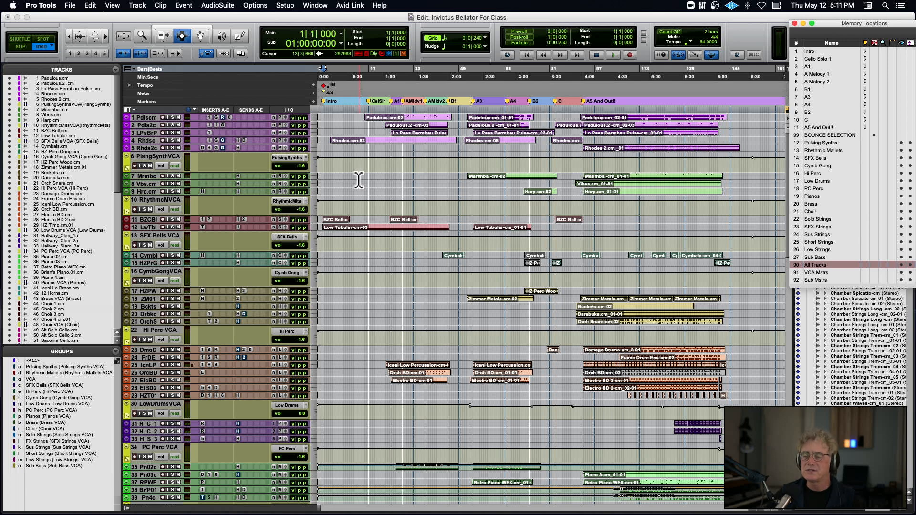
Step: Enlarge the height of all tracks and examine their clips, inserts, sends and VCA lanes
{"action": "key", "text": "ctrl+Up"}
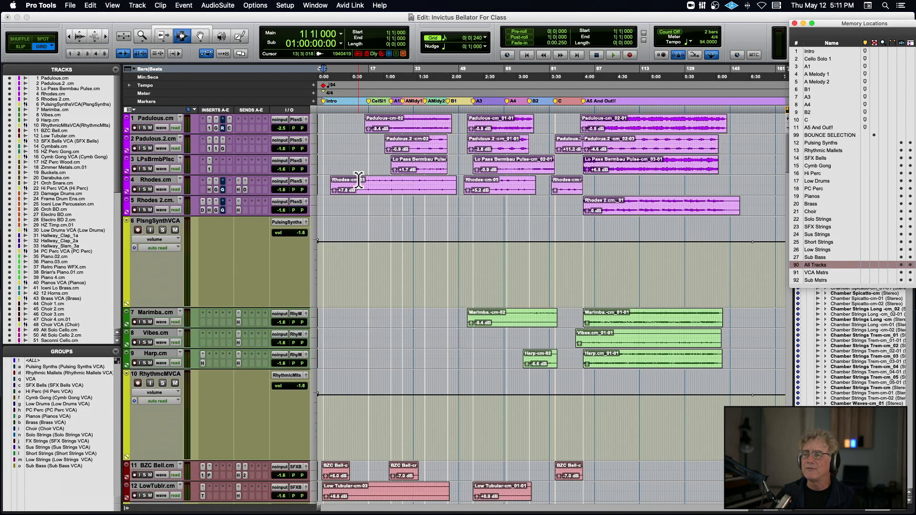
{"action": "key", "text": "ctrl+Up"}
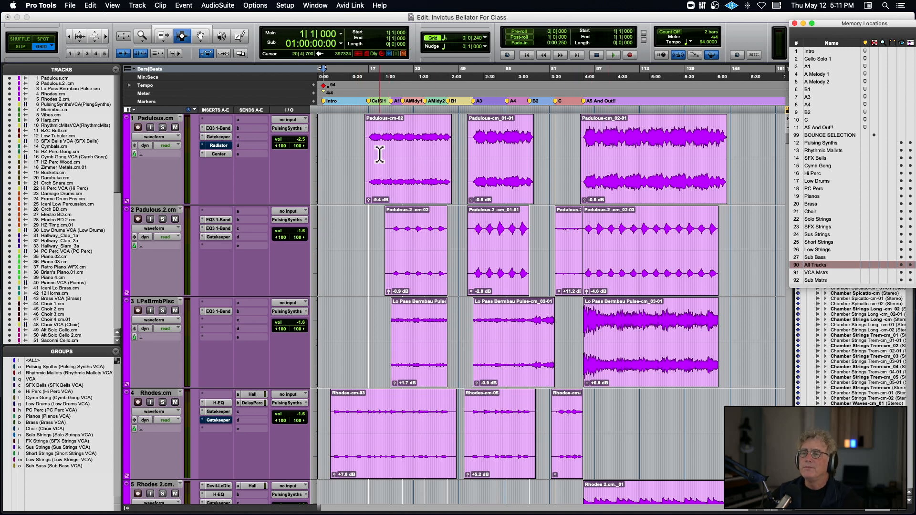
{"action": "scroll", "coordinate": [394, 144], "scroll_direction": "down", "scroll_amount": 10}
{"action": "scroll", "coordinate": [395, 147], "scroll_direction": "up", "scroll_amount": 3}
{"action": "scroll", "coordinate": [396, 146], "scroll_direction": "down", "scroll_amount": 15}
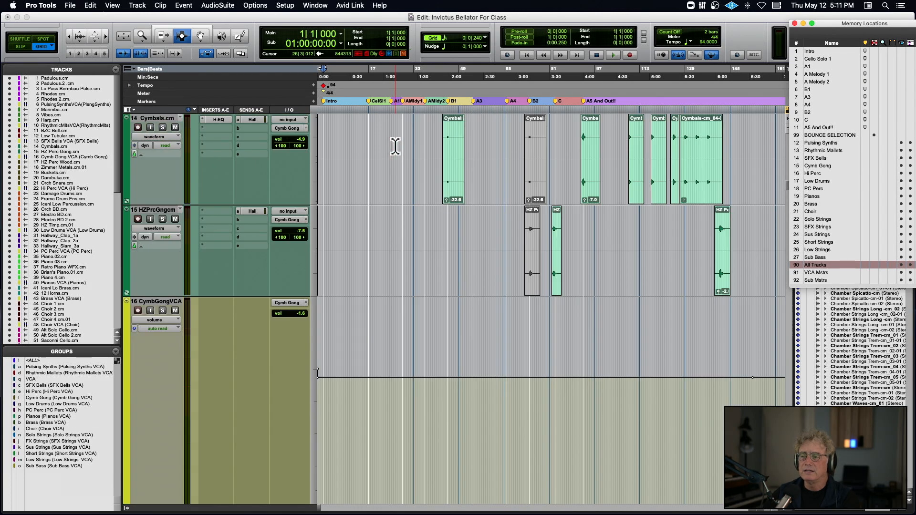
{"action": "scroll", "coordinate": [395, 147], "scroll_direction": "up", "scroll_amount": 2}
{"action": "scroll", "coordinate": [396, 146], "scroll_direction": "down", "scroll_amount": 15}
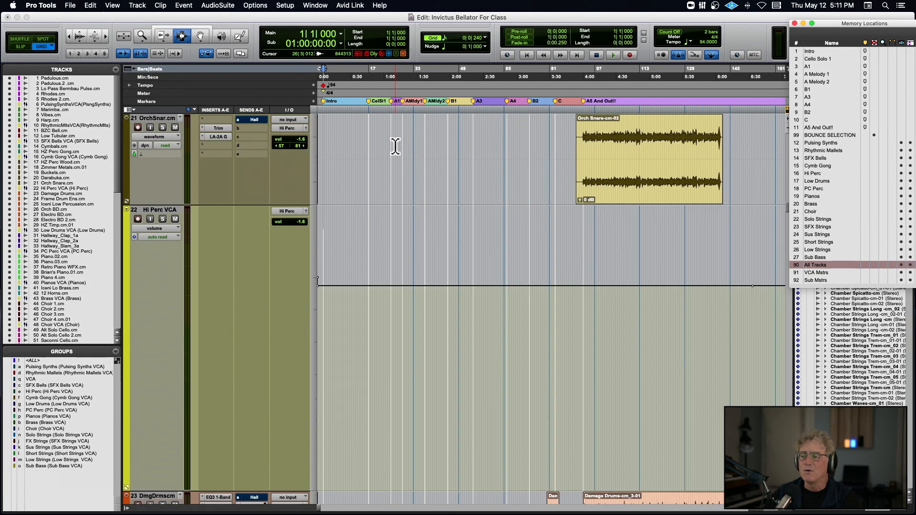
{"action": "scroll", "coordinate": [396, 146], "scroll_direction": "up", "scroll_amount": 20}
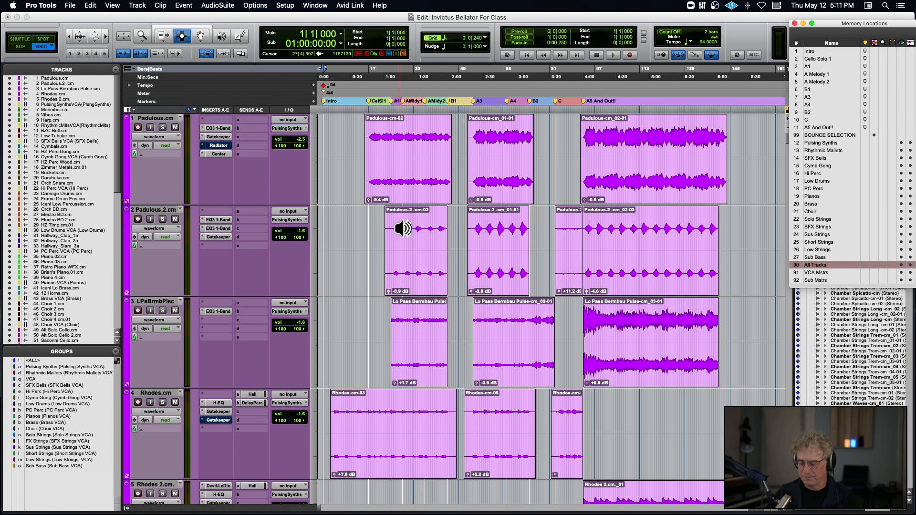
Step: Shrink all tracks to the smallest height and play the song through in the overview before stopping playback
{"action": "key", "text": "ctrl+alt+Down"}
{"action": "key", "text": "ctrl+alt+Down"}
{"action": "key", "text": "ctrl+alt+Down"}
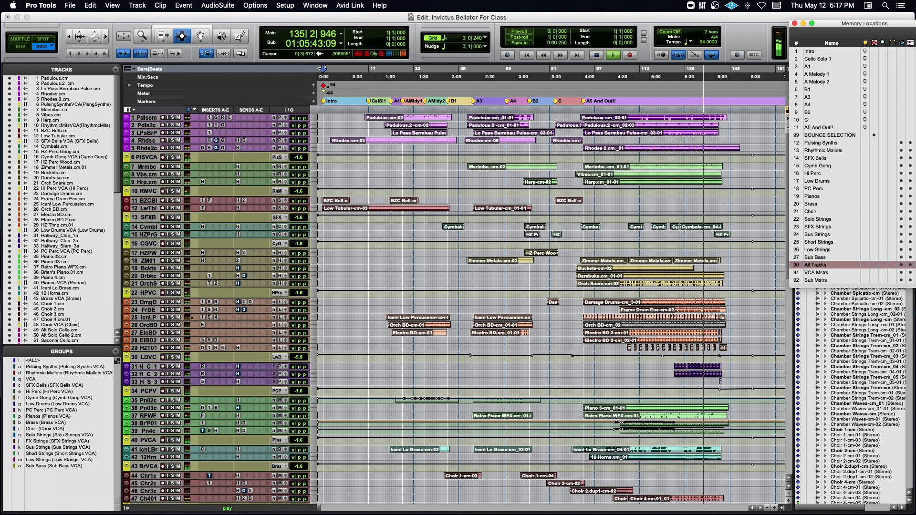
{"action": "key", "text": "space"}
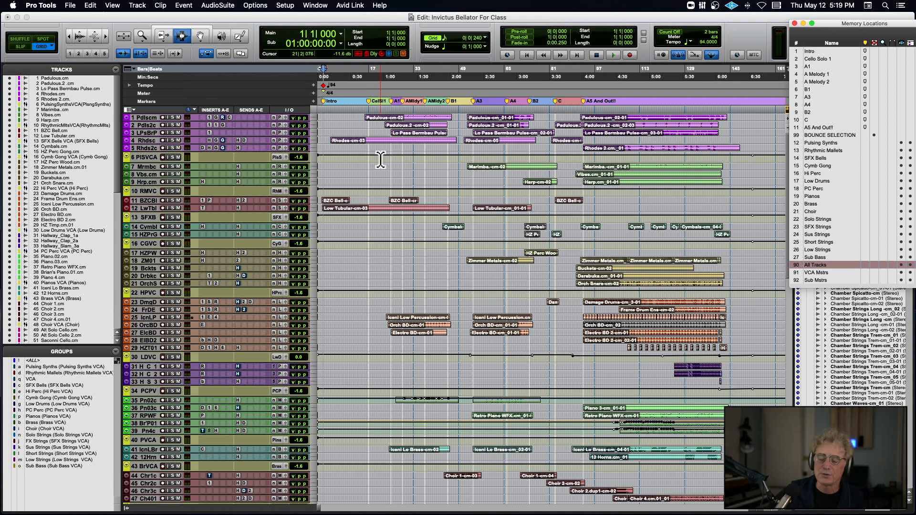
Step: Zoom in on the timeline until the section from A1 to A Melody 2 fills the view
{"action": "key", "text": "super+bracketright"}
{"action": "key", "text": "super+bracketright"}
{"action": "key", "text": "super+bracketright"}
{"action": "scroll", "coordinate": [411, 143], "scroll_direction": "right", "scroll_amount": 10}
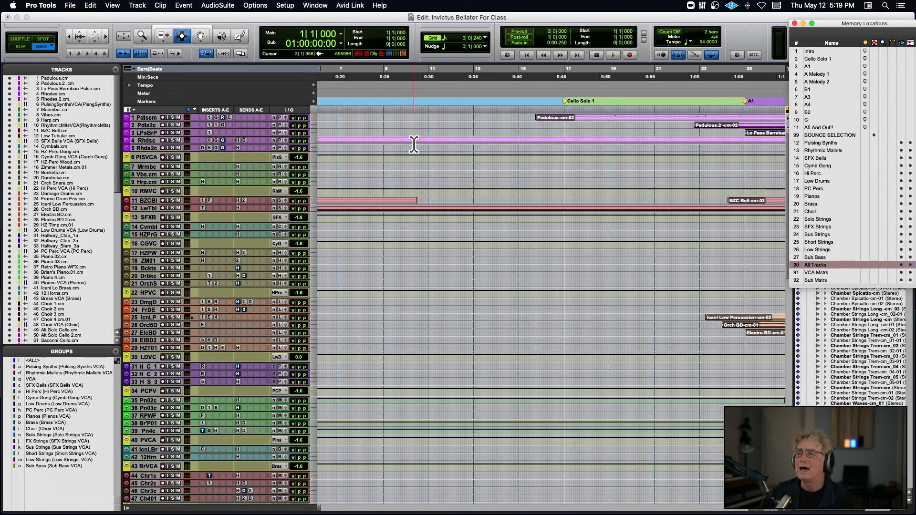
{"action": "scroll", "coordinate": [413, 144], "scroll_direction": "right", "scroll_amount": 5}
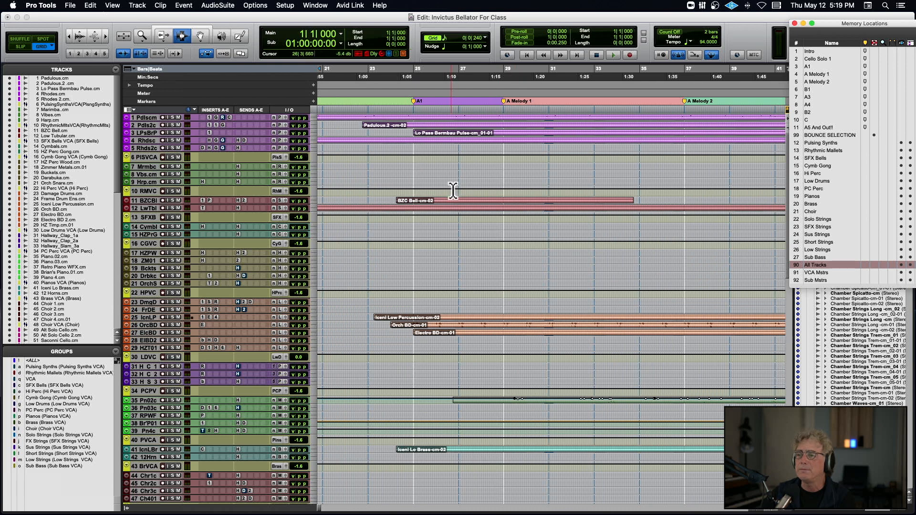
Step: Move the Memory Locations window over the middle of the tracks, then hide it and show it again
{"action": "left_click_drag", "start_coordinate": [847, 23], "coordinate": [457, 62]}
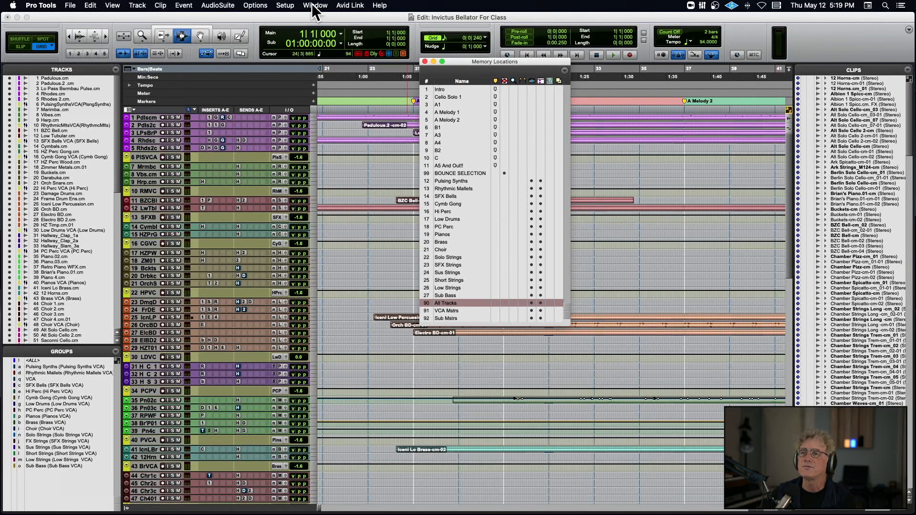
{"action": "left_click", "coordinate": [313, 4]}
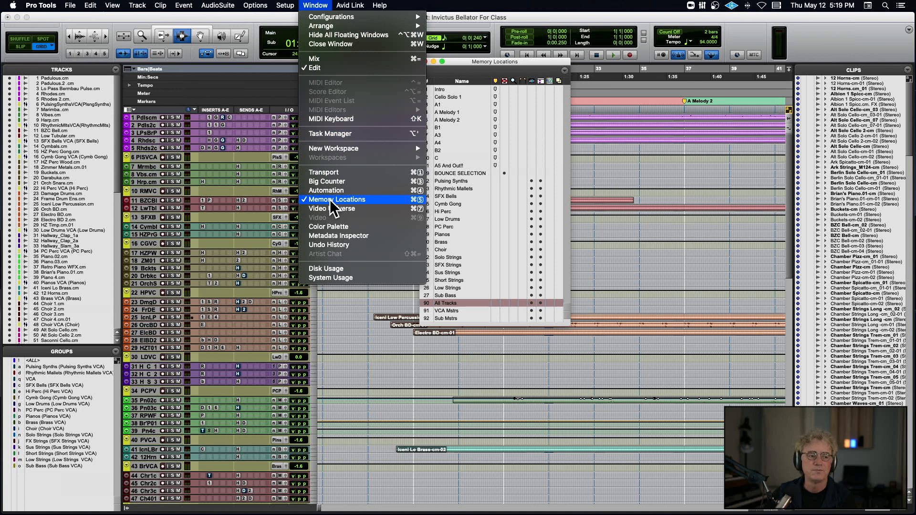
{"action": "left_click", "coordinate": [656, 197]}
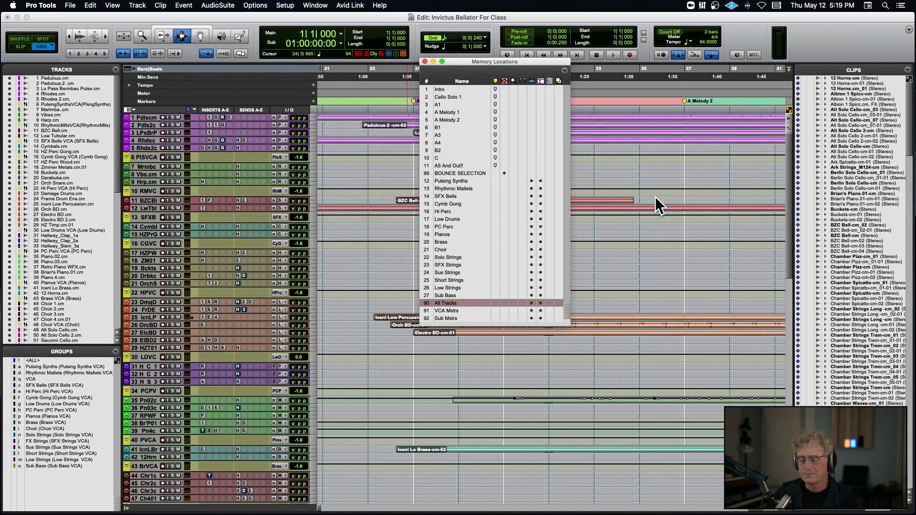
{"action": "left_click", "coordinate": [655, 198]}
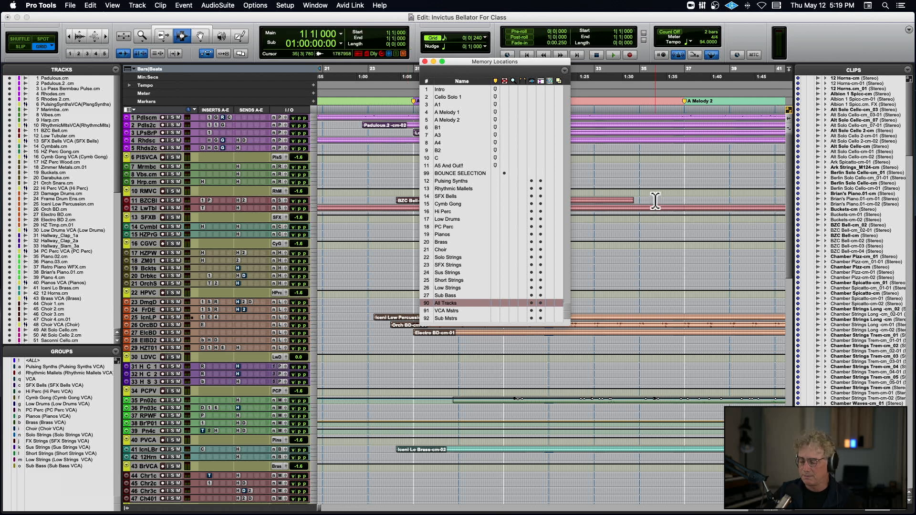
{"action": "key", "text": "super+KP_5"}
{"action": "key", "text": "super+KP_5"}
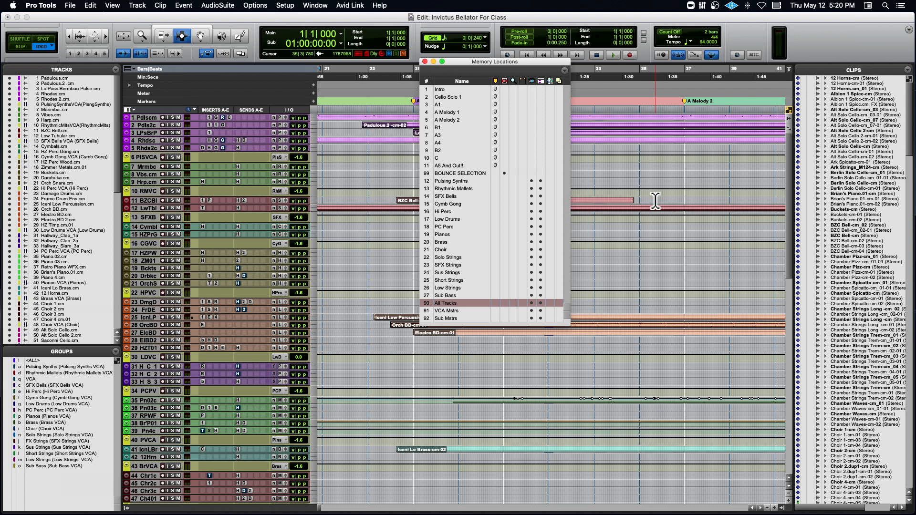
{"action": "scroll", "coordinate": [655, 201], "scroll_direction": "left", "scroll_amount": 3}
{"action": "scroll", "coordinate": [654, 201], "scroll_direction": "down", "scroll_amount": 2}
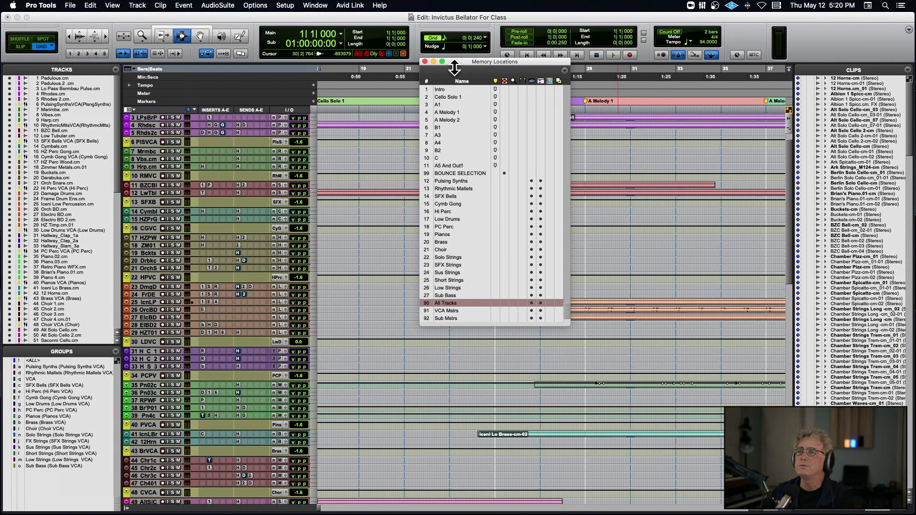
{"action": "left_click_drag", "start_coordinate": [382, 21], "coordinate": [397, 101]}
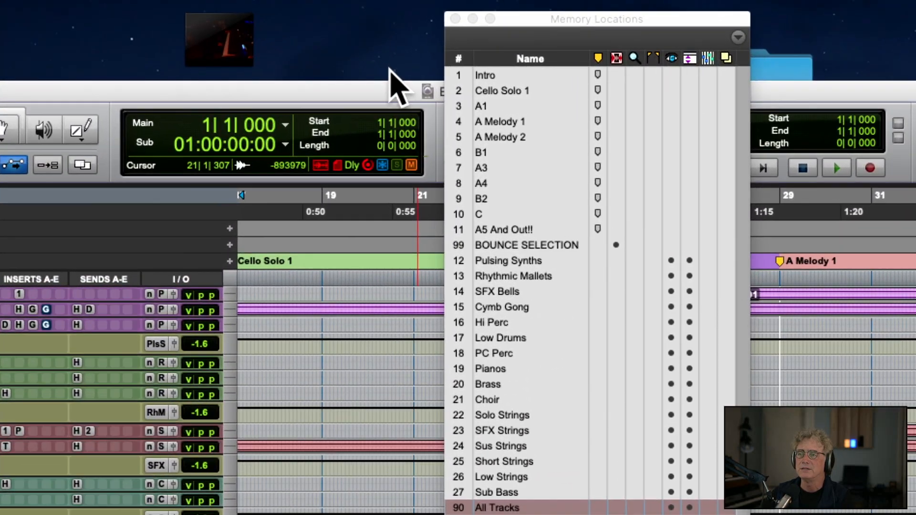
{"action": "left_click_drag", "start_coordinate": [390, 69], "coordinate": [424, 16]}
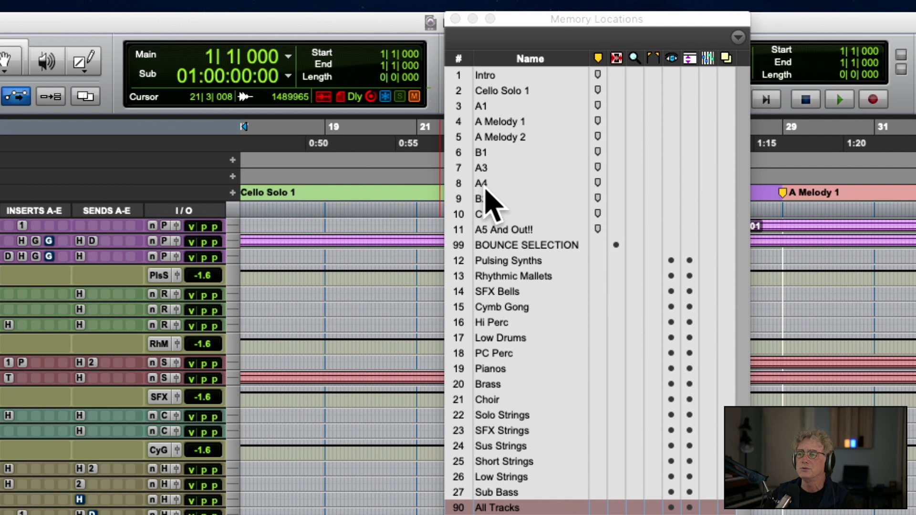
Step: Recall memory location 8 (A4) from the list, then recall location 4 (A Melody 1) by its number
{"action": "left_click", "coordinate": [565, 183]}
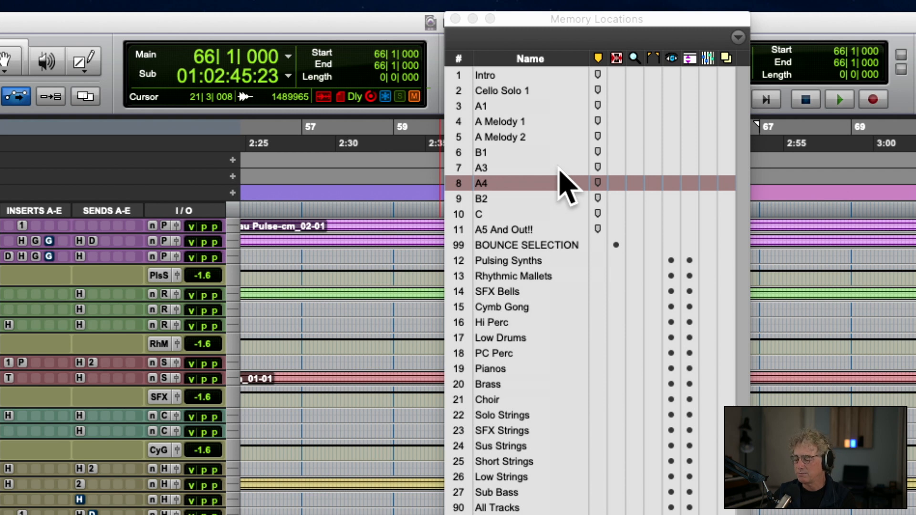
{"action": "key", "text": "KP_Decimal"}
{"action": "key", "text": "KP_4"}
{"action": "key", "text": "KP_Decimal"}
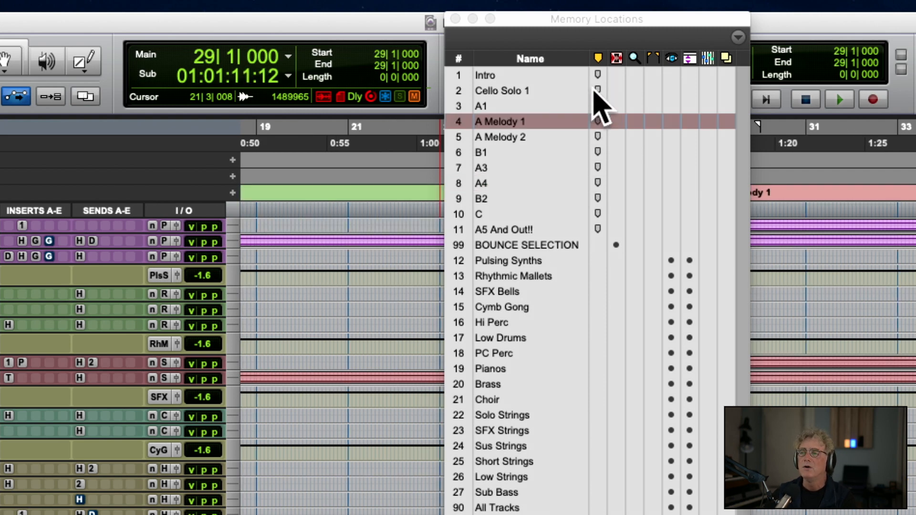
Step: Recall the song-section markers one after another, from Cello Solo 1 through to C
{"action": "left_click", "coordinate": [508, 90]}
{"action": "left_click", "coordinate": [499, 105]}
{"action": "left_click", "coordinate": [500, 121]}
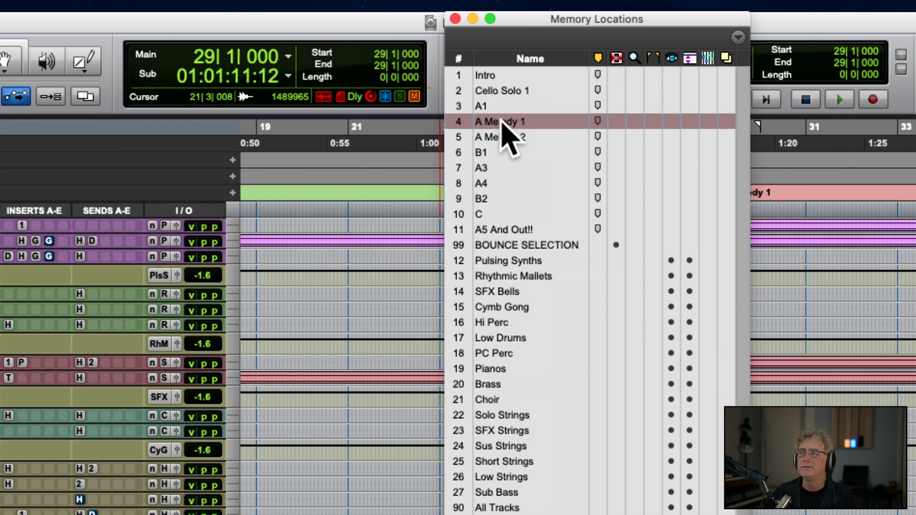
{"action": "left_click", "coordinate": [498, 137]}
{"action": "left_click", "coordinate": [498, 152]}
{"action": "left_click", "coordinate": [496, 168]}
{"action": "left_click", "coordinate": [494, 183]}
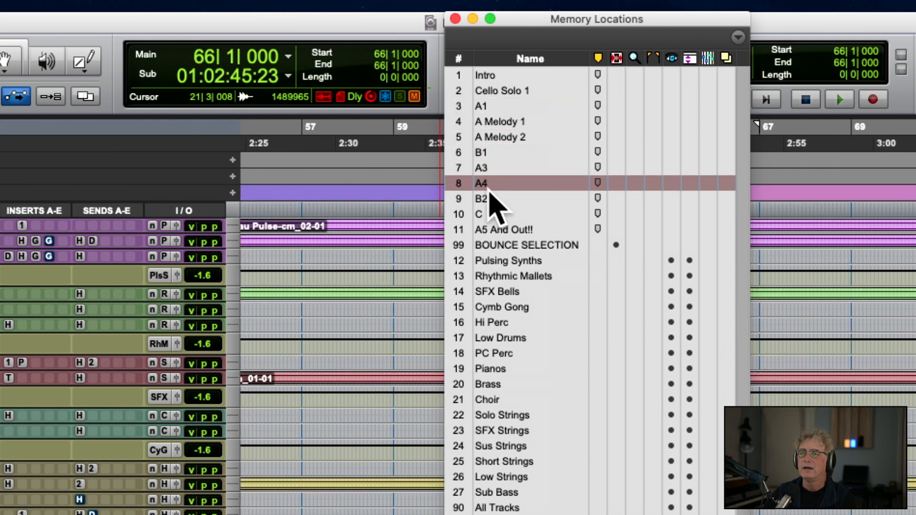
{"action": "left_click", "coordinate": [492, 198]}
{"action": "left_click", "coordinate": [491, 214]}
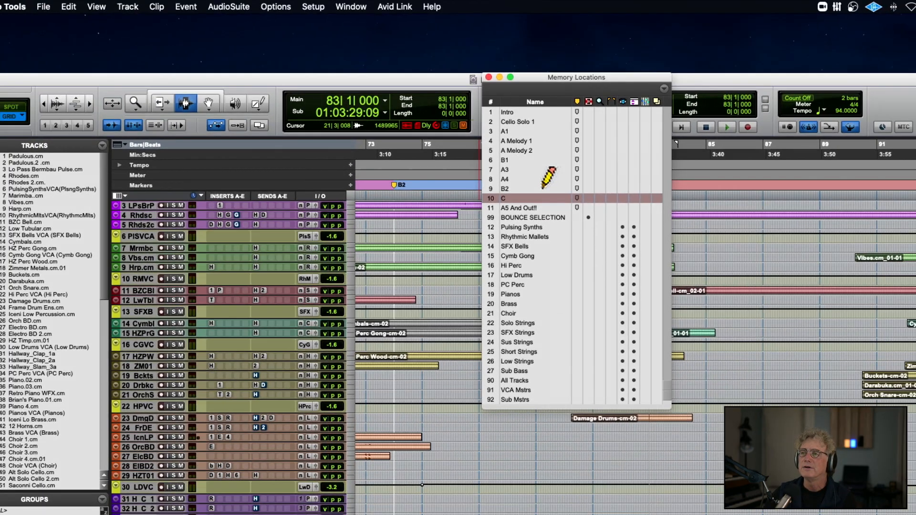
Step: Make the Edit window fill the screen again and park the Memory Locations window over the Clips list
{"action": "left_click_drag", "start_coordinate": [452, 84], "coordinate": [479, 19]}
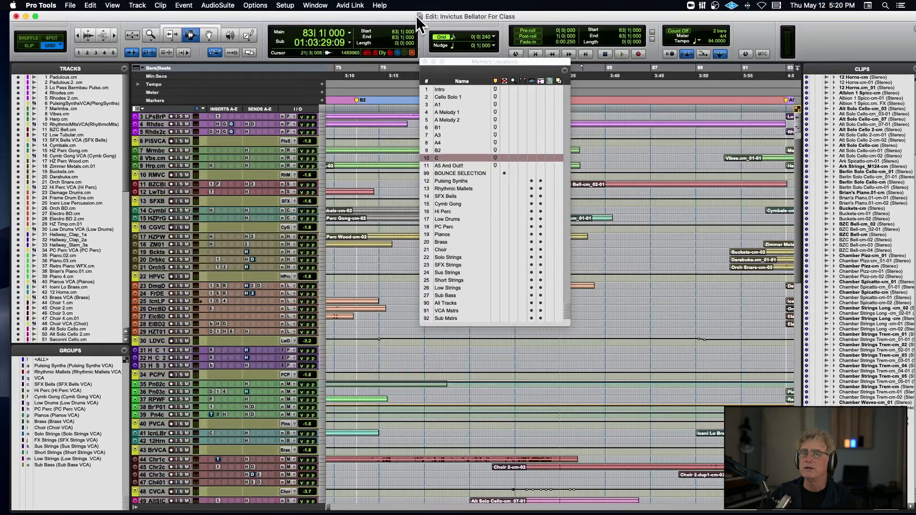
{"action": "double_click", "coordinate": [403, 16]}
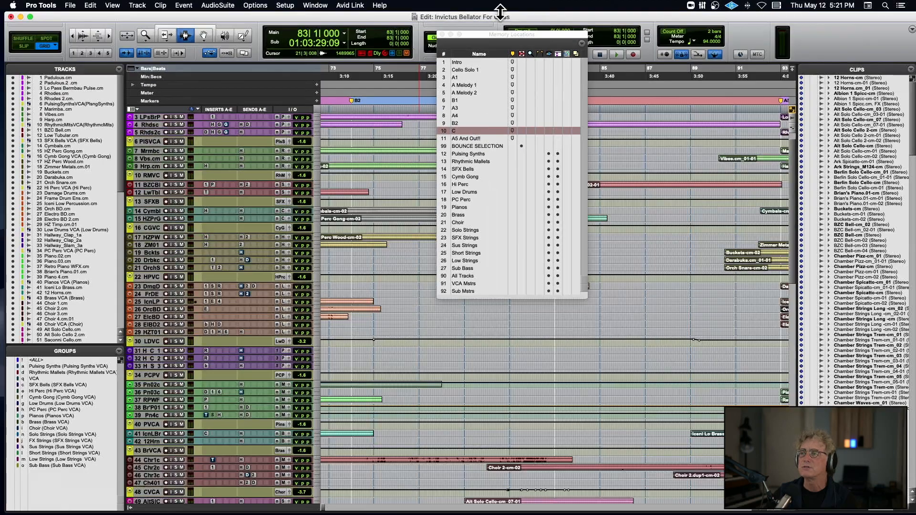
{"action": "left_click_drag", "start_coordinate": [488, 32], "coordinate": [825, 22]}
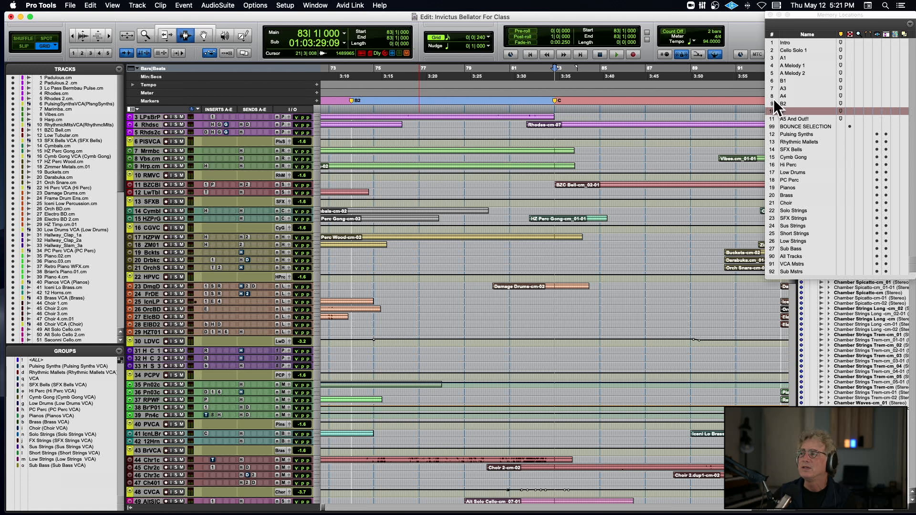
{"action": "scroll", "coordinate": [476, 128], "scroll_direction": "up", "scroll_amount": 2}
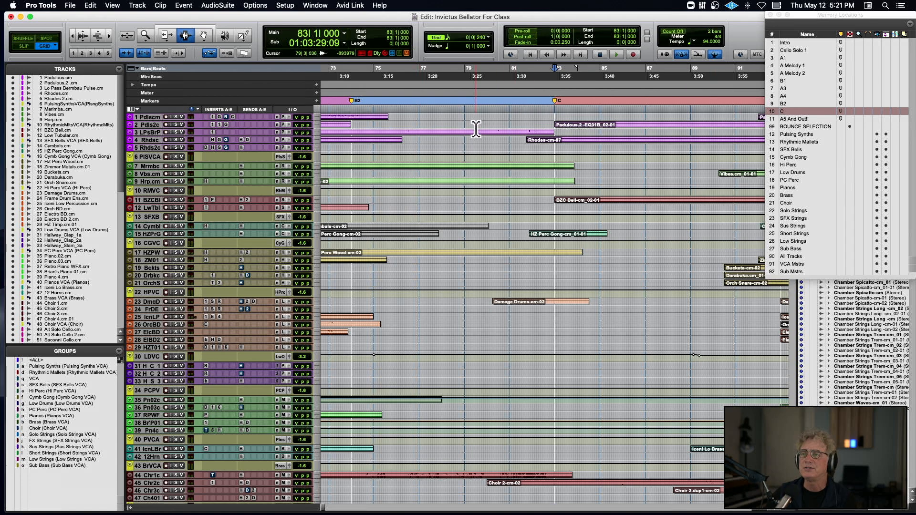
Step: Recall the Pulsing Synths memory location to show only that group's tracks, and look over their clips around Cello Solo 1
{"action": "left_click", "coordinate": [796, 133]}
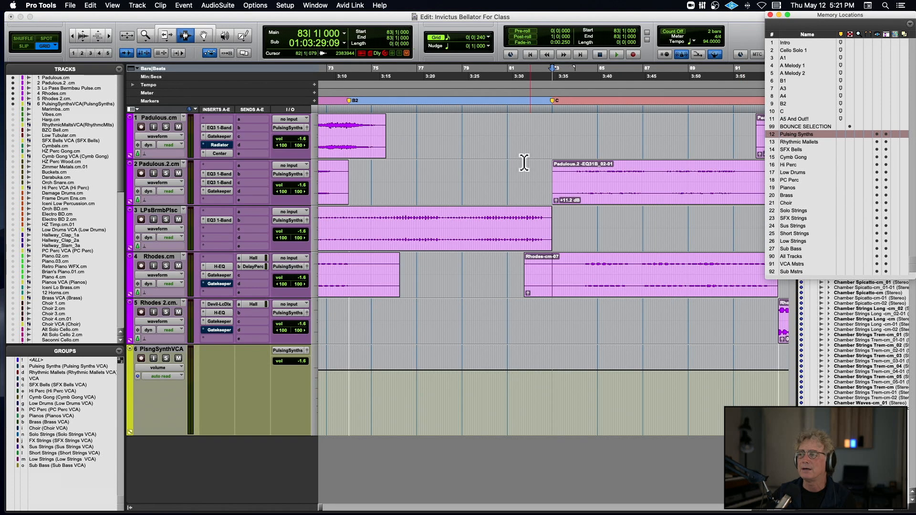
{"action": "scroll", "coordinate": [524, 162], "scroll_direction": "left", "scroll_amount": 5}
{"action": "scroll", "coordinate": [523, 163], "scroll_direction": "left", "scroll_amount": 20}
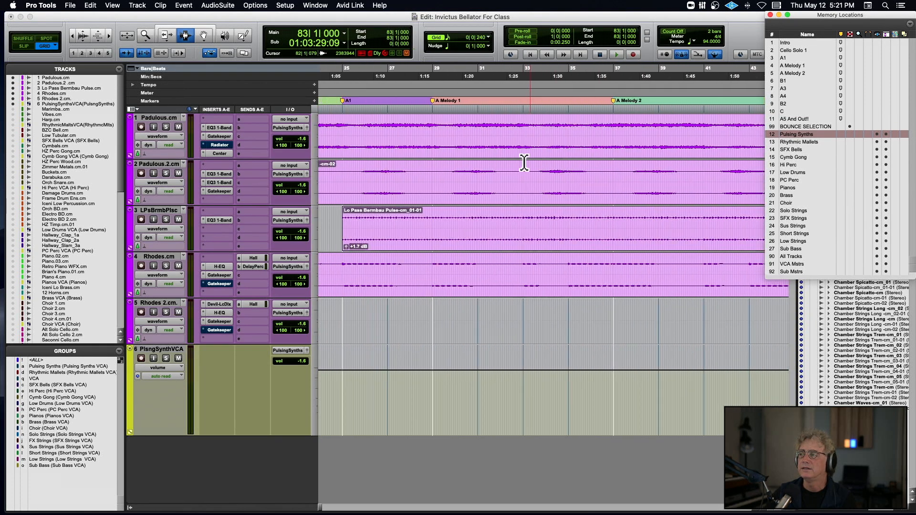
{"action": "scroll", "coordinate": [523, 162], "scroll_direction": "left", "scroll_amount": 8}
{"action": "scroll", "coordinate": [524, 162], "scroll_direction": "right", "scroll_amount": 7}
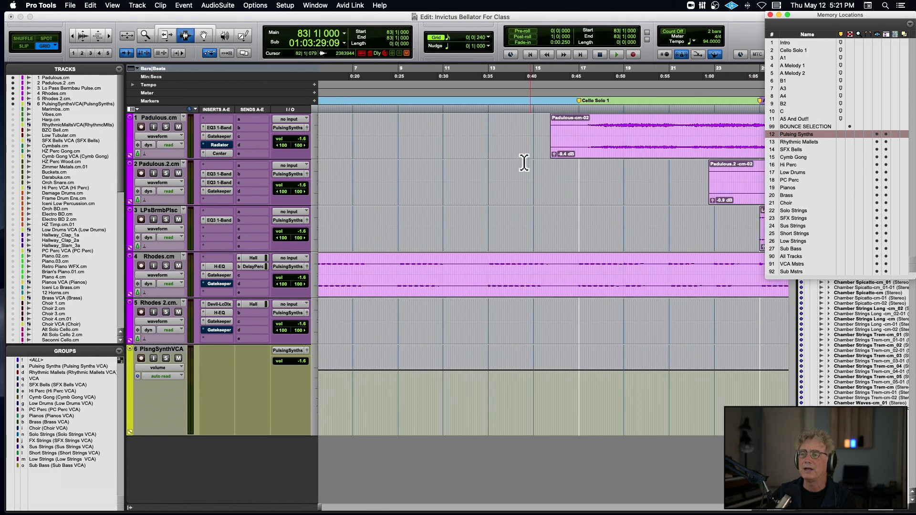
{"action": "scroll", "coordinate": [523, 162], "scroll_direction": "right", "scroll_amount": 3}
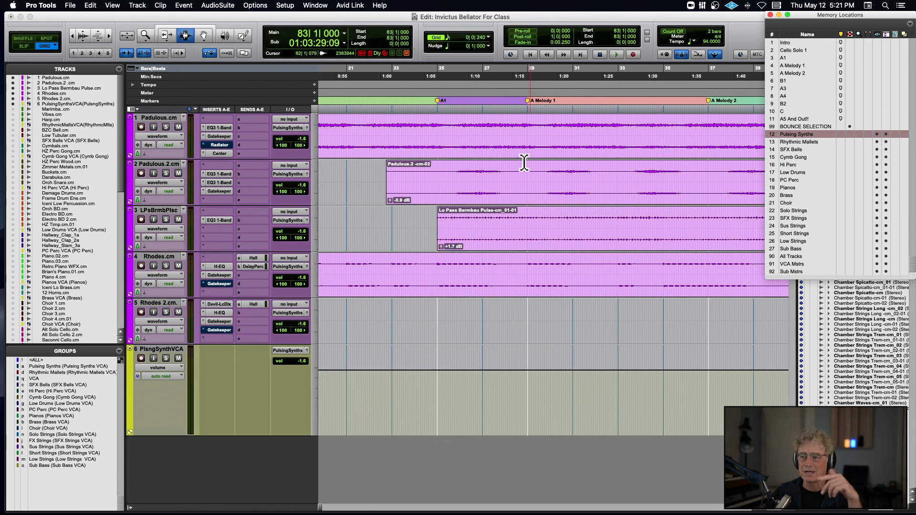
{"action": "scroll", "coordinate": [524, 163], "scroll_direction": "left", "scroll_amount": 3}
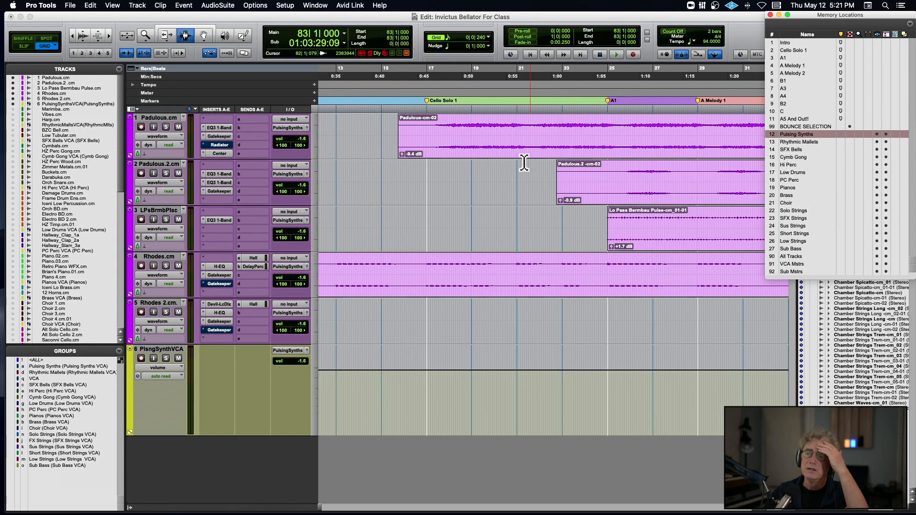
Step: Solo the Pulsing Synths VCA track and start playback from bar 12 in the Intro
{"action": "left_click", "coordinate": [168, 355]}
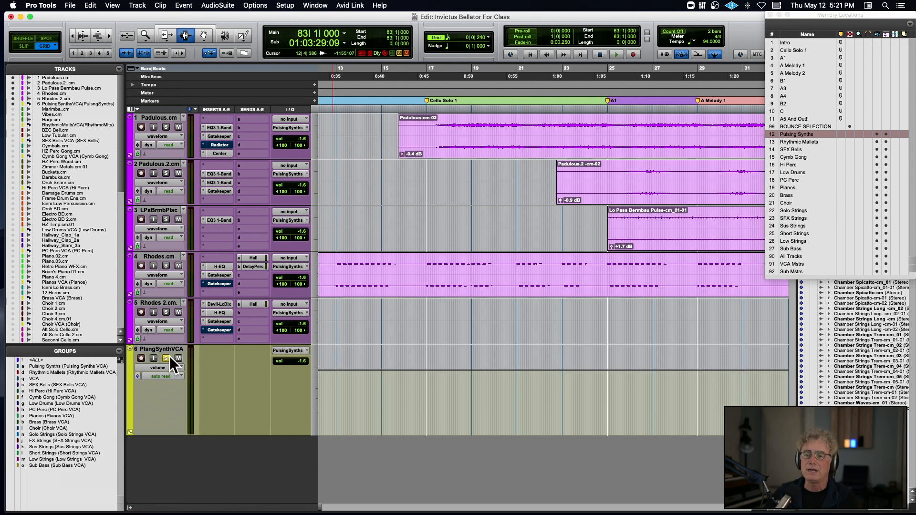
{"action": "scroll", "coordinate": [502, 272], "scroll_direction": "left", "scroll_amount": 5}
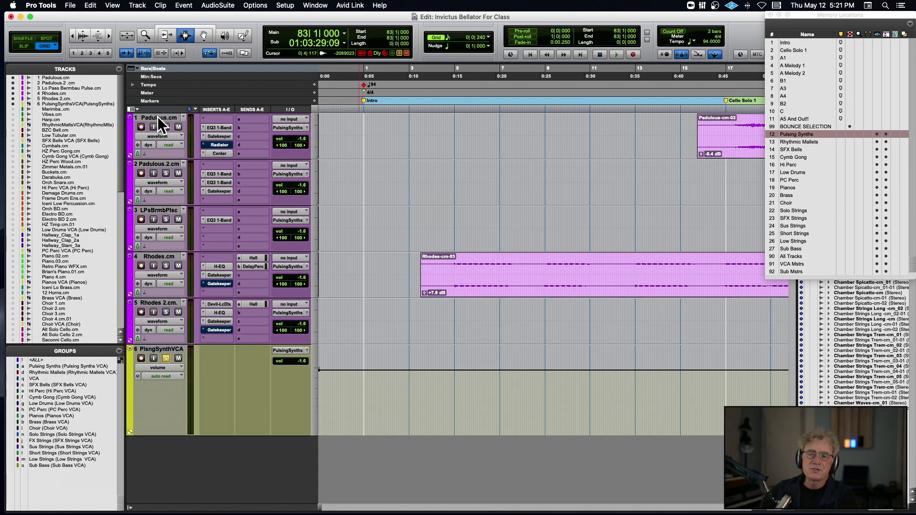
{"action": "scroll", "coordinate": [594, 262], "scroll_direction": "right", "scroll_amount": 3}
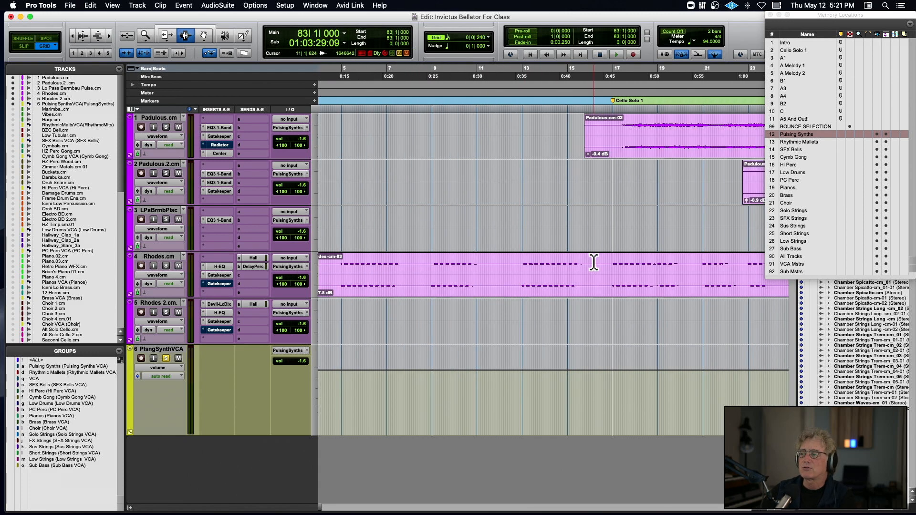
{"action": "left_click", "coordinate": [518, 269]}
{"action": "key", "text": "space"}
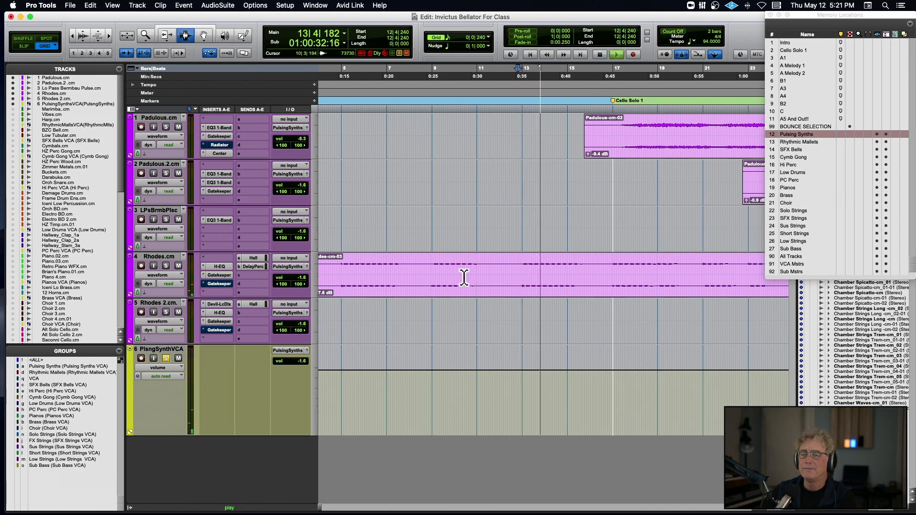
Step: Show the Master 1 track beneath the pulsing synths and raise its volume to +9.7 dB
{"action": "key", "text": "space"}
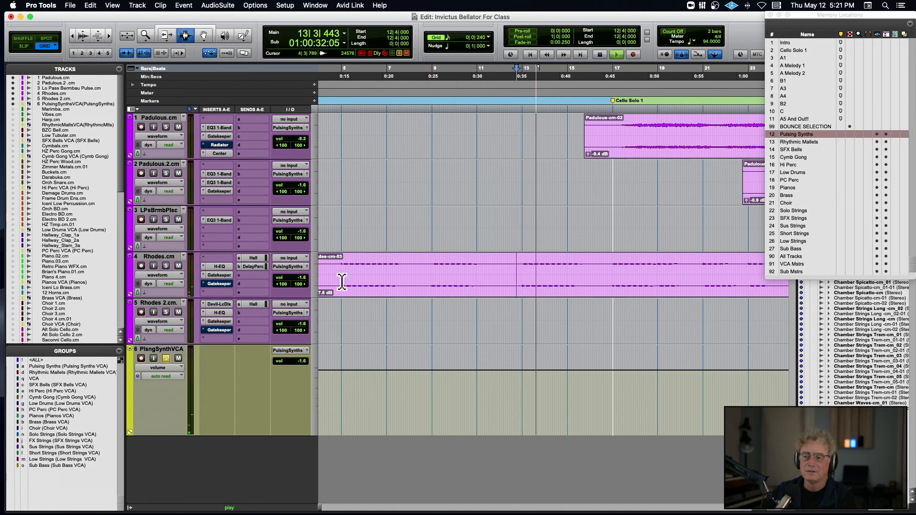
{"action": "key", "text": "space"}
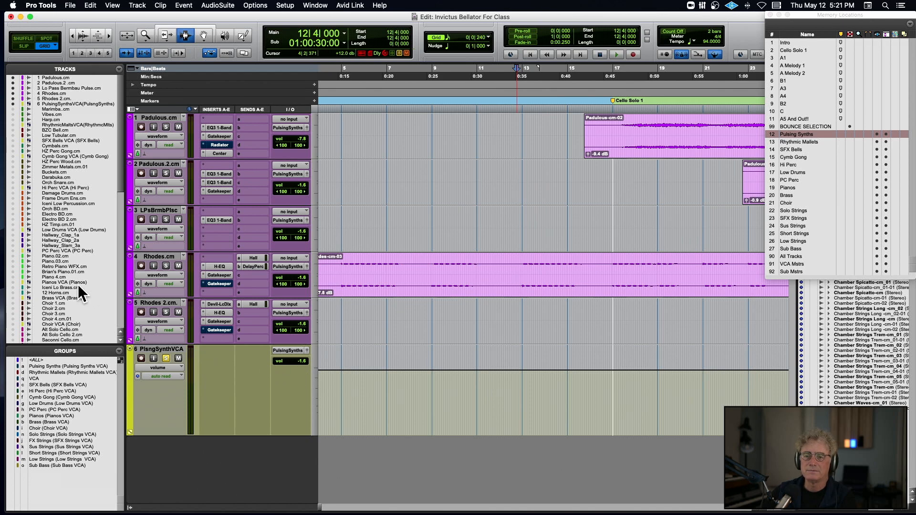
{"action": "scroll", "coordinate": [81, 285], "scroll_direction": "down", "scroll_amount": 10}
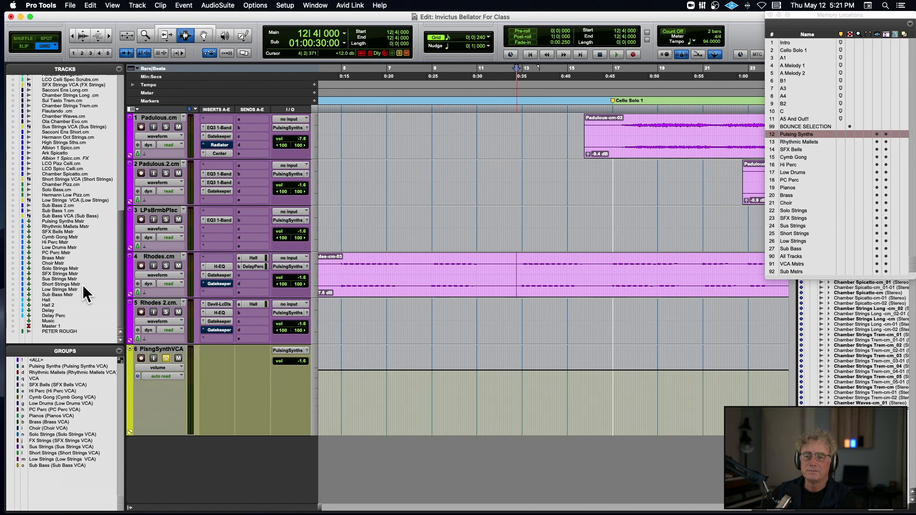
{"action": "left_click", "coordinate": [13, 326]}
{"action": "left_click", "coordinate": [300, 439]}
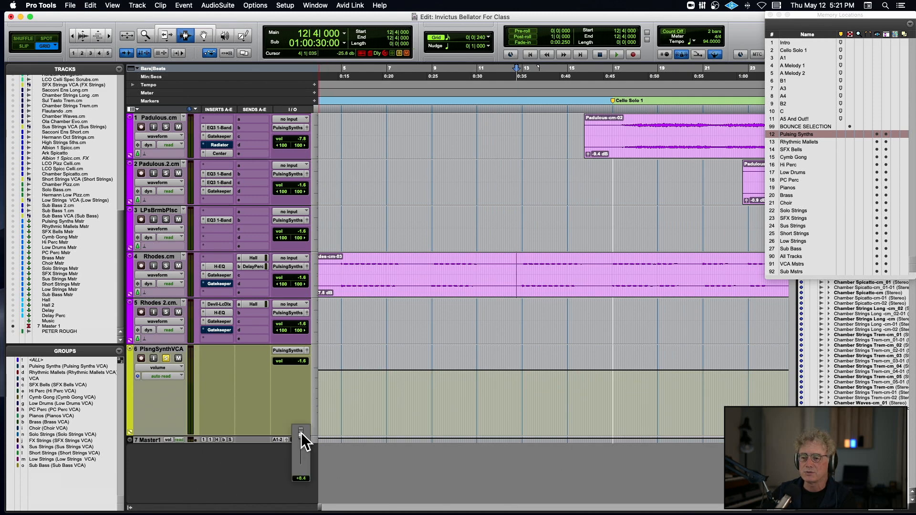
{"action": "left_click_drag", "start_coordinate": [301, 431], "coordinate": [302, 431]}
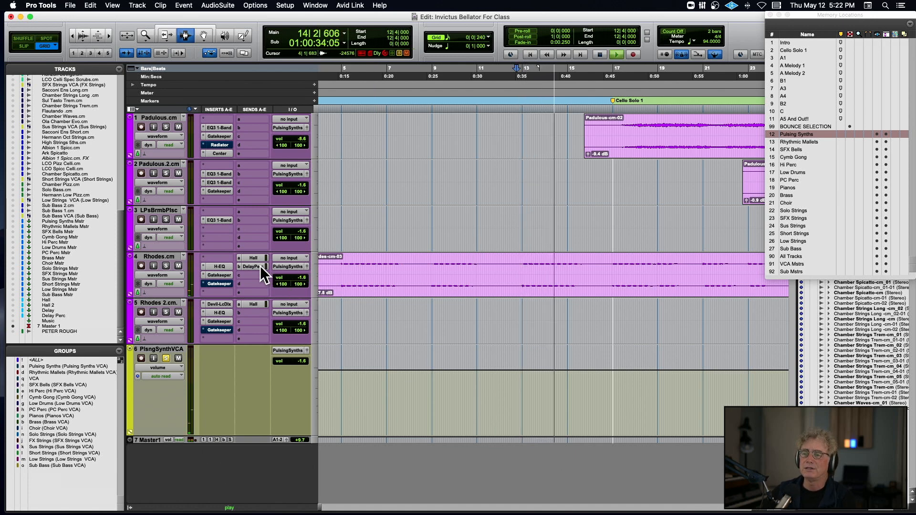
Step: Play the Rhodes clip from bar 4 and raise the Master 1 volume to +12.0 dB
{"action": "key", "text": "space"}
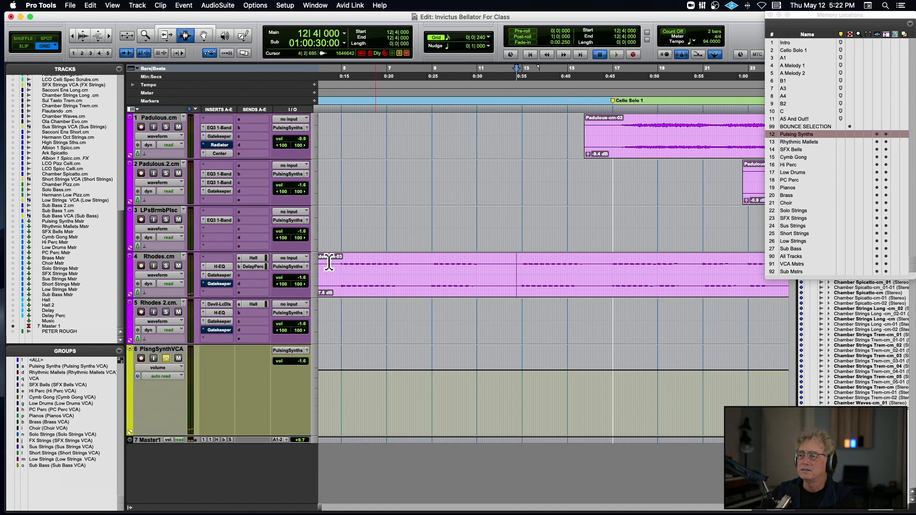
{"action": "left_click", "coordinate": [338, 276]}
{"action": "key", "text": "space"}
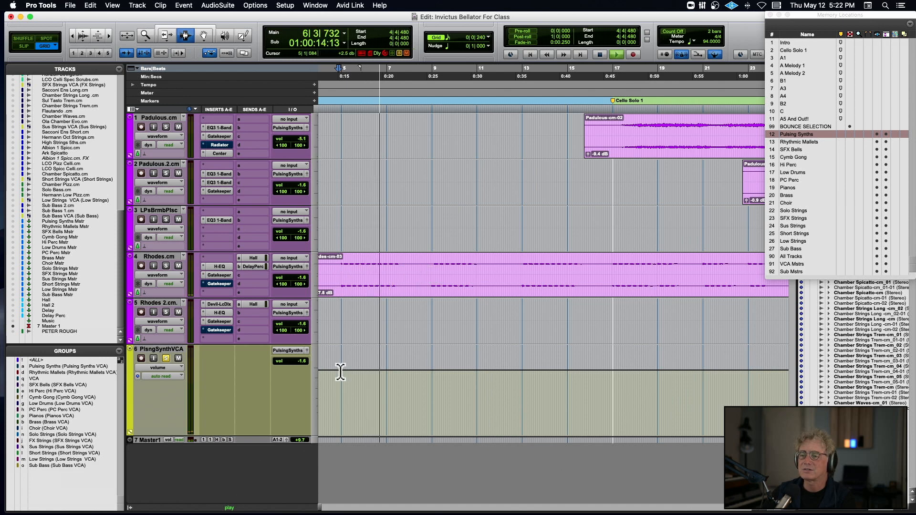
{"action": "key", "text": "space"}
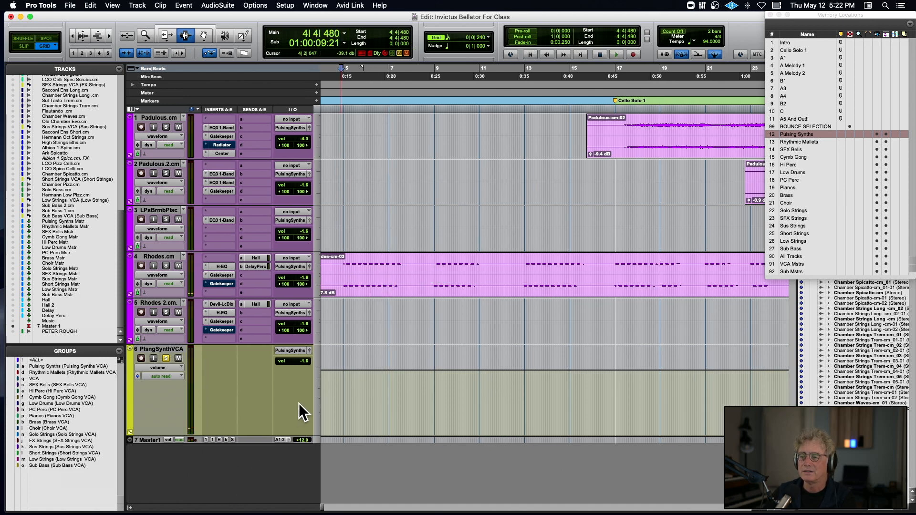
{"action": "key", "text": "space"}
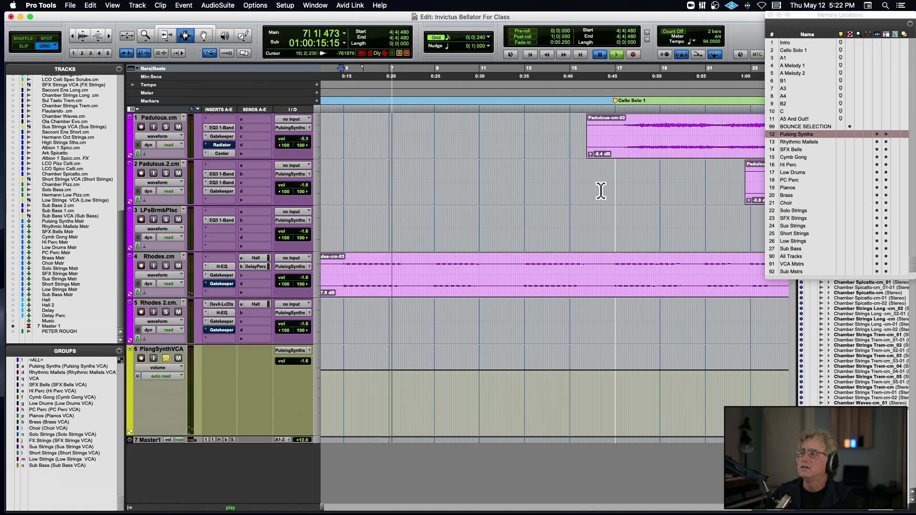
{"action": "key", "text": "space"}
Step: Play the synth group from bar 17 at Cello Solo 1 and mute the Padulous.cm track to hear the Rhodes
{"action": "scroll", "coordinate": [343, 252], "scroll_direction": "right", "scroll_amount": 10}
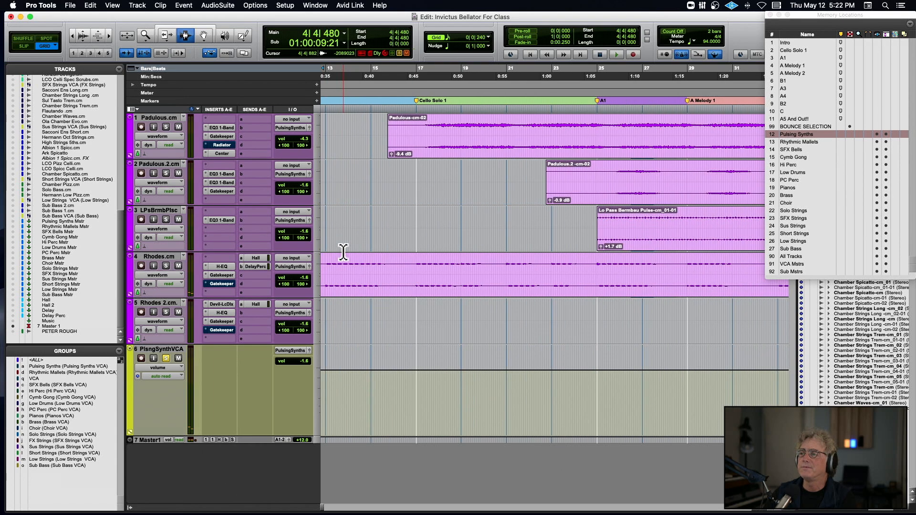
{"action": "left_click", "coordinate": [375, 133]}
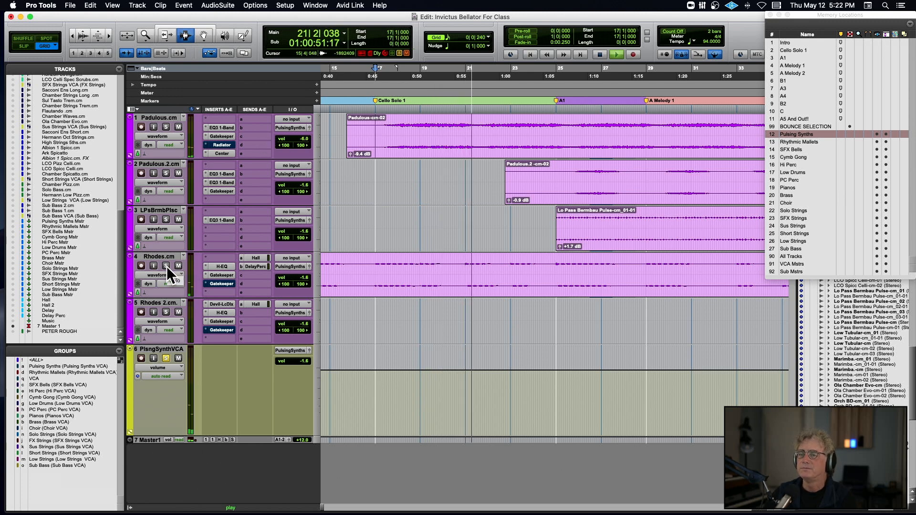
{"action": "left_click", "coordinate": [177, 125]}
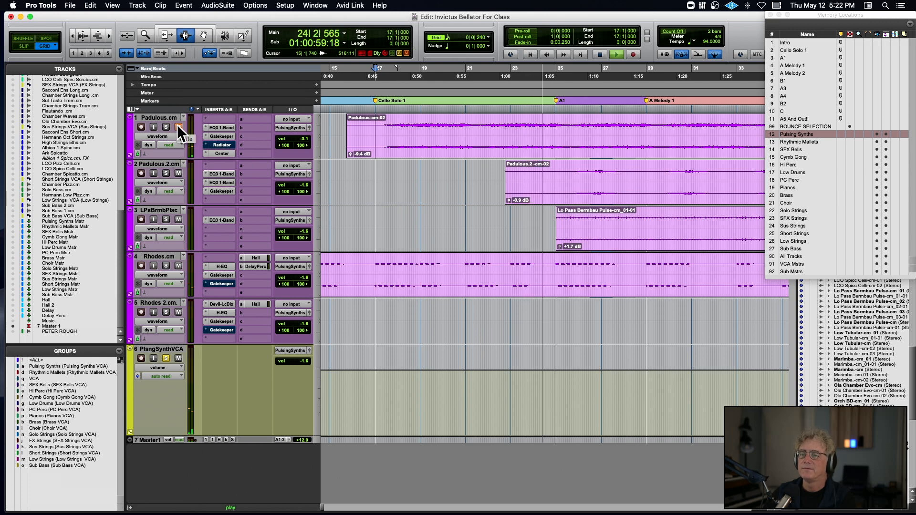
{"action": "key", "text": "space"}
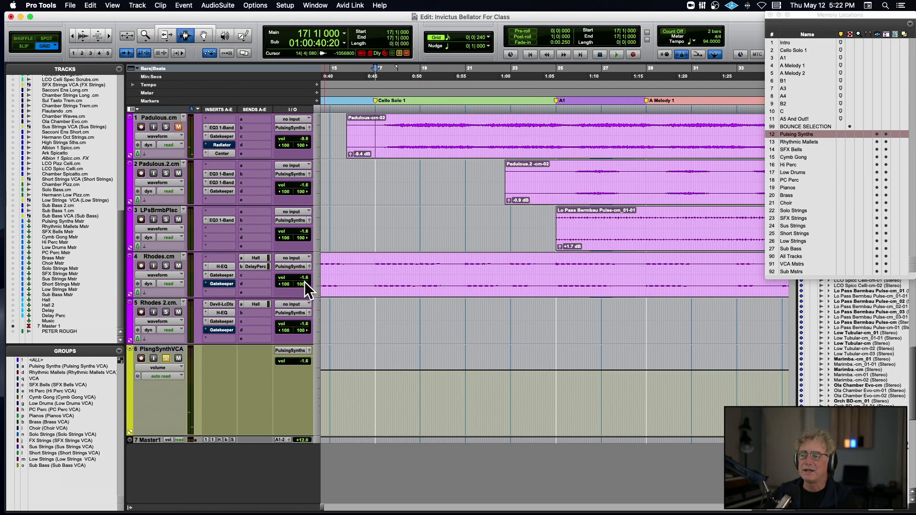
Step: Inspect the Rhodes.cm track's first Gatekeeper insert during playback, and close its plug-in window
{"action": "left_click", "coordinate": [218, 275]}
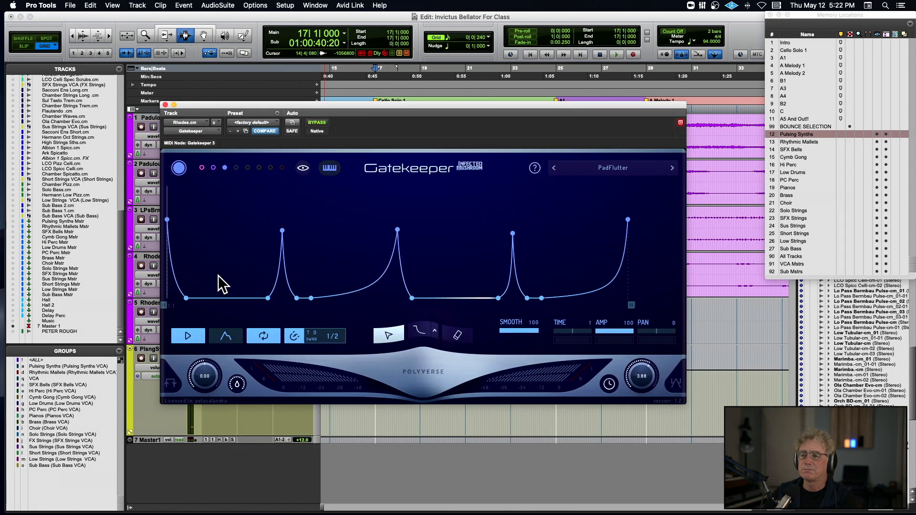
{"action": "key", "text": "space"}
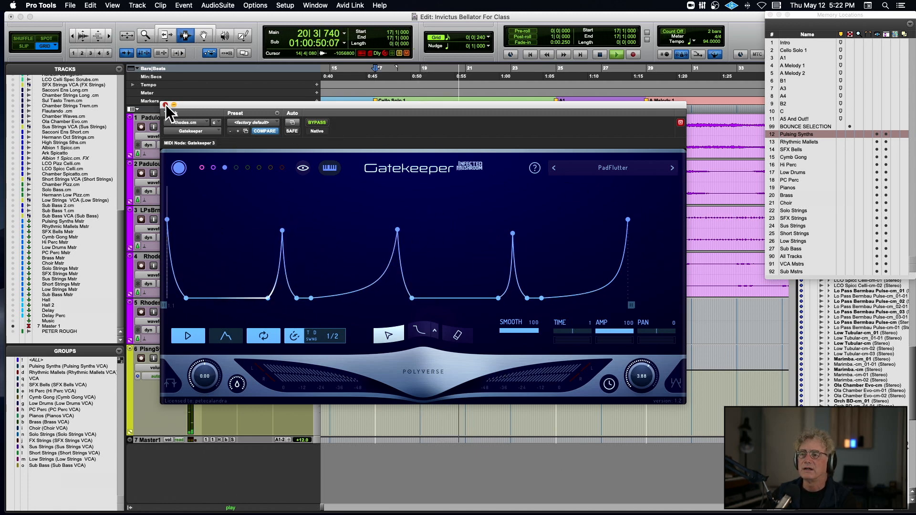
{"action": "left_click", "coordinate": [165, 105]}
{"action": "key", "text": "space"}
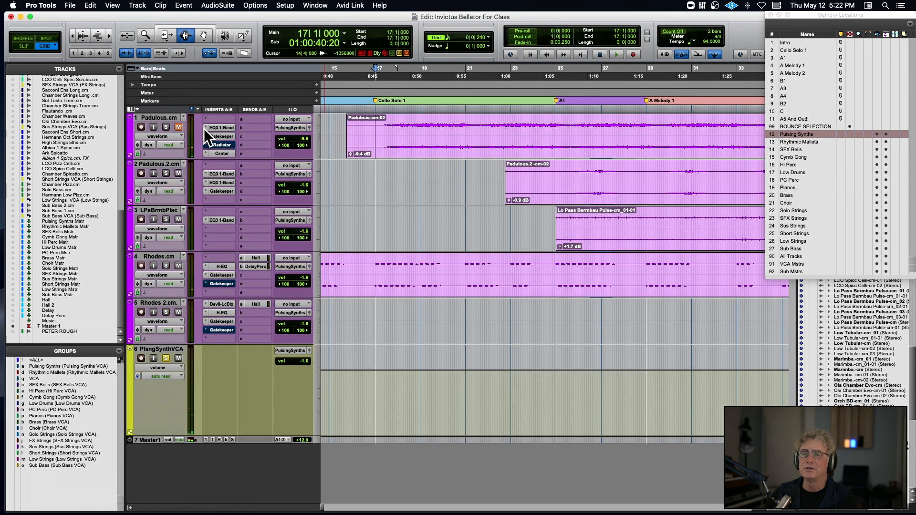
Step: Unmute and solo Padulous.cm, and play it with its EQ3 1-Band window open and moved clear of the track's controls
{"action": "left_click", "coordinate": [178, 126]}
{"action": "left_click", "coordinate": [166, 126]}
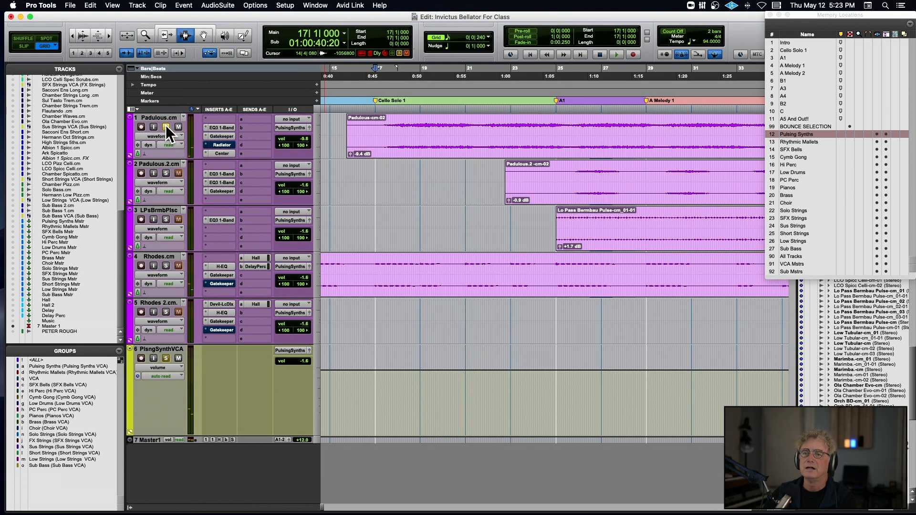
{"action": "left_click", "coordinate": [222, 126]}
{"action": "key", "text": "space"}
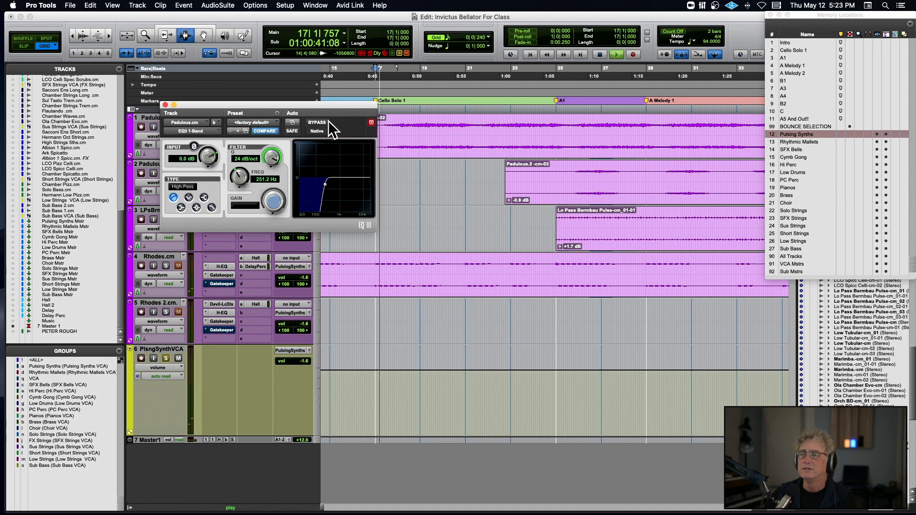
{"action": "left_click_drag", "start_coordinate": [333, 112], "coordinate": [497, 173]}
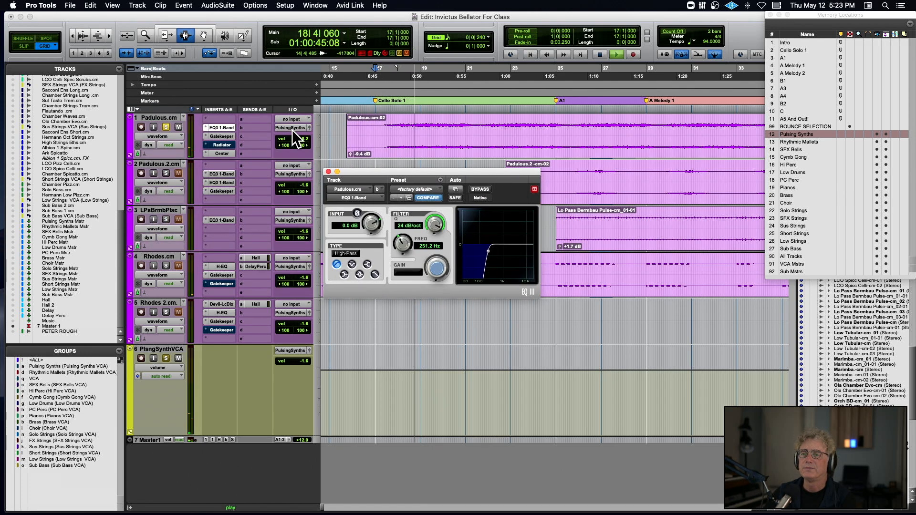
Step: Compare Padulous.cm with its Gatekeeper insert bypassed and active during playback, and close the plug-in
{"action": "left_click", "coordinate": [221, 136]}
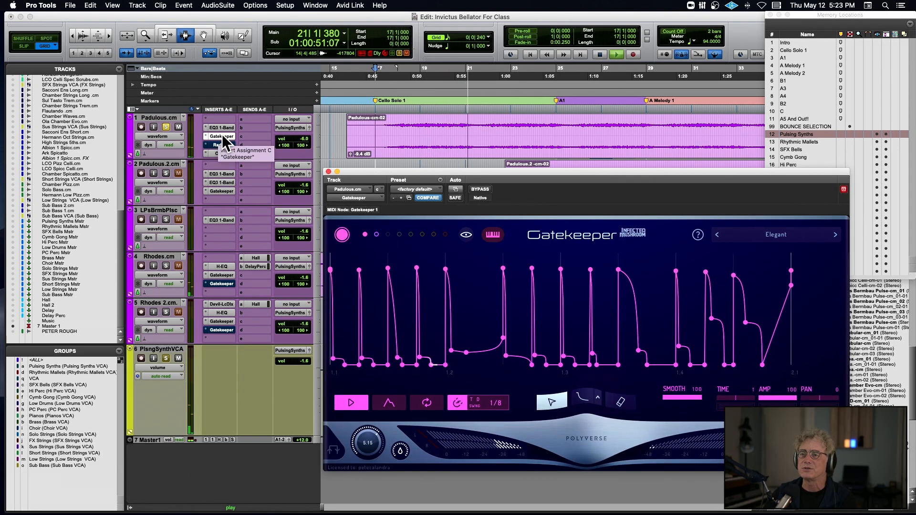
{"action": "left_click", "coordinate": [221, 138], "text": "super"}
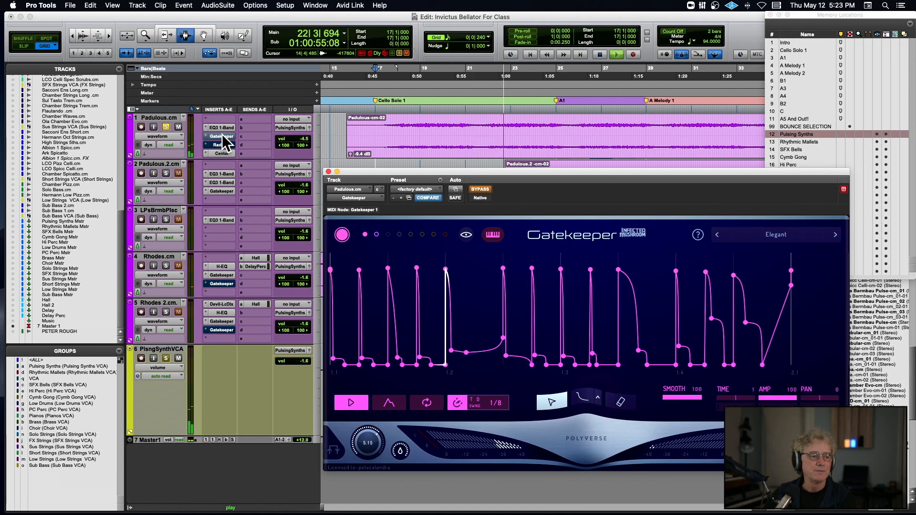
{"action": "left_click", "coordinate": [221, 138], "text": "super"}
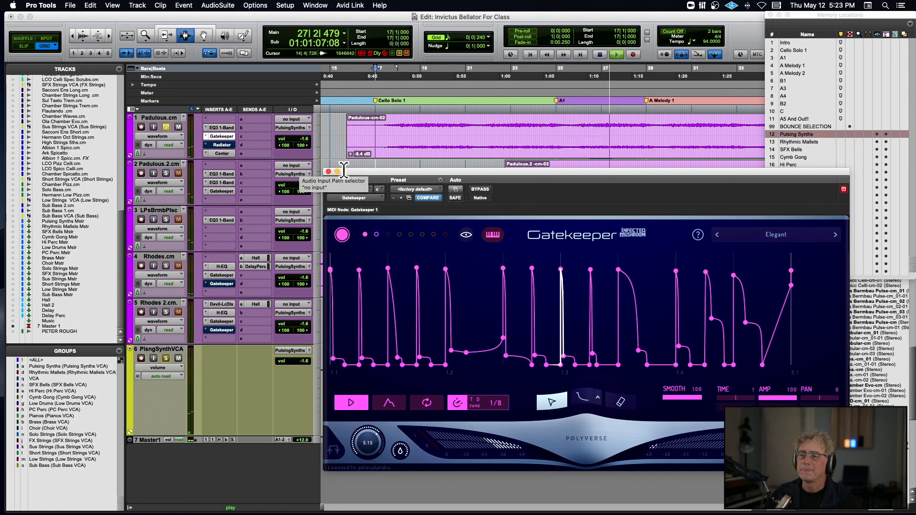
{"action": "key", "text": "space"}
{"action": "left_click", "coordinate": [328, 172]}
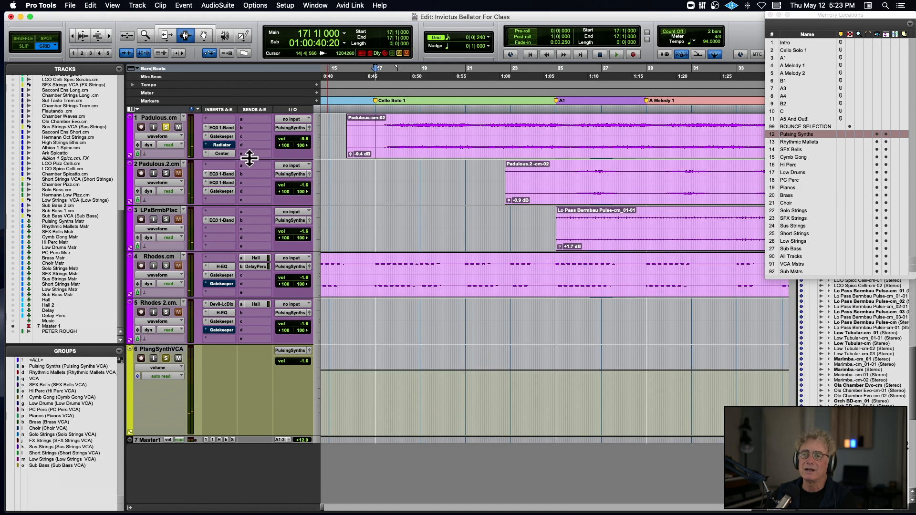
Step: Inspect the Center insert on Padulous.cm, unsolo the track during playback, and close the plug-in
{"action": "left_click", "coordinate": [219, 154]}
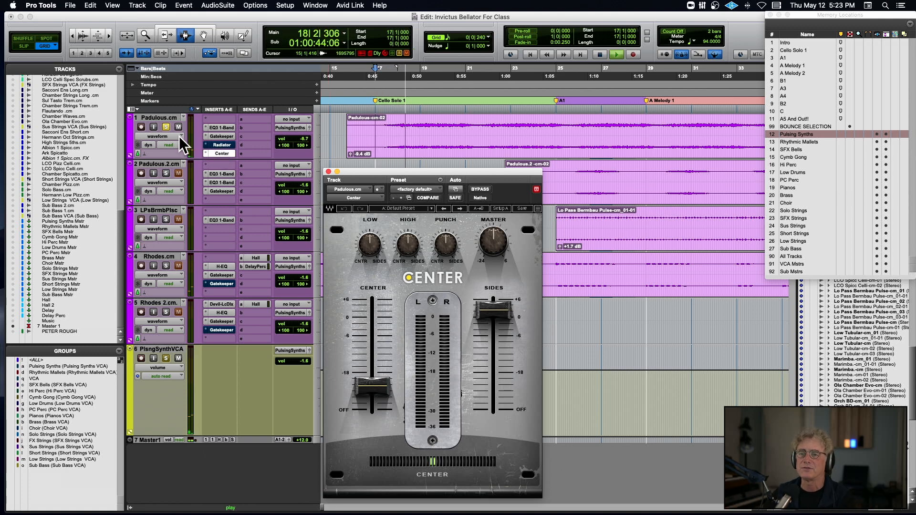
{"action": "left_click", "coordinate": [165, 127]}
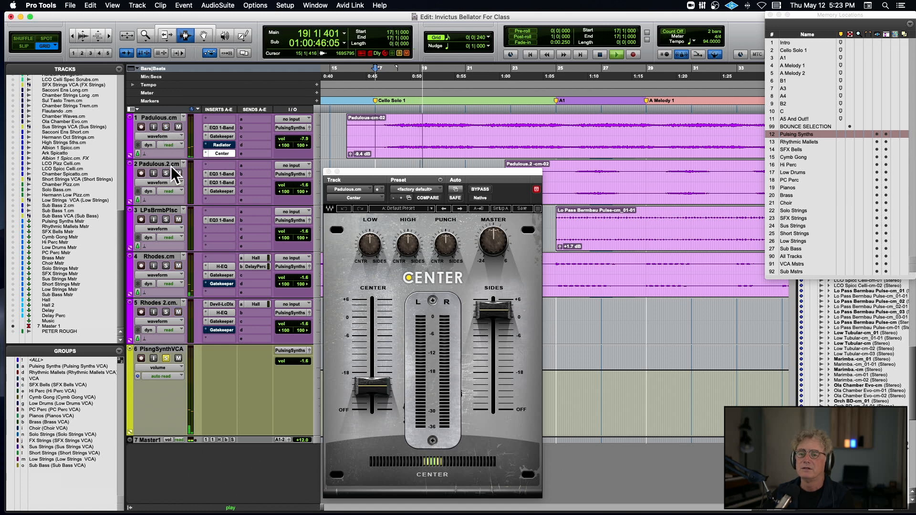
{"action": "left_click", "coordinate": [328, 172]}
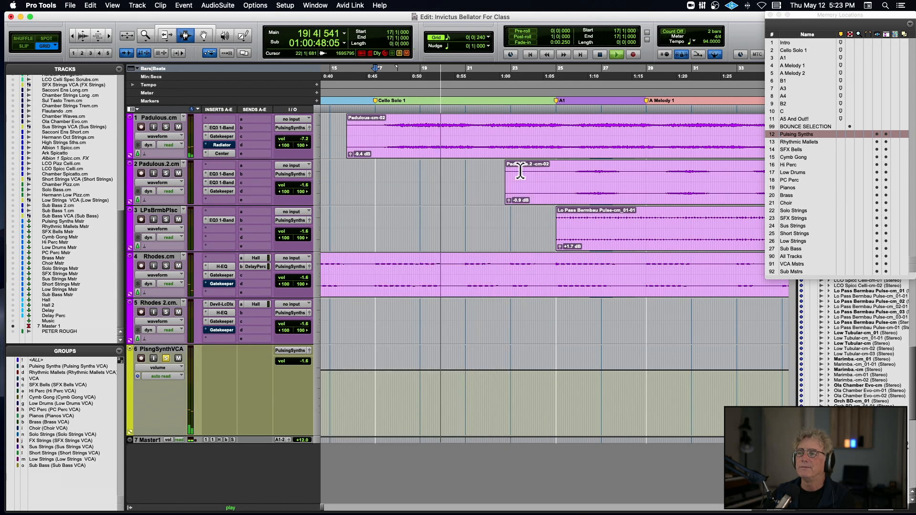
Step: Solo the Padulous.2.cm track and audition its clip from its start near the A1 marker
{"action": "left_click", "coordinate": [166, 173]}
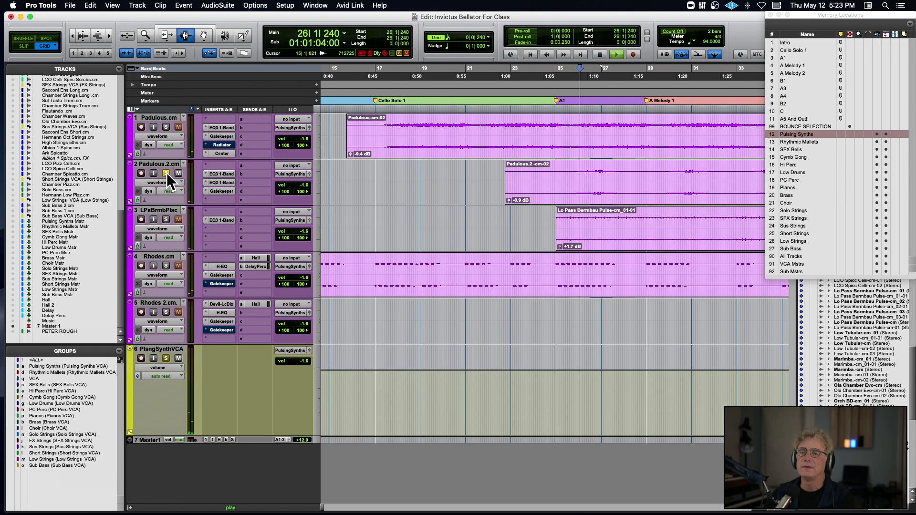
{"action": "double_click", "coordinate": [596, 181]}
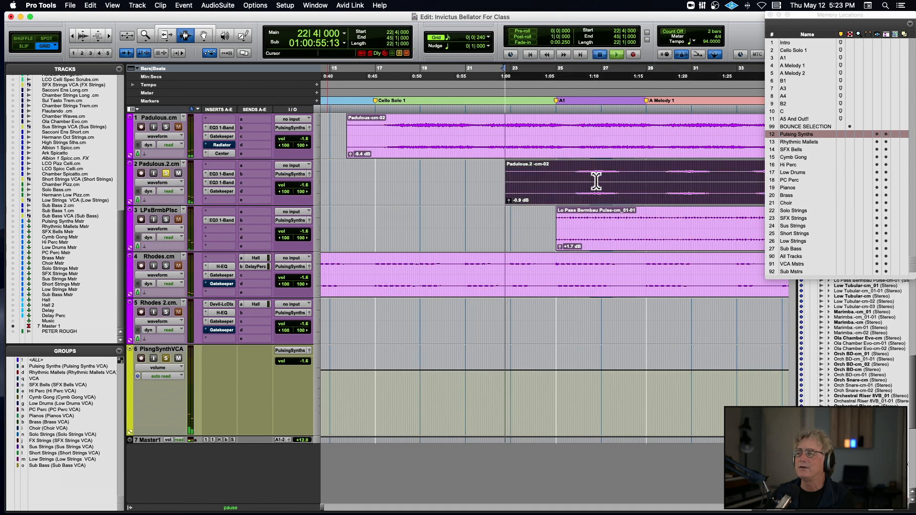
{"action": "left_click", "coordinate": [577, 181]}
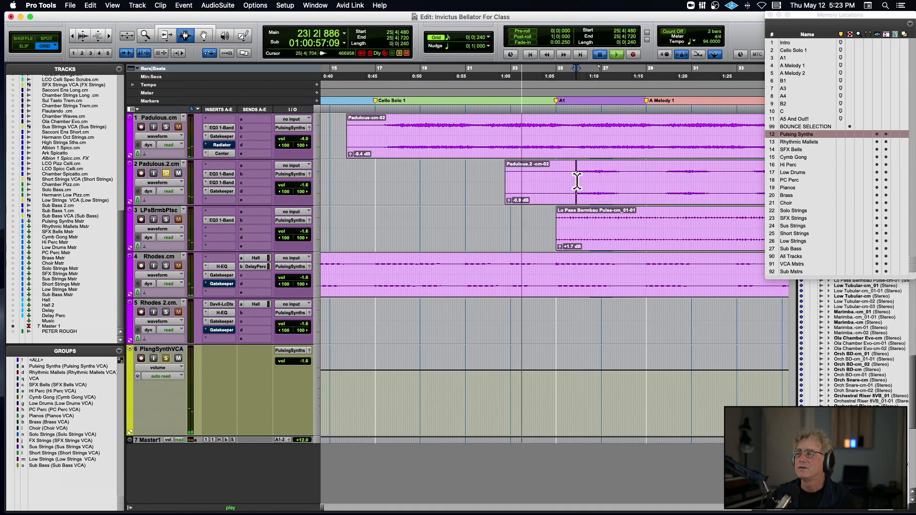
{"action": "key", "text": "space"}
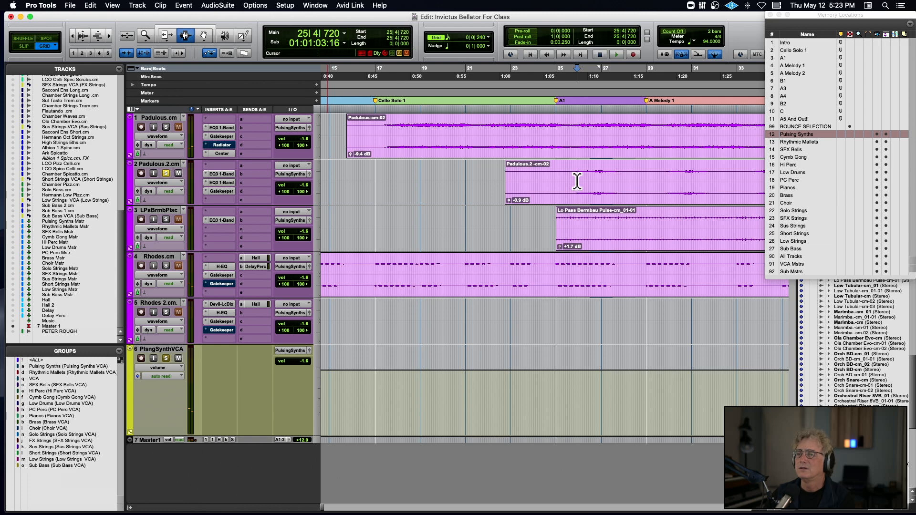
Step: Play from bar 25, beat 4, and add Padulous.cm to the solo alongside Padulous.2.cm
{"action": "double_click", "coordinate": [404, 130]}
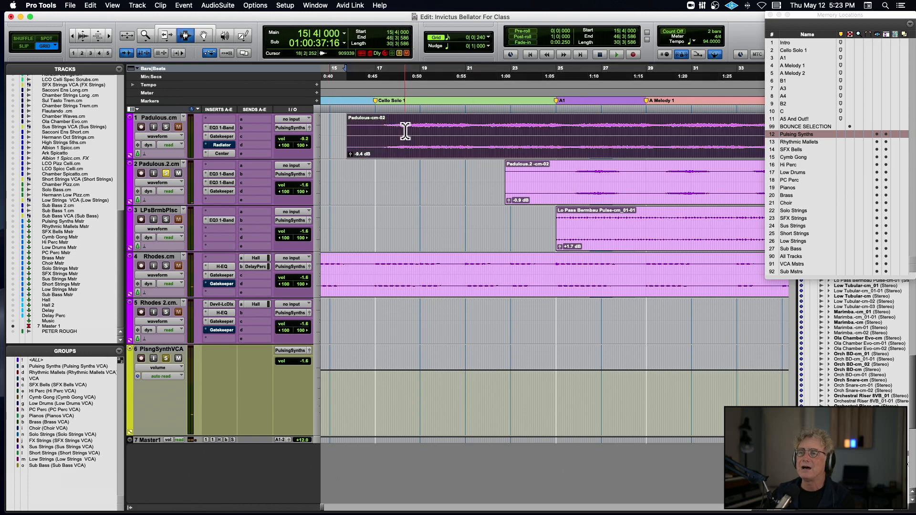
{"action": "left_click", "coordinate": [572, 185]}
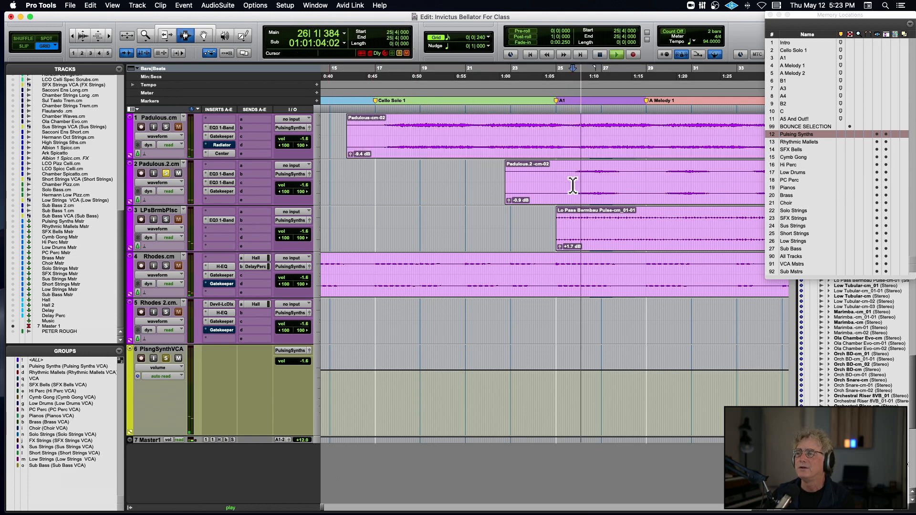
{"action": "left_click", "coordinate": [165, 127]}
{"action": "key", "text": "space"}
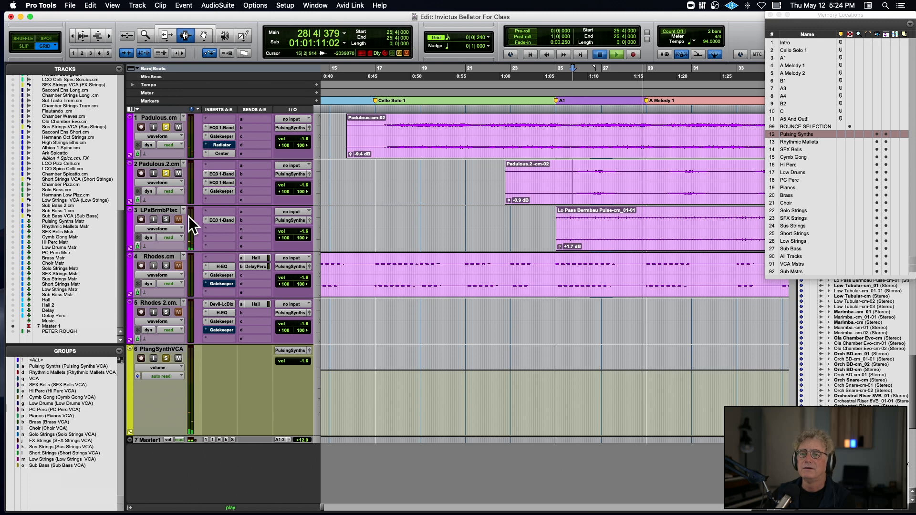
Step: Solo the low-pass pulse track on its own from just before A1, and add Padulous.2.cm to the solo
{"action": "left_click", "coordinate": [166, 219]}
{"action": "key", "text": "space"}
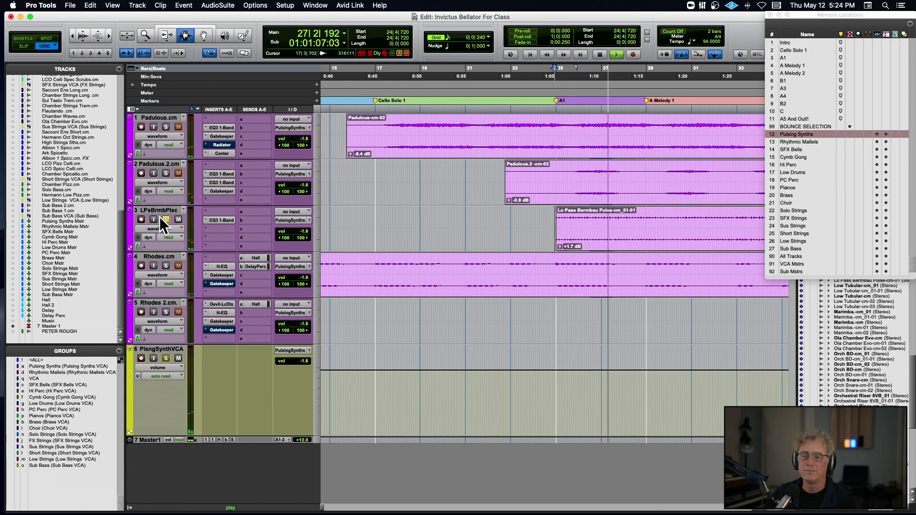
{"action": "left_click", "coordinate": [166, 173]}
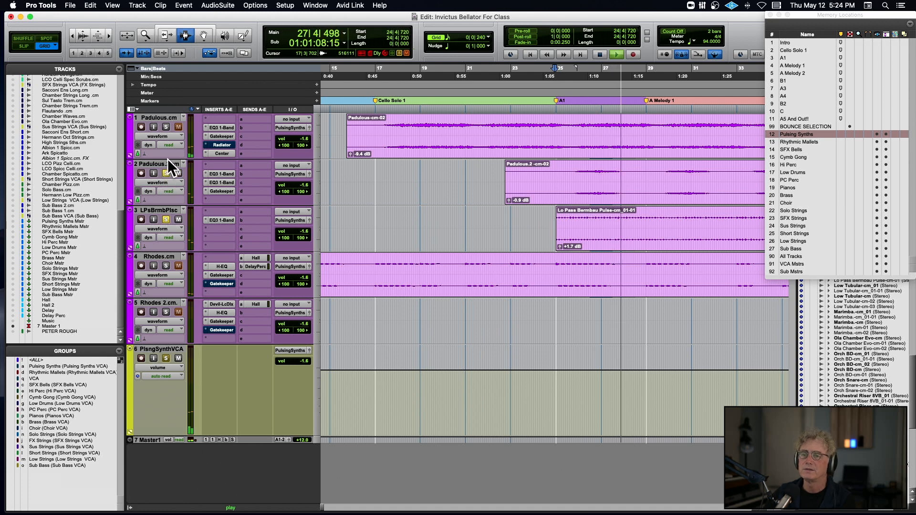
Step: Add Padulous.cm to the solo during playback, and take both Padulous tracks back out of the solo
{"action": "left_click", "coordinate": [165, 127]}
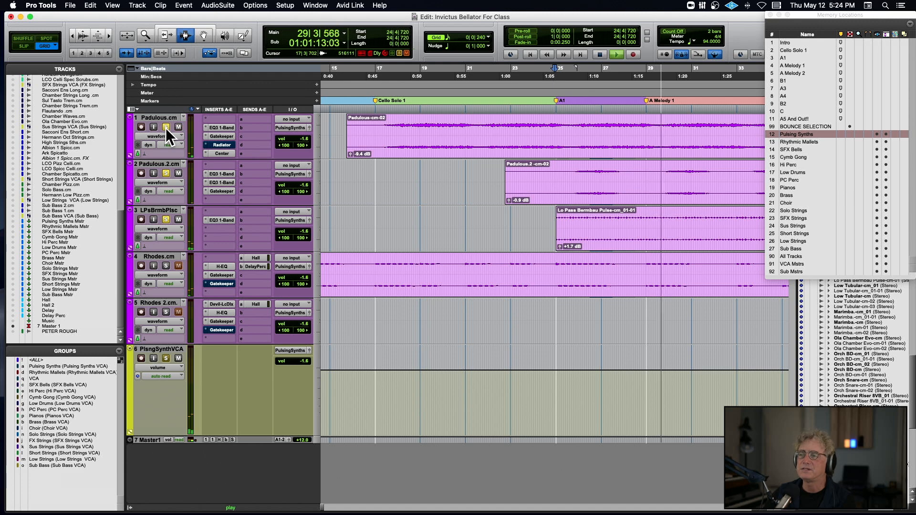
{"action": "left_click", "coordinate": [165, 173]}
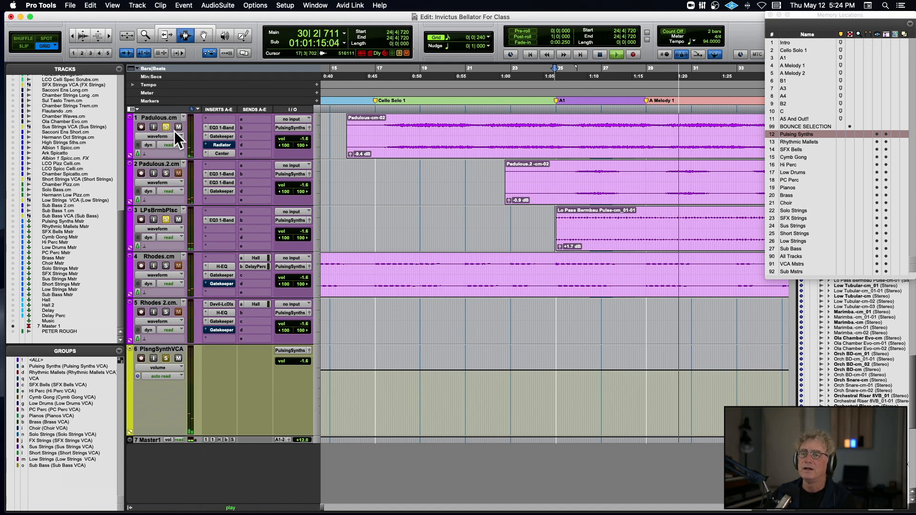
{"action": "left_click", "coordinate": [166, 127]}
Step: Solo Rhodes.cm alongside the low-pass pulse track and replay from just before A1, toggling the pulse track's solo for comparison
{"action": "left_click", "coordinate": [166, 266]}
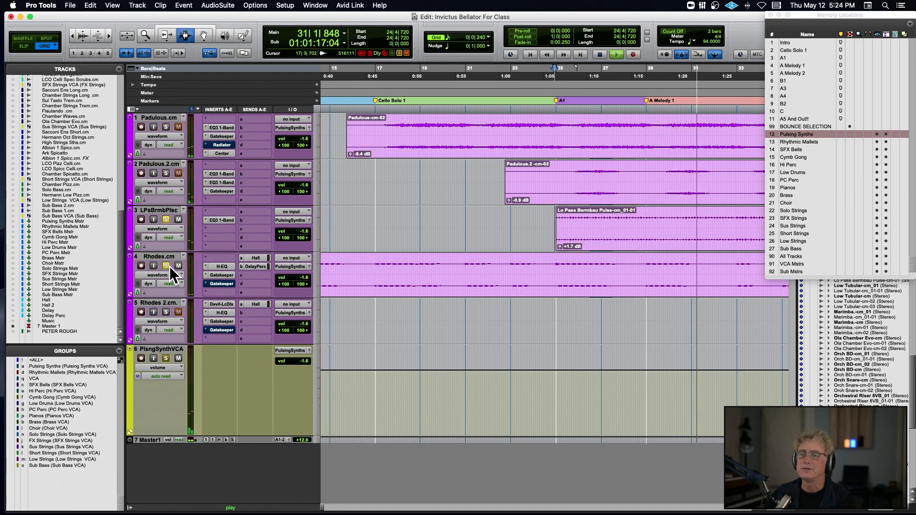
{"action": "key", "text": "space"}
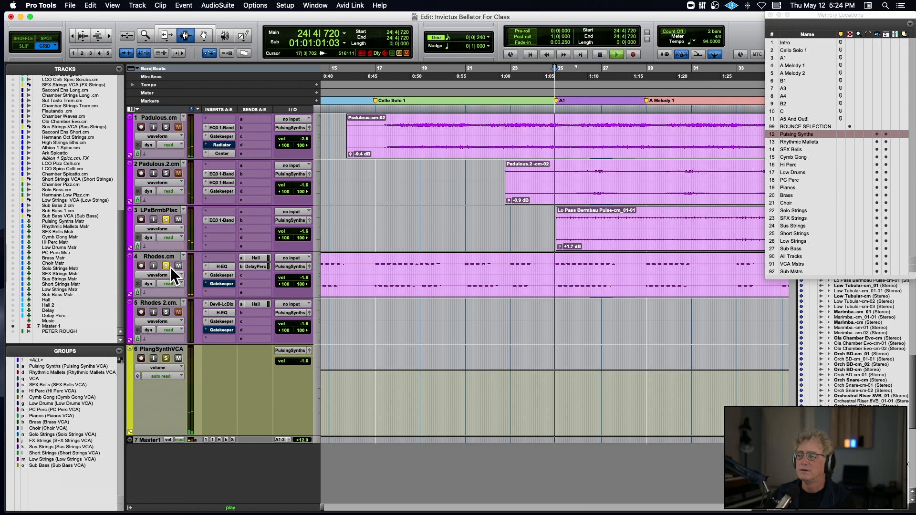
{"action": "left_click", "coordinate": [166, 219]}
{"action": "key", "text": "space"}
{"action": "left_click", "coordinate": [166, 219]}
{"action": "key", "text": "space"}
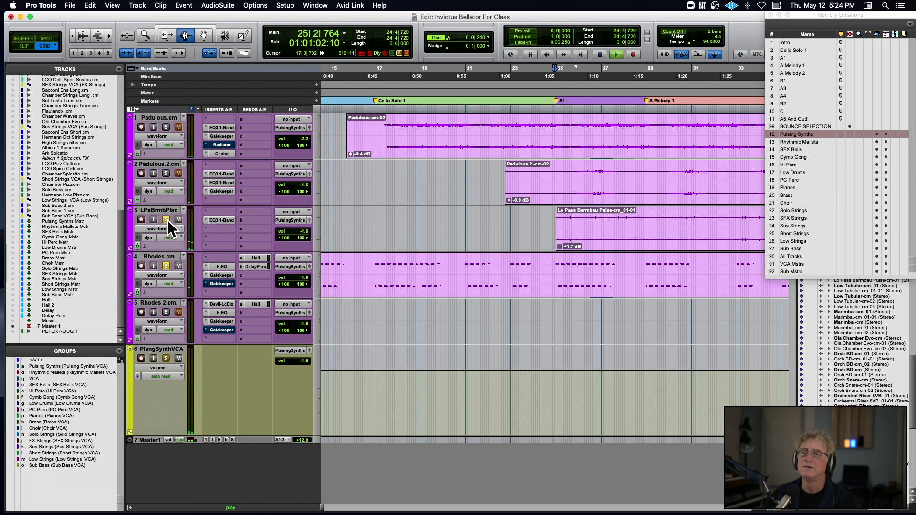
Step: Add Padulous.2.cm to the solo and select the Padulous.2.cm, low-pass pulse and Rhodes.cm clips one after another
{"action": "left_click", "coordinate": [166, 174]}
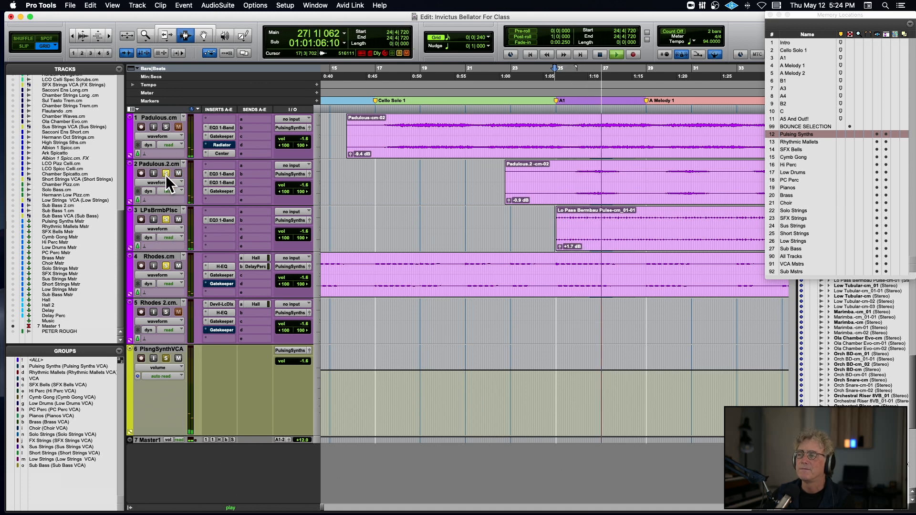
{"action": "double_click", "coordinate": [525, 175]}
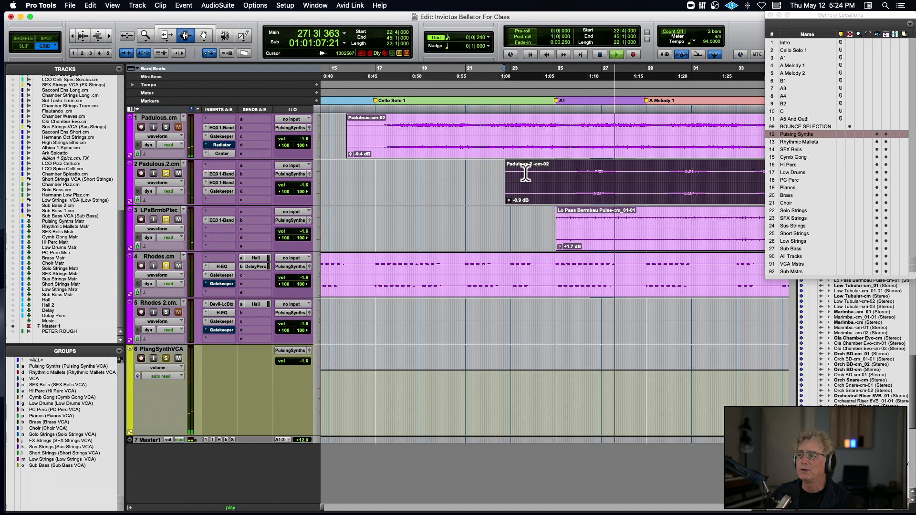
{"action": "double_click", "coordinate": [573, 227]}
{"action": "double_click", "coordinate": [539, 260]}
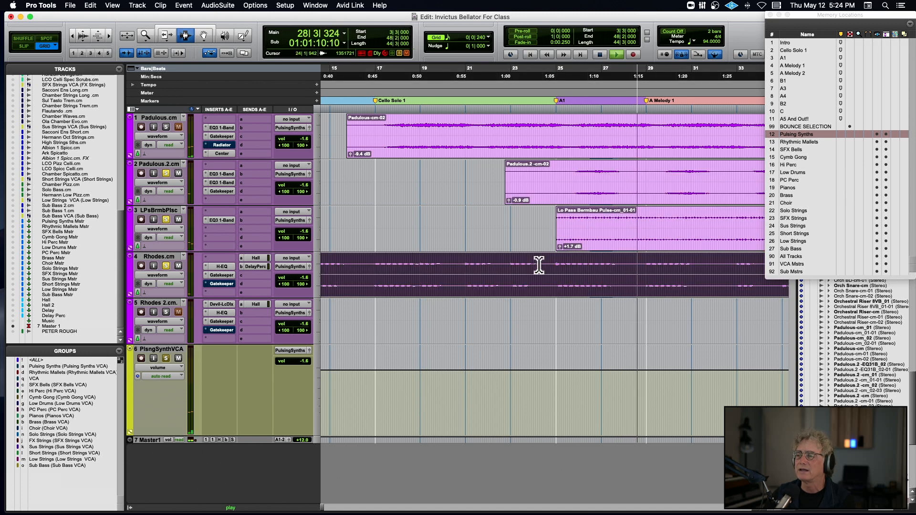
Step: Select the first Padulous.cm clip and audition the soloed synth tracks from bar 54 at the A3 marker
{"action": "key", "text": "super+bracketleft"}
{"action": "key", "text": "super+bracketleft"}
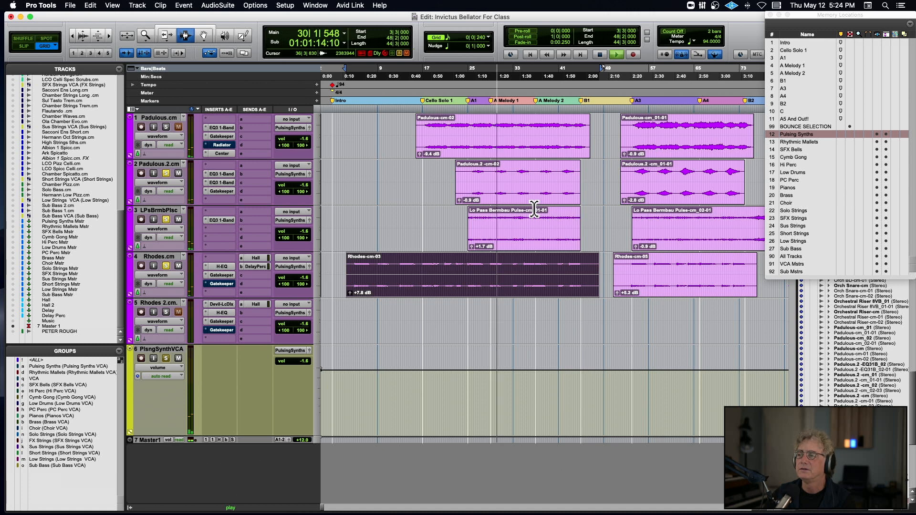
{"action": "left_click", "coordinate": [535, 210]}
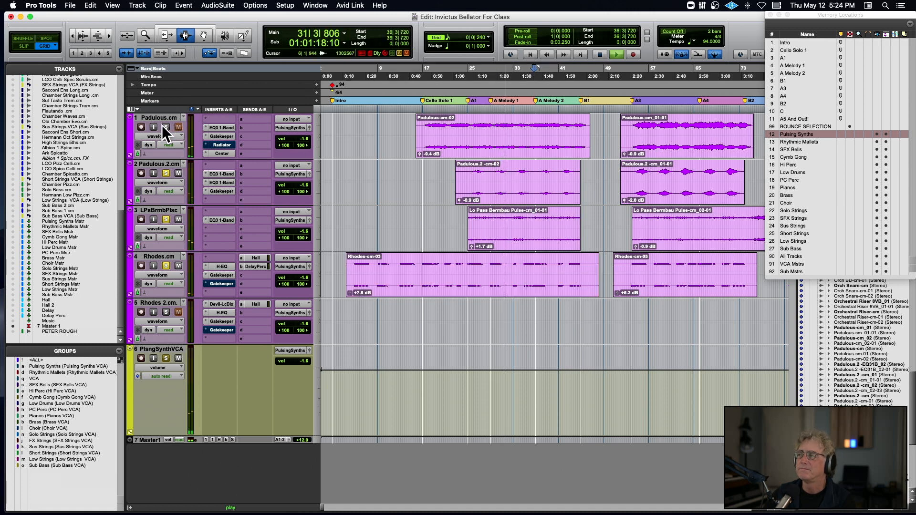
{"action": "double_click", "coordinate": [469, 136]}
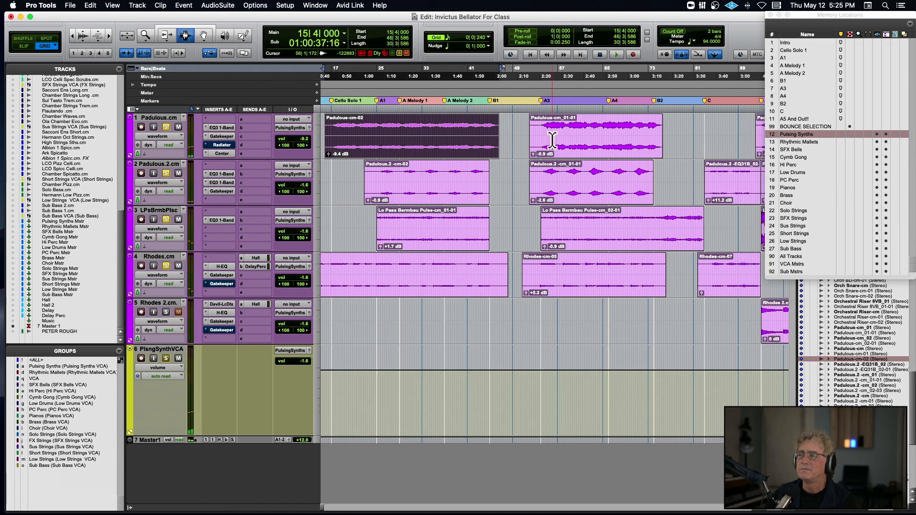
{"action": "left_click", "coordinate": [541, 140]}
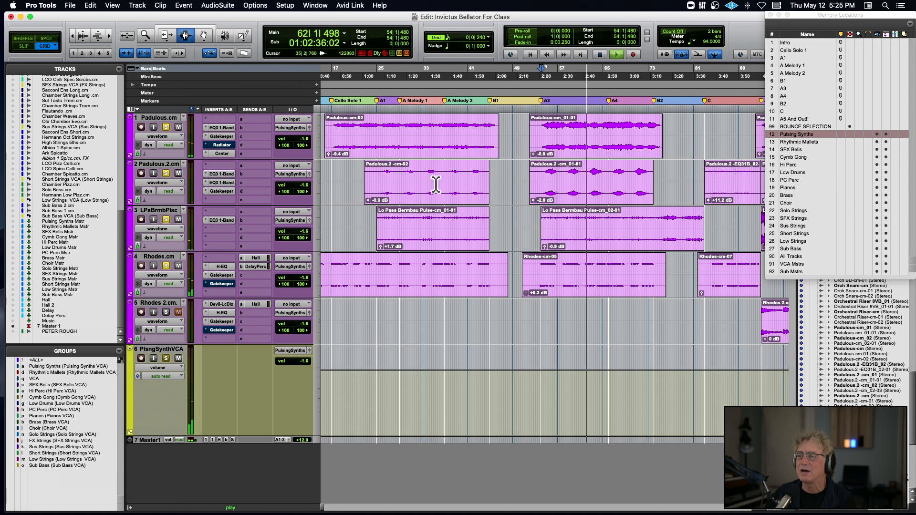
Step: Select the Padulous.2.cm clip around A3 and examine how the pulsing synth clips are spread over the whole song
{"action": "left_click", "coordinate": [579, 178]}
{"action": "double_click", "coordinate": [579, 177]}
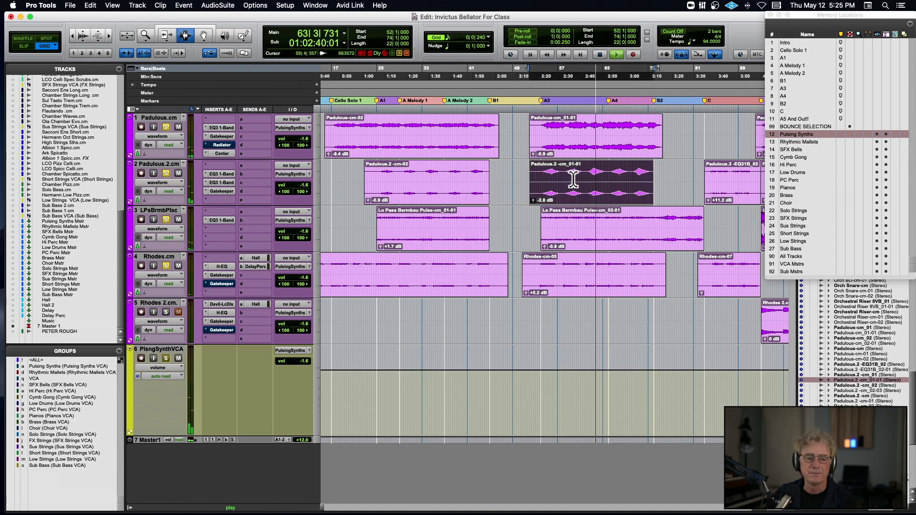
{"action": "scroll", "coordinate": [701, 220], "scroll_direction": "right", "scroll_amount": 5}
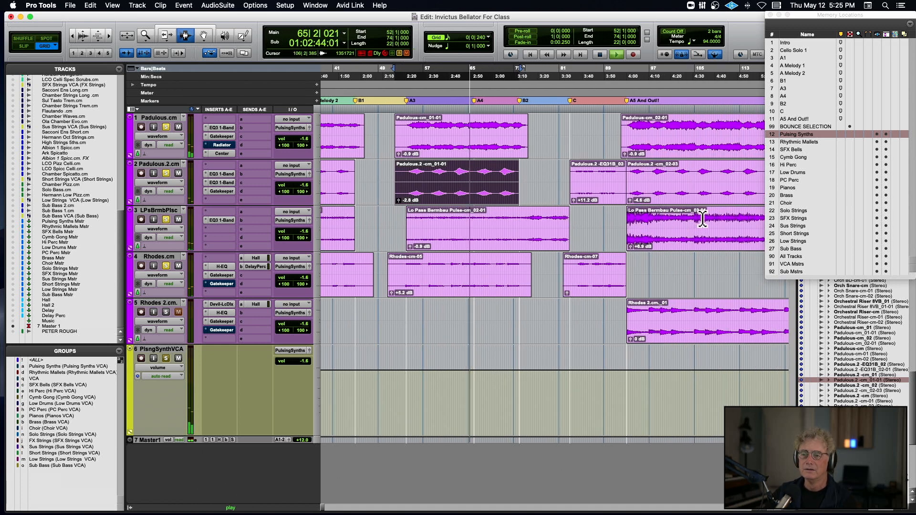
{"action": "key", "text": "r"}
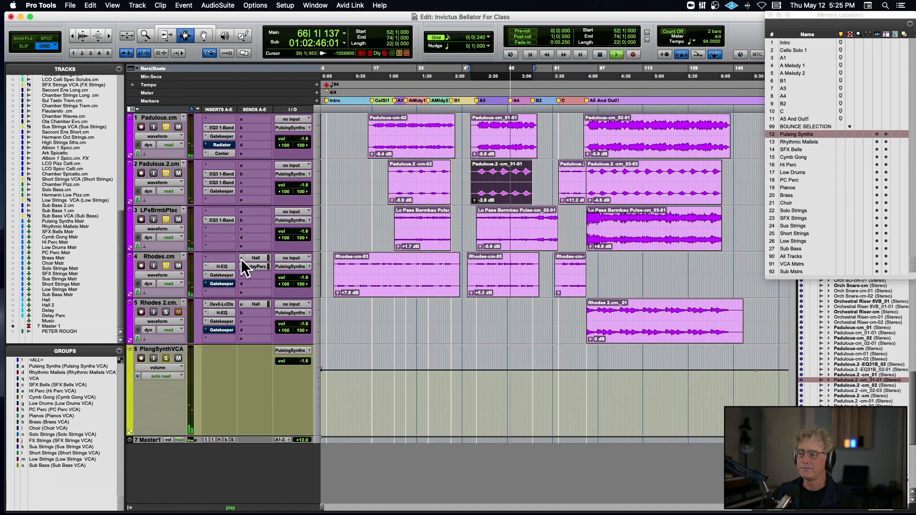
Step: Clear the individual track solos, solo the pulsing synth VCA, and restart playback from the selected clip
{"action": "left_click", "coordinate": [168, 267]}
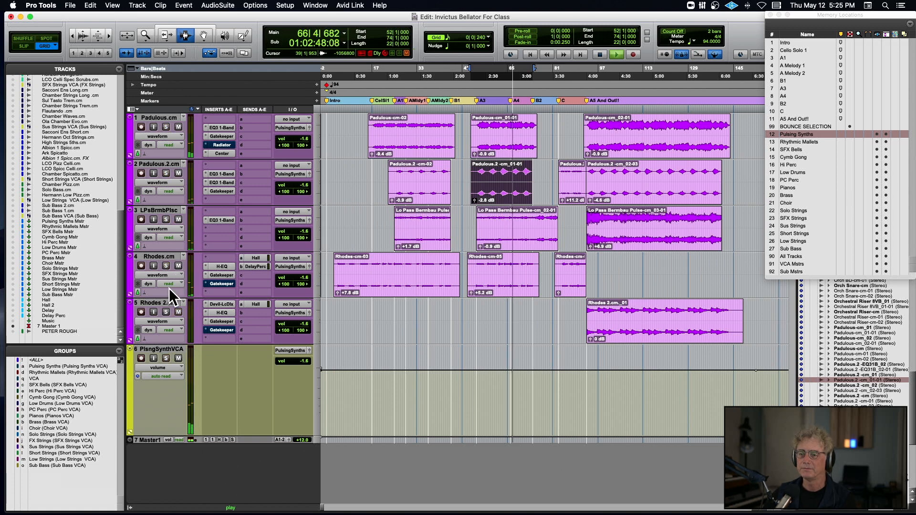
{"action": "key", "text": "space"}
{"action": "left_click", "coordinate": [166, 357]}
{"action": "key", "text": "space"}
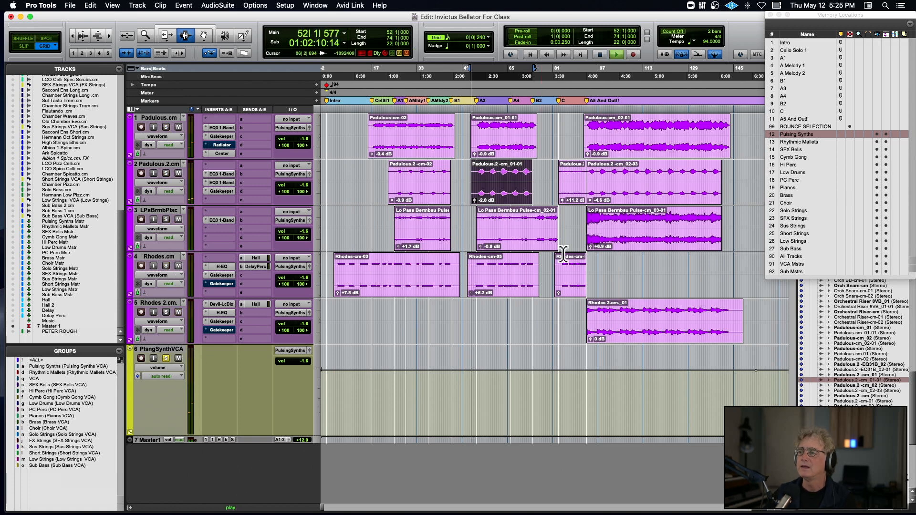
Step: Play the pulsing synths from bar 82, restart from bar 74 near B2, and examine the low-pass pulse clip up close
{"action": "left_click", "coordinate": [555, 281]}
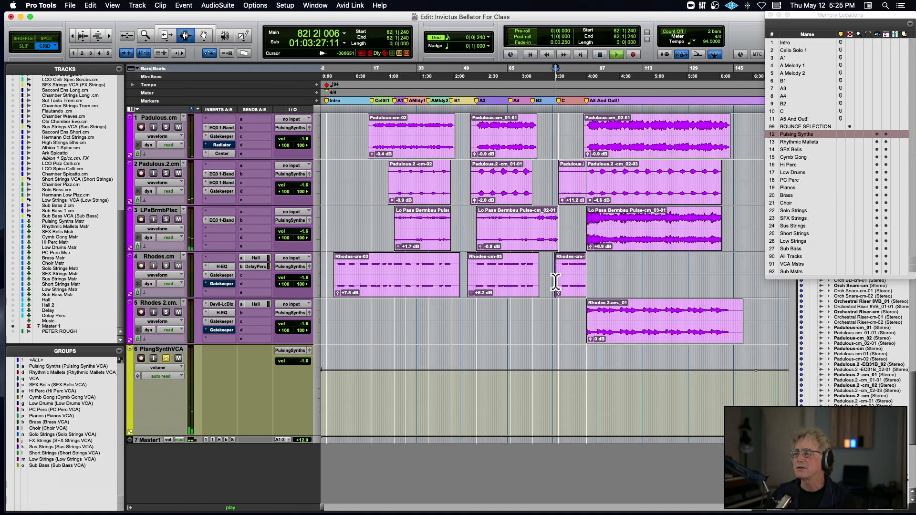
{"action": "left_click", "coordinate": [534, 228]}
{"action": "key", "text": "space"}
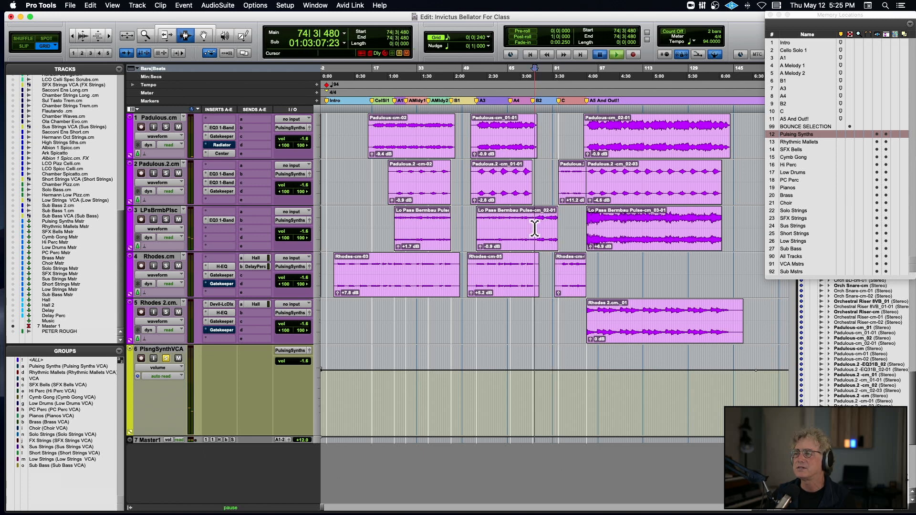
{"action": "key", "text": "super+bracketright"}
{"action": "key", "text": "super+bracketright"}
{"action": "key", "text": "super+bracketright"}
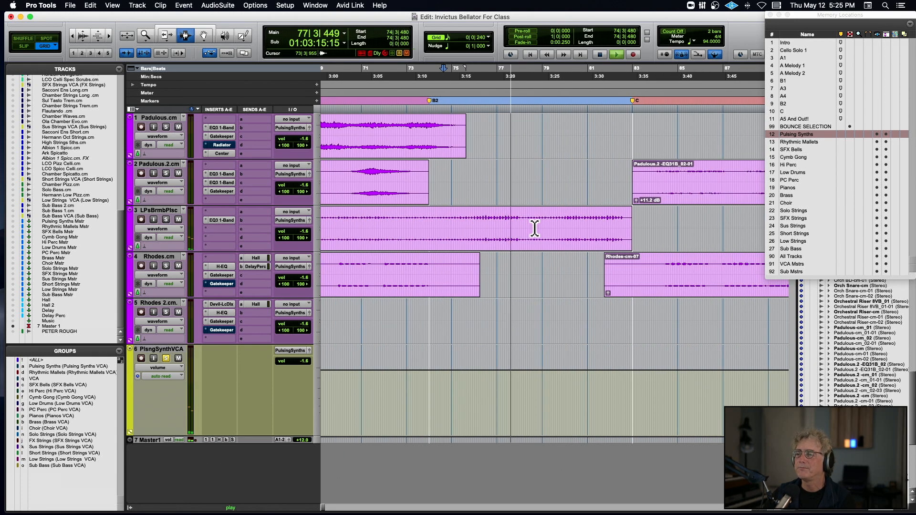
{"action": "key", "text": "super+bracketleft"}
{"action": "key", "text": "super+bracketleft"}
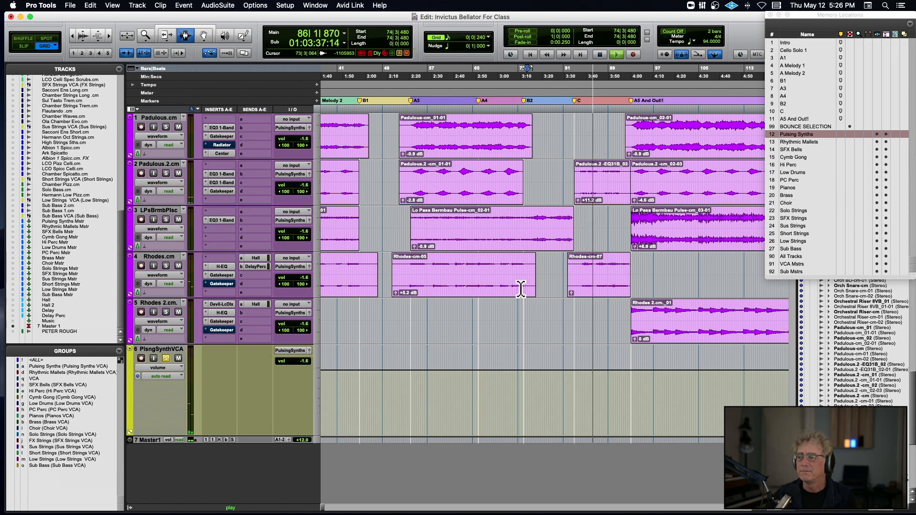
Step: Compare the mix with Padulous.2.cm soloed, return to the VCA solo, and mute and unmute Padulous.2.cm
{"action": "left_click", "coordinate": [165, 173]}
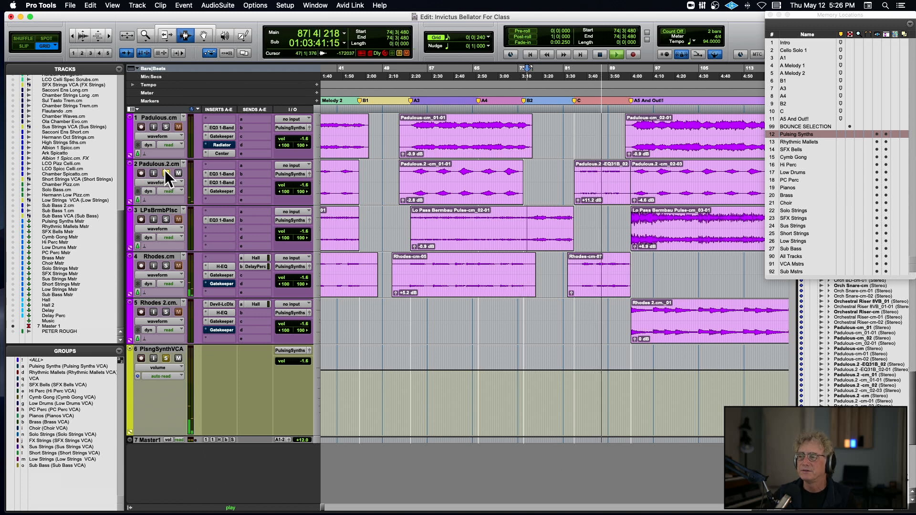
{"action": "left_click", "coordinate": [166, 173]}
{"action": "left_click", "coordinate": [178, 172]}
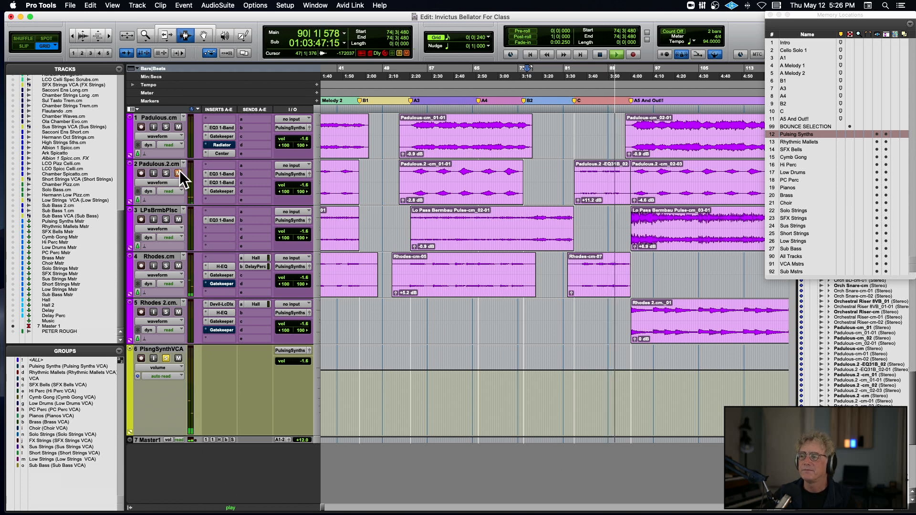
{"action": "left_click", "coordinate": [178, 172]}
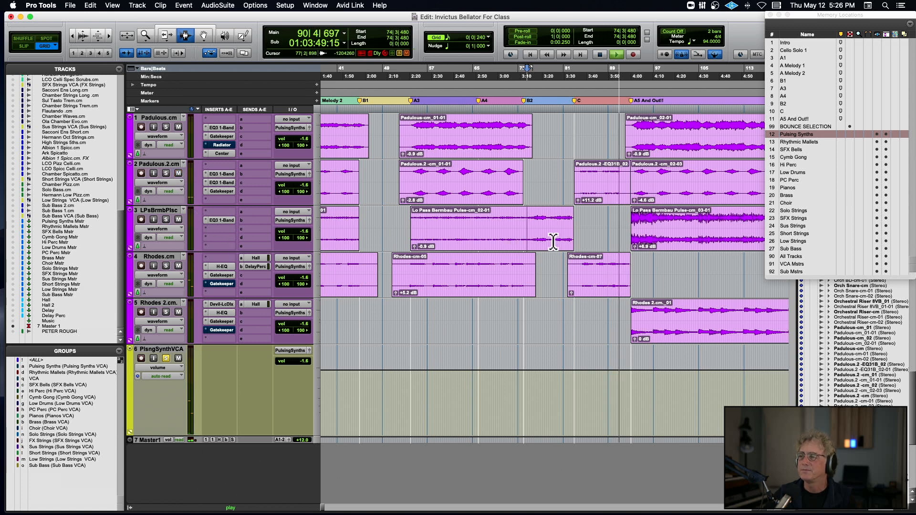
Step: Solo Rhodes 2.cm, set the playback start to bar 92, beat 4, just before A5 And Out!!, and stop playback
{"action": "scroll", "coordinate": [563, 241], "scroll_direction": "right", "scroll_amount": 8}
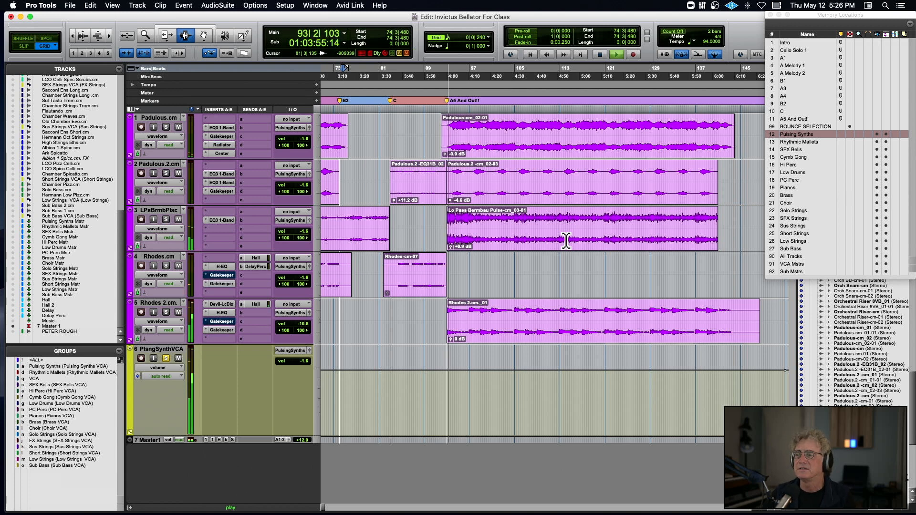
{"action": "left_click", "coordinate": [166, 312]}
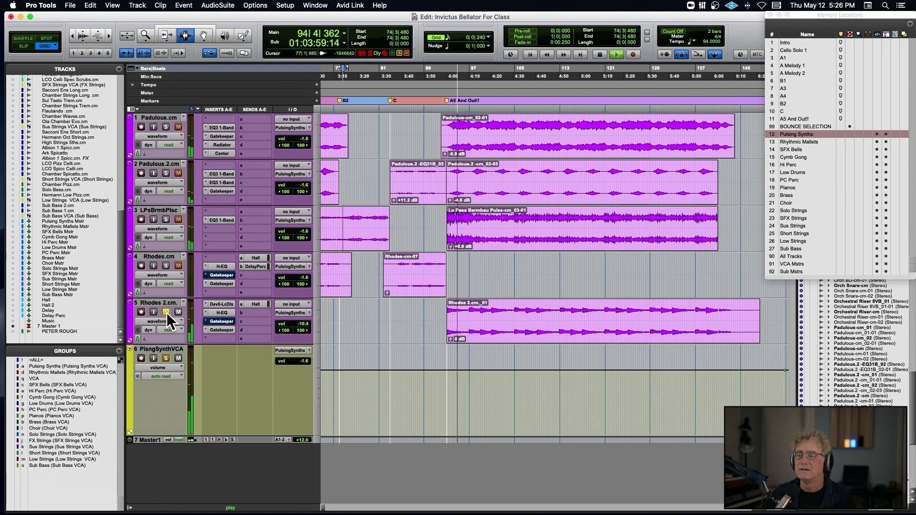
{"action": "left_click", "coordinate": [446, 326]}
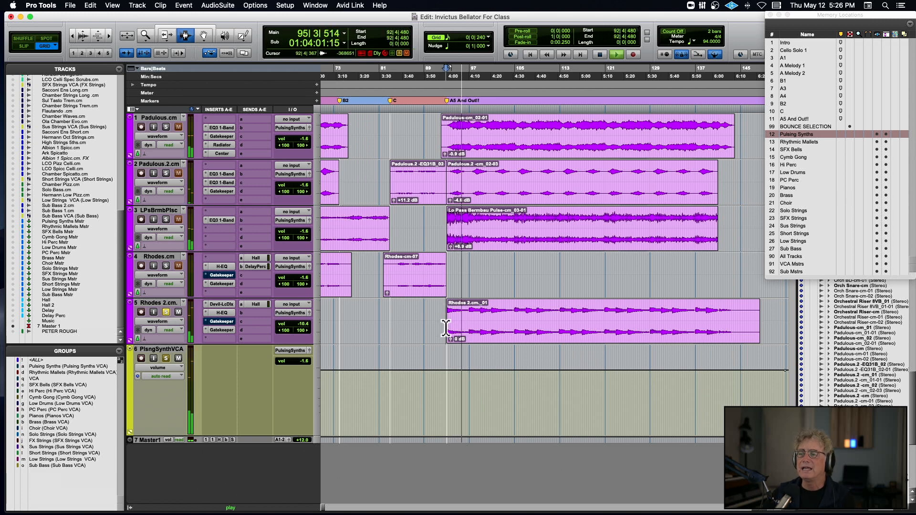
{"action": "key", "text": "space"}
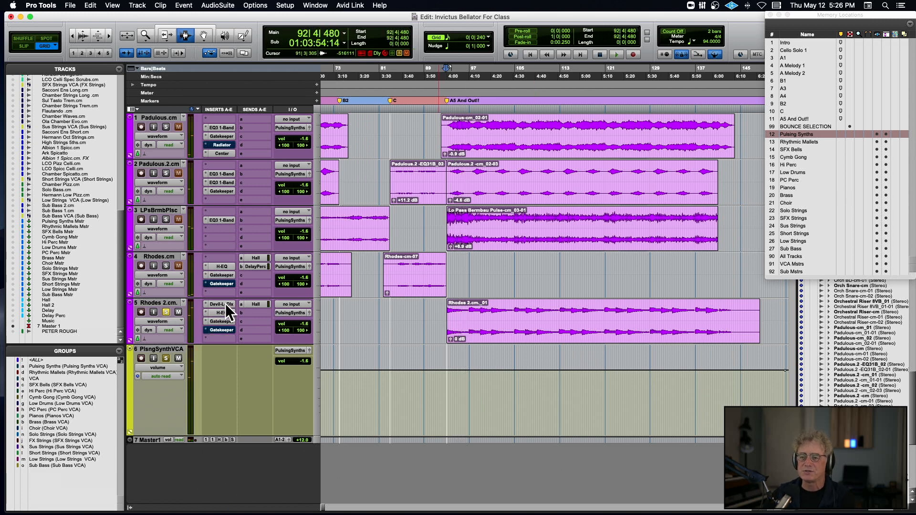
Step: Inspect the Devil-Loc Deluxe insert on Rhodes 2.cm while playing the track, and close the plug-in
{"action": "left_click", "coordinate": [221, 301]}
{"action": "key", "text": "space"}
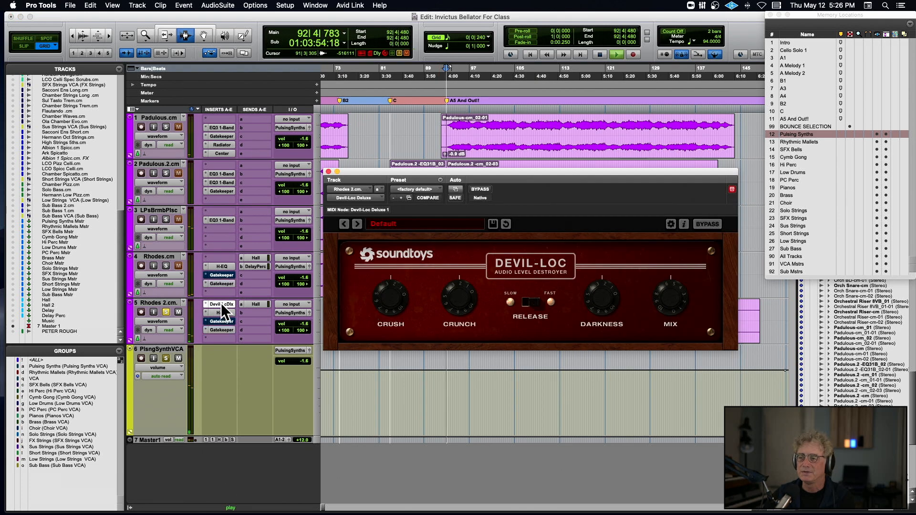
{"action": "left_click", "coordinate": [328, 171]}
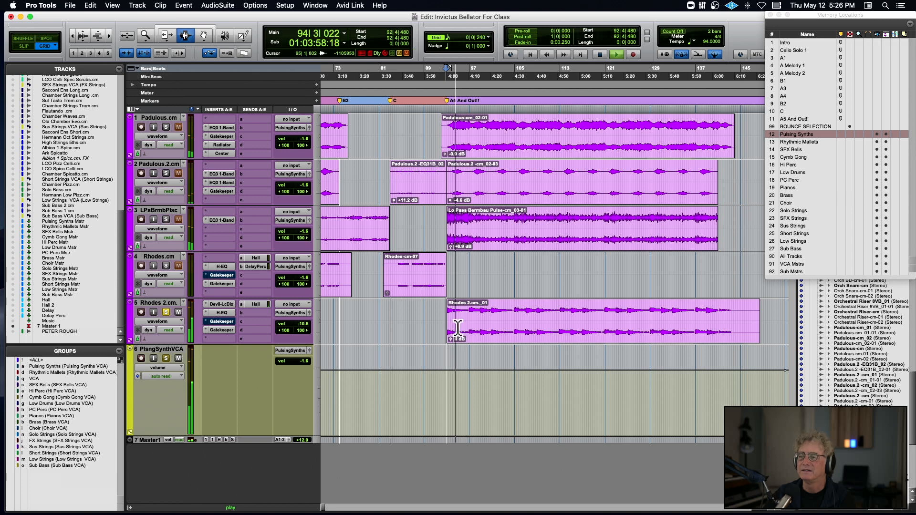
Step: Add the low-pass pulse, Padulous.2.cm and Padulous.cm tracks to the Rhodes 2.cm solo, select the final pulse clip, and stop playback
{"action": "left_click", "coordinate": [165, 220]}
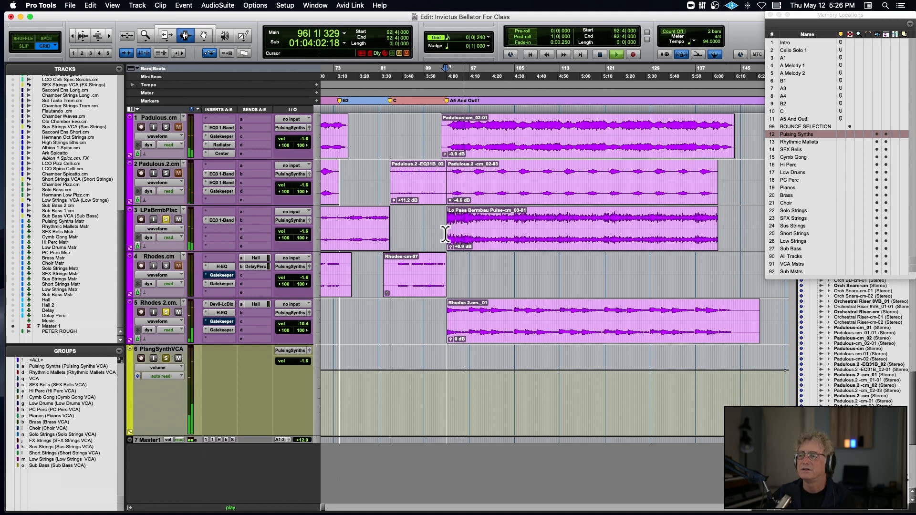
{"action": "double_click", "coordinate": [446, 234]}
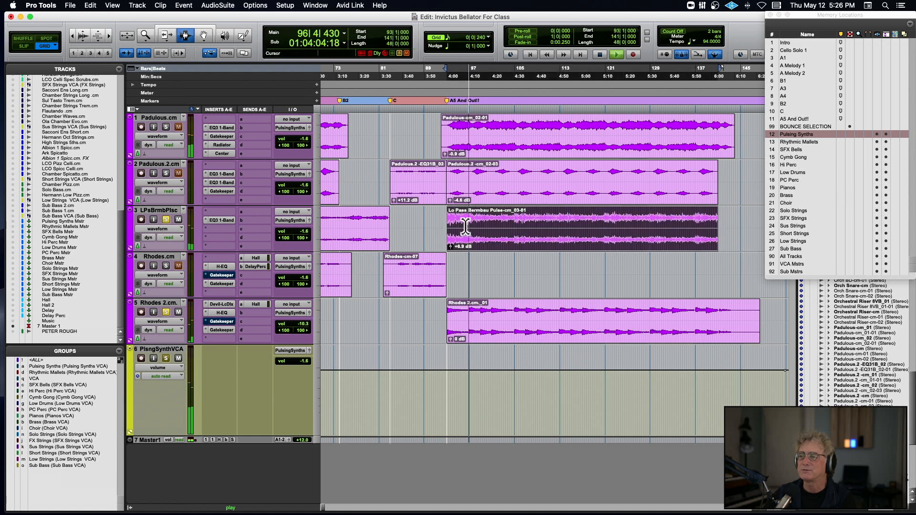
{"action": "left_click", "coordinate": [165, 173]}
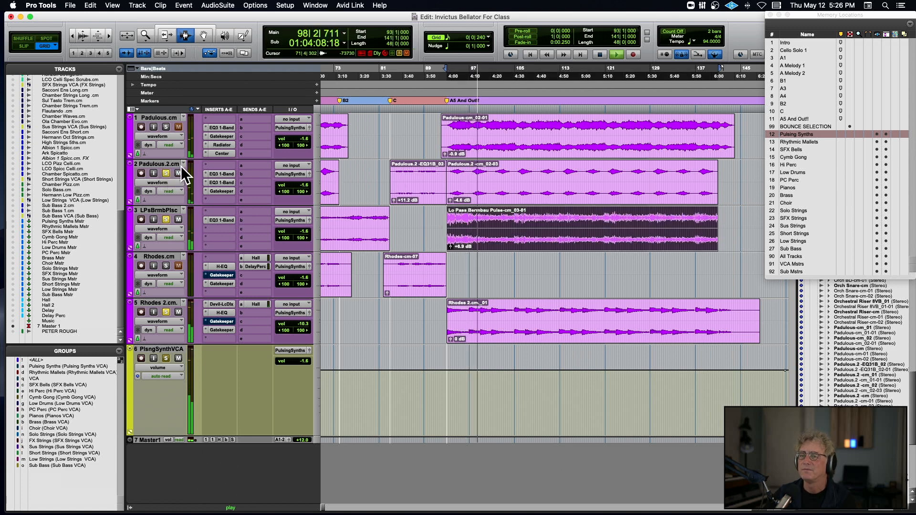
{"action": "left_click", "coordinate": [167, 127], "text": "alt"}
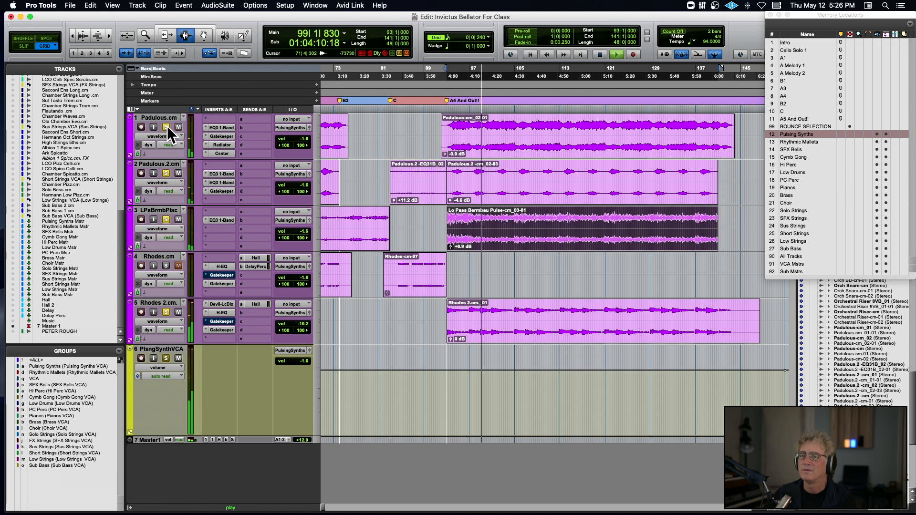
{"action": "key", "text": "space"}
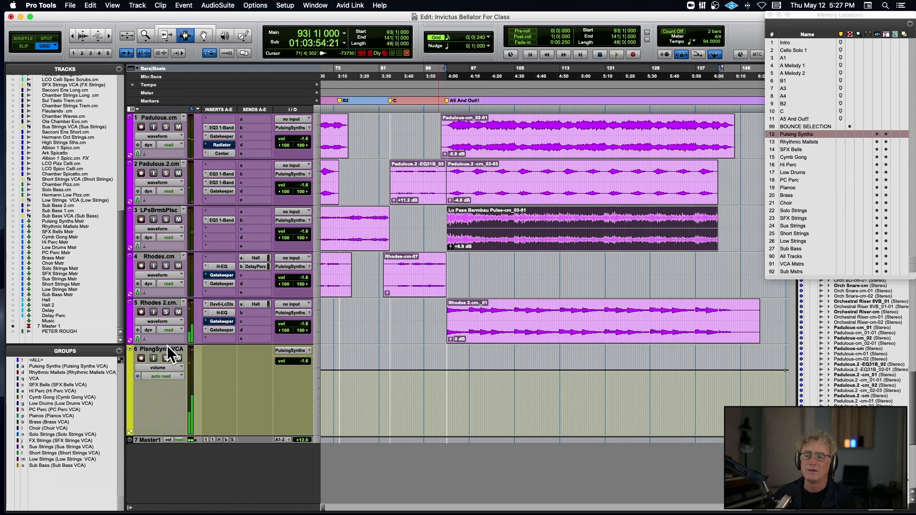
Step: Solo PlsngSynthVCA, play the pulsing synth group, stop playback, and clear the VCA solo
{"action": "left_click", "coordinate": [166, 359]}
{"action": "key", "text": "space"}
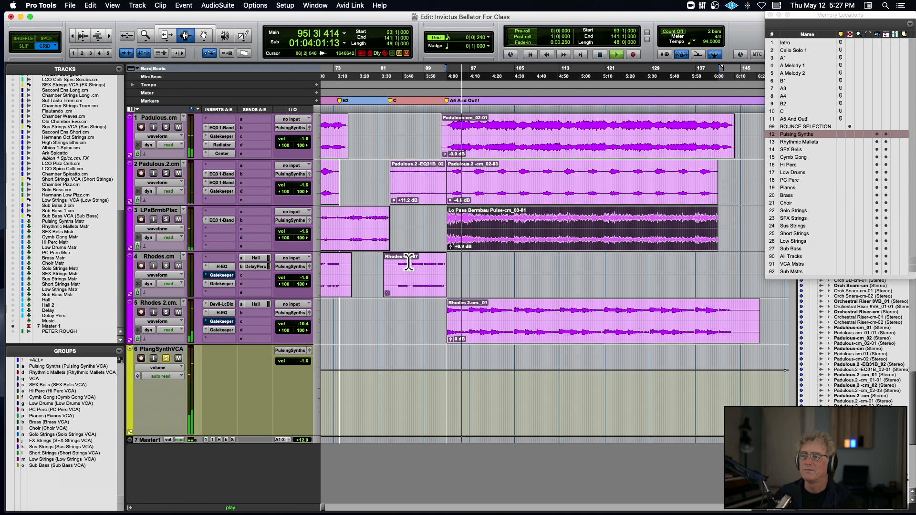
{"action": "key", "text": "super+bracketleft"}
{"action": "key", "text": "super+bracketleft"}
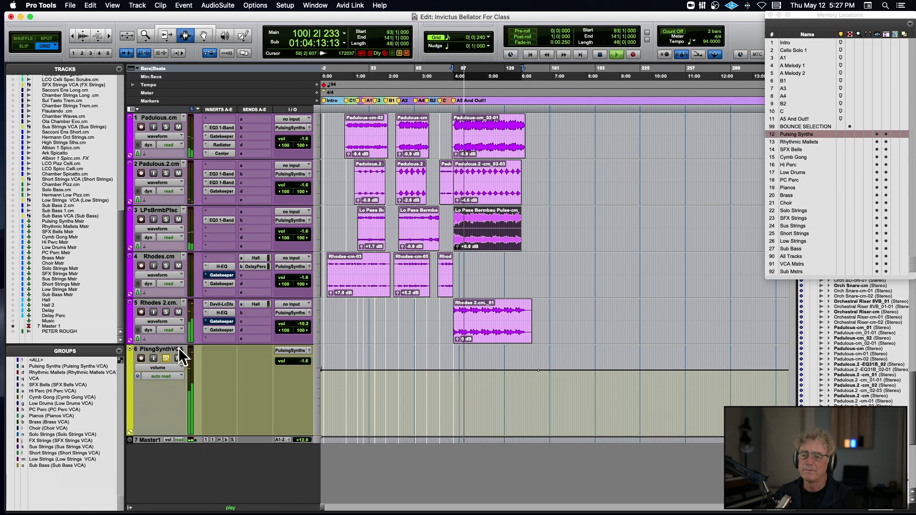
{"action": "key", "text": "space"}
{"action": "left_click", "coordinate": [166, 357]}
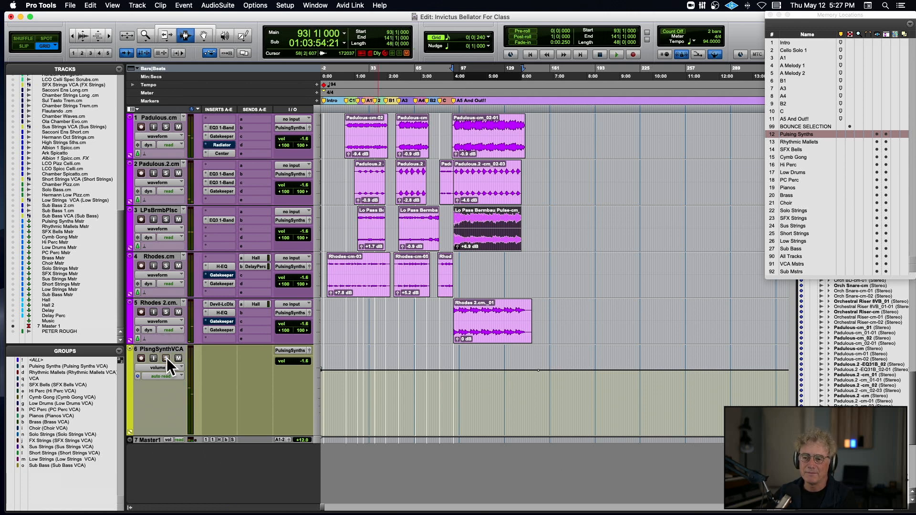
Step: Recall the Rhythmic Mallets track group, solo its VCA, and play from bar 53, beat 2, near the start of the Marimba clip
{"action": "left_click", "coordinate": [798, 140]}
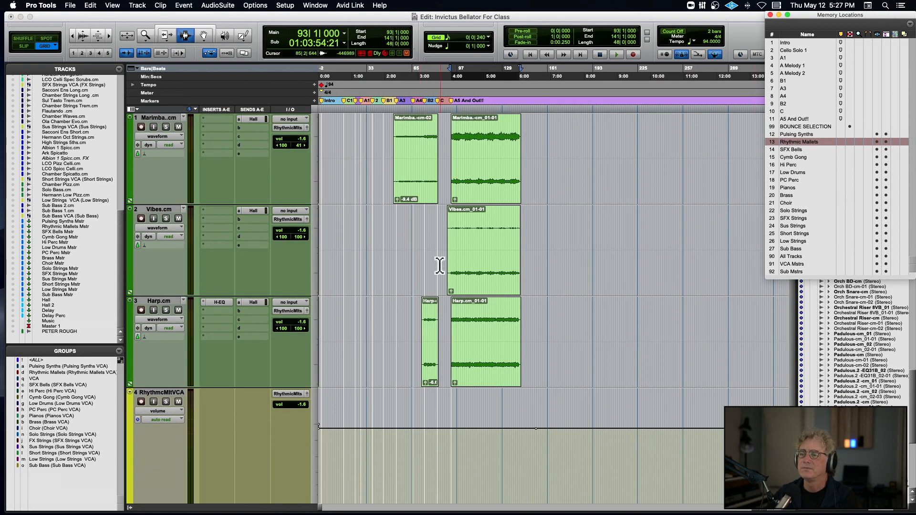
{"action": "key", "text": "t"}
{"action": "key", "text": "t"}
{"action": "scroll", "coordinate": [420, 231], "scroll_direction": "left", "scroll_amount": 3}
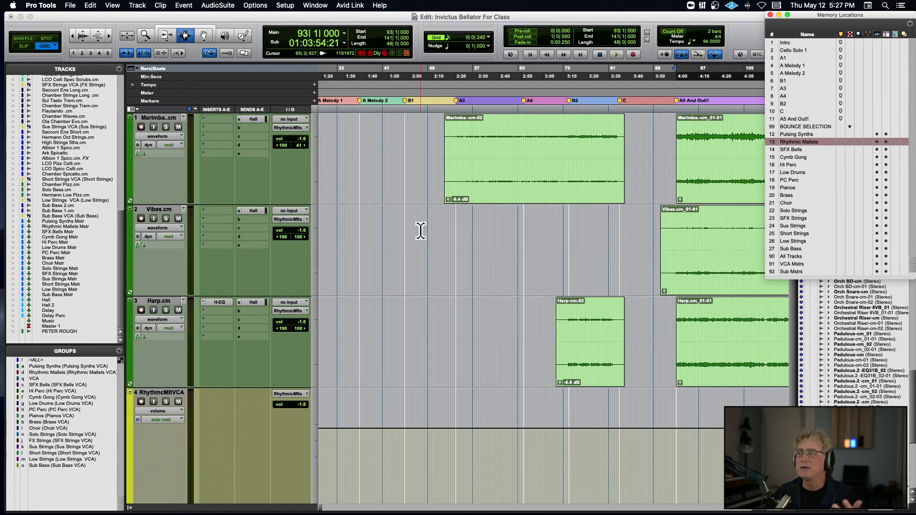
{"action": "scroll", "coordinate": [498, 161], "scroll_direction": "right", "scroll_amount": 3}
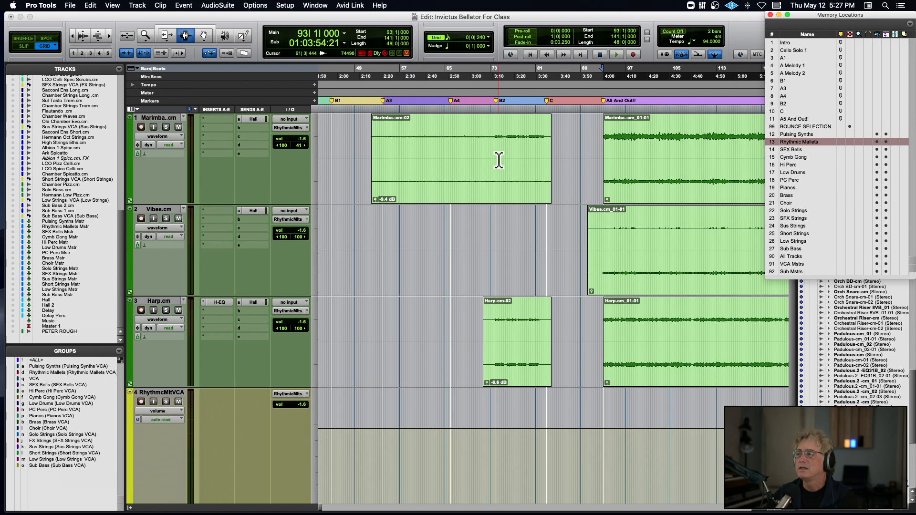
{"action": "left_click", "coordinate": [166, 402]}
{"action": "left_click", "coordinate": [380, 152]}
{"action": "key", "text": "space"}
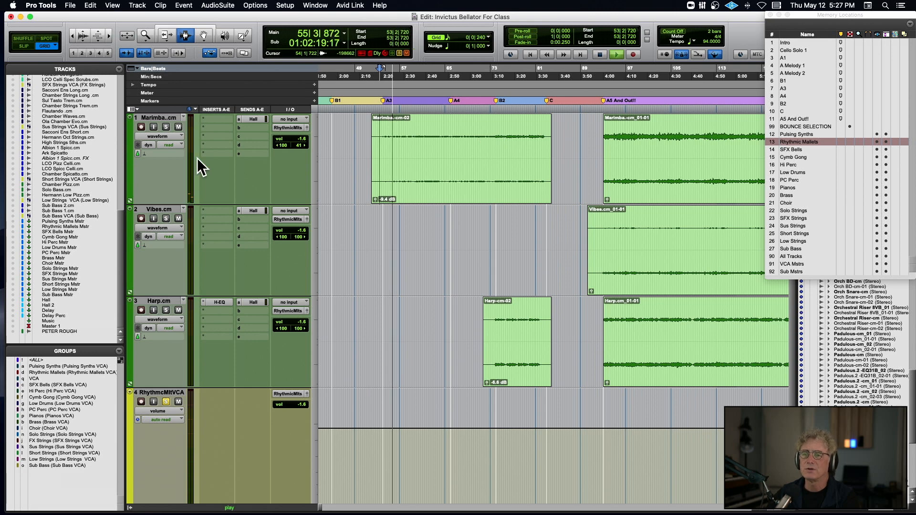
Step: Show the pulsing synth tracks, from Padulous.cm through the PulsingSynths VCA, together with the mallet tracks
{"action": "scroll", "coordinate": [71, 144], "scroll_direction": "up", "scroll_amount": 10}
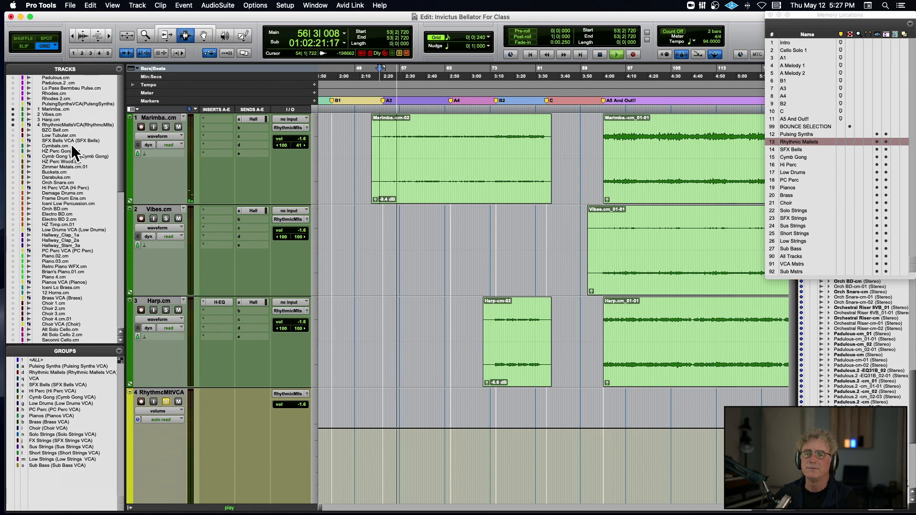
{"action": "mouse_move", "coordinate": [13, 98]}
{"action": "left_mouse_down"}
{"action": "mouse_move", "coordinate": [14, 77]}
{"action": "mouse_move", "coordinate": [16, 117]}
{"action": "left_mouse_up"}
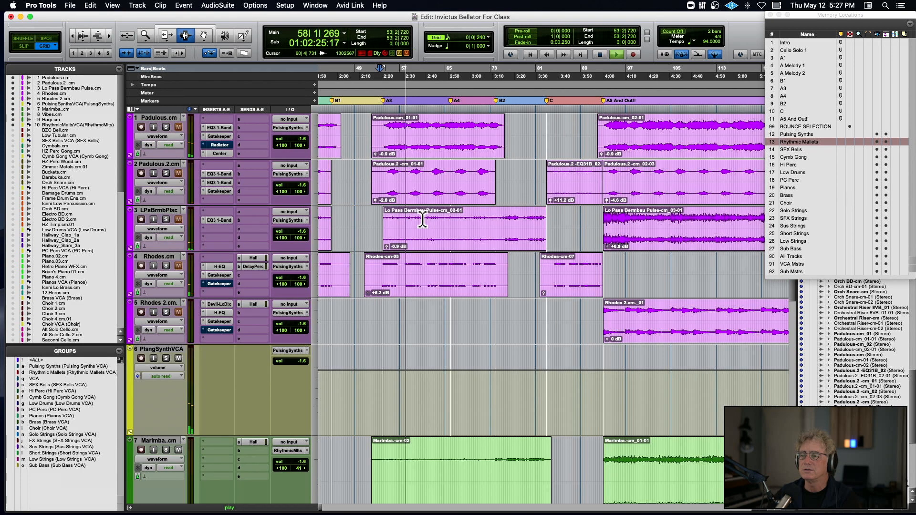
{"action": "scroll", "coordinate": [422, 219], "scroll_direction": "up", "scroll_amount": 5}
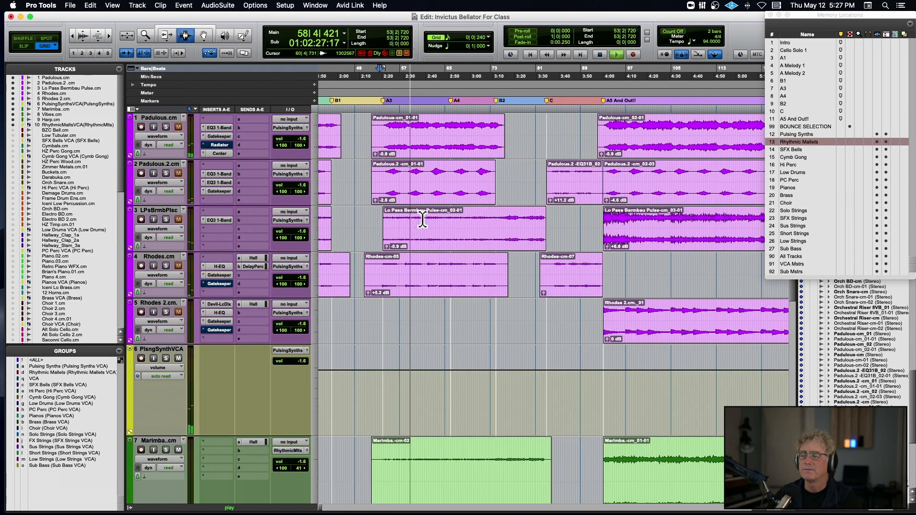
Step: Solo the low-pass pulse track, select its Lo Pass Bermbau Pulse-cm_02-01 clip, and stop playback
{"action": "left_click", "coordinate": [166, 219]}
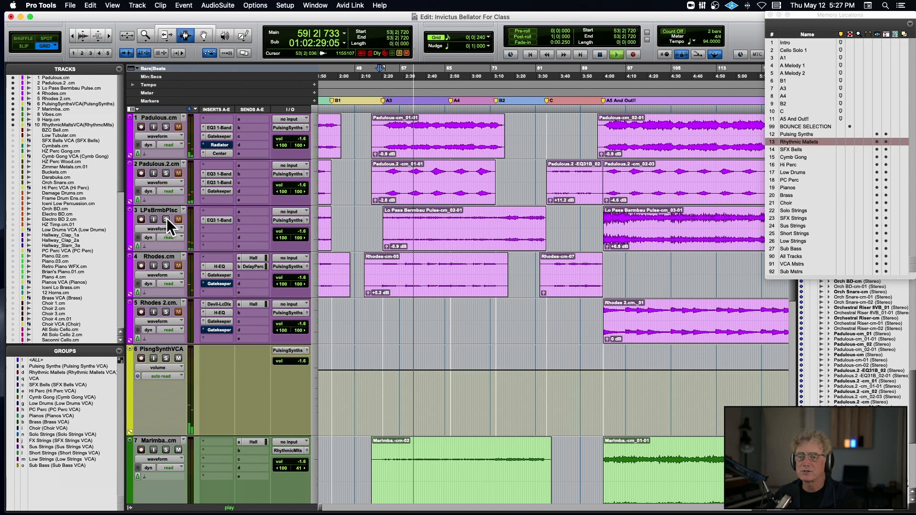
{"action": "double_click", "coordinate": [427, 222]}
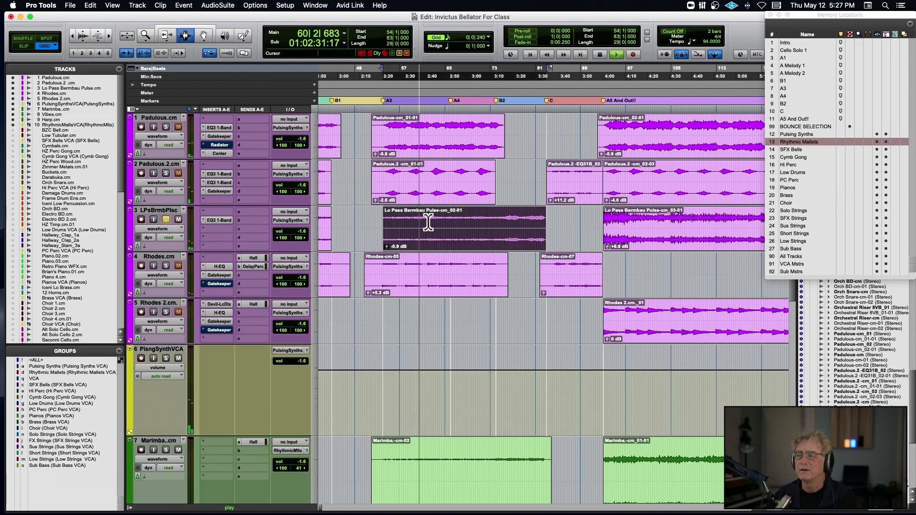
{"action": "scroll", "coordinate": [431, 221], "scroll_direction": "left", "scroll_amount": 2}
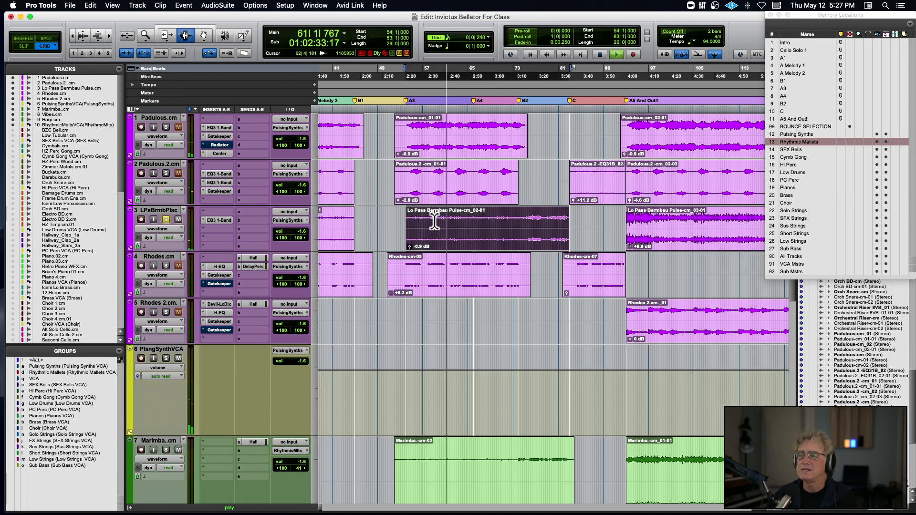
{"action": "scroll", "coordinate": [434, 220], "scroll_direction": "down", "scroll_amount": 1}
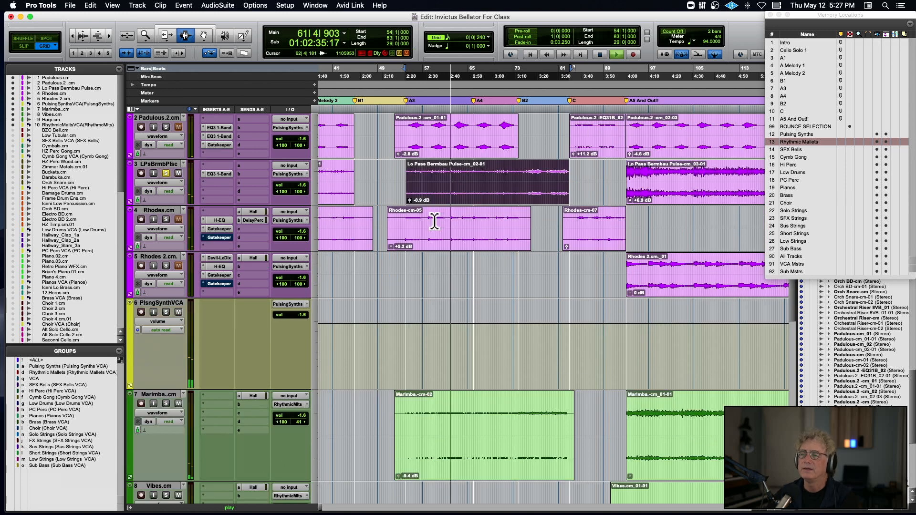
{"action": "key", "text": "space"}
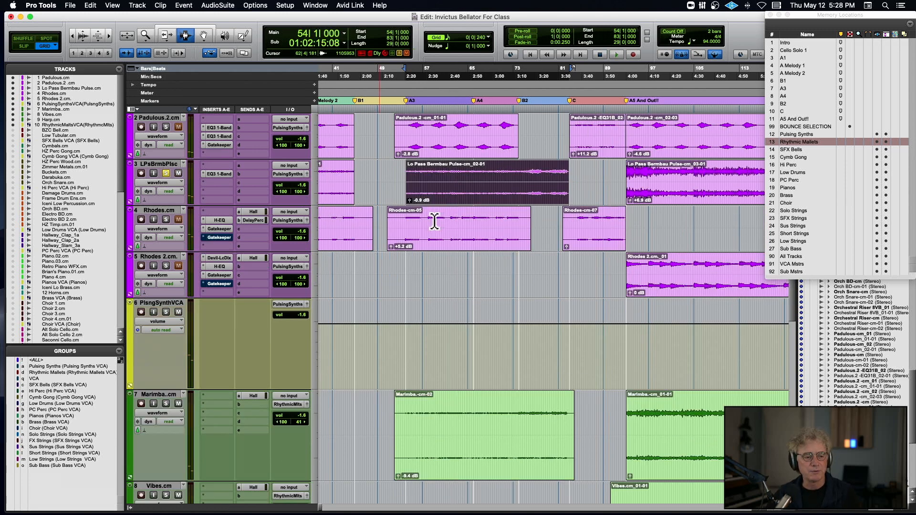
Step: Play the soloed Rhodes.cm and low-pass pulse mix from bar 53, beat 2, mute and unmute Marimba.cm, and stop playback
{"action": "scroll", "coordinate": [434, 221], "scroll_direction": "right", "scroll_amount": 1}
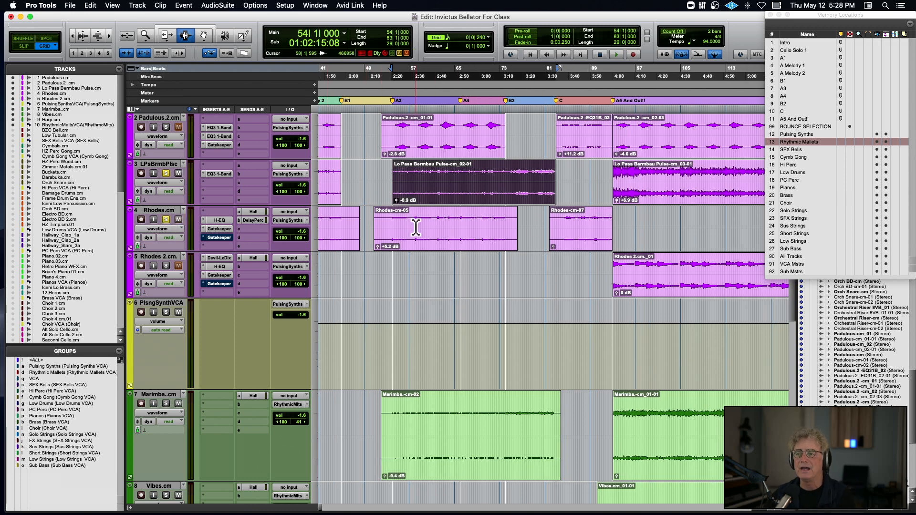
{"action": "left_click", "coordinate": [390, 233]}
{"action": "key", "text": "space"}
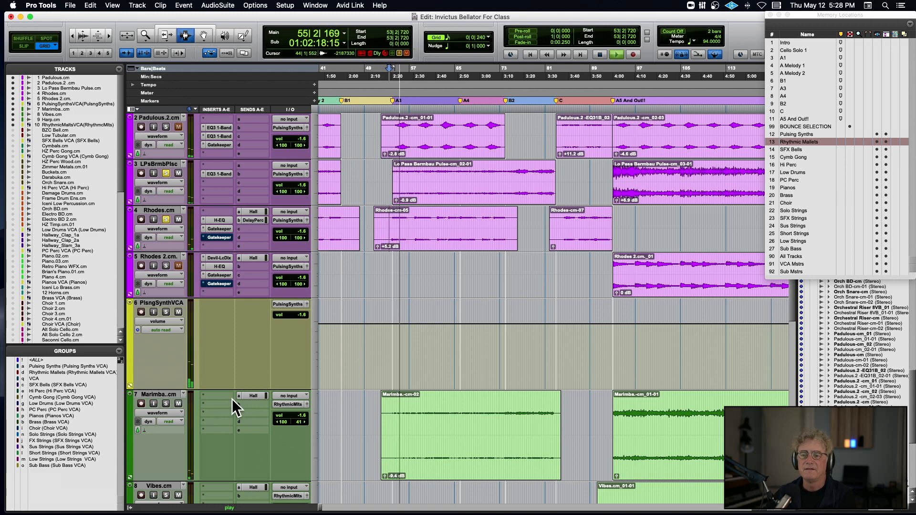
{"action": "left_click", "coordinate": [179, 403]}
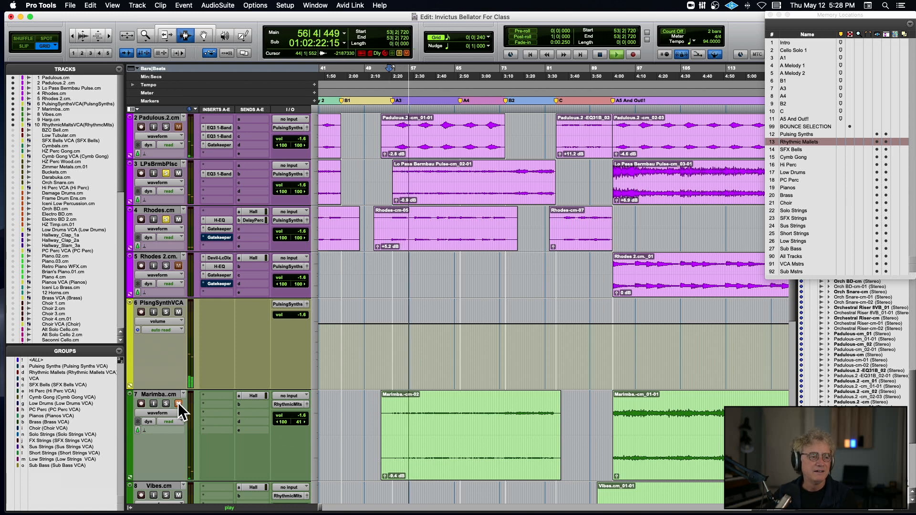
{"action": "left_click", "coordinate": [179, 403]}
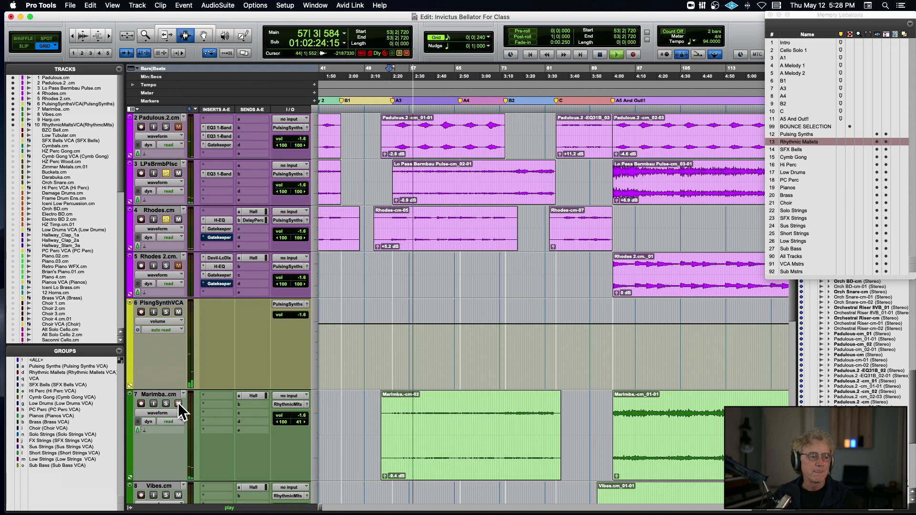
{"action": "key", "text": "space"}
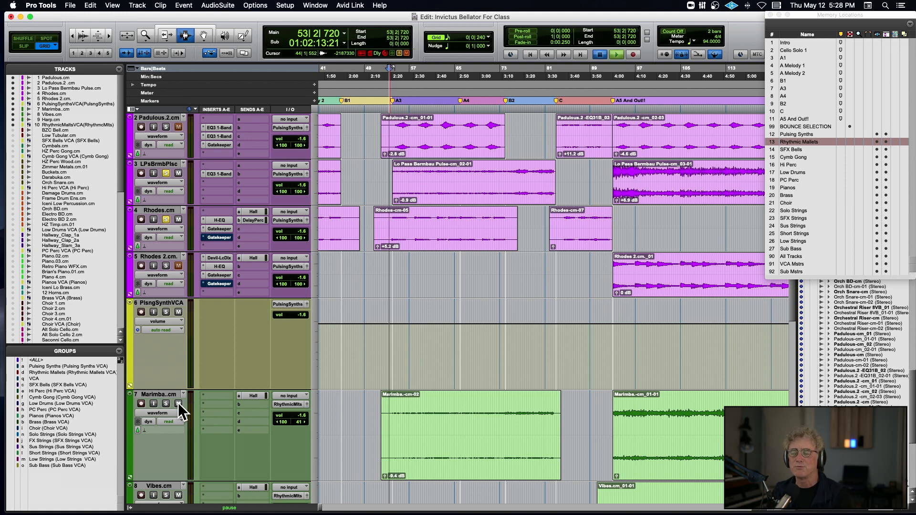
Step: Play the soloed mix again, add Padulous.cm to the solo, and stop playback
{"action": "key", "text": "space"}
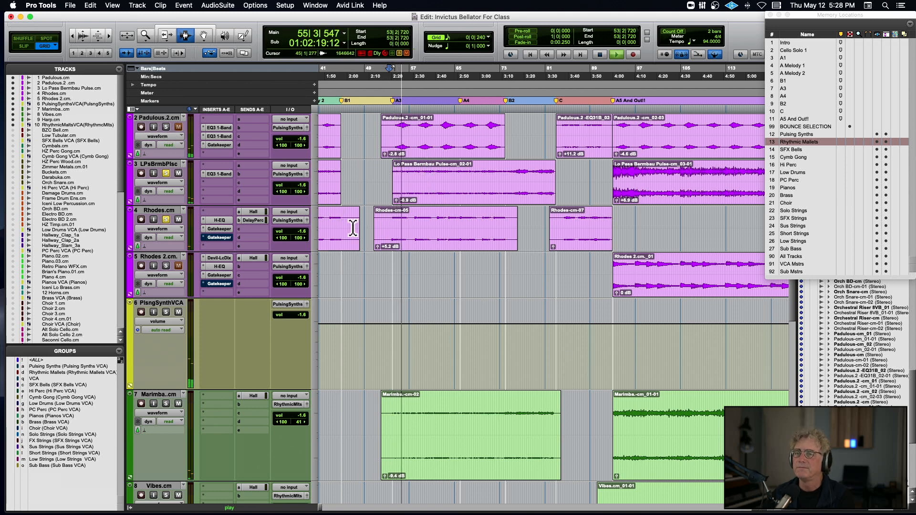
{"action": "scroll", "coordinate": [245, 158], "scroll_direction": "up", "scroll_amount": 1}
{"action": "left_click", "coordinate": [165, 127]}
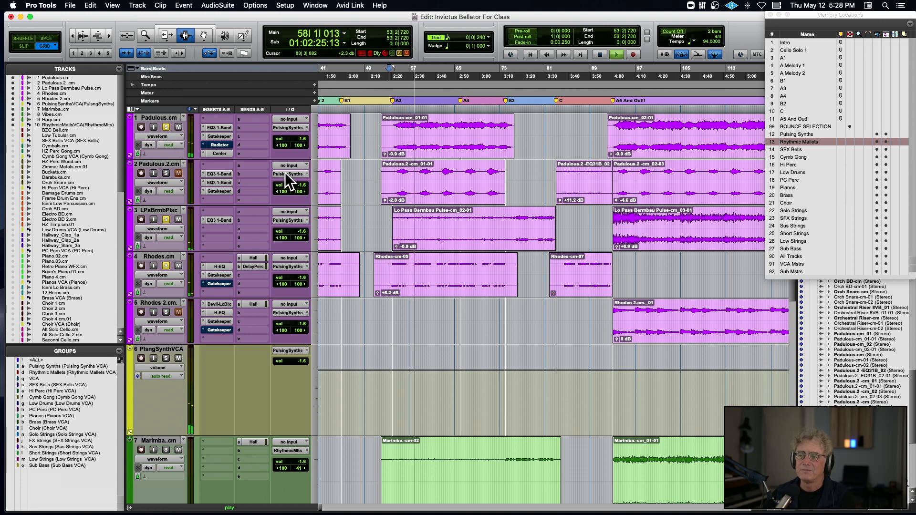
{"action": "scroll", "coordinate": [406, 225], "scroll_direction": "left", "scroll_amount": 5}
{"action": "key", "text": "super+bracketleft"}
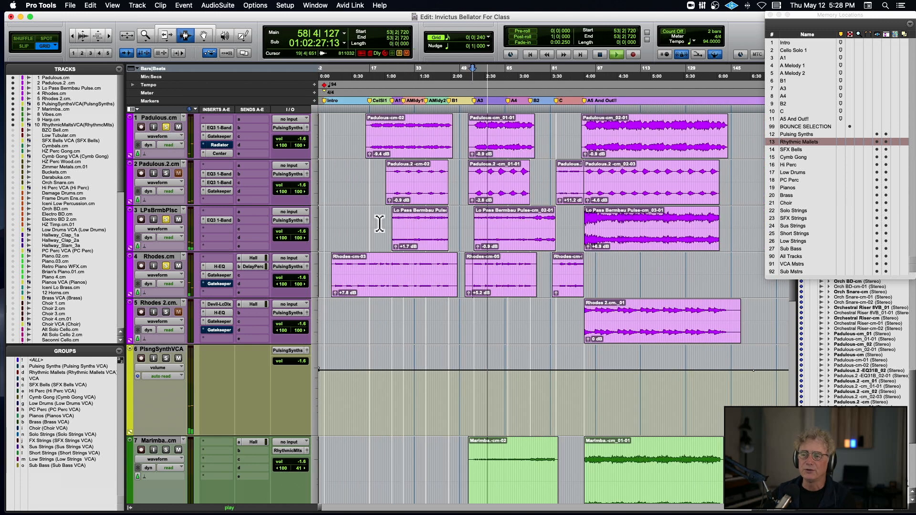
{"action": "scroll", "coordinate": [427, 468], "scroll_direction": "down", "scroll_amount": 3}
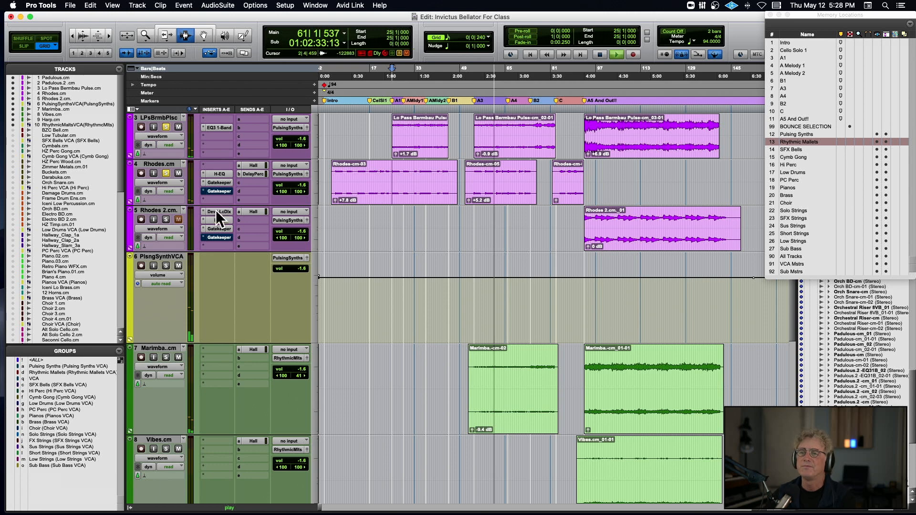
{"action": "key", "text": "space"}
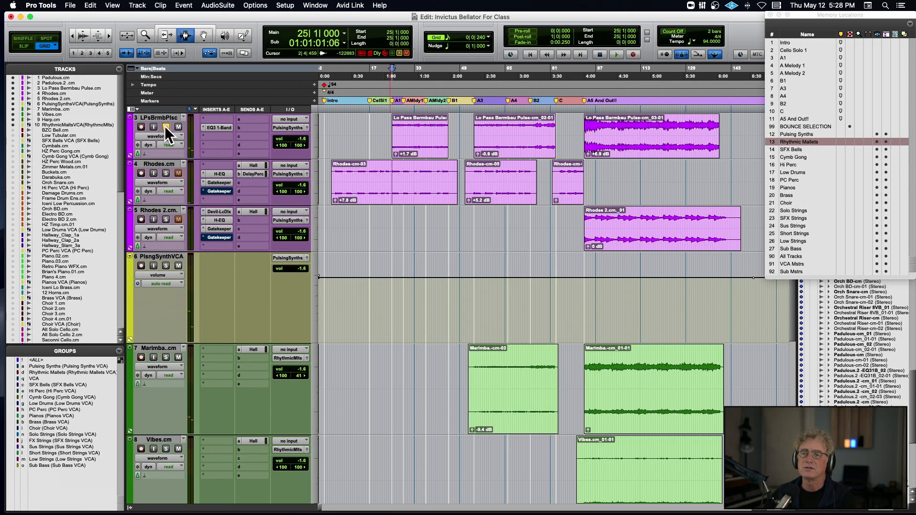
Step: Solo Vibes.cm, play from bar 92, beat 4, at A5 And Out!!, and select the Vibes.cm_01-01 clip
{"action": "left_click", "coordinate": [584, 379]}
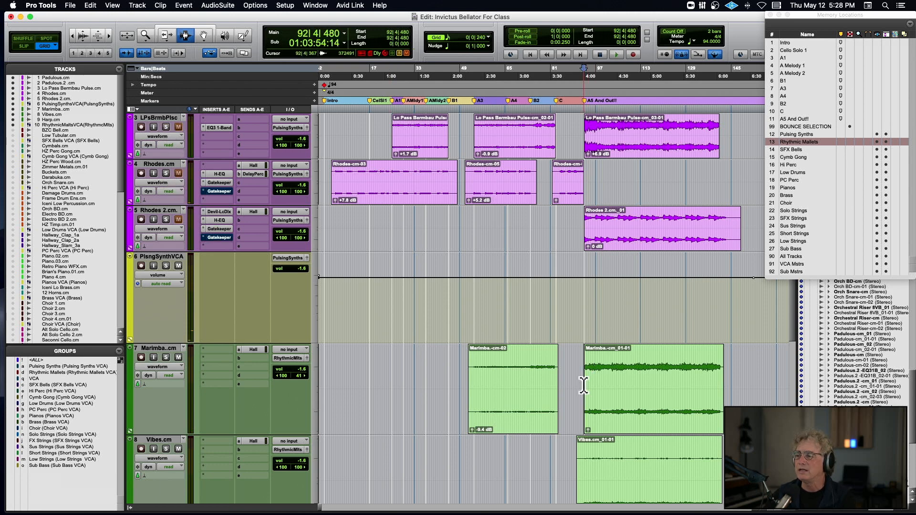
{"action": "left_click", "coordinate": [166, 448]}
{"action": "key", "text": "space"}
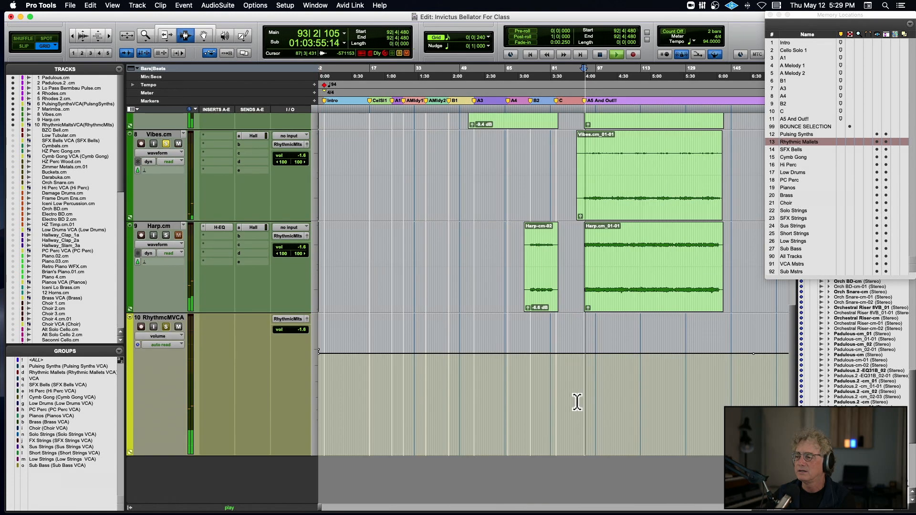
{"action": "scroll", "coordinate": [573, 400], "scroll_direction": "down", "scroll_amount": 6}
{"action": "double_click", "coordinate": [619, 174]}
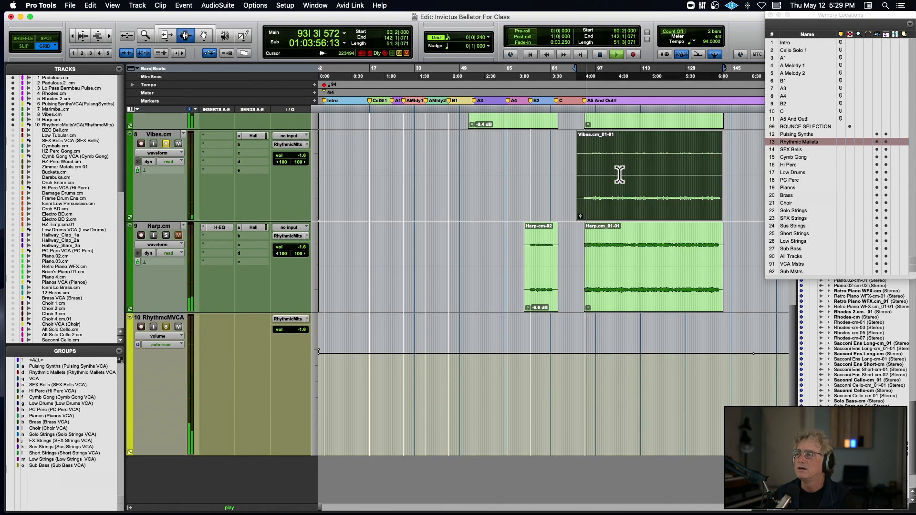
{"action": "scroll", "coordinate": [619, 174], "scroll_direction": "up", "scroll_amount": 4}
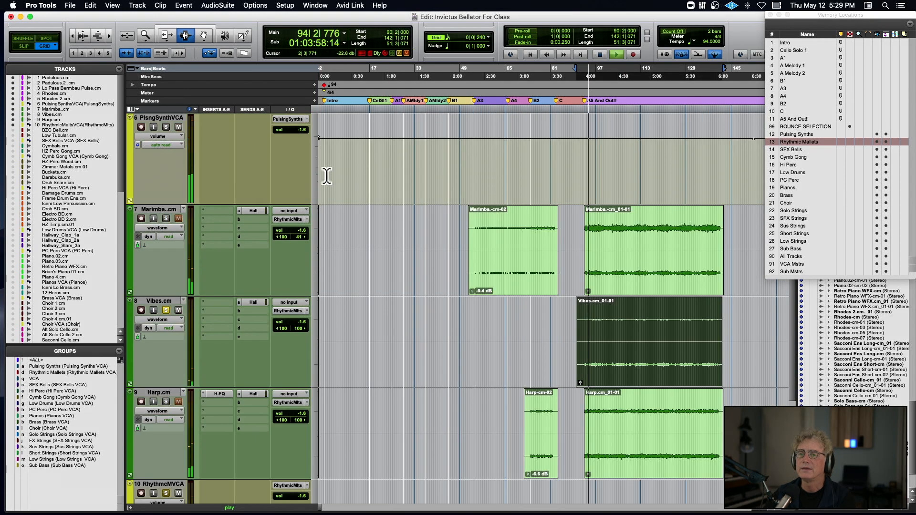
Step: Restart playback from the start of the selected Vibes clip, listen with Marimba.cm also soloed, and stop playback
{"action": "scroll", "coordinate": [185, 138], "scroll_direction": "up", "scroll_amount": 8}
{"action": "key", "text": "space"}
{"action": "key", "text": "space"}
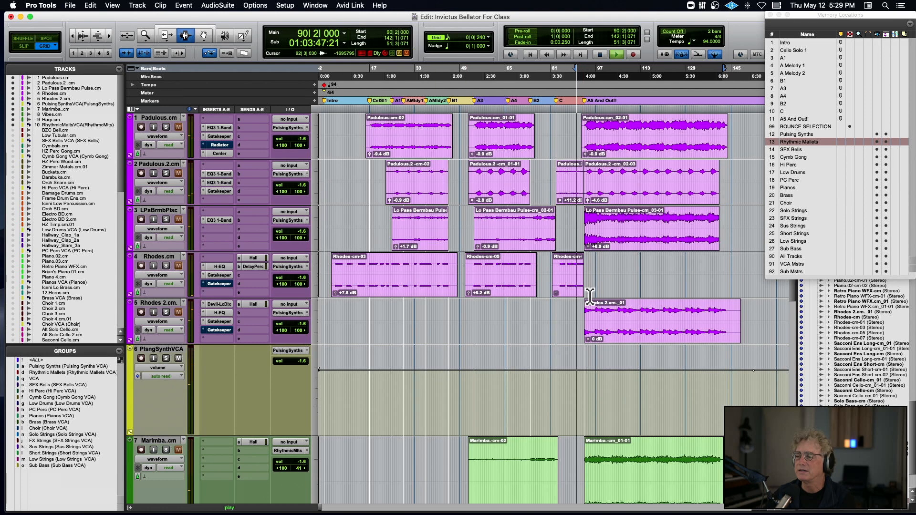
{"action": "scroll", "coordinate": [564, 288], "scroll_direction": "down", "scroll_amount": 8}
{"action": "scroll", "coordinate": [356, 249], "scroll_direction": "up", "scroll_amount": 6}
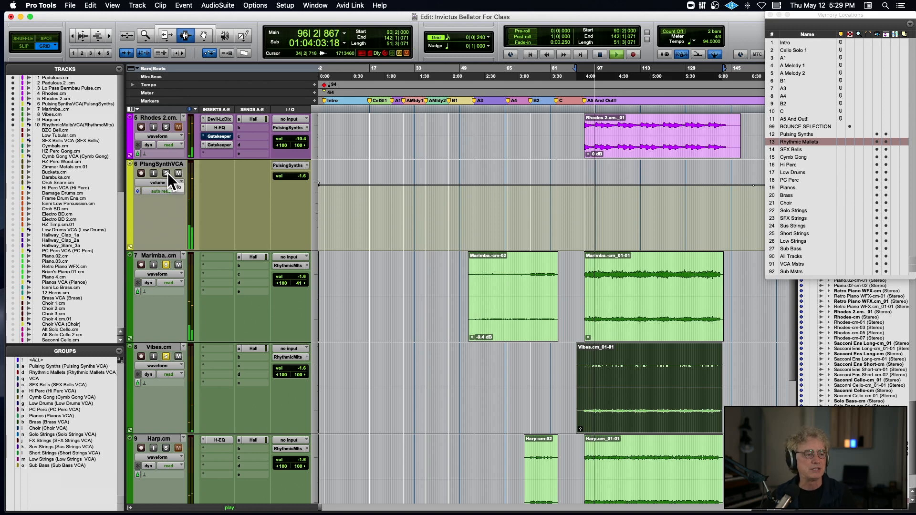
{"action": "key", "text": "space"}
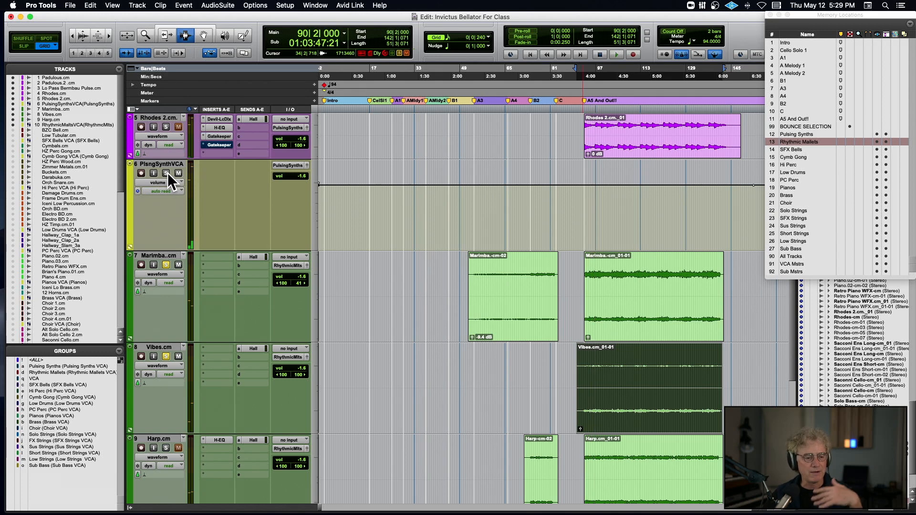
Step: Add the pulsing synths VCA to the soloed mallets, play from bar 90, toggle the Vibes.cm solo off and on, and stop playback
{"action": "left_click", "coordinate": [166, 172]}
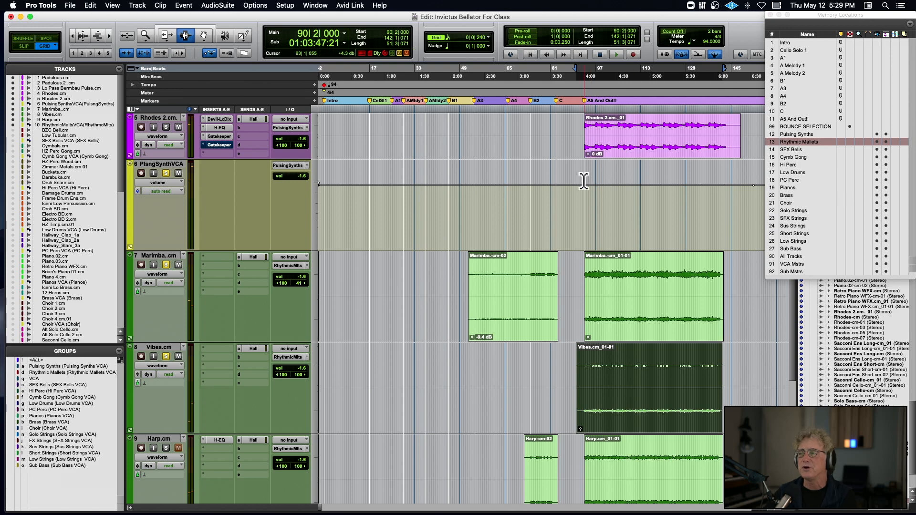
{"action": "key", "text": "space"}
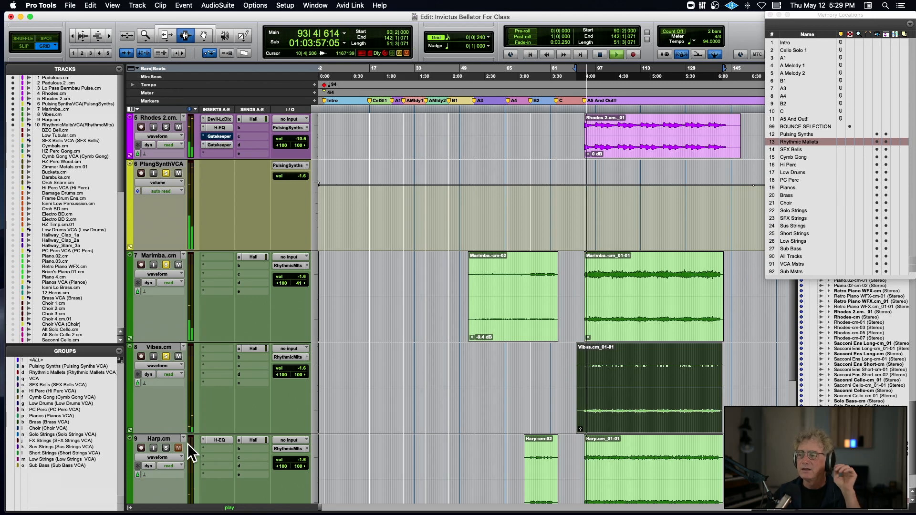
{"action": "left_click", "coordinate": [165, 356]}
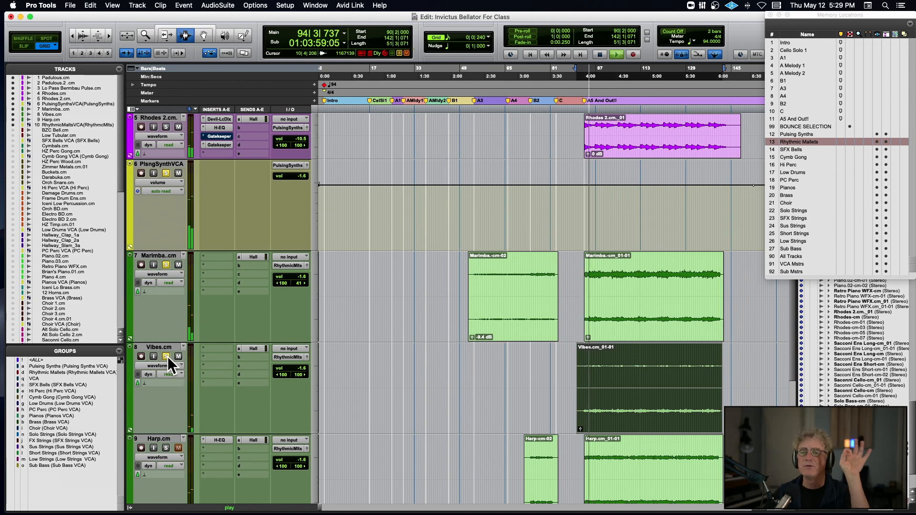
{"action": "left_click", "coordinate": [166, 357]}
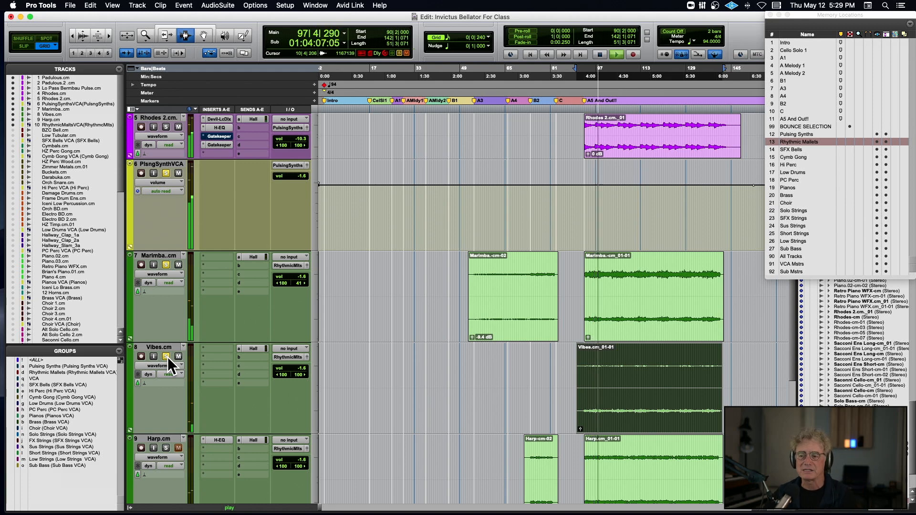
{"action": "key", "text": "space"}
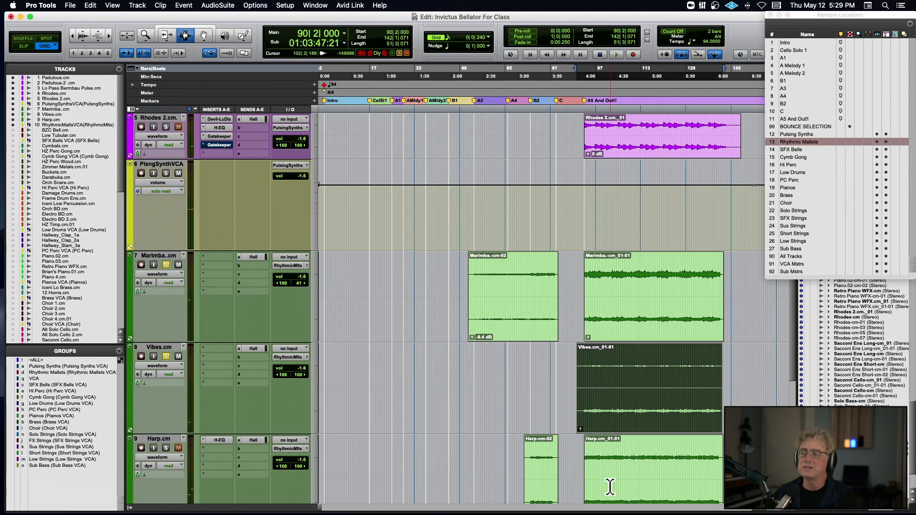
Step: Add Harp.cm to the solo, play from bar 75, beat 3, select the Harp-cm-02 clip, and stop playback
{"action": "left_click", "coordinate": [537, 483]}
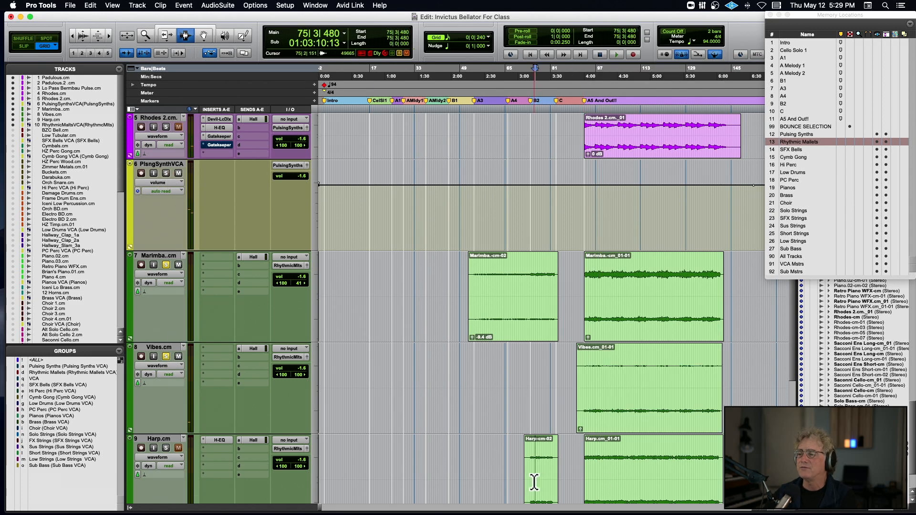
{"action": "left_click", "coordinate": [165, 448]}
{"action": "key", "text": "space"}
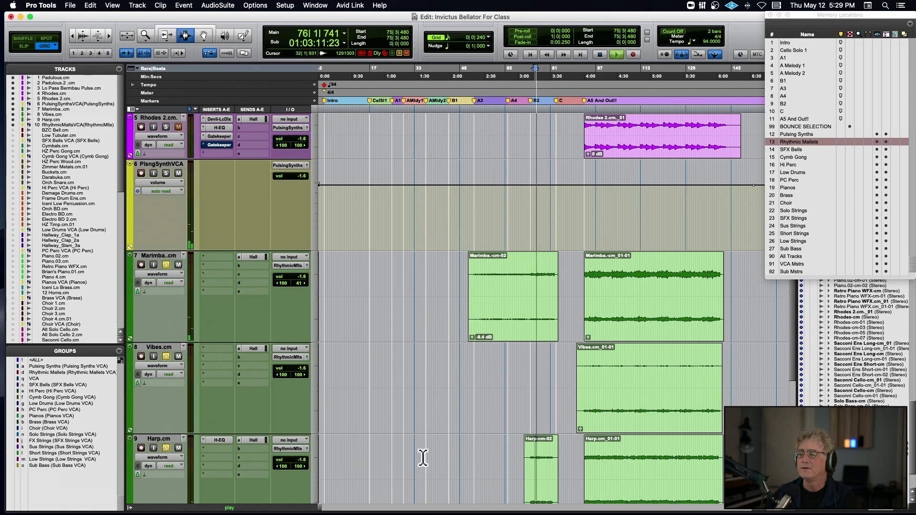
{"action": "scroll", "coordinate": [446, 456], "scroll_direction": "down", "scroll_amount": 1}
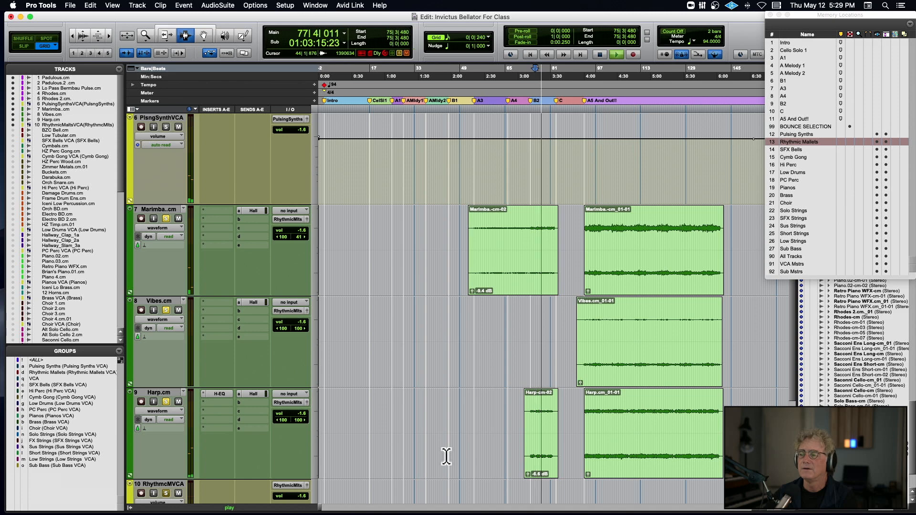
{"action": "double_click", "coordinate": [538, 432]}
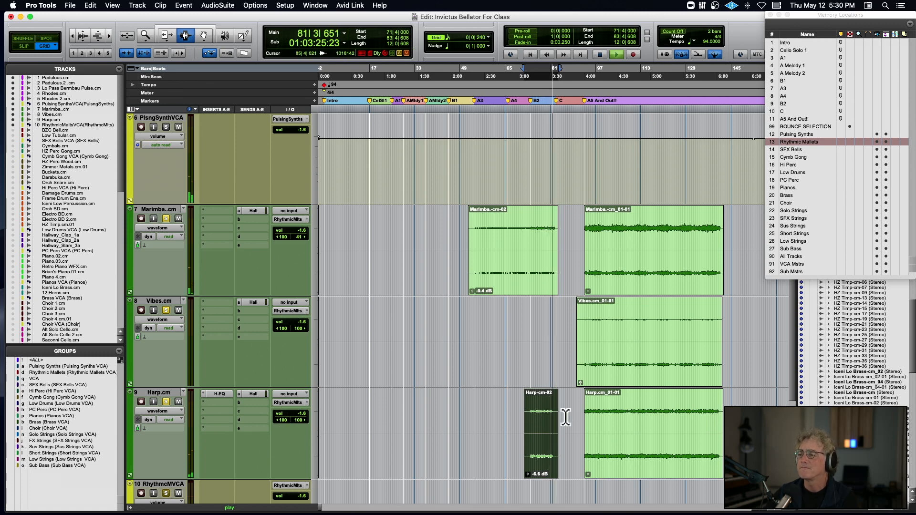
{"action": "key", "text": "space"}
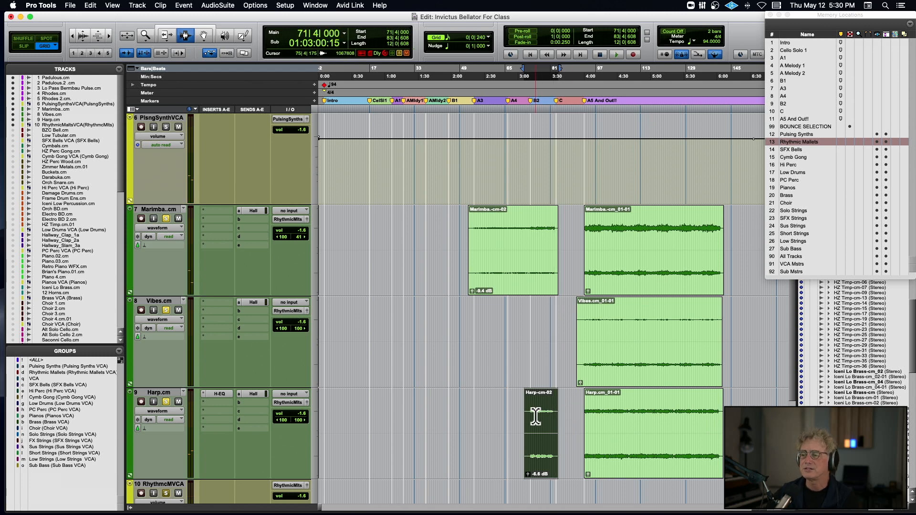
Step: Move the playback position from the first harp clip to bar 93, beat 1, and play the soloed mallets
{"action": "left_click", "coordinate": [530, 427]}
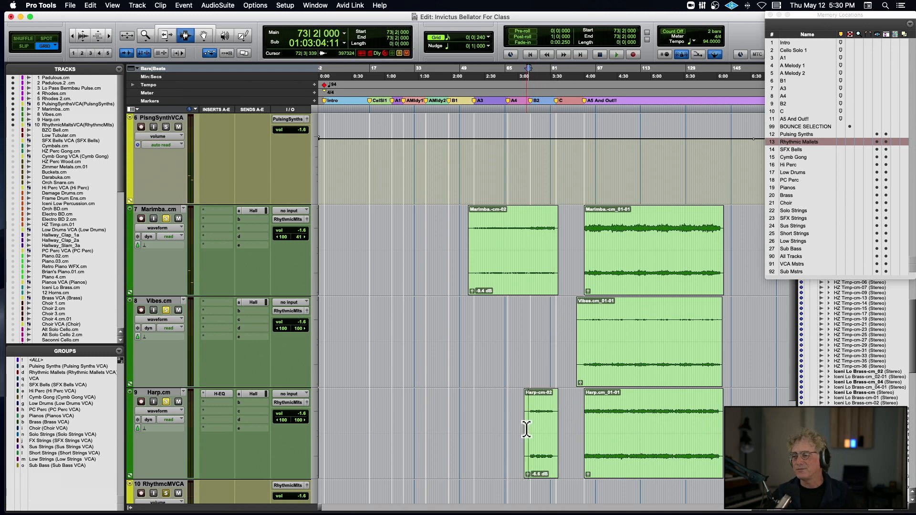
{"action": "left_click", "coordinate": [528, 427]}
{"action": "left_click", "coordinate": [531, 422]}
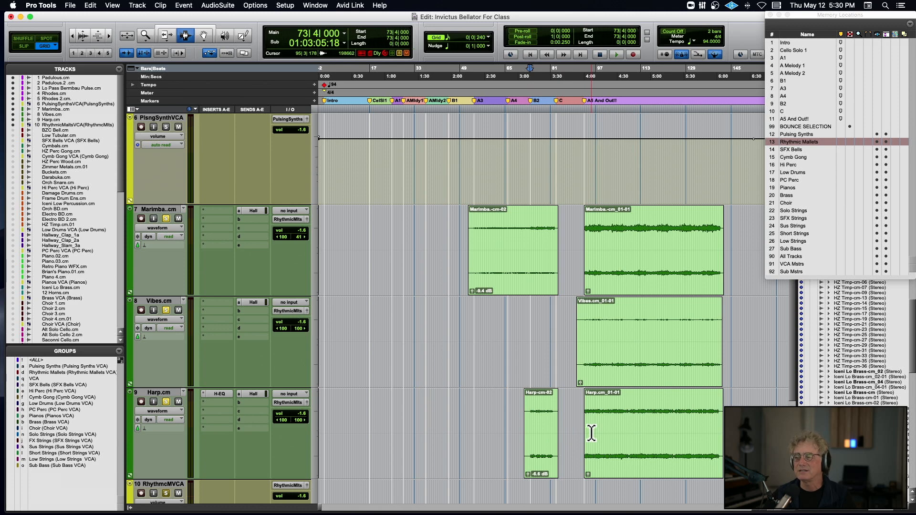
{"action": "left_click", "coordinate": [584, 426]}
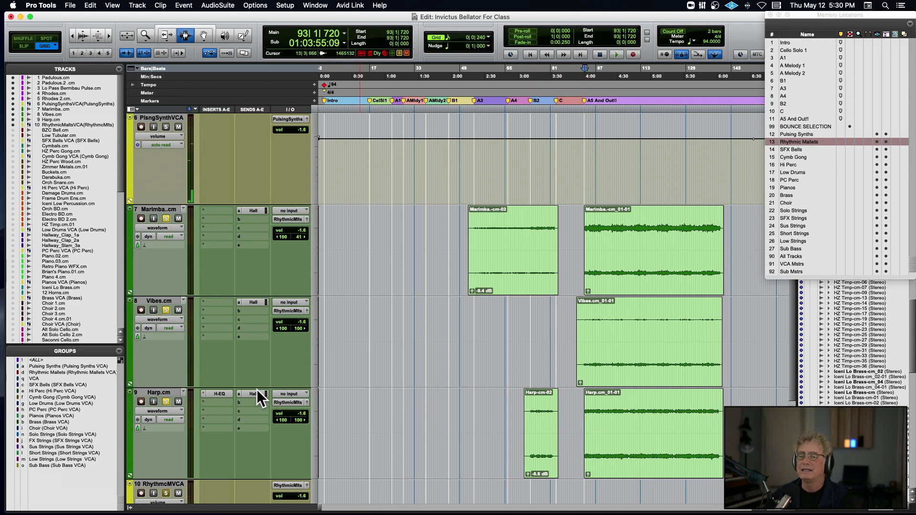
{"action": "key", "text": "space"}
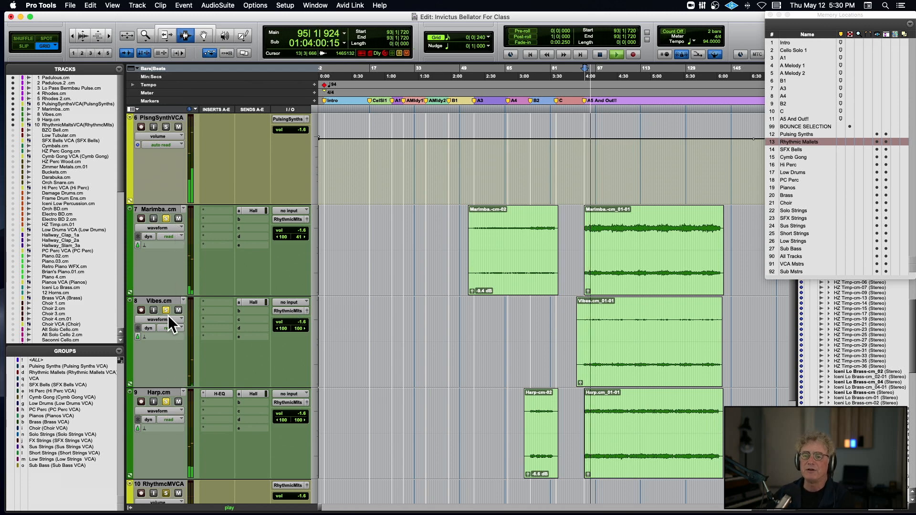
Step: Remove Marimba.cm and Vibes.cm from the solo to hear Harp.cm alone, and restore both solos
{"action": "left_click", "coordinate": [165, 218]}
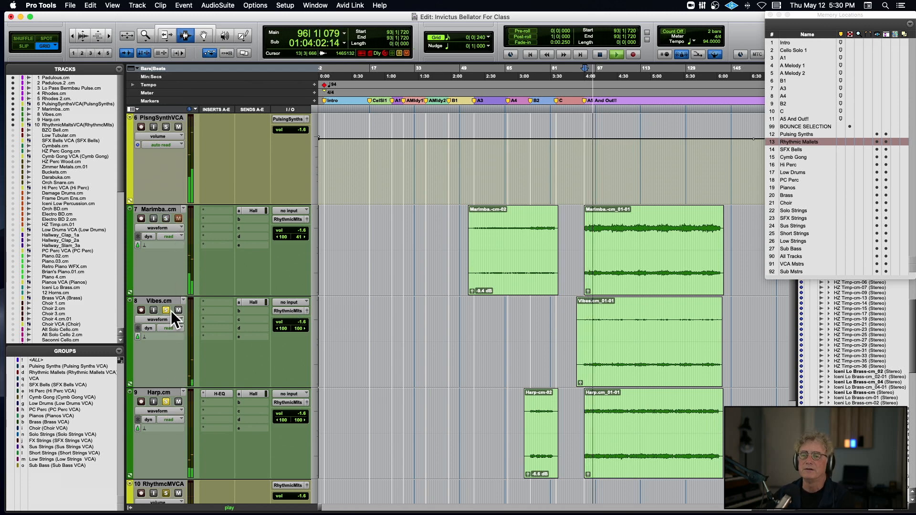
{"action": "left_click", "coordinate": [166, 311]}
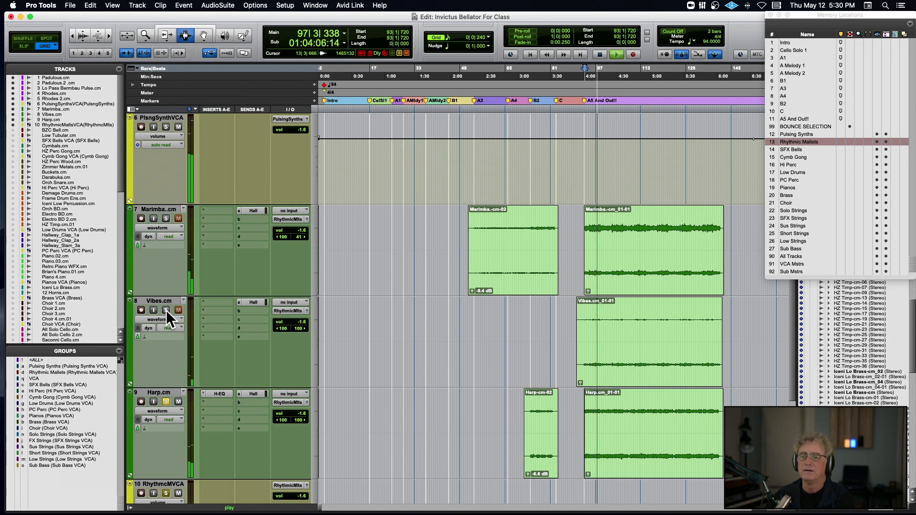
{"action": "left_click", "coordinate": [166, 310]}
{"action": "left_click", "coordinate": [166, 218]}
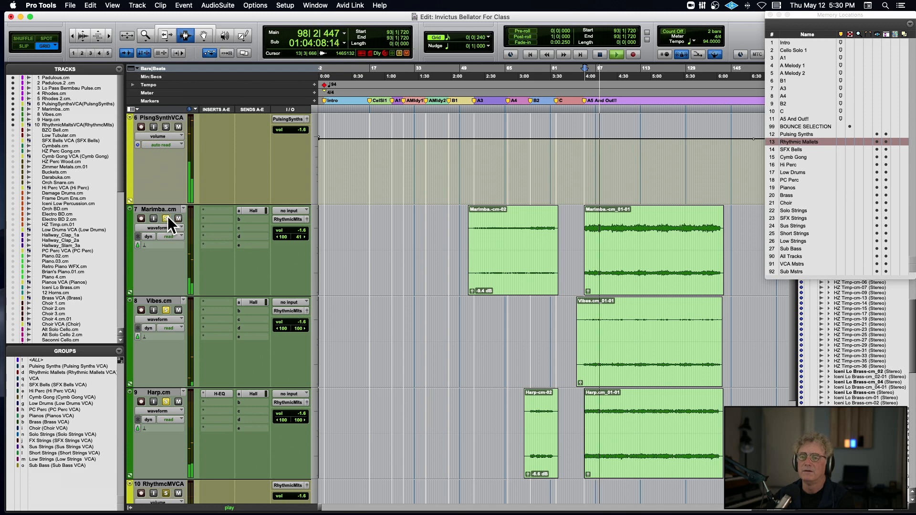
Step: Add the pulsing synths VCA to the soloed mallets, listen, stop playback, and unsolo the VCA
{"action": "left_click", "coordinate": [167, 126]}
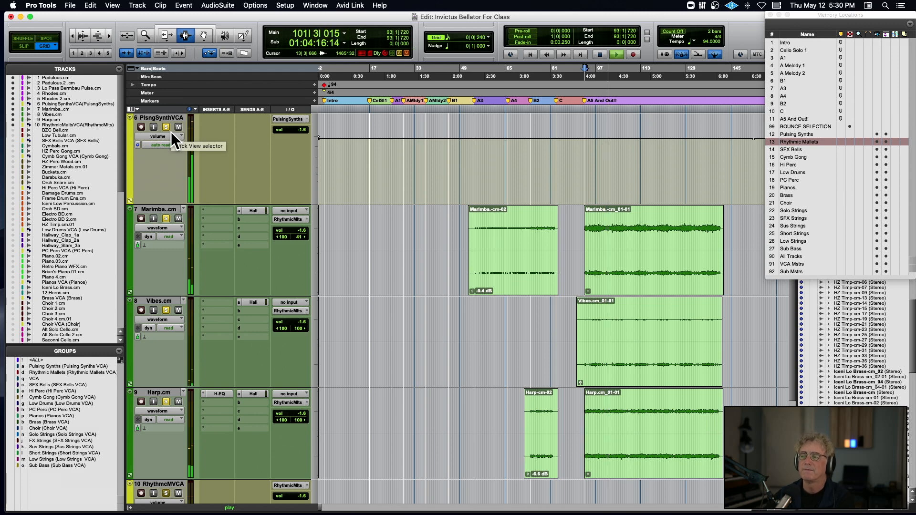
{"action": "key", "text": "space"}
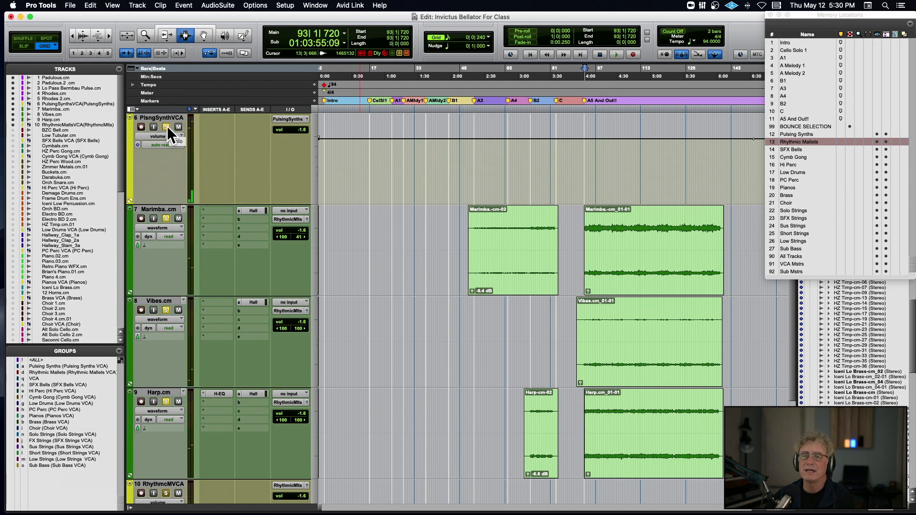
{"action": "left_click", "coordinate": [167, 126]}
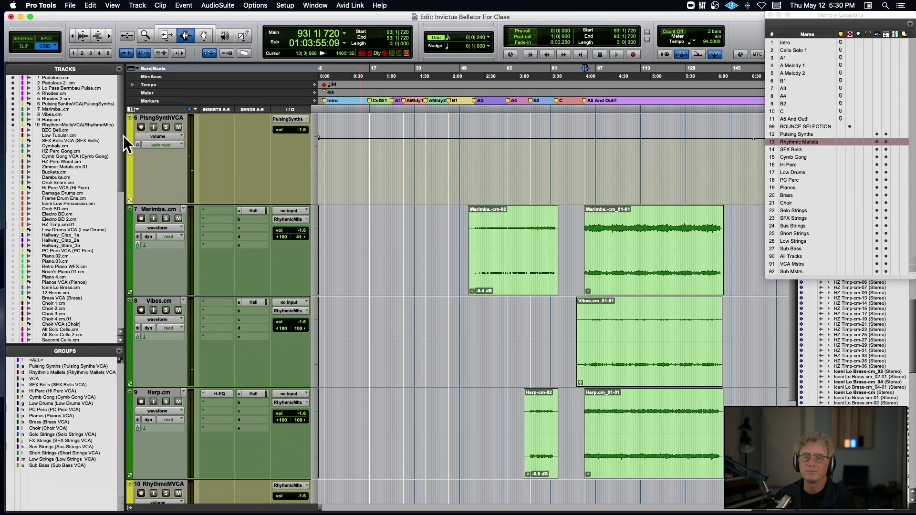
Step: Recall the SFX Bells track group, solo its VCA, and zoom the timeline in on the start of the bell clips at the Intro
{"action": "left_click", "coordinate": [792, 149]}
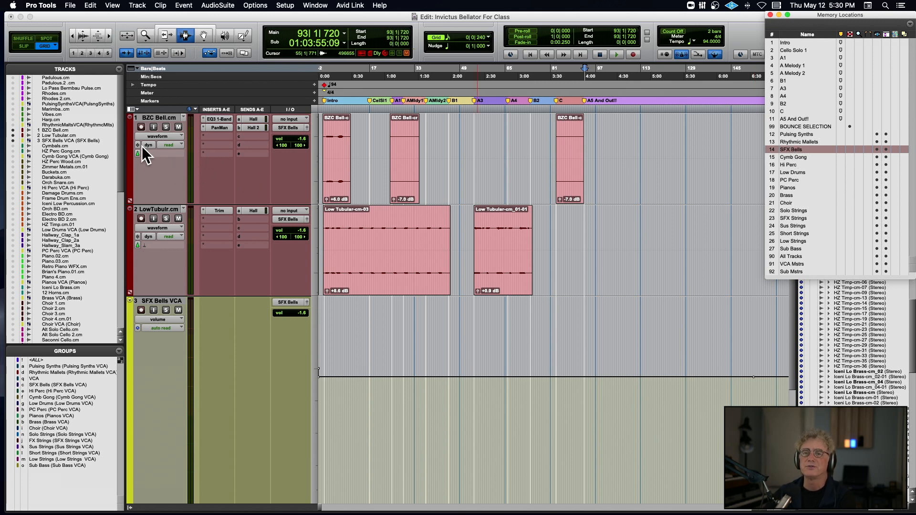
{"action": "left_click", "coordinate": [166, 310]}
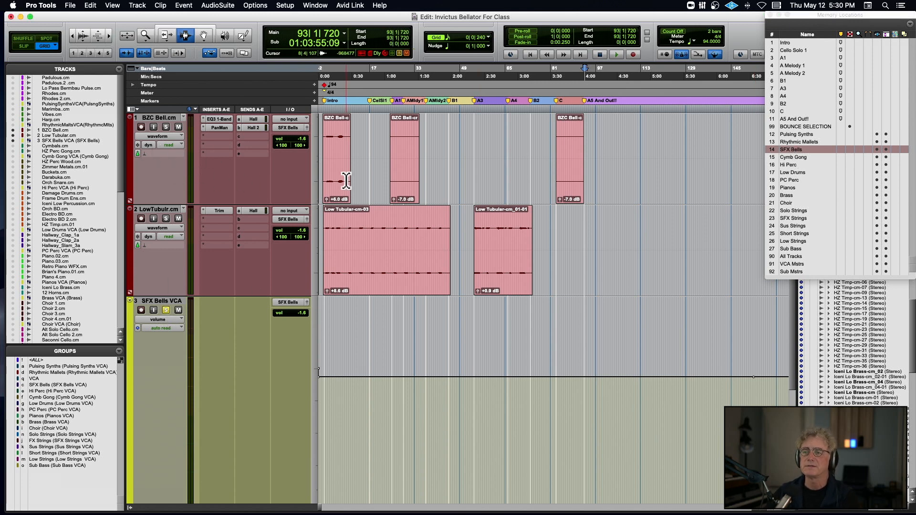
{"action": "left_click", "coordinate": [325, 250]}
{"action": "key", "text": "super+bracketright"}
{"action": "key", "text": "super+bracketright"}
{"action": "key", "text": "super+bracketright"}
{"action": "key", "text": "super+bracketright"}
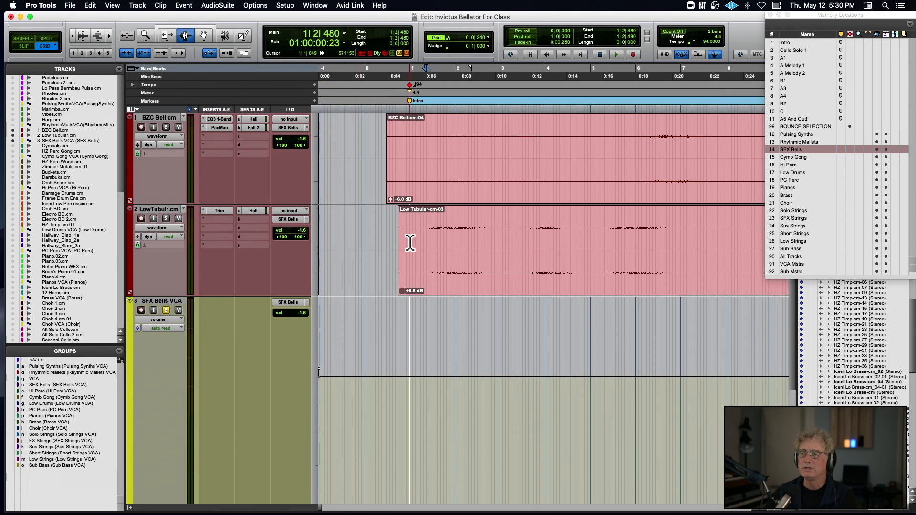
Step: Solo the Low Tubular.cm track and play it from bar 0, beat 3, just before its first clip
{"action": "left_click", "coordinate": [420, 241]}
{"action": "left_click", "coordinate": [169, 219]}
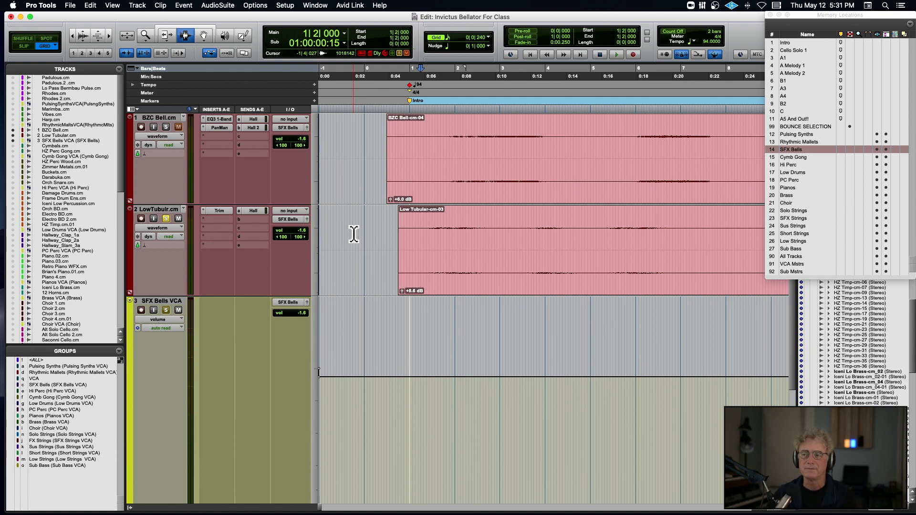
{"action": "left_click", "coordinate": [395, 242]}
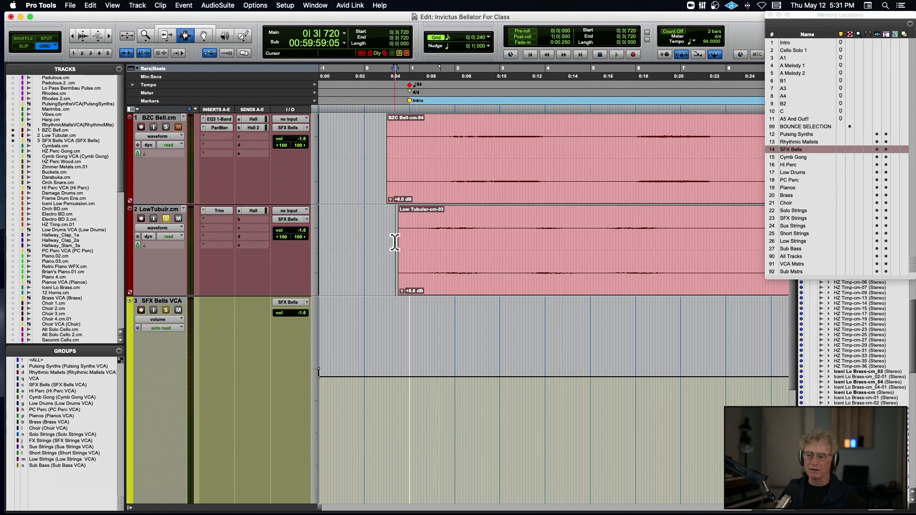
{"action": "key", "text": "space"}
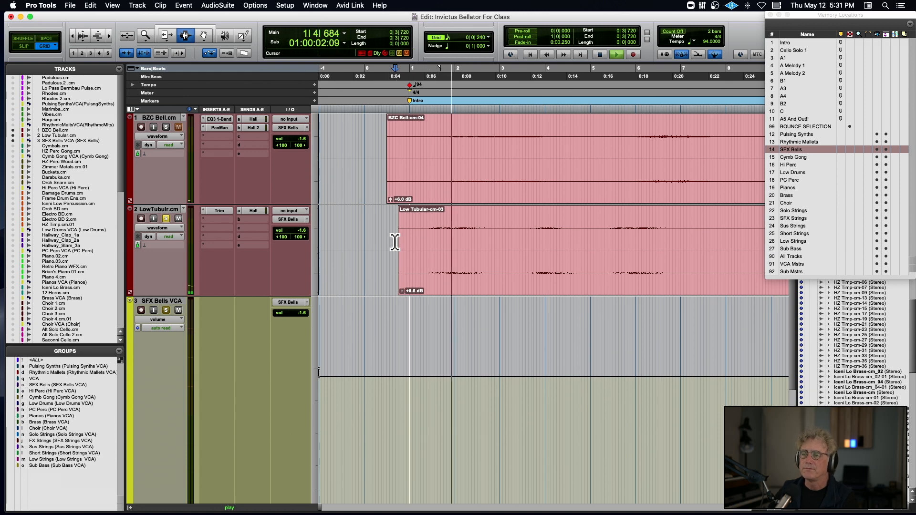
Step: Select the Low Tubular-cm-03 clip, listen with the whole intro in view, stop playback, and unsolo the Low Tubular.cm track
{"action": "double_click", "coordinate": [410, 242]}
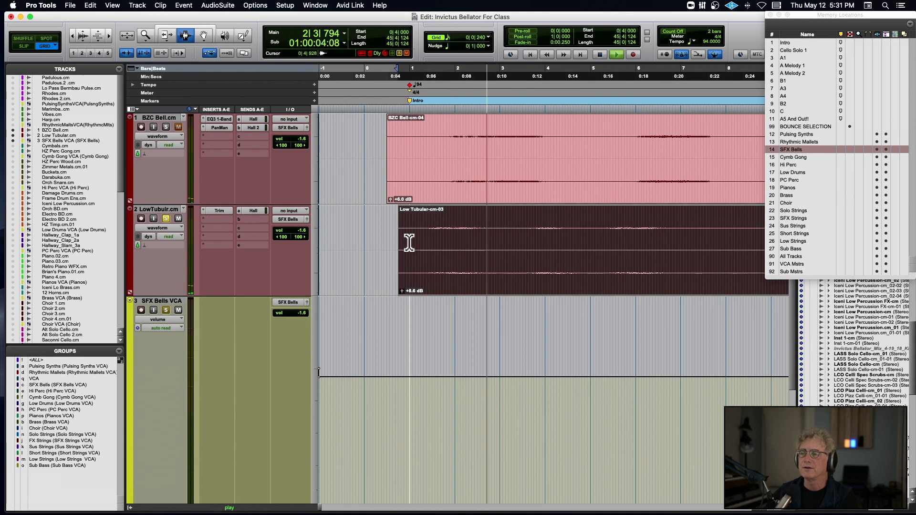
{"action": "key", "text": "super+bracketleft"}
{"action": "key", "text": "super+bracketleft"}
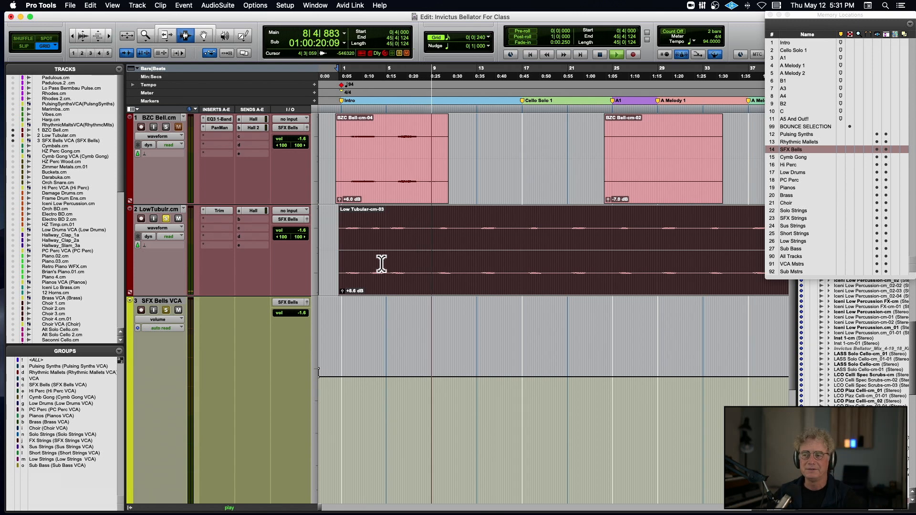
{"action": "key", "text": "space"}
{"action": "left_click", "coordinate": [165, 218]}
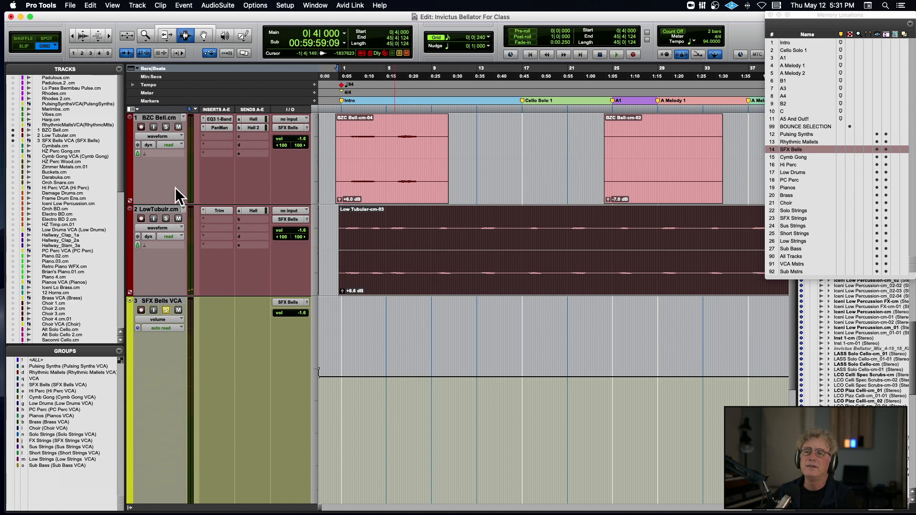
Step: Play the BZC Bell.cm track in solo from bar 1, beat 3, and stop playback
{"action": "left_click", "coordinate": [350, 163]}
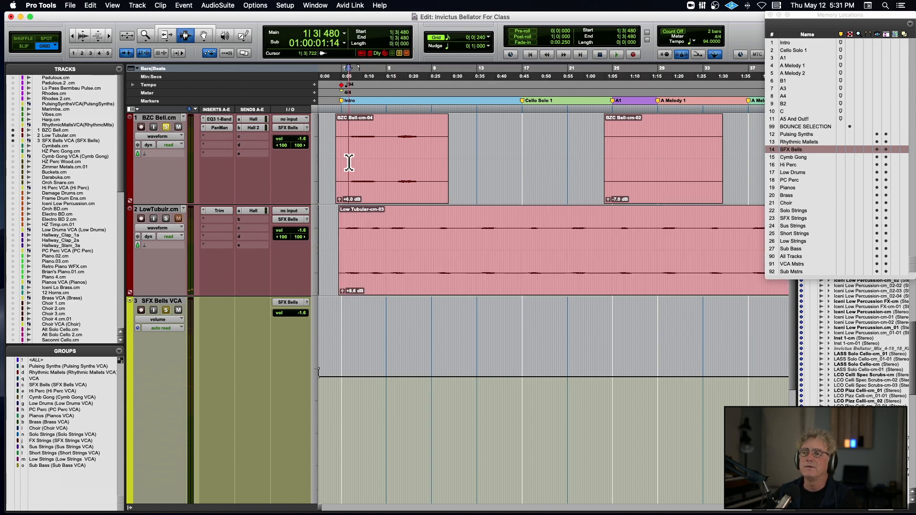
{"action": "key", "text": "space"}
{"action": "key", "text": "super+bracketright"}
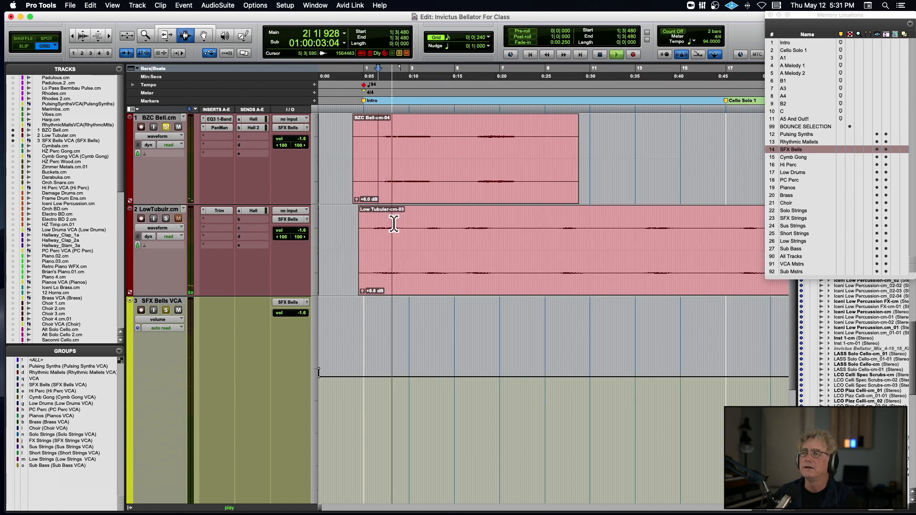
{"action": "key", "text": "super+bracketleft"}
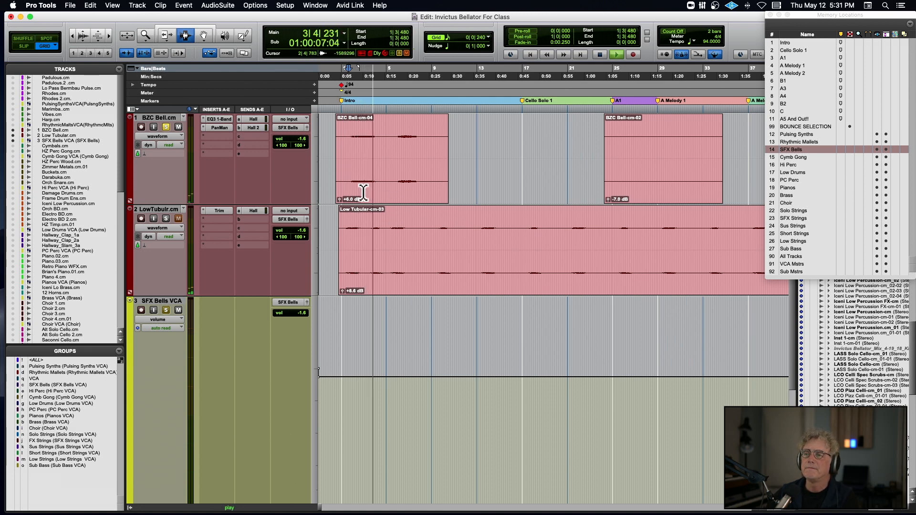
{"action": "key", "text": "space"}
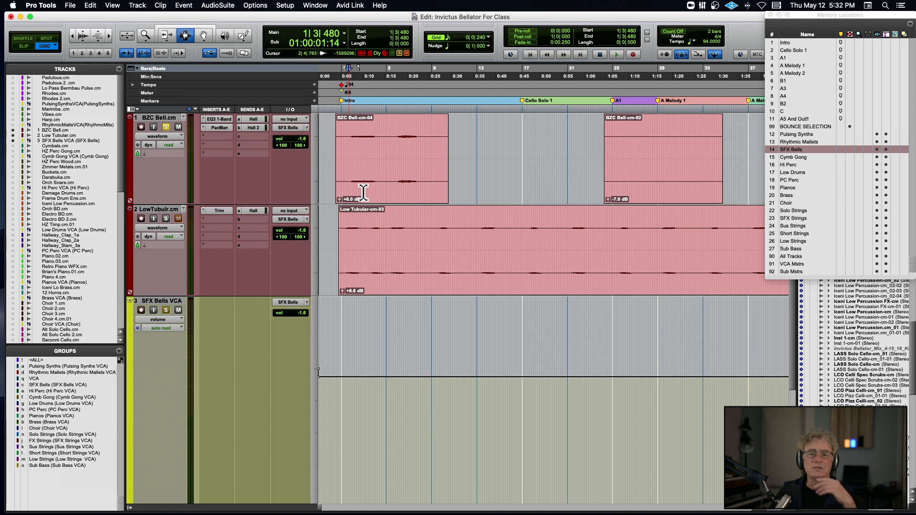
Step: Play from bar 1, beat 3, add the Low Tubular.cm track to the solo, unsolo BZC Bell.cm, and stop playback
{"action": "key", "text": "space"}
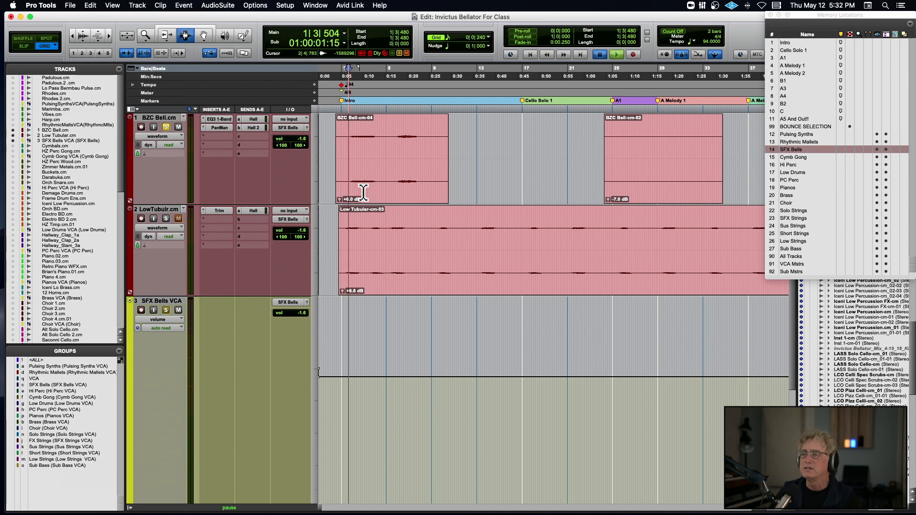
{"action": "left_click", "coordinate": [166, 219]}
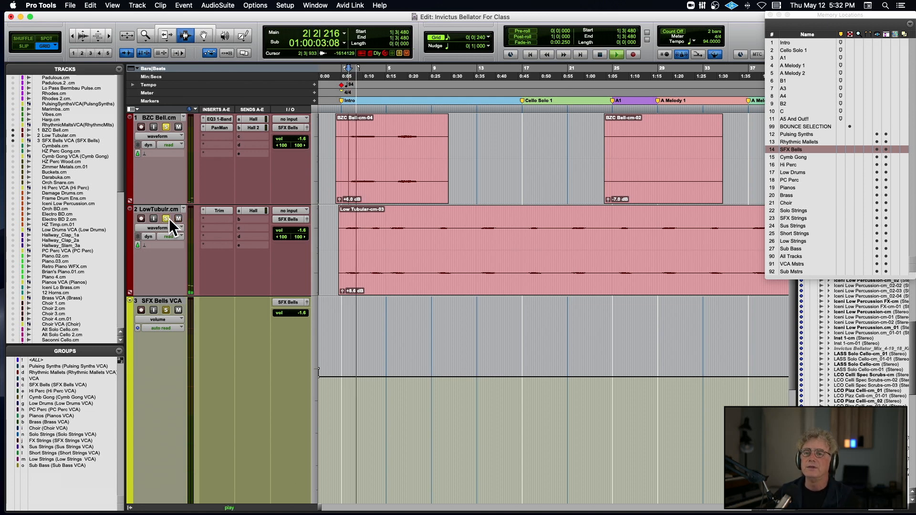
{"action": "left_click", "coordinate": [165, 127]}
{"action": "key", "text": "space"}
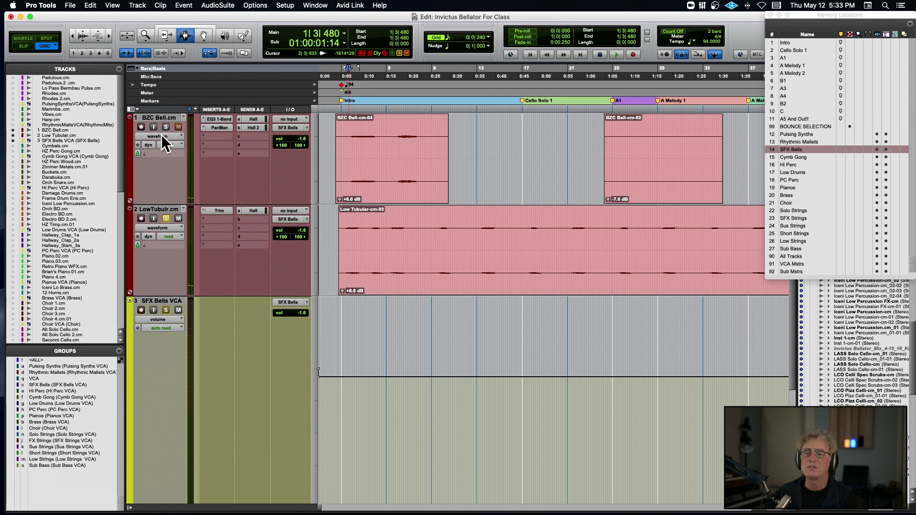
Step: Unsolo Low Tubular.cm, play the unsoloed mix from bar 1, stop playback, and solo the SFX Bells VCA
{"action": "left_click", "coordinate": [166, 218]}
{"action": "left_click", "coordinate": [341, 161]}
{"action": "key", "text": "space"}
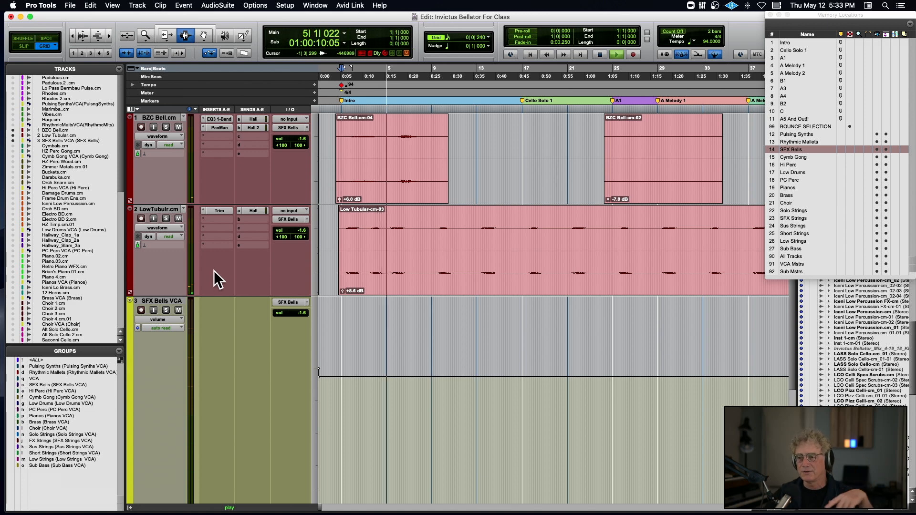
{"action": "key", "text": "space"}
{"action": "left_click", "coordinate": [167, 310]}
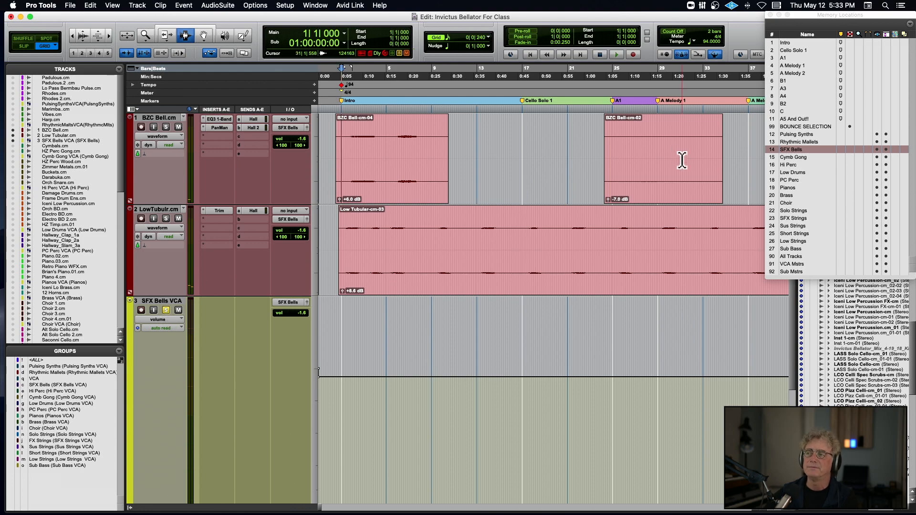
{"action": "scroll", "coordinate": [627, 199], "scroll_direction": "right", "scroll_amount": 10}
{"action": "scroll", "coordinate": [627, 199], "scroll_direction": "left", "scroll_amount": 10}
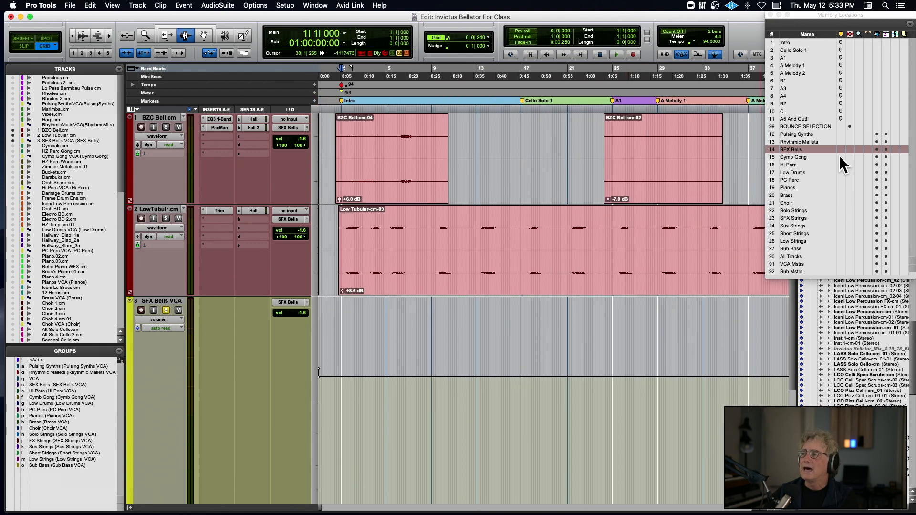
Step: Recall the Hi Perc track group, solo its VCA, and enlarge the audio waveforms around the Zimmer Metals-cm-02 clip
{"action": "left_click", "coordinate": [791, 165]}
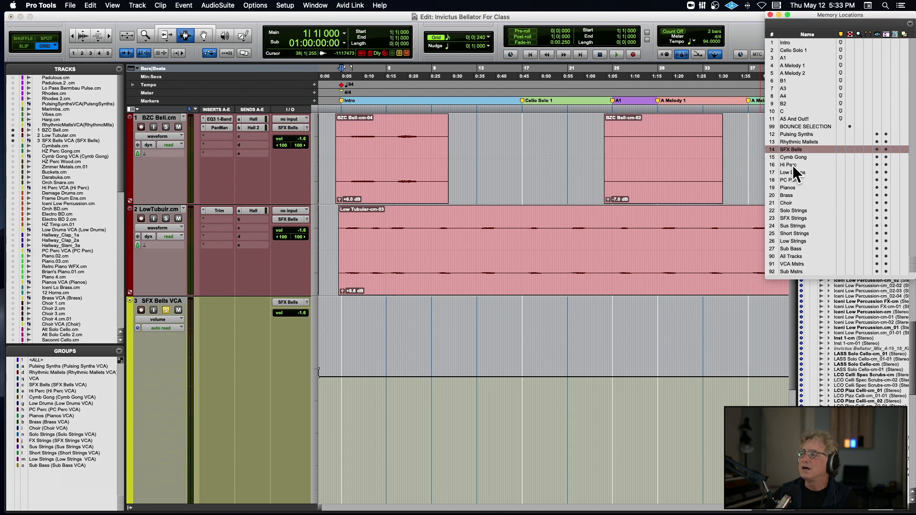
{"action": "scroll", "coordinate": [503, 242], "scroll_direction": "right", "scroll_amount": 10}
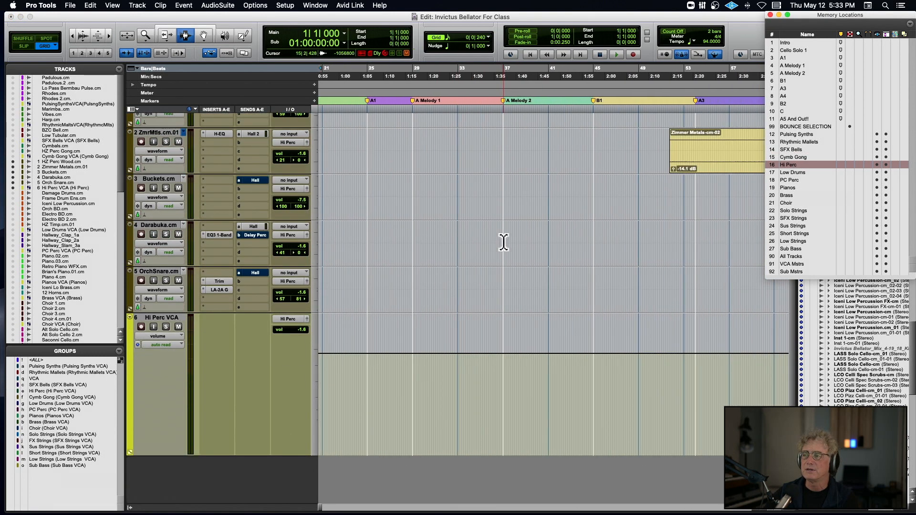
{"action": "left_click", "coordinate": [165, 327]}
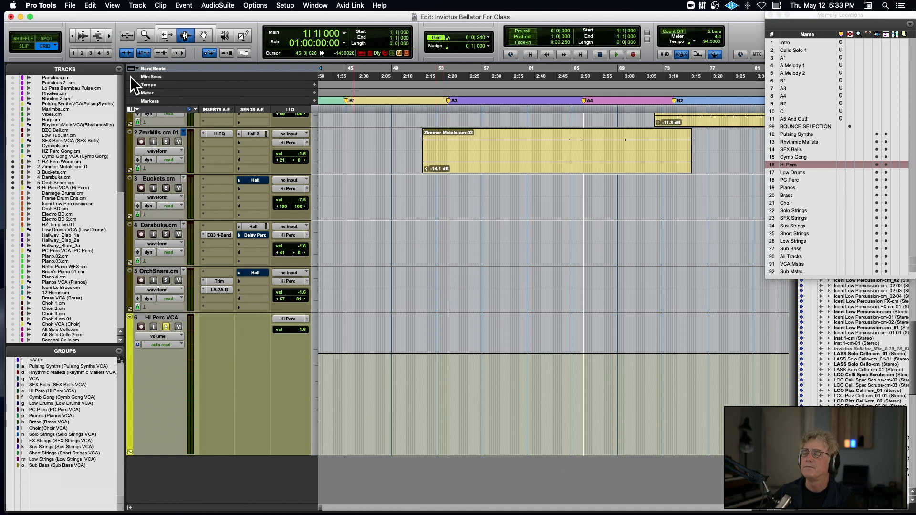
{"action": "left_click", "coordinate": [85, 38]}
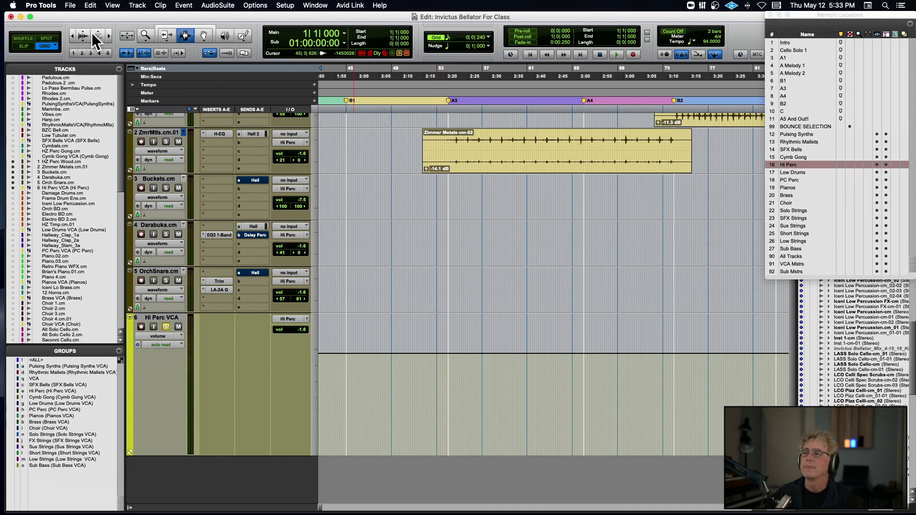
Step: Play the Zimmer Metals-cm-02 clip from bar 53, beat 4, at the start of A3
{"action": "left_click", "coordinate": [450, 156]}
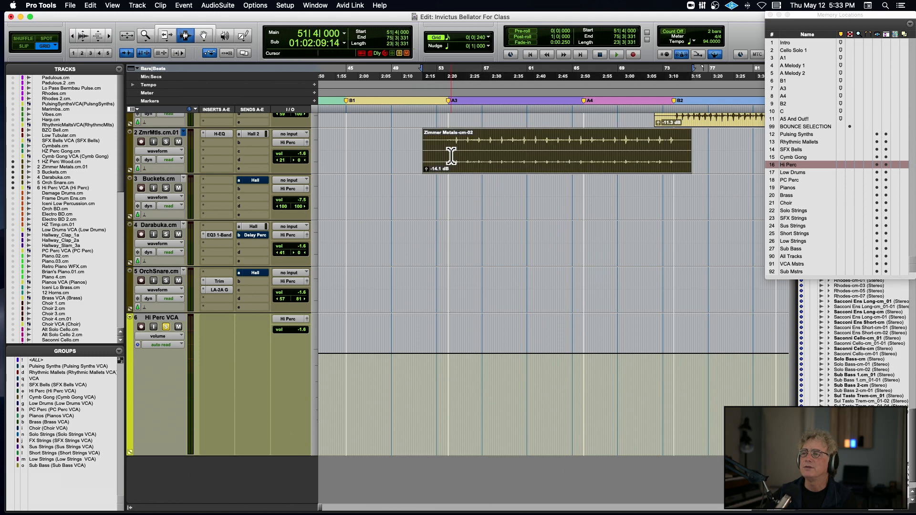
{"action": "left_click", "coordinate": [447, 152]}
{"action": "key", "text": "space"}
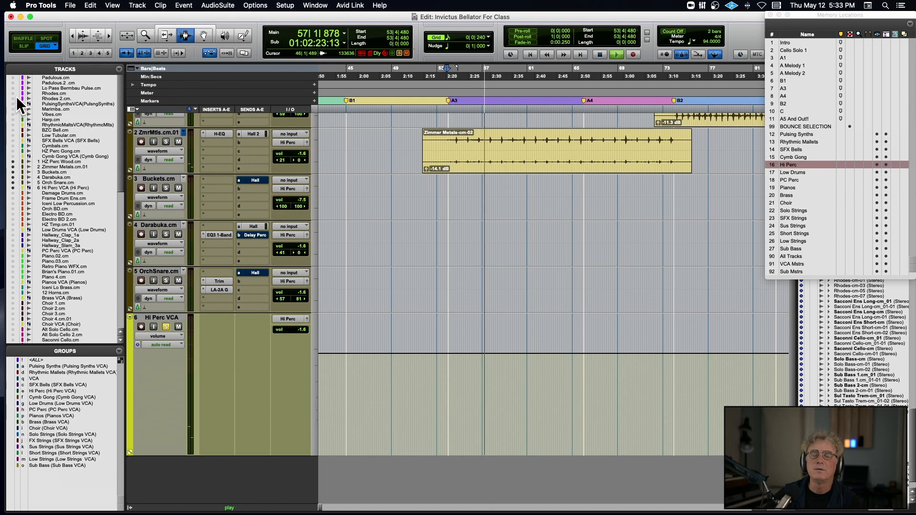
Step: Show the pulsing synth and rhythmic mallet tracks, add Rhodes.cm and Marimba.cm to the solo during playback, and stop
{"action": "left_click_drag", "start_coordinate": [13, 78], "coordinate": [17, 125]}
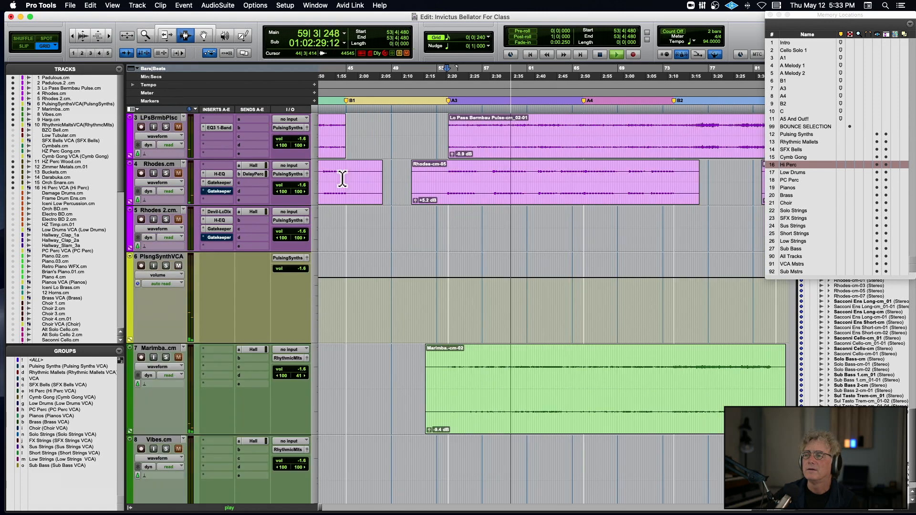
{"action": "left_click", "coordinate": [166, 171]}
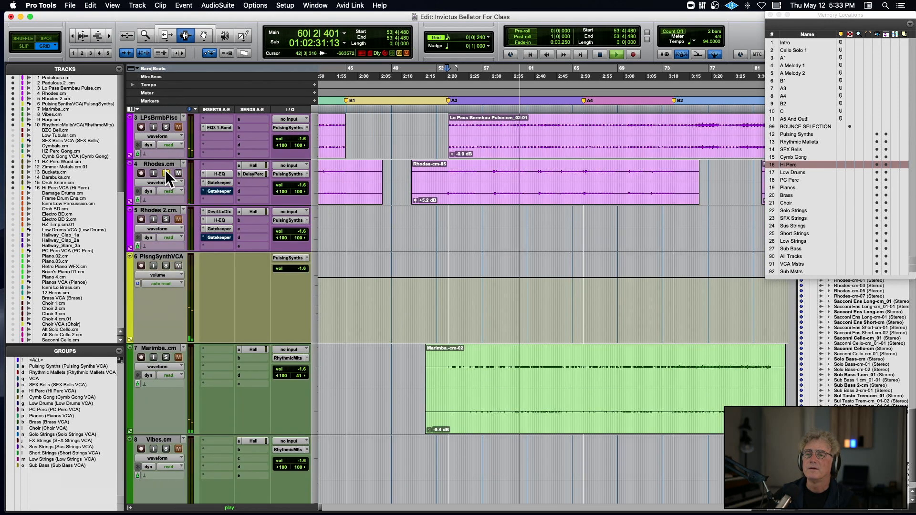
{"action": "scroll", "coordinate": [319, 177], "scroll_direction": "down", "scroll_amount": 1}
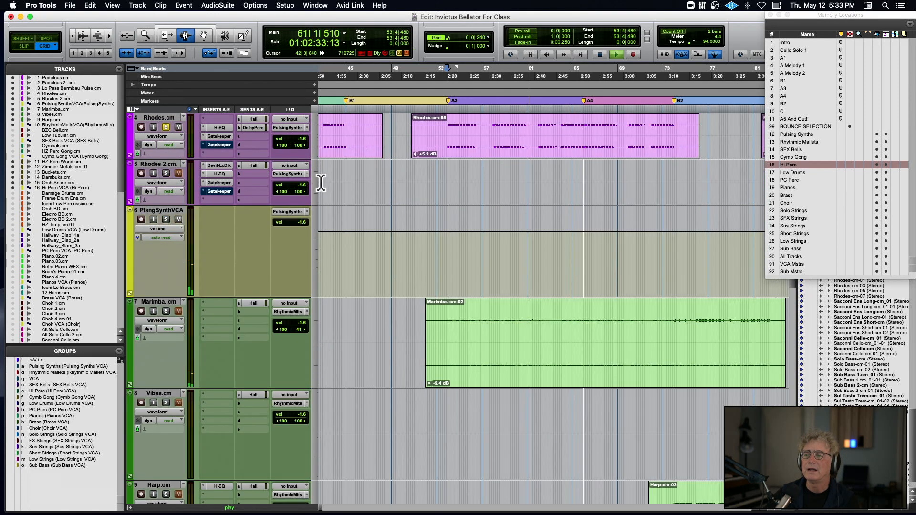
{"action": "left_click", "coordinate": [165, 311]}
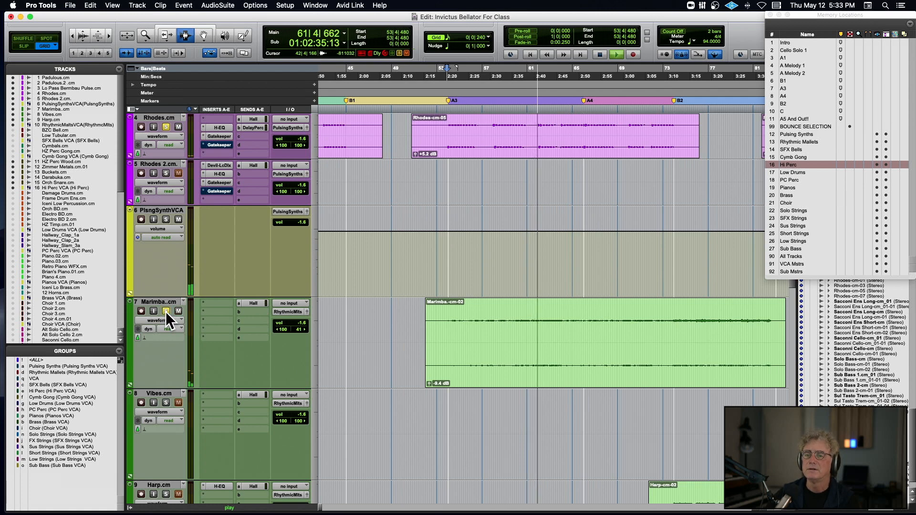
{"action": "scroll", "coordinate": [391, 307], "scroll_direction": "down", "scroll_amount": 2}
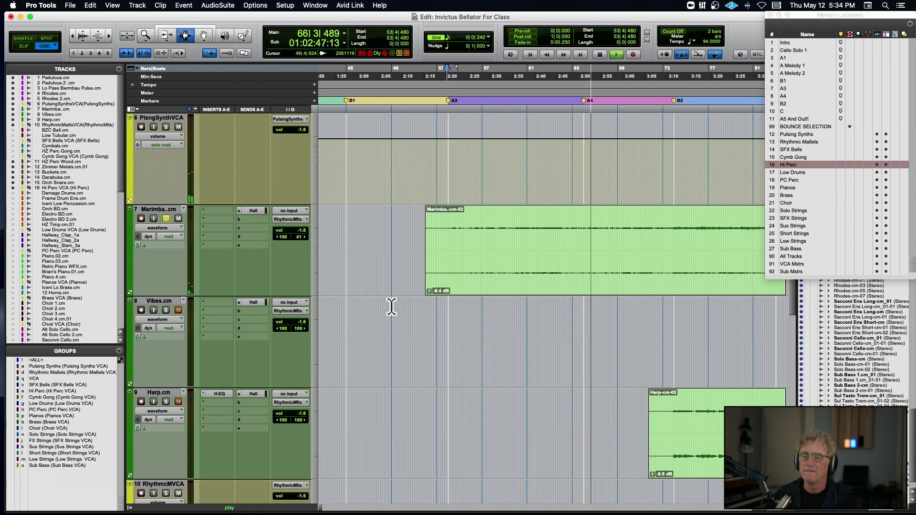
{"action": "scroll", "coordinate": [391, 306], "scroll_direction": "down", "scroll_amount": 10}
{"action": "scroll", "coordinate": [391, 307], "scroll_direction": "up", "scroll_amount": 3}
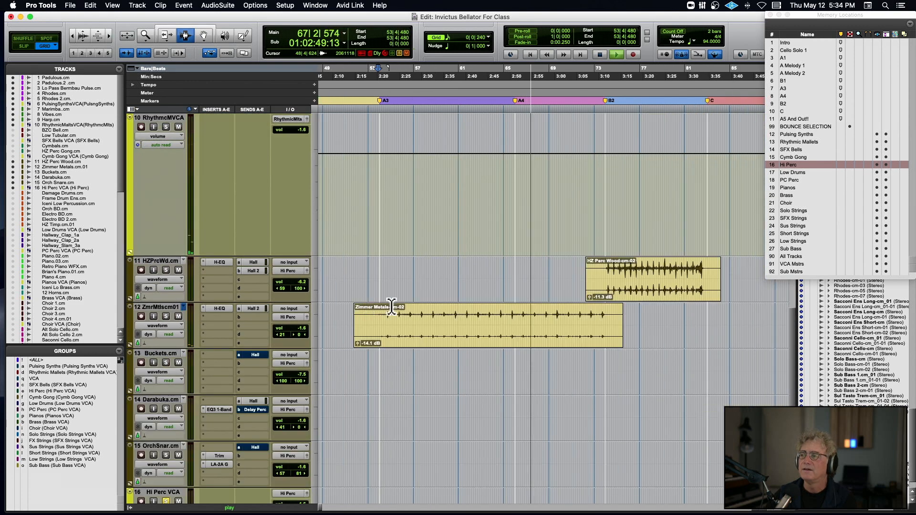
{"action": "key", "text": "space"}
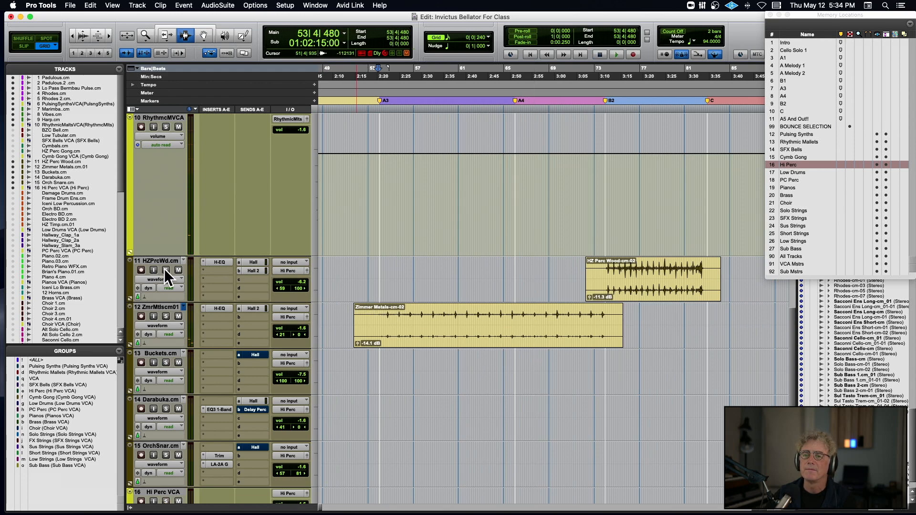
Step: Play the HZ Perc Wood-cm-02 clip from bar 74 with the Hi Perc VCA and the Harp.cm track soloed, and stop playback
{"action": "left_click", "coordinate": [166, 501]}
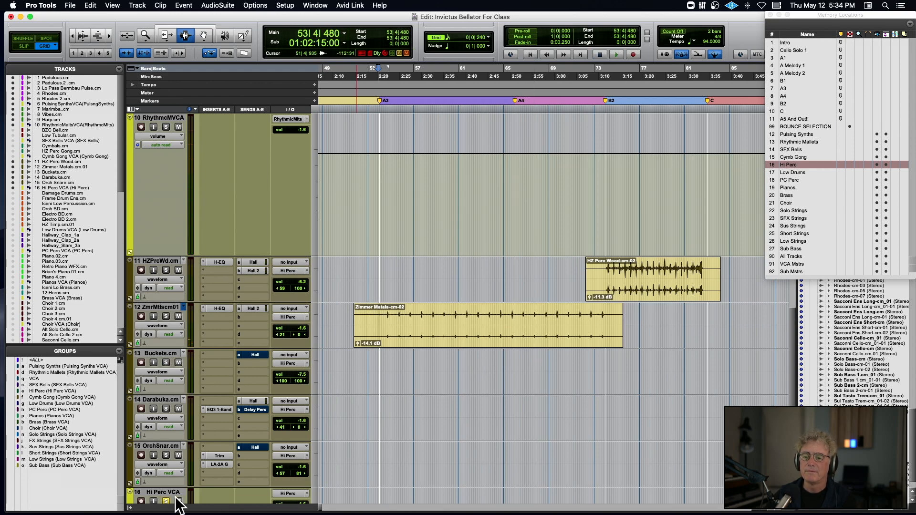
{"action": "left_click", "coordinate": [612, 275]}
{"action": "key", "text": "space"}
{"action": "scroll", "coordinate": [620, 277], "scroll_direction": "up", "scroll_amount": 2}
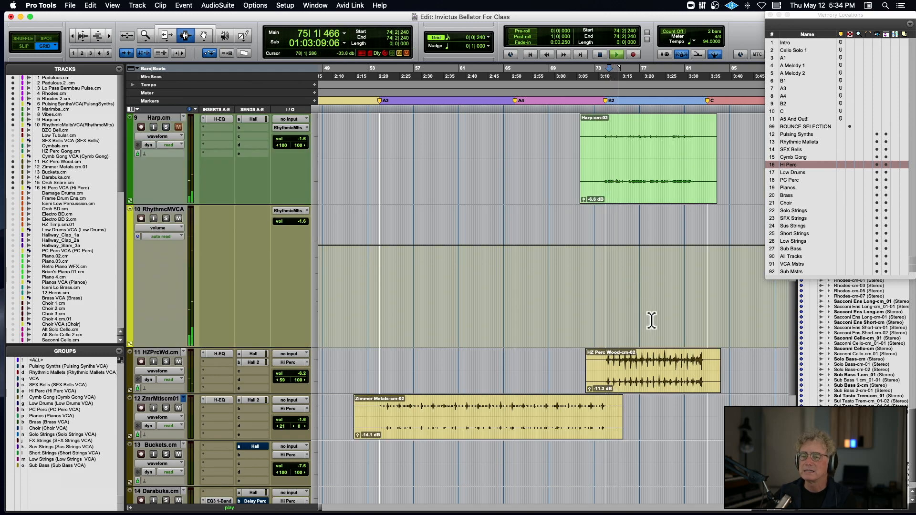
{"action": "left_click", "coordinate": [165, 127]}
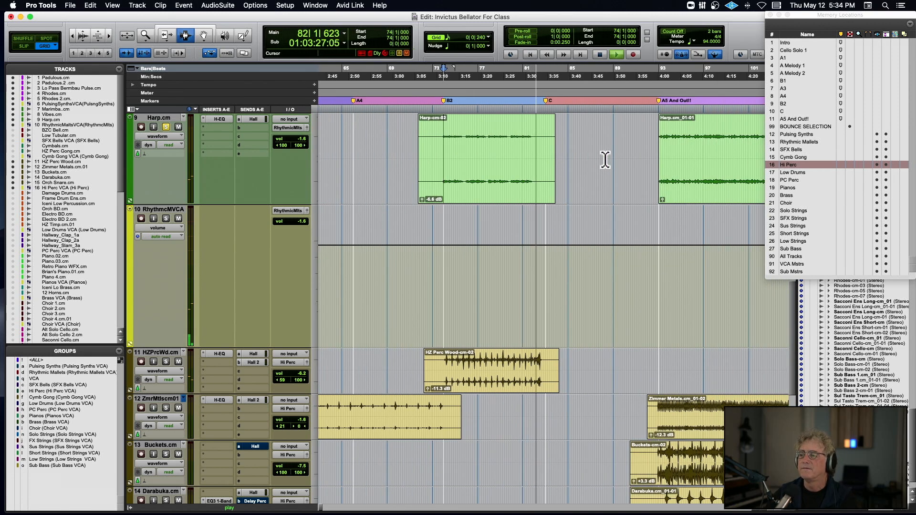
{"action": "key", "text": "space"}
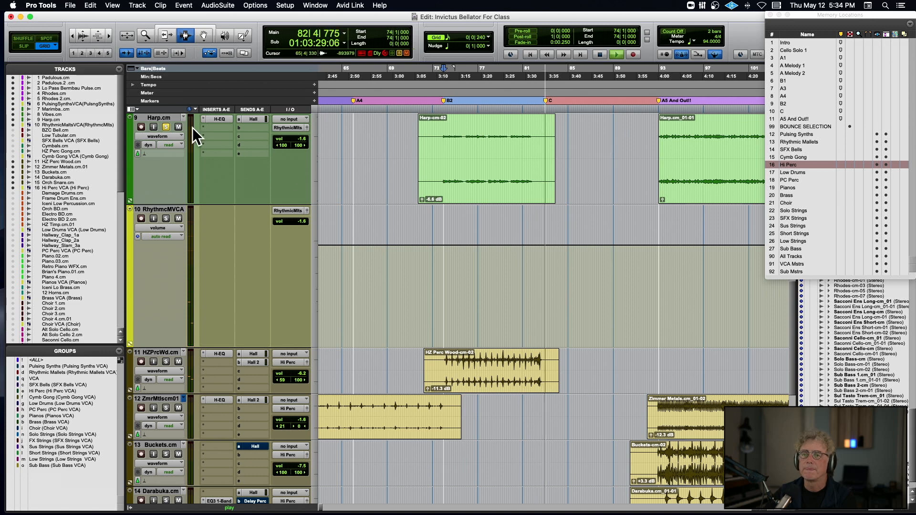
Step: Solo the Hi Perc VCA and play from bar 92, beat 3, just before the A5 And Out!! marker
{"action": "scroll", "coordinate": [659, 388], "scroll_direction": "down", "scroll_amount": 5}
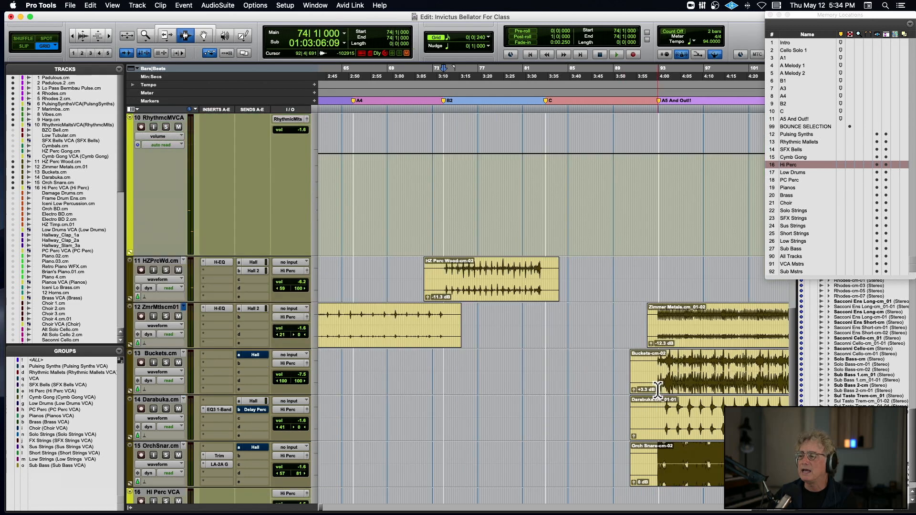
{"action": "left_click", "coordinate": [165, 358]}
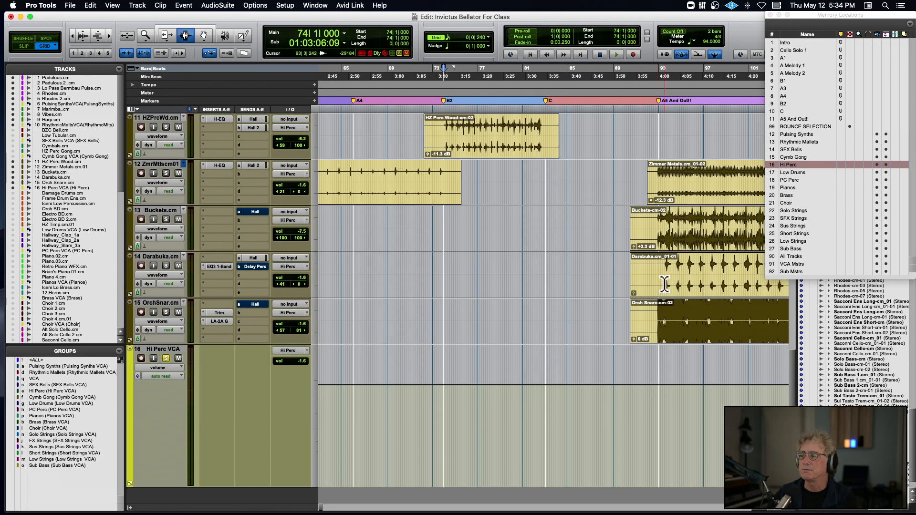
{"action": "left_click", "coordinate": [654, 272]}
{"action": "key", "text": "space"}
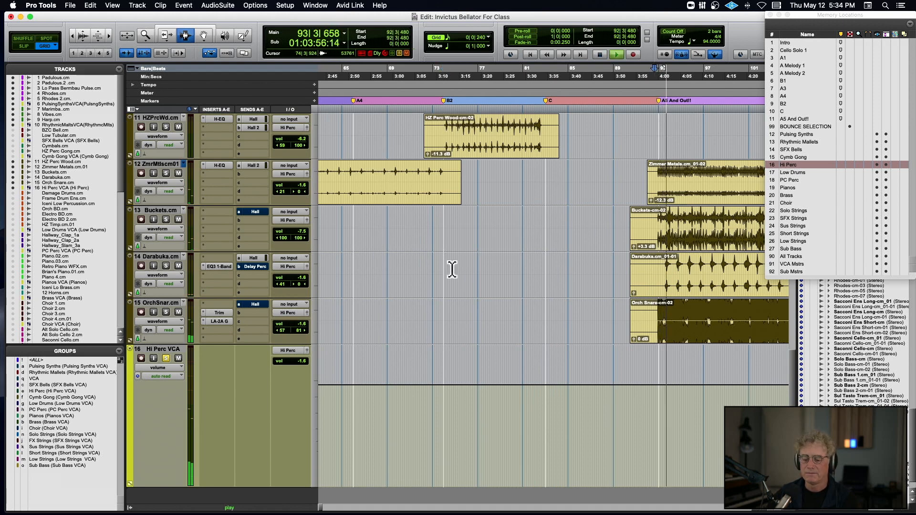
Step: Zoom the timeline in around bar 93, listen to the Orch Snare.cm track in solo, and stop playback
{"action": "key", "text": "super+bracketright"}
{"action": "key", "text": "super+bracketright"}
{"action": "key", "text": "super+bracketright"}
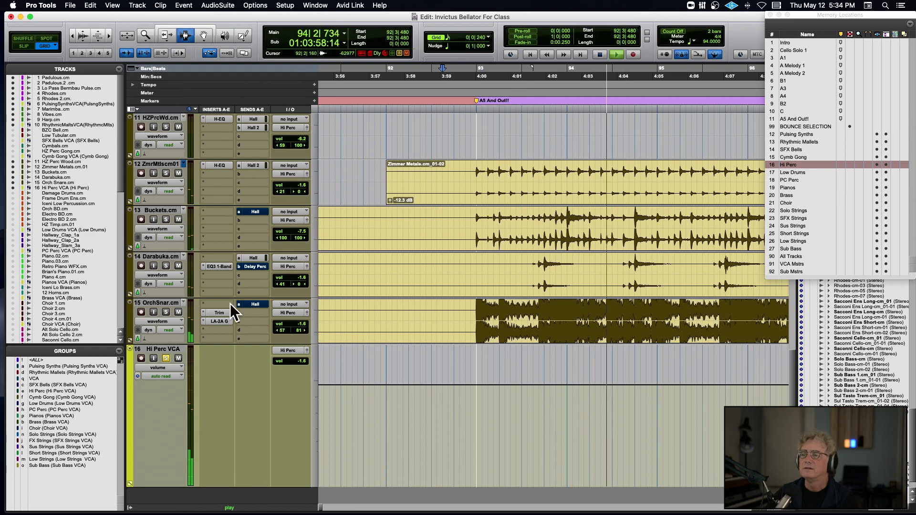
{"action": "left_click", "coordinate": [165, 311]}
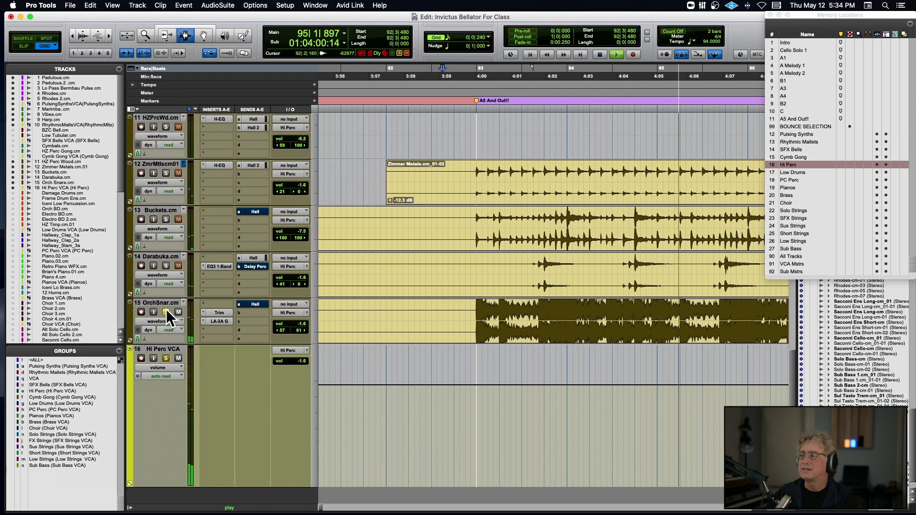
{"action": "left_click", "coordinate": [166, 311]}
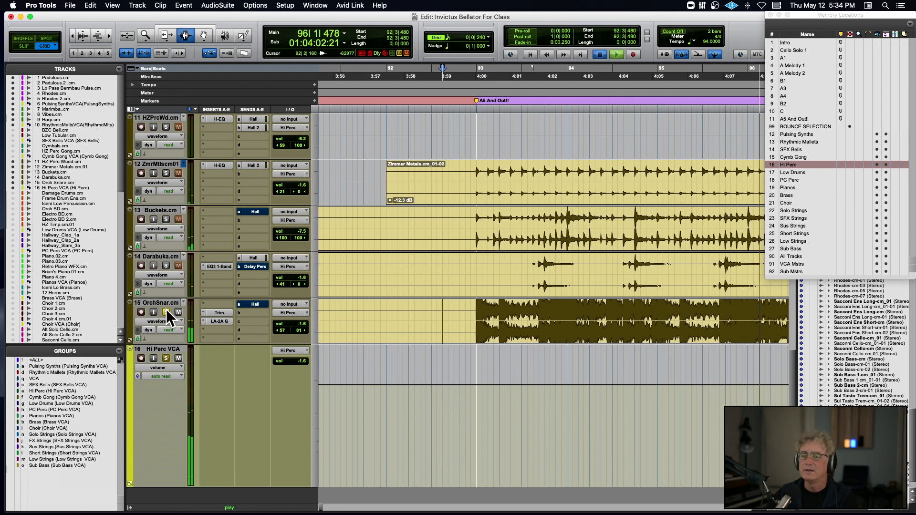
{"action": "key", "text": "space"}
Step: Solo the Darabuka.cm track, play it from bar 93, beat 3, just before its first hit, and stop playback
{"action": "left_click", "coordinate": [166, 265]}
{"action": "left_click", "coordinate": [528, 271]}
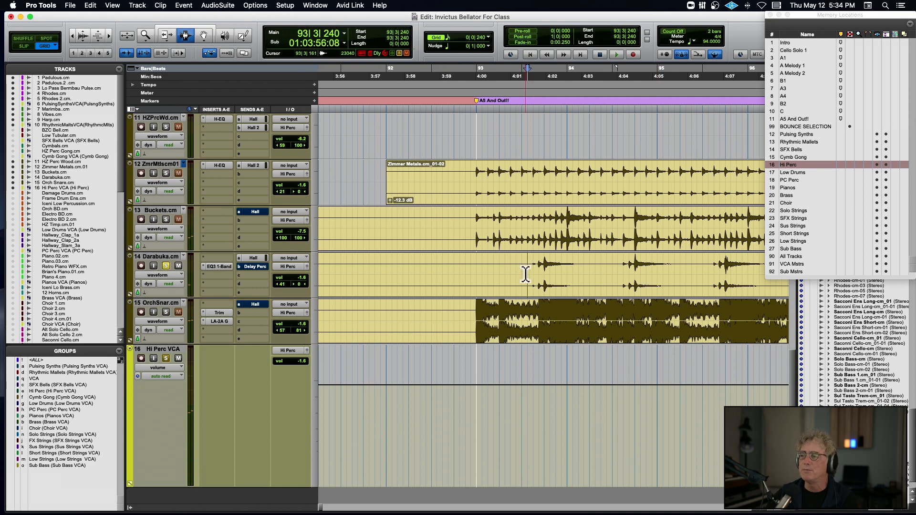
{"action": "key", "text": "space"}
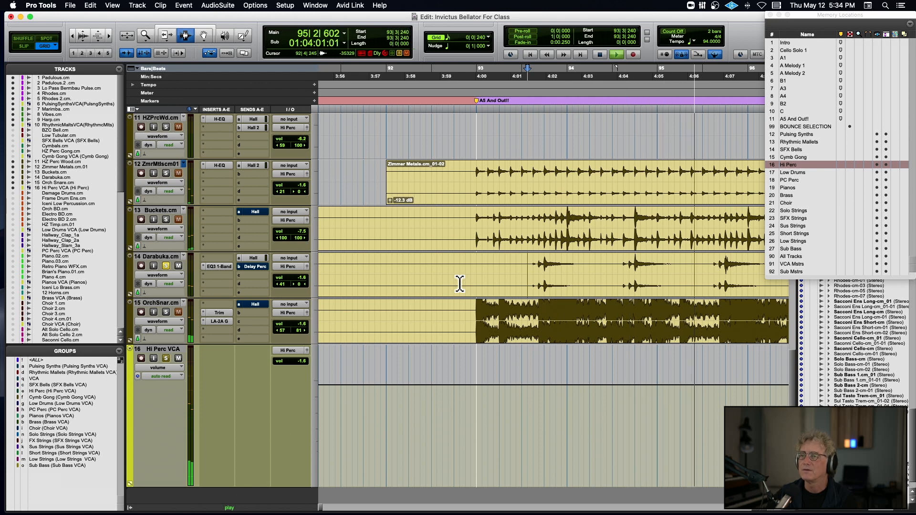
{"action": "key", "text": "space"}
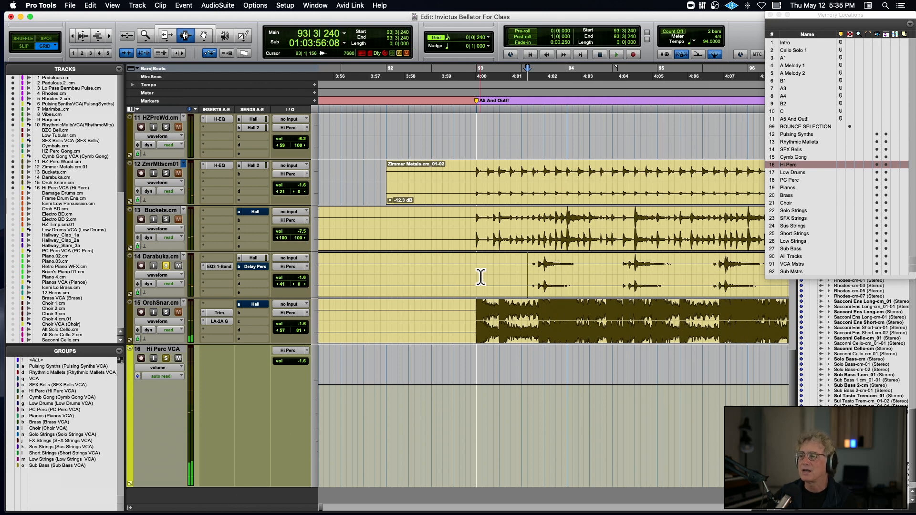
Step: Play the Darabuka.cm and Buckets.cm tracks together in solo from bar 93 and follow playback past bar 97
{"action": "left_click", "coordinate": [477, 278]}
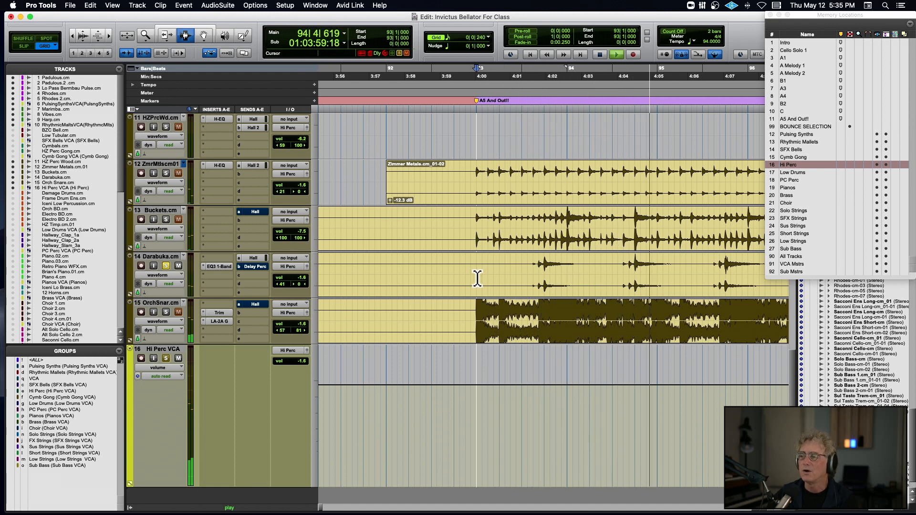
{"action": "key", "text": "space"}
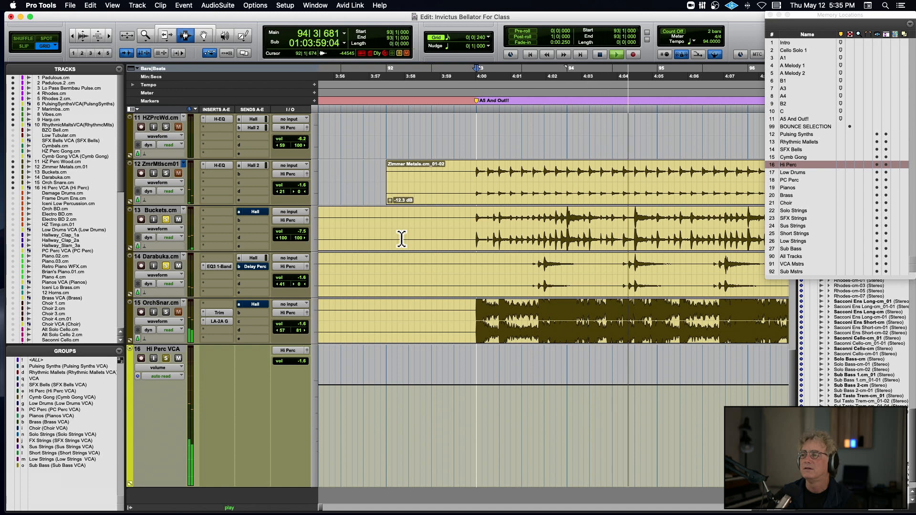
{"action": "scroll", "coordinate": [402, 240], "scroll_direction": "right", "scroll_amount": 3}
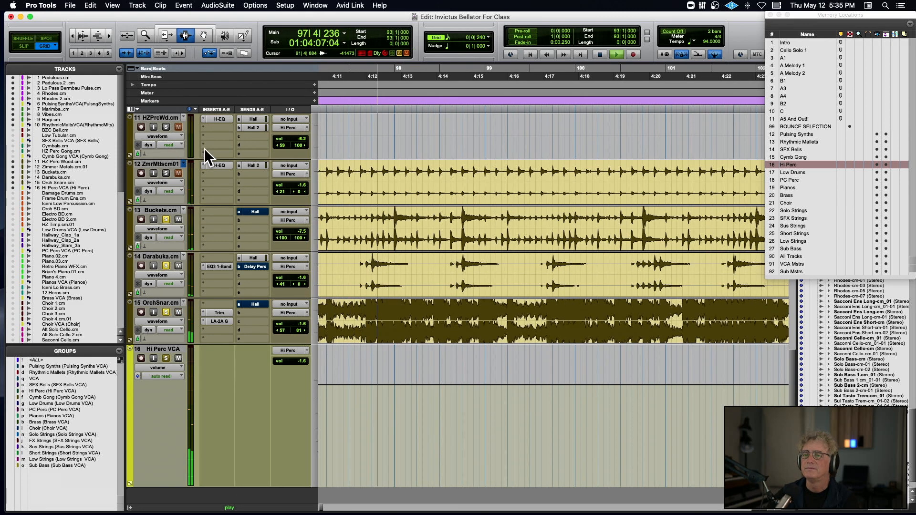
Step: Solo the Zimmer Metals track, clear the Buckets, Darabuka and Orch Snare solos to hear it alone, and stop playback
{"action": "left_click", "coordinate": [166, 173]}
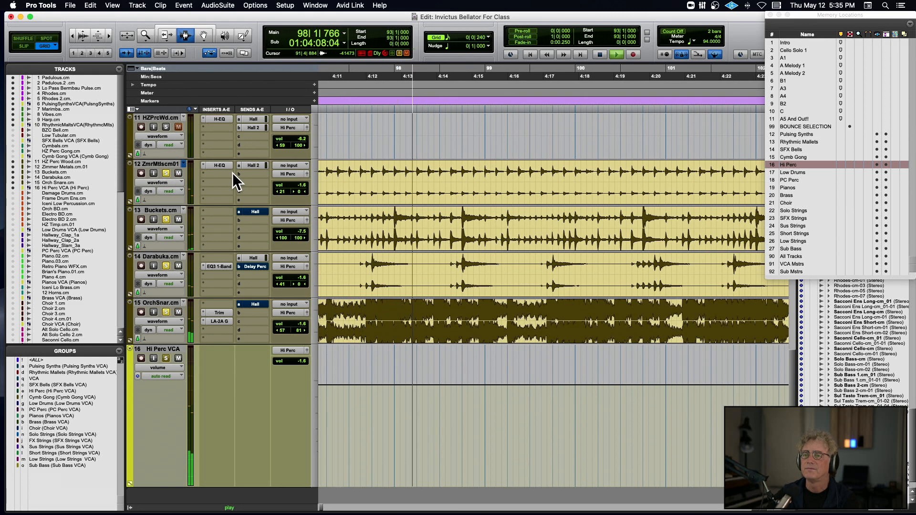
{"action": "left_click", "coordinate": [166, 218]}
{"action": "left_click", "coordinate": [166, 265]}
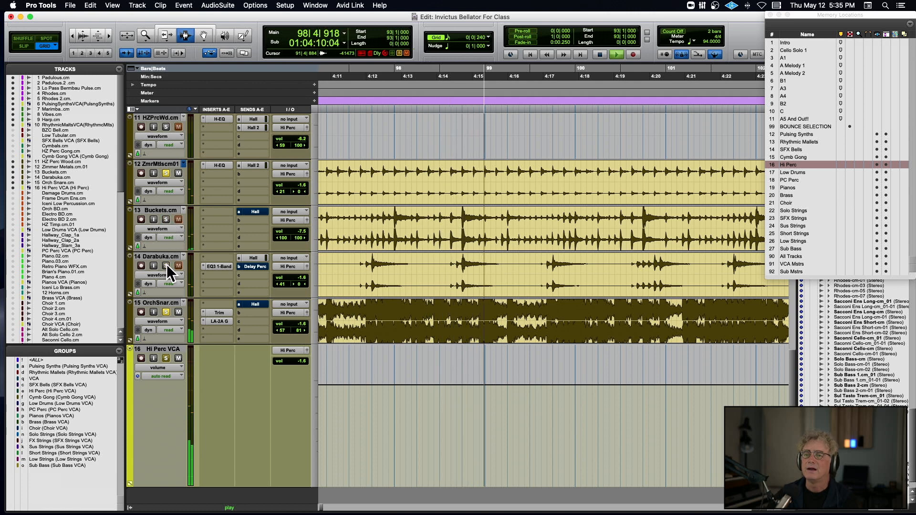
{"action": "left_click", "coordinate": [166, 312]}
{"action": "key", "text": "space"}
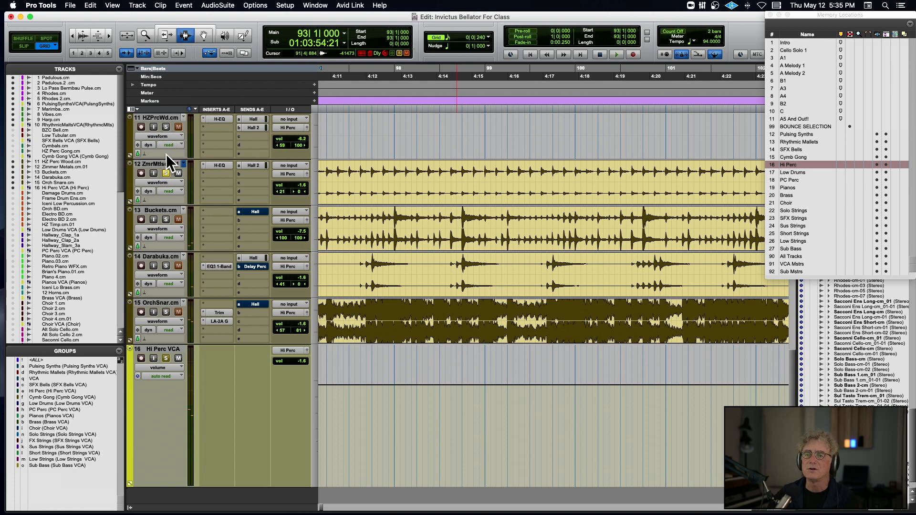
Step: Solo the Rhythmic Mallets VCA alongside the Hi Perc VCA and play from bar 92, beat 4, just before the A5 And Out!! marker
{"action": "scroll", "coordinate": [202, 166], "scroll_direction": "up", "scroll_amount": 10}
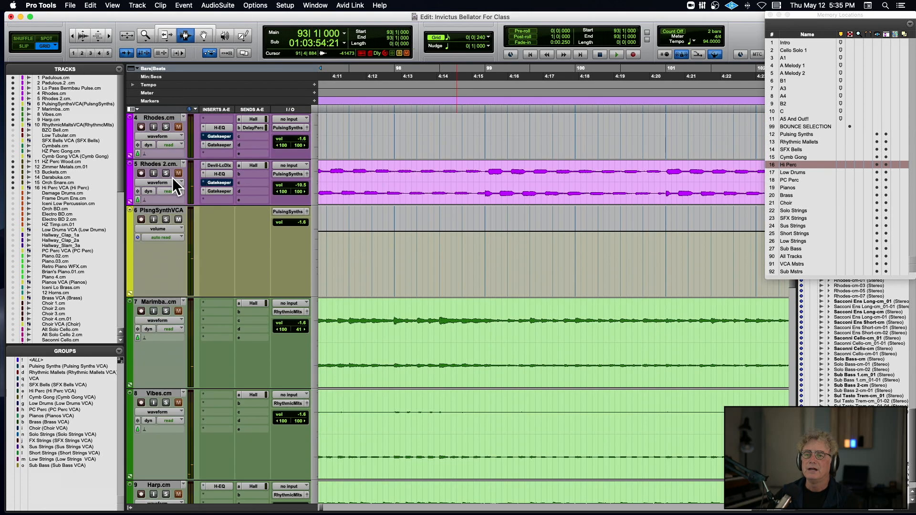
{"action": "scroll", "coordinate": [173, 216], "scroll_direction": "down", "scroll_amount": 10}
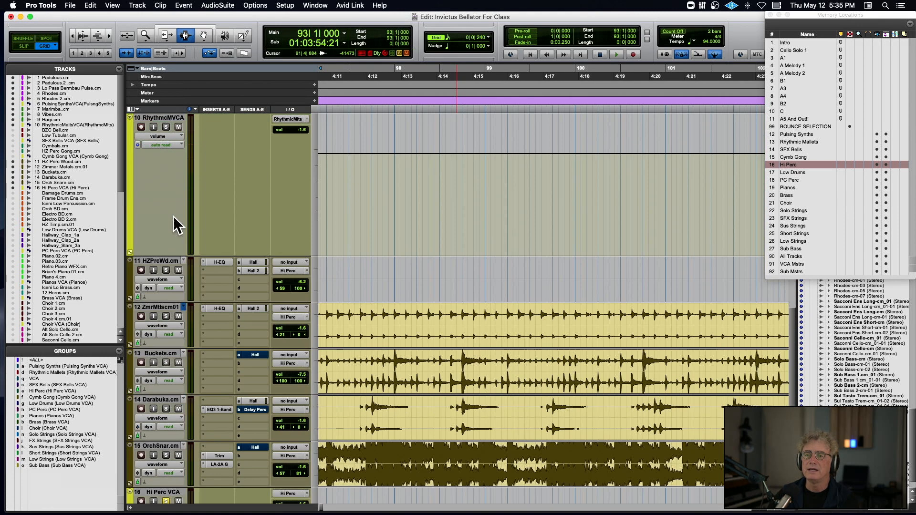
{"action": "scroll", "coordinate": [445, 231], "scroll_direction": "left", "scroll_amount": 10}
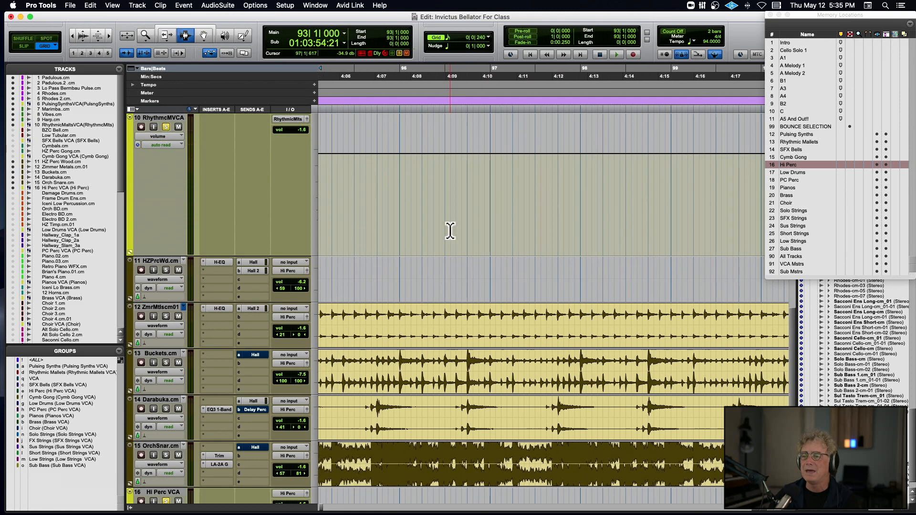
{"action": "left_click", "coordinate": [419, 333]}
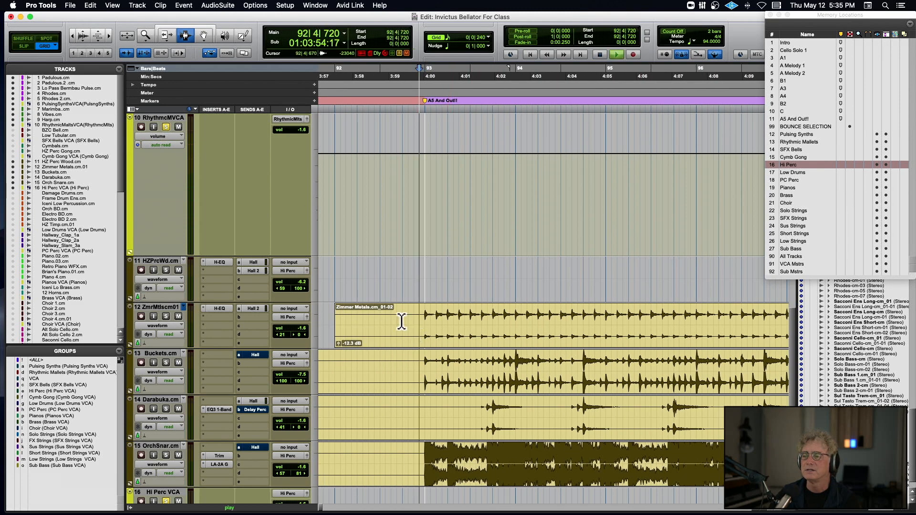
{"action": "key", "text": "space"}
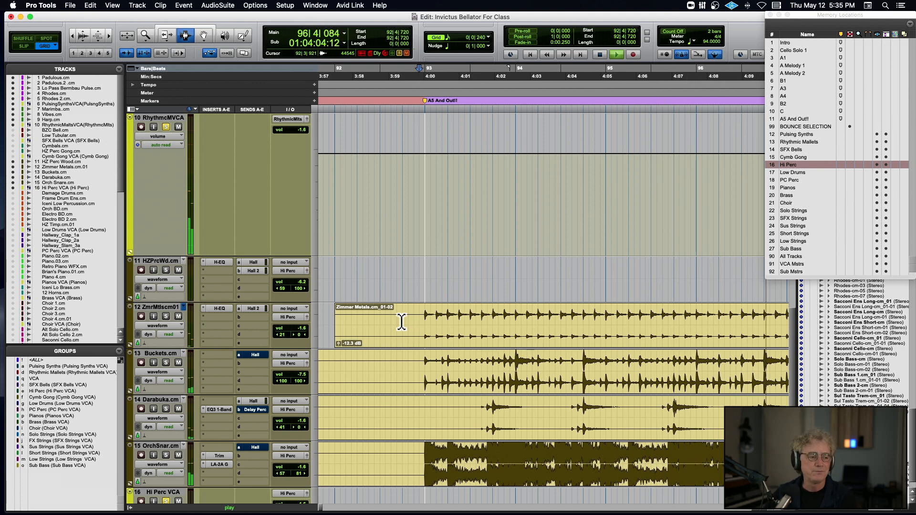
Step: Zoom the timeline out over the C and A5 And Out!! sections during playback, stop, and clear the Hi Perc VCA solo
{"action": "key", "text": "r"}
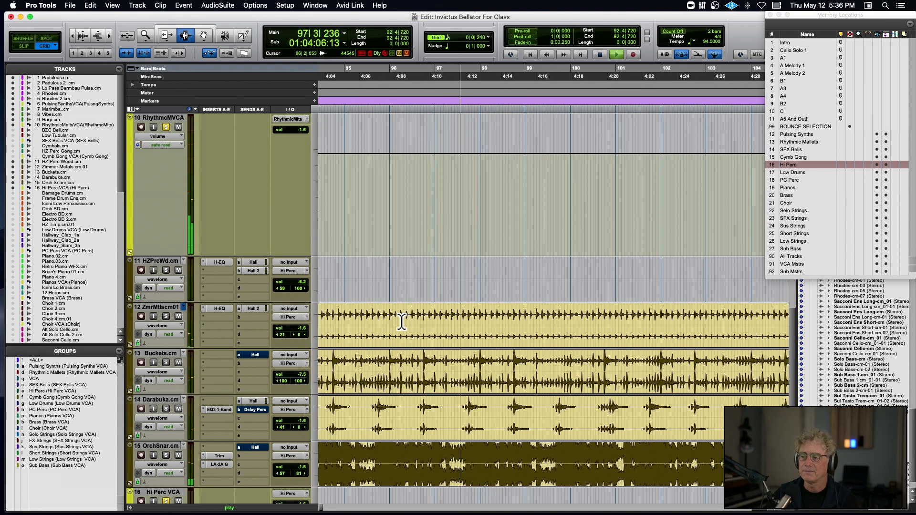
{"action": "scroll", "coordinate": [401, 322], "scroll_direction": "down", "scroll_amount": 3}
{"action": "key", "text": "r"}
{"action": "key", "text": "r"}
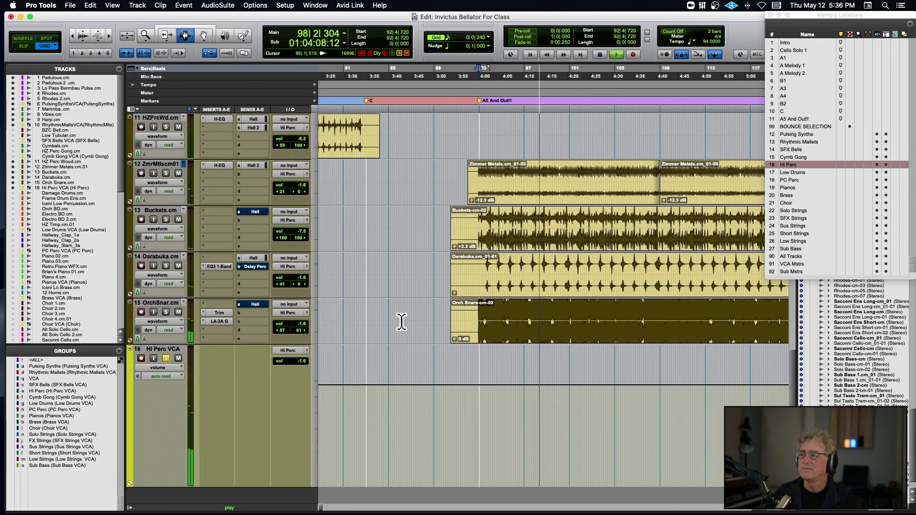
{"action": "scroll", "coordinate": [402, 322], "scroll_direction": "right", "scroll_amount": 1}
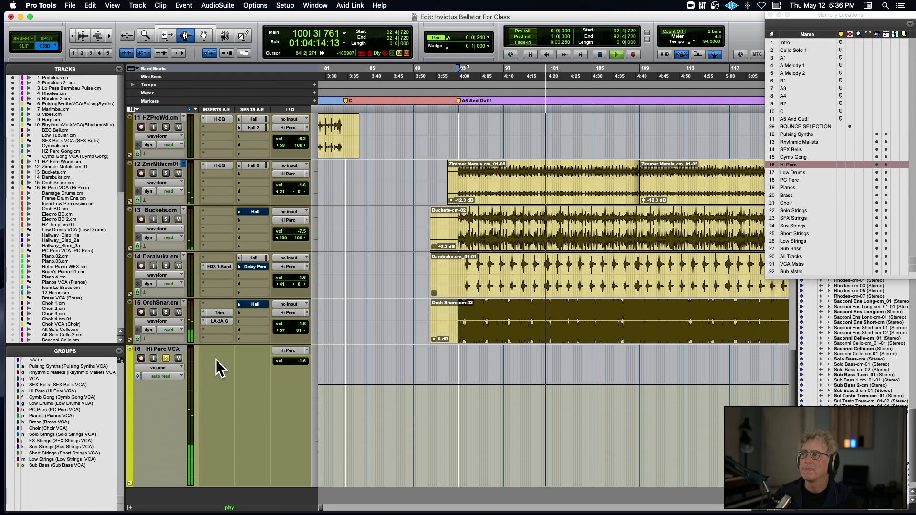
{"action": "key", "text": "space"}
{"action": "left_click", "coordinate": [165, 358]}
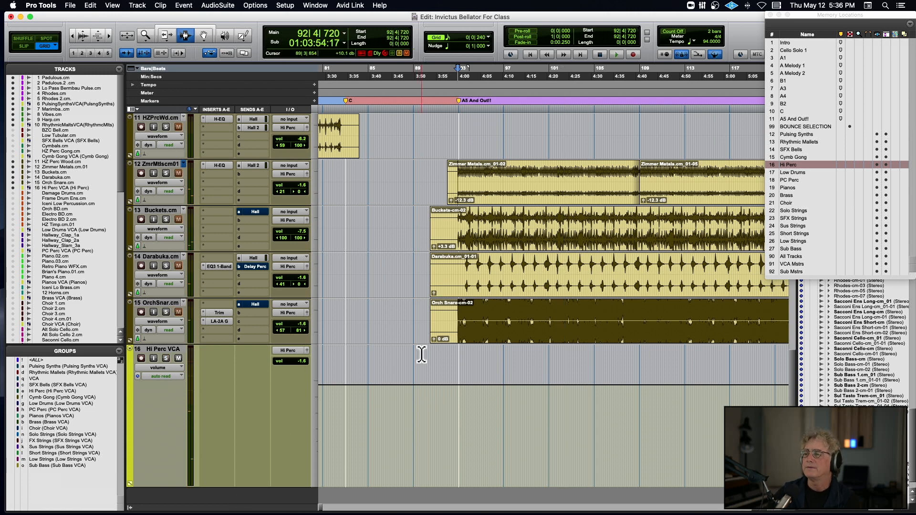
Step: Recall the Low Drums track group, solo its VCA, and play from bar 24, beat 4, just before the A1 marker
{"action": "left_click", "coordinate": [783, 171]}
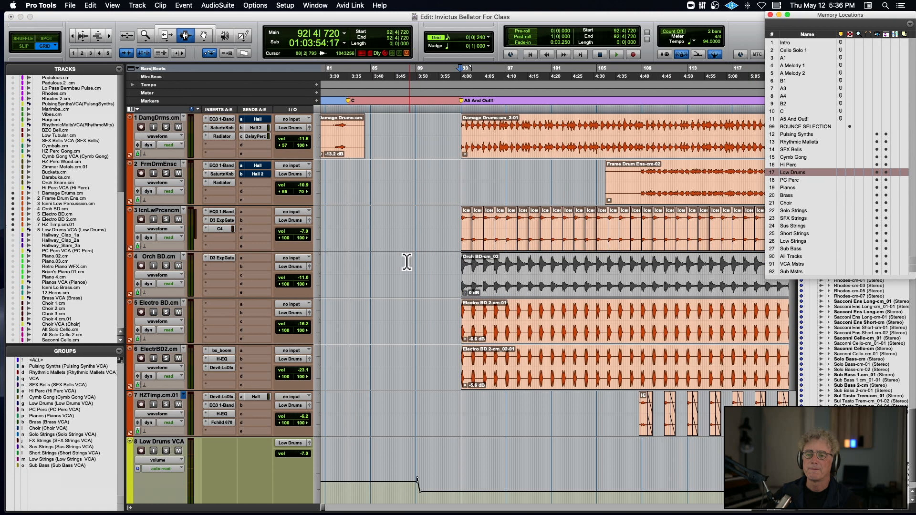
{"action": "scroll", "coordinate": [364, 421], "scroll_direction": "left", "scroll_amount": 20}
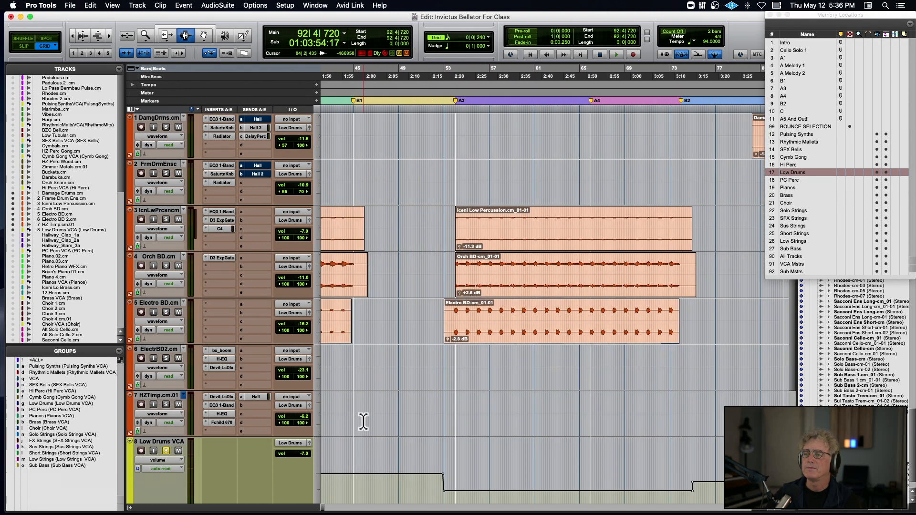
{"action": "scroll", "coordinate": [363, 421], "scroll_direction": "right", "scroll_amount": 4}
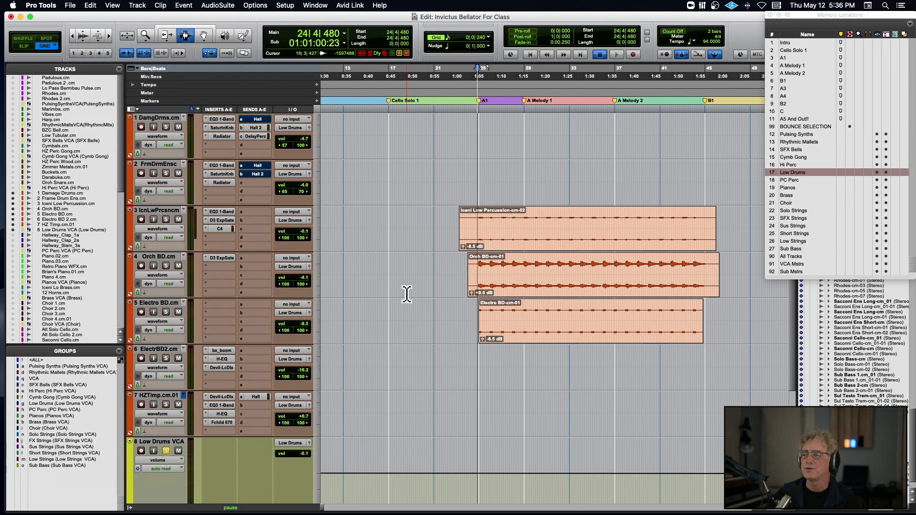
{"action": "key", "text": "space"}
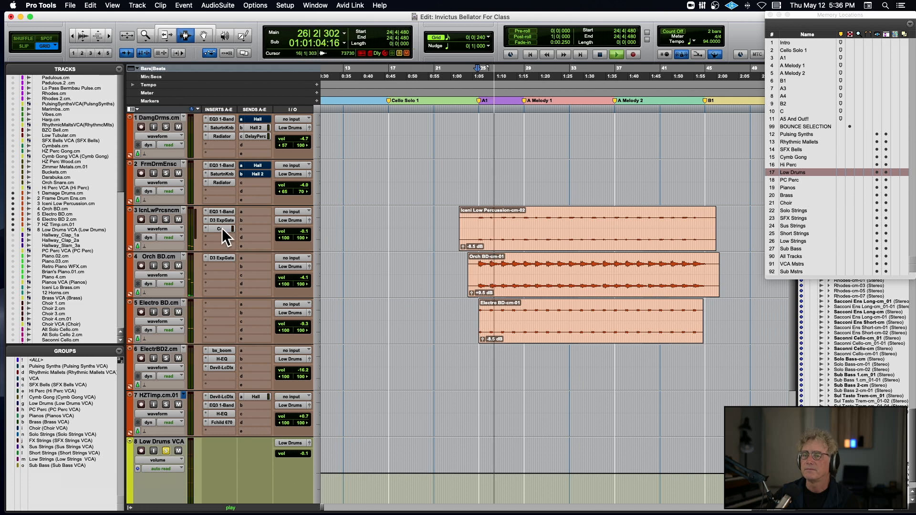
Step: Solo the Iceni Low Percussion track and play it from bar 25 at the A1 marker
{"action": "left_click", "coordinate": [166, 220]}
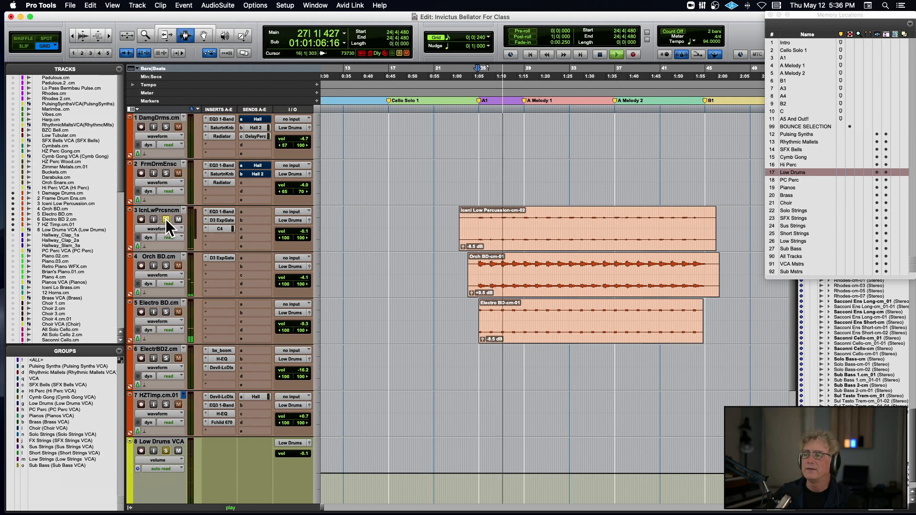
{"action": "double_click", "coordinate": [507, 229]}
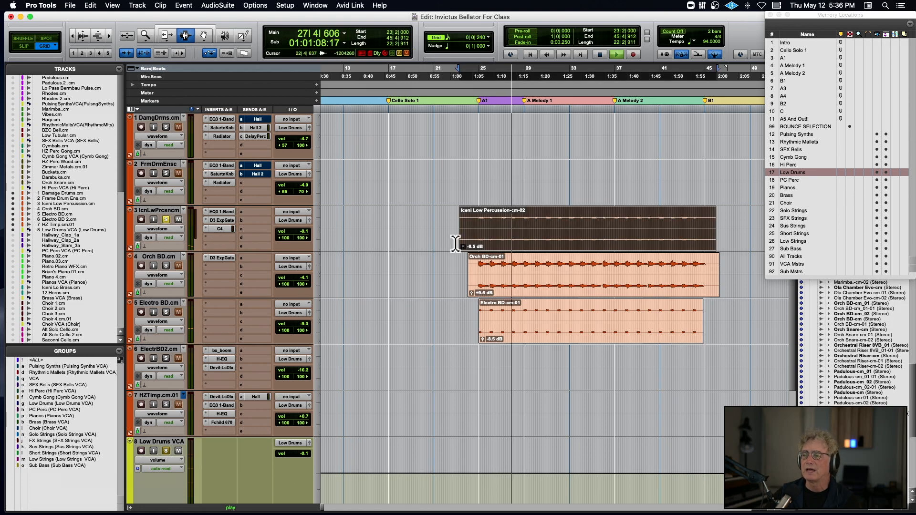
{"action": "key", "text": "space"}
{"action": "left_click", "coordinate": [478, 231]}
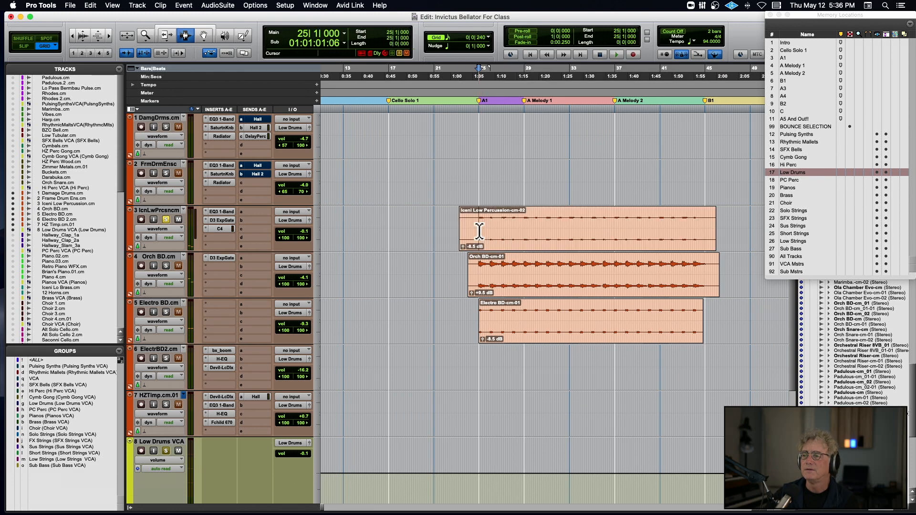
{"action": "key", "text": "space"}
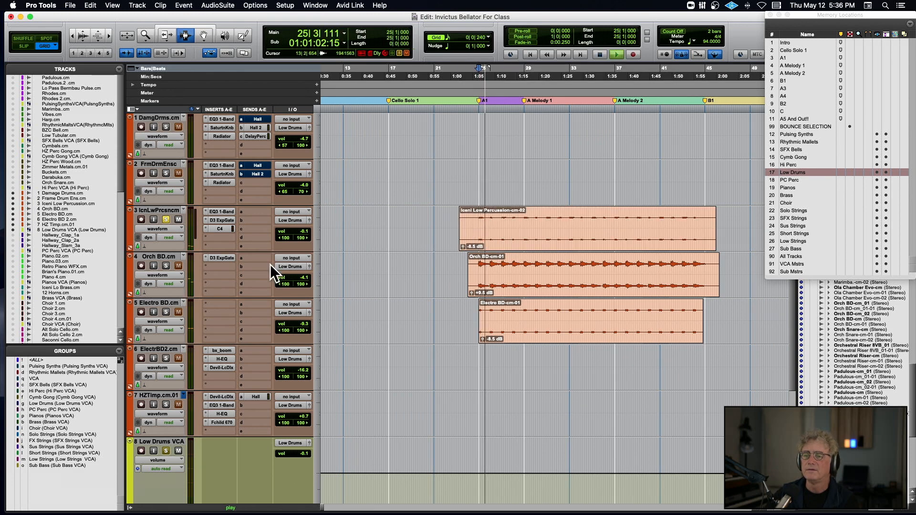
Step: Restart playback from bar 25 with only Orch BD.cm in solo, and add Iceni Low Percussion back to the solo
{"action": "key", "text": "space"}
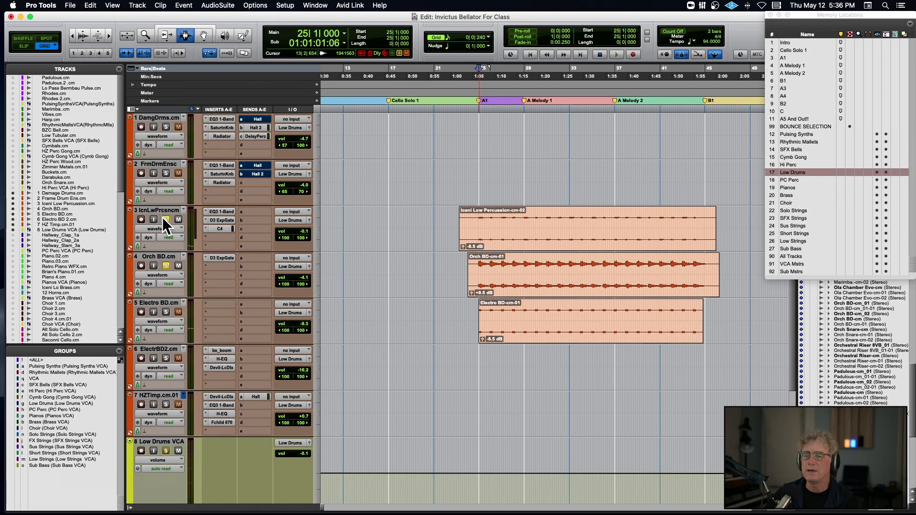
{"action": "key", "text": "space"}
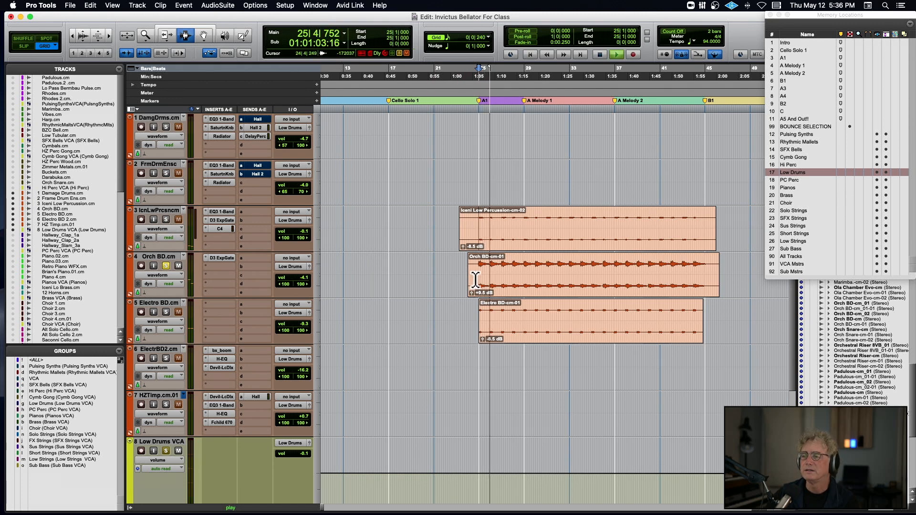
{"action": "left_click", "coordinate": [169, 221]}
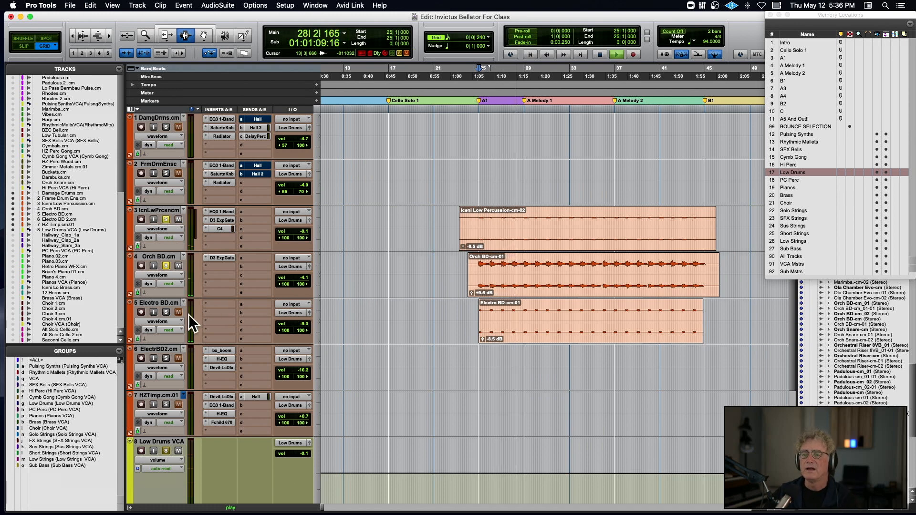
Step: Listen to Electro BD.cm alone in solo, then bring Iceni Low Percussion and Orch BD.cm back in with it
{"action": "left_click", "coordinate": [165, 312]}
{"action": "left_click", "coordinate": [166, 265]}
{"action": "left_click", "coordinate": [165, 219]}
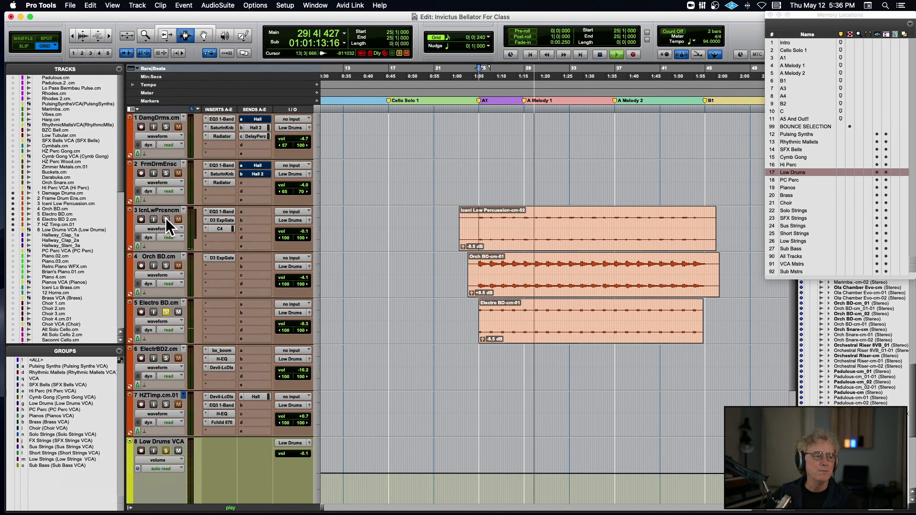
{"action": "left_click", "coordinate": [166, 219]}
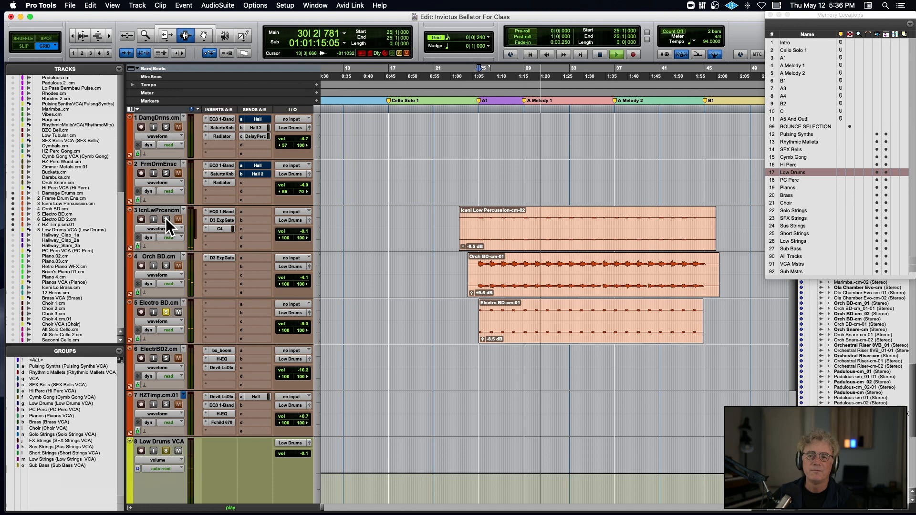
{"action": "left_click", "coordinate": [165, 265]}
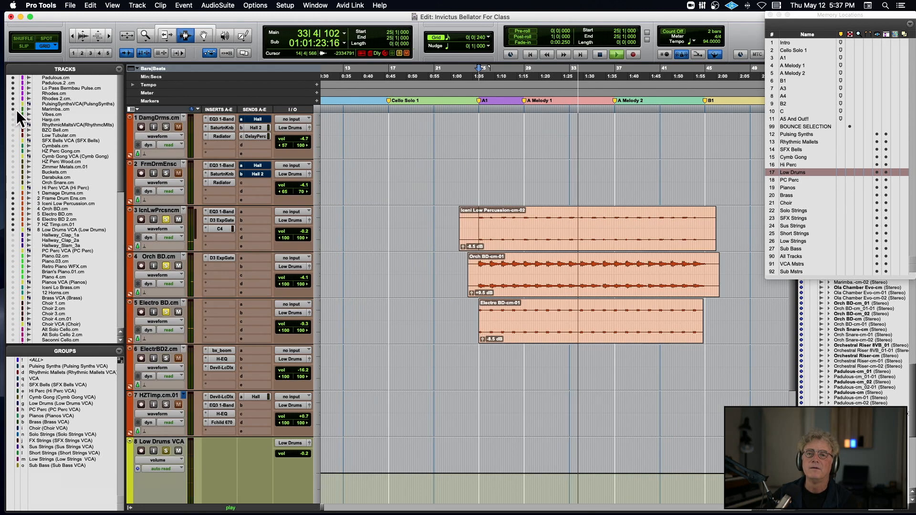
Step: Show the synth, mallet and high percussion tracks alongside the low drums, solo the Pulsing Synths VCA, and play from bar 25
{"action": "left_click_drag", "start_coordinate": [16, 117], "coordinate": [17, 123]}
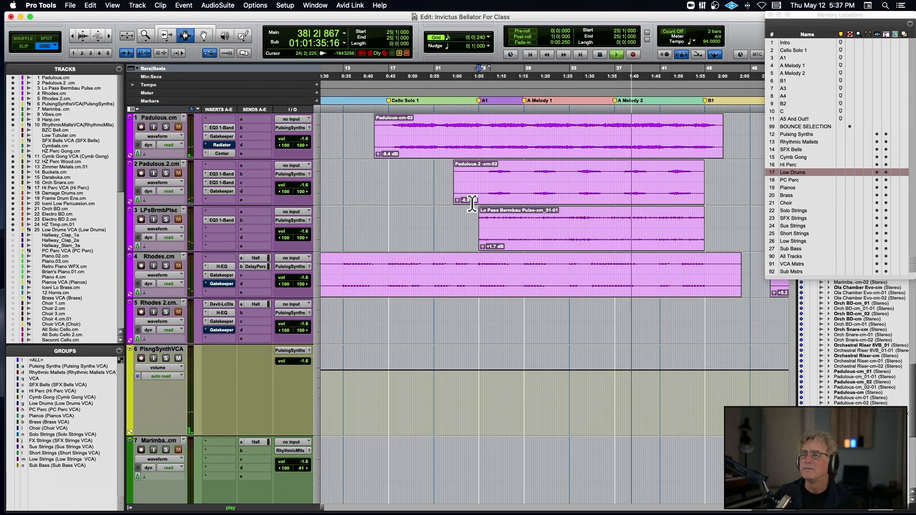
{"action": "scroll", "coordinate": [495, 208], "scroll_direction": "down", "scroll_amount": 10}
{"action": "scroll", "coordinate": [495, 208], "scroll_direction": "up", "scroll_amount": 9}
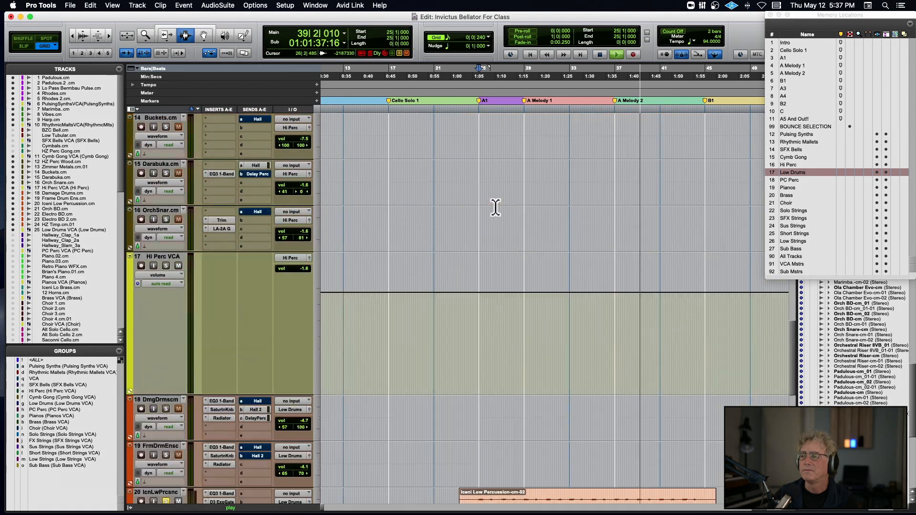
{"action": "key", "text": "space"}
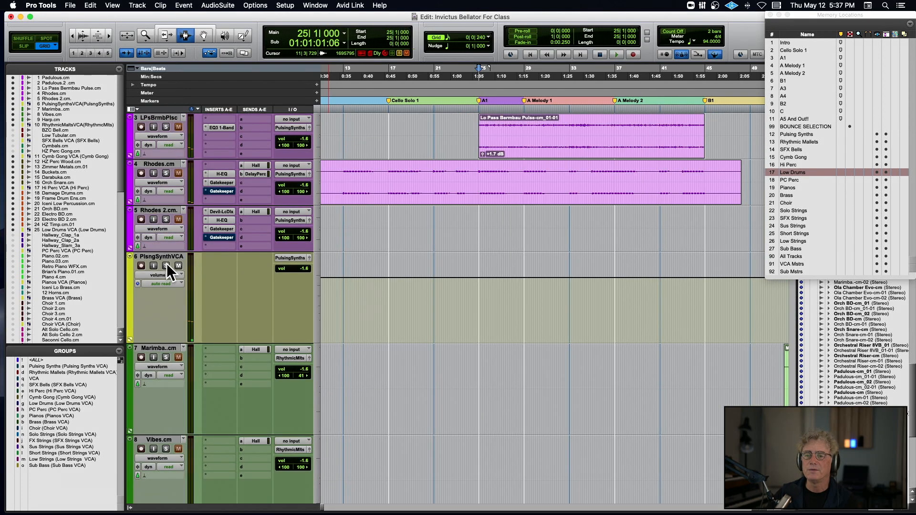
{"action": "key", "text": "space"}
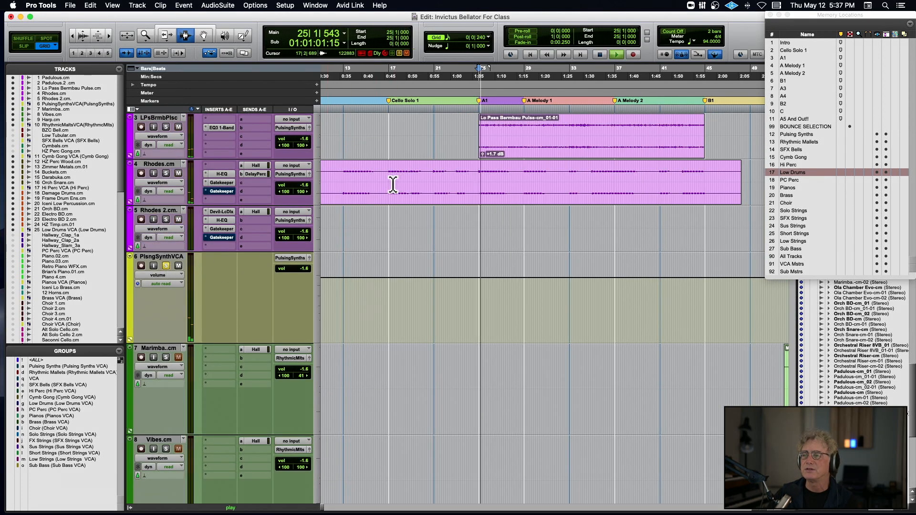
Step: Follow the low drum clips around A1 during playback, stop, and select the Iceni Low Percussion clip, then the Electro BD clip
{"action": "scroll", "coordinate": [373, 189], "scroll_direction": "down", "scroll_amount": 15}
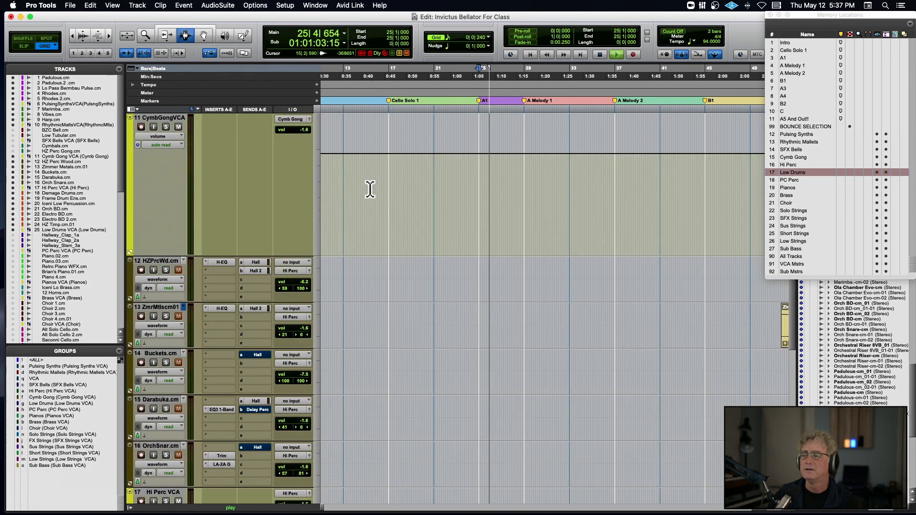
{"action": "scroll", "coordinate": [371, 189], "scroll_direction": "left", "scroll_amount": 5}
{"action": "scroll", "coordinate": [370, 189], "scroll_direction": "right", "scroll_amount": 10}
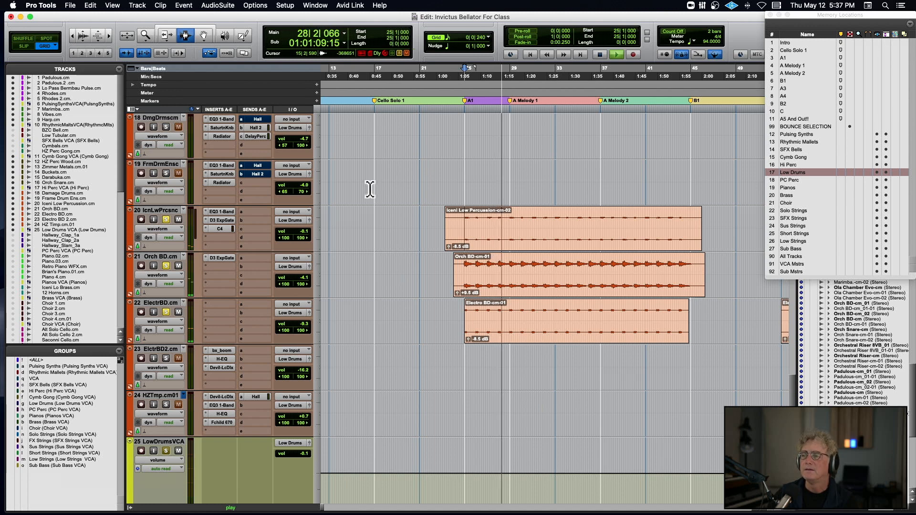
{"action": "scroll", "coordinate": [392, 184], "scroll_direction": "right", "scroll_amount": 1}
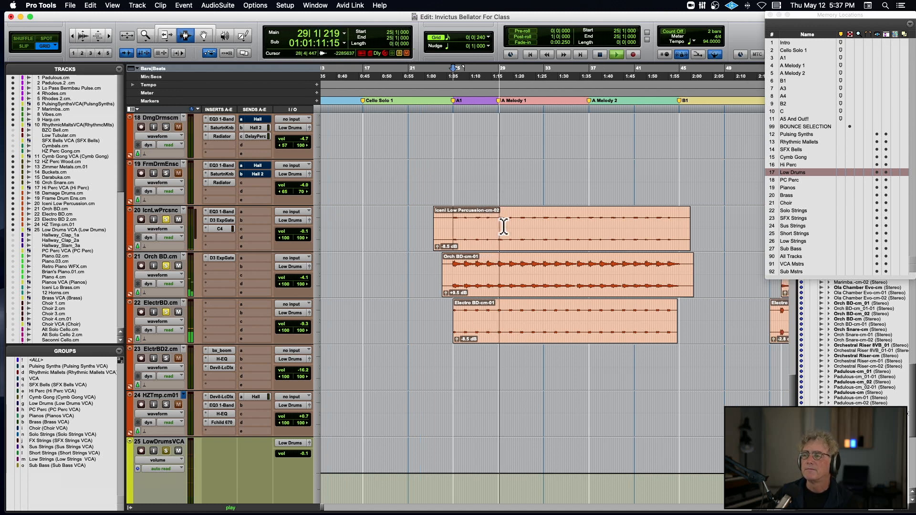
{"action": "key", "text": "space"}
{"action": "double_click", "coordinate": [477, 223]}
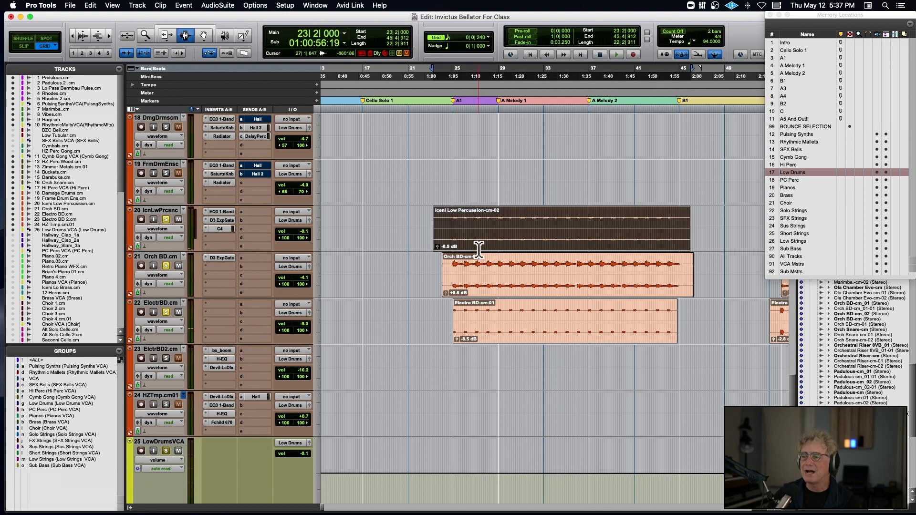
{"action": "double_click", "coordinate": [479, 313]}
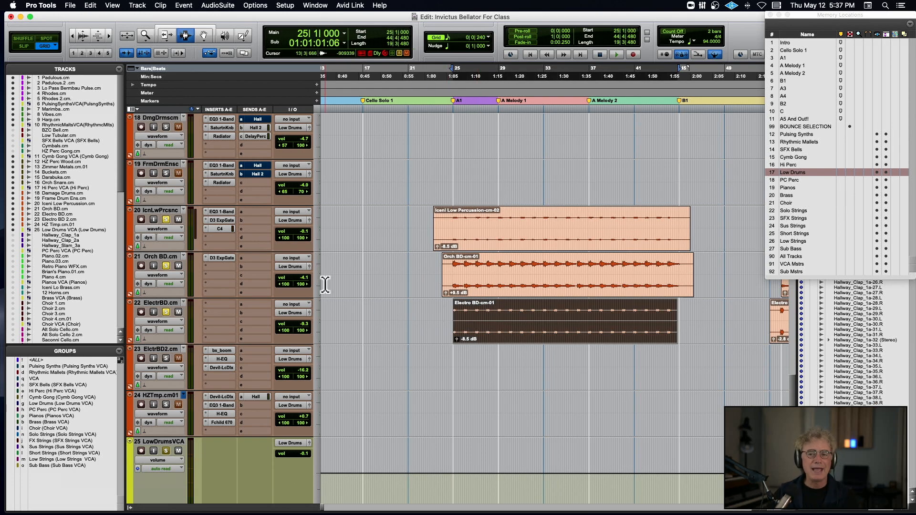
Step: Play from bar 25 with Electro BD alone in solo, adding Iceni Low Percussion and Orch BD back one at a time
{"action": "left_click", "coordinate": [167, 219]}
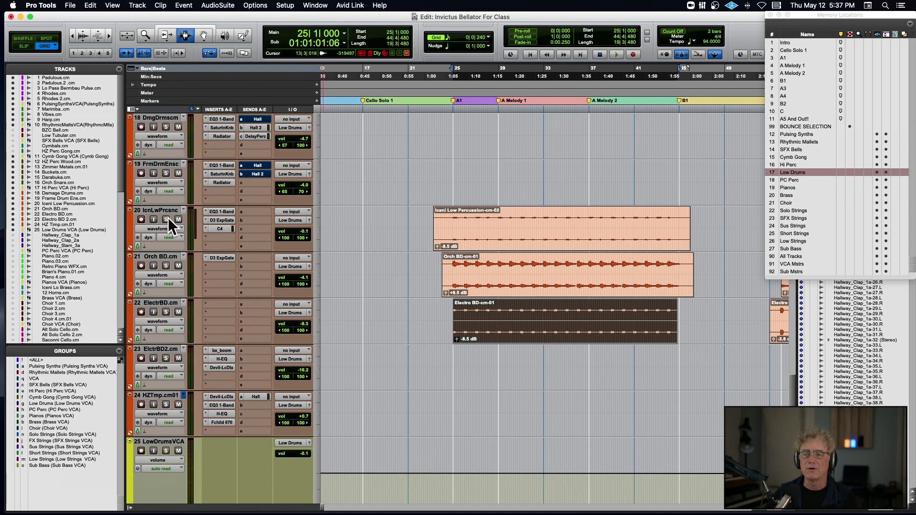
{"action": "left_click", "coordinate": [166, 311]}
{"action": "key", "text": "space"}
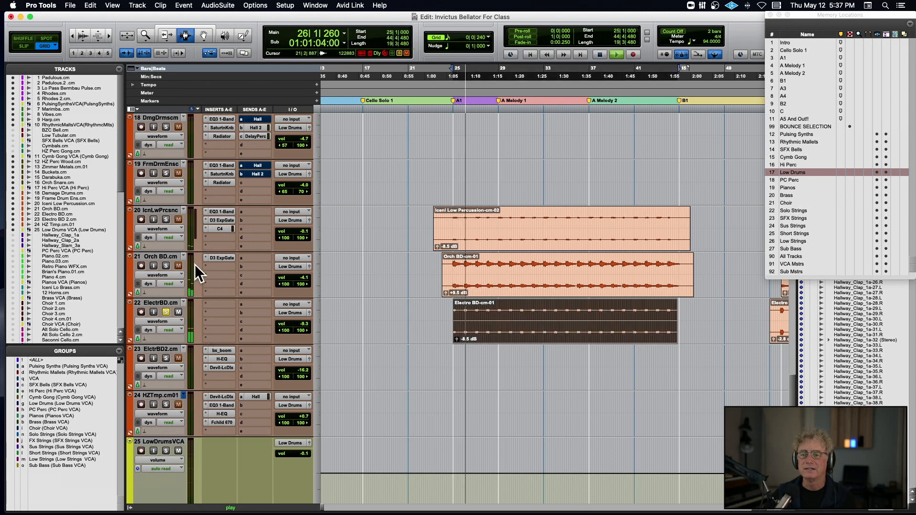
{"action": "left_click", "coordinate": [166, 220]}
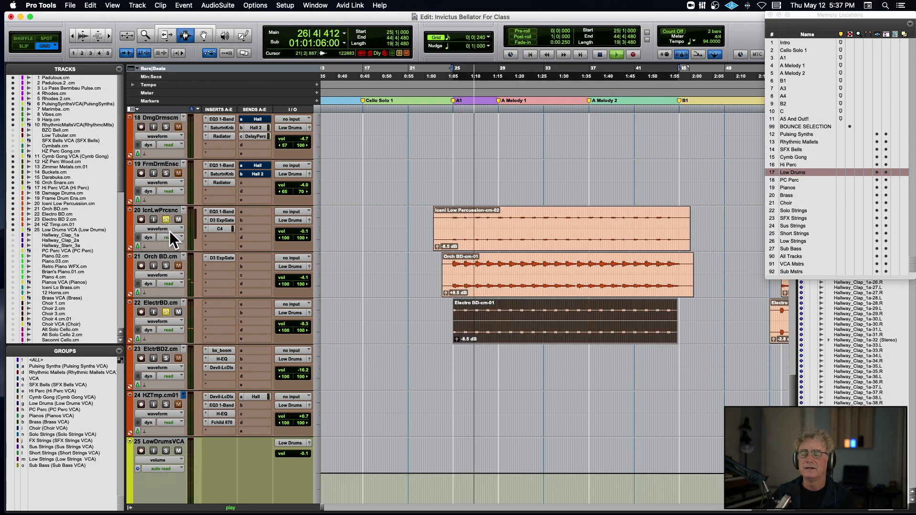
{"action": "double_click", "coordinate": [470, 226]}
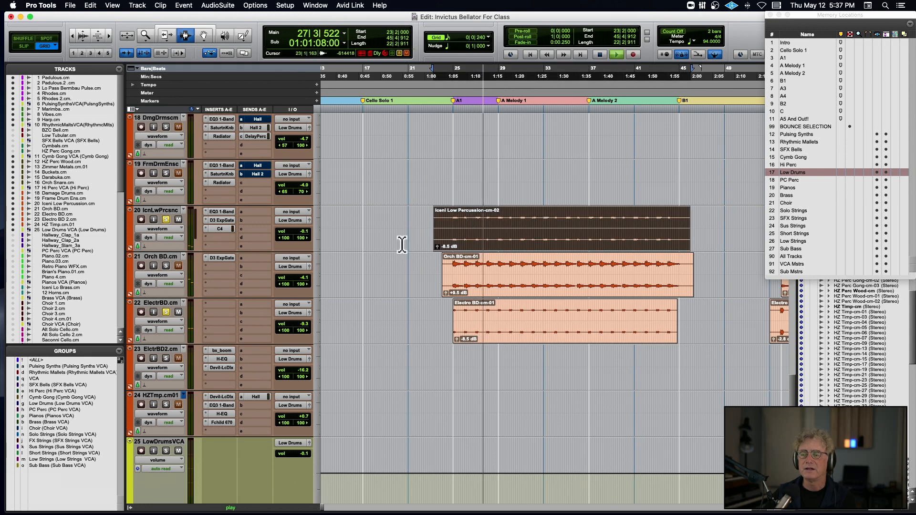
{"action": "left_click", "coordinate": [164, 266]}
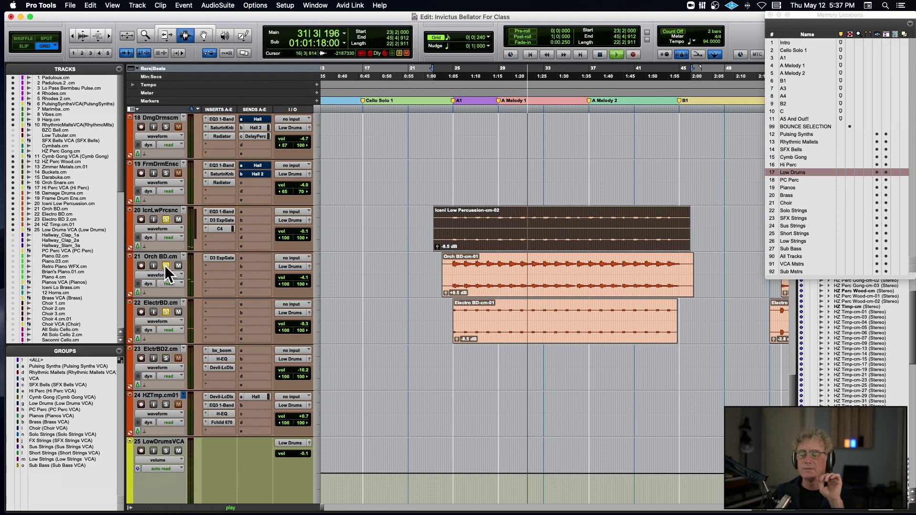
{"action": "left_click", "coordinate": [166, 265]}
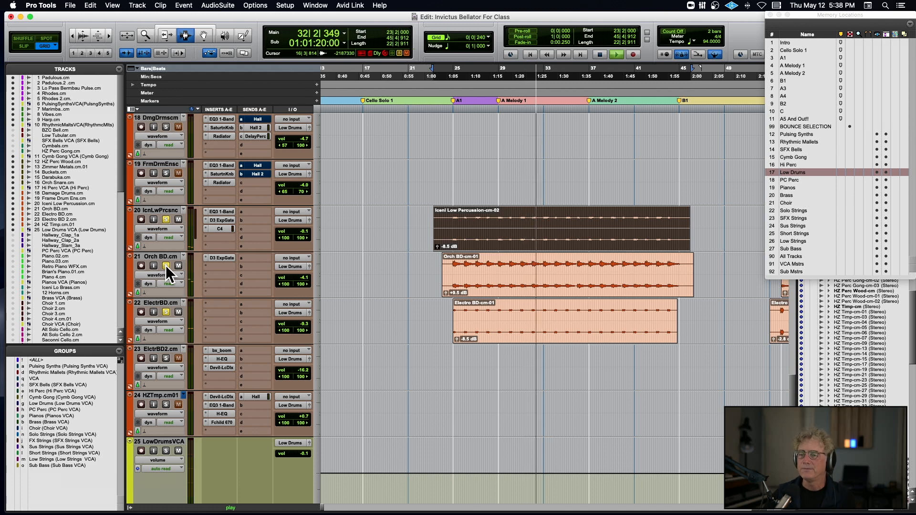
Step: Play the three soloed low drum tracks from just before A3, and select the Electro BD clip at bar 53
{"action": "key", "text": "space"}
{"action": "scroll", "coordinate": [353, 276], "scroll_direction": "right", "scroll_amount": 10}
{"action": "scroll", "coordinate": [396, 277], "scroll_direction": "right", "scroll_amount": 2}
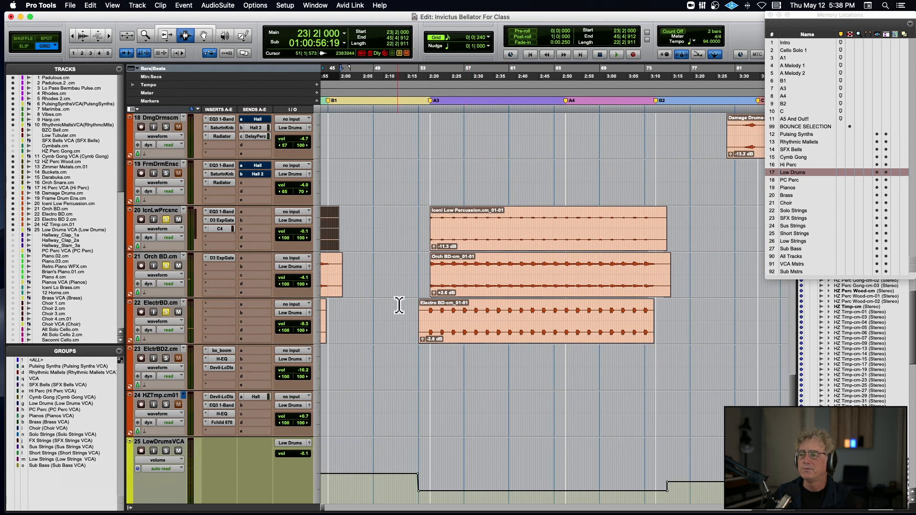
{"action": "left_click", "coordinate": [428, 308]}
{"action": "key", "text": "space"}
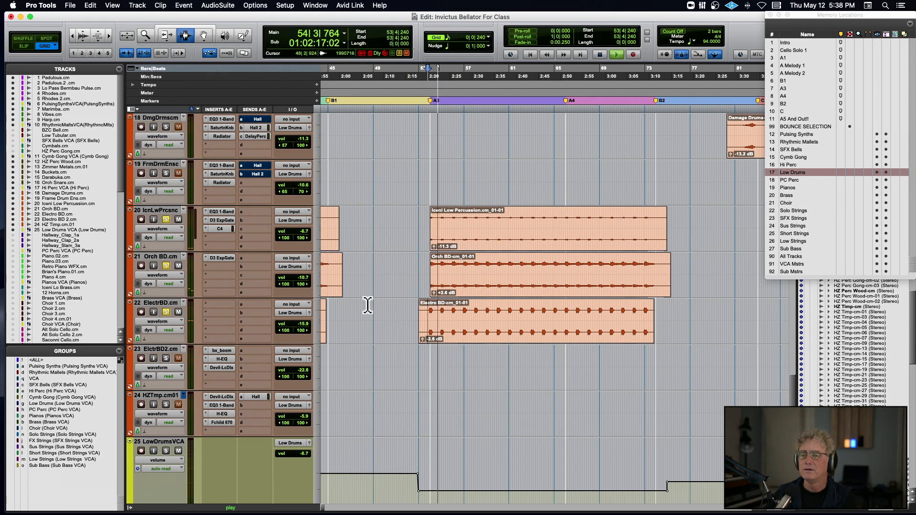
{"action": "double_click", "coordinate": [458, 319]}
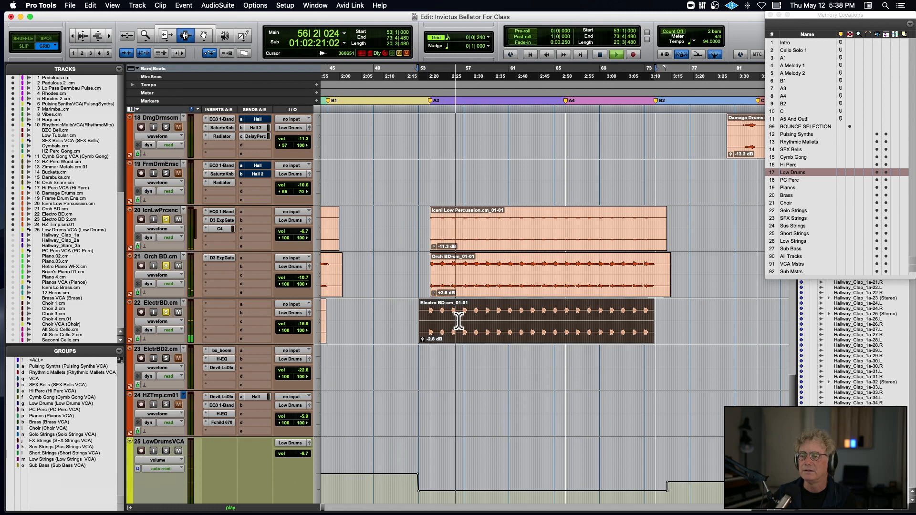
Step: Add the Rhythmic Mallets VCA and the Pulsing Synths VCA to the low drums solo during playback
{"action": "scroll", "coordinate": [199, 270], "scroll_direction": "up", "scroll_amount": 10}
{"action": "scroll", "coordinate": [200, 271], "scroll_direction": "up", "scroll_amount": 6}
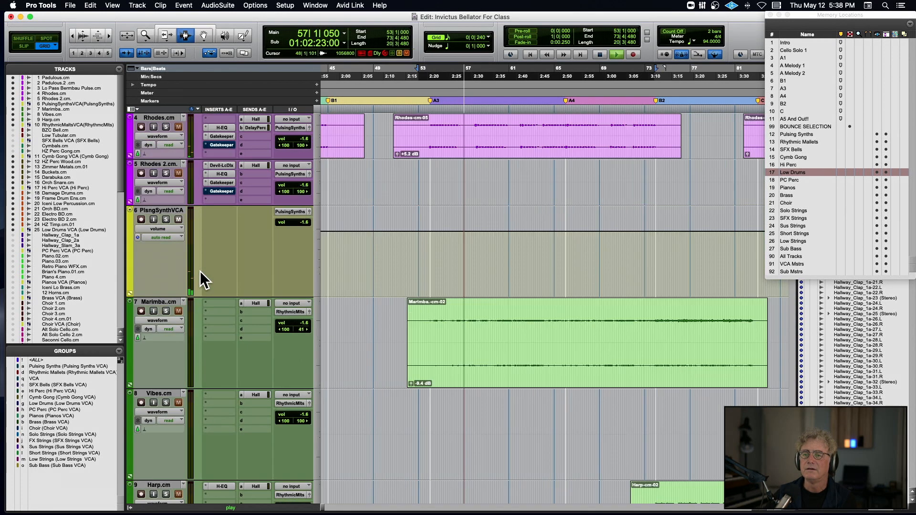
{"action": "scroll", "coordinate": [199, 271], "scroll_direction": "down", "scroll_amount": 5}
{"action": "scroll", "coordinate": [199, 271], "scroll_direction": "up", "scroll_amount": 2}
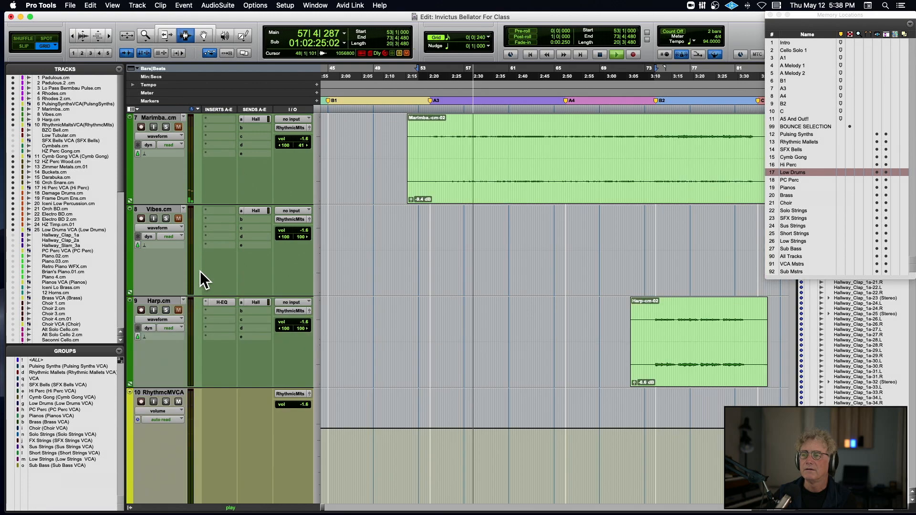
{"action": "left_click", "coordinate": [166, 401]}
{"action": "scroll", "coordinate": [195, 383], "scroll_direction": "up", "scroll_amount": 10}
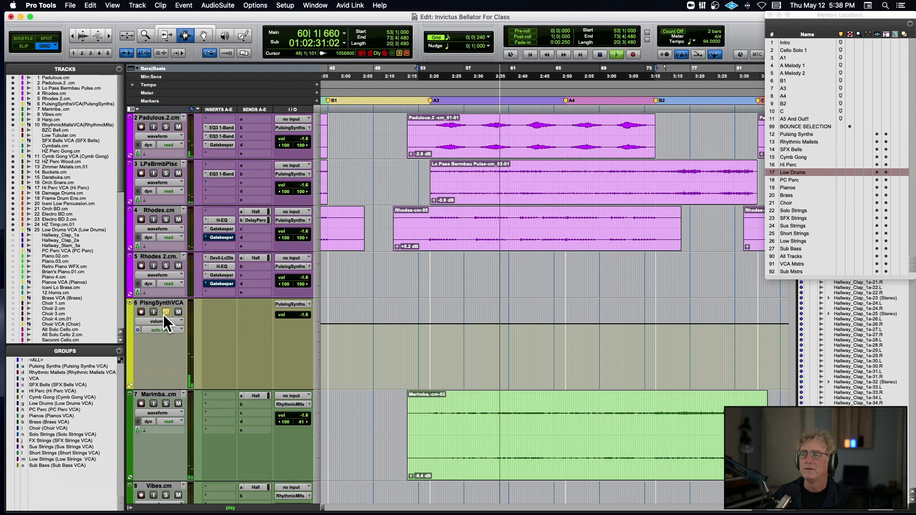
Step: Follow the mallet, high percussion and low drum clips from A3 towards A5 And Out!!, and stop playback
{"action": "scroll", "coordinate": [401, 309], "scroll_direction": "down", "scroll_amount": 4}
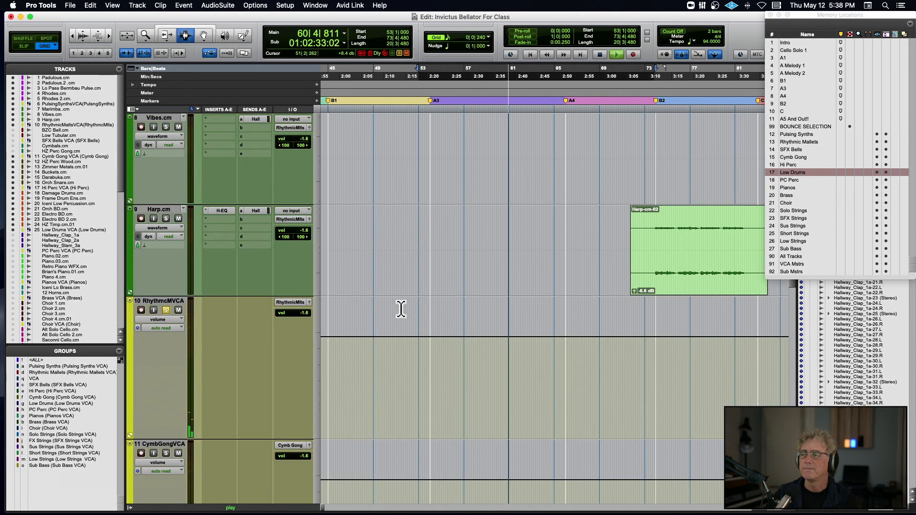
{"action": "scroll", "coordinate": [400, 309], "scroll_direction": "down", "scroll_amount": 10}
{"action": "scroll", "coordinate": [401, 309], "scroll_direction": "right", "scroll_amount": 3}
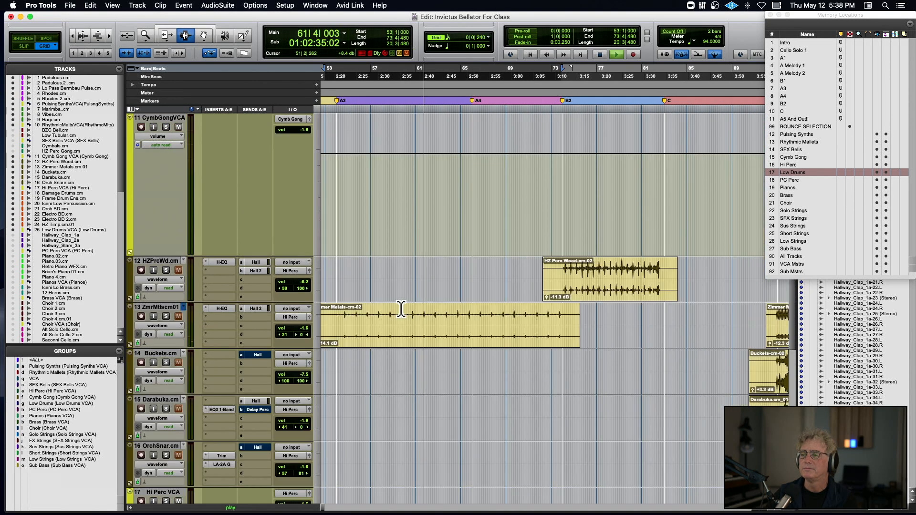
{"action": "scroll", "coordinate": [400, 309], "scroll_direction": "down", "scroll_amount": 4}
{"action": "scroll", "coordinate": [401, 309], "scroll_direction": "down", "scroll_amount": 6}
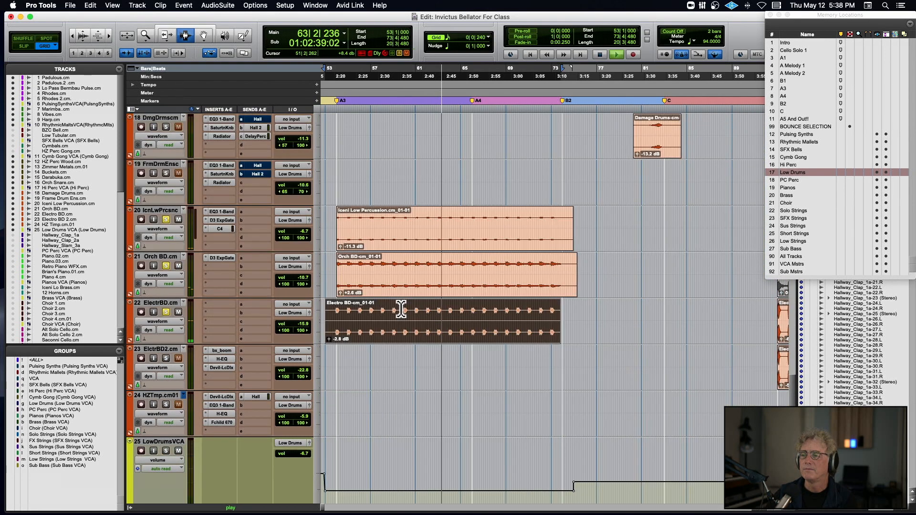
{"action": "scroll", "coordinate": [400, 309], "scroll_direction": "right", "scroll_amount": 4}
{"action": "scroll", "coordinate": [401, 309], "scroll_direction": "right", "scroll_amount": 4}
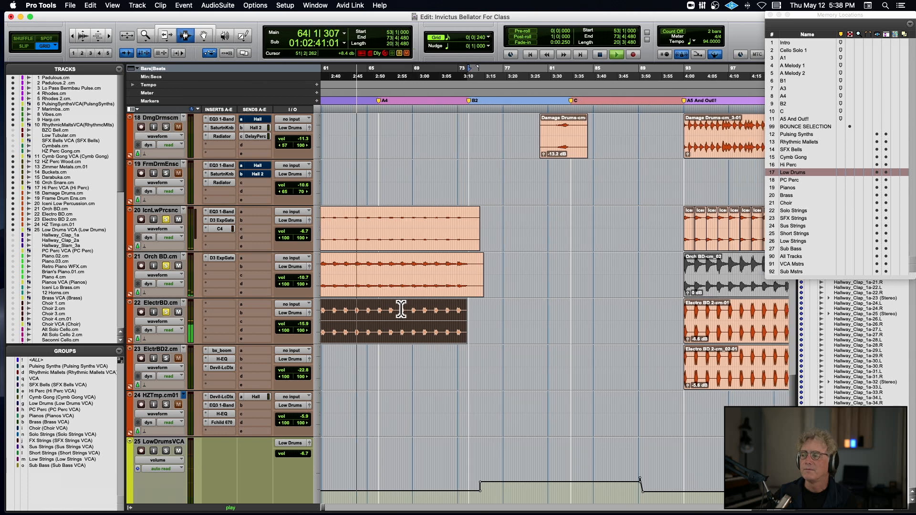
{"action": "key", "text": "space"}
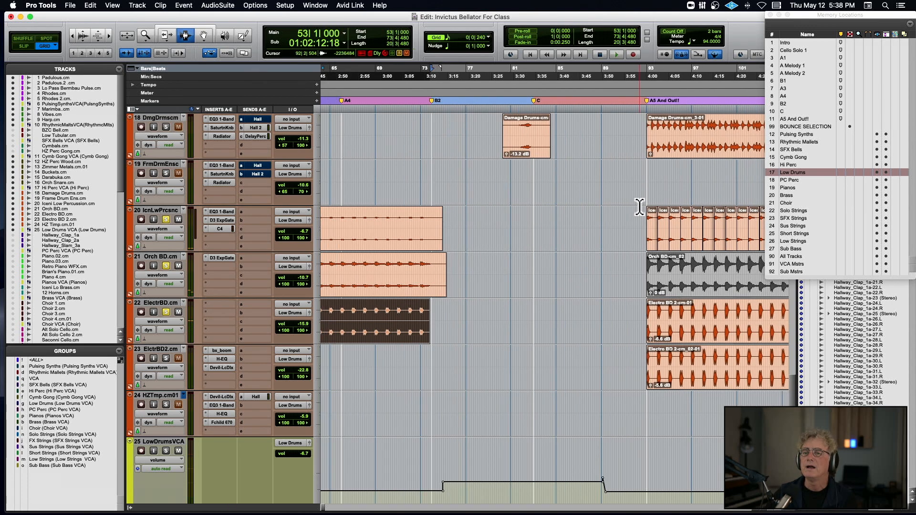
Step: Play from just before A5 And Out!! and take Electro BD and Orch BD out of solo
{"action": "left_click", "coordinate": [639, 206]}
{"action": "key", "text": "space"}
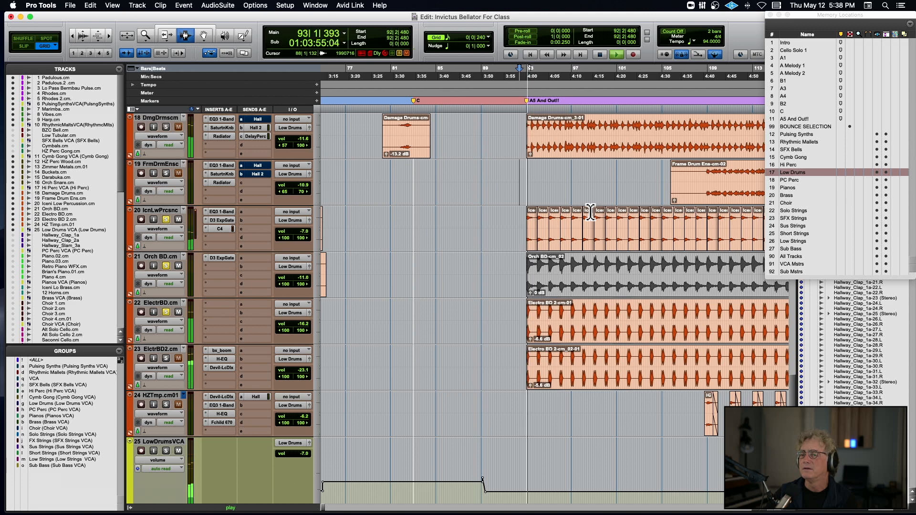
{"action": "left_click", "coordinate": [166, 311]}
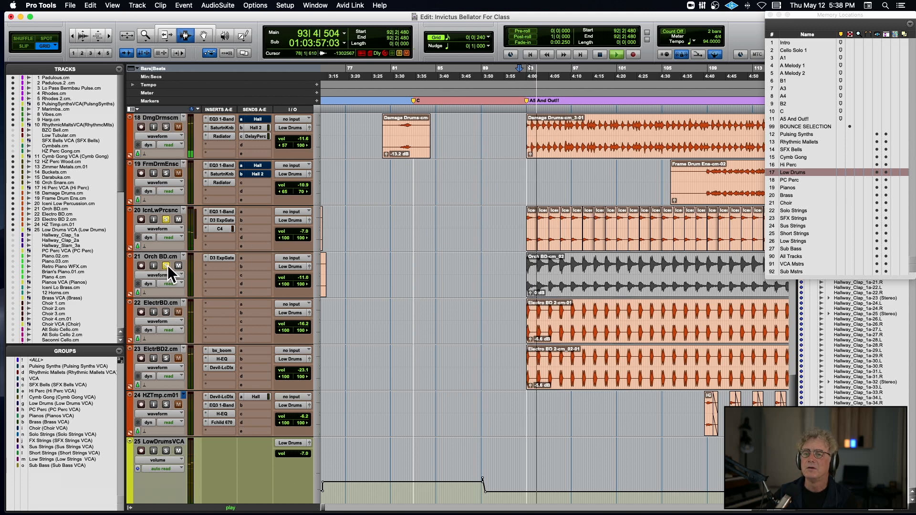
{"action": "left_click", "coordinate": [165, 265]}
Step: Listen to the Low Drums VCA in solo, replace it with Damage Drums alone, and stop playback
{"action": "left_click", "coordinate": [166, 451]}
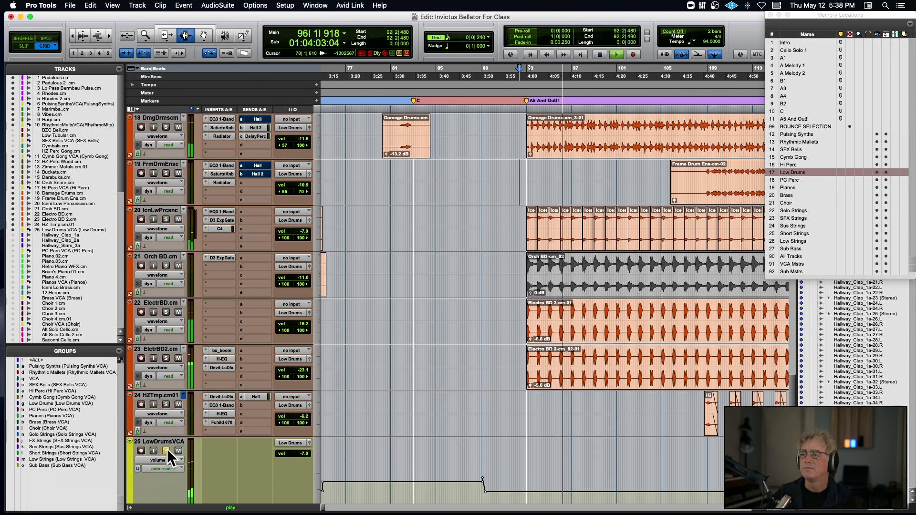
{"action": "left_click", "coordinate": [165, 451]}
{"action": "left_click", "coordinate": [164, 126]}
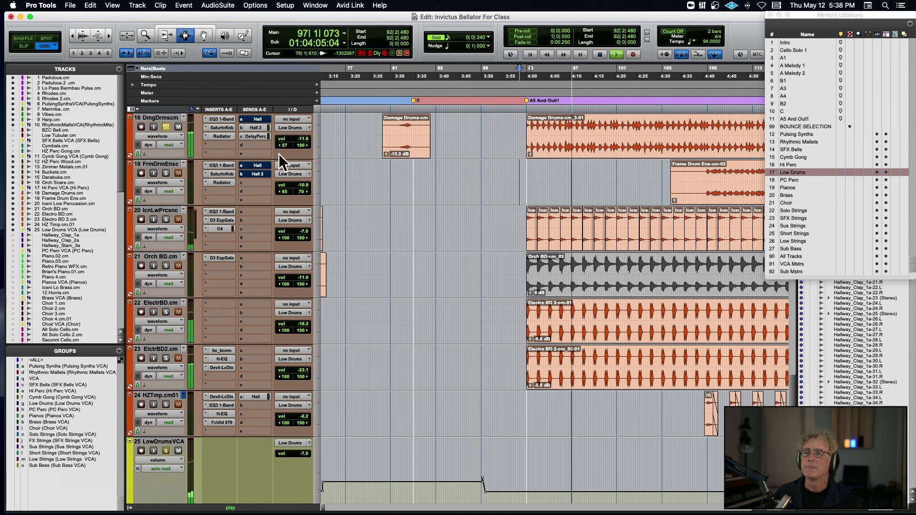
{"action": "scroll", "coordinate": [278, 154], "scroll_direction": "up", "scroll_amount": 3}
{"action": "key", "text": "space"}
Step: Check the synth and mallet VCA solos, replay from bar 92, and select the Damage Drums clip at A5 And Out!!
{"action": "scroll", "coordinate": [186, 145], "scroll_direction": "up", "scroll_amount": 5}
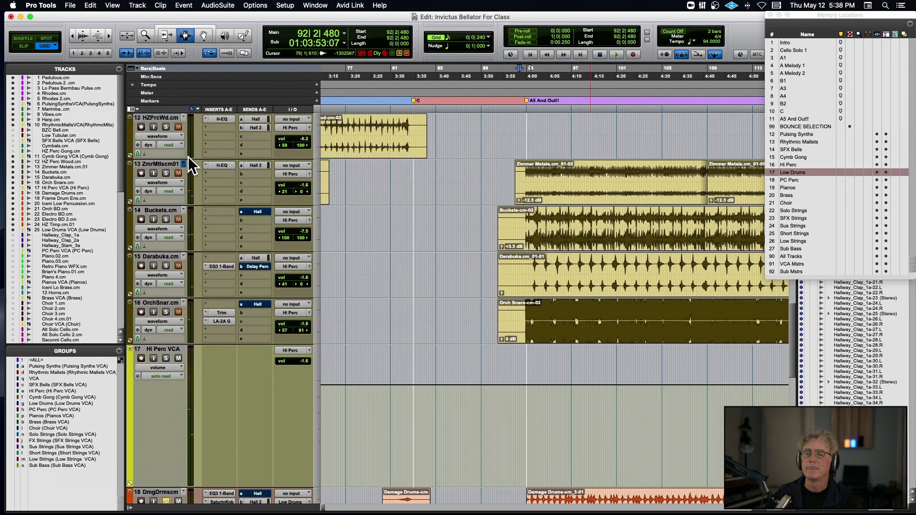
{"action": "scroll", "coordinate": [167, 356], "scroll_direction": "up", "scroll_amount": 5}
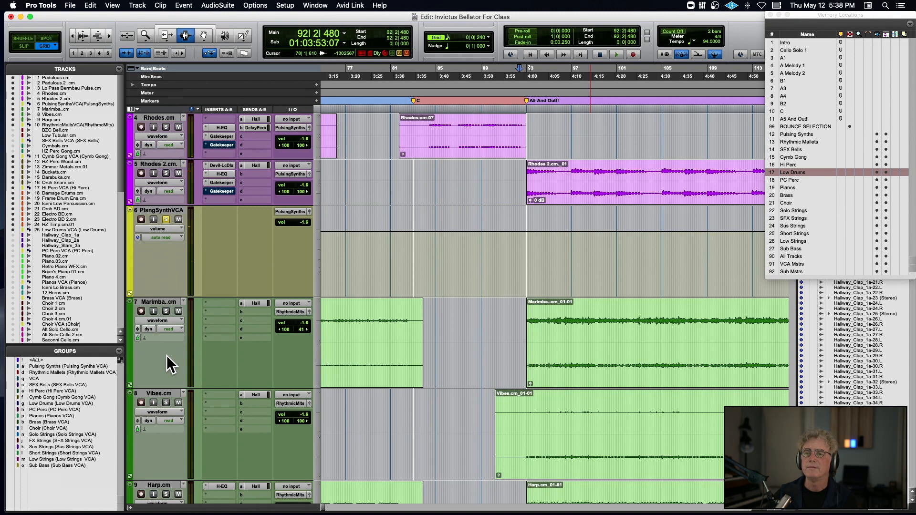
{"action": "scroll", "coordinate": [256, 252], "scroll_direction": "down", "scroll_amount": 5}
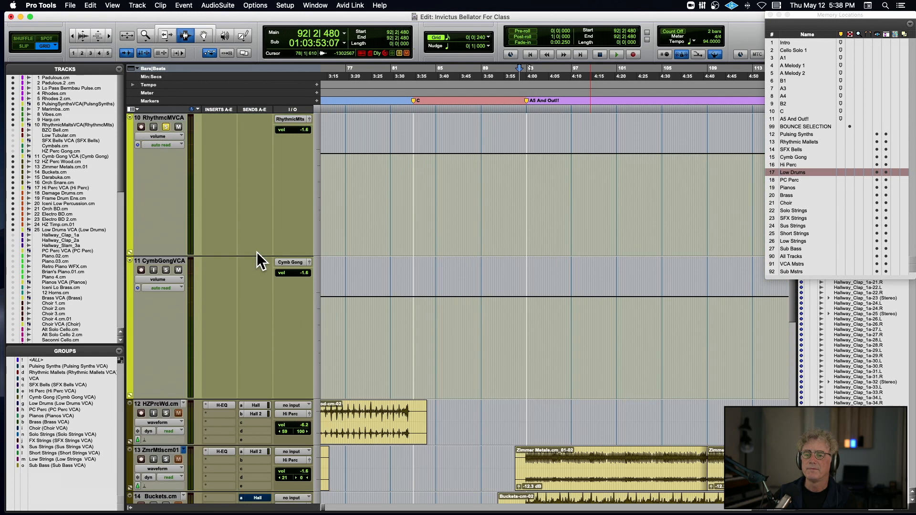
{"action": "scroll", "coordinate": [341, 225], "scroll_direction": "down", "scroll_amount": 5}
{"action": "key", "text": "space"}
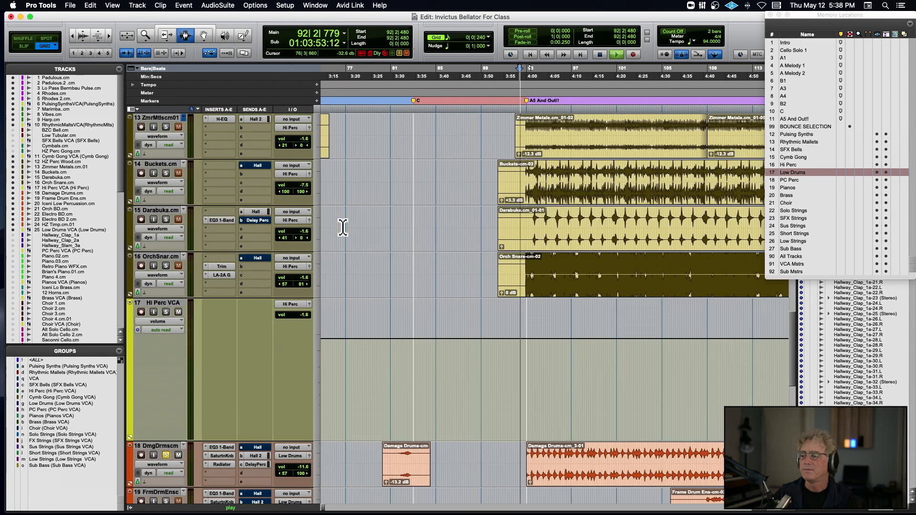
{"action": "scroll", "coordinate": [342, 228], "scroll_direction": "down", "scroll_amount": 2}
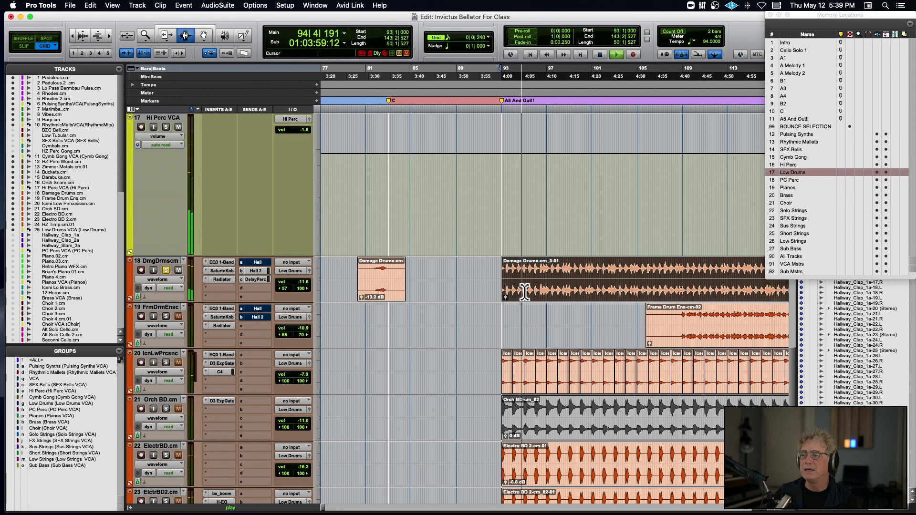
Step: Add Iceni Low Percussion to the solo, take Damage Drums out of it, and stop playback
{"action": "left_click", "coordinate": [166, 362]}
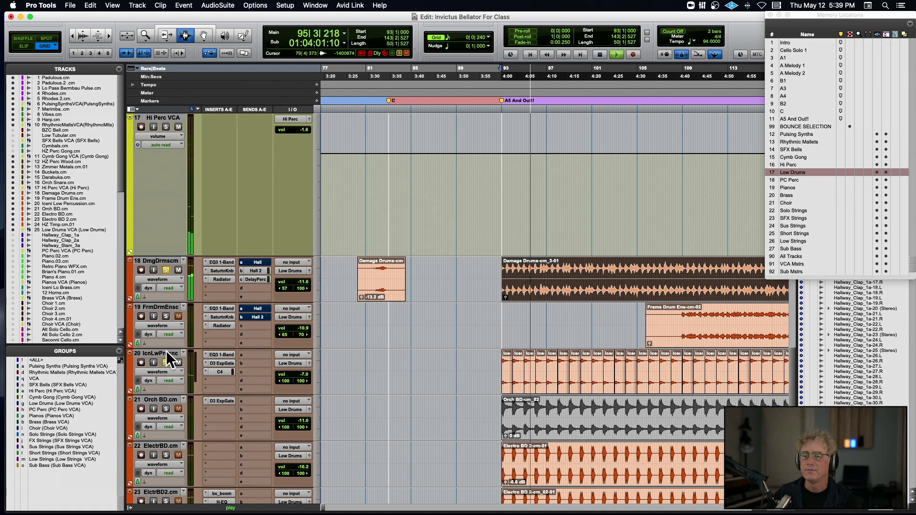
{"action": "left_click", "coordinate": [165, 268]}
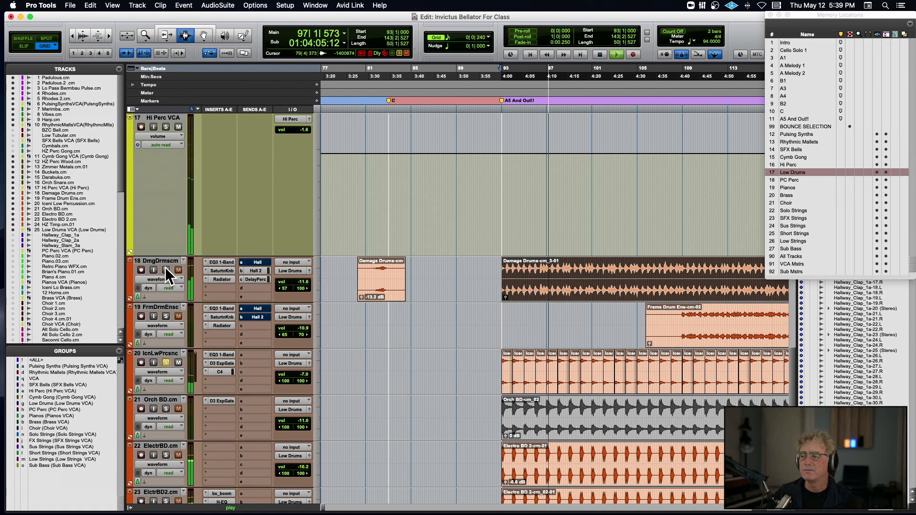
{"action": "key", "text": "space"}
Step: Zoom in on bar 93, select the first Iceni Low Percussion clip, and listen to its opening hits
{"action": "key", "text": "super+bracketright"}
{"action": "key", "text": "super+bracketright"}
{"action": "key", "text": "super+bracketright"}
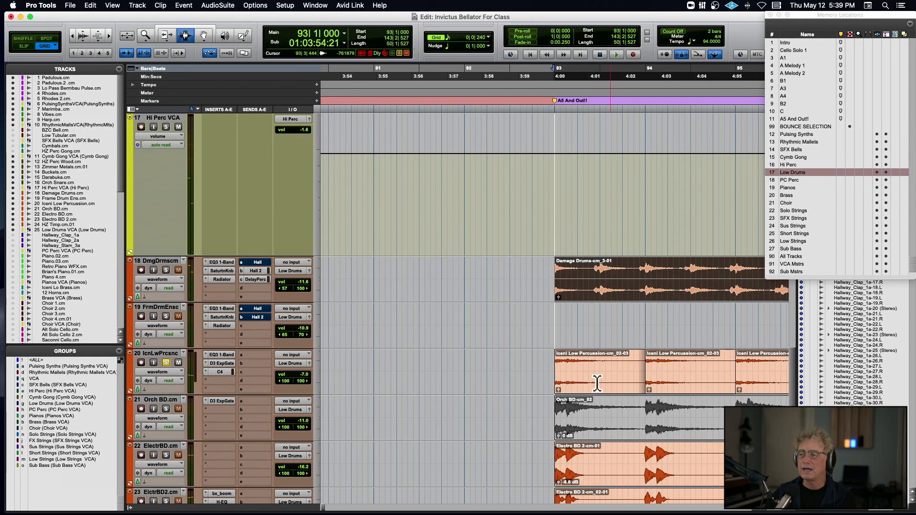
{"action": "double_click", "coordinate": [572, 375]}
{"action": "key", "text": "space"}
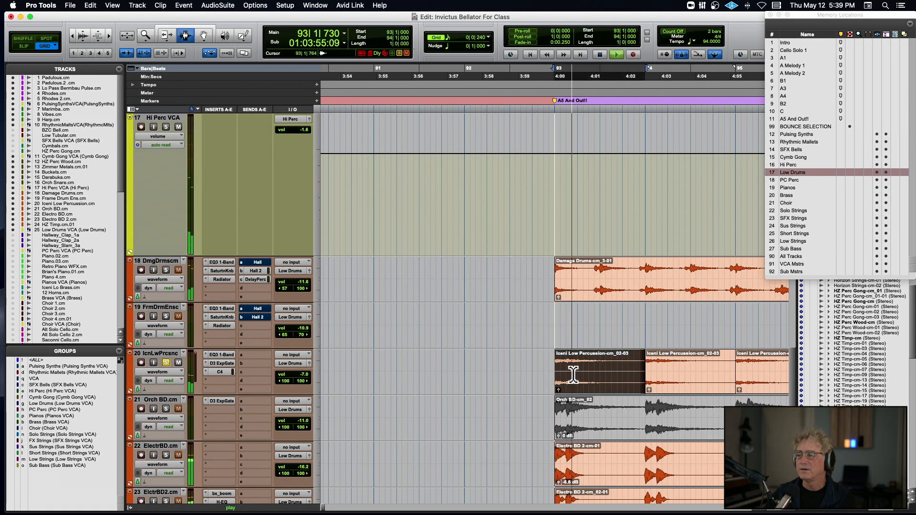
{"action": "key", "text": "space"}
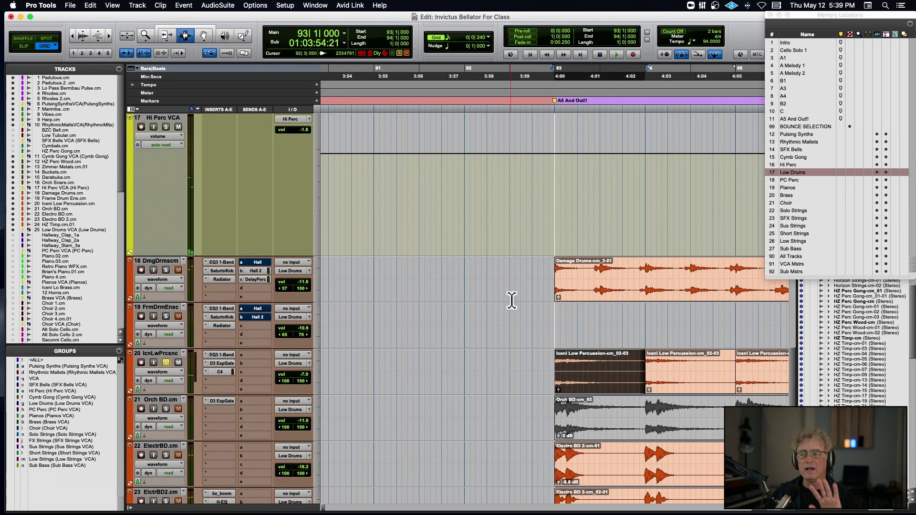
Step: Set the playback start just before bar 93 and put Damage Drums back in solo with Iceni Low Percussion
{"action": "left_click", "coordinate": [538, 271]}
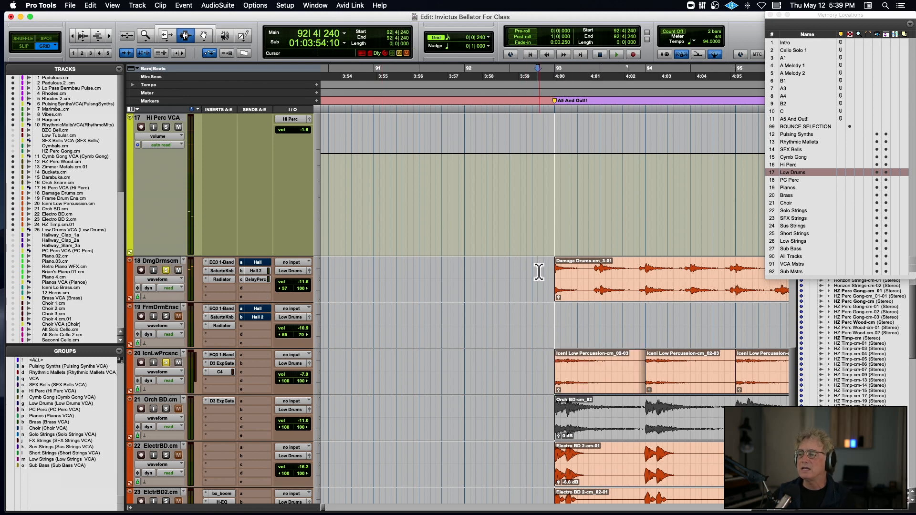
Step: Play the soloed low drums from just before the A5 And Out!! section, with ElctrBD2.cm included in the solo
{"action": "key", "text": "space"}
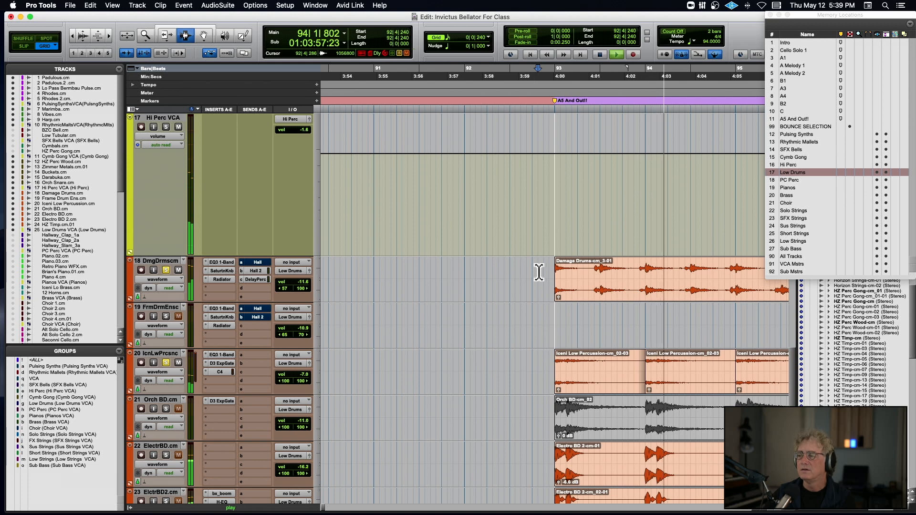
{"action": "key", "text": "space"}
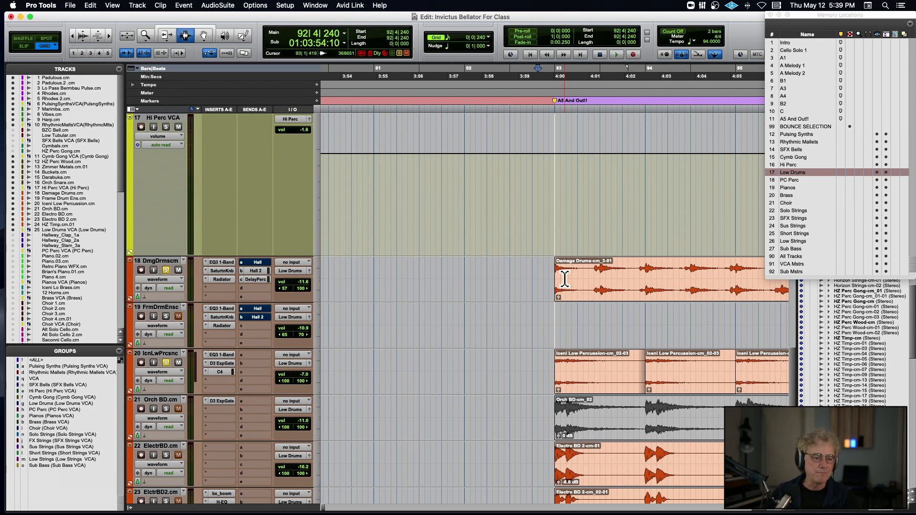
{"action": "scroll", "coordinate": [564, 279], "scroll_direction": "down", "scroll_amount": 4}
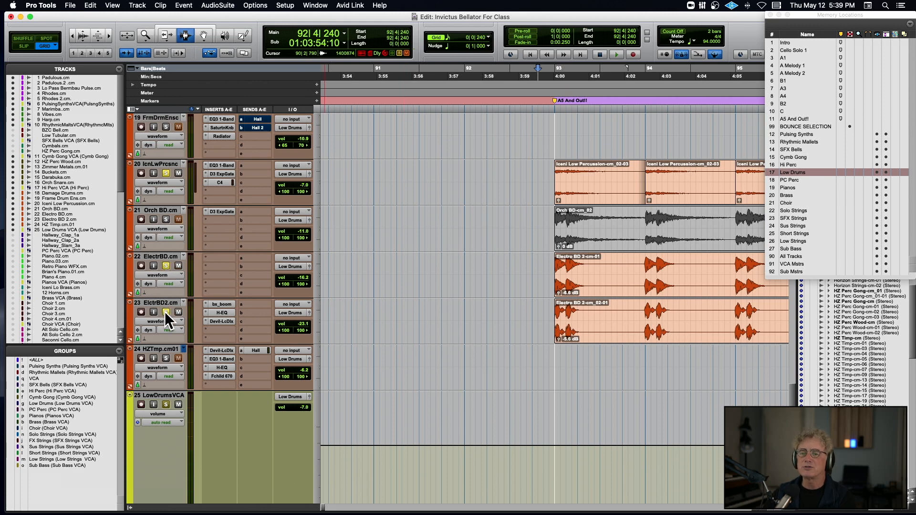
{"action": "key", "text": "space"}
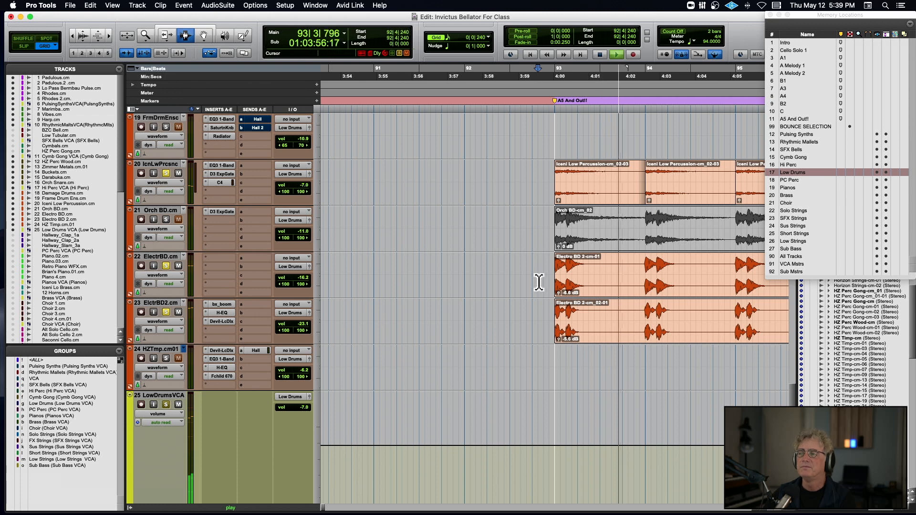
Step: Add the Orch Snare, Darabuka, Buckets and Zimmer Metals tracks to the solo during playback, and stop after listening
{"action": "scroll", "coordinate": [538, 282], "scroll_direction": "up", "scroll_amount": 4}
{"action": "scroll", "coordinate": [539, 282], "scroll_direction": "up", "scroll_amount": 3}
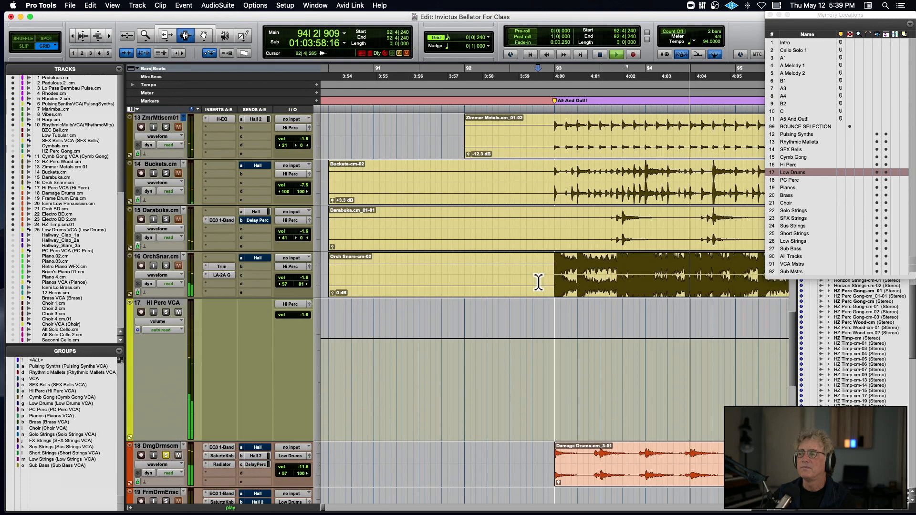
{"action": "left_click", "coordinate": [165, 312]}
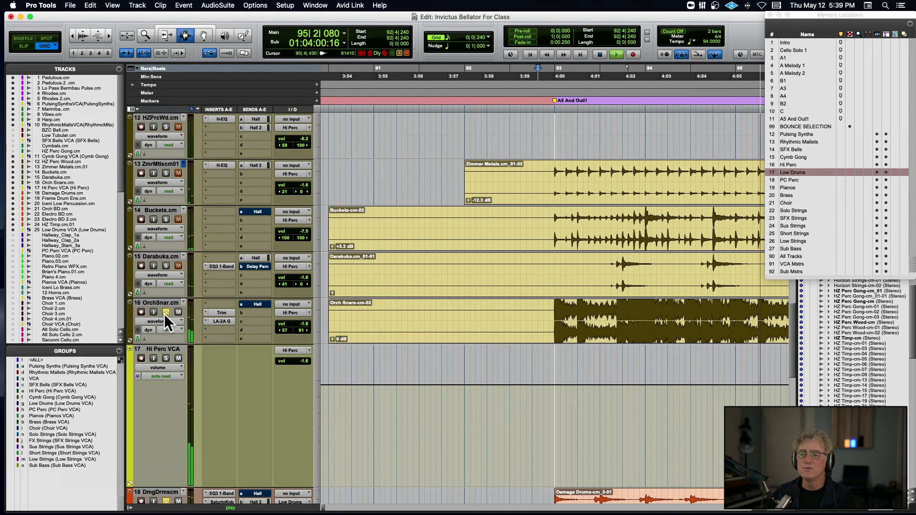
{"action": "left_click", "coordinate": [166, 266]}
{"action": "scroll", "coordinate": [174, 222], "scroll_direction": "down", "scroll_amount": 5}
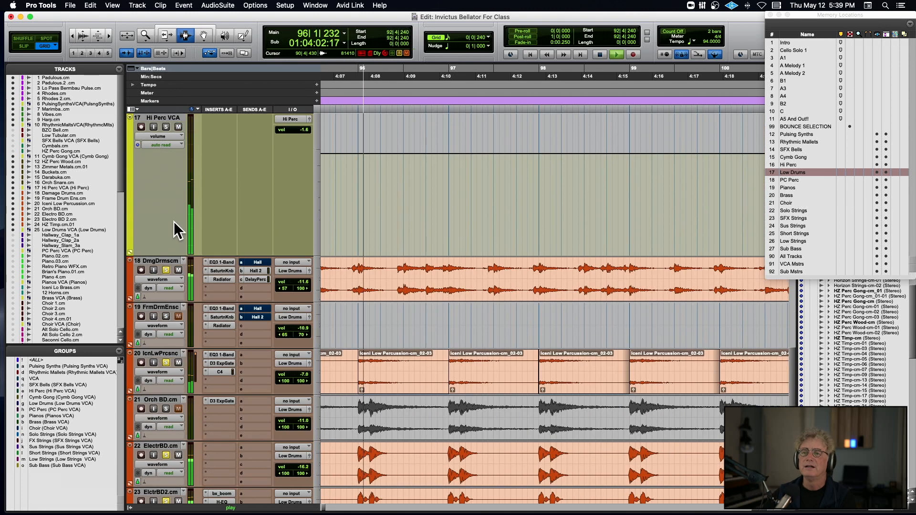
{"action": "scroll", "coordinate": [175, 228], "scroll_direction": "up", "scroll_amount": 4}
{"action": "left_click", "coordinate": [165, 173]}
{"action": "left_click", "coordinate": [166, 127]}
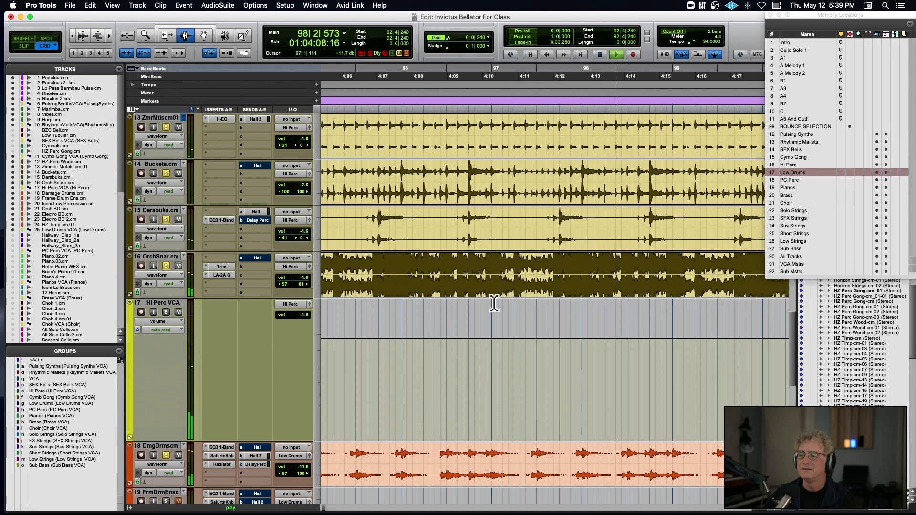
{"action": "scroll", "coordinate": [494, 303], "scroll_direction": "down", "scroll_amount": 4}
{"action": "key", "text": "space"}
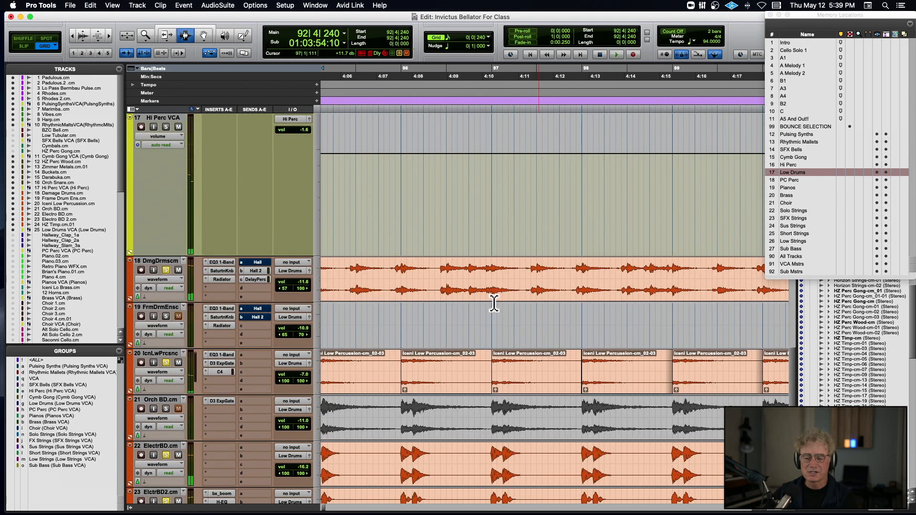
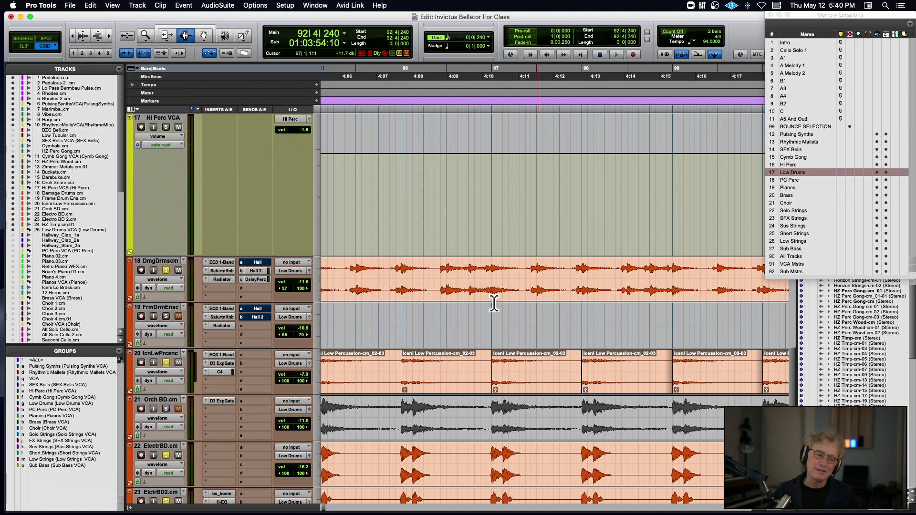
Step: Replay the soloed percussion from the start of the A5 And Out!! section, and clear the track solos
{"action": "scroll", "coordinate": [493, 304], "scroll_direction": "left", "scroll_amount": 5}
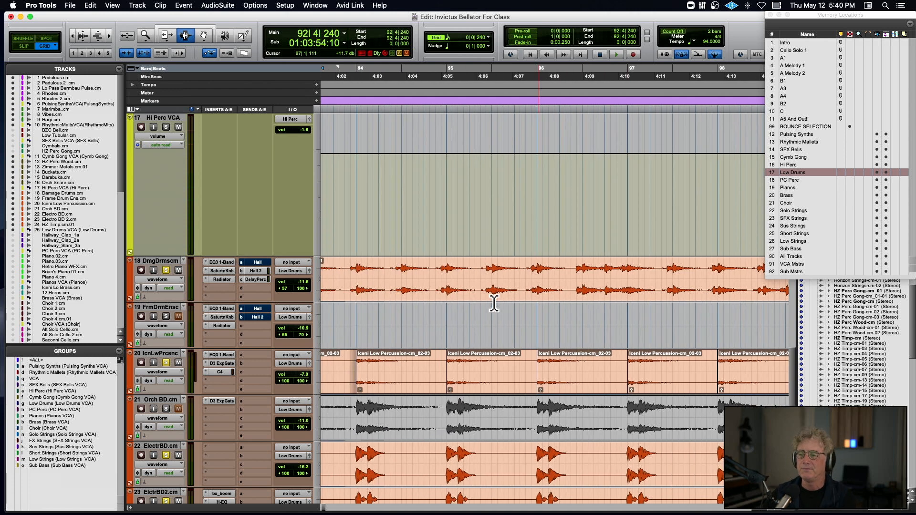
{"action": "key", "text": "space"}
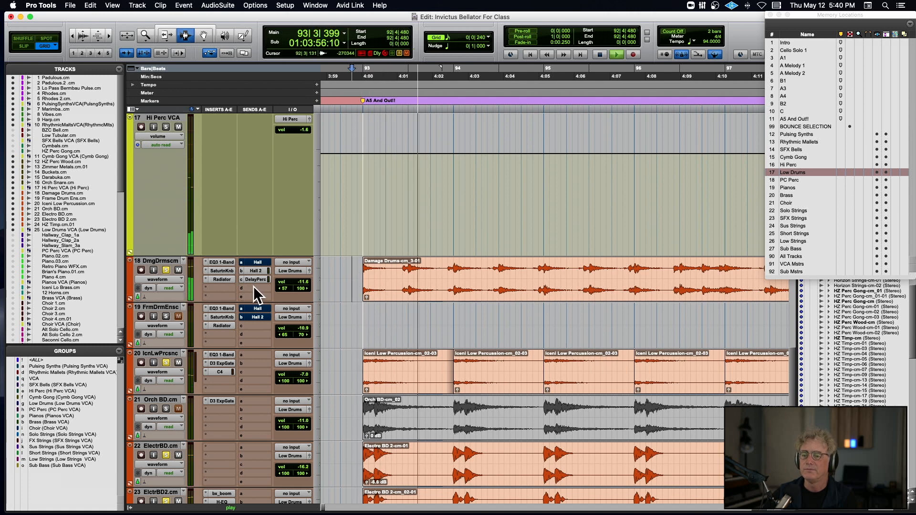
{"action": "scroll", "coordinate": [253, 286], "scroll_direction": "down", "scroll_amount": 6}
{"action": "left_click", "coordinate": [166, 234]}
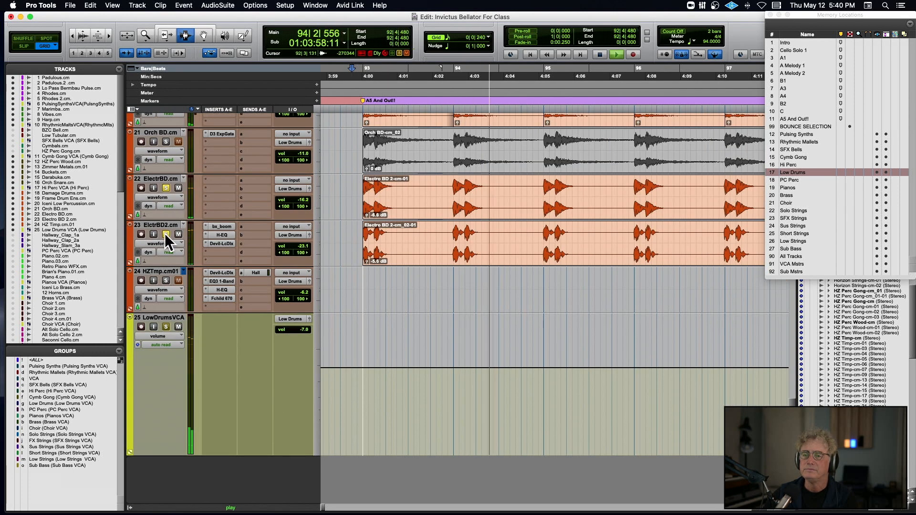
{"action": "key", "text": "space"}
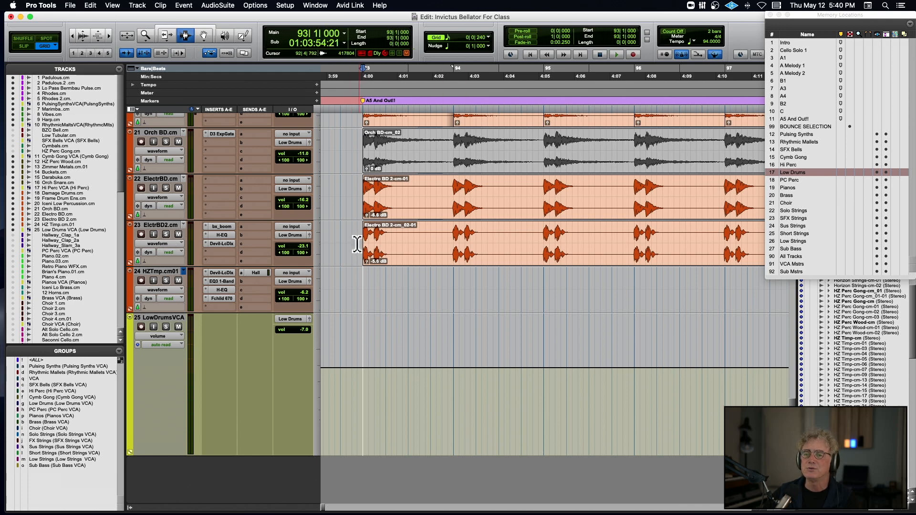
Step: Solo the Low Drums VCA and play it briefly from bar 93
{"action": "left_click", "coordinate": [166, 326]}
{"action": "key", "text": "space"}
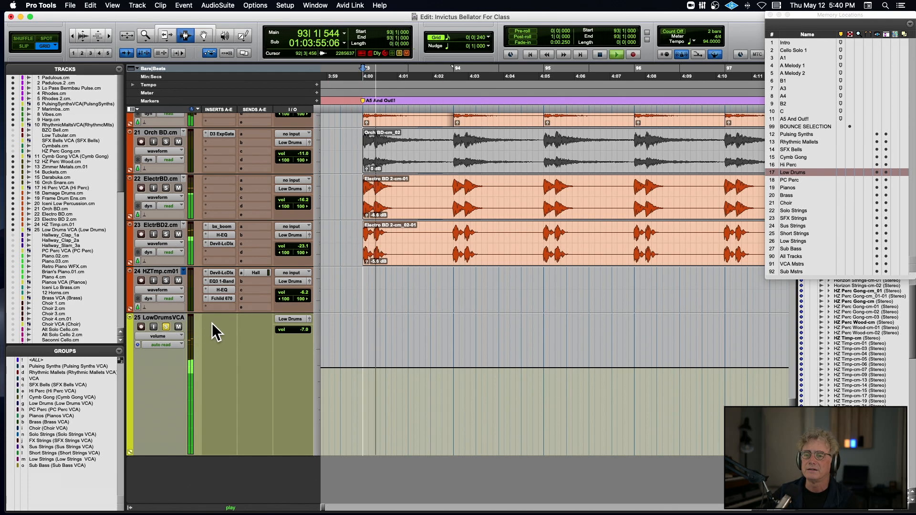
{"action": "scroll", "coordinate": [230, 319], "scroll_direction": "up", "scroll_amount": 3}
{"action": "scroll", "coordinate": [230, 319], "scroll_direction": "up", "scroll_amount": 4}
{"action": "key", "text": "space"}
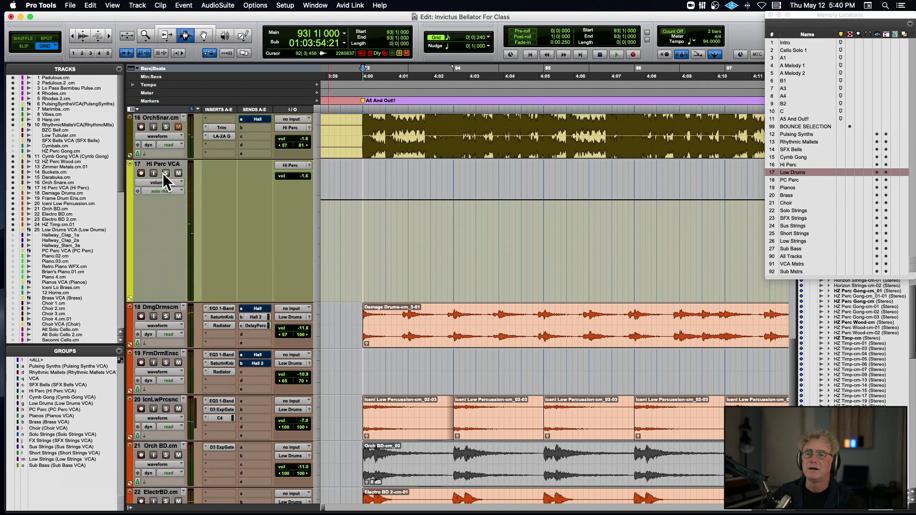
Step: Play from bar 93 and add the Rhythmic Mallets and Pulsing Synths VCAs to the solo, listening through the section
{"action": "key", "text": "space"}
{"action": "scroll", "coordinate": [288, 212], "scroll_direction": "up", "scroll_amount": 6}
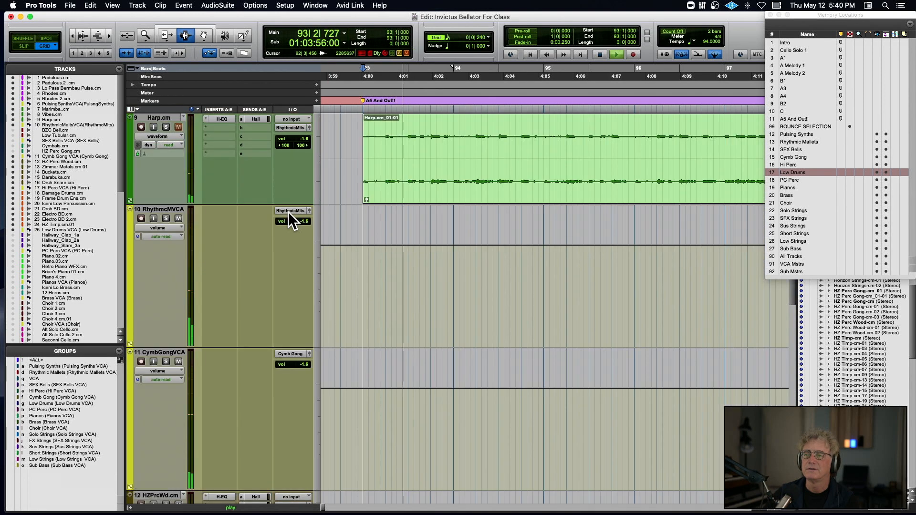
{"action": "scroll", "coordinate": [288, 212], "scroll_direction": "up", "scroll_amount": 2}
{"action": "left_click", "coordinate": [166, 310]}
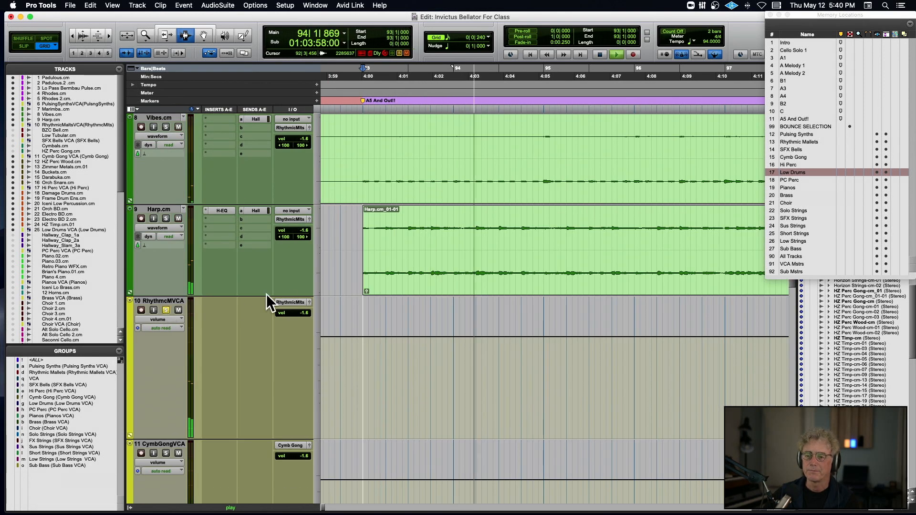
{"action": "scroll", "coordinate": [325, 283], "scroll_direction": "up", "scroll_amount": 8}
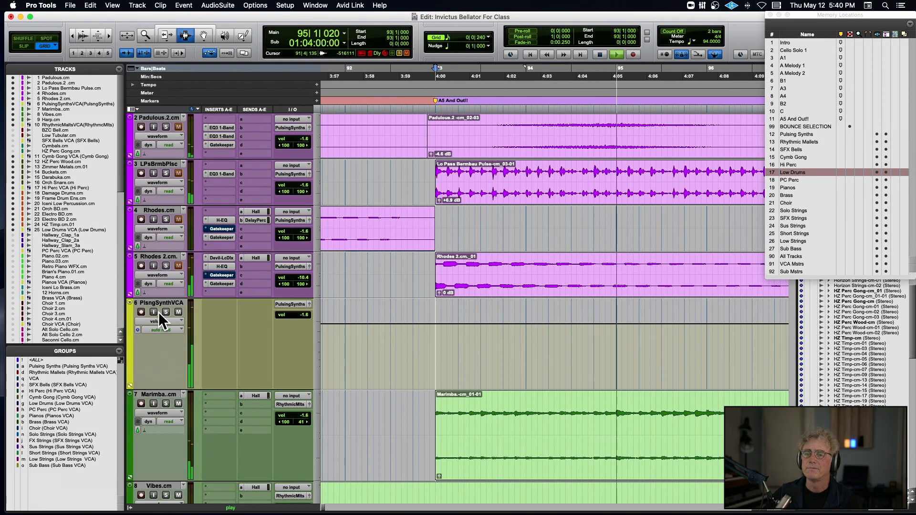
{"action": "left_click", "coordinate": [166, 311]}
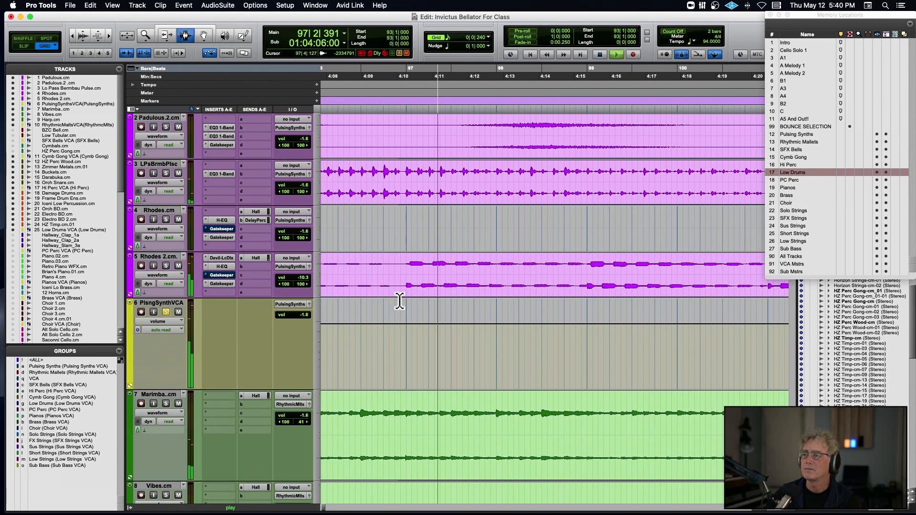
{"action": "key", "text": "super+bracketleft"}
{"action": "key", "text": "super+bracketleft"}
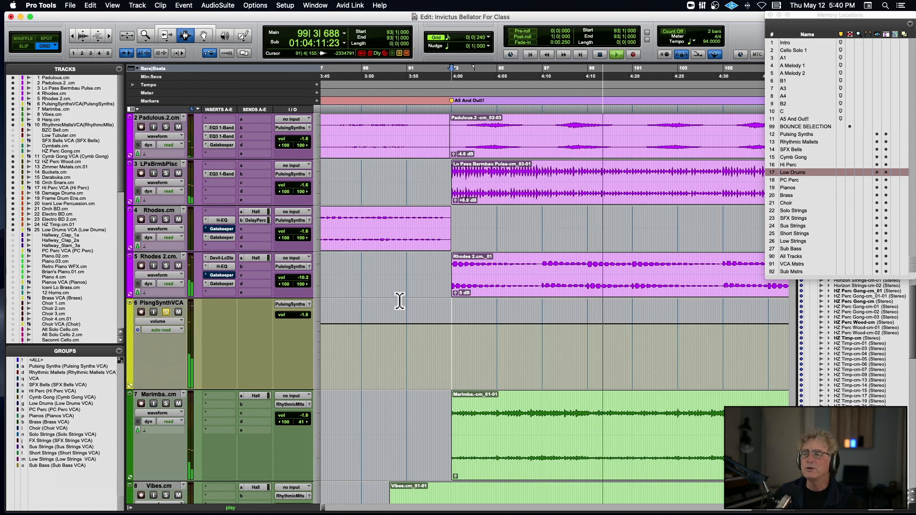
{"action": "key", "text": "space"}
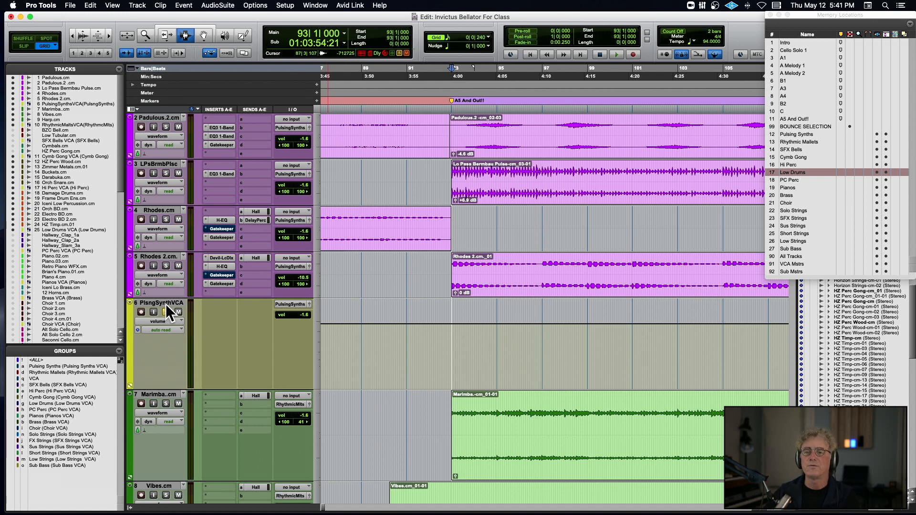
Step: Solo only the Rhodes 2 track and listen to it from the start of the A5 And Out!! section
{"action": "left_click", "coordinate": [166, 266]}
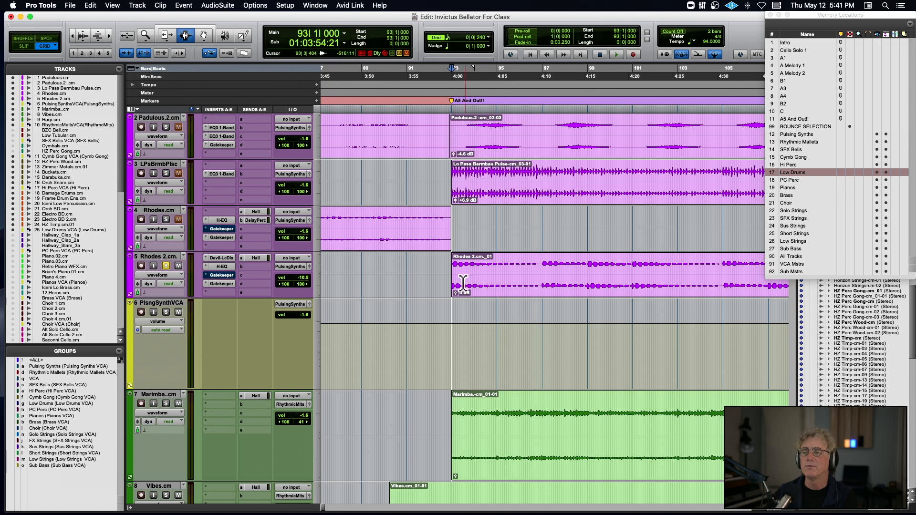
{"action": "key", "text": "space"}
{"action": "key", "text": "space"}
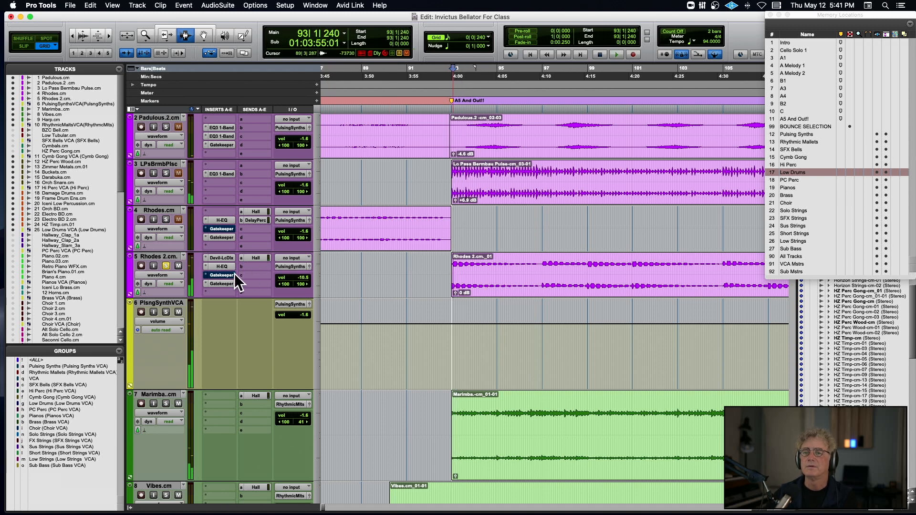
{"action": "left_click", "coordinate": [165, 266]}
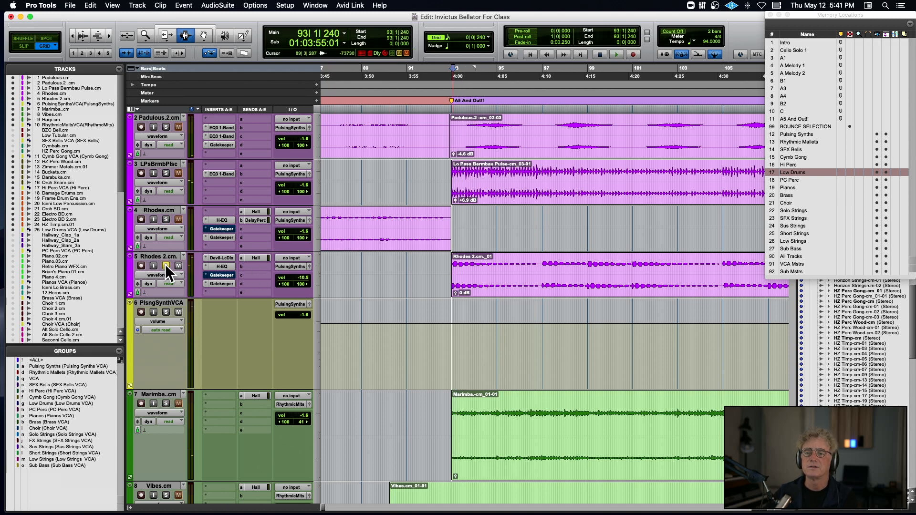
{"action": "key", "text": "space"}
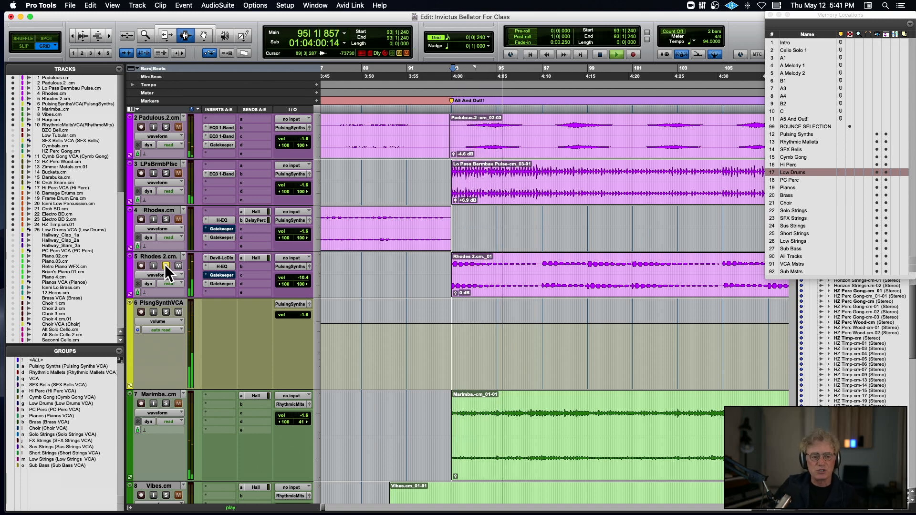
{"action": "key", "text": "space"}
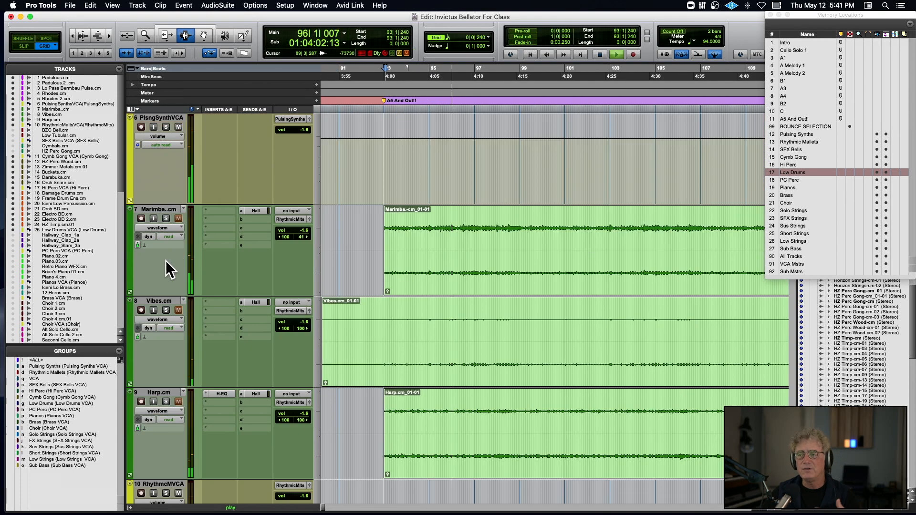
Step: Add the Lo Pass Bermbau Pulse track to the Rhodes 2 solo and restart playback from bar 93
{"action": "scroll", "coordinate": [165, 261], "scroll_direction": "up", "scroll_amount": 1}
{"action": "left_click", "coordinate": [165, 218]}
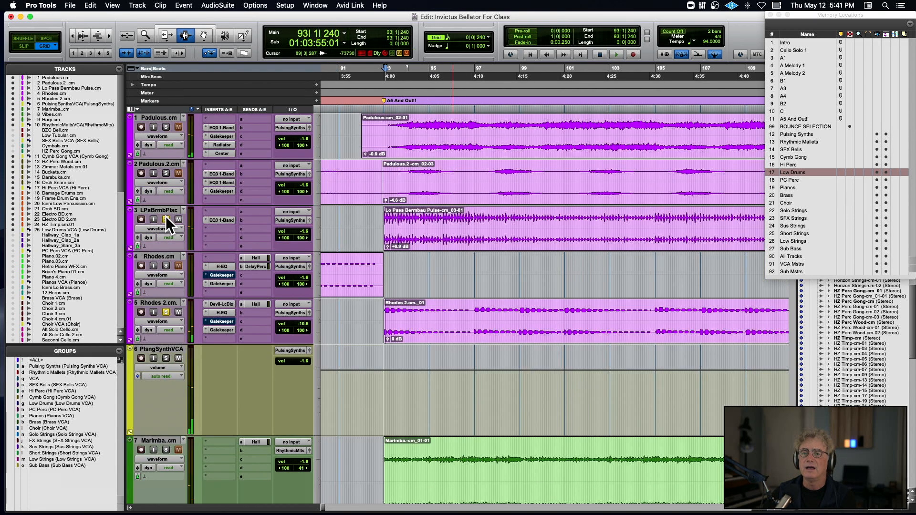
{"action": "key", "text": "space"}
Step: Add the ElectrBD.cm and ElctrBD2.cm bass drums to the solo during playback, and stop after listening
{"action": "scroll", "coordinate": [236, 245], "scroll_direction": "down", "scroll_amount": 6}
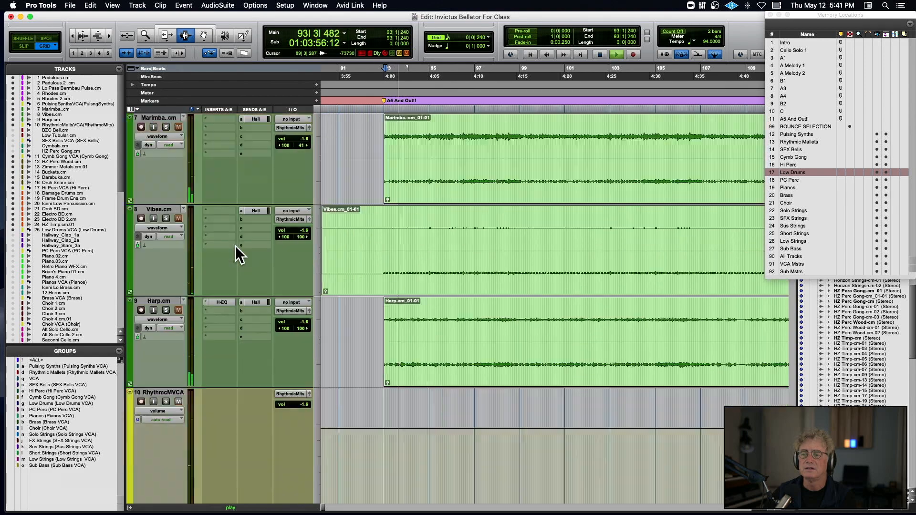
{"action": "scroll", "coordinate": [215, 227], "scroll_direction": "down", "scroll_amount": 10}
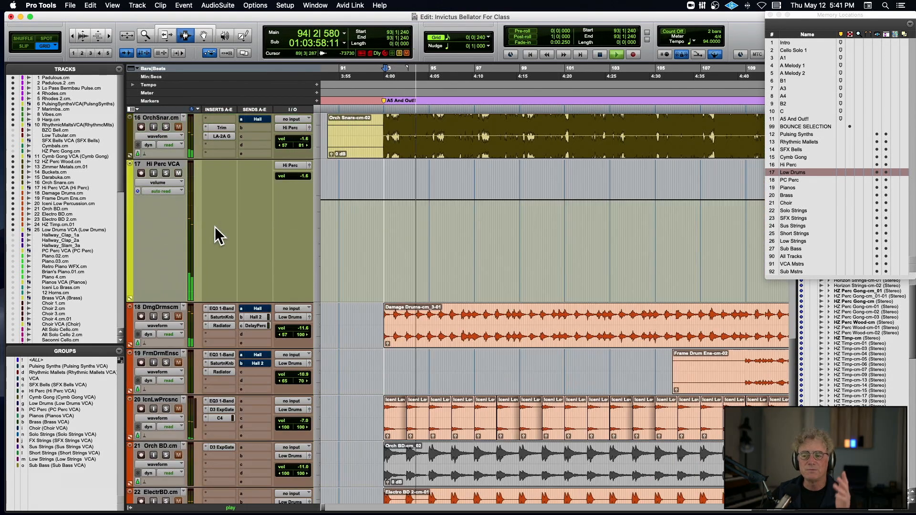
{"action": "left_click", "coordinate": [165, 265]}
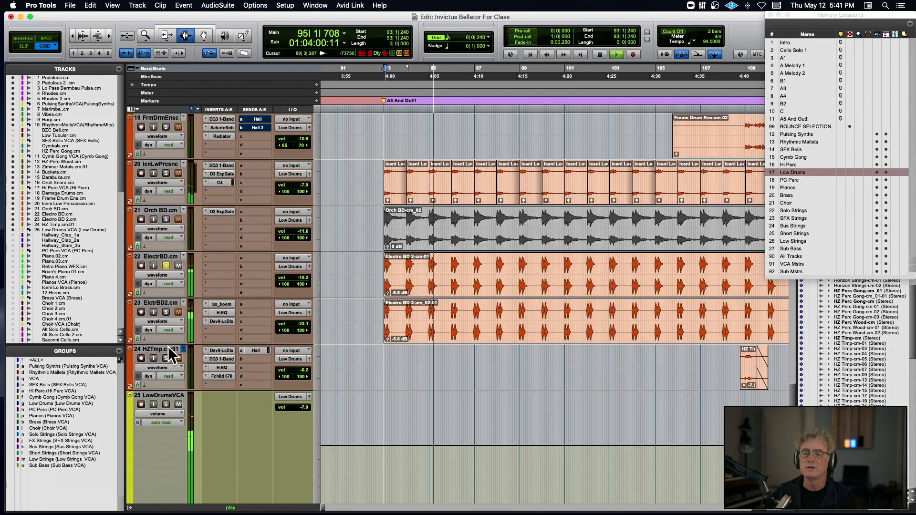
{"action": "left_click", "coordinate": [165, 313]}
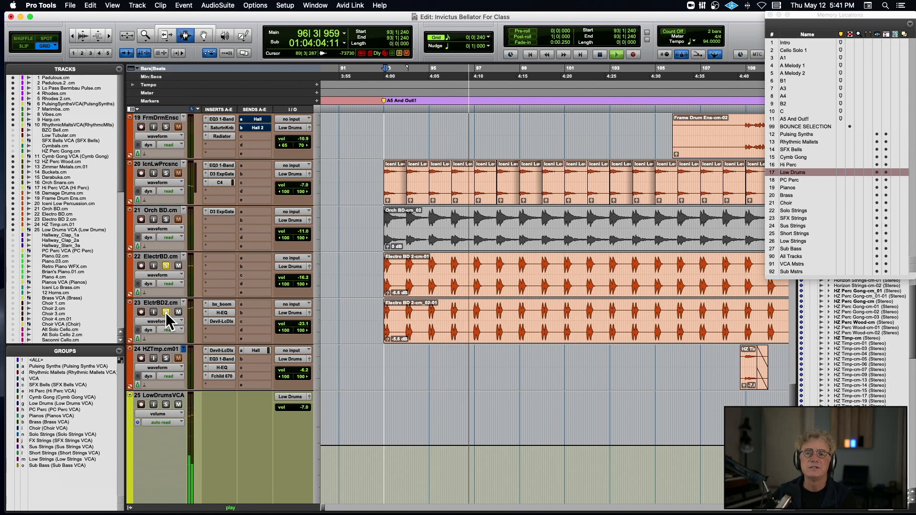
{"action": "scroll", "coordinate": [165, 313], "scroll_direction": "up", "scroll_amount": 3}
{"action": "scroll", "coordinate": [165, 313], "scroll_direction": "up", "scroll_amount": 4}
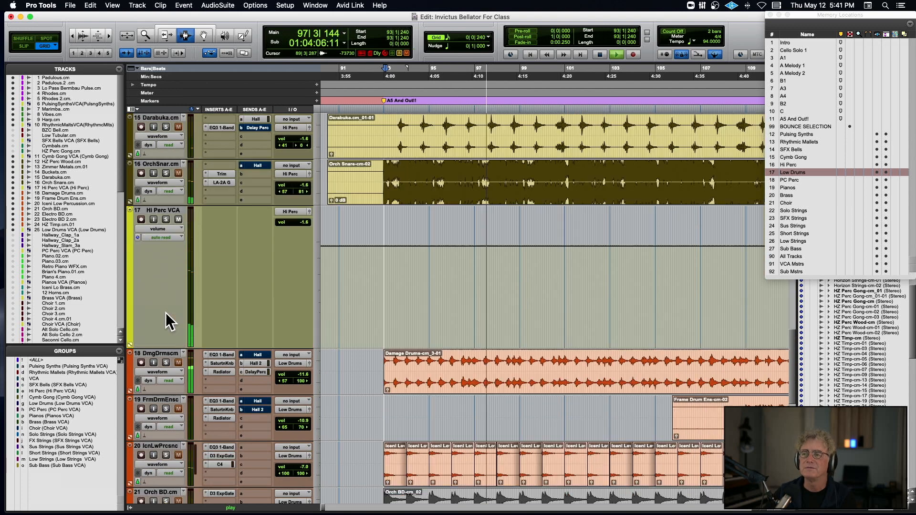
{"action": "key", "text": "space"}
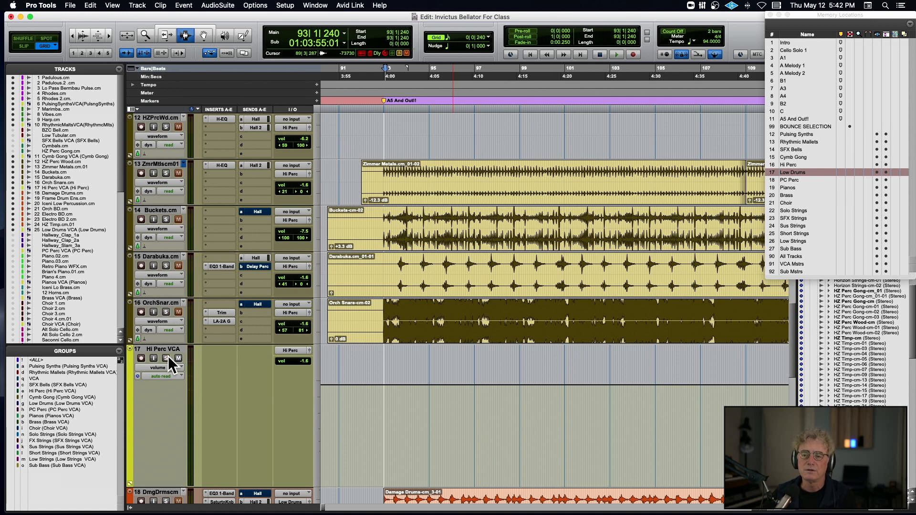
Step: Recall the PC Perc memory location to show only the hallway clap and slam tracks with their VCA
{"action": "left_click", "coordinate": [794, 180]}
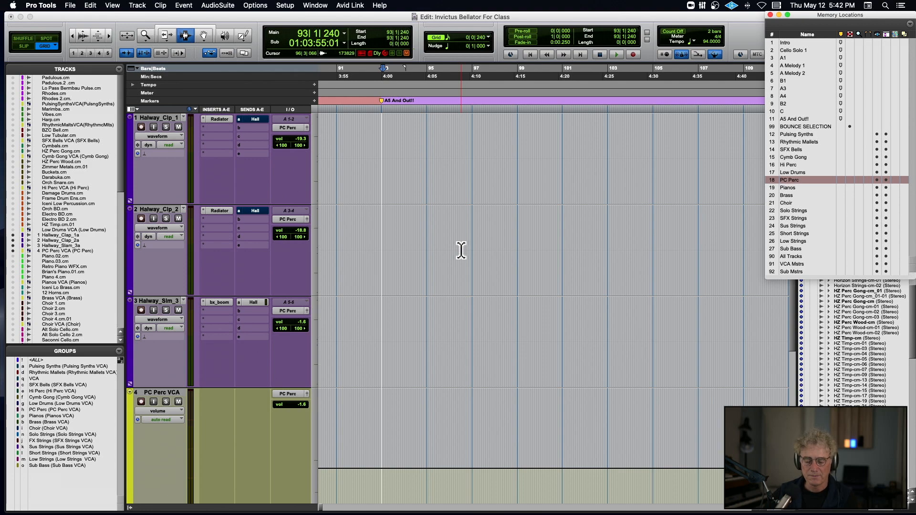
Step: Solo the PC Perc VCA and place the playback start in bar 125, just before the first hallway claps
{"action": "key", "text": "super+bracketleft"}
{"action": "key", "text": "super+bracketleft"}
{"action": "key", "text": "super+bracketleft"}
{"action": "left_click", "coordinate": [620, 209]}
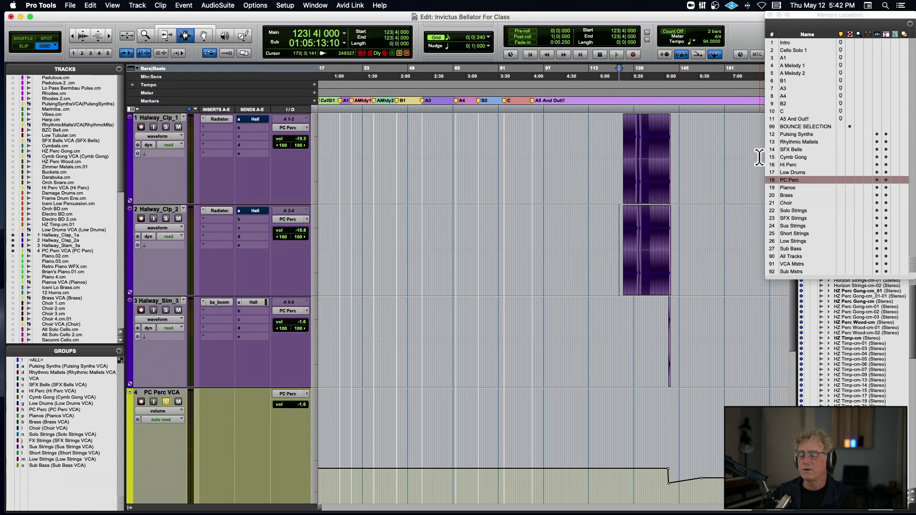
{"action": "key", "text": "super+bracketright"}
{"action": "key", "text": "super+bracketright"}
{"action": "key", "text": "super+bracketright"}
{"action": "key", "text": "super+bracketright"}
{"action": "left_click", "coordinate": [602, 159]}
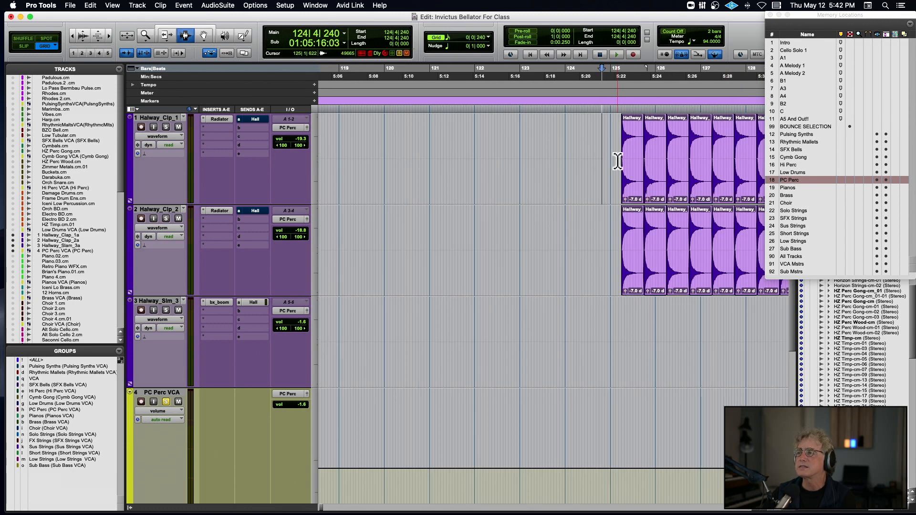
{"action": "left_click", "coordinate": [618, 161]}
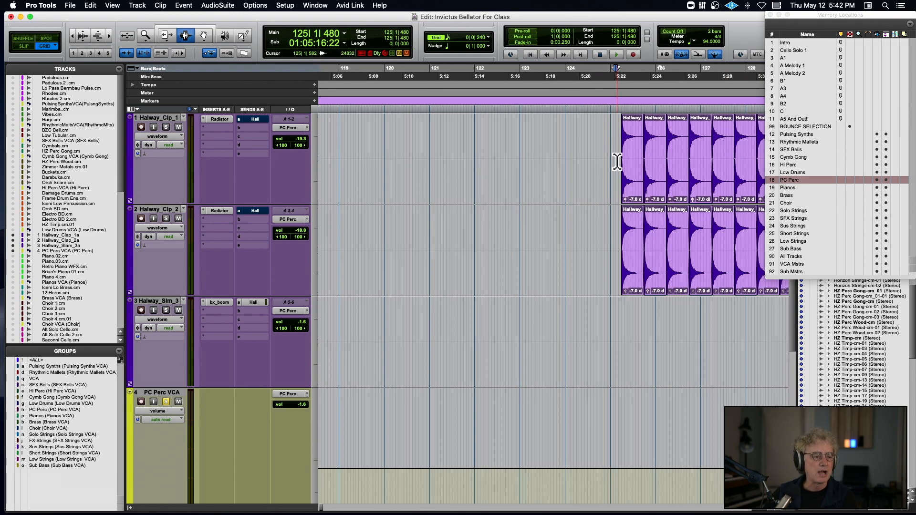
Step: Listen to the hallway claps twice from bar 125, widening the timeline view during the second pass, and stop playback
{"action": "key", "text": "space"}
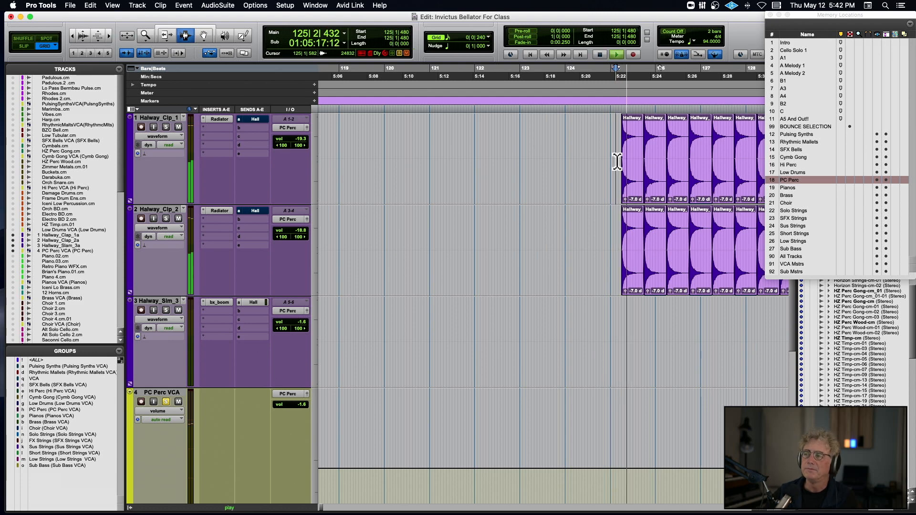
{"action": "key", "text": "space"}
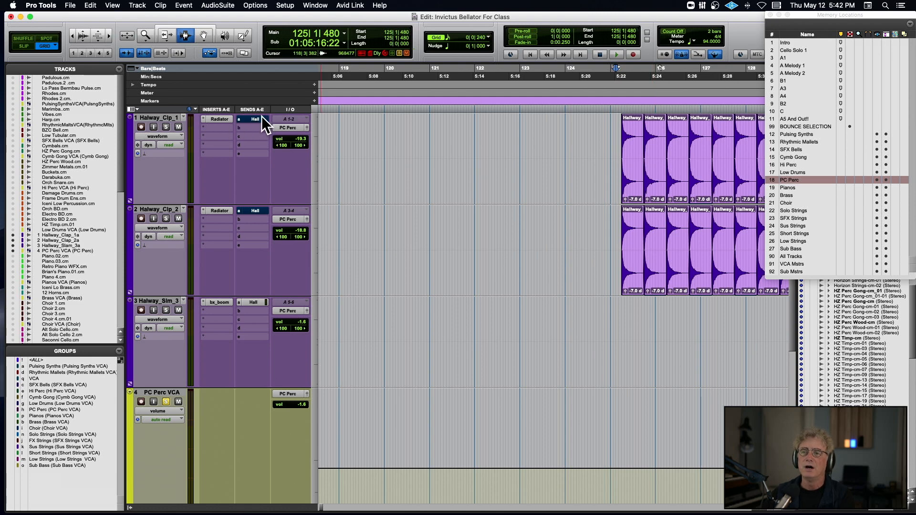
{"action": "key", "text": "space"}
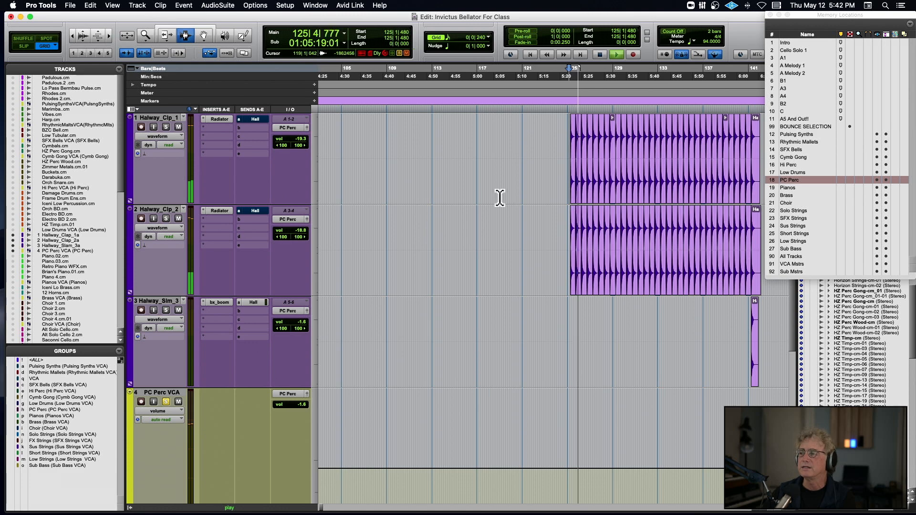
{"action": "key", "text": "super+bracketleft"}
{"action": "key", "text": "super+bracketleft"}
{"action": "key", "text": "space"}
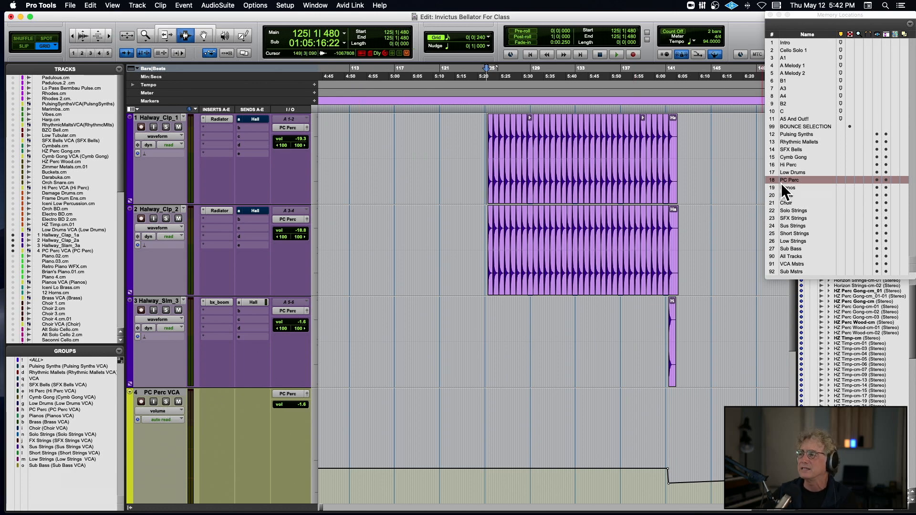
Step: Recall the Pianos memory location to show only the piano tracks with their VCA
{"action": "left_click", "coordinate": [793, 190]}
{"action": "scroll", "coordinate": [511, 231], "scroll_direction": "left", "scroll_amount": 10}
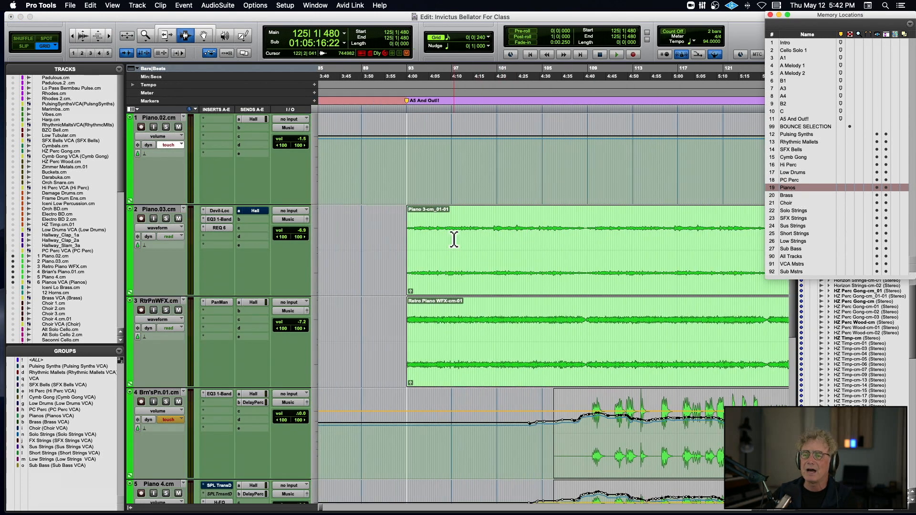
{"action": "scroll", "coordinate": [453, 239], "scroll_direction": "left", "scroll_amount": 2}
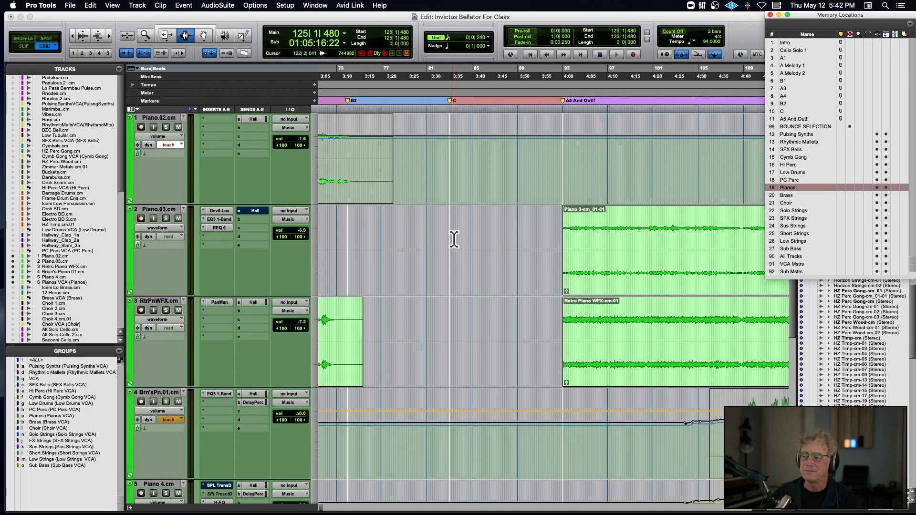
Step: Switch the Brian's Piano.01, Piano 4 and Piano.02 tracks from volume to waveform view
{"action": "left_click", "coordinate": [161, 414]}
{"action": "left_click", "coordinate": [159, 399]}
{"action": "scroll", "coordinate": [165, 481], "scroll_direction": "down", "scroll_amount": 2}
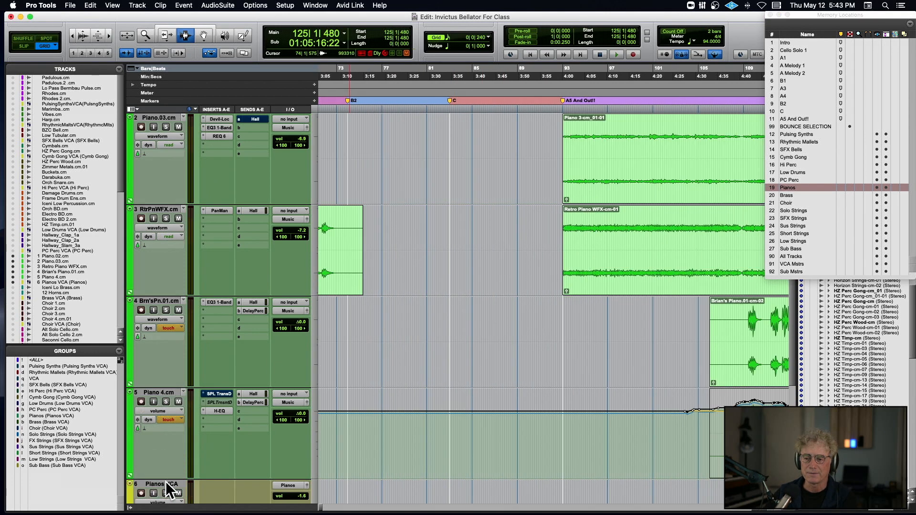
{"action": "left_click", "coordinate": [163, 411]}
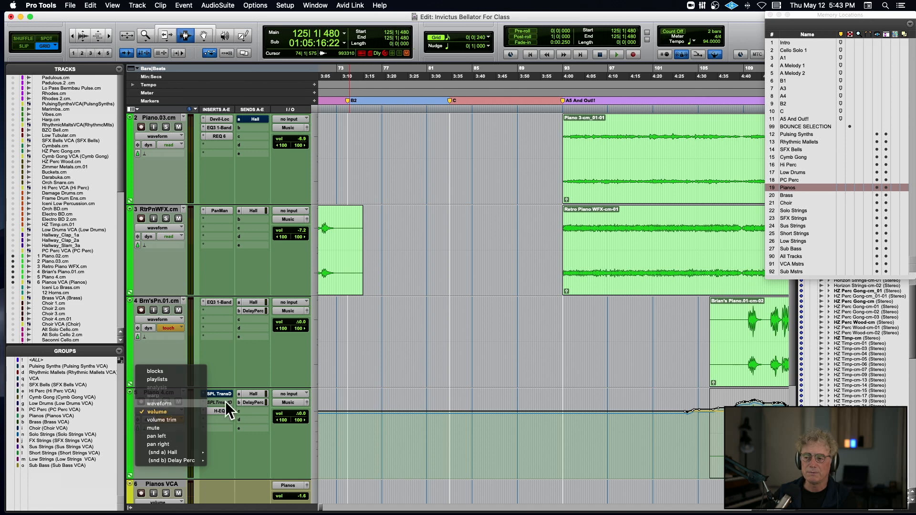
{"action": "left_click", "coordinate": [157, 375]}
{"action": "scroll", "coordinate": [405, 302], "scroll_direction": "left", "scroll_amount": 12}
{"action": "scroll", "coordinate": [406, 304], "scroll_direction": "left", "scroll_amount": 4}
{"action": "scroll", "coordinate": [406, 304], "scroll_direction": "up", "scroll_amount": 2}
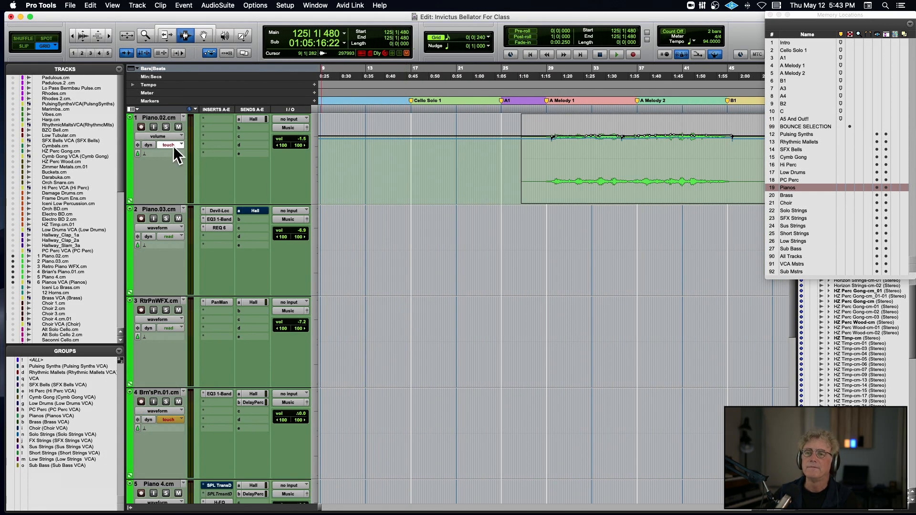
{"action": "left_click", "coordinate": [165, 135]}
{"action": "left_click", "coordinate": [165, 127]}
{"action": "scroll", "coordinate": [230, 268], "scroll_direction": "down", "scroll_amount": 6}
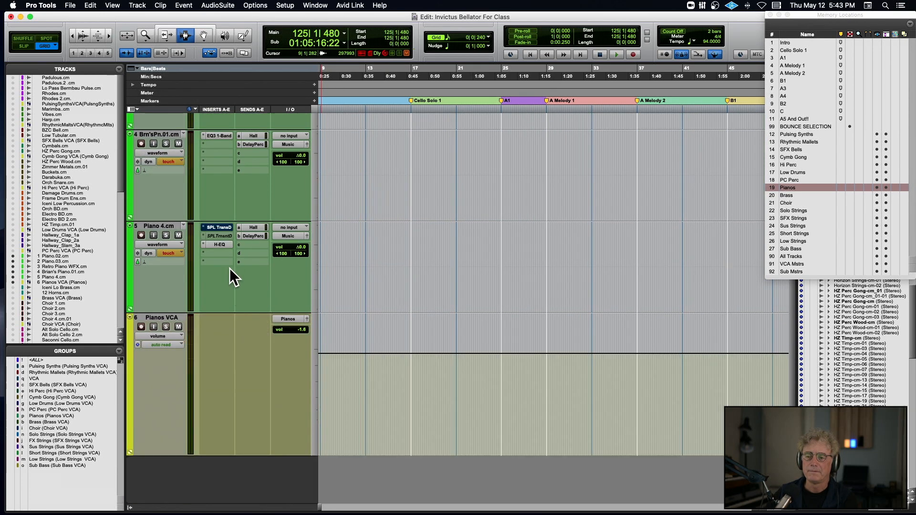
Step: Listen to Piano.02 from just before A Melody 1, inspecting its Hall send during playback, and stop
{"action": "scroll", "coordinate": [415, 257], "scroll_direction": "up", "scroll_amount": 6}
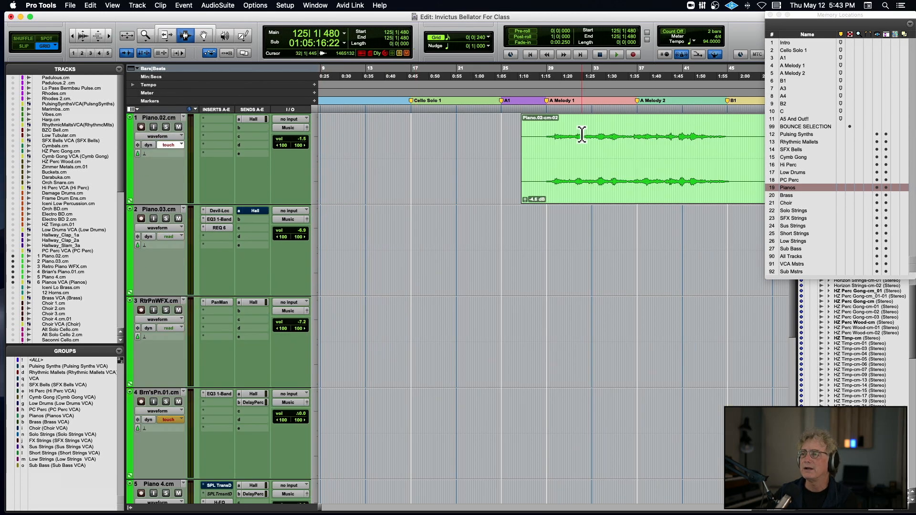
{"action": "left_click", "coordinate": [544, 154]}
{"action": "key", "text": "space"}
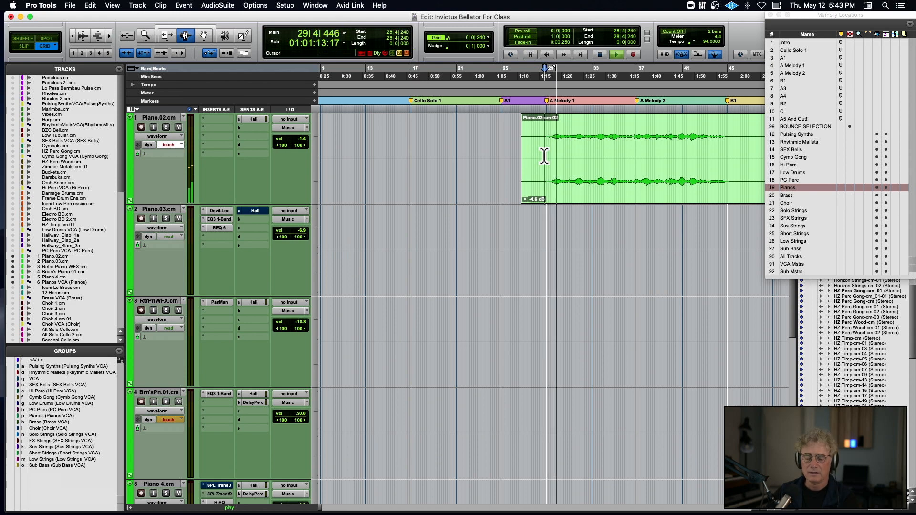
{"action": "key", "text": "r"}
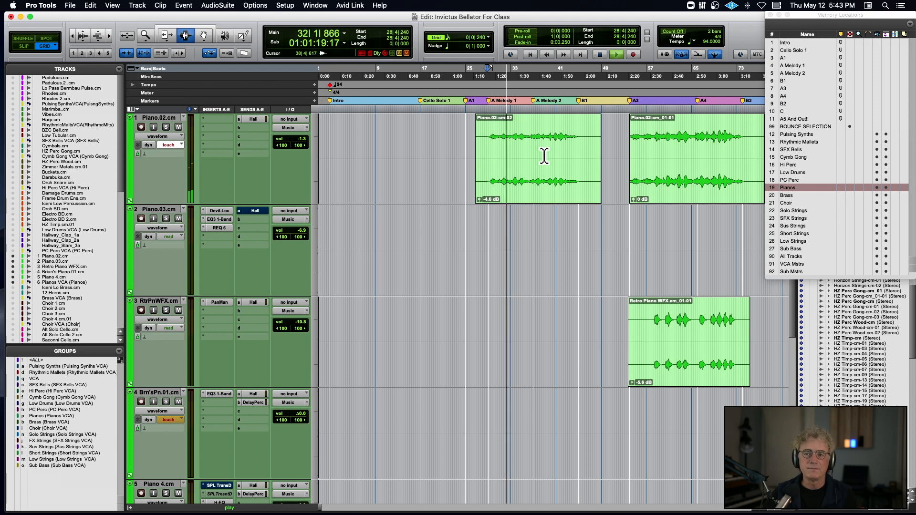
{"action": "left_click", "coordinate": [251, 119]}
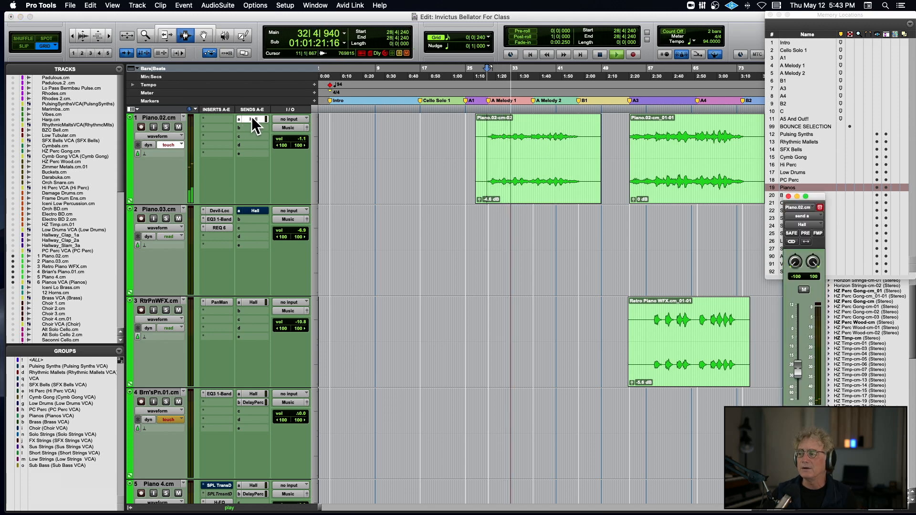
{"action": "left_click", "coordinate": [251, 119]}
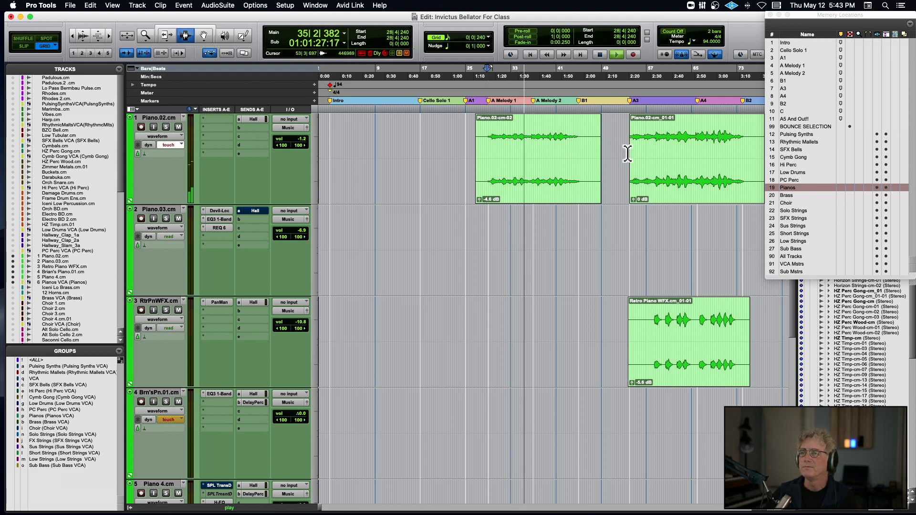
{"action": "key", "text": "space"}
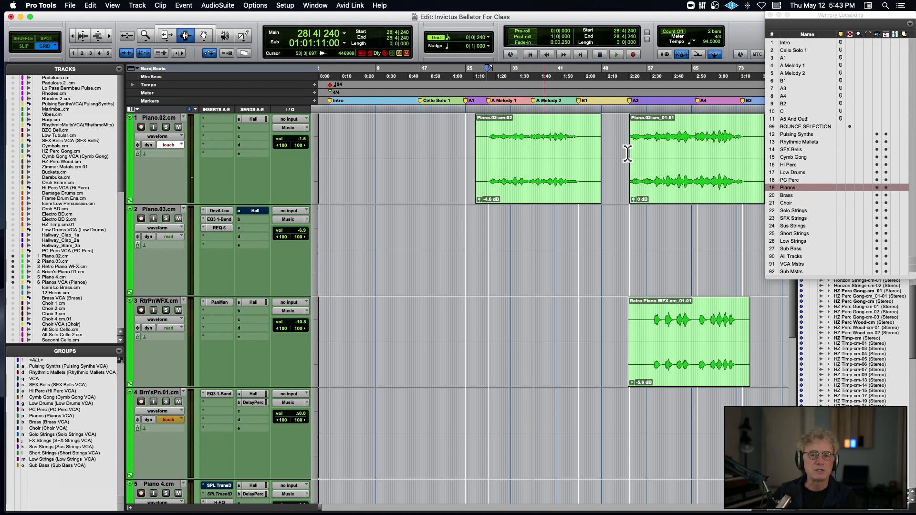
Step: Solo the Piano.02 track and start playback just before the A3 section
{"action": "left_click", "coordinate": [627, 154]}
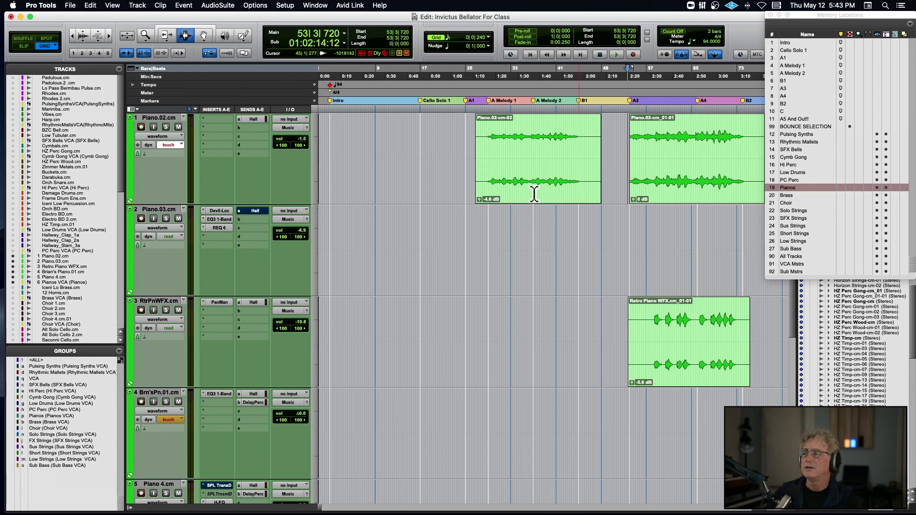
{"action": "left_click", "coordinate": [163, 128]}
{"action": "key", "text": "space"}
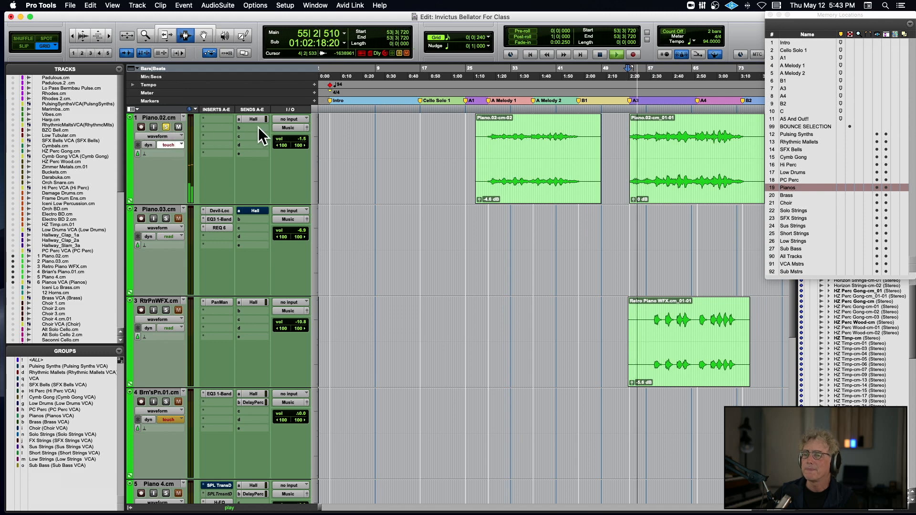
Step: Add the Retro Piano WFX track to the Piano.02 solo during playback, and stop after listening
{"action": "double_click", "coordinate": [652, 322]}
{"action": "left_click", "coordinate": [164, 310]}
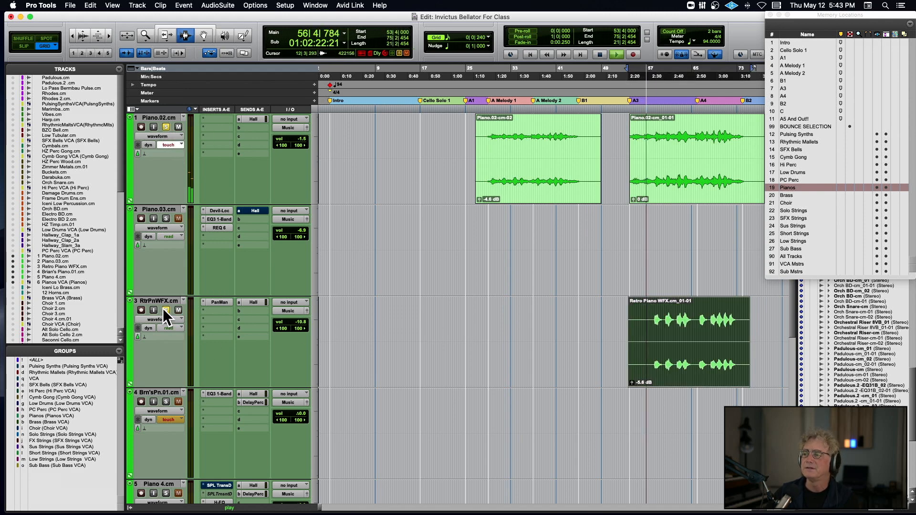
{"action": "key", "text": "super+bracketright"}
{"action": "key", "text": "super+bracketright"}
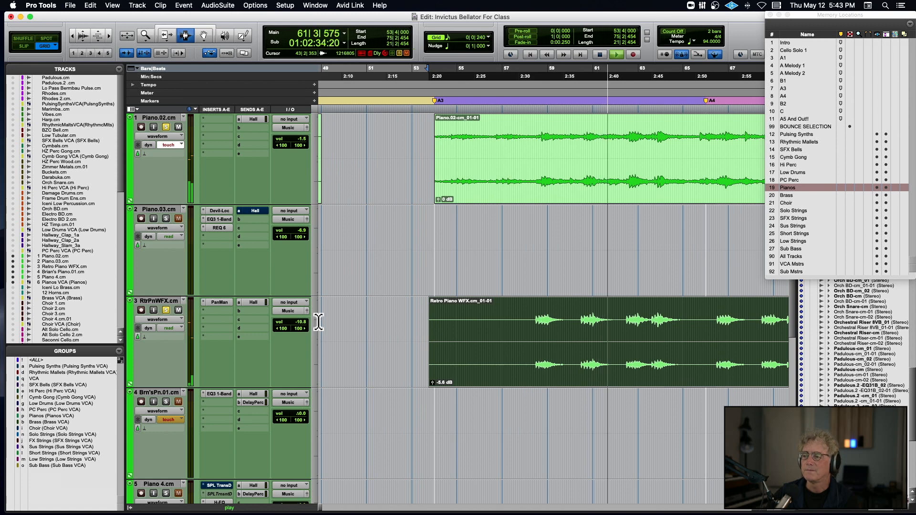
{"action": "key", "text": "space"}
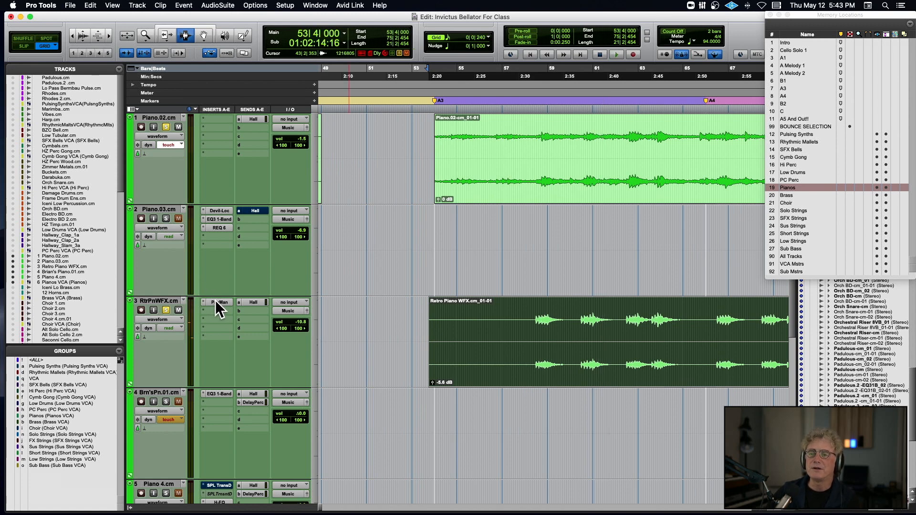
Step: Open the PanMan insert on Retro Piano WFX and listen to that track without Piano.02 from bar 58
{"action": "left_click", "coordinate": [529, 331]}
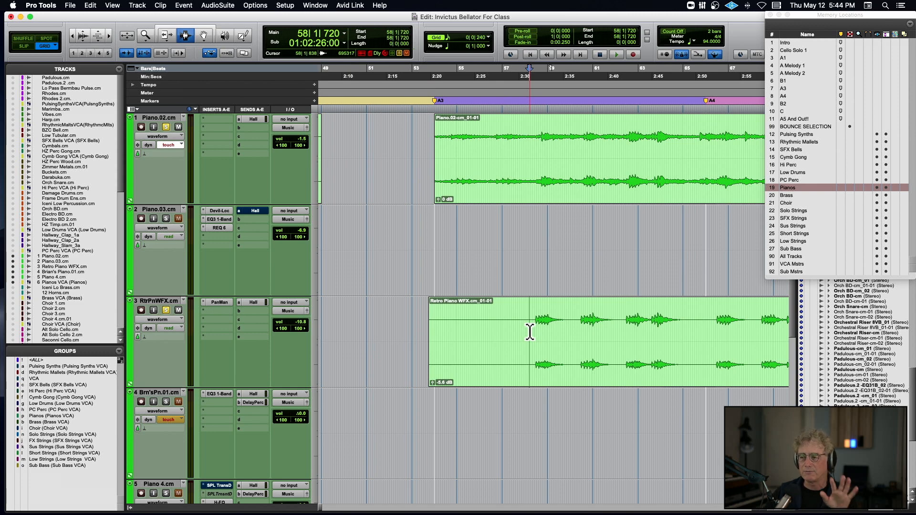
{"action": "left_click", "coordinate": [217, 302]}
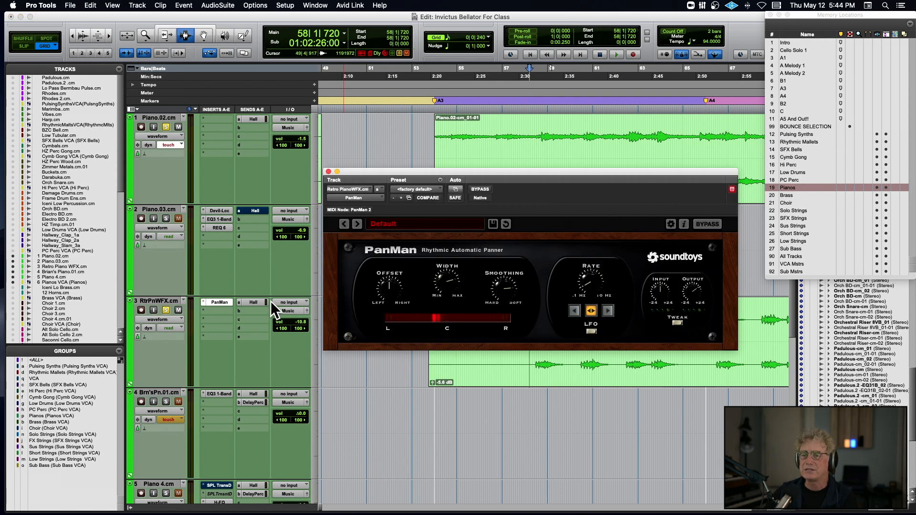
{"action": "left_click", "coordinate": [168, 127]}
{"action": "key", "text": "space"}
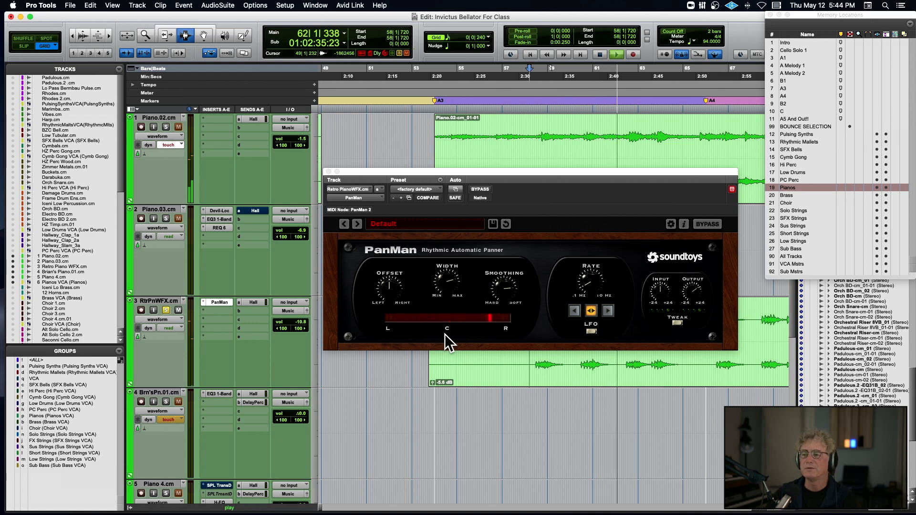
Step: Add Piano.02 back to the solo, close the PanMan window, and stop playback after hearing both pianos
{"action": "left_click", "coordinate": [166, 127]}
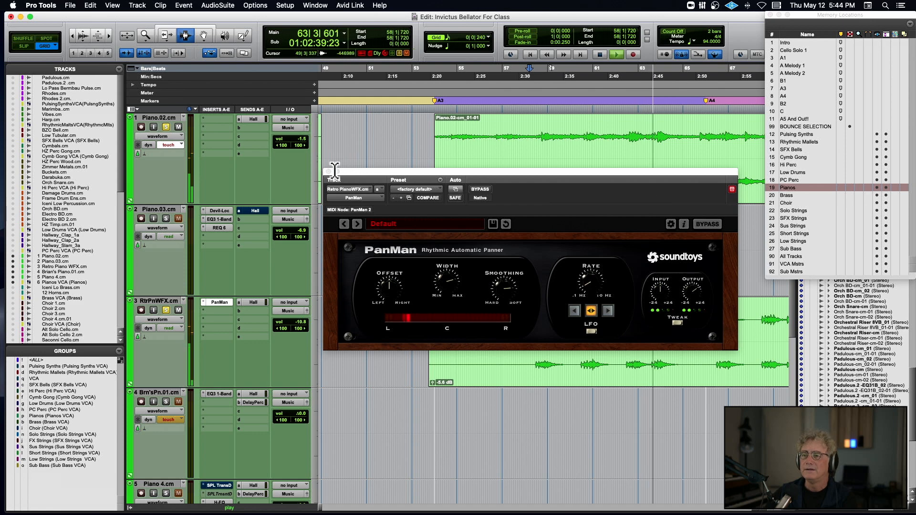
{"action": "left_click", "coordinate": [329, 171]}
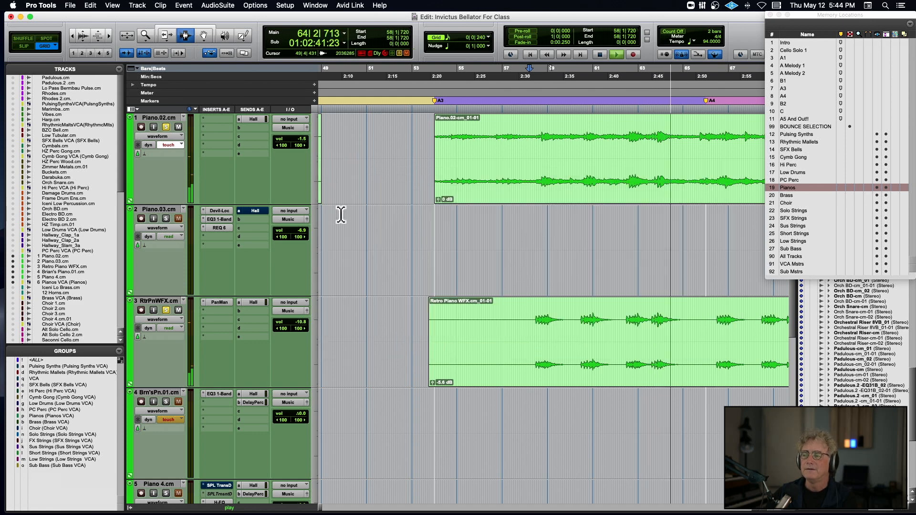
{"action": "scroll", "coordinate": [341, 214], "scroll_direction": "down", "scroll_amount": 5}
{"action": "scroll", "coordinate": [341, 215], "scroll_direction": "up", "scroll_amount": 5}
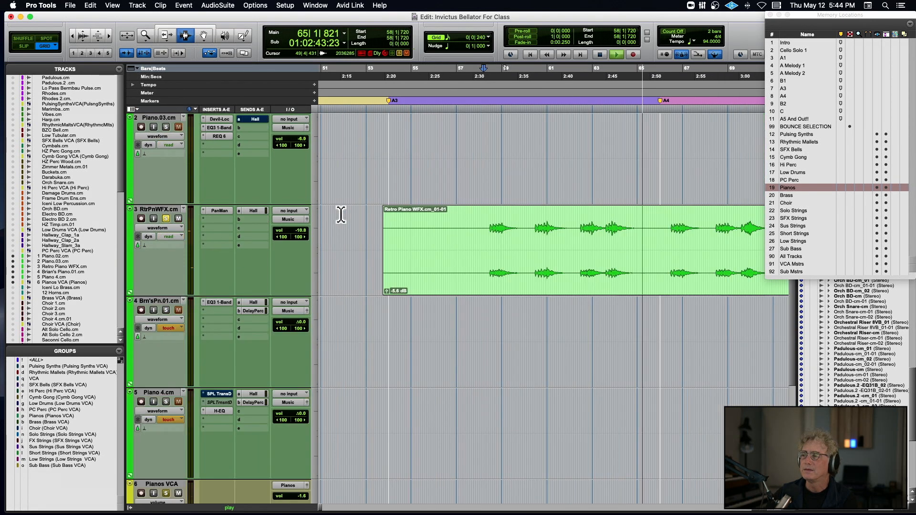
{"action": "key", "text": "space"}
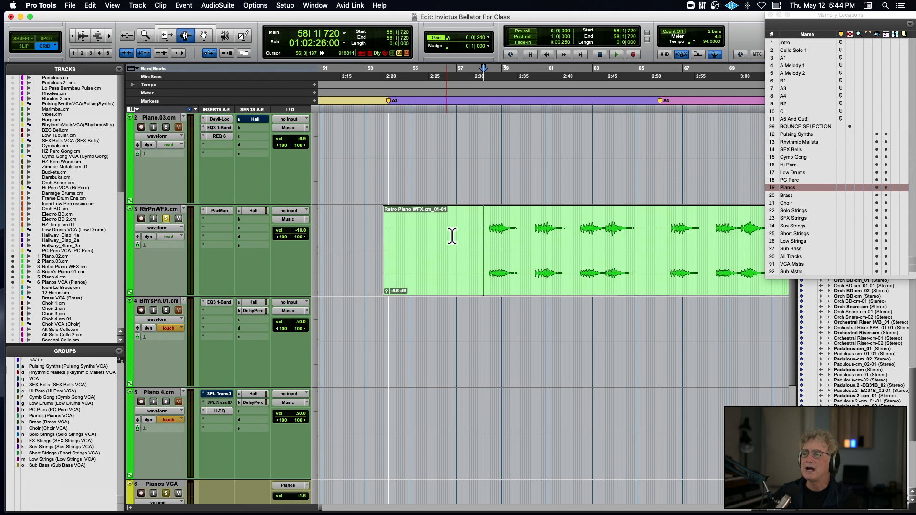
Step: Highlight the Retro Piano WFX phrase from bar 58 to bar 65, and place the cursor in the Piano.02 clip at bar 58
{"action": "left_click", "coordinate": [485, 237]}
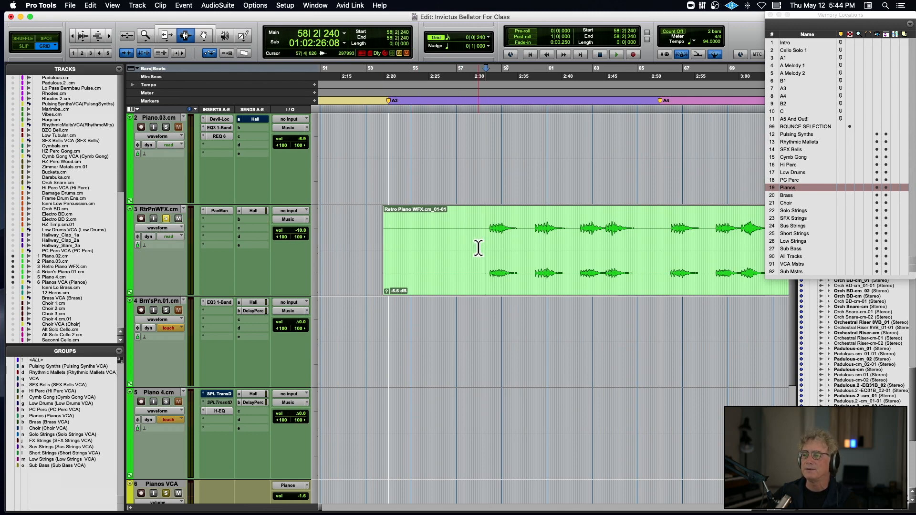
{"action": "left_click_drag", "start_coordinate": [480, 247], "coordinate": [637, 247]}
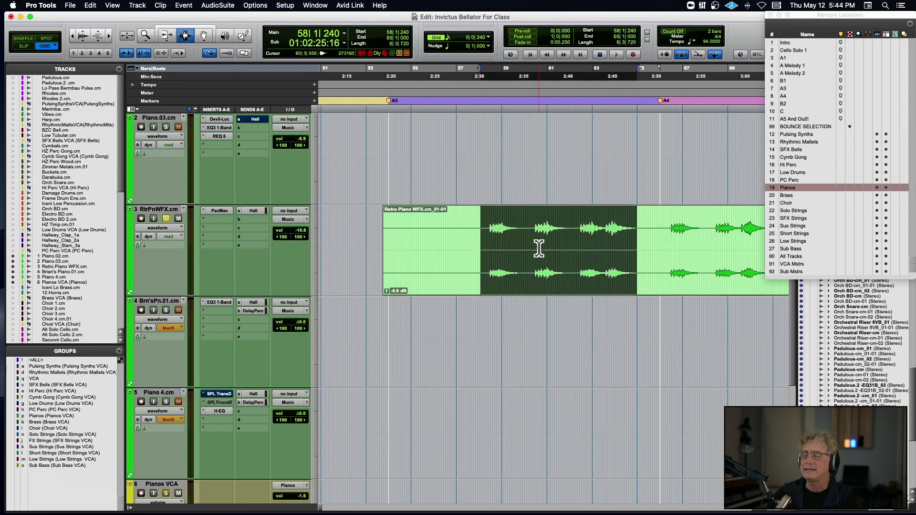
{"action": "scroll", "coordinate": [538, 245], "scroll_direction": "up", "scroll_amount": 2}
{"action": "left_click", "coordinate": [495, 167]}
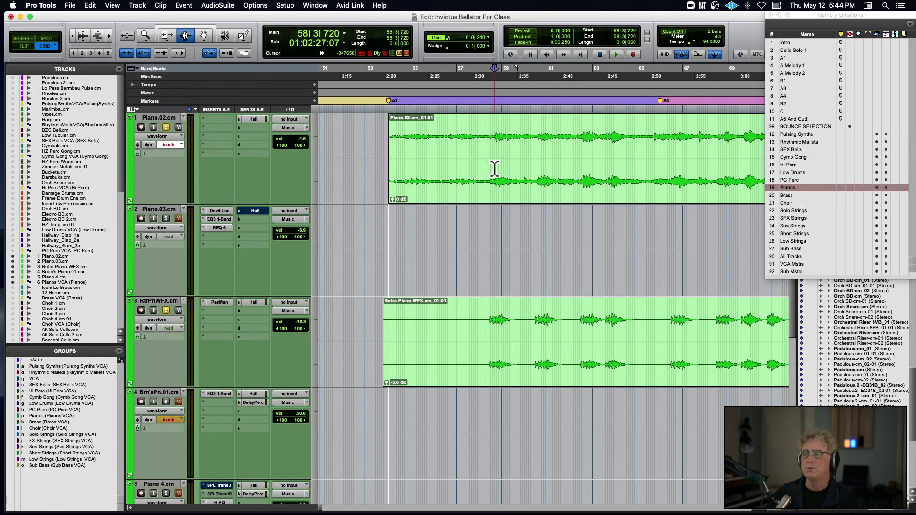
{"action": "scroll", "coordinate": [491, 178], "scroll_direction": "right", "scroll_amount": 4}
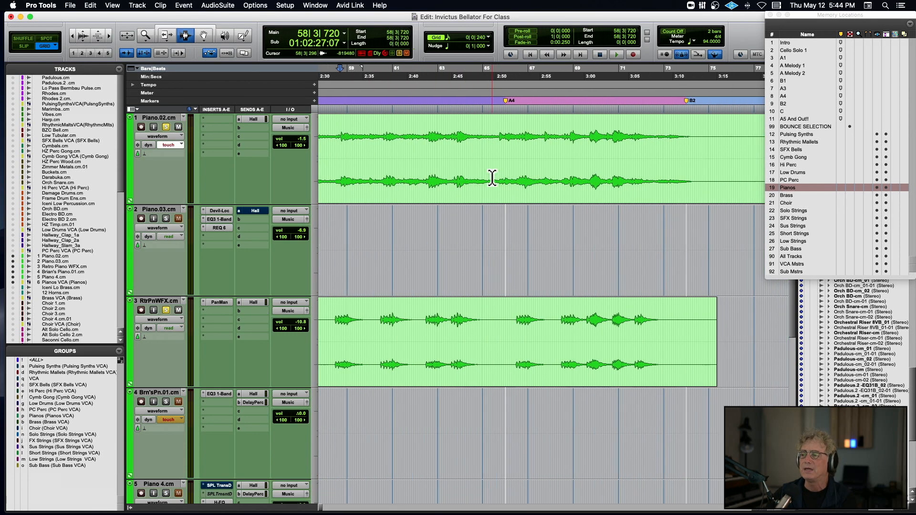
Step: Solo Piano.03 in place of Retro Piano WFX, select the Piano 3 clip at bar 93, and play it
{"action": "scroll", "coordinate": [492, 178], "scroll_direction": "down", "scroll_amount": 5}
{"action": "key", "text": "super+bracketleft"}
{"action": "key", "text": "super+bracketleft"}
{"action": "key", "text": "super+bracketleft"}
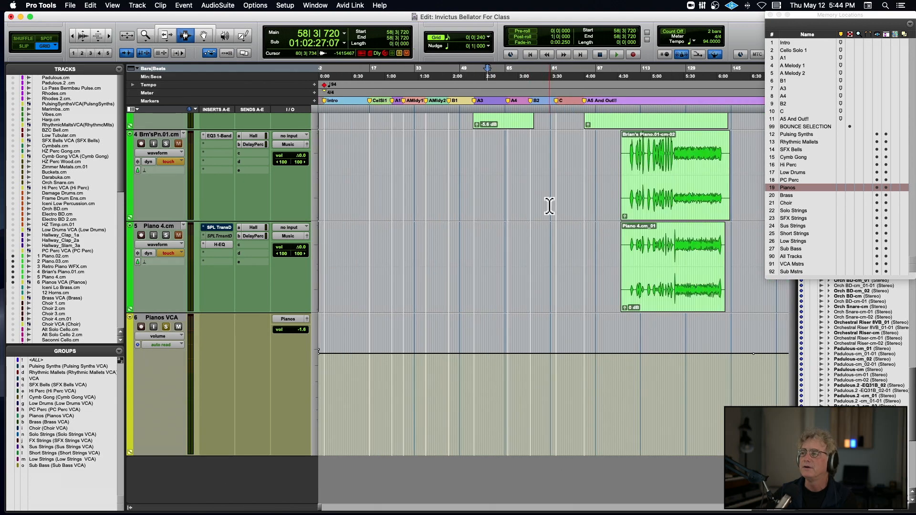
{"action": "scroll", "coordinate": [548, 204], "scroll_direction": "up", "scroll_amount": 3}
{"action": "left_click", "coordinate": [582, 159]}
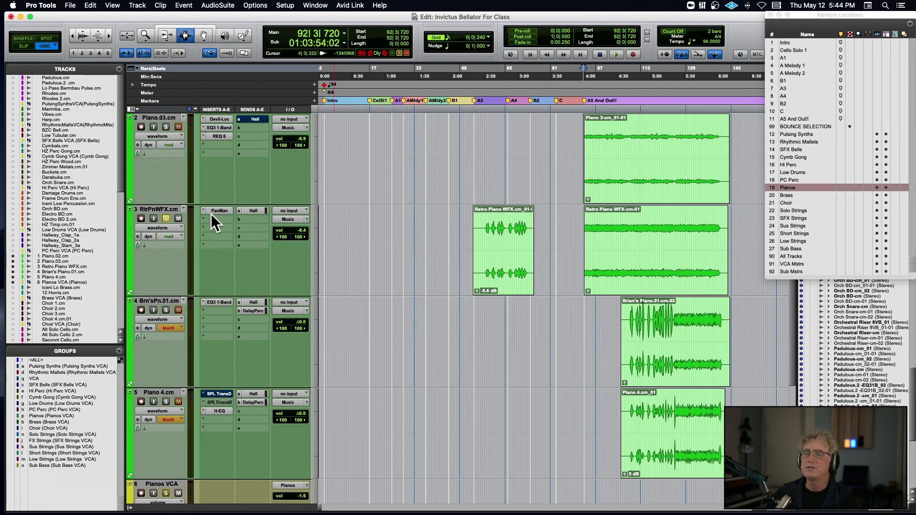
{"action": "left_click", "coordinate": [166, 127]}
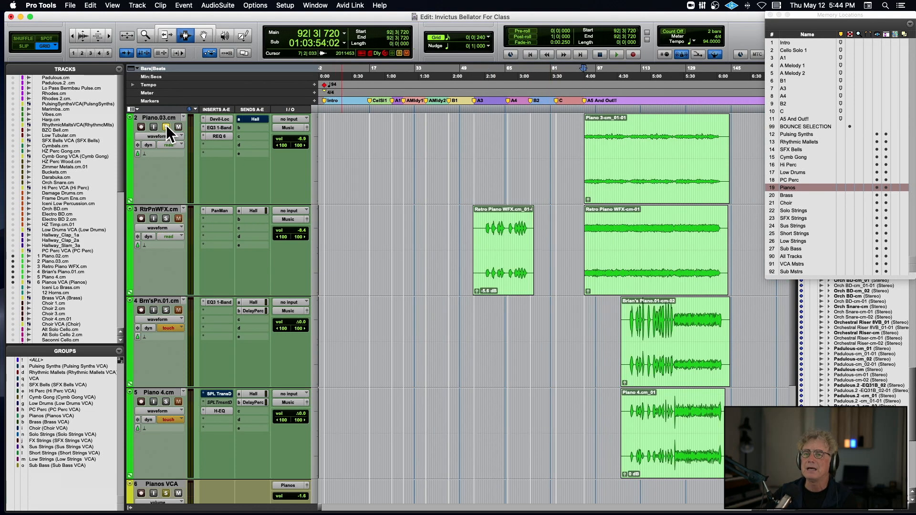
{"action": "double_click", "coordinate": [609, 163]}
{"action": "key", "text": "space"}
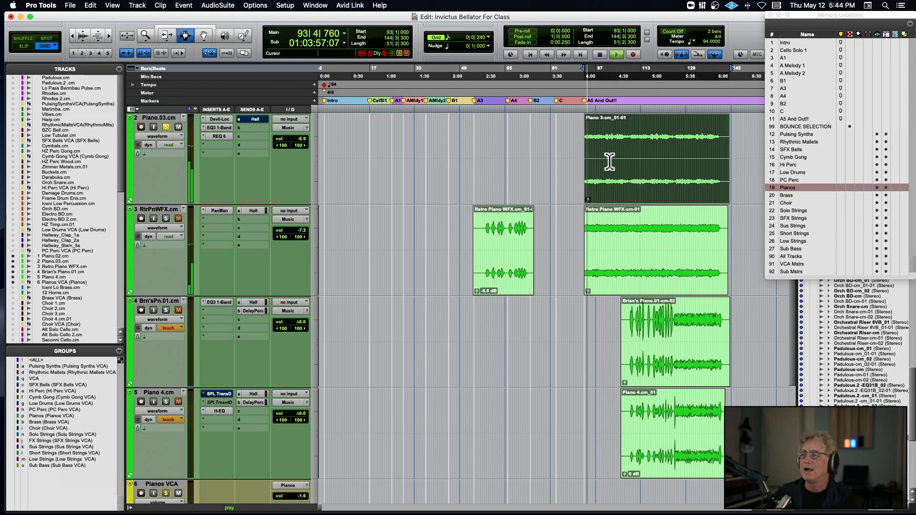
Step: Select the second Piano.02 clip, starting at bar 54, and play it for comparison
{"action": "scroll", "coordinate": [513, 181], "scroll_direction": "up", "scroll_amount": 3}
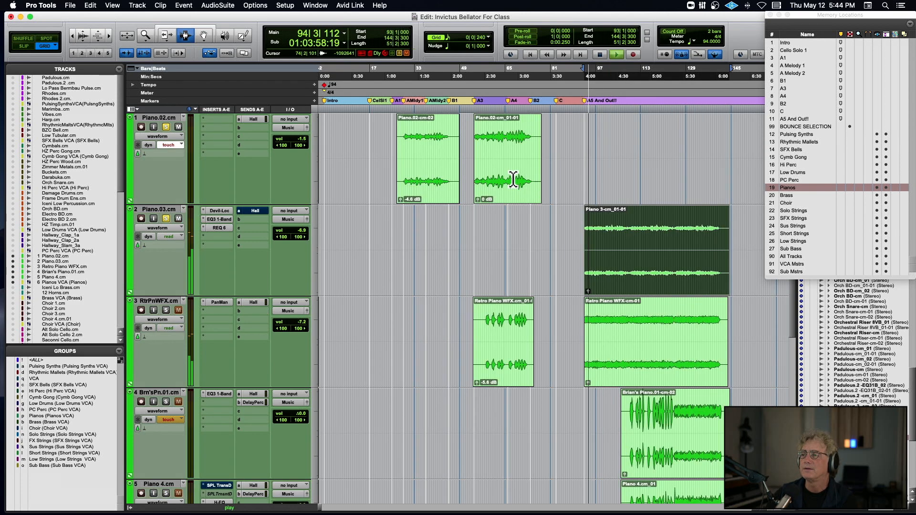
{"action": "left_click", "coordinate": [489, 161]}
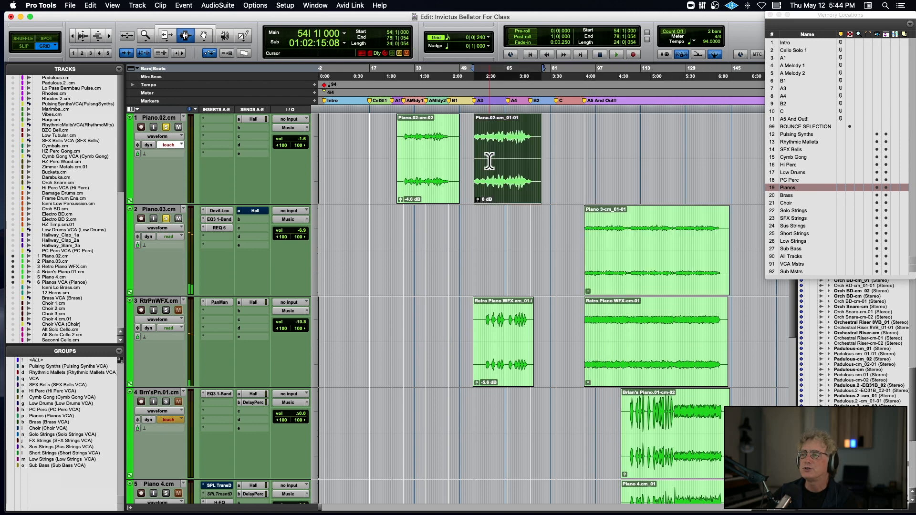
{"action": "key", "text": "space"}
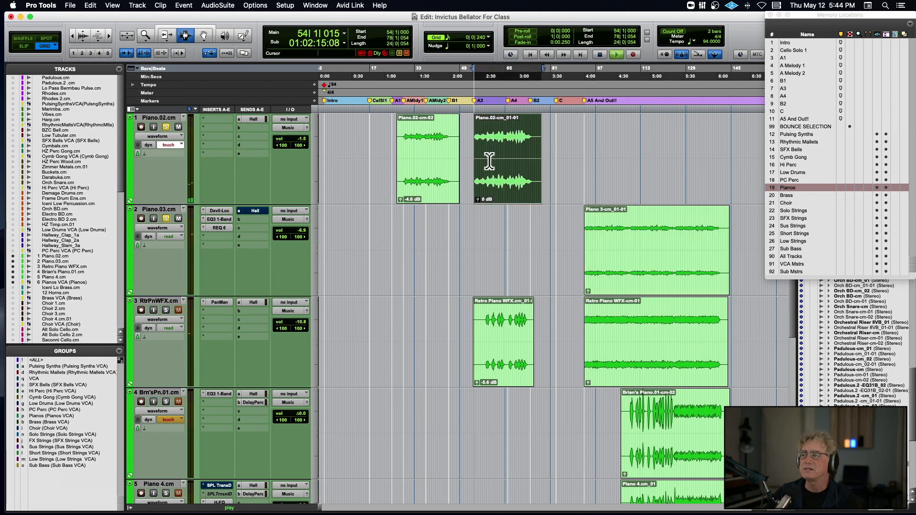
Step: Play the Piano 3 clip from bar 93 with its Devil-Loc insert bypassed and re-enabled, closing the plug-in and stopping playback after listening
{"action": "left_click", "coordinate": [597, 227]}
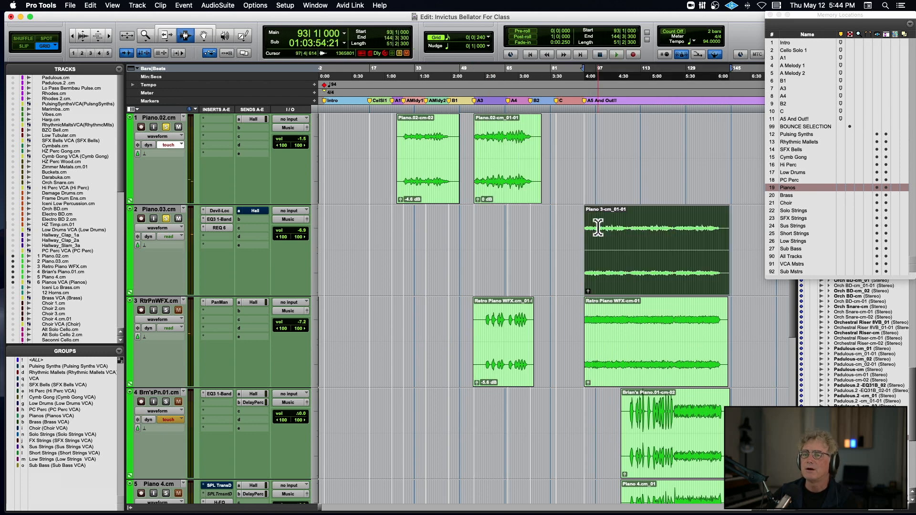
{"action": "left_click", "coordinate": [226, 210]}
{"action": "key", "text": "space"}
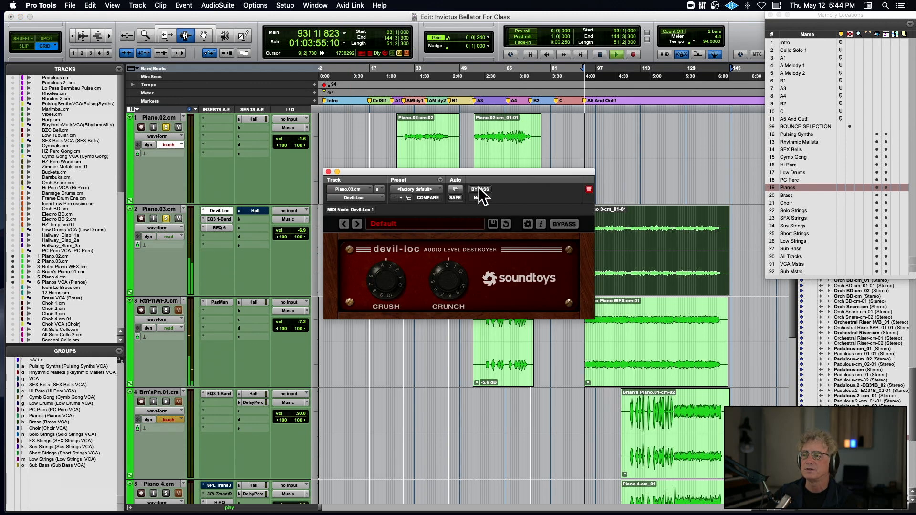
{"action": "left_click", "coordinate": [479, 189]}
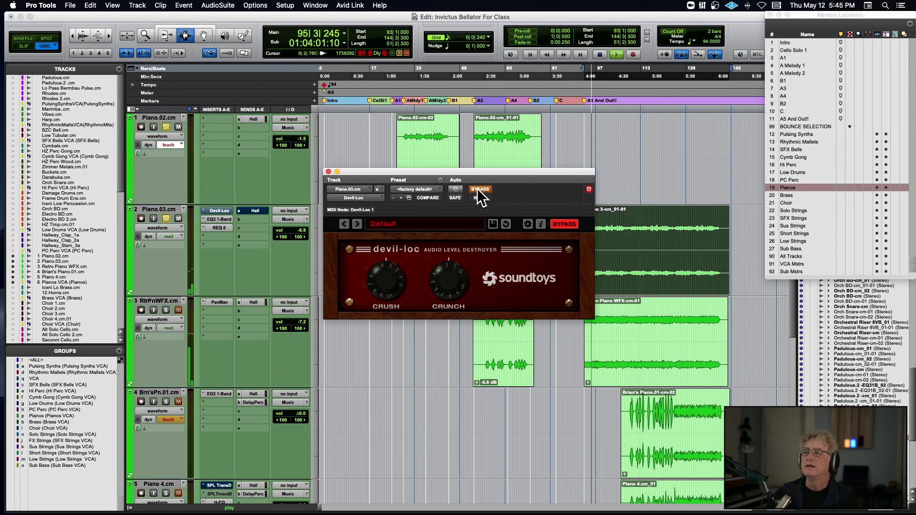
{"action": "left_click", "coordinate": [479, 189]}
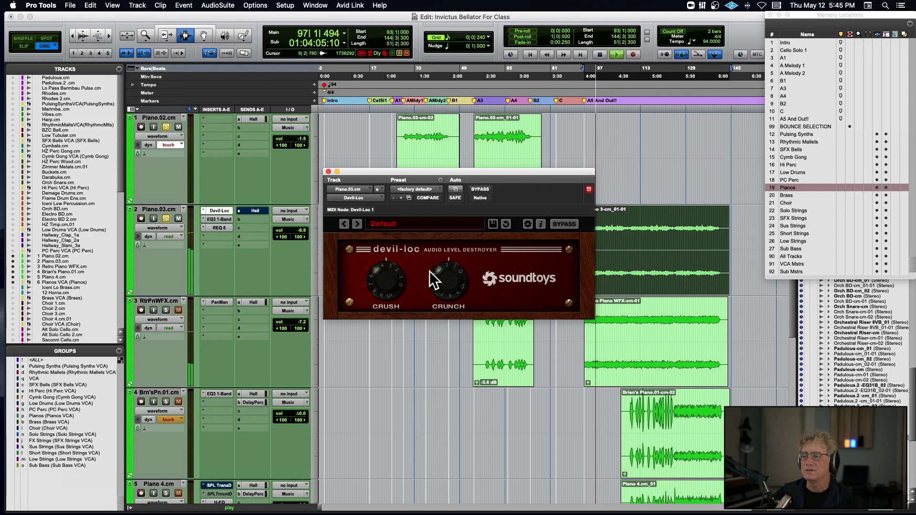
{"action": "left_click", "coordinate": [328, 171]}
{"action": "key", "text": "space"}
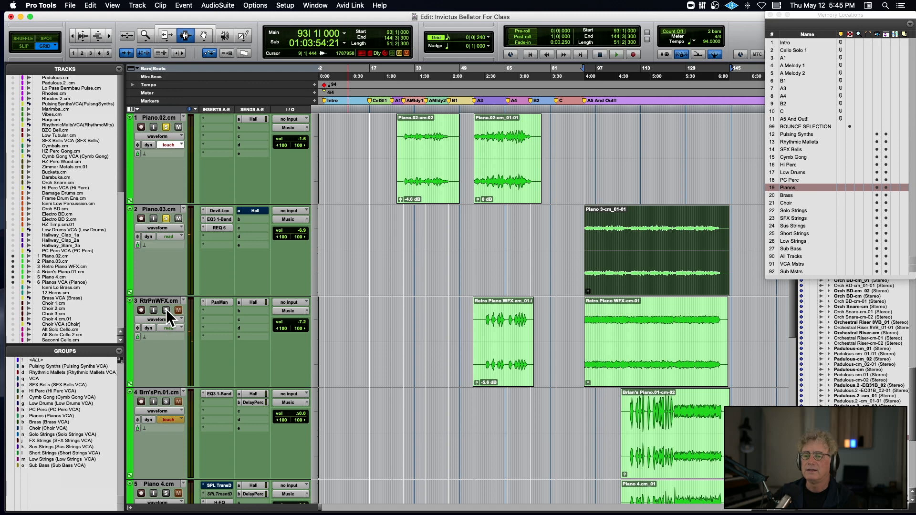
Step: Add Retro Piano WFX to the Piano.03 solo and play both tracks from bar 92
{"action": "key", "text": "space"}
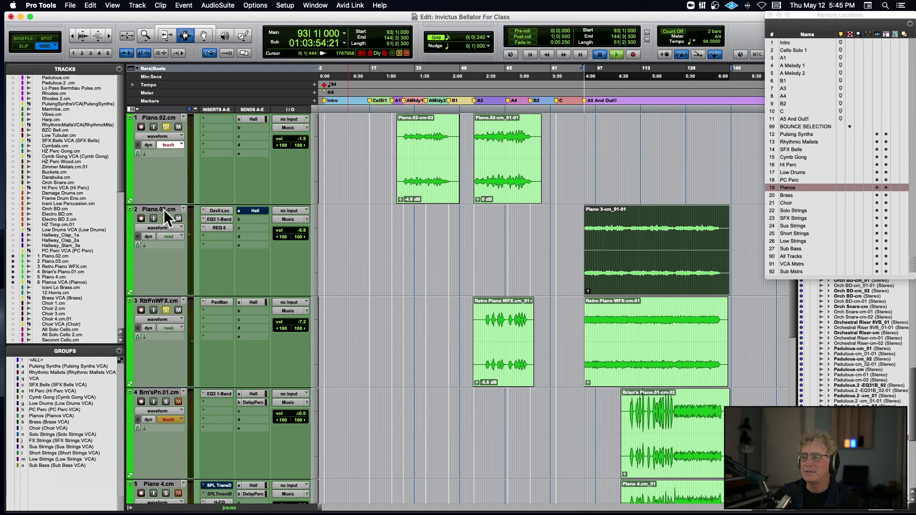
{"action": "left_click", "coordinate": [581, 161]}
{"action": "key", "text": "space"}
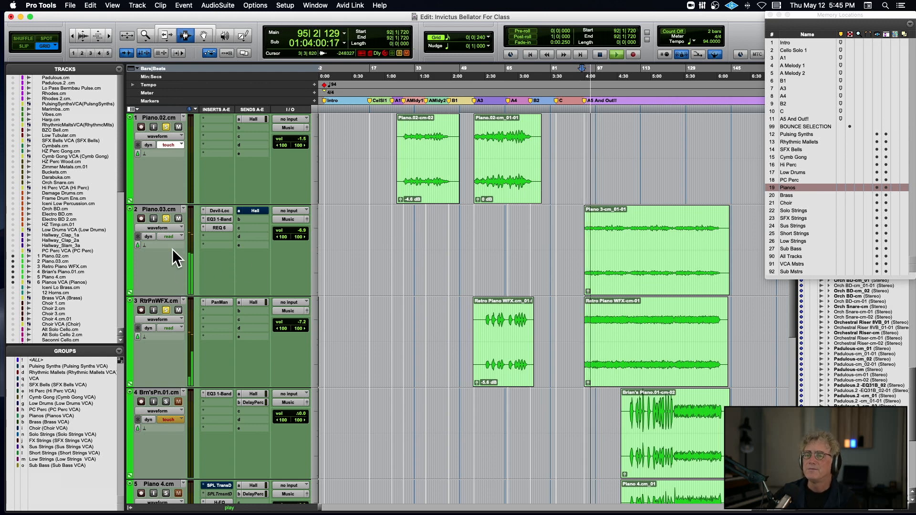
Step: Remove Piano.03 and Piano.02 from the solo during playback, and stop after hearing Retro Piano WFX alone
{"action": "left_click", "coordinate": [166, 219]}
{"action": "left_click", "coordinate": [166, 127]}
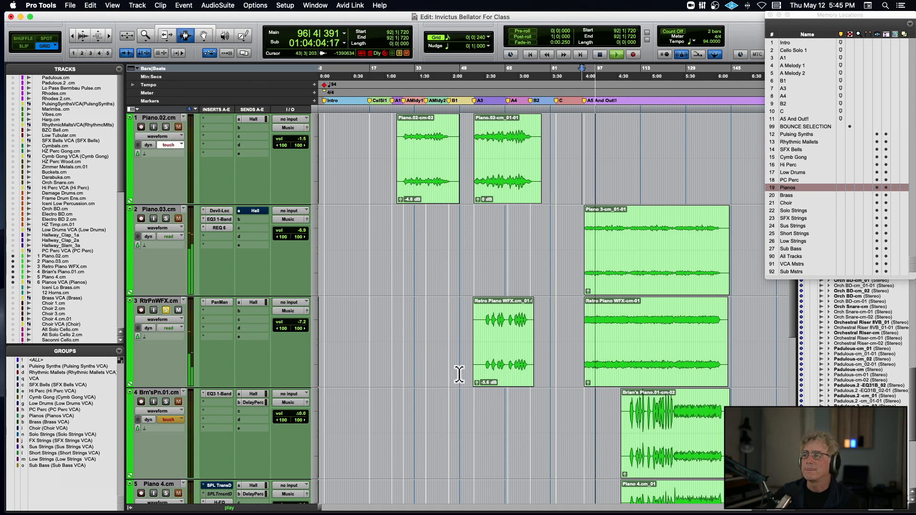
{"action": "key", "text": "ctrl+Up"}
{"action": "key", "text": "ctrl+Up"}
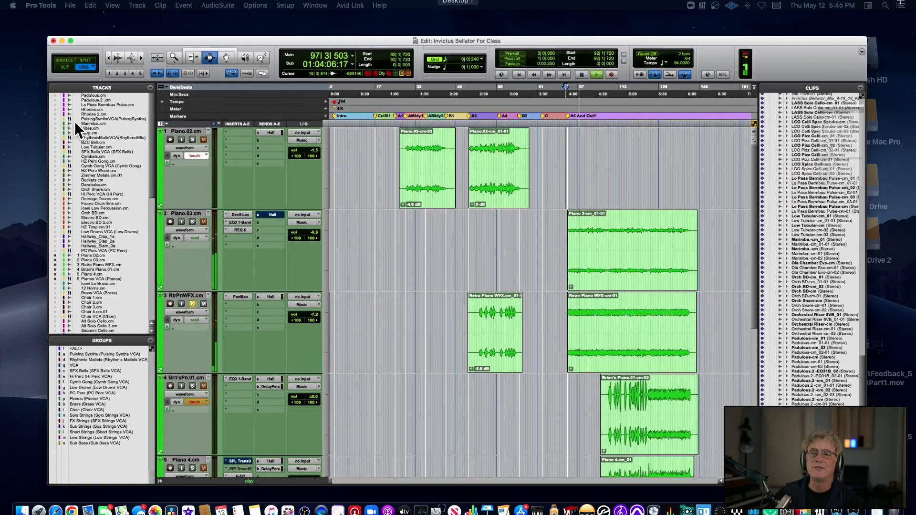
{"action": "key", "text": "space"}
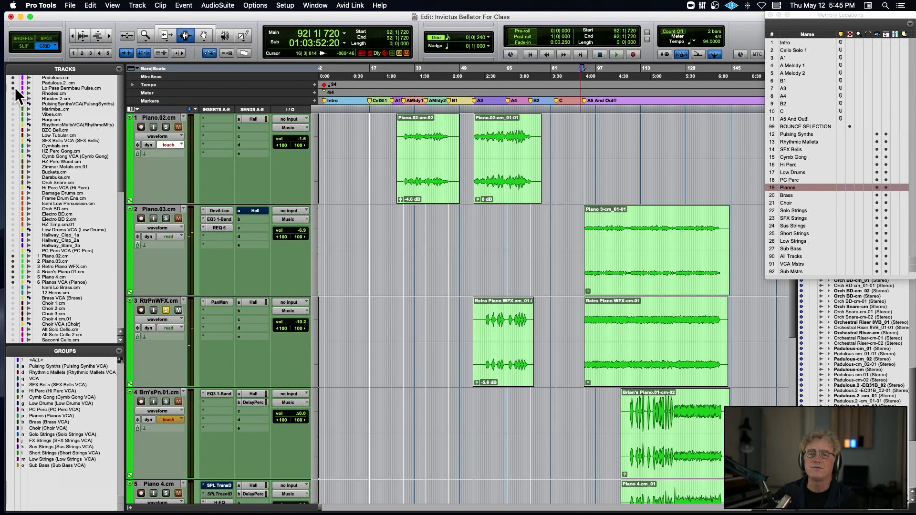
Step: Show all tracks in the session, add Harp.cm to the solo, and play from bar 92
{"action": "left_click", "coordinate": [16, 251], "text": "alt"}
{"action": "scroll", "coordinate": [535, 238], "scroll_direction": "down", "scroll_amount": 10}
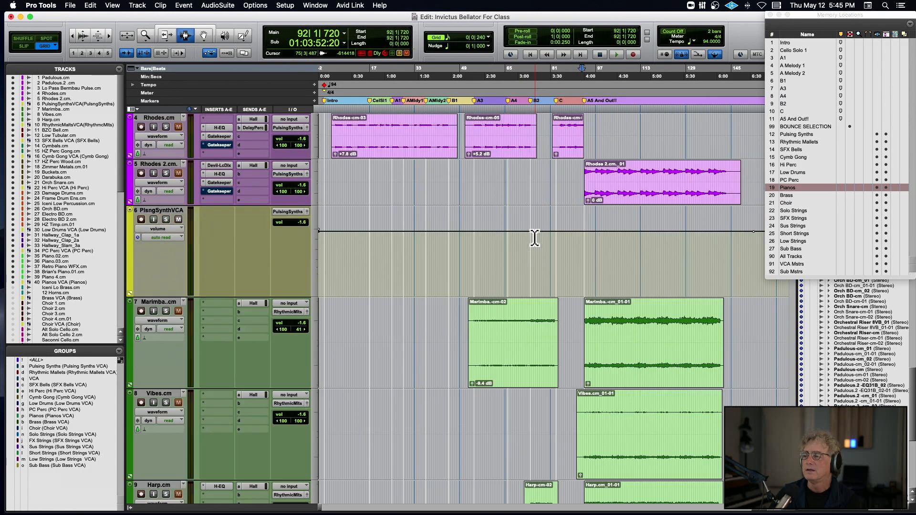
{"action": "left_click", "coordinate": [166, 218]}
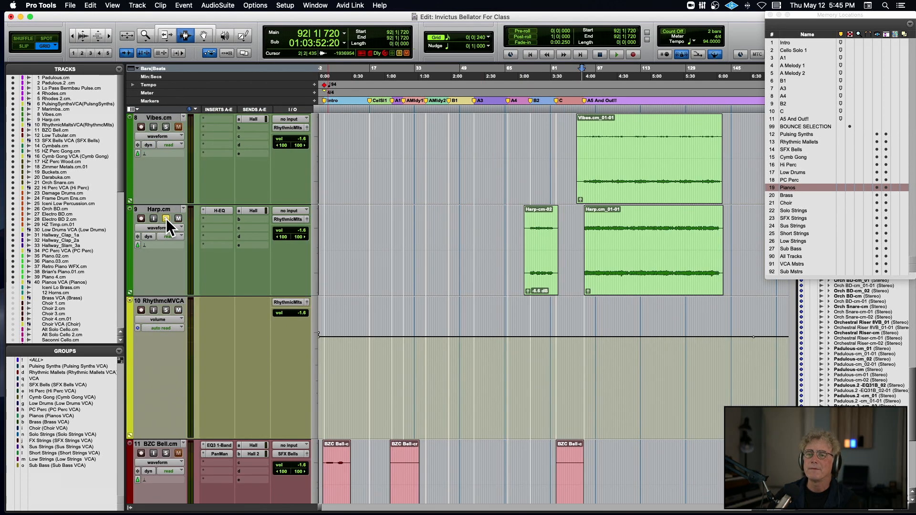
{"action": "key", "text": "space"}
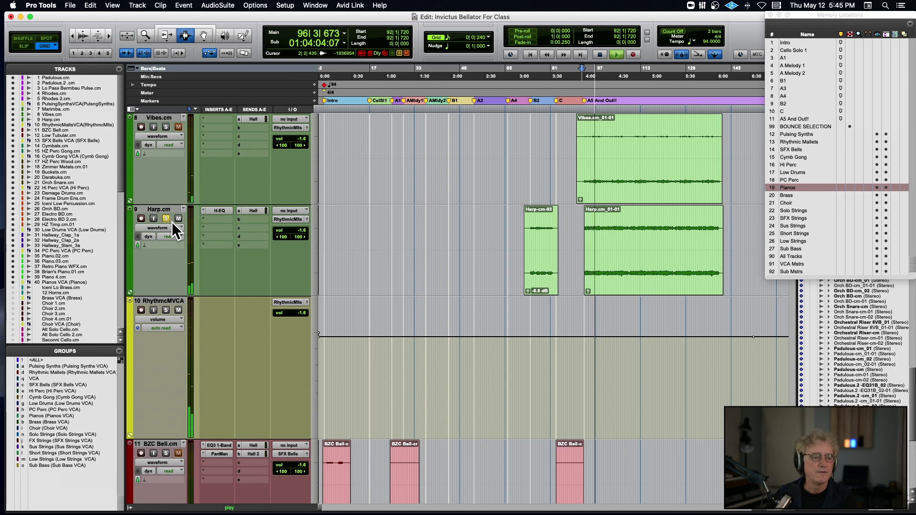
Step: Take Harp.cm out of the solo during playback, return to the piano tracks, and stop after listening
{"action": "scroll", "coordinate": [166, 219], "scroll_direction": "up", "scroll_amount": 3}
{"action": "left_click", "coordinate": [166, 218]}
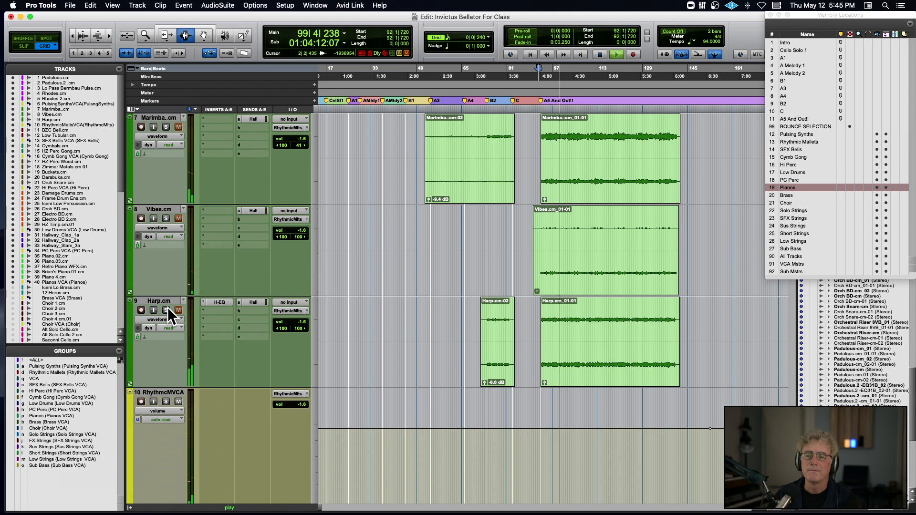
{"action": "scroll", "coordinate": [382, 274], "scroll_direction": "down", "scroll_amount": 10}
{"action": "scroll", "coordinate": [386, 275], "scroll_direction": "down", "scroll_amount": 15}
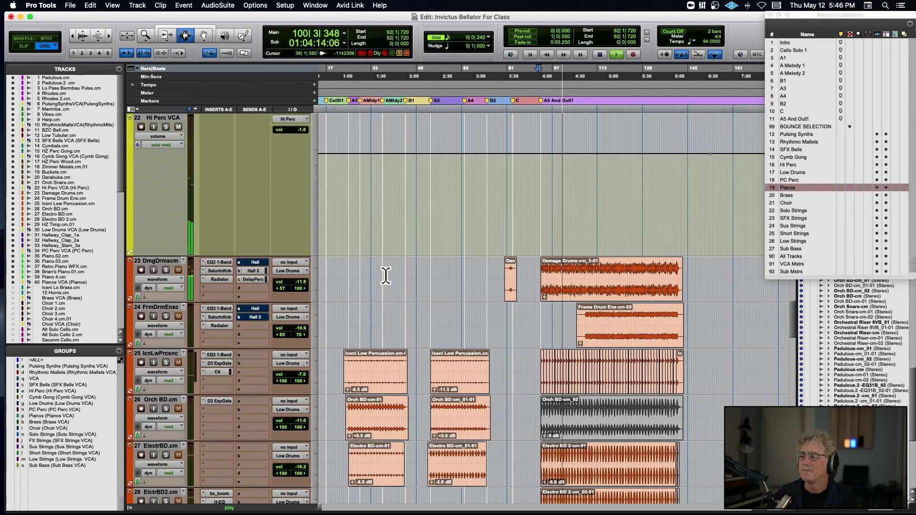
{"action": "scroll", "coordinate": [384, 274], "scroll_direction": "down", "scroll_amount": 10}
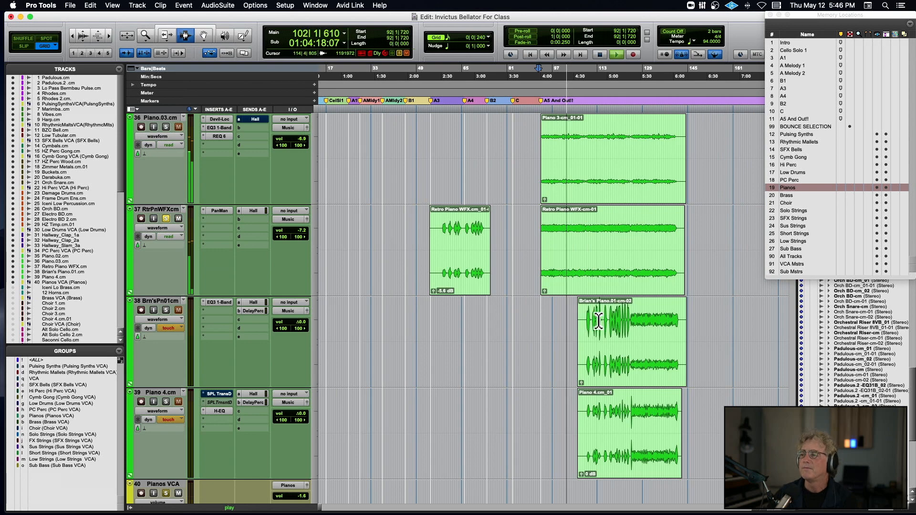
{"action": "key", "text": "space"}
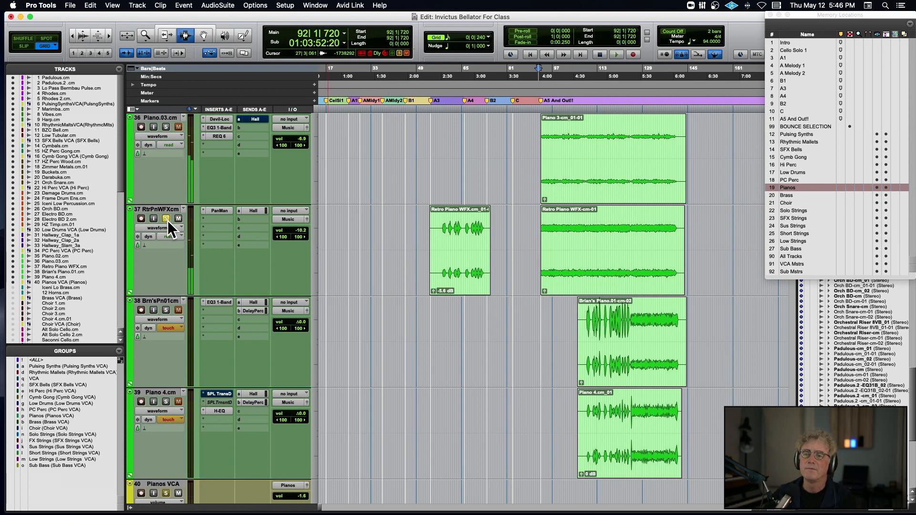
Step: Solo the piano track directly below Retro Piano WFX on its own and play it from bar 109
{"action": "left_click", "coordinate": [165, 310]}
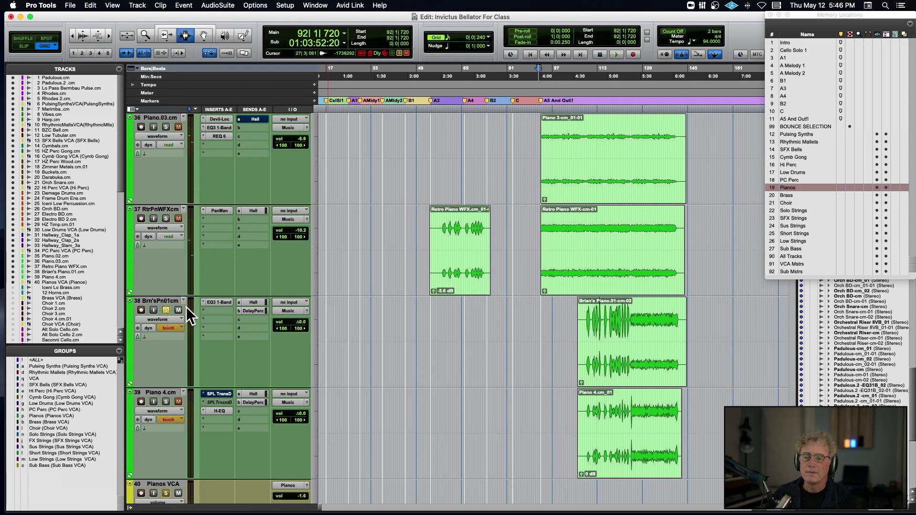
{"action": "left_click", "coordinate": [587, 335]}
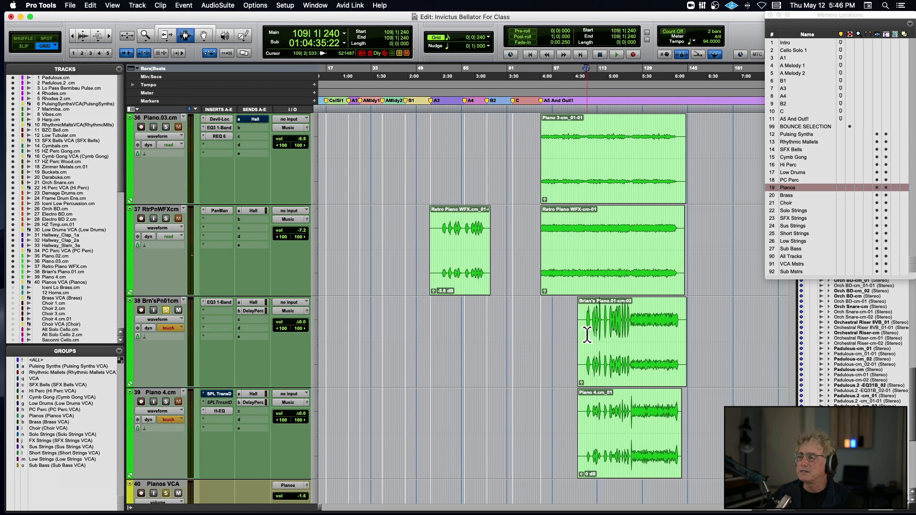
{"action": "key", "text": "super+bracketright"}
{"action": "key", "text": "super+bracketright"}
{"action": "key", "text": "super+bracketright"}
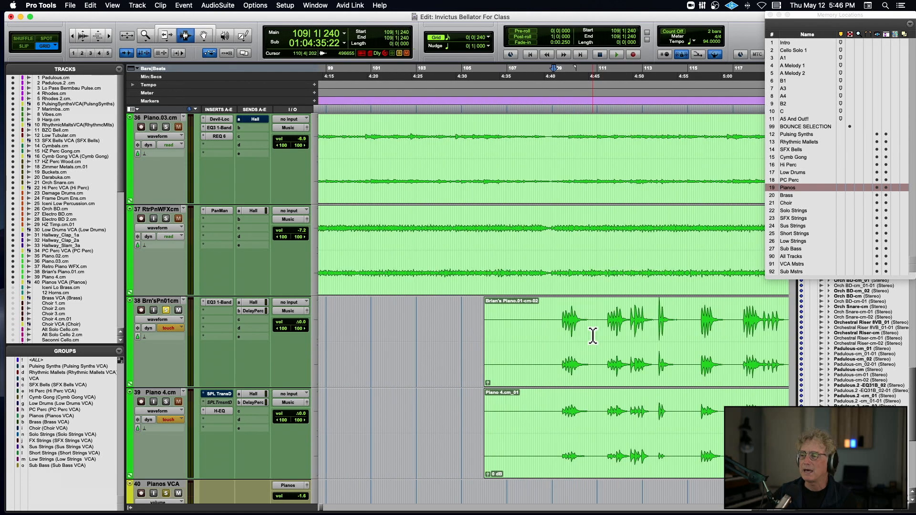
{"action": "key", "text": "space"}
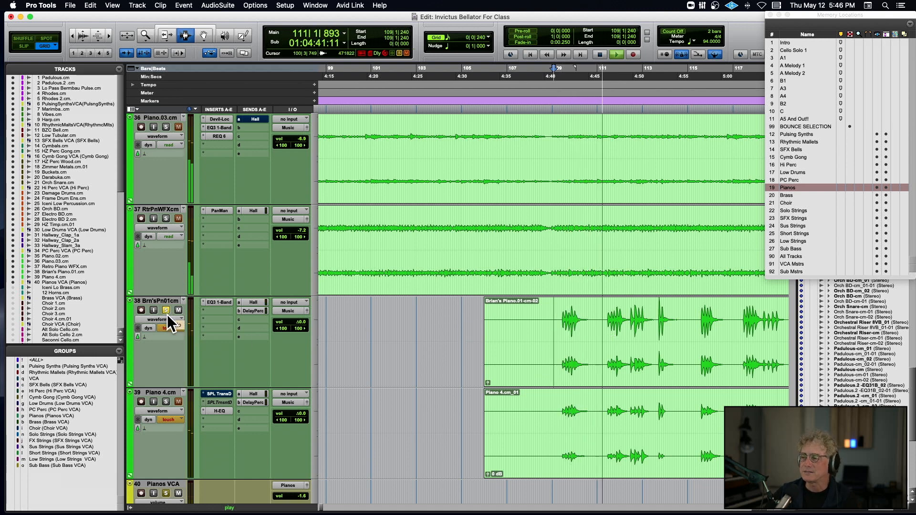
Step: Switch the solo to Piano 4 during playback, add back the piano track above it, and stop after hearing both
{"action": "left_click", "coordinate": [166, 401]}
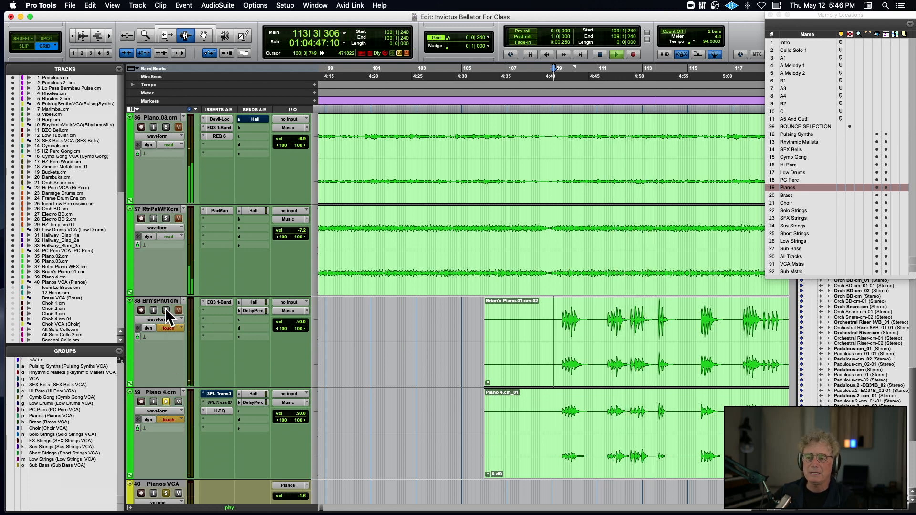
{"action": "left_click", "coordinate": [165, 310]}
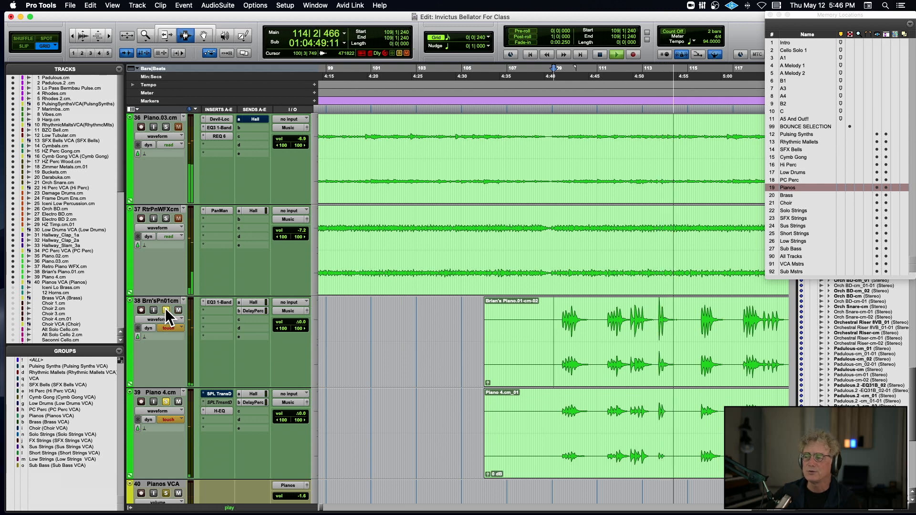
{"action": "key", "text": "space"}
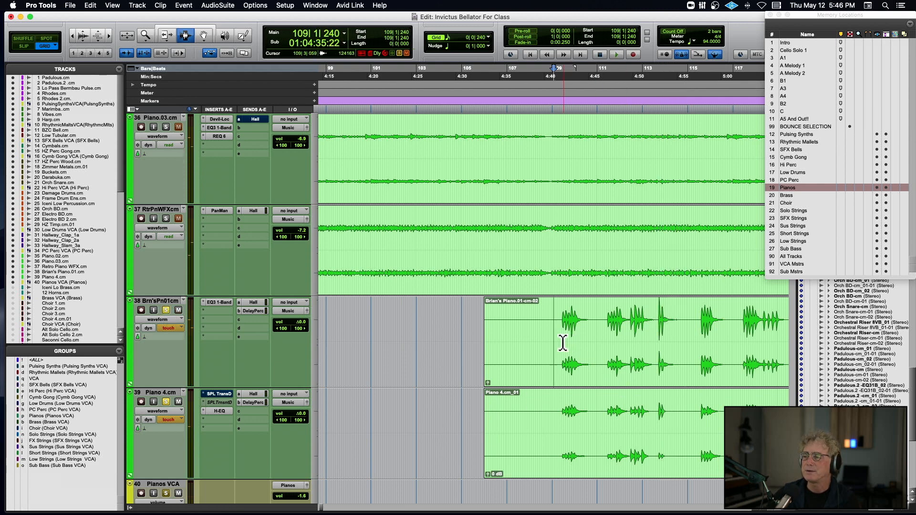
Step: Play the soloed pianos from bar 109 and add Rhodes 2 to the solo during playback
{"action": "key", "text": "space"}
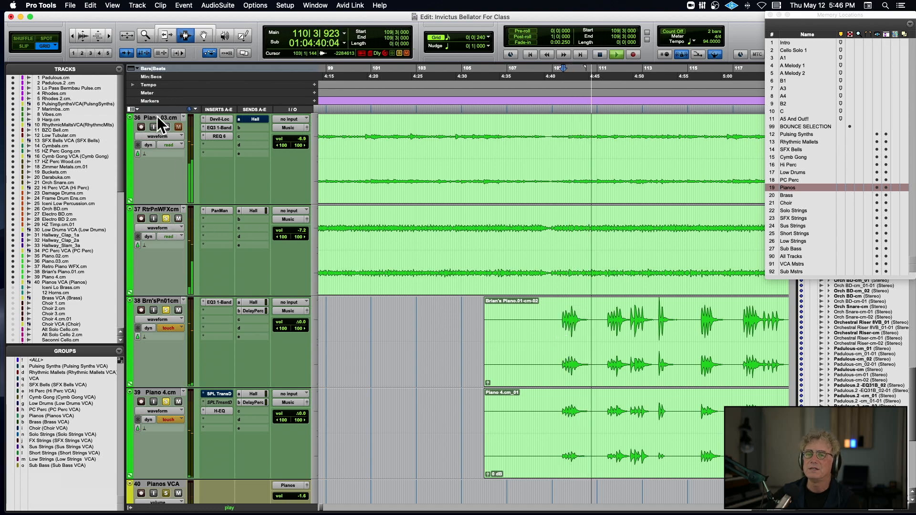
{"action": "scroll", "coordinate": [276, 185], "scroll_direction": "up", "scroll_amount": 10}
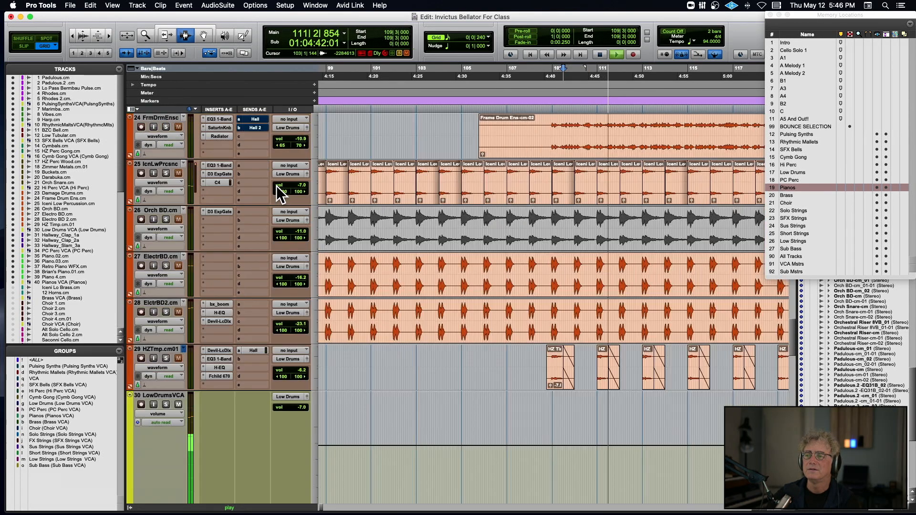
{"action": "scroll", "coordinate": [276, 185], "scroll_direction": "up", "scroll_amount": 15}
{"action": "left_click", "coordinate": [165, 172]}
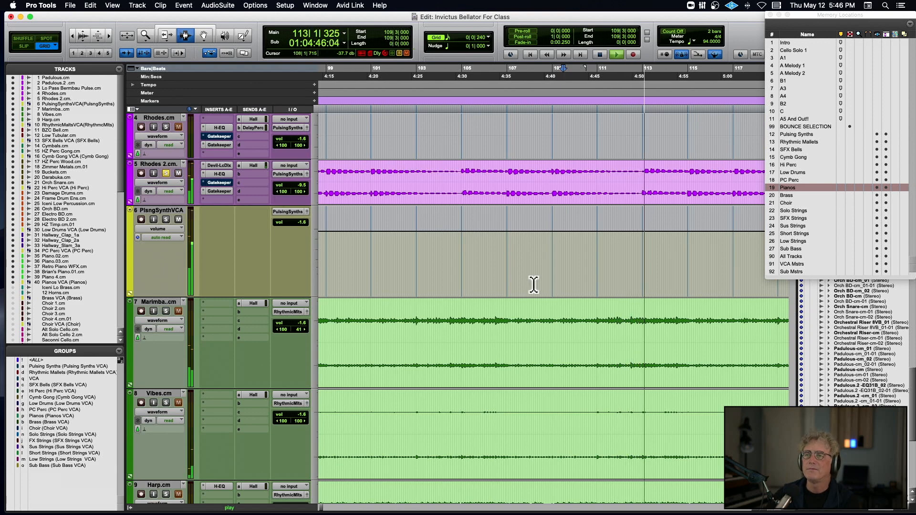
Step: Add the Rhythmic Mallets and Pulsing Synths VCAs to the solo and take Rhodes 2 out during playback
{"action": "scroll", "coordinate": [525, 285], "scroll_direction": "down", "scroll_amount": 2}
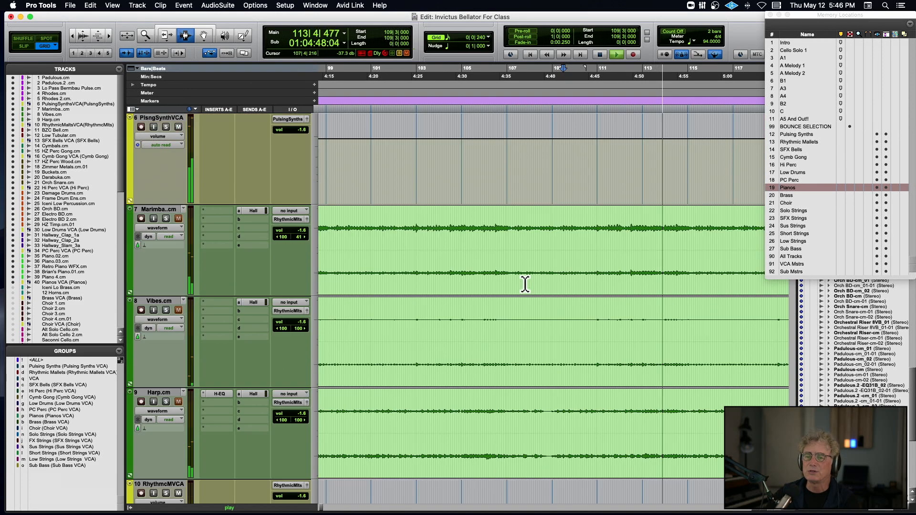
{"action": "scroll", "coordinate": [524, 285], "scroll_direction": "down", "scroll_amount": 3}
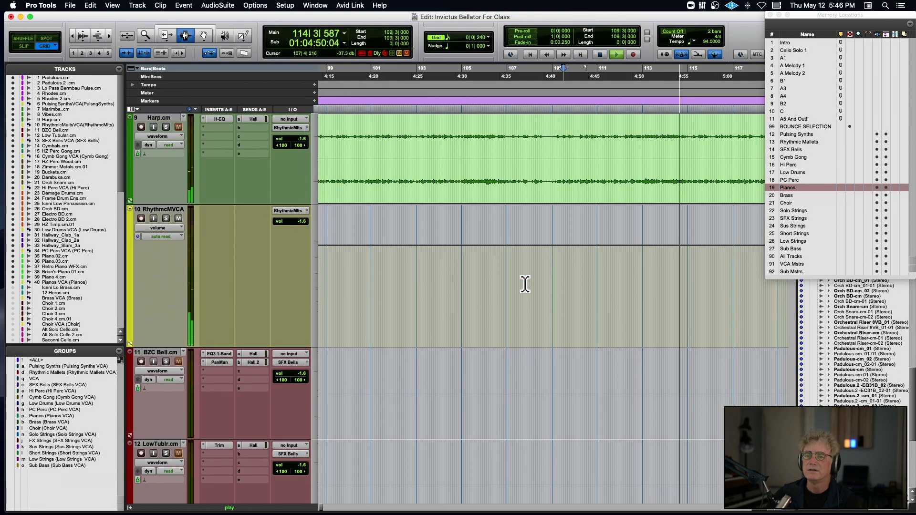
{"action": "left_click", "coordinate": [166, 219]}
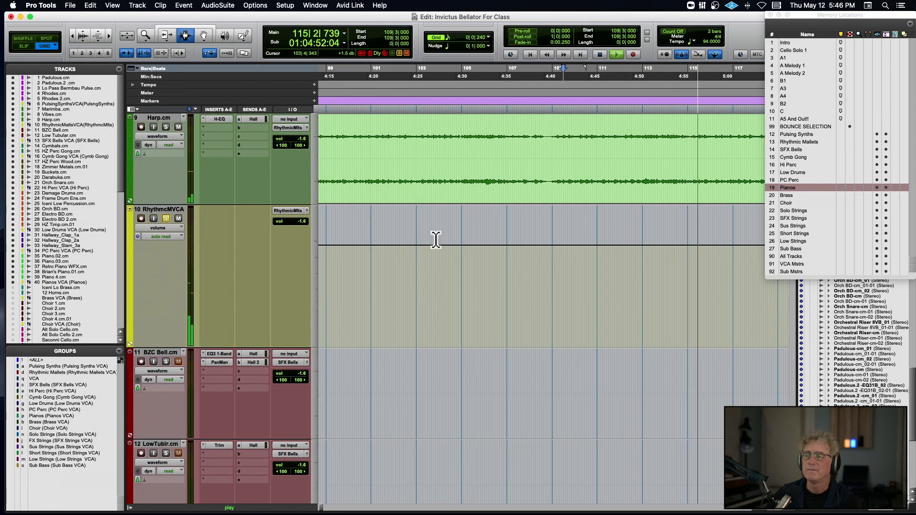
{"action": "scroll", "coordinate": [436, 240], "scroll_direction": "up", "scroll_amount": 8}
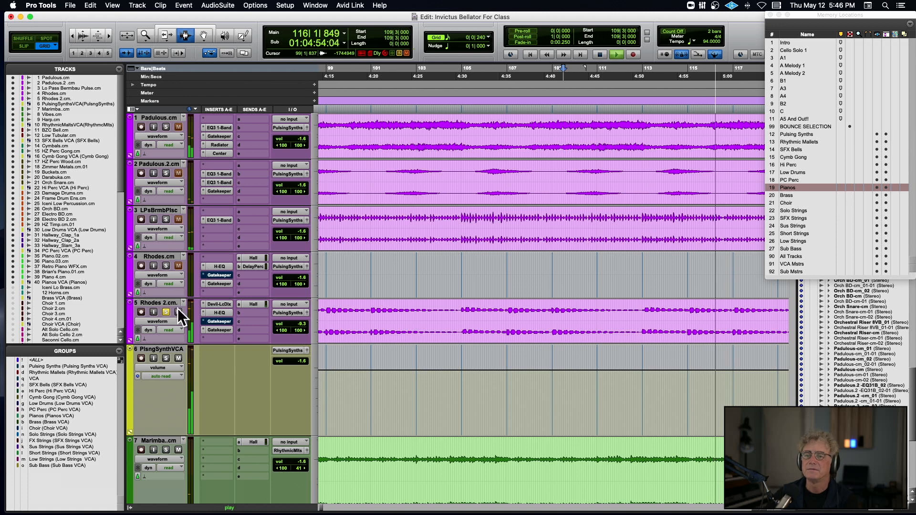
{"action": "left_click", "coordinate": [166, 358]}
{"action": "left_click", "coordinate": [165, 311]}
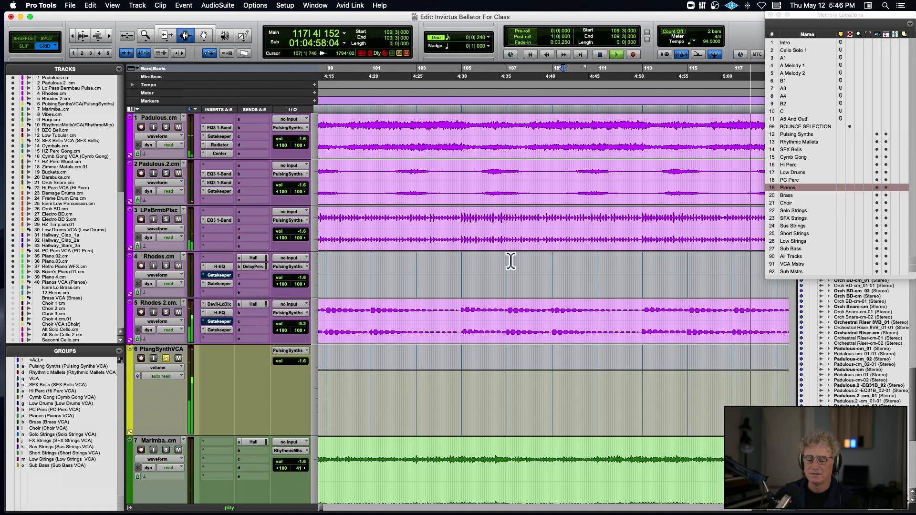
Step: Return to the piano tracks, listen to them against the mallets and synths, and stop playback
{"action": "key", "text": "r"}
{"action": "key", "text": "r"}
{"action": "key", "text": "r"}
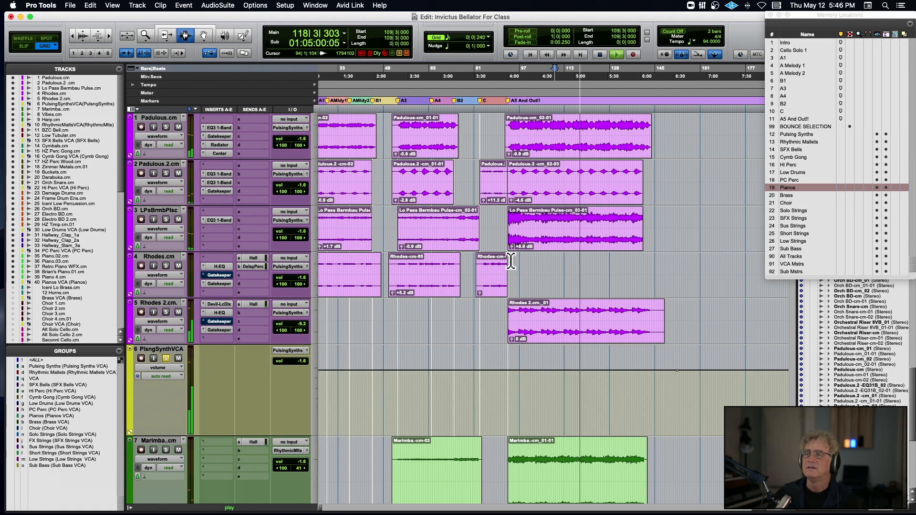
{"action": "scroll", "coordinate": [511, 260], "scroll_direction": "down", "scroll_amount": 20}
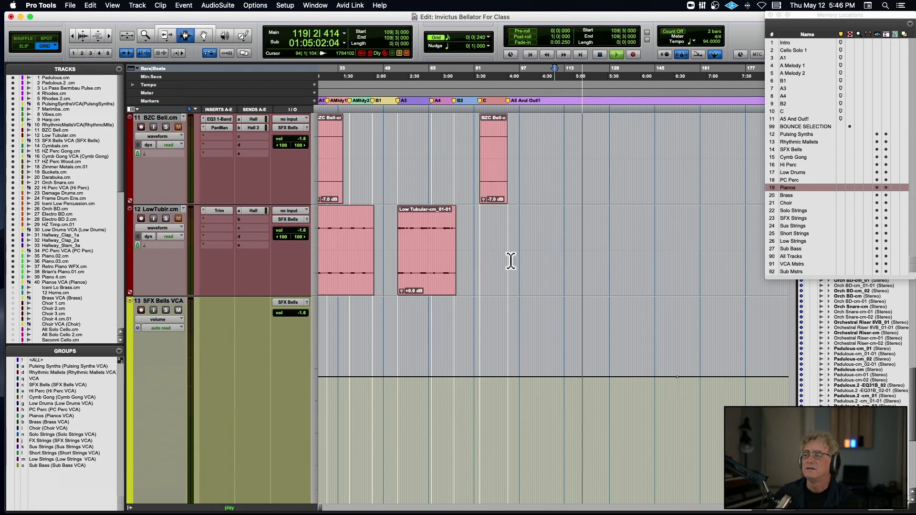
{"action": "scroll", "coordinate": [511, 260], "scroll_direction": "down", "scroll_amount": 10}
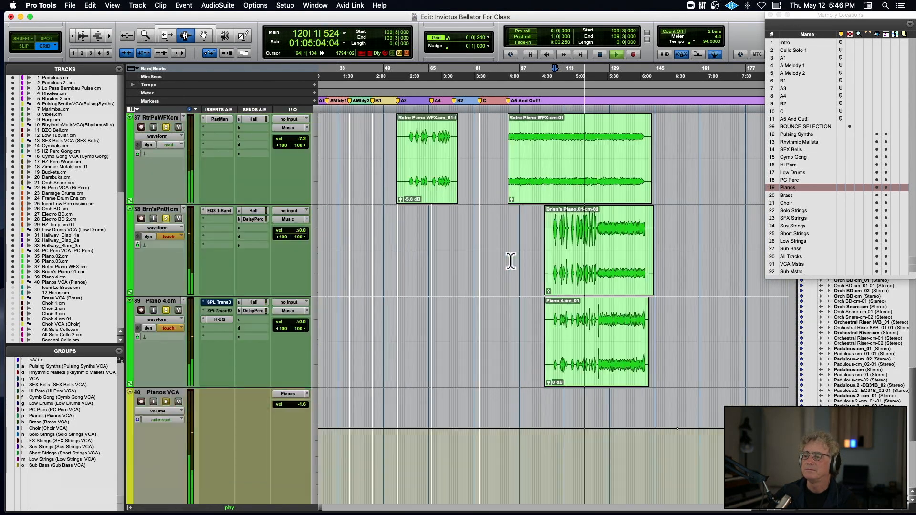
{"action": "scroll", "coordinate": [510, 261], "scroll_direction": "right", "scroll_amount": 1}
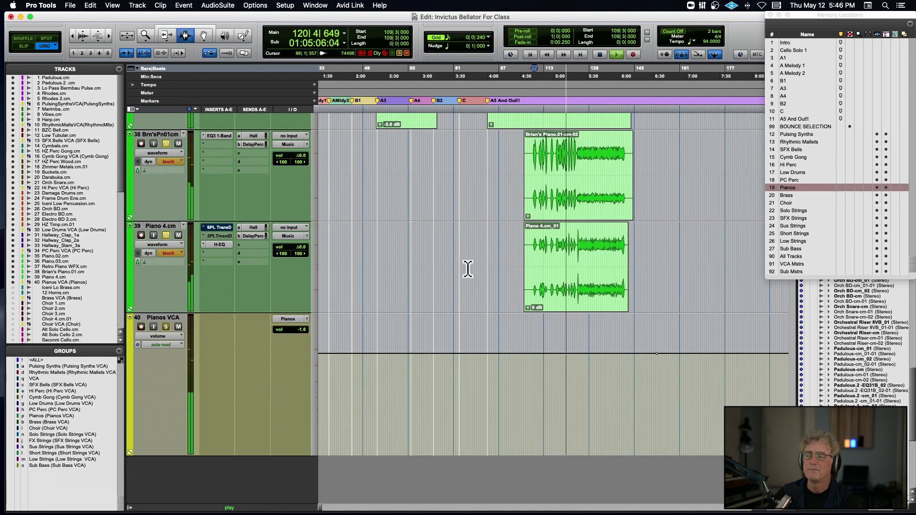
{"action": "key", "text": "space"}
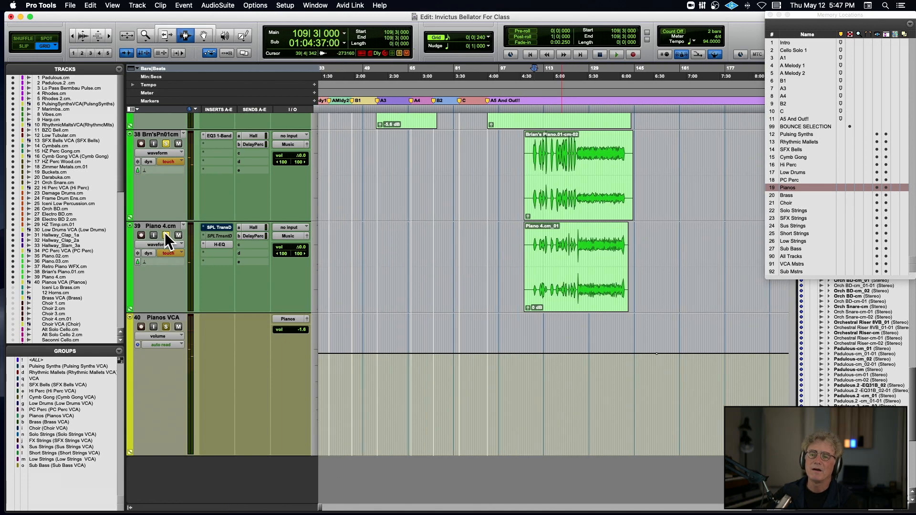
Step: Switch to the Brass tracks, solo the Brass VCA, and play from the first Iceni Lo Brass clip at bar 25
{"action": "left_click", "coordinate": [164, 234]}
{"action": "left_click", "coordinate": [786, 195]}
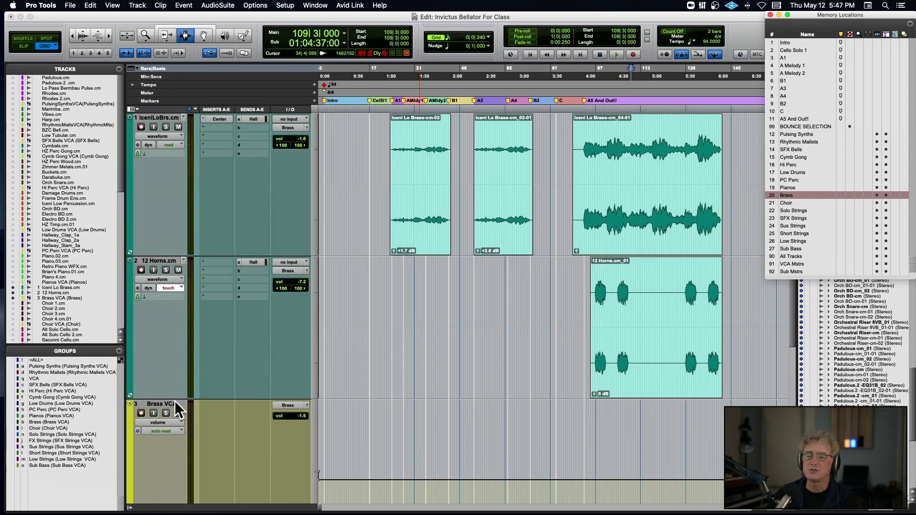
{"action": "left_click", "coordinate": [166, 412]}
{"action": "left_click", "coordinate": [391, 177]}
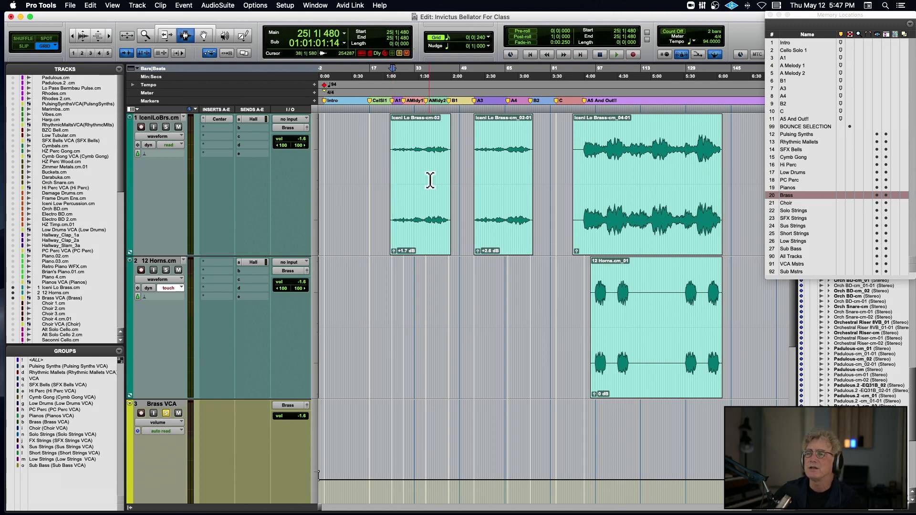
{"action": "key", "text": "space"}
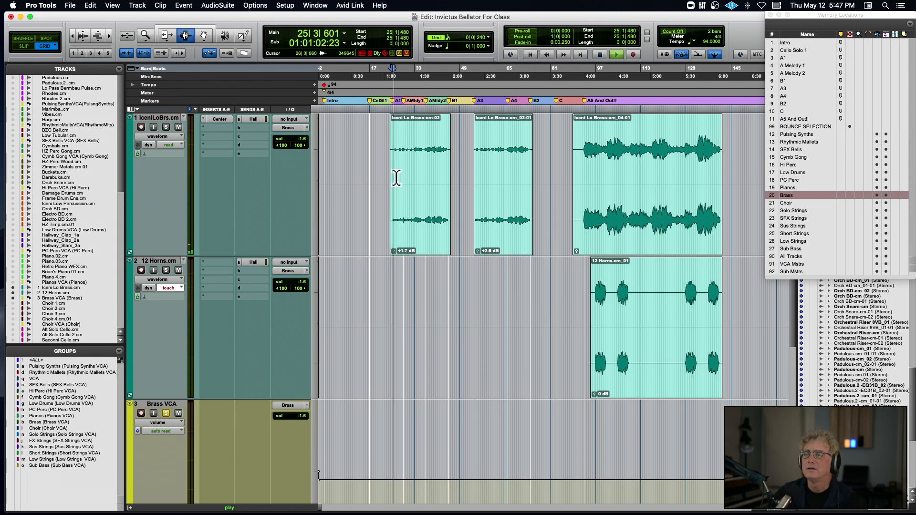
{"action": "key", "text": "super+bracketright"}
{"action": "key", "text": "super+bracketright"}
{"action": "key", "text": "super+bracketright"}
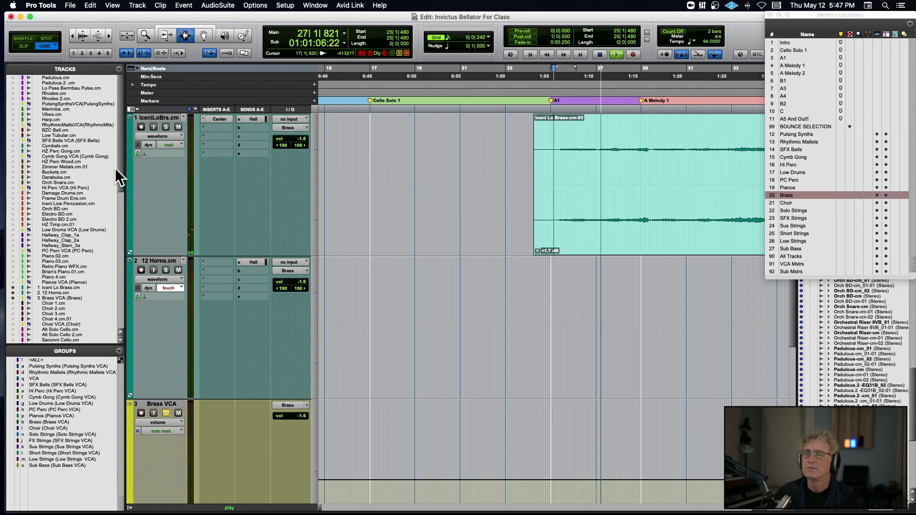
Step: Show the Marimba track with the brass, solo it too, and play from the second Iceni Lo Brass clip at bar 54
{"action": "left_click", "coordinate": [13, 109]}
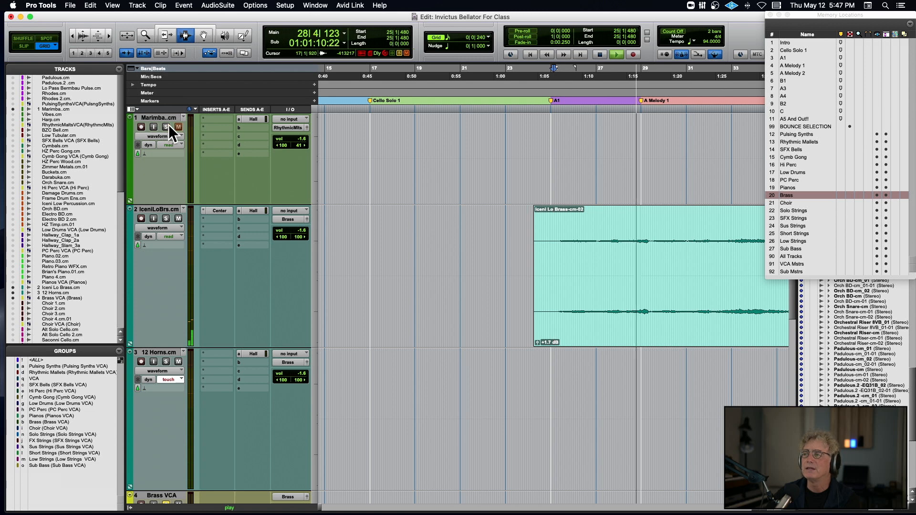
{"action": "key", "text": "super+bracketleft"}
{"action": "key", "text": "super+bracketleft"}
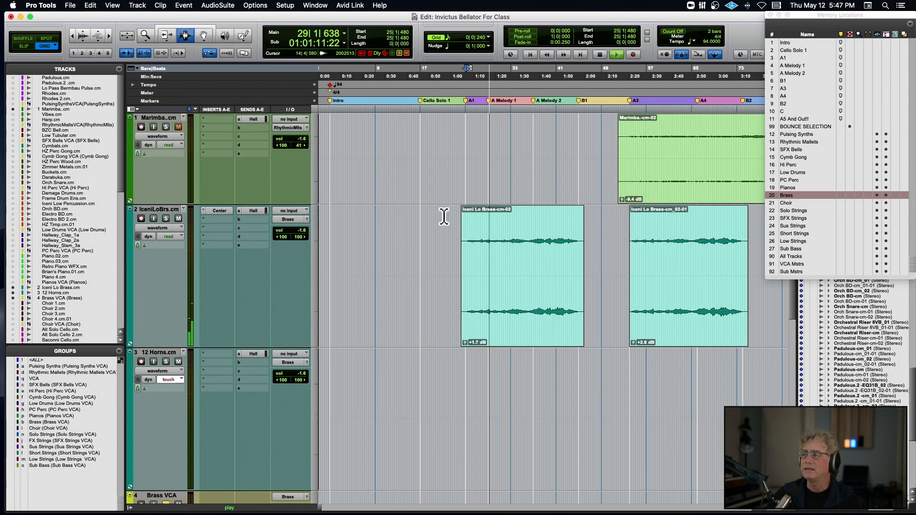
{"action": "left_click", "coordinate": [630, 210]}
{"action": "key", "text": "space"}
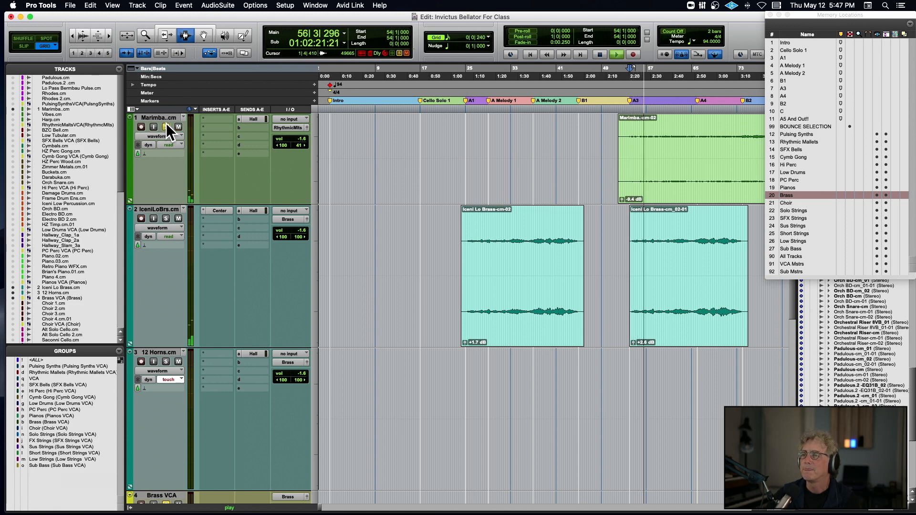
{"action": "key", "text": "space"}
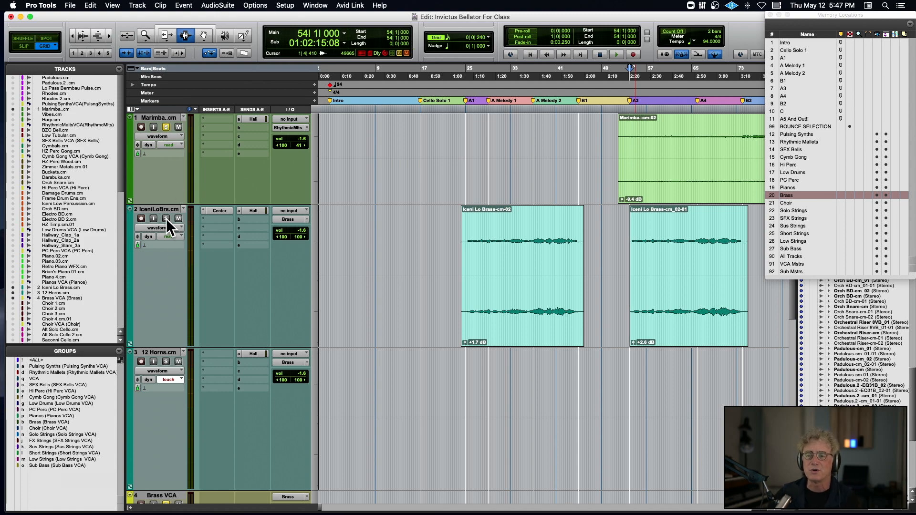
Step: Replay from bar 54, take Marimba out of the solo, and stop playback
{"action": "key", "text": "space"}
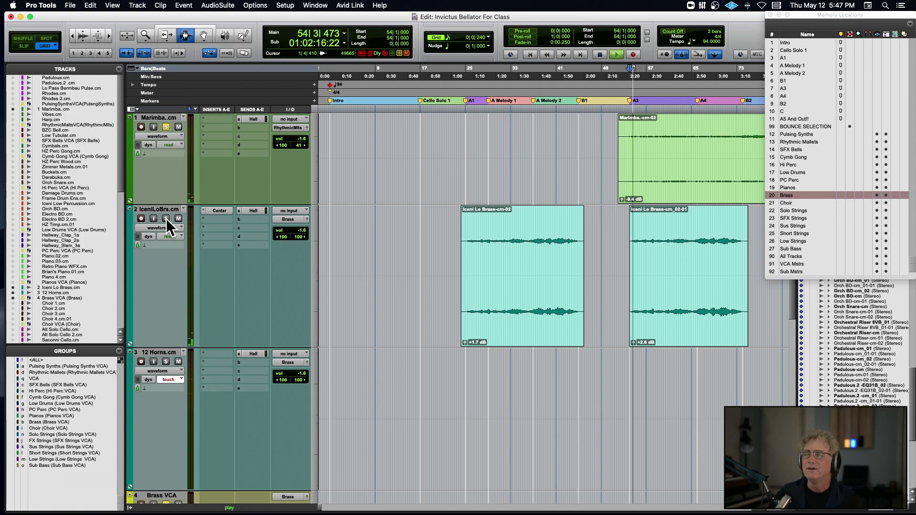
{"action": "key", "text": "super+bracketleft"}
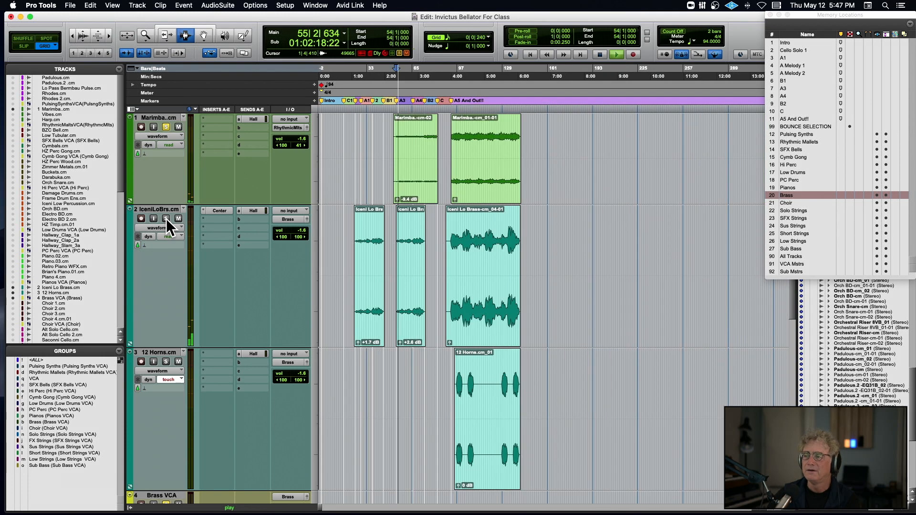
{"action": "left_click", "coordinate": [166, 127]}
{"action": "key", "text": "space"}
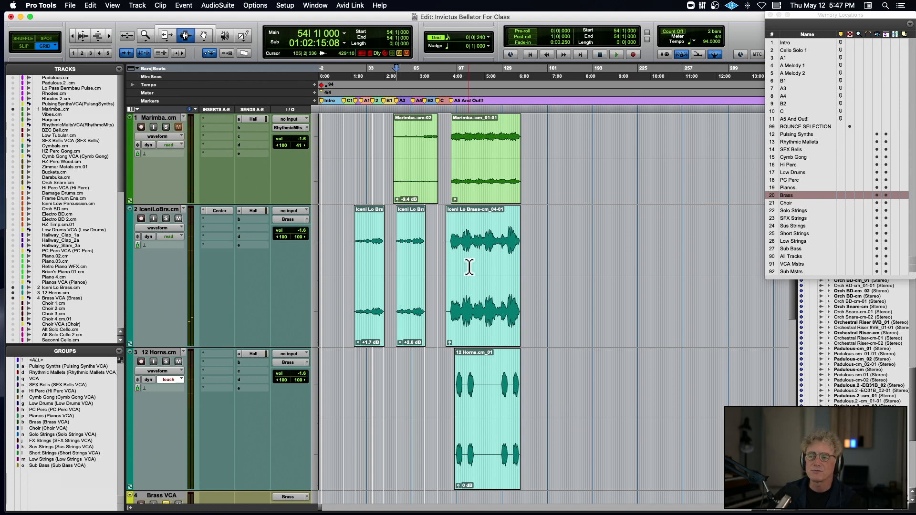
Step: Play the soloed brass from bar 91, then restart it just before the A5 And Out!! marker
{"action": "left_click", "coordinate": [448, 270]}
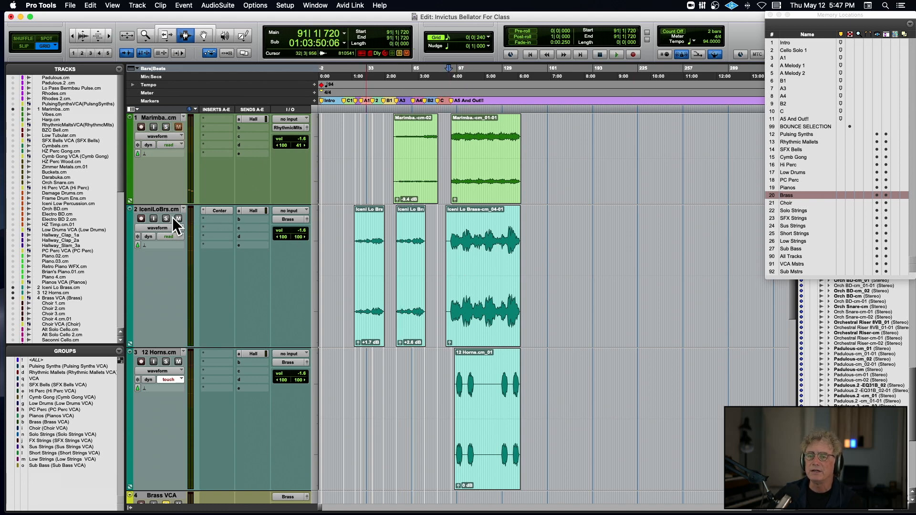
{"action": "key", "text": "space"}
{"action": "key", "text": "super+bracketright"}
{"action": "key", "text": "super+bracketright"}
{"action": "key", "text": "super+bracketright"}
{"action": "key", "text": "super+bracketright"}
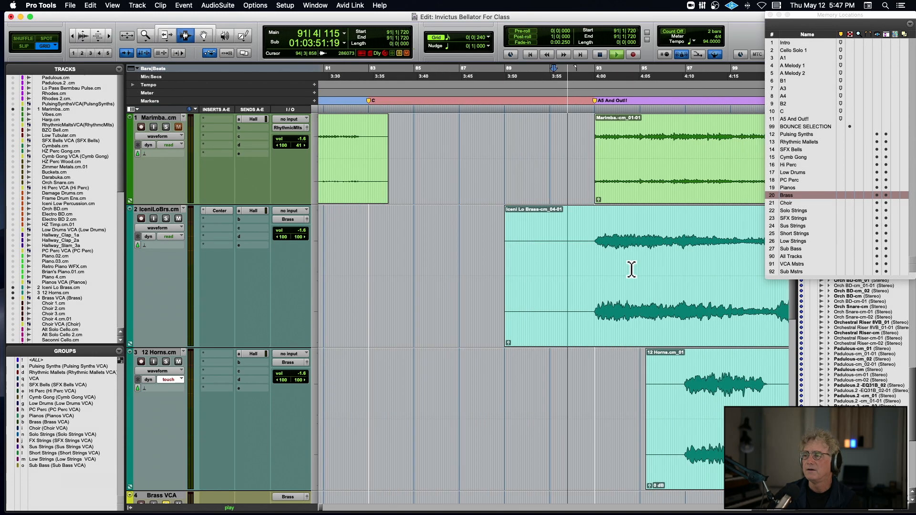
{"action": "left_click", "coordinate": [593, 261]}
{"action": "key", "text": "space"}
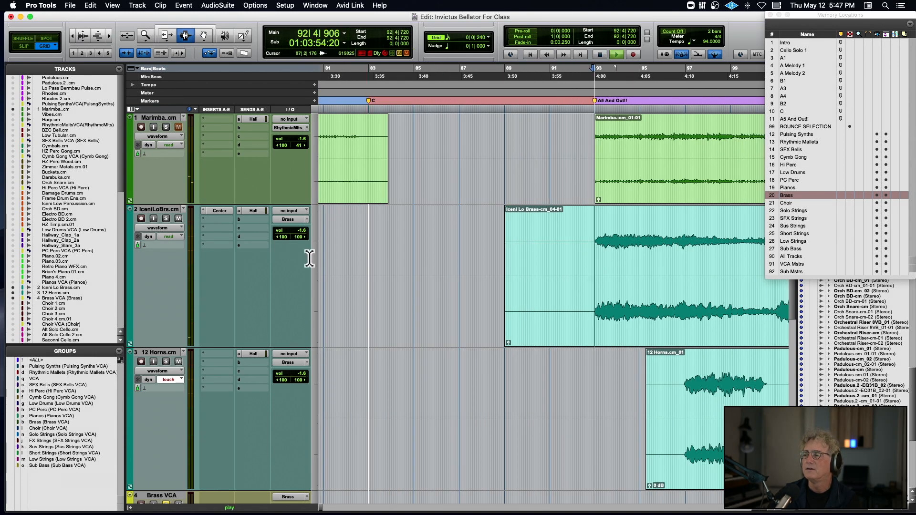
Step: Solo the Iceni Lo Brass track during playback of the A5 And Out!! section
{"action": "left_click", "coordinate": [165, 218]}
{"action": "key", "text": "super+bracketleft"}
{"action": "key", "text": "super+bracketleft"}
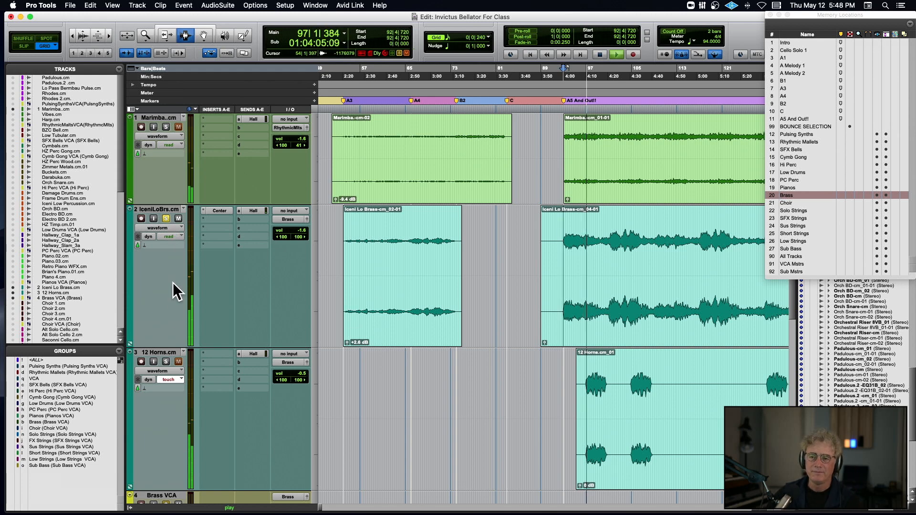
Step: Switch the solo from Iceni Lo Brass to 12 Horns and play from the first horn note near bar 97
{"action": "left_click", "coordinate": [165, 216]}
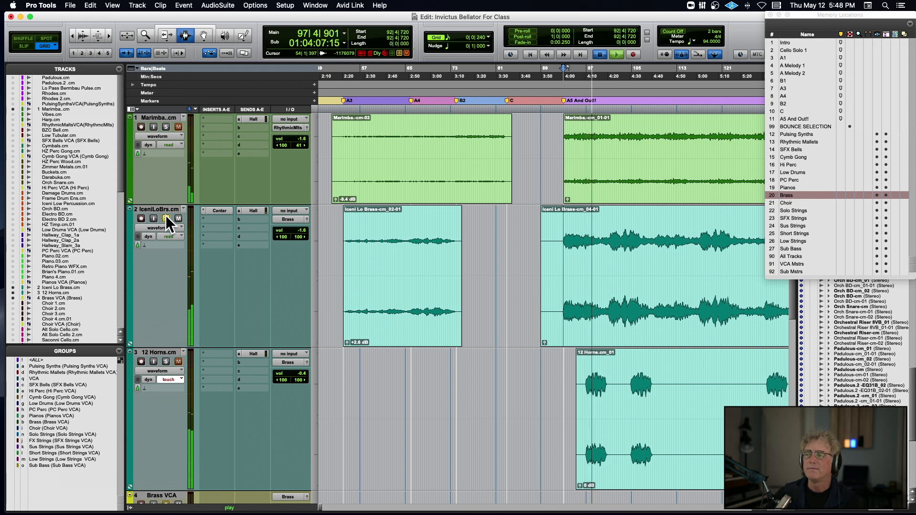
{"action": "key", "text": "space"}
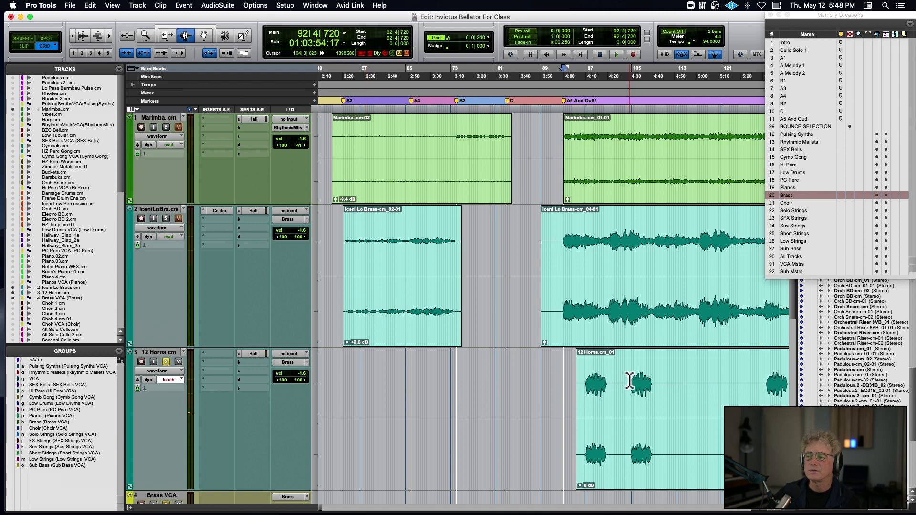
{"action": "left_click", "coordinate": [593, 386]}
{"action": "key", "text": "space"}
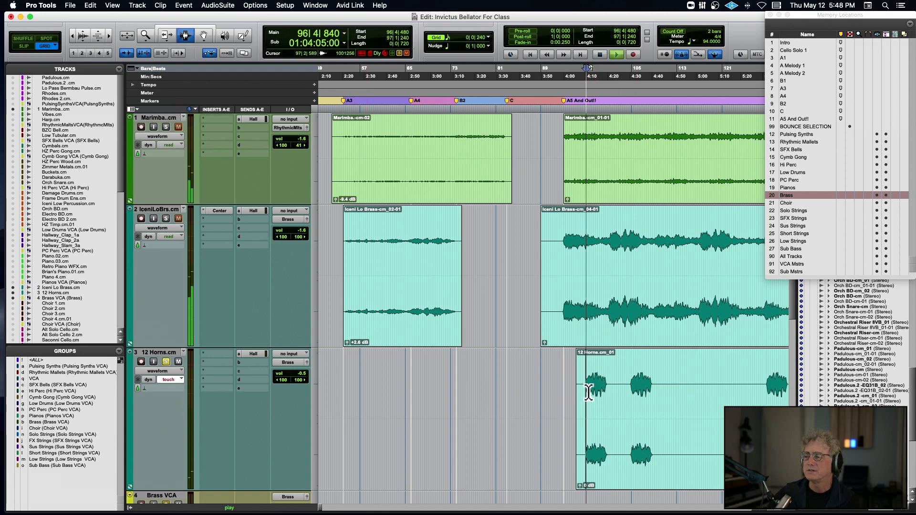
Step: Add Iceni Lo Brass back to the solo, play it with 12 Horns from bar 91, and stop after listening
{"action": "key", "text": "space"}
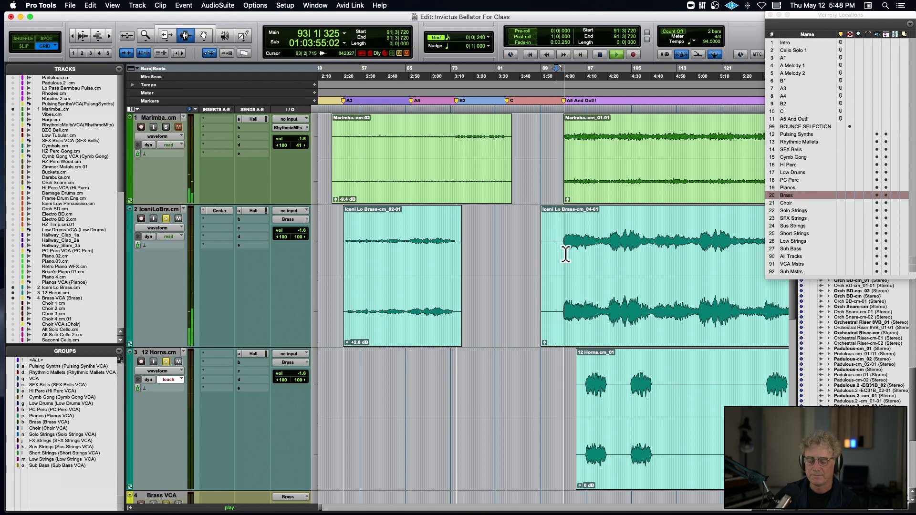
{"action": "scroll", "coordinate": [565, 255], "scroll_direction": "up", "scroll_amount": 2}
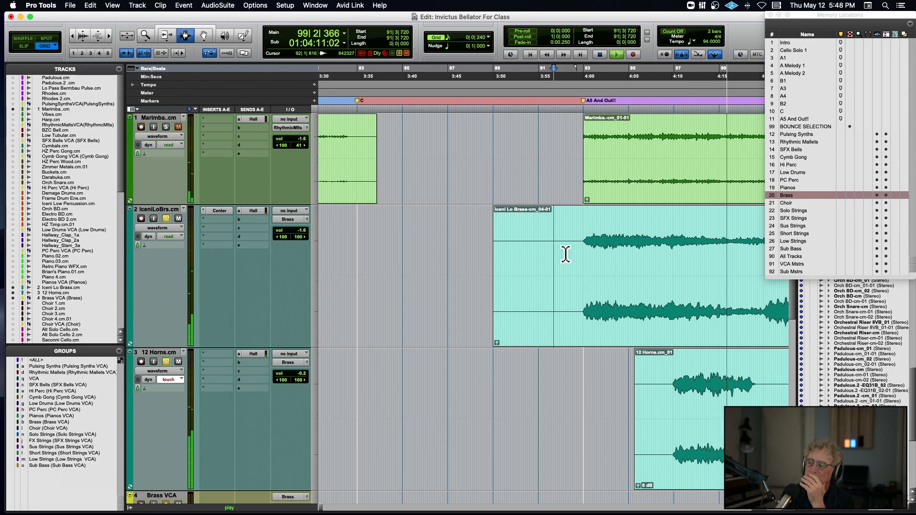
{"action": "key", "text": "space"}
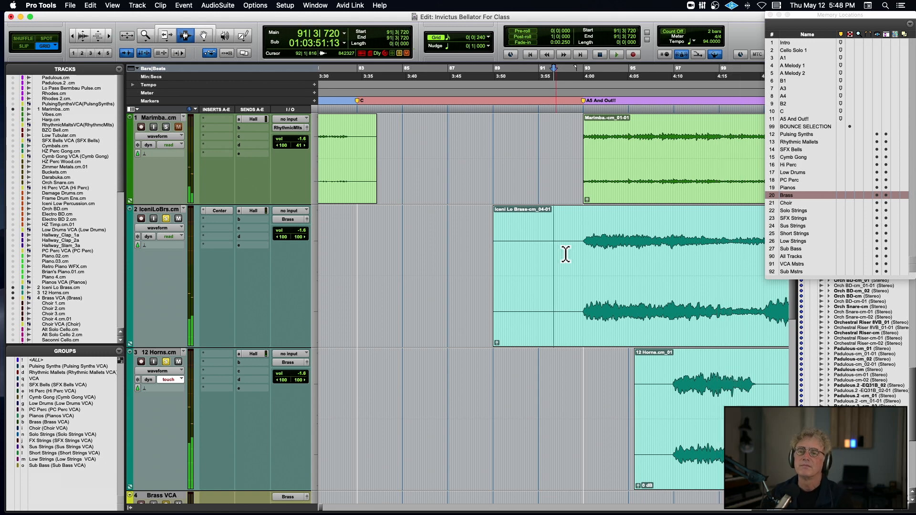
{"action": "scroll", "coordinate": [740, 242], "scroll_direction": "right", "scroll_amount": 10}
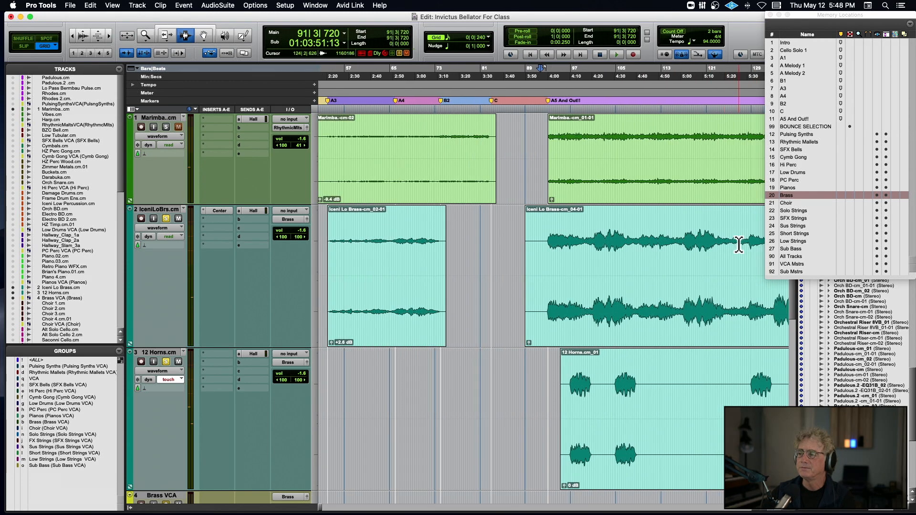
Step: Recall the Choir memory location and solo the Choir VCA
{"action": "key", "text": "super+bracketleft"}
{"action": "key", "text": "super+bracketleft"}
{"action": "scroll", "coordinate": [461, 284], "scroll_direction": "right", "scroll_amount": 2}
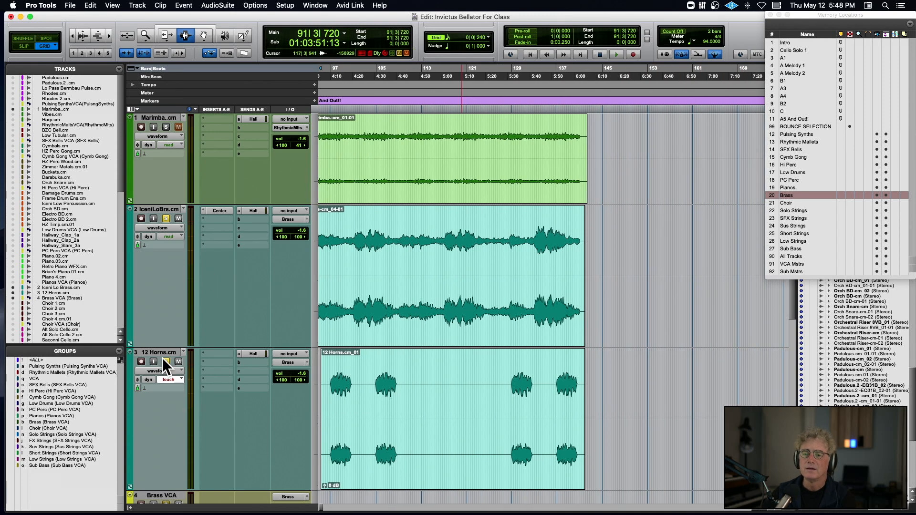
{"action": "left_click", "coordinate": [802, 203]}
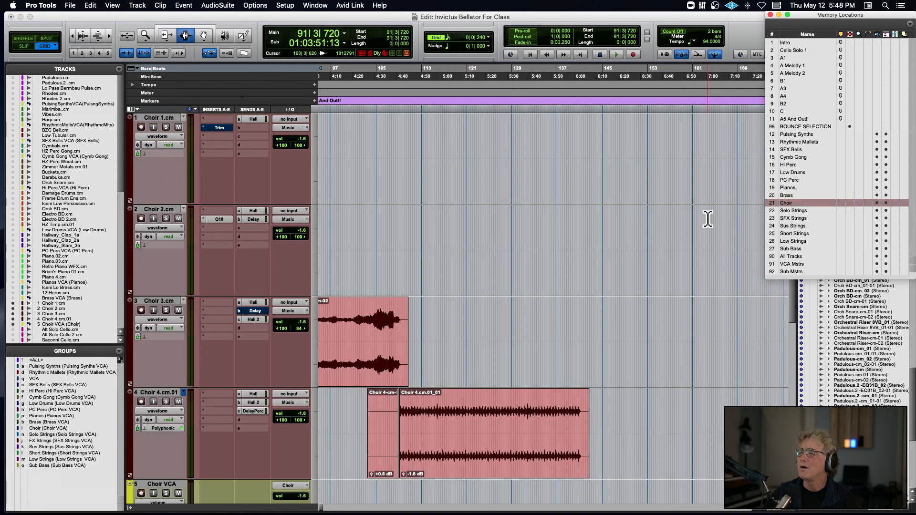
{"action": "scroll", "coordinate": [217, 396], "scroll_direction": "down", "scroll_amount": 4}
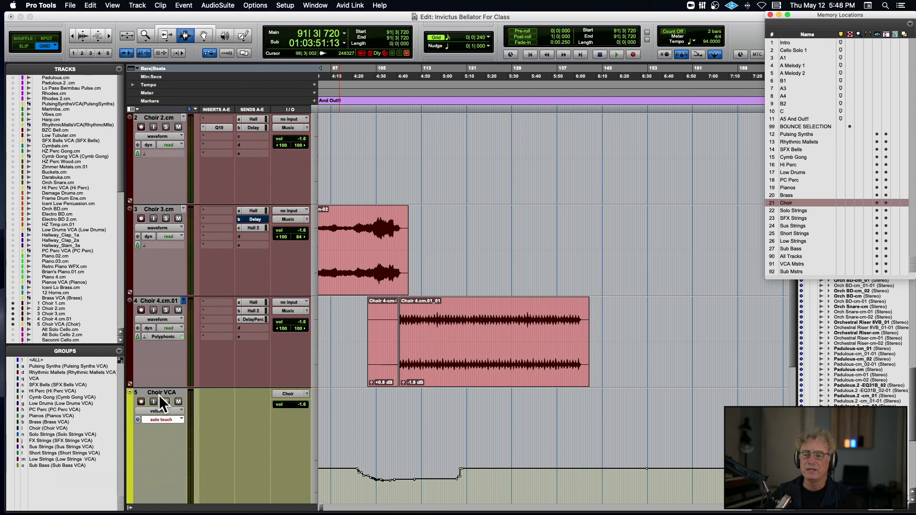
{"action": "scroll", "coordinate": [372, 403], "scroll_direction": "up", "scroll_amount": 4}
Step: Play the soloed choir from the B1 marker at bar 45, zoomed in on the first Choir 1 clip
{"action": "scroll", "coordinate": [372, 403], "scroll_direction": "left", "scroll_amount": 10}
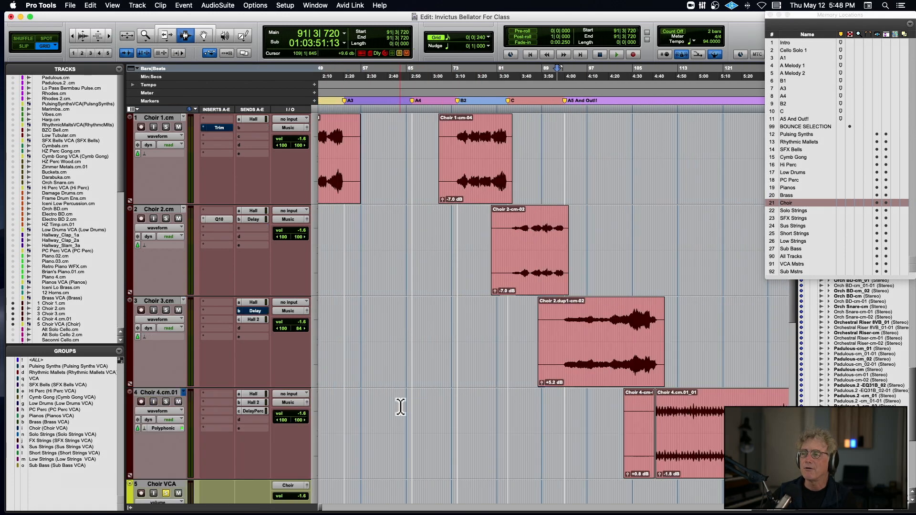
{"action": "scroll", "coordinate": [400, 406], "scroll_direction": "left", "scroll_amount": 5}
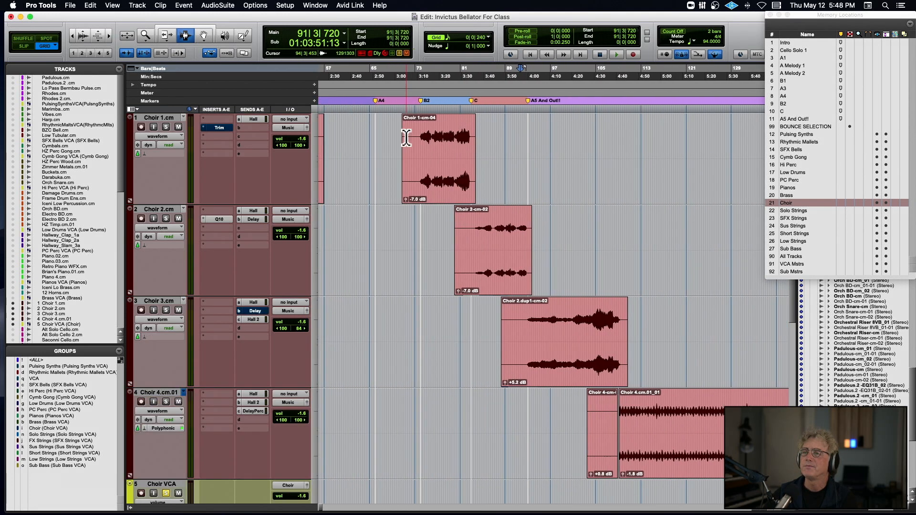
{"action": "key", "text": "space"}
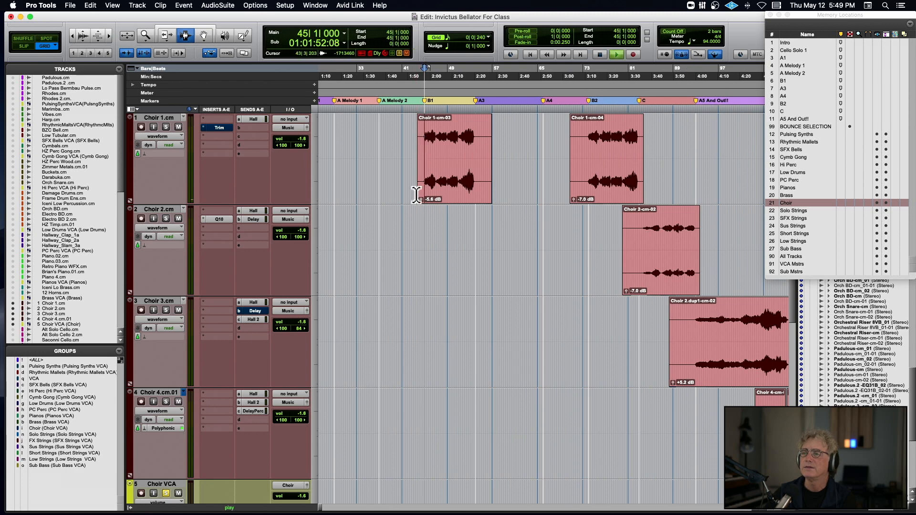
{"action": "key", "text": "super+bracketright"}
{"action": "key", "text": "super+bracketright"}
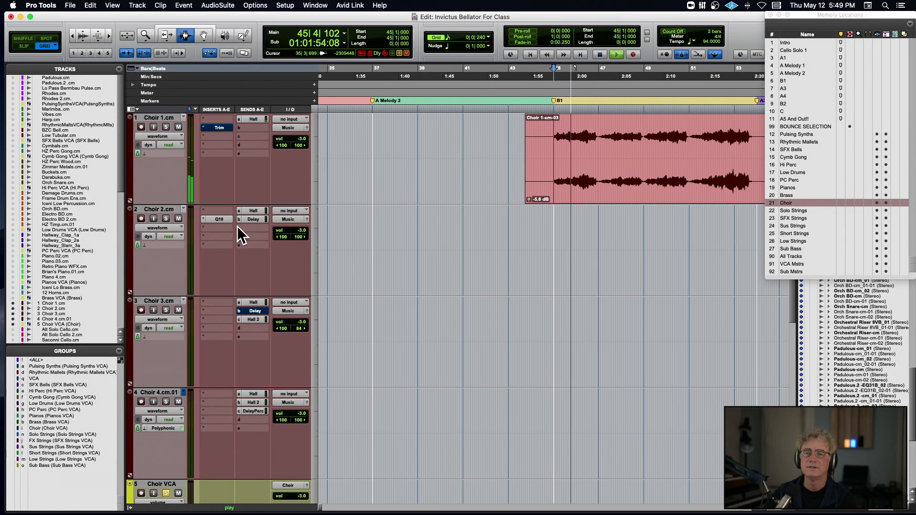
Step: Show the Master 1 track in the session and set its volume to +5.4 dB during playback
{"action": "scroll", "coordinate": [251, 474], "scroll_direction": "down", "scroll_amount": 5}
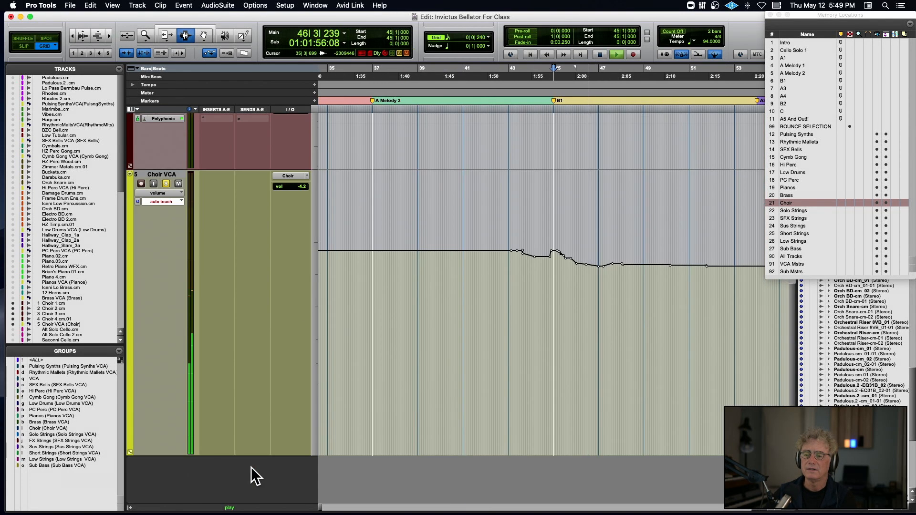
{"action": "scroll", "coordinate": [73, 339], "scroll_direction": "down", "scroll_amount": 15}
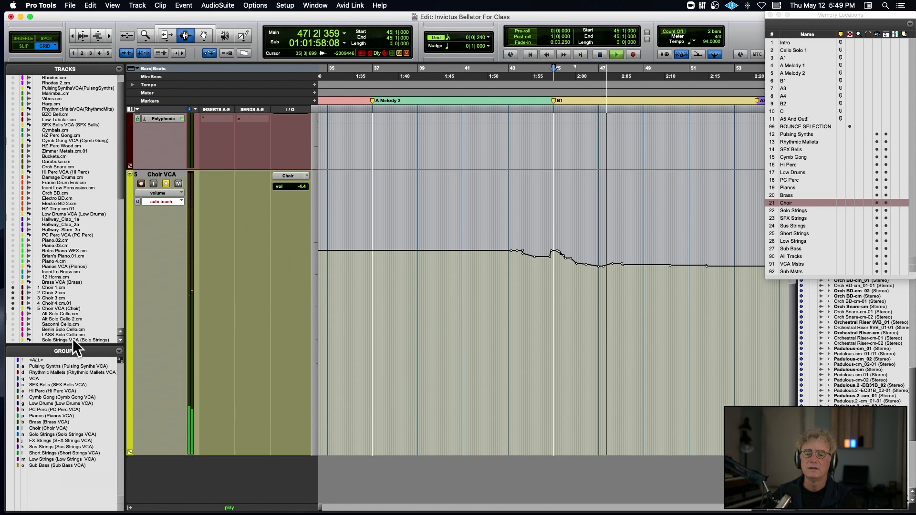
{"action": "scroll", "coordinate": [73, 339], "scroll_direction": "down", "scroll_amount": 5}
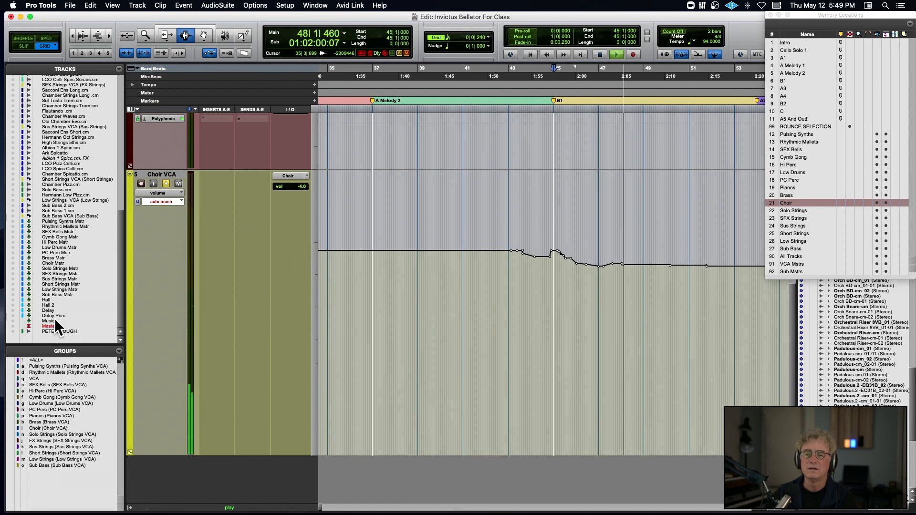
{"action": "left_click", "coordinate": [14, 325]}
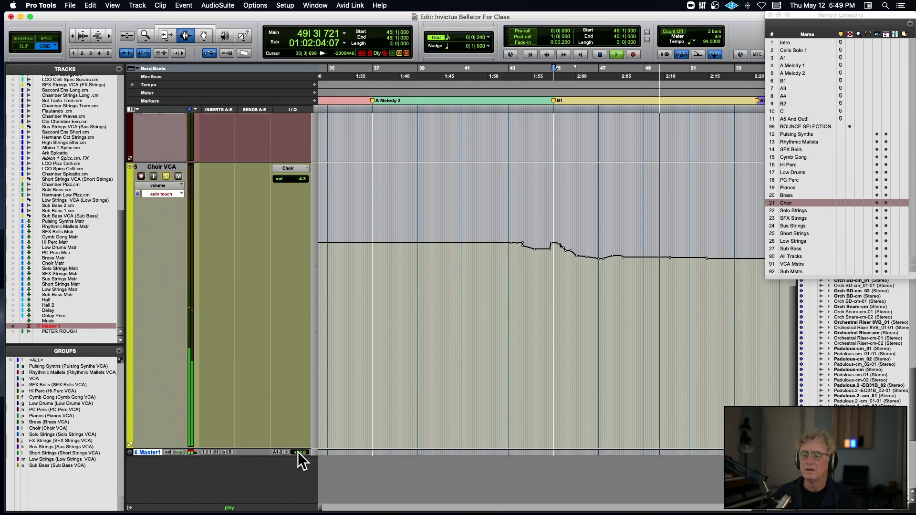
{"action": "left_click_drag", "start_coordinate": [298, 451], "coordinate": [298, 459]}
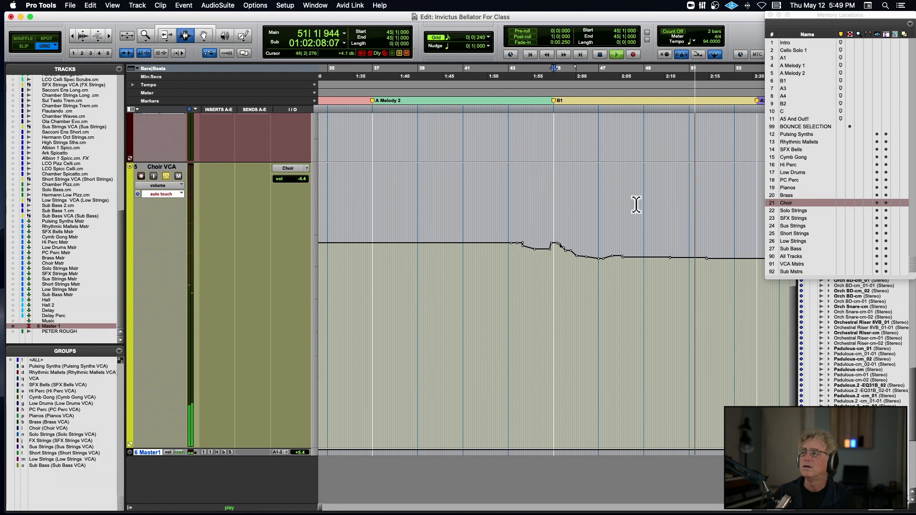
Step: Stop playback and replay the first Choir 1 clip from the B1 marker
{"action": "scroll", "coordinate": [588, 213], "scroll_direction": "up", "scroll_amount": 6}
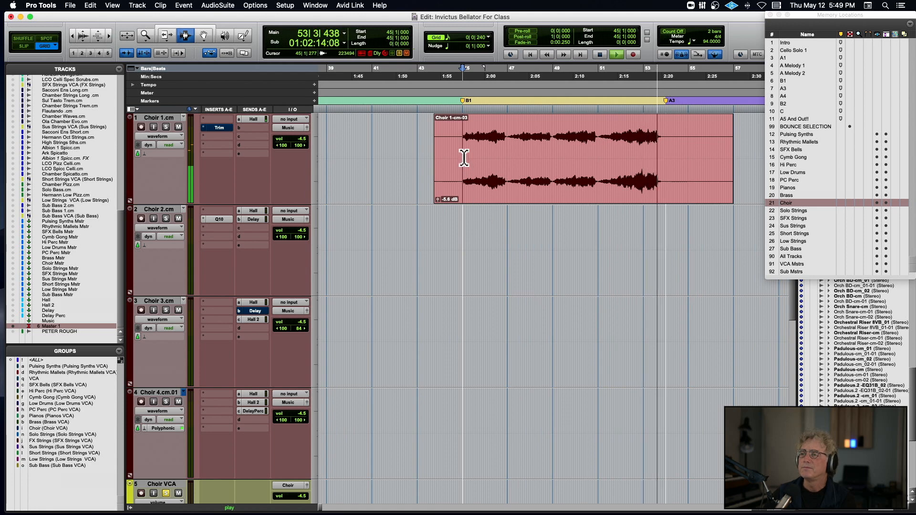
{"action": "key", "text": "space"}
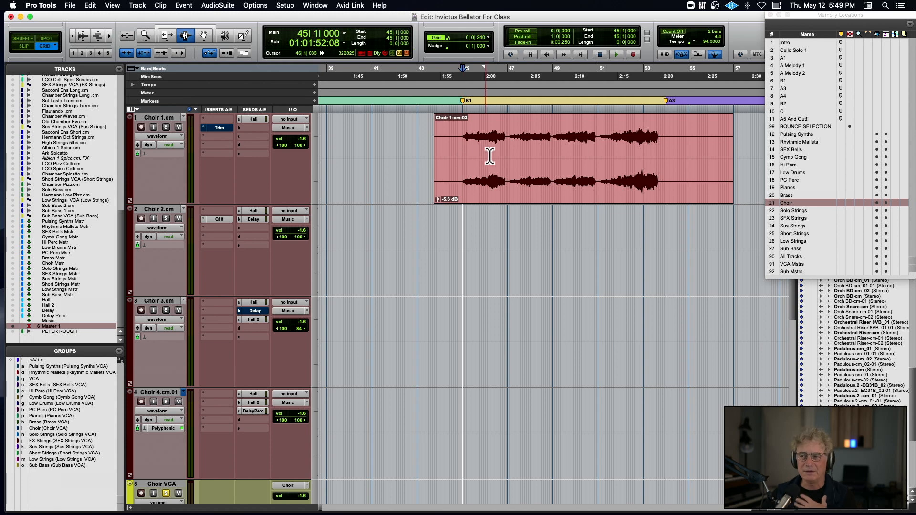
{"action": "double_click", "coordinate": [494, 156]}
{"action": "left_click", "coordinate": [464, 149]}
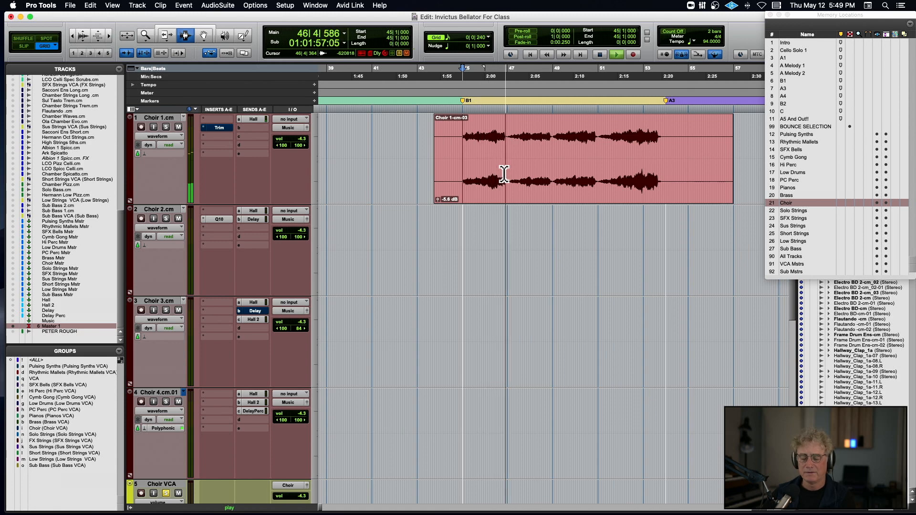
Step: Play the second Choir 1 clip from bar 74 at the B2 marker, then stop
{"action": "key", "text": "super+bracketleft"}
{"action": "scroll", "coordinate": [504, 174], "scroll_direction": "right", "scroll_amount": 5}
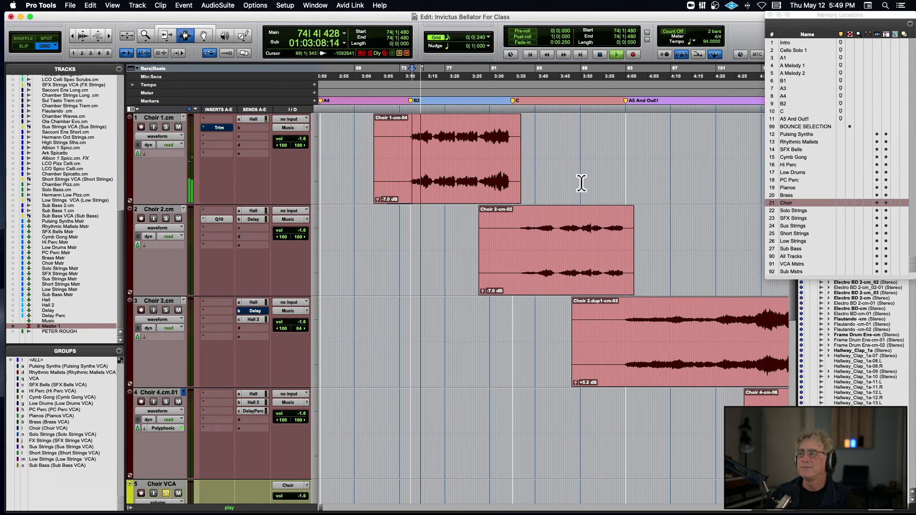
{"action": "key", "text": "space"}
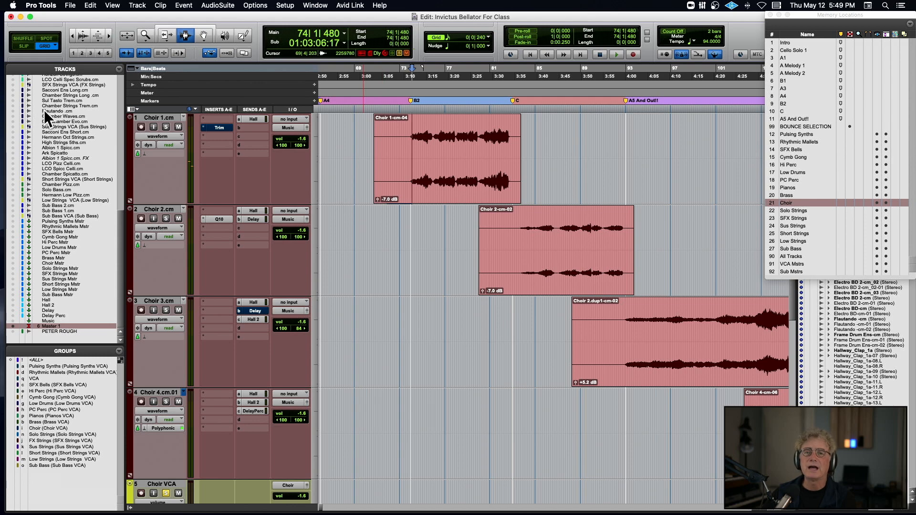
Step: Show the Harp track and play it together with the choir from bar 74, stopping after listening
{"action": "scroll", "coordinate": [50, 110], "scroll_direction": "up", "scroll_amount": 10}
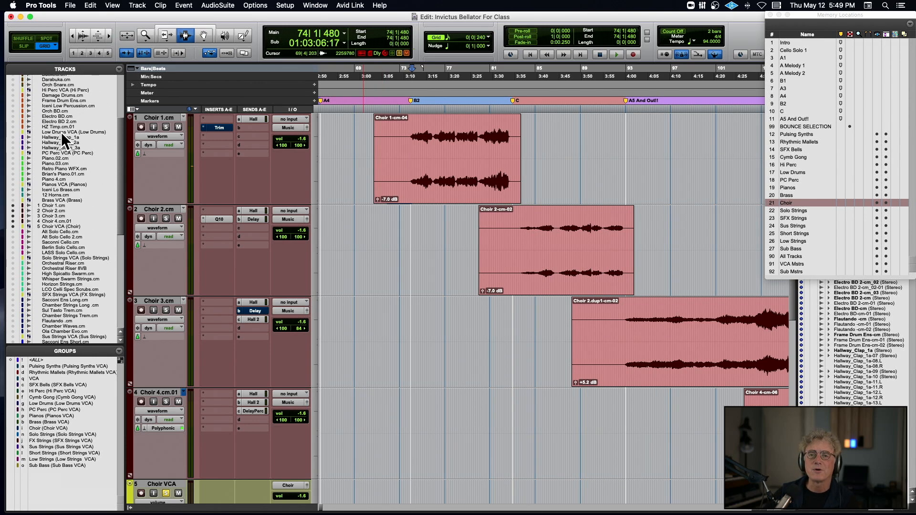
{"action": "scroll", "coordinate": [61, 132], "scroll_direction": "up", "scroll_amount": 5}
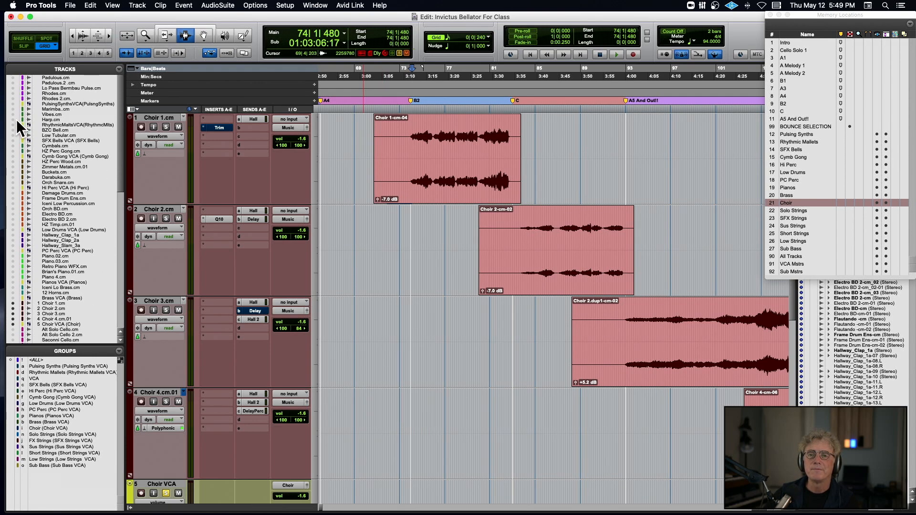
{"action": "left_click", "coordinate": [14, 120]}
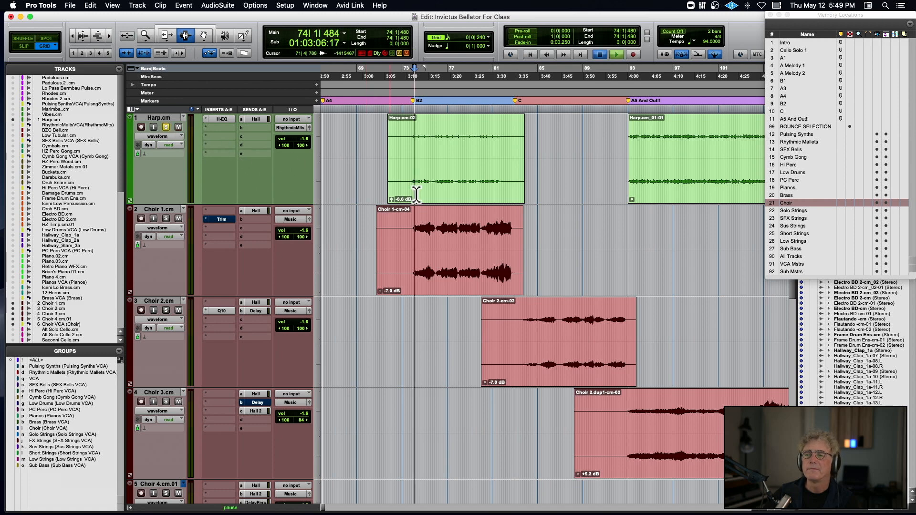
{"action": "key", "text": "space"}
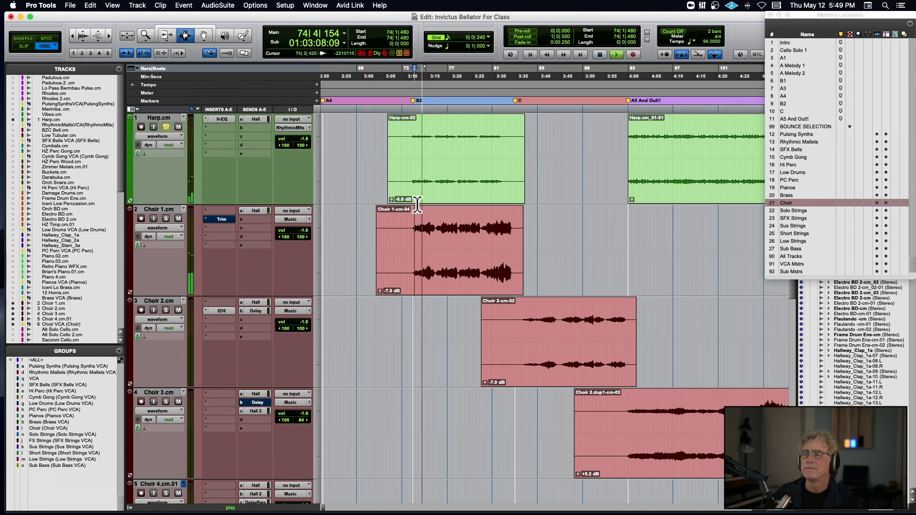
{"action": "key", "text": "space"}
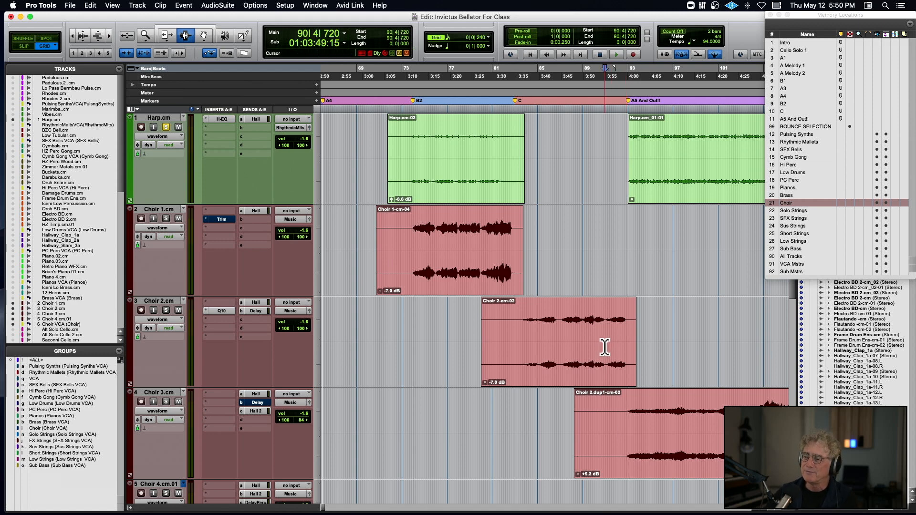
Step: Solo Choir 2 and play it from bar 83 near the C marker, then stop
{"action": "left_click", "coordinate": [522, 337]}
{"action": "left_click", "coordinate": [166, 310]}
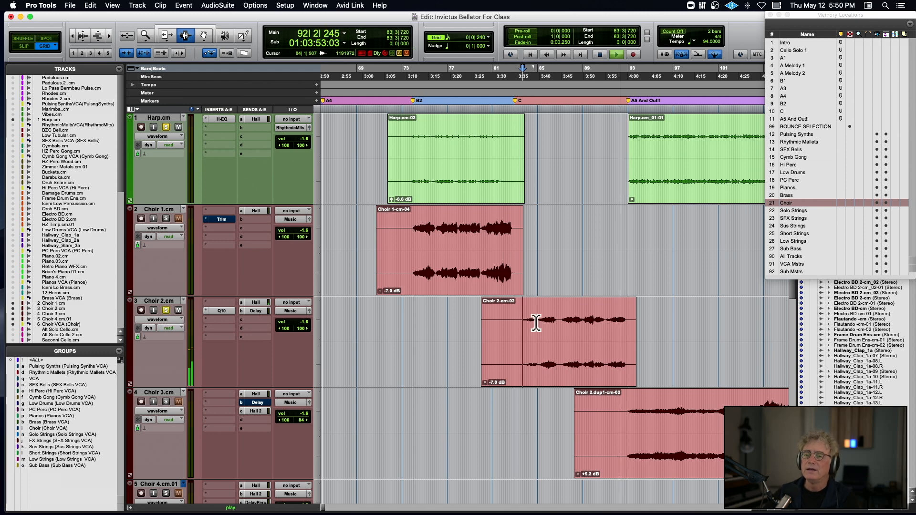
{"action": "key", "text": "space"}
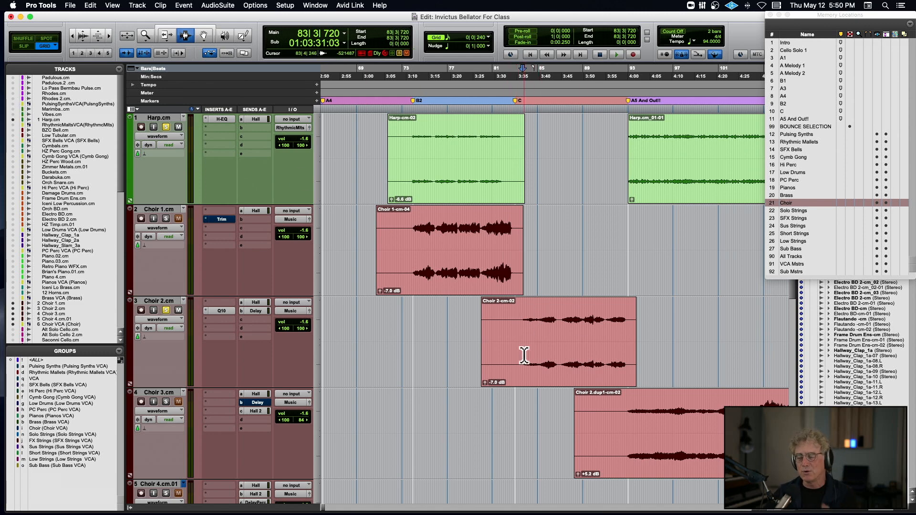
Step: Select and play the Choir 2-cm-02 clip, then open the track's Q10 equalizer and bypass it
{"action": "double_click", "coordinate": [547, 327]}
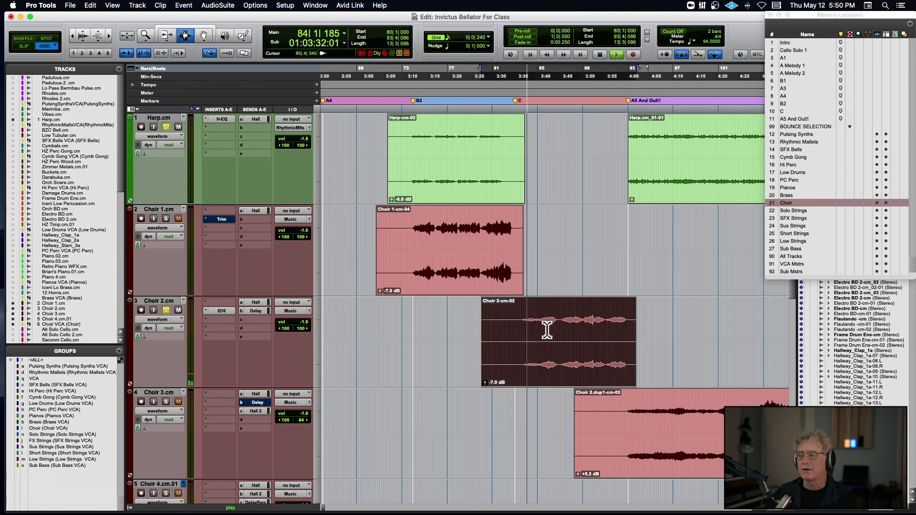
{"action": "left_click", "coordinate": [222, 311]}
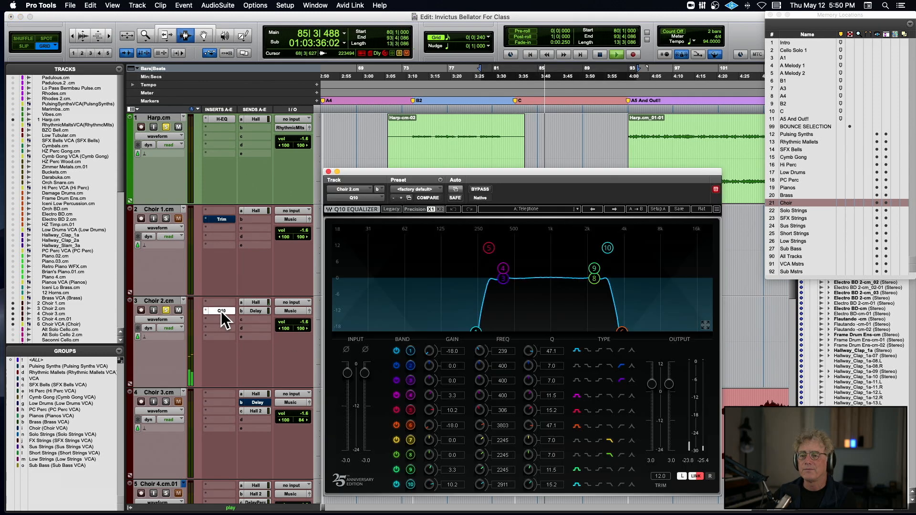
{"action": "left_click", "coordinate": [478, 189]}
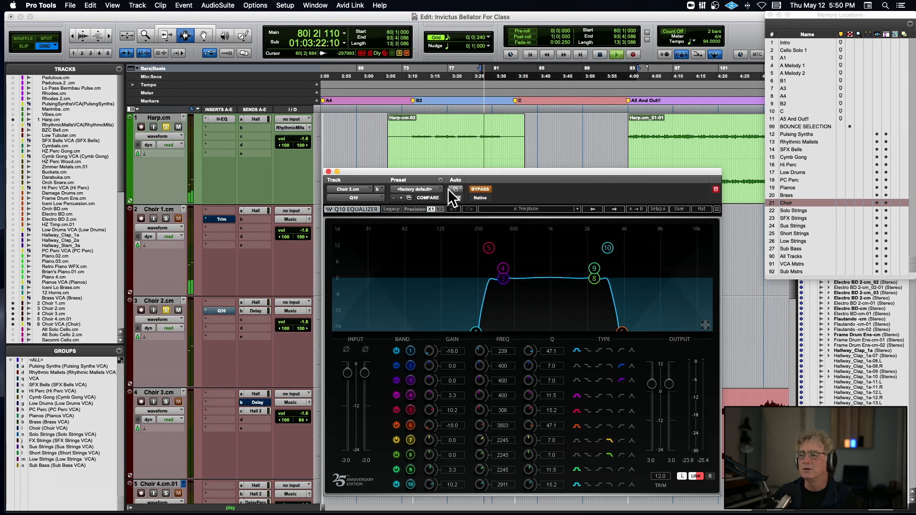
Step: Remove Harp from the solo, compare Choir 2 from bar 83 with the Q10 bypassed and re-enabled, and close the plug-in
{"action": "left_click", "coordinate": [167, 126]}
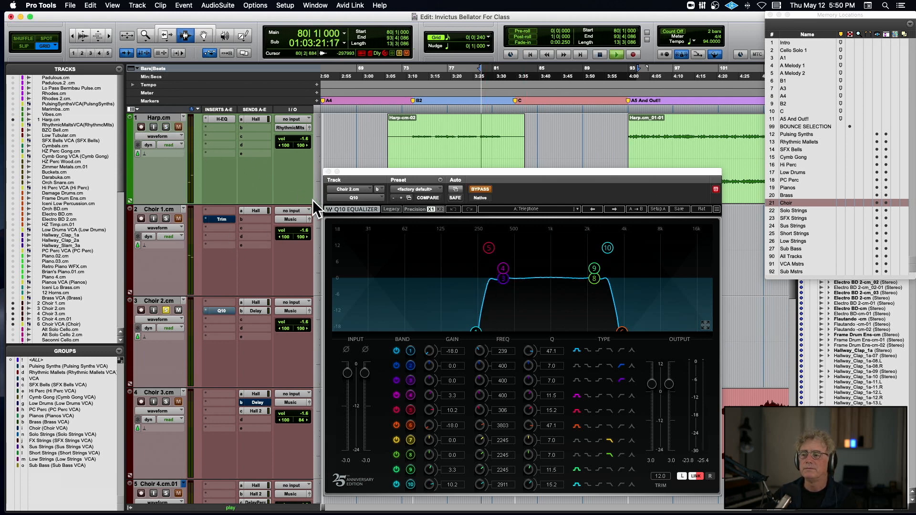
{"action": "left_click_drag", "start_coordinate": [511, 178], "coordinate": [287, 148]}
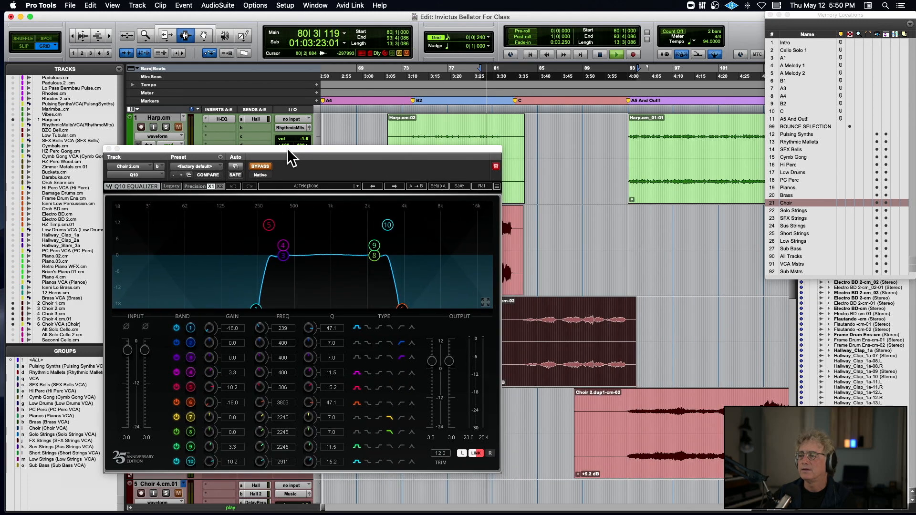
{"action": "left_click", "coordinate": [523, 339]}
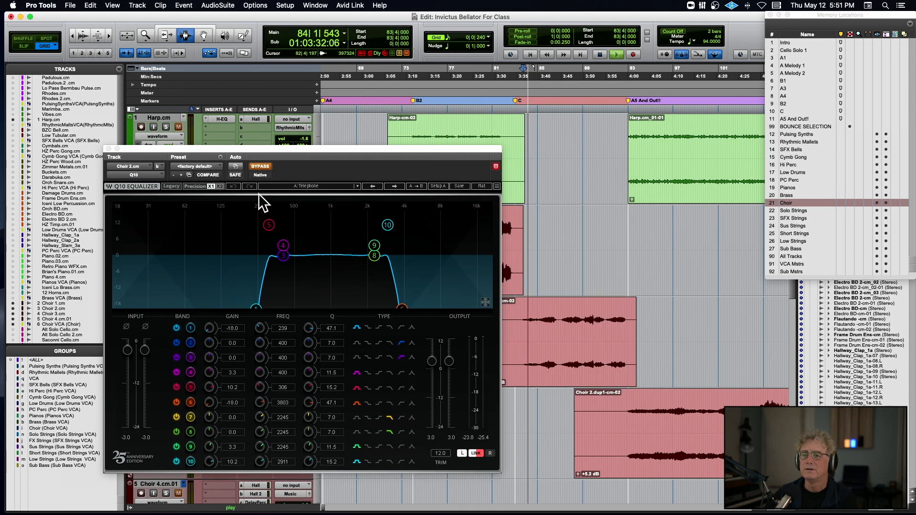
{"action": "left_click", "coordinate": [265, 166]}
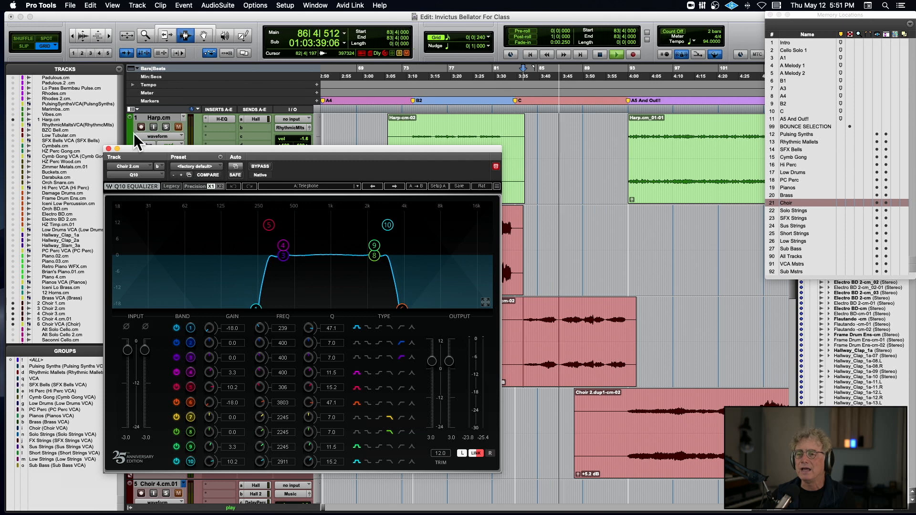
{"action": "left_click", "coordinate": [109, 148]}
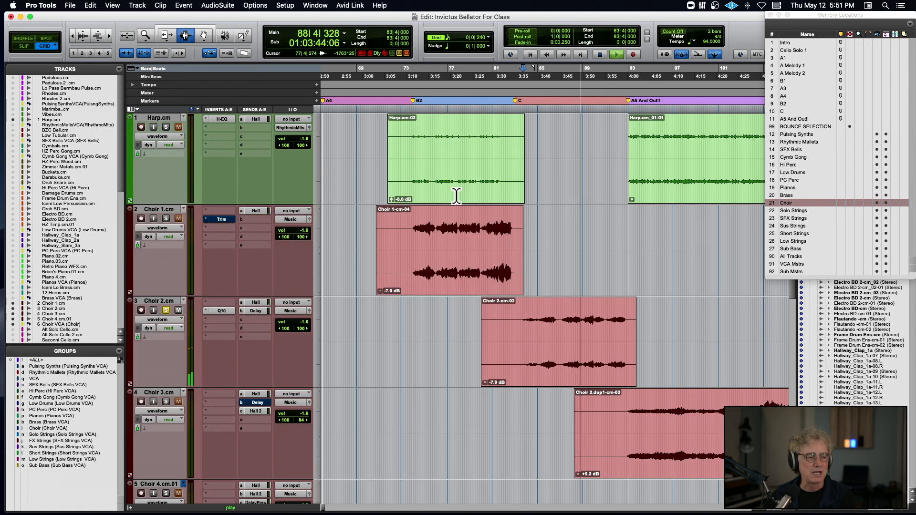
Step: Play Choir 3 from bar 92 just before the A5 And Out!! marker and take Choir 2 out of solo
{"action": "left_click", "coordinate": [627, 438]}
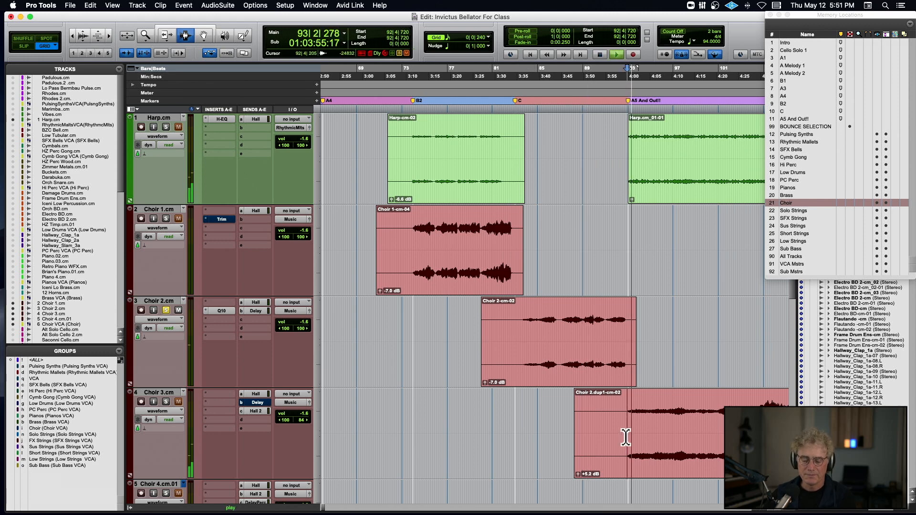
{"action": "left_click", "coordinate": [166, 310]}
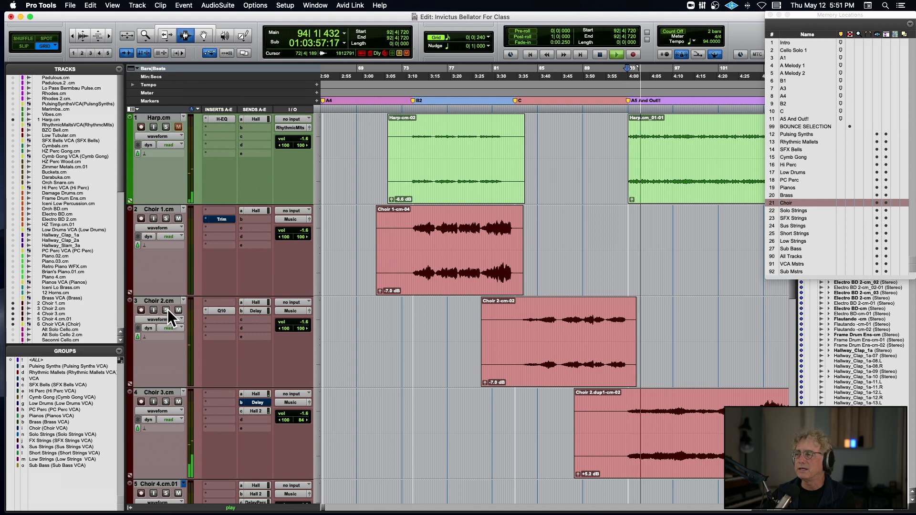
{"action": "key", "text": "super+bracketleft"}
{"action": "key", "text": "super+bracketleft"}
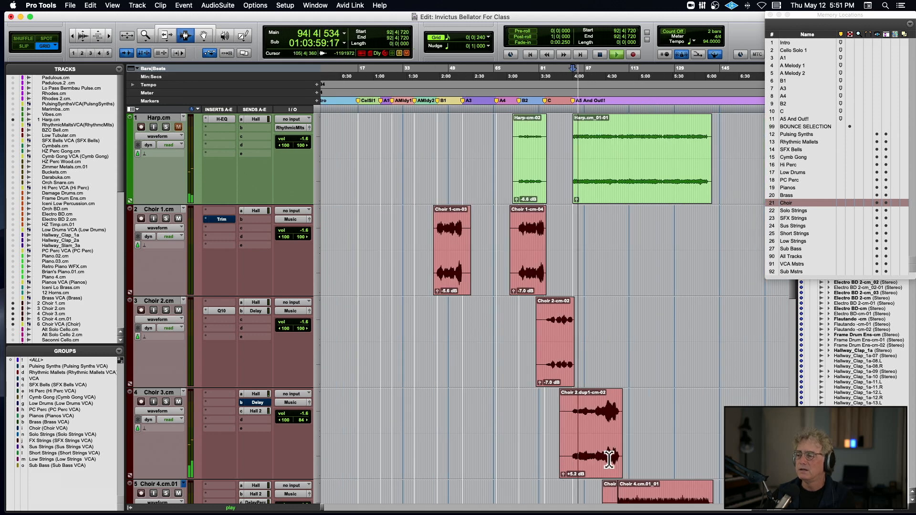
Step: Play the Choir 4 track from bar 113, inside the Choir 4.cm.01_01 clip
{"action": "scroll", "coordinate": [607, 459], "scroll_direction": "down", "scroll_amount": 5}
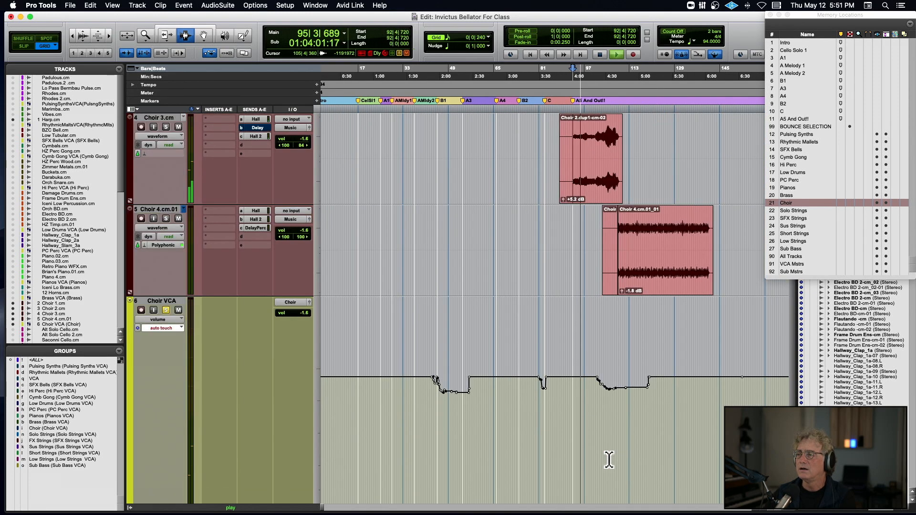
{"action": "scroll", "coordinate": [608, 459], "scroll_direction": "right", "scroll_amount": 3}
{"action": "left_click", "coordinate": [609, 236]}
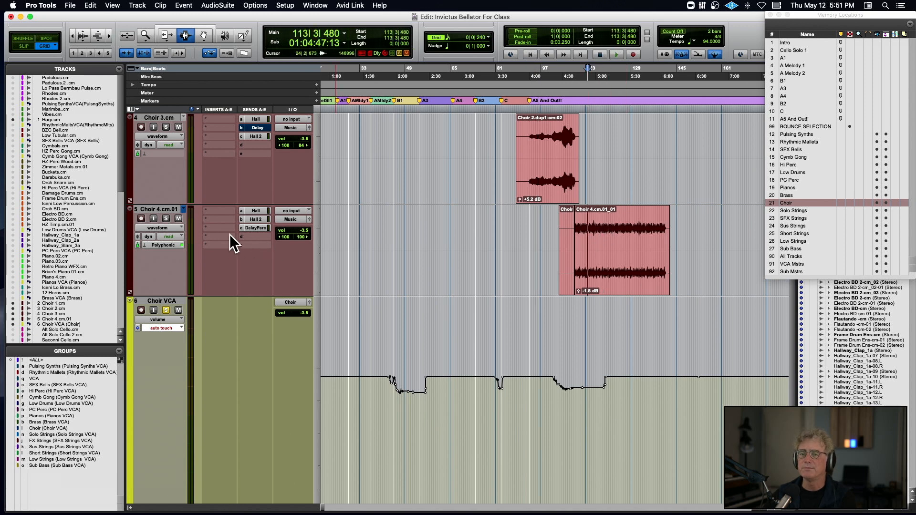
{"action": "key", "text": "space"}
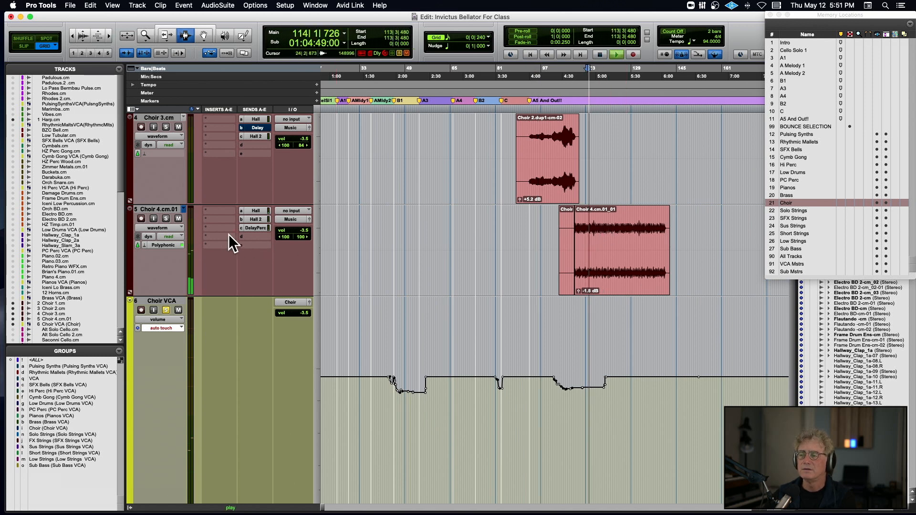
Step: Restart playback at bar 109, where the Choir 4.cm.01_01 clip begins, listen through about bar 120 and stop
{"action": "key", "text": "super+bracketright"}
{"action": "key", "text": "super+bracketright"}
{"action": "key", "text": "super+bracketright"}
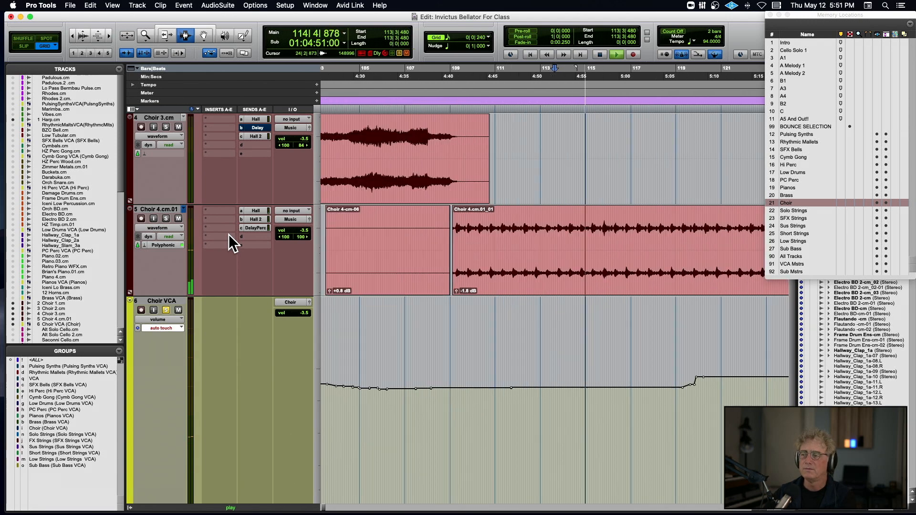
{"action": "left_click", "coordinate": [450, 253]}
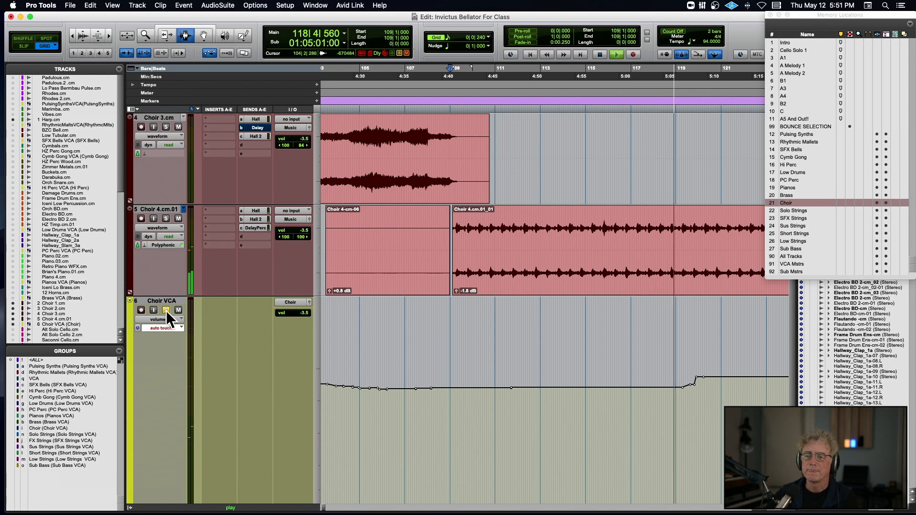
{"action": "key", "text": "r"}
{"action": "key", "text": "r"}
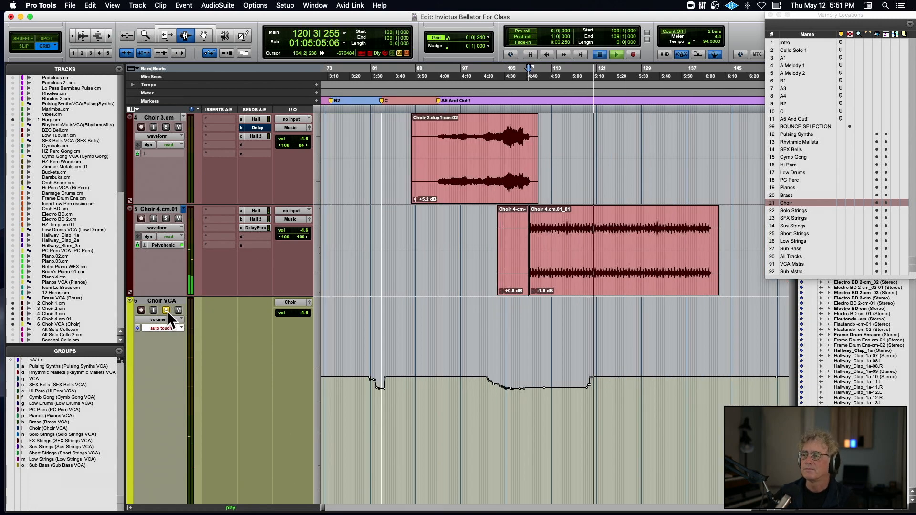
{"action": "key", "text": "space"}
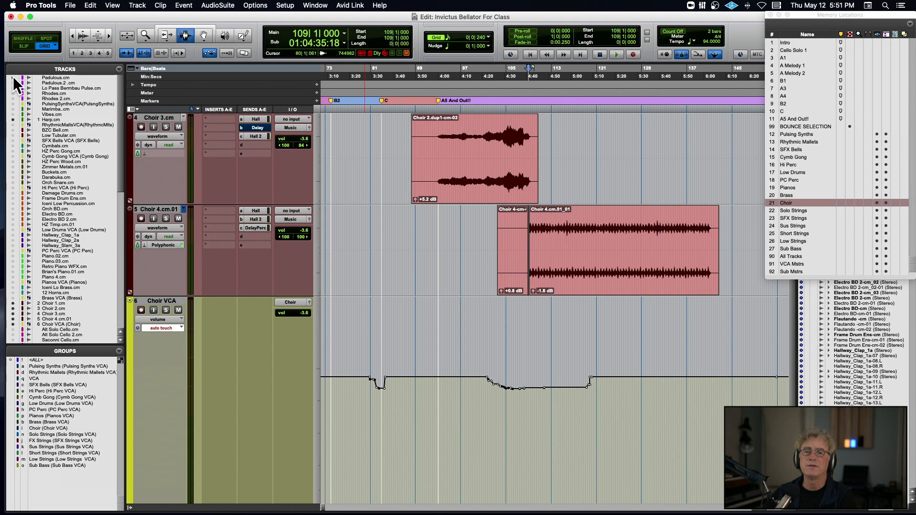
Step: Show the Pulsing Synths tracks and their VCA alongside Harp and Choir, and briefly play from bar 109
{"action": "left_click", "coordinate": [13, 104]}
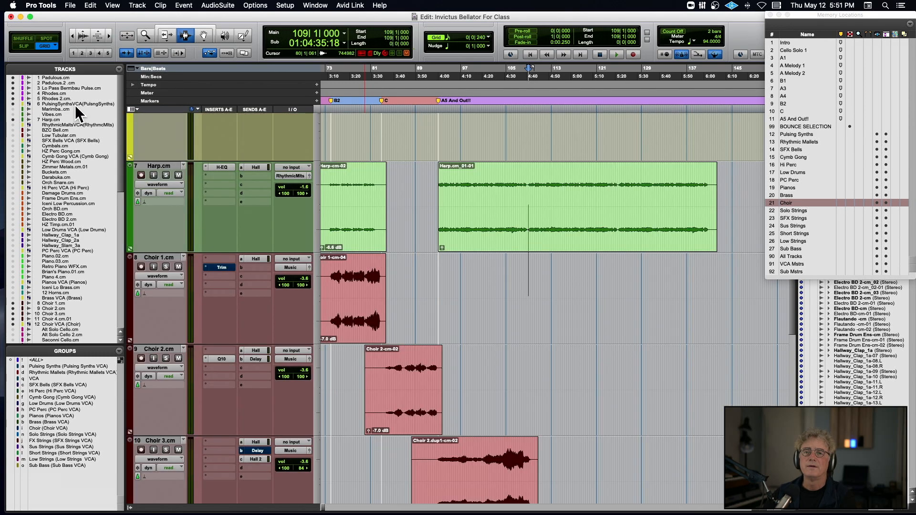
{"action": "scroll", "coordinate": [286, 158], "scroll_direction": "up", "scroll_amount": 5}
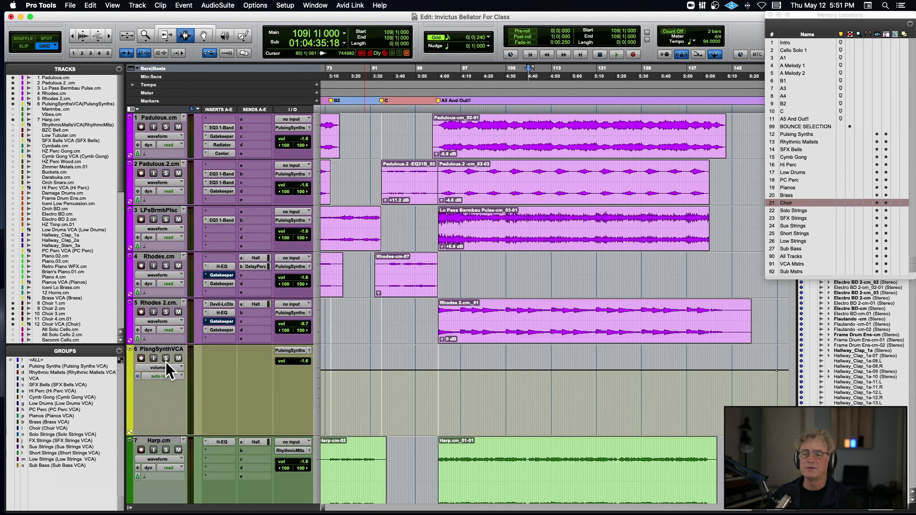
{"action": "key", "text": "space"}
{"action": "scroll", "coordinate": [282, 357], "scroll_direction": "down", "scroll_amount": 5}
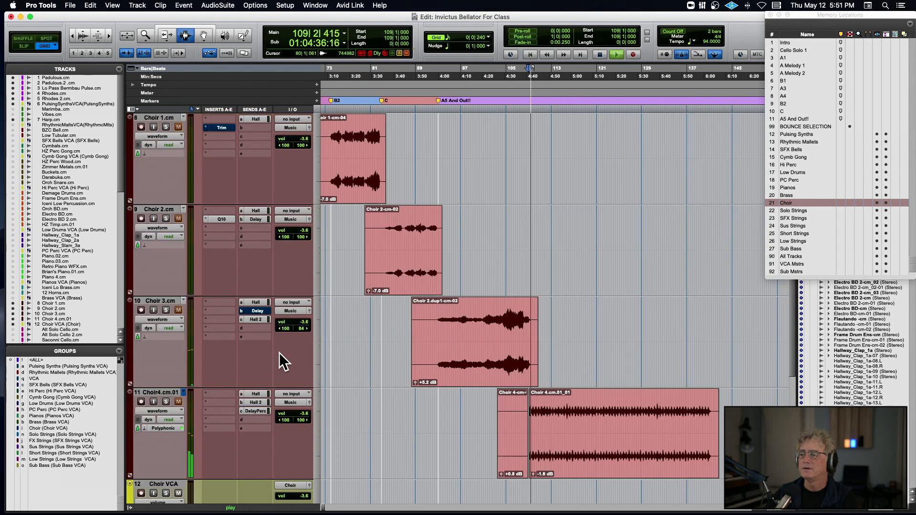
{"action": "scroll", "coordinate": [281, 355], "scroll_direction": "down", "scroll_amount": 3}
{"action": "key", "text": "space"}
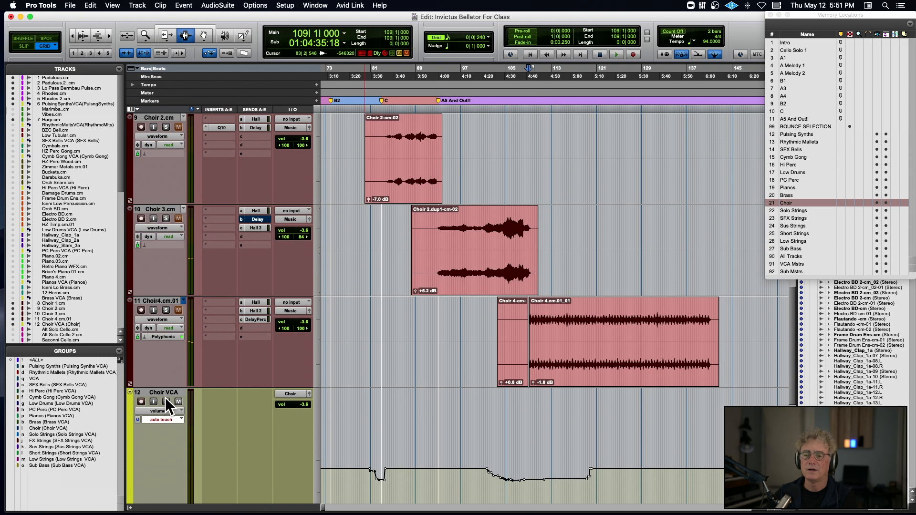
Step: Solo the Choir VCA, play the choir from bar 109 and stop playback
{"action": "left_click", "coordinate": [166, 402]}
{"action": "key", "text": "space"}
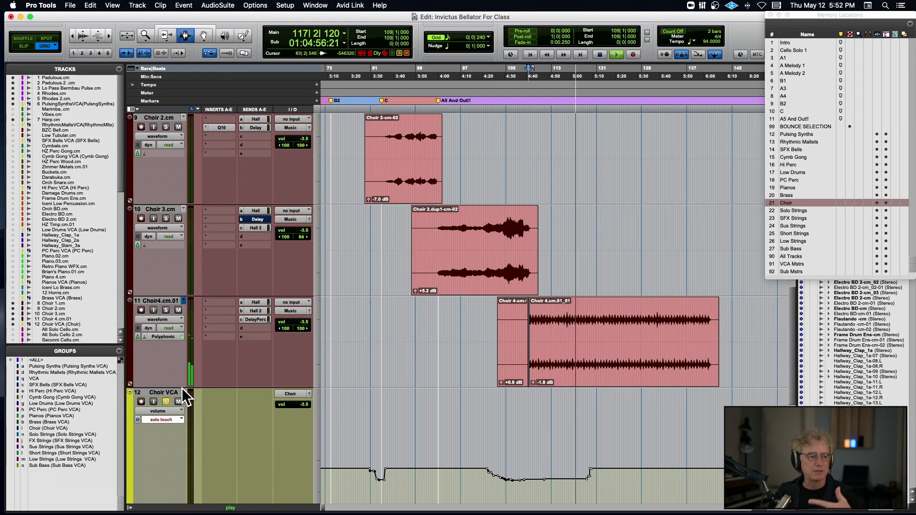
{"action": "key", "text": "space"}
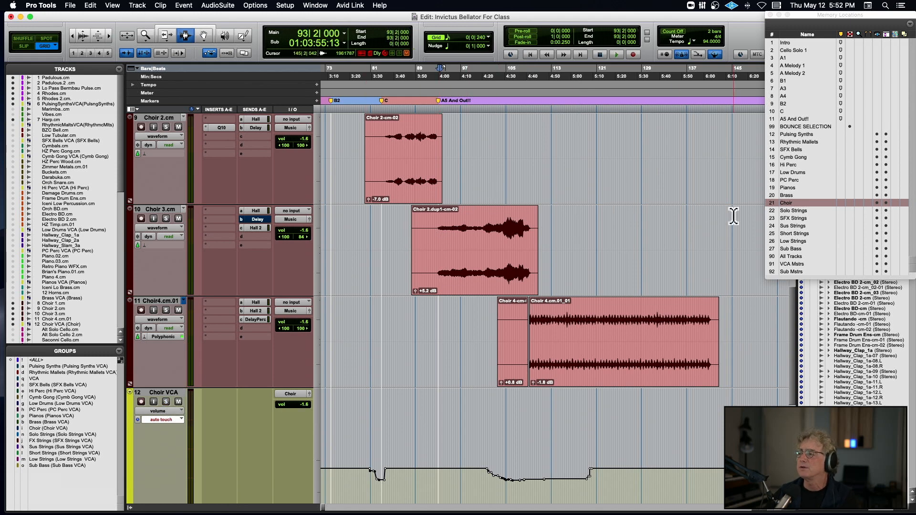
Step: Recall the Solo Strings memory location, solo the Solo Strings VCA and play from bar 82 just before the C marker
{"action": "left_click", "coordinate": [797, 210]}
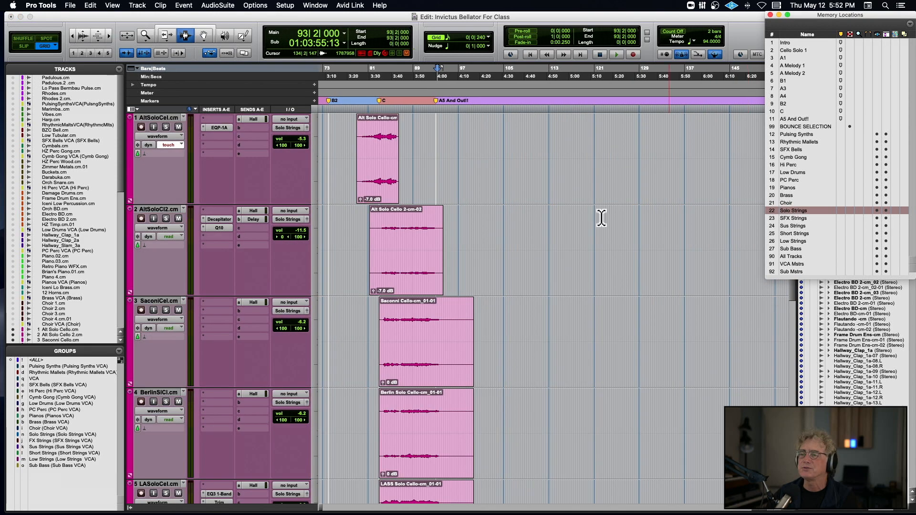
{"action": "scroll", "coordinate": [290, 259], "scroll_direction": "down", "scroll_amount": 10}
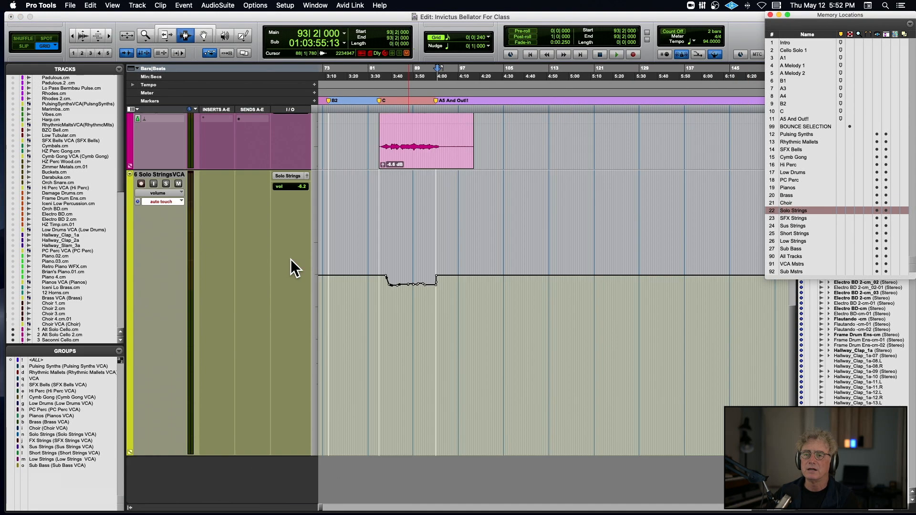
{"action": "left_click", "coordinate": [379, 158]}
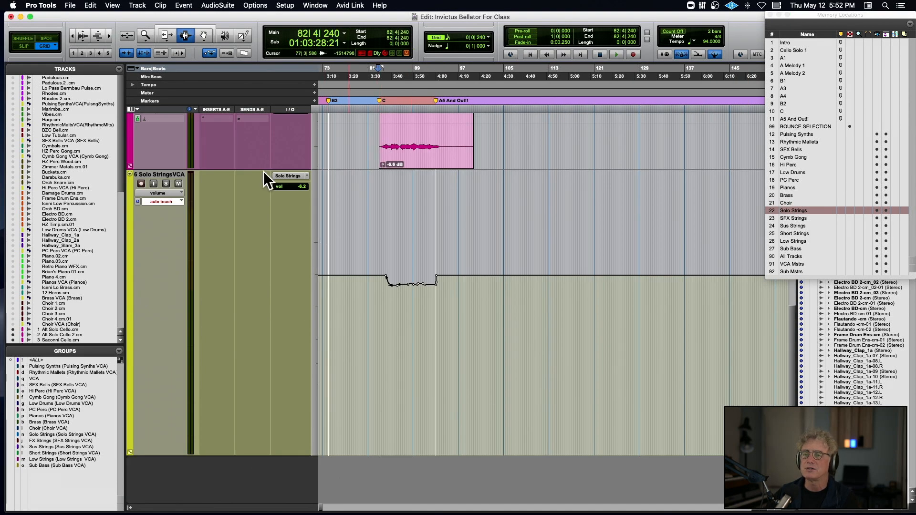
{"action": "left_click", "coordinate": [167, 184]}
{"action": "key", "text": "space"}
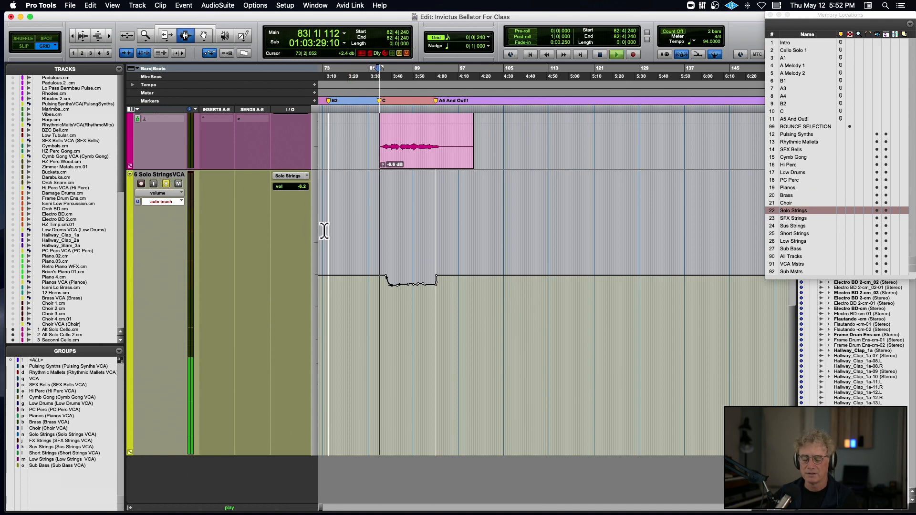
Step: Examine the five solo cello tracks' clips around the C marker while the solo strings play, and stop playback
{"action": "key", "text": "super+]"}
{"action": "key", "text": "super+]"}
{"action": "scroll", "coordinate": [482, 253], "scroll_direction": "up", "scroll_amount": 8}
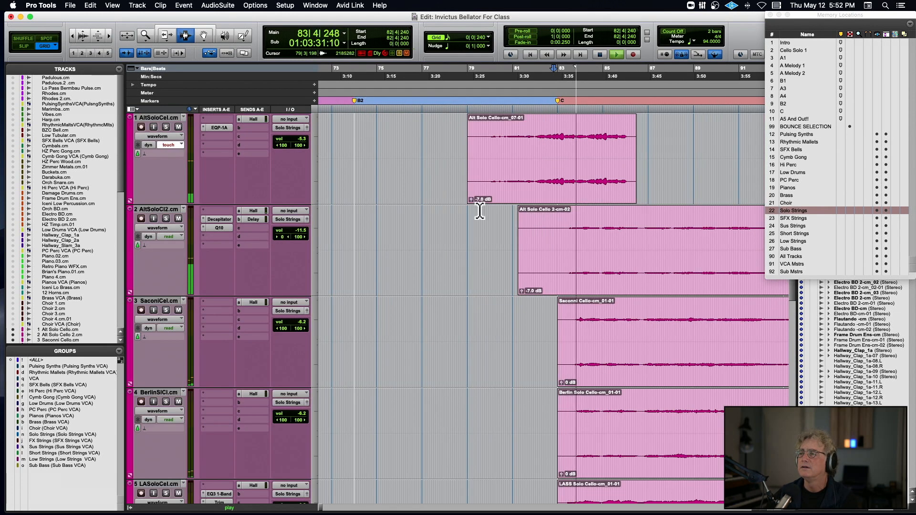
{"action": "scroll", "coordinate": [451, 213], "scroll_direction": "right", "scroll_amount": 5}
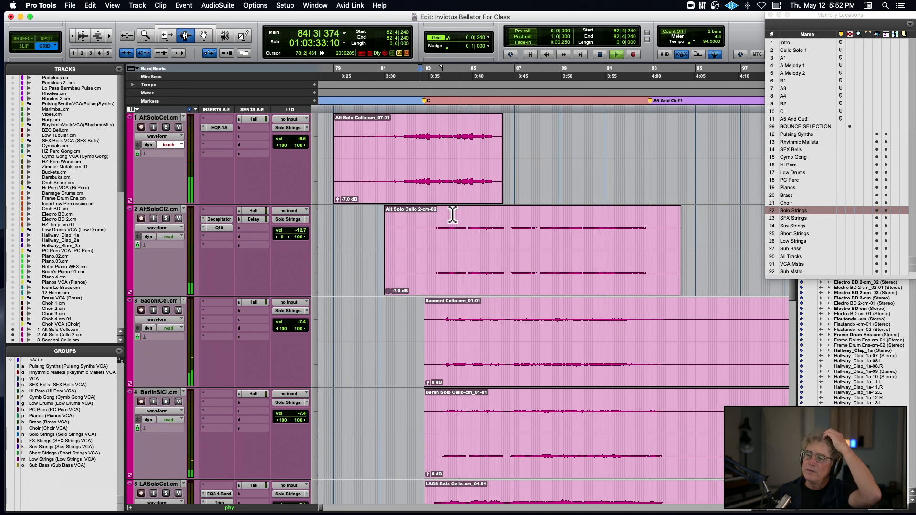
{"action": "scroll", "coordinate": [452, 215], "scroll_direction": "down", "scroll_amount": 2}
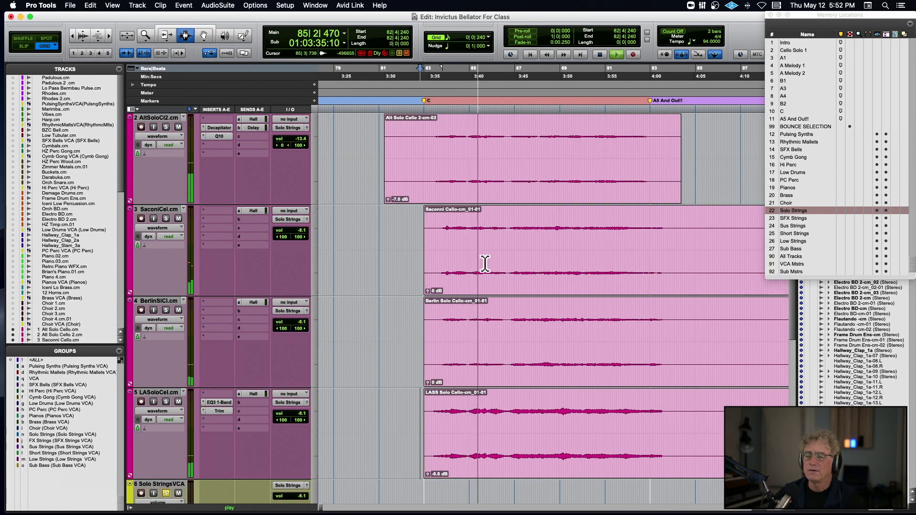
{"action": "scroll", "coordinate": [484, 263], "scroll_direction": "up", "scroll_amount": 2}
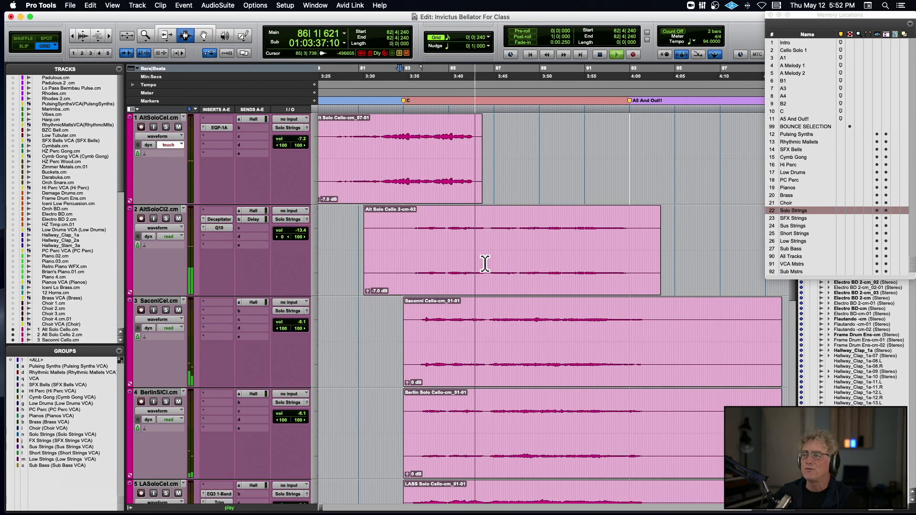
{"action": "scroll", "coordinate": [484, 263], "scroll_direction": "down", "scroll_amount": 4}
{"action": "scroll", "coordinate": [484, 264], "scroll_direction": "up", "scroll_amount": 2}
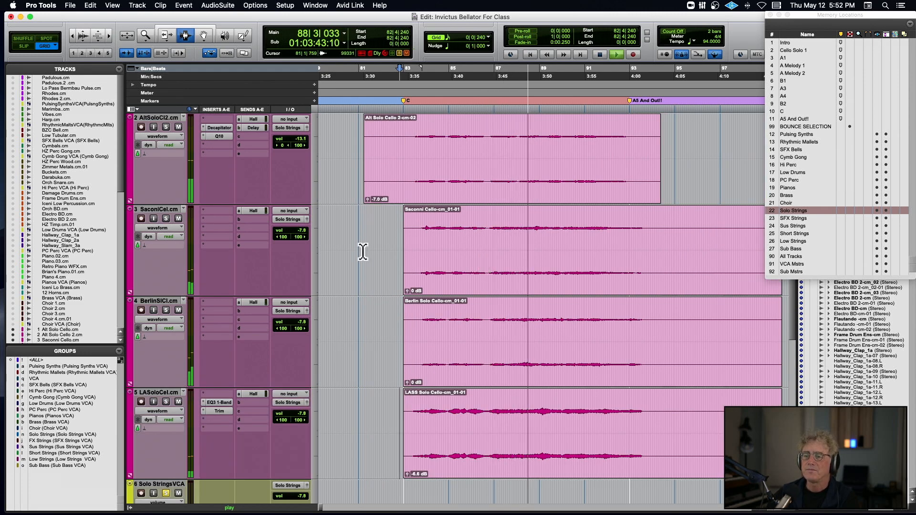
{"action": "scroll", "coordinate": [363, 253], "scroll_direction": "left", "scroll_amount": 3}
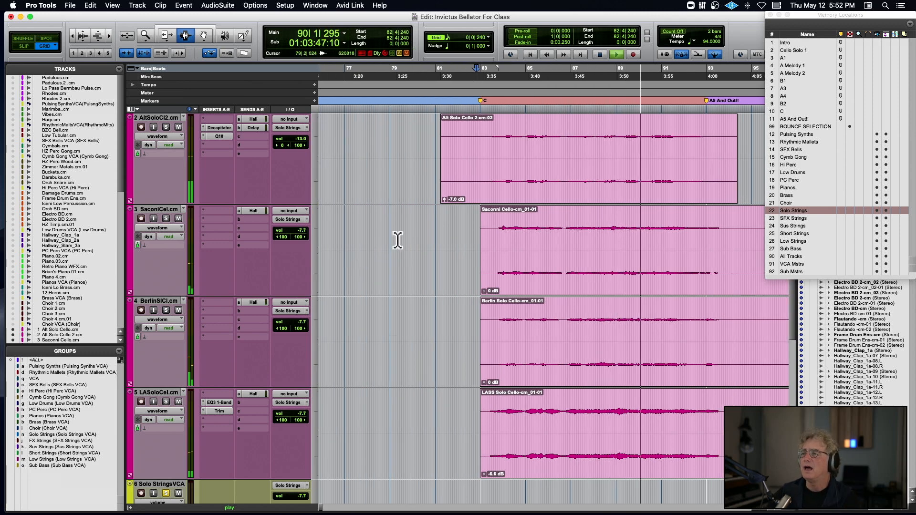
{"action": "key", "text": "space"}
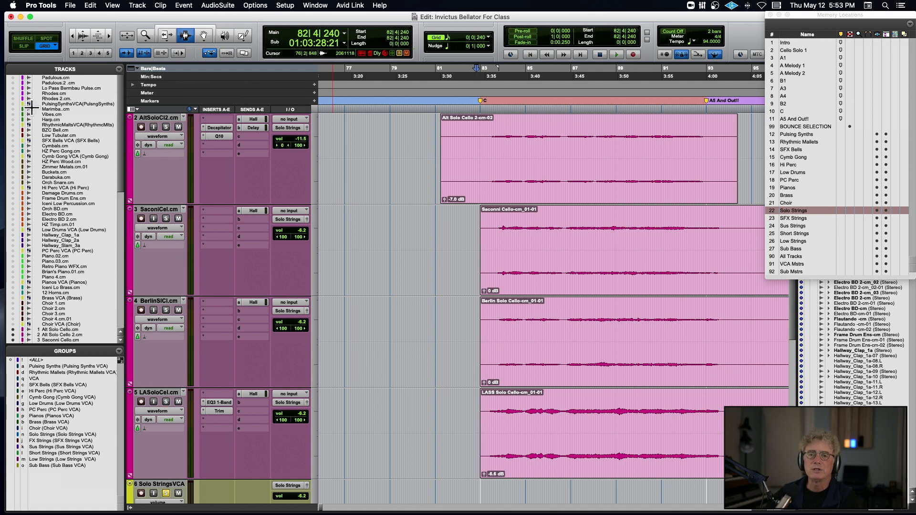
Step: Show the Rhodes 2, Choir 4, Choir 3 and Choir 2 tracks alongside the solo cellos
{"action": "left_click", "coordinate": [13, 98]}
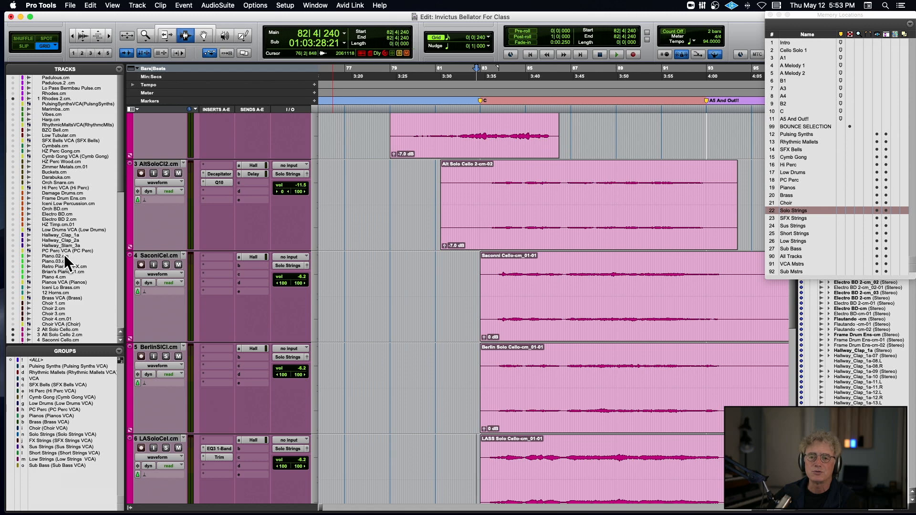
{"action": "left_click", "coordinate": [14, 319]}
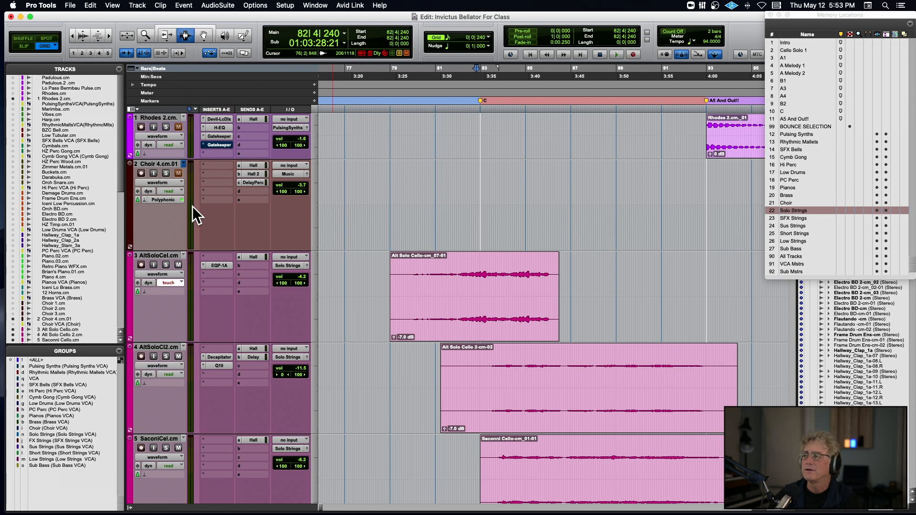
{"action": "scroll", "coordinate": [192, 206], "scroll_direction": "down", "scroll_amount": 2}
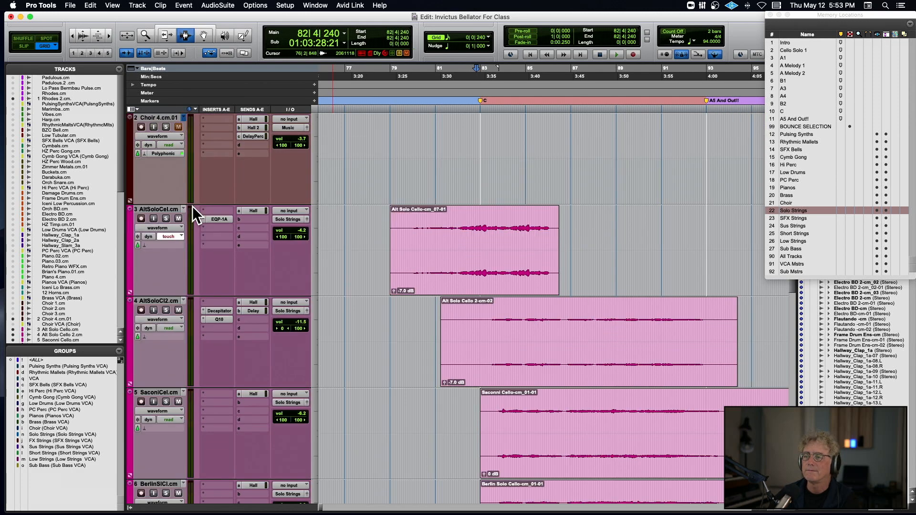
{"action": "left_click", "coordinate": [14, 314]}
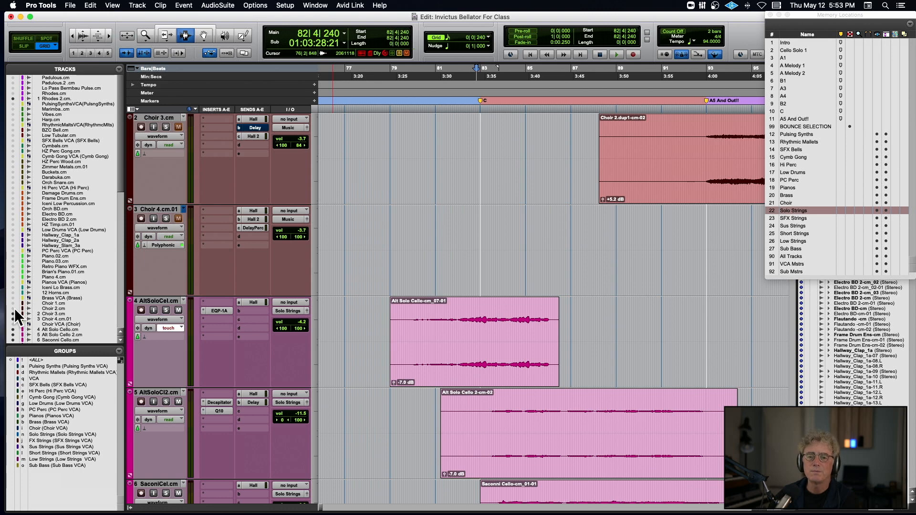
{"action": "left_click", "coordinate": [13, 308]}
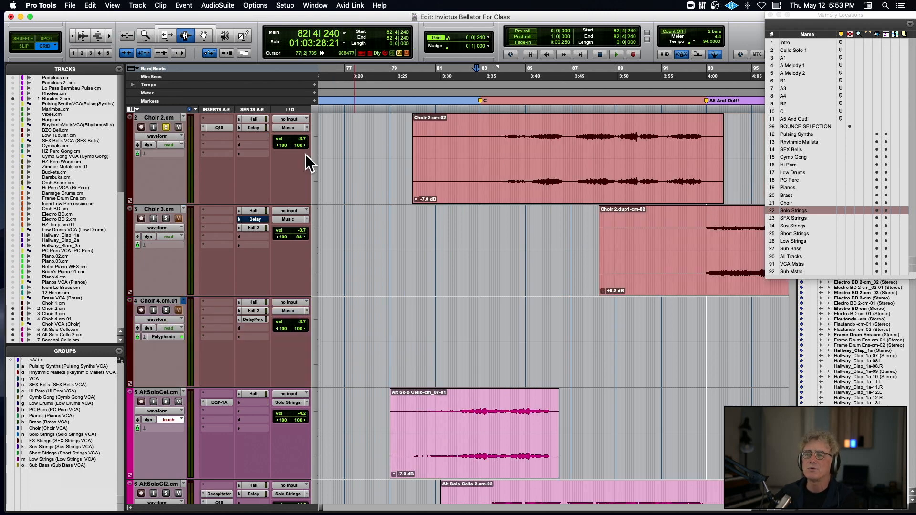
Step: Play the soloed Choir 2 track from bar 82 just before the C marker, then stop
{"action": "left_click", "coordinate": [477, 172]}
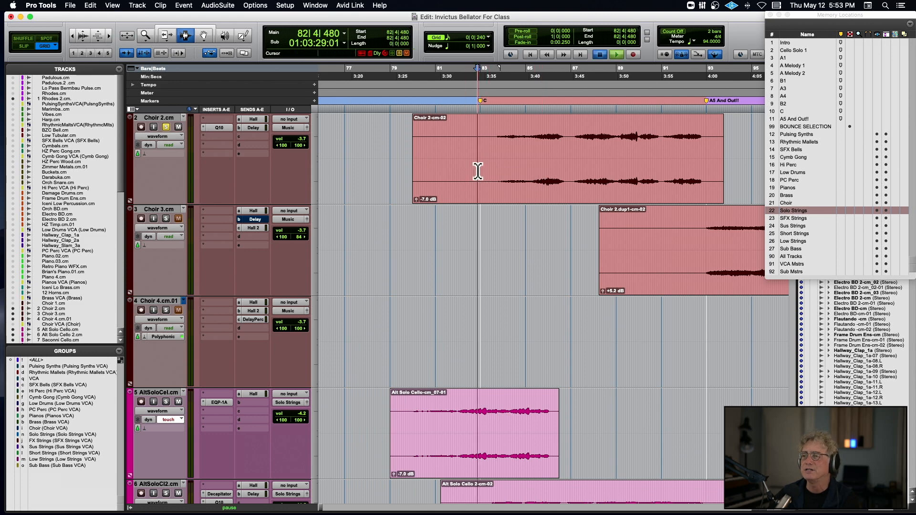
{"action": "key", "text": "space"}
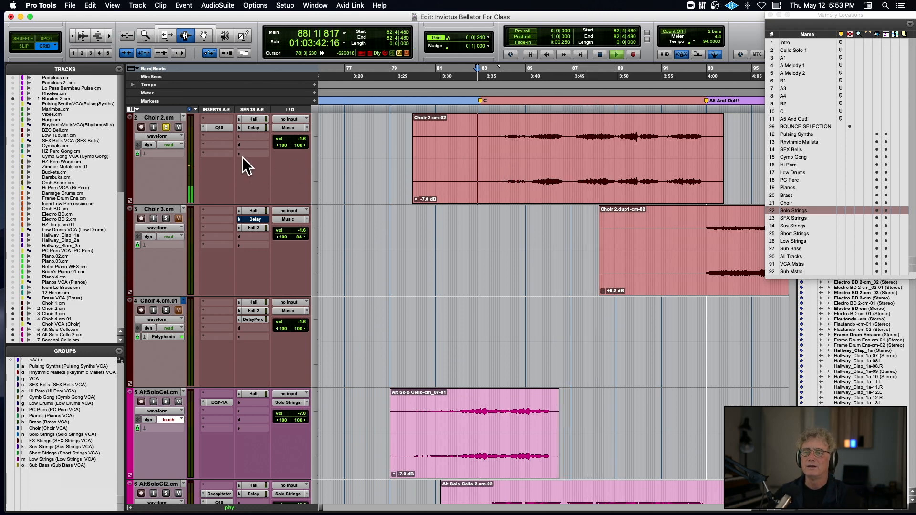
{"action": "key", "text": "space"}
Step: Show the Rhodes track above Rhodes 2, solo it and play its clip from bar 84
{"action": "scroll", "coordinate": [216, 158], "scroll_direction": "up", "scroll_amount": 1}
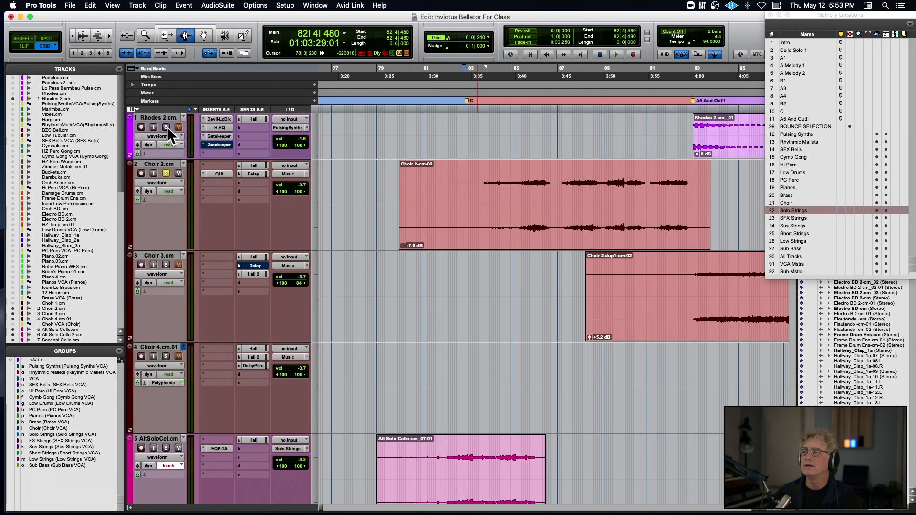
{"action": "left_click", "coordinate": [13, 93]}
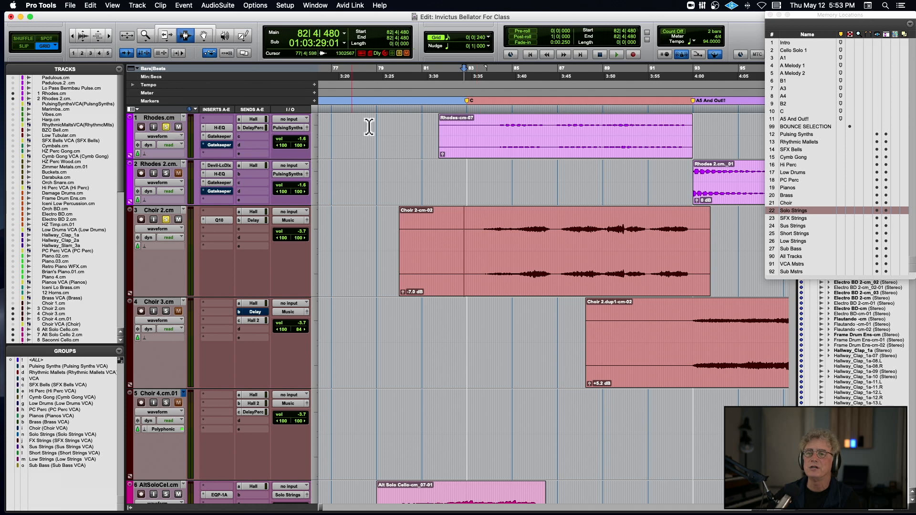
{"action": "left_click", "coordinate": [493, 143]}
{"action": "key", "text": "space"}
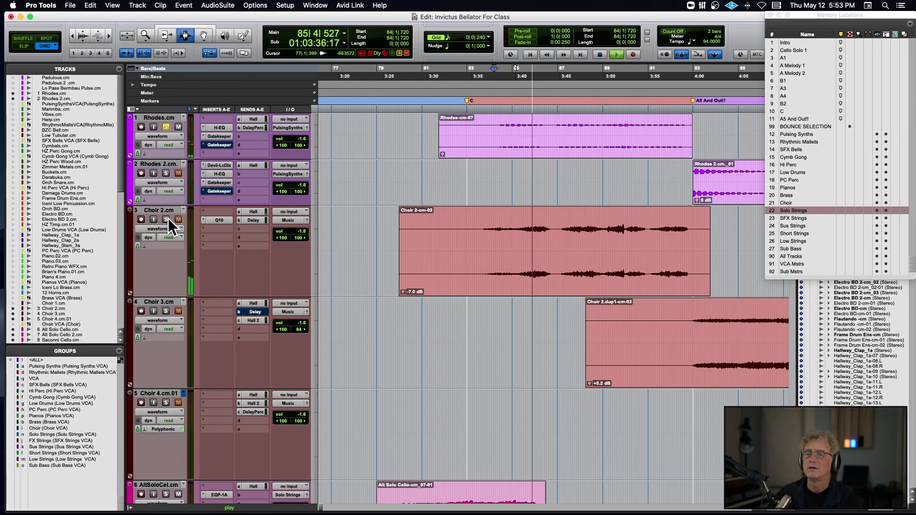
Step: Toggle the solos on the Solo Strings VCA and Choir 2 while the Rhodes plays, and stop playback
{"action": "scroll", "coordinate": [185, 280], "scroll_direction": "down", "scroll_amount": 6}
{"action": "scroll", "coordinate": [187, 300], "scroll_direction": "down", "scroll_amount": 7}
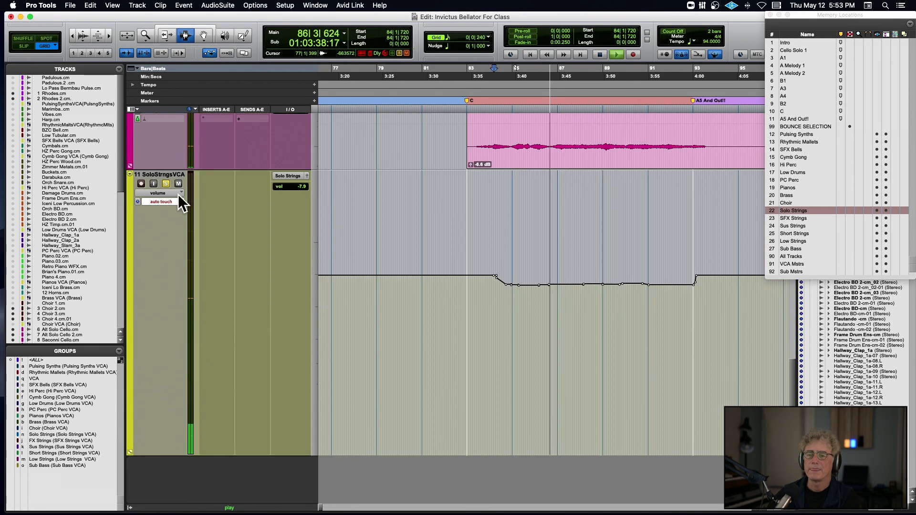
{"action": "left_click", "coordinate": [165, 183]}
{"action": "scroll", "coordinate": [309, 200], "scroll_direction": "up", "scroll_amount": 10}
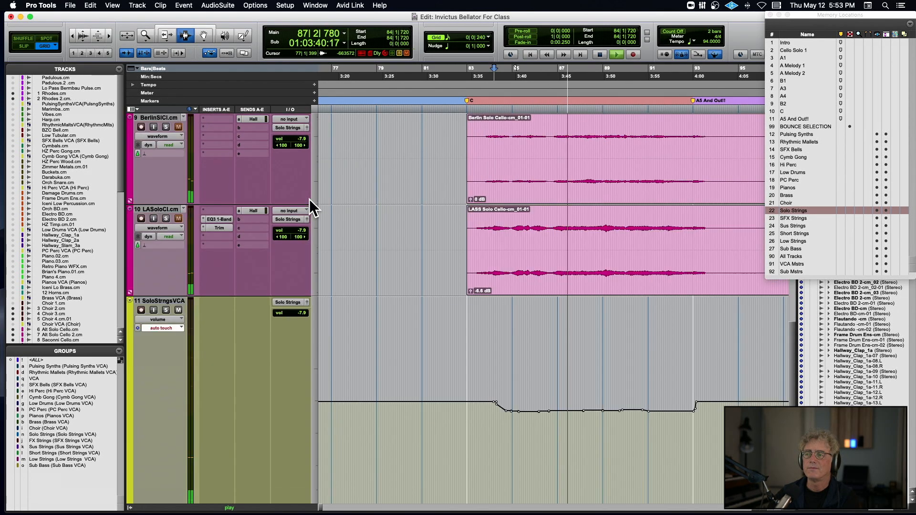
{"action": "scroll", "coordinate": [309, 199], "scroll_direction": "up", "scroll_amount": 3}
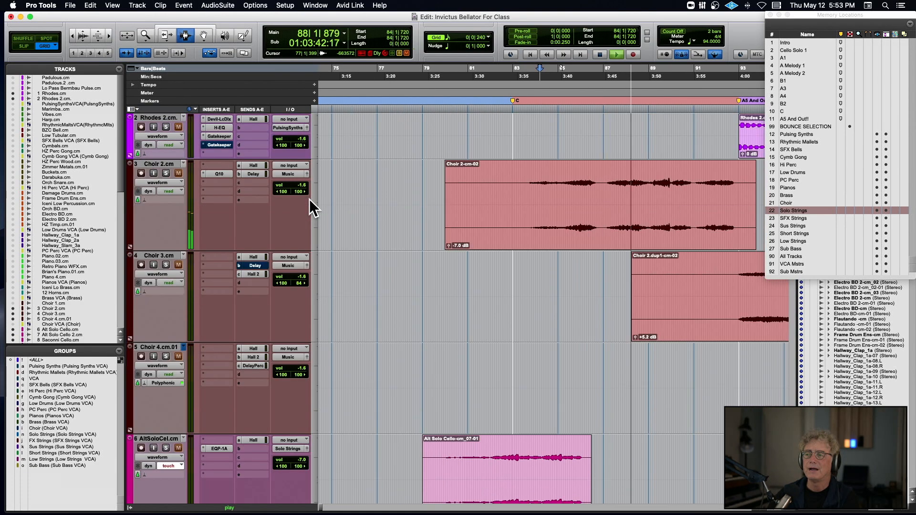
{"action": "left_click", "coordinate": [164, 173]}
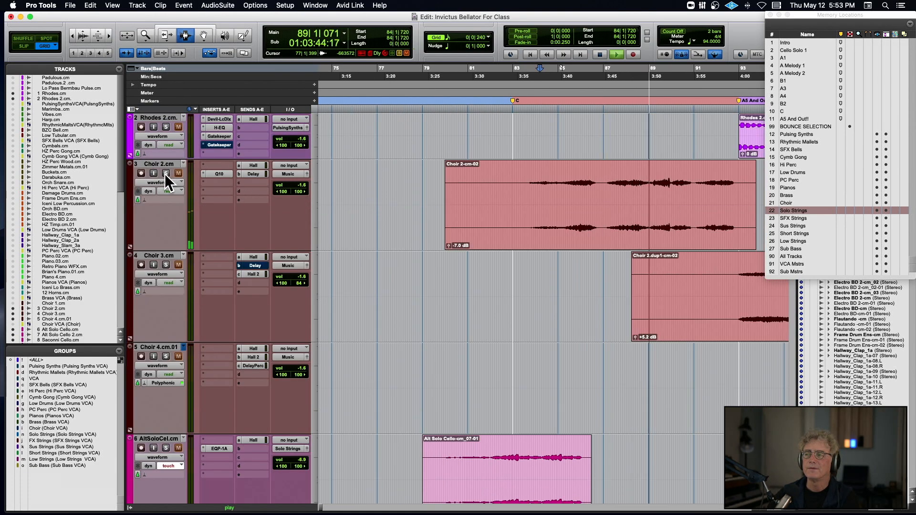
{"action": "key", "text": "space"}
Step: Play the soloed Rhodes and Choir 2 from the C marker at bar 83, selecting the Rhodes-cm-07 clip and the Choir 2-cm-02 clip
{"action": "left_click", "coordinate": [510, 202]}
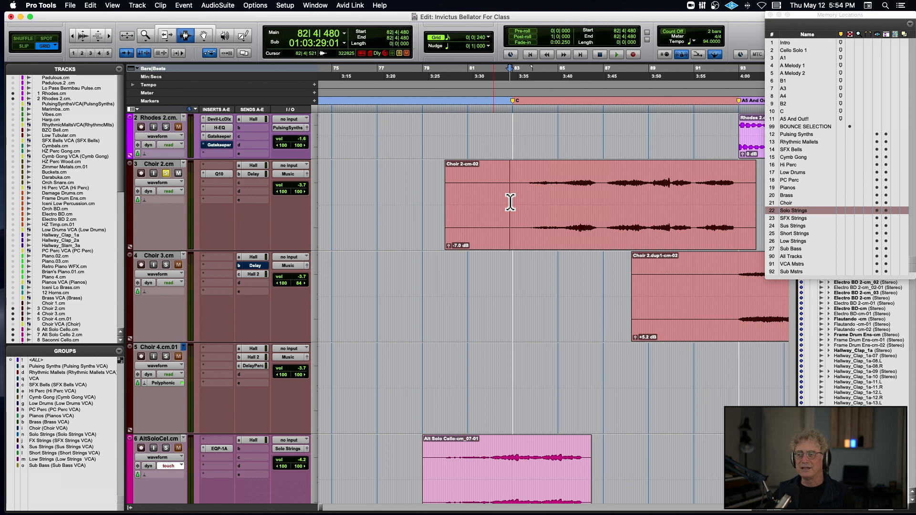
{"action": "scroll", "coordinate": [511, 202], "scroll_direction": "right", "scroll_amount": 3}
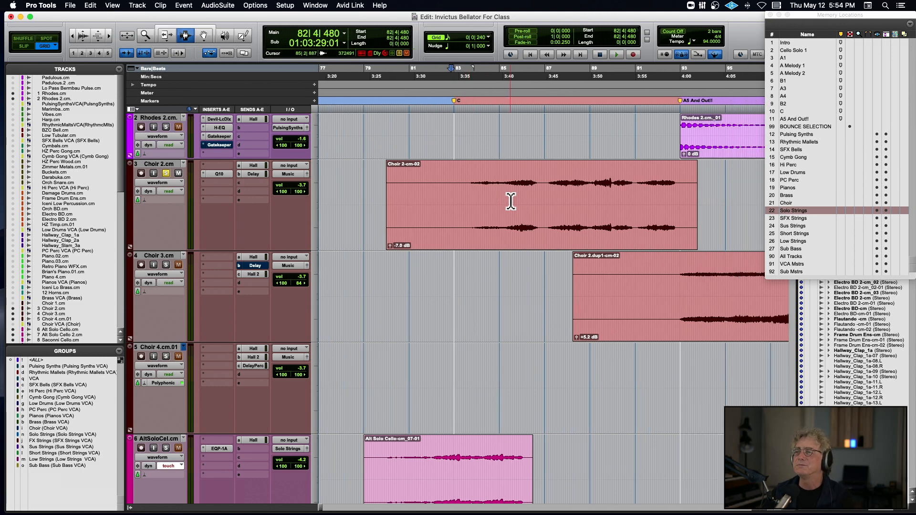
{"action": "key", "text": "space"}
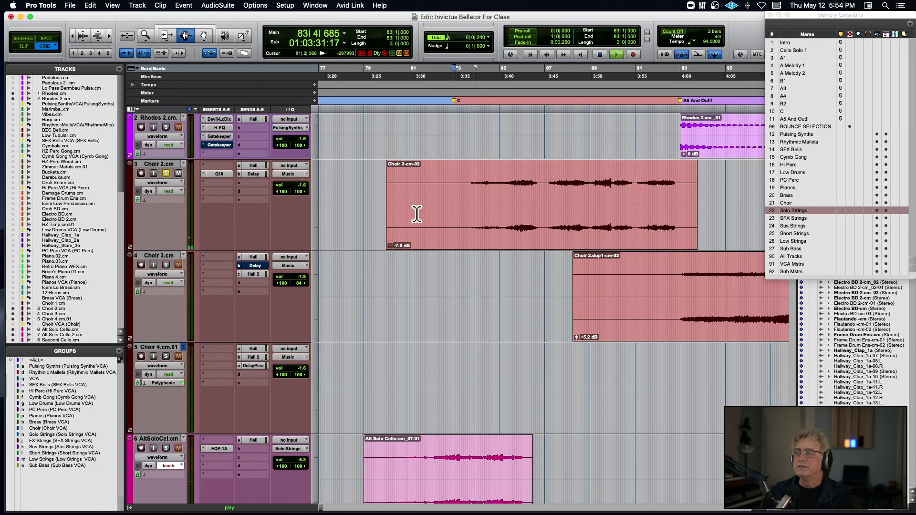
{"action": "scroll", "coordinate": [417, 214], "scroll_direction": "up", "scroll_amount": 3}
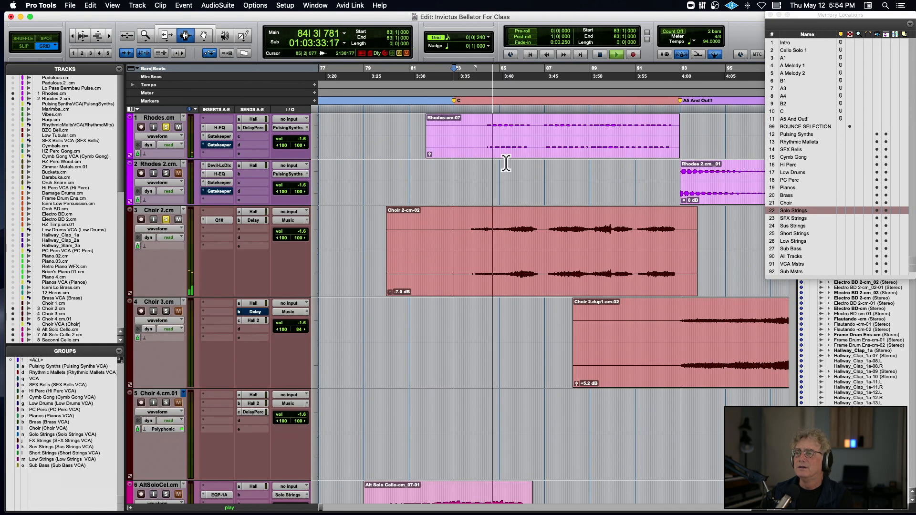
{"action": "double_click", "coordinate": [510, 145]}
{"action": "double_click", "coordinate": [506, 241]}
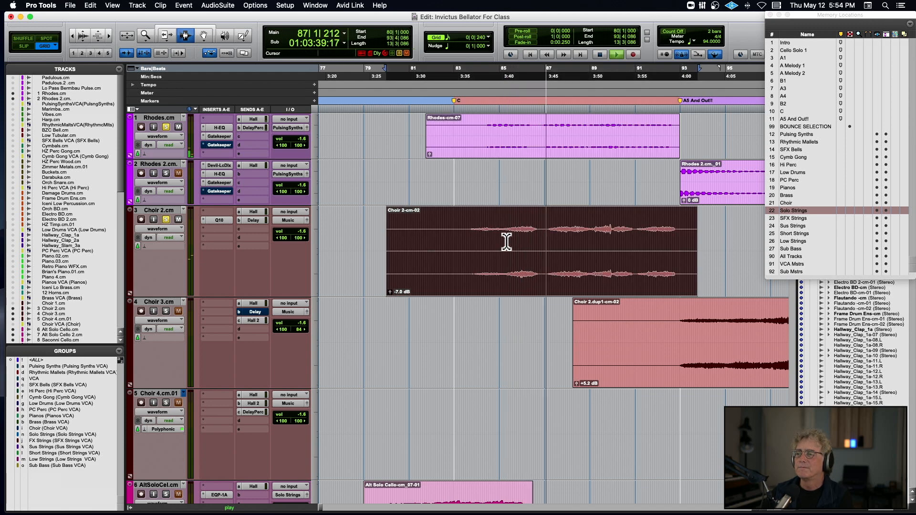
Step: Add the Solo Strings VCA to the soloed playback, listen through to the A5 And Out!! marker, stop and unsolo the VCA
{"action": "scroll", "coordinate": [505, 241], "scroll_direction": "down", "scroll_amount": 12}
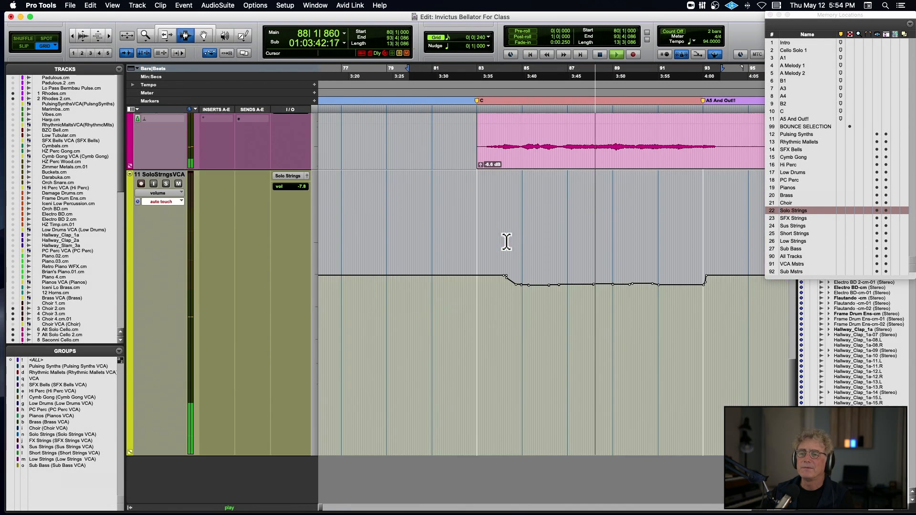
{"action": "left_click", "coordinate": [165, 182]}
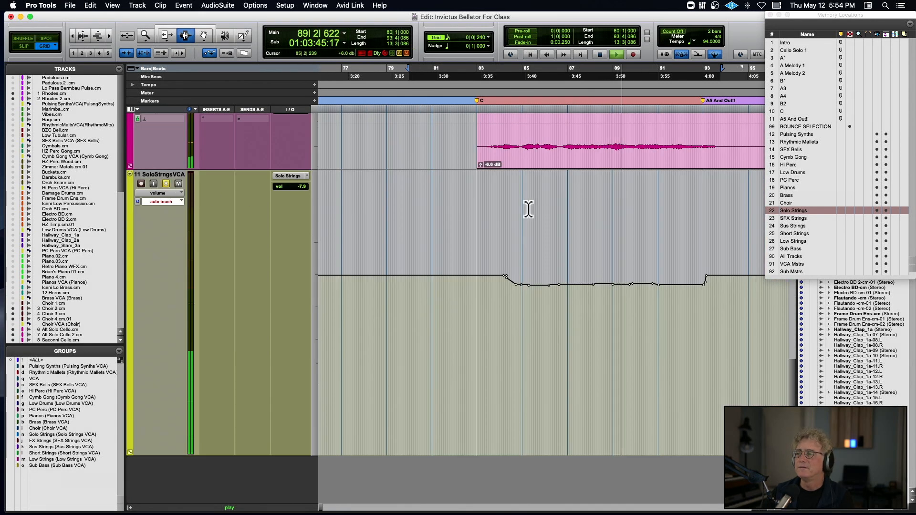
{"action": "scroll", "coordinate": [527, 207], "scroll_direction": "up", "scroll_amount": 3}
{"action": "scroll", "coordinate": [527, 209], "scroll_direction": "up", "scroll_amount": 3}
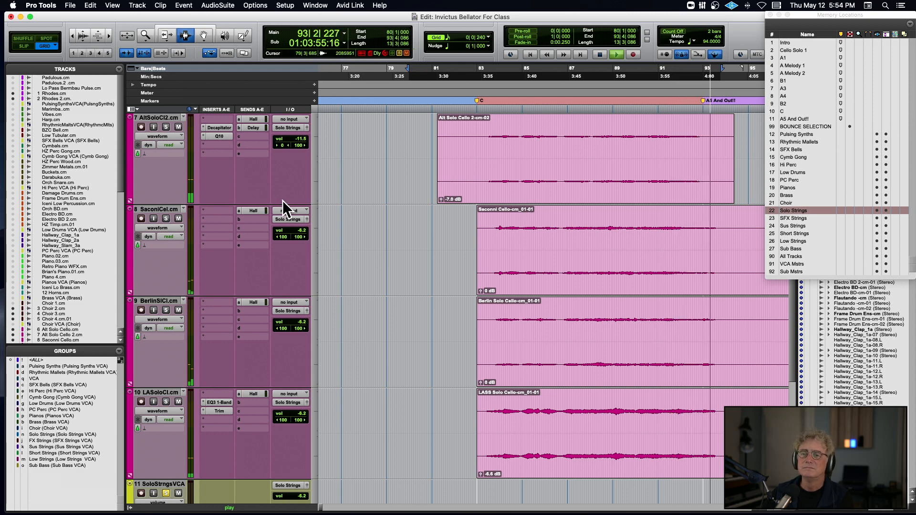
{"action": "key", "text": "space"}
{"action": "left_click", "coordinate": [167, 491]}
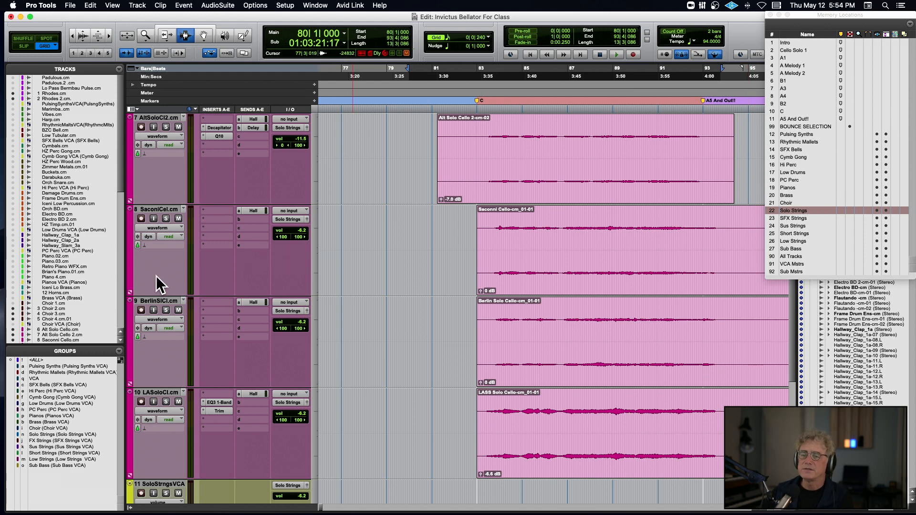
Step: Recall the All Tracks memory location to show every track in the session
{"action": "scroll", "coordinate": [62, 258], "scroll_direction": "down", "scroll_amount": 5}
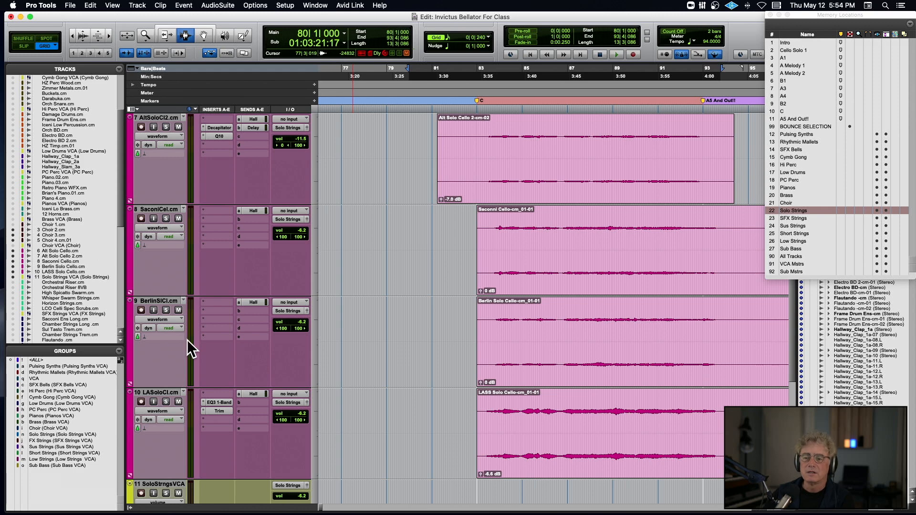
{"action": "left_click", "coordinate": [785, 254]}
{"action": "scroll", "coordinate": [192, 293], "scroll_direction": "down", "scroll_amount": 10}
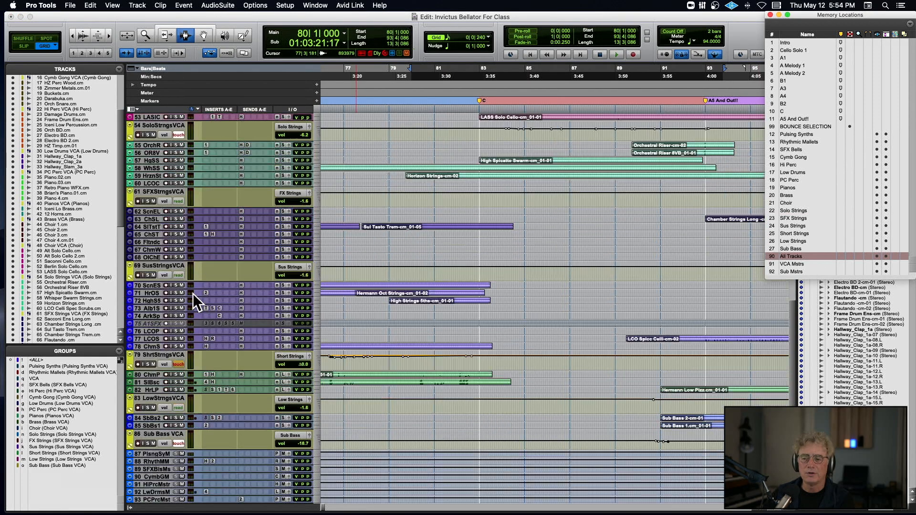
Step: Enlarge the height of all tracks so that their waveforms, inserts and sends are fully shown
{"action": "key", "text": "super+bracketright"}
{"action": "key", "text": "super+bracketright"}
{"action": "key", "text": "super+bracketright"}
{"action": "key", "text": "super+bracketright"}
{"action": "key", "text": "super+bracketright"}
{"action": "key", "text": "super+bracketright"}
{"action": "key", "text": "super+bracketright"}
{"action": "left_click", "coordinate": [303, 452]}
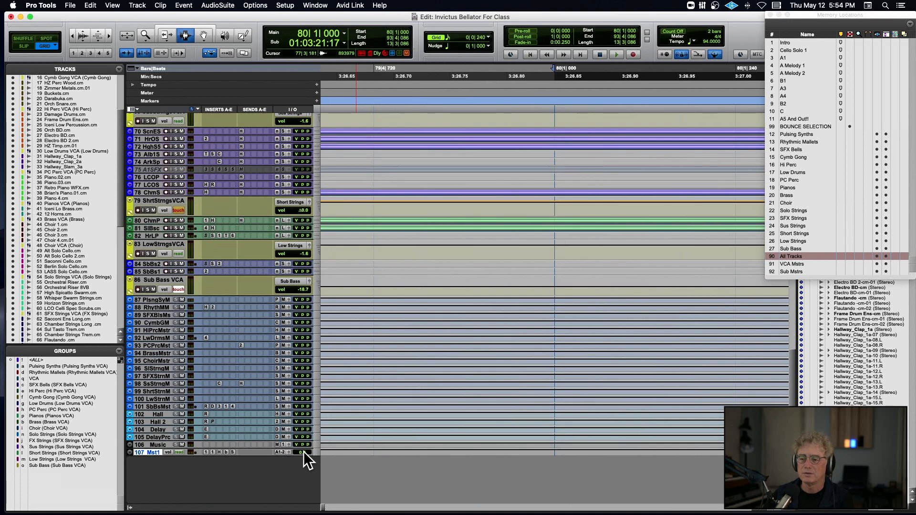
{"action": "key", "text": "ctrl+alt+Up"}
{"action": "key", "text": "ctrl+alt+Up"}
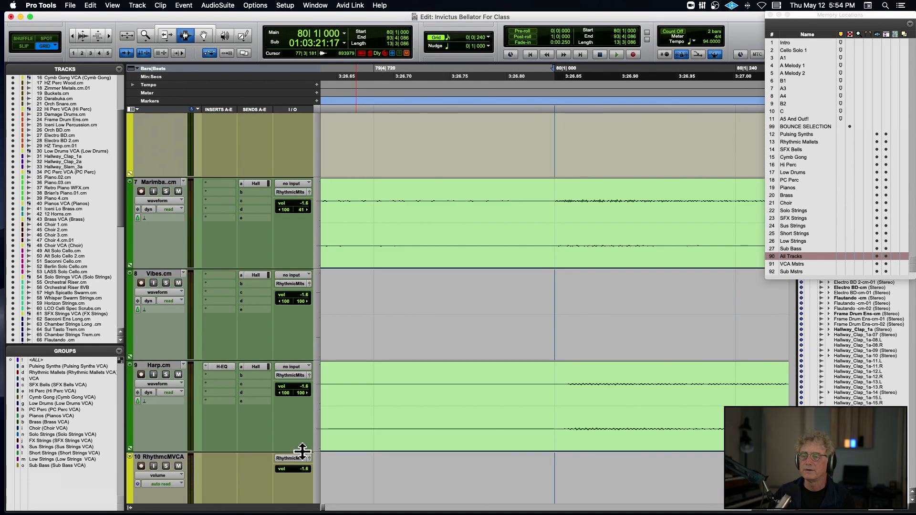
Step: Find the SFX Strings tracks and zoom the timeline out to show their whole clips around the C marker
{"action": "scroll", "coordinate": [302, 452], "scroll_direction": "down", "scroll_amount": 20}
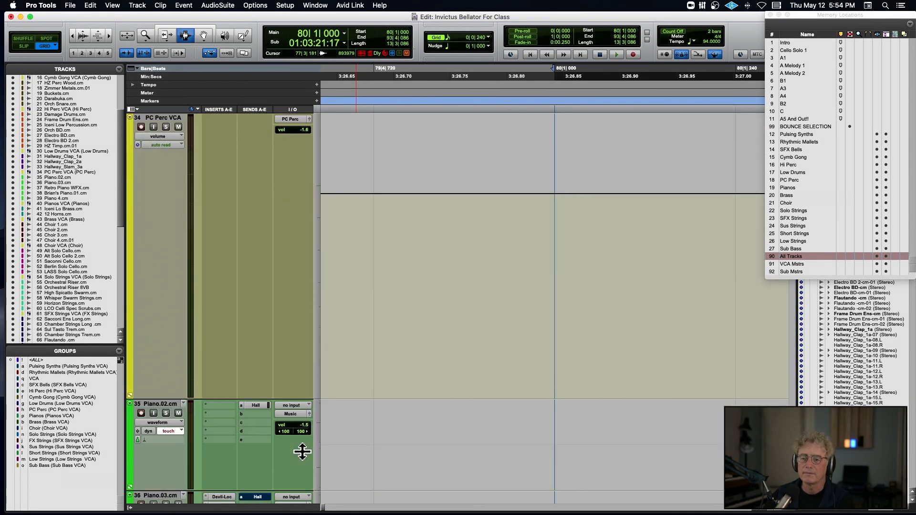
{"action": "scroll", "coordinate": [302, 452], "scroll_direction": "down", "scroll_amount": 5}
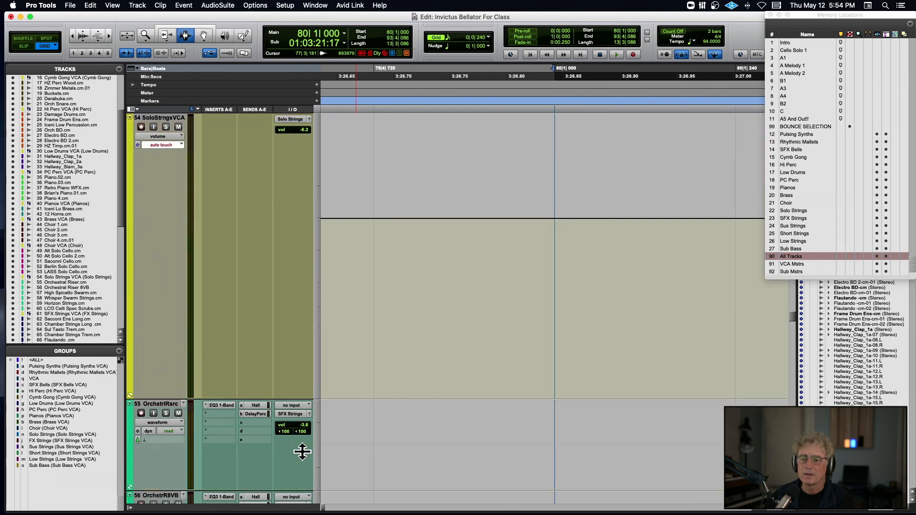
{"action": "scroll", "coordinate": [302, 452], "scroll_direction": "down", "scroll_amount": 3}
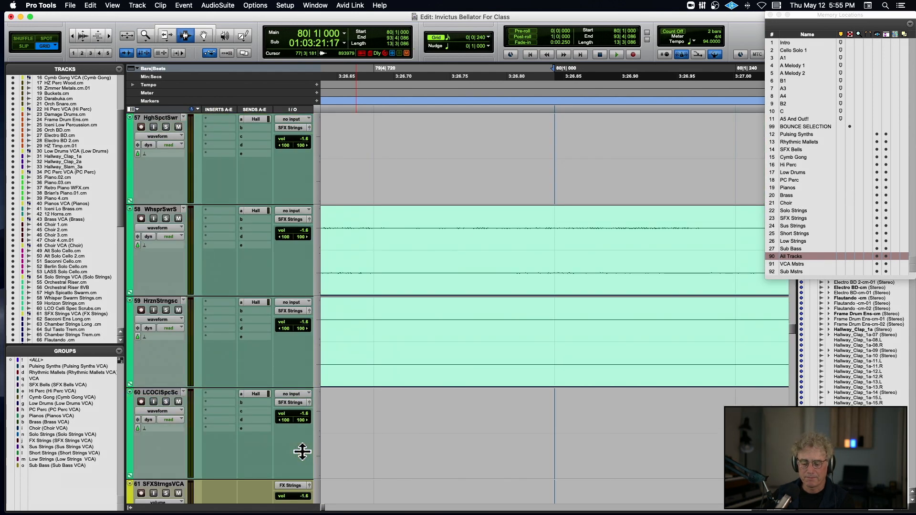
{"action": "key", "text": "super+bracketleft"}
{"action": "key", "text": "super+bracketleft"}
{"action": "key", "text": "super+bracketleft"}
{"action": "key", "text": "super+bracketleft"}
{"action": "key", "text": "super+bracketleft"}
{"action": "key", "text": "super+bracketleft"}
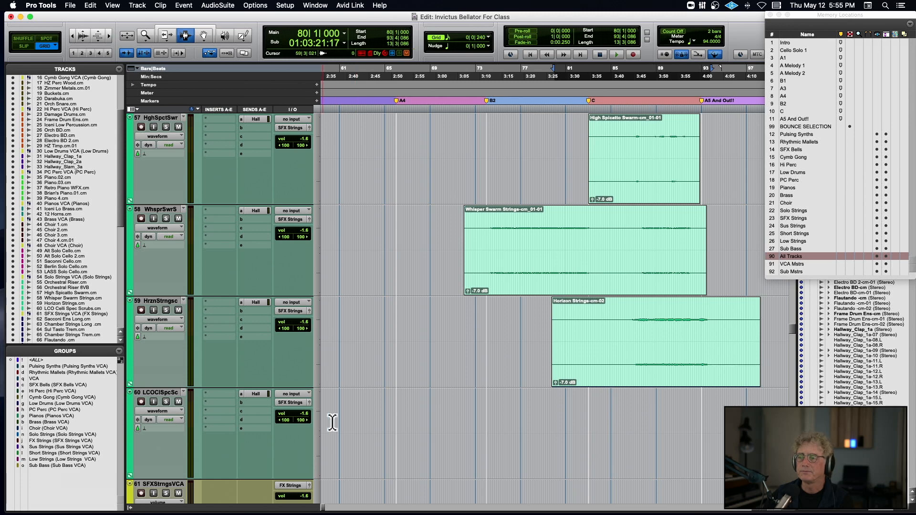
Step: Solo the LCO Celli Spec Scrubs track and play its Intro clip from bar 7
{"action": "scroll", "coordinate": [380, 262], "scroll_direction": "up", "scroll_amount": 5}
{"action": "scroll", "coordinate": [380, 262], "scroll_direction": "left", "scroll_amount": 15}
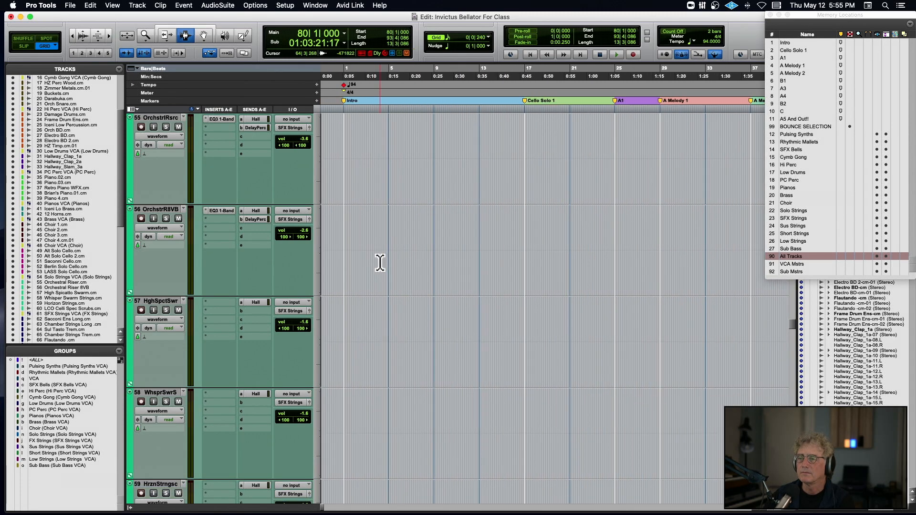
{"action": "scroll", "coordinate": [380, 262], "scroll_direction": "down", "scroll_amount": 5}
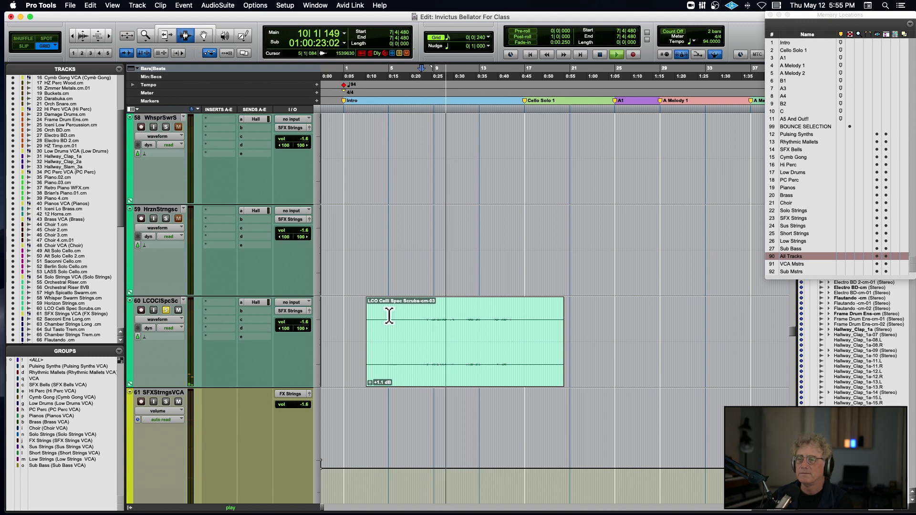
Step: Add the Rhodes track to the solo and play from bar 4, near the start of its Rhodes-cm-03 clip
{"action": "scroll", "coordinate": [191, 262], "scroll_direction": "up", "scroll_amount": 15}
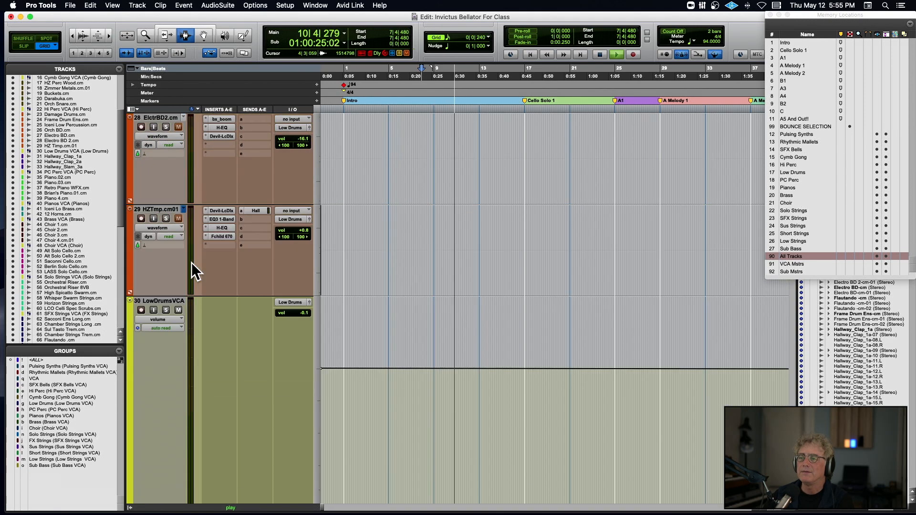
{"action": "scroll", "coordinate": [191, 262], "scroll_direction": "up", "scroll_amount": 10}
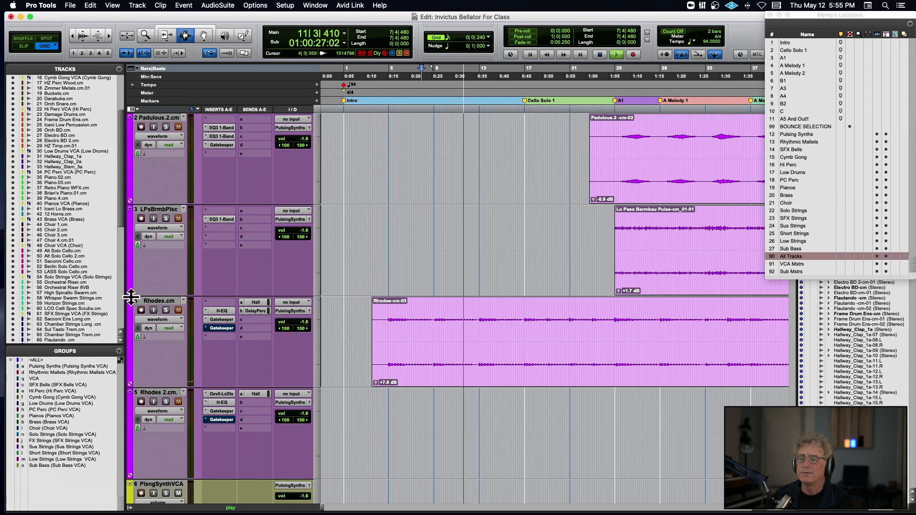
{"action": "left_click", "coordinate": [166, 311]}
{"action": "left_click", "coordinate": [375, 324]}
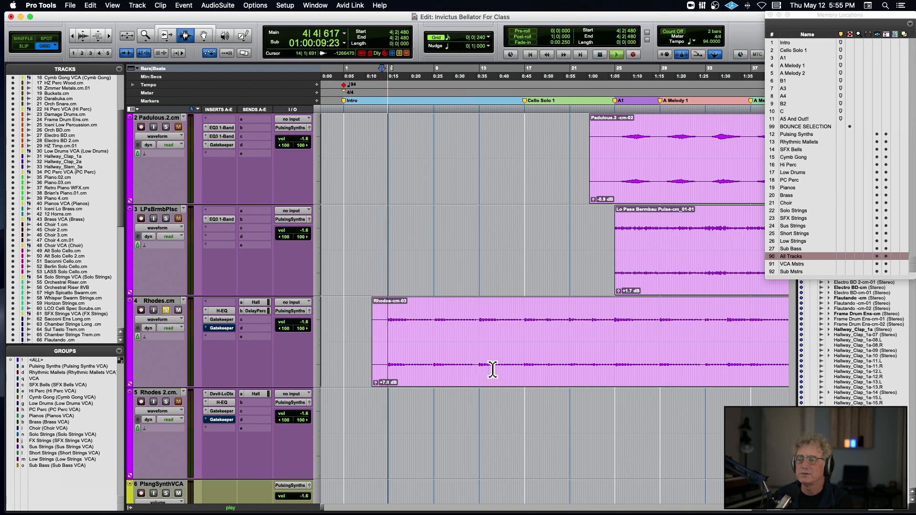
Step: Solo the SFX Bells VCA and restart playback just before the Low Tubular clip at the Intro marker
{"action": "scroll", "coordinate": [449, 361], "scroll_direction": "down", "scroll_amount": 10}
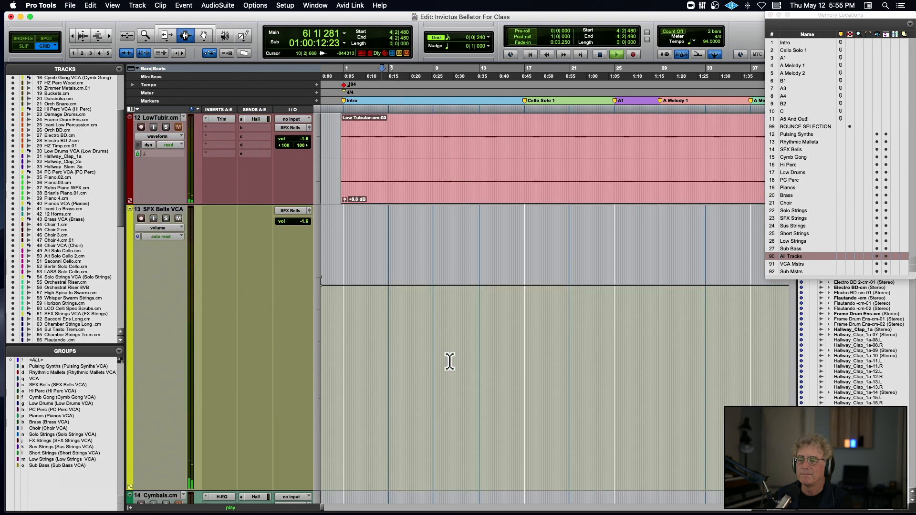
{"action": "left_click", "coordinate": [166, 218]}
{"action": "left_click", "coordinate": [338, 175]}
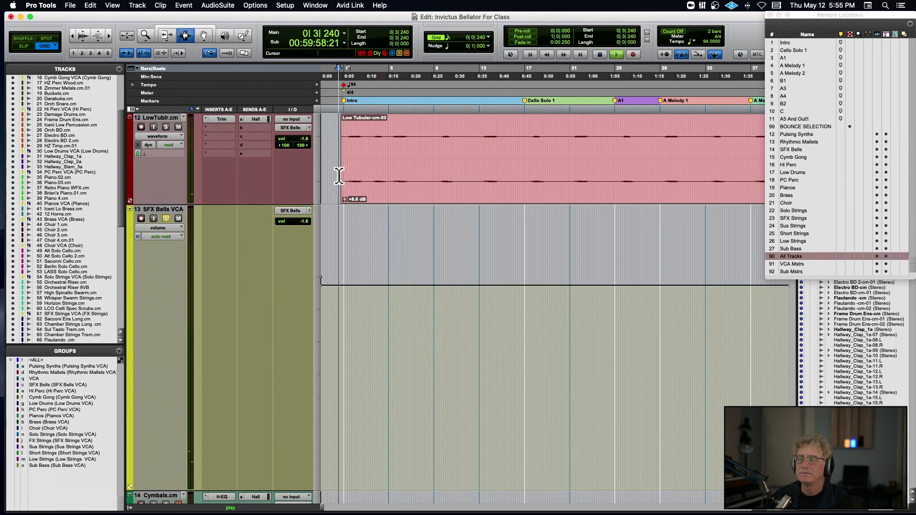
Step: Return to the LCO Celli Spec Scrubs track during playback and select its whole Intro clip
{"action": "scroll", "coordinate": [342, 205], "scroll_direction": "down", "scroll_amount": 10}
{"action": "scroll", "coordinate": [343, 213], "scroll_direction": "down", "scroll_amount": 20}
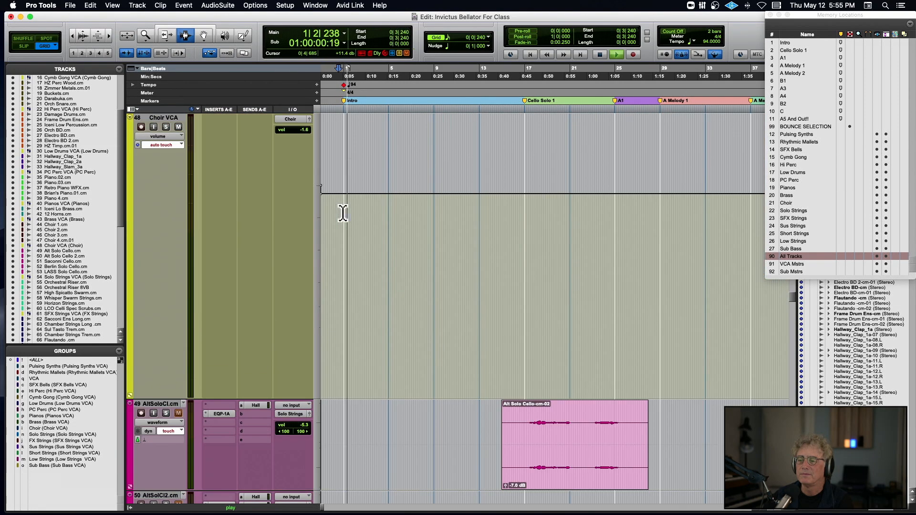
{"action": "scroll", "coordinate": [342, 213], "scroll_direction": "down", "scroll_amount": 15}
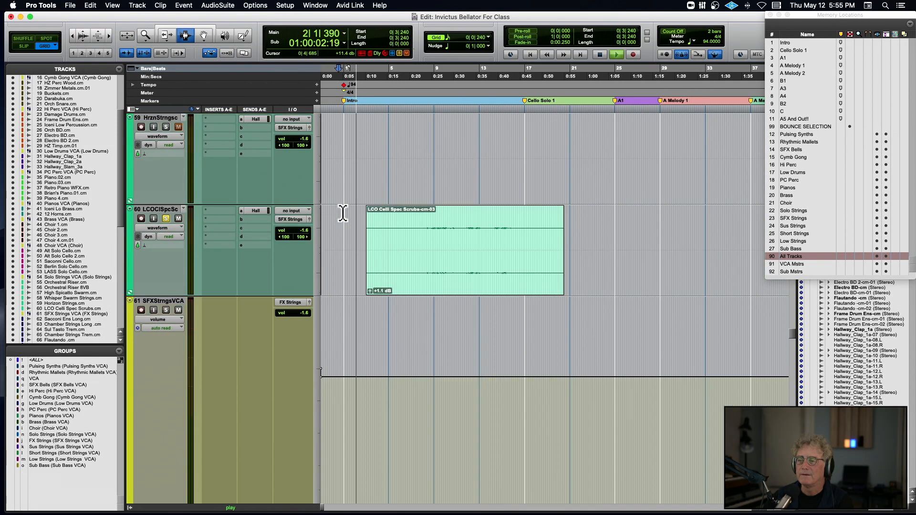
{"action": "scroll", "coordinate": [343, 213], "scroll_direction": "up", "scroll_amount": 5}
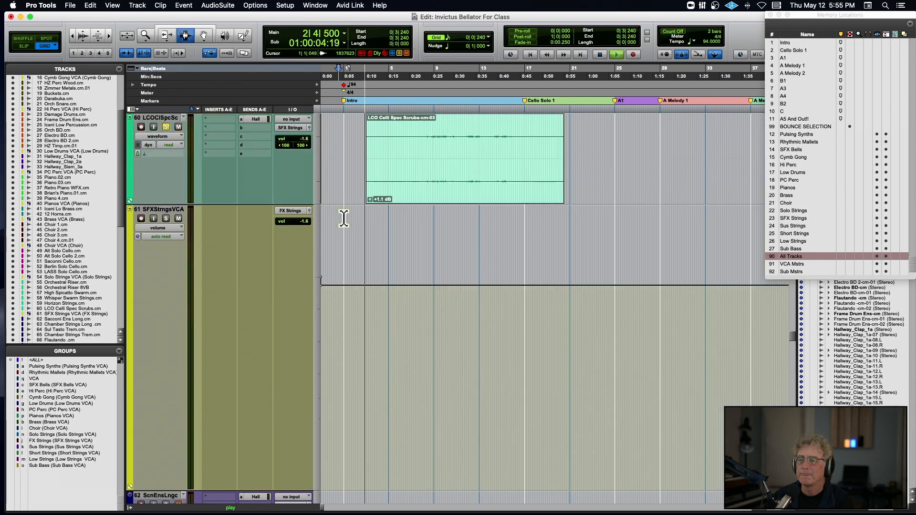
{"action": "double_click", "coordinate": [446, 176]}
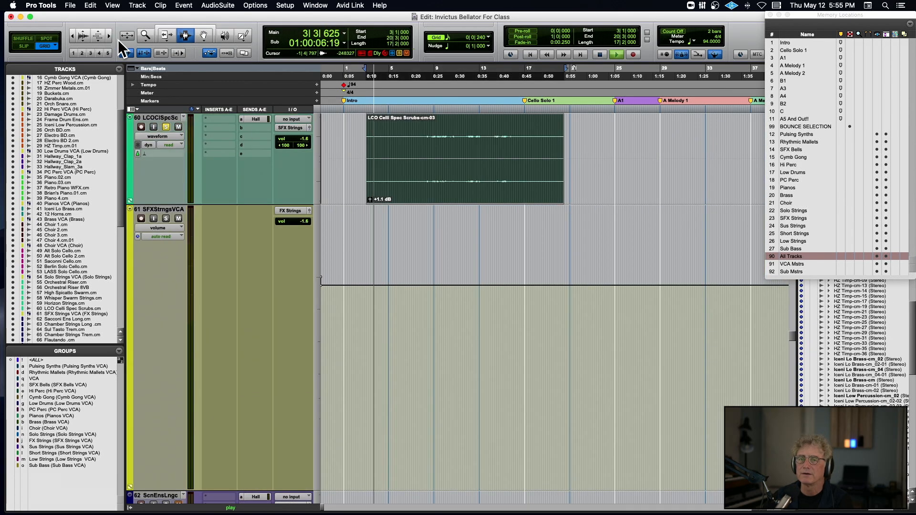
Step: Enlarge the audio waveform display, and solo the Sus Strings VCA with playback from bar 3 on the Ols Chamber Evo clip
{"action": "left_click", "coordinate": [84, 31]}
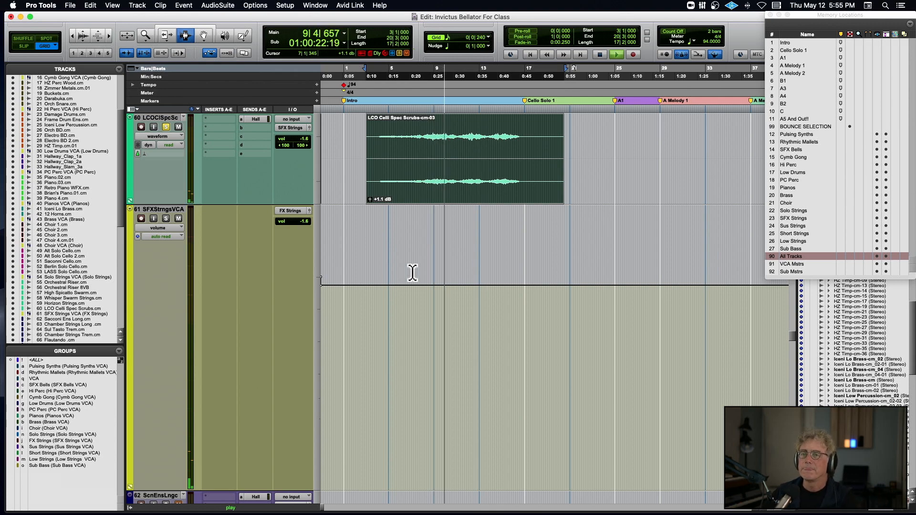
{"action": "scroll", "coordinate": [412, 273], "scroll_direction": "down", "scroll_amount": 7}
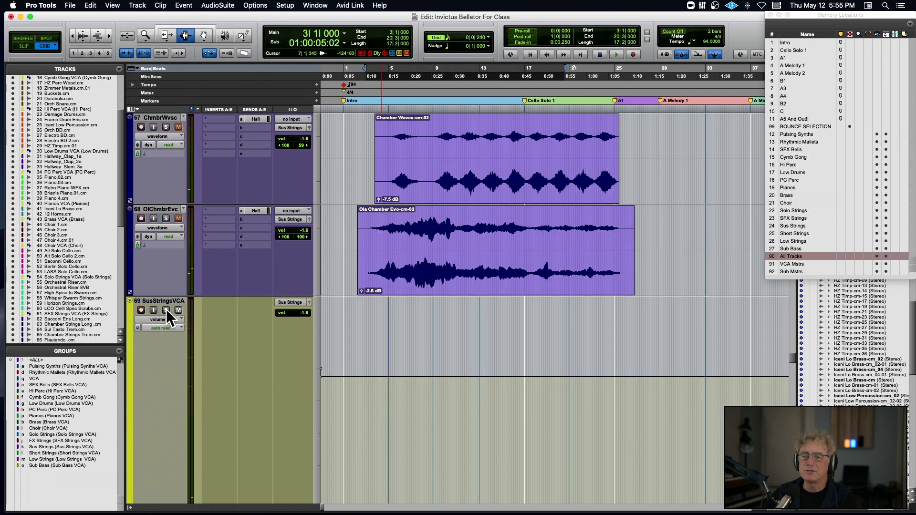
{"action": "left_click", "coordinate": [368, 243]}
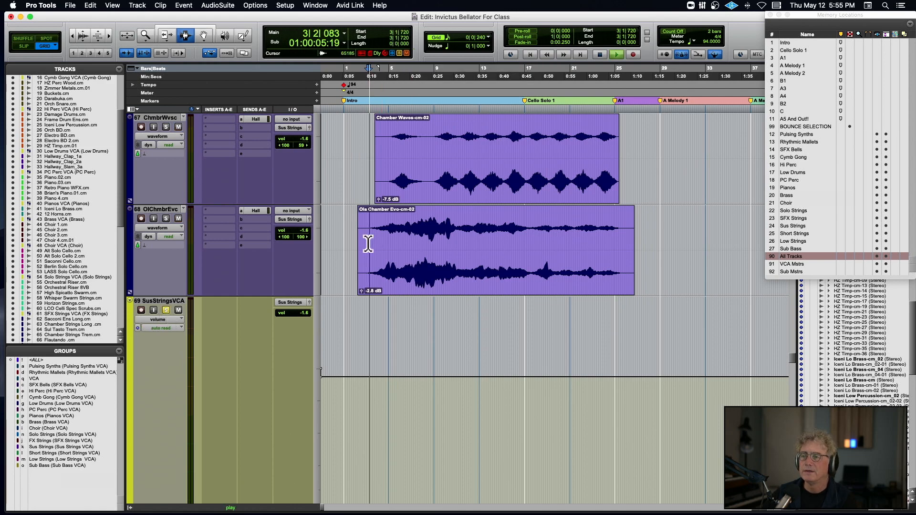
Step: Select the whole Ols Chamber Evo clip and the Chamber Waves-cm-02 clip in turn during playback, and stop after listening
{"action": "double_click", "coordinate": [401, 228]}
{"action": "double_click", "coordinate": [413, 183]}
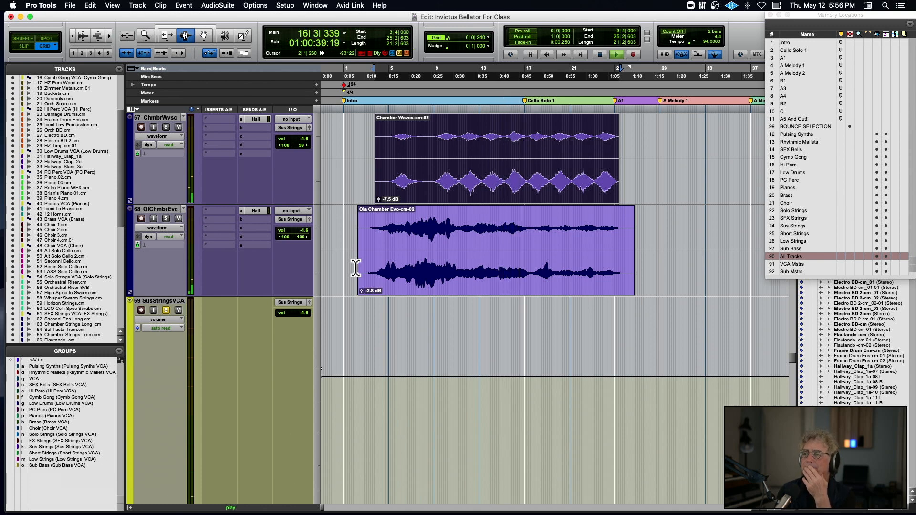
{"action": "key", "text": "space"}
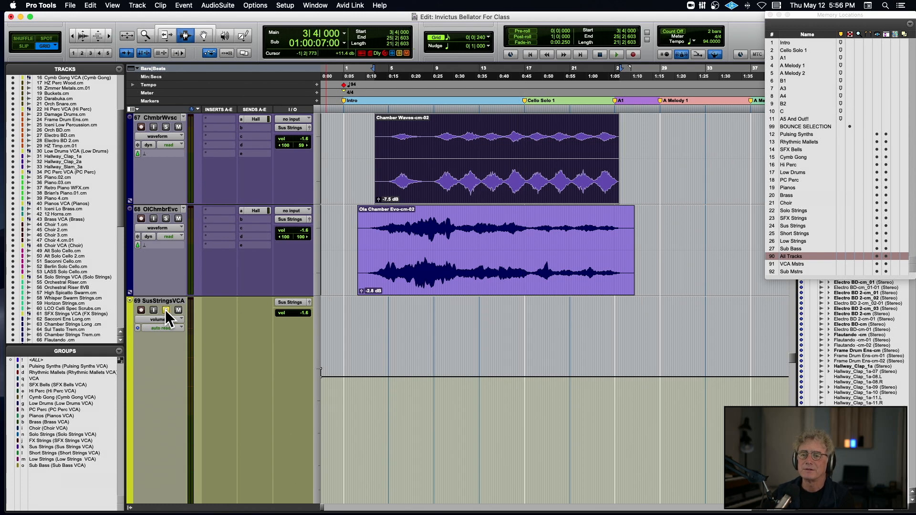
Step: Solo the Flautando track and play its Flautando-cm-02 clip from the A1 marker at bar 25
{"action": "scroll", "coordinate": [165, 311], "scroll_direction": "up", "scroll_amount": 8}
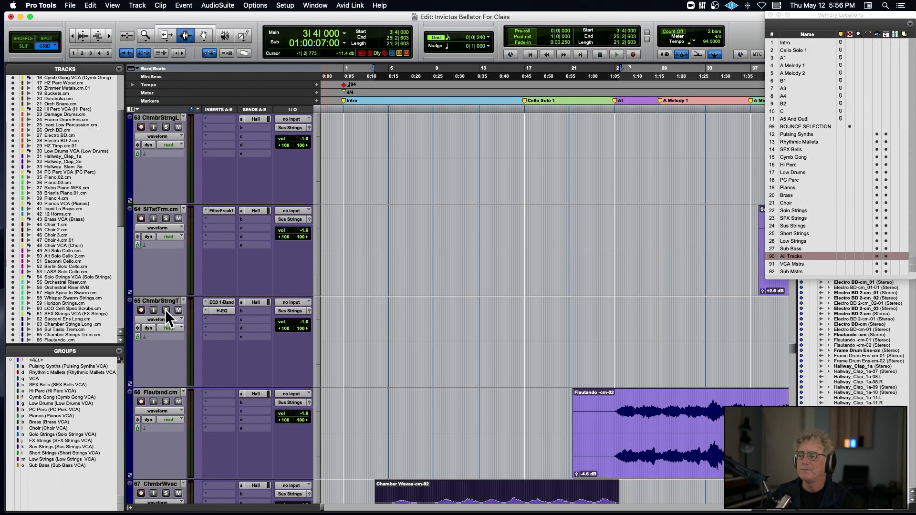
{"action": "scroll", "coordinate": [165, 311], "scroll_direction": "down", "scroll_amount": 10}
{"action": "scroll", "coordinate": [165, 311], "scroll_direction": "up", "scroll_amount": 10}
{"action": "scroll", "coordinate": [165, 311], "scroll_direction": "down", "scroll_amount": 2}
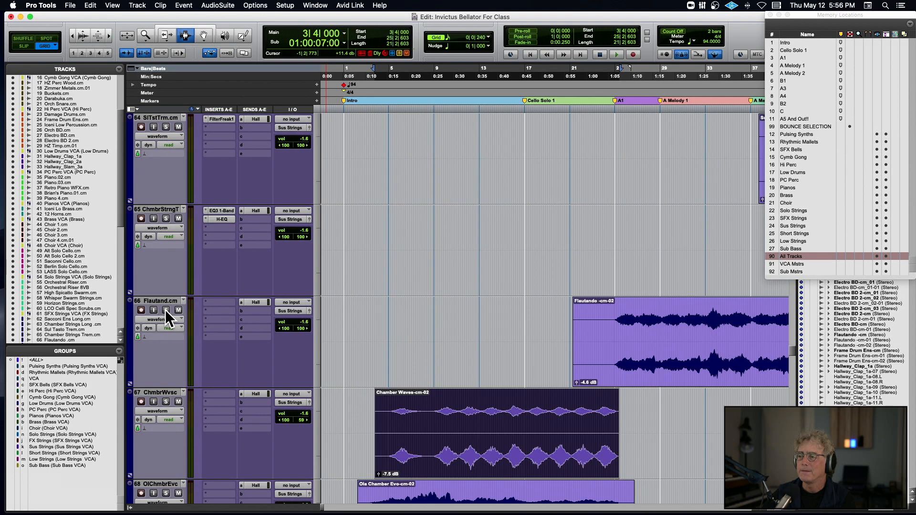
{"action": "scroll", "coordinate": [166, 314], "scroll_direction": "right", "scroll_amount": 3}
{"action": "scroll", "coordinate": [172, 314], "scroll_direction": "down", "scroll_amount": 2}
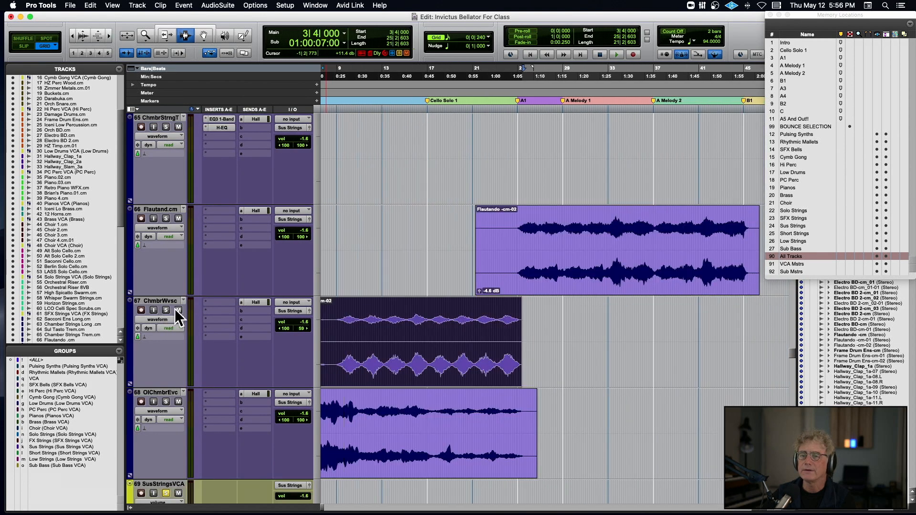
{"action": "left_click", "coordinate": [518, 254]}
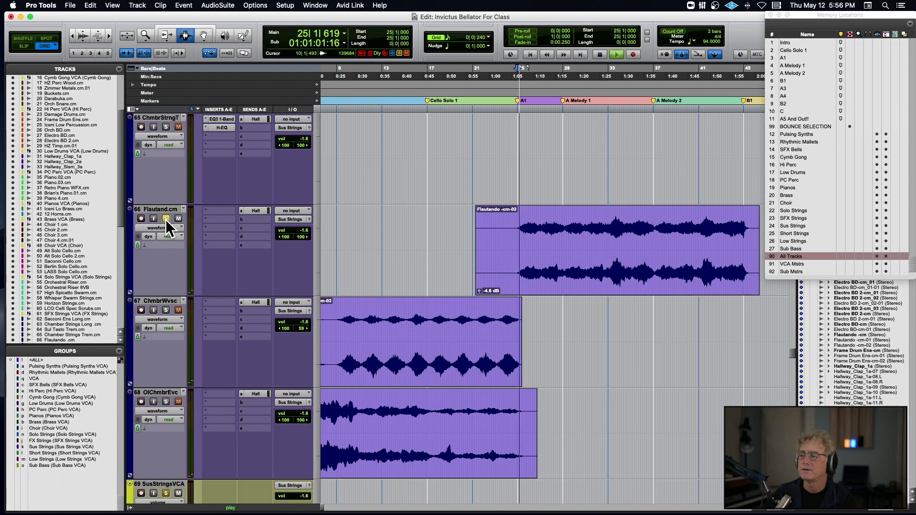
{"action": "scroll", "coordinate": [480, 272], "scroll_direction": "right", "scroll_amount": 2}
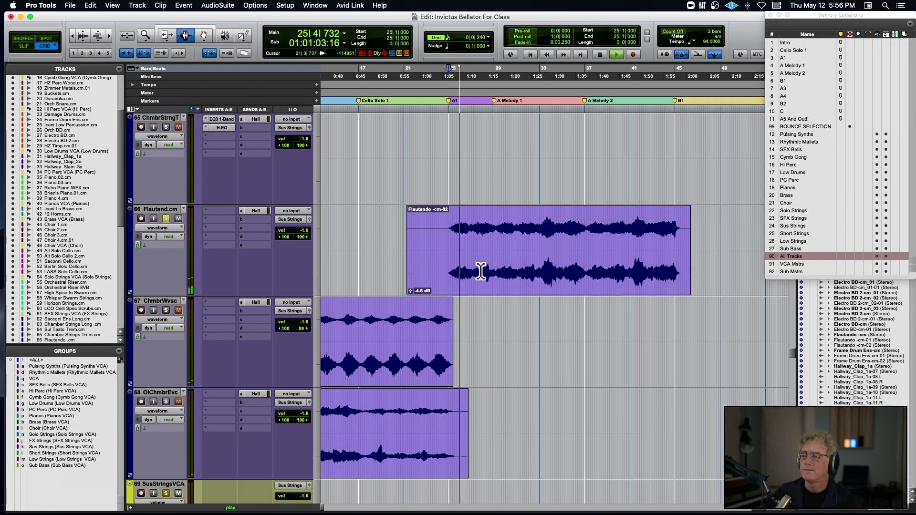
{"action": "scroll", "coordinate": [480, 272], "scroll_direction": "right", "scroll_amount": 2}
{"action": "scroll", "coordinate": [479, 272], "scroll_direction": "left", "scroll_amount": 1}
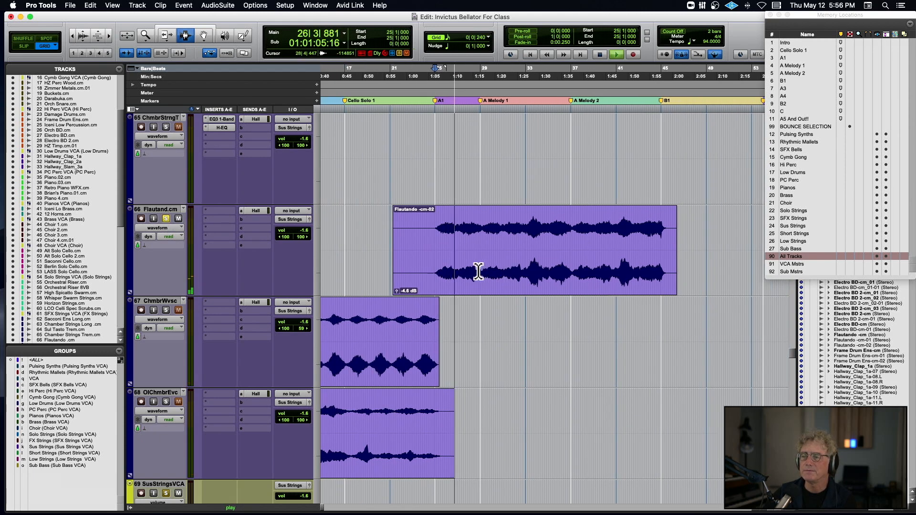
Step: Add the Pulsing Synths VCA and the Low Tubular bell track to the solo during playback
{"action": "scroll", "coordinate": [478, 271], "scroll_direction": "up", "scroll_amount": 15}
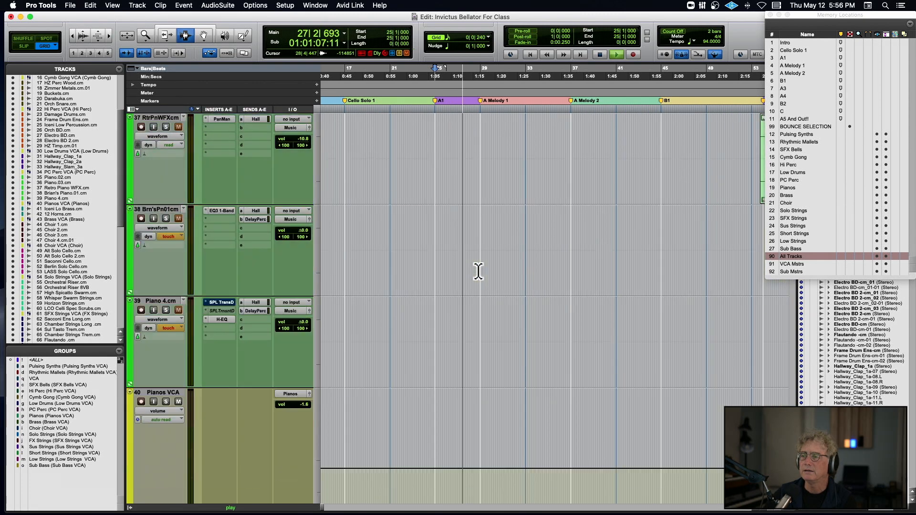
{"action": "scroll", "coordinate": [478, 271], "scroll_direction": "up", "scroll_amount": 20}
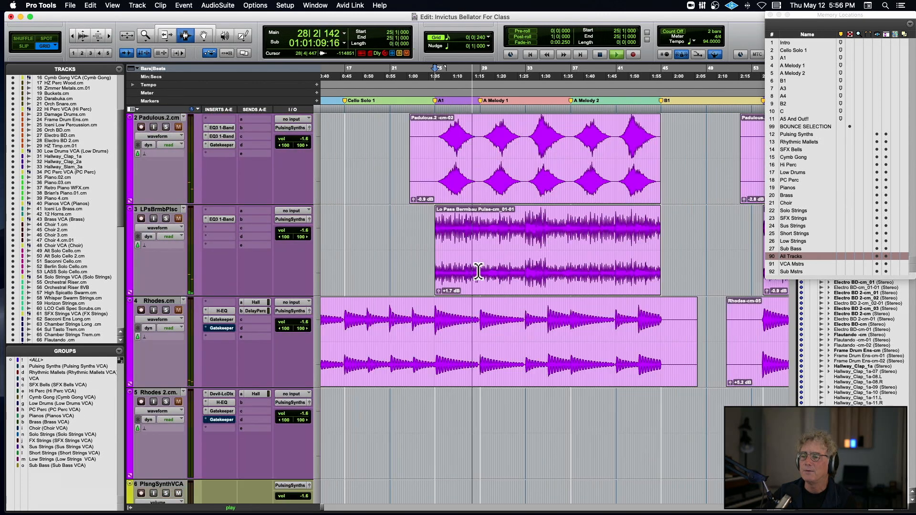
{"action": "scroll", "coordinate": [477, 271], "scroll_direction": "down", "scroll_amount": 2}
{"action": "left_click", "coordinate": [166, 401]}
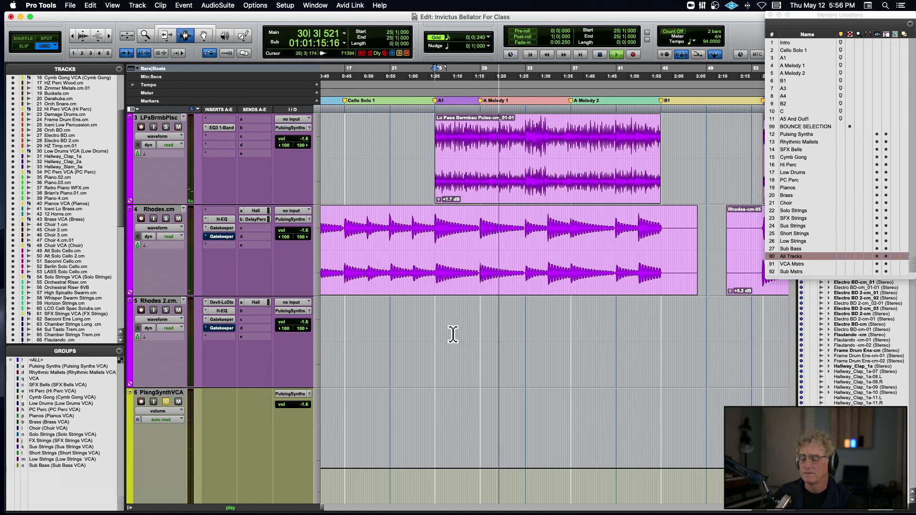
{"action": "scroll", "coordinate": [452, 334], "scroll_direction": "down", "scroll_amount": 5}
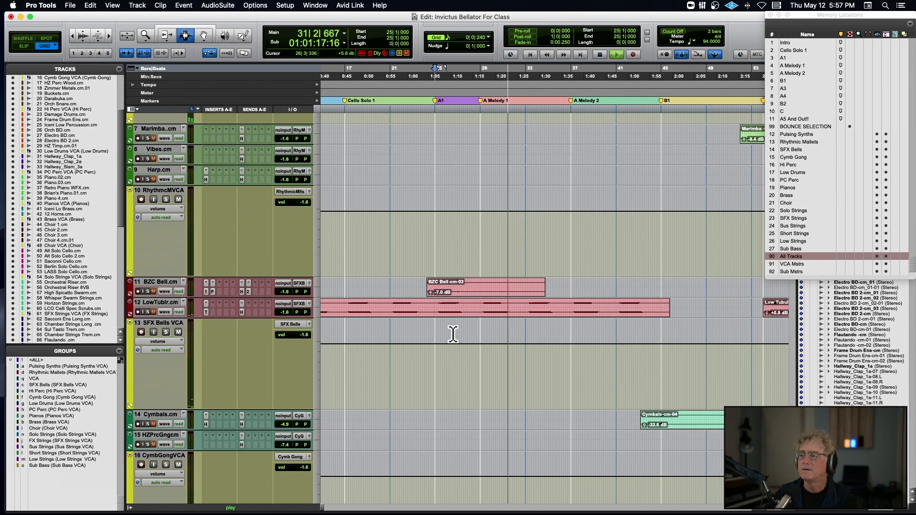
{"action": "left_click", "coordinate": [148, 312]}
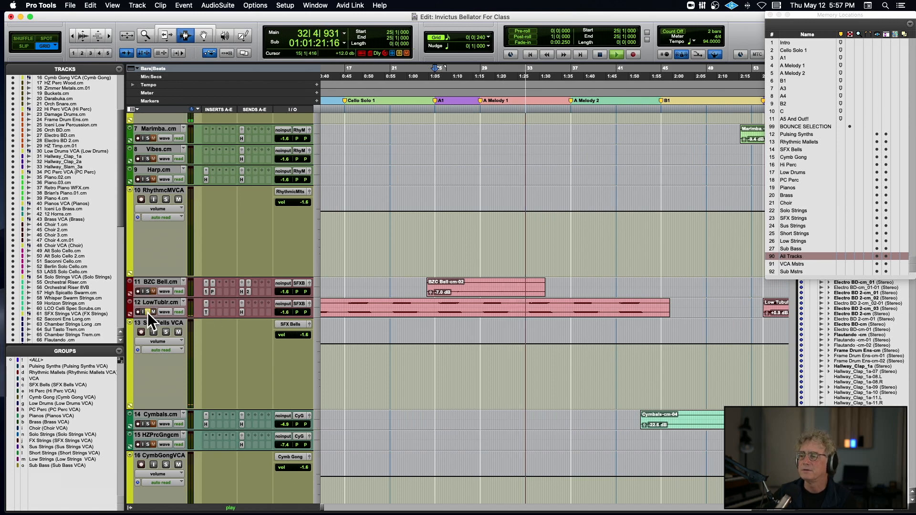
Step: Add the Low Drums VCA to the solo and restart playback just before the A1 marker
{"action": "scroll", "coordinate": [536, 311], "scroll_direction": "down", "scroll_amount": 4}
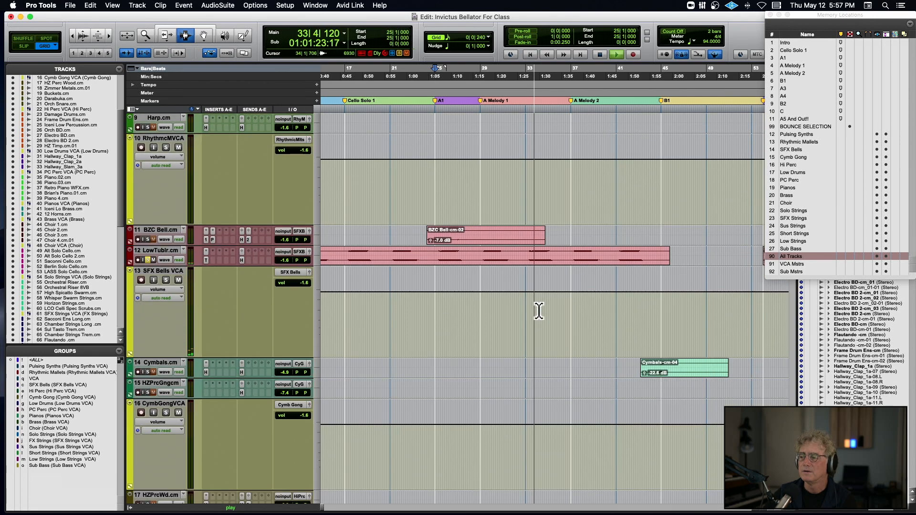
{"action": "scroll", "coordinate": [538, 311], "scroll_direction": "down", "scroll_amount": 7}
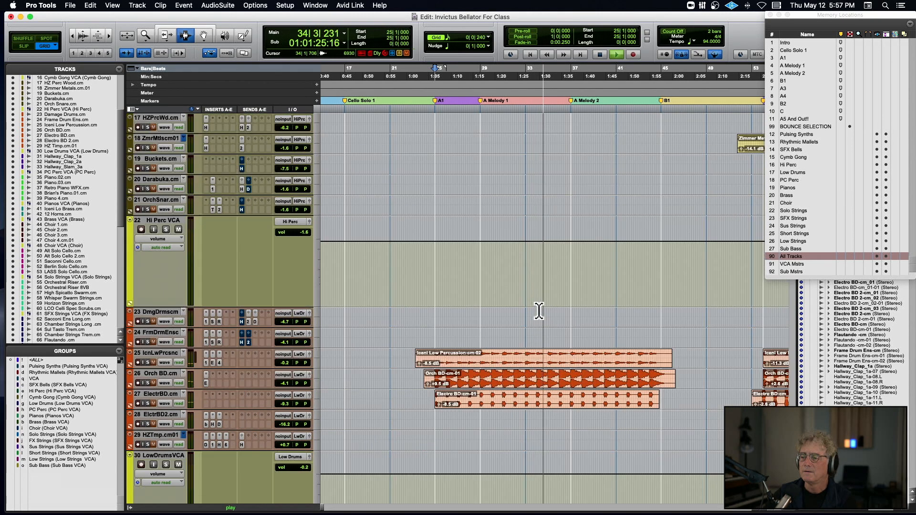
{"action": "left_click", "coordinate": [166, 382]}
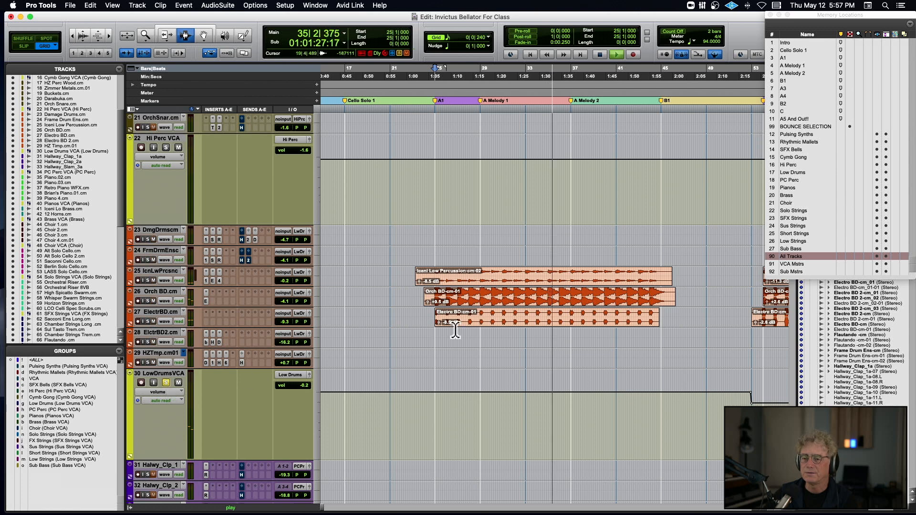
{"action": "left_click", "coordinate": [432, 321]}
{"action": "left_click", "coordinate": [452, 312]}
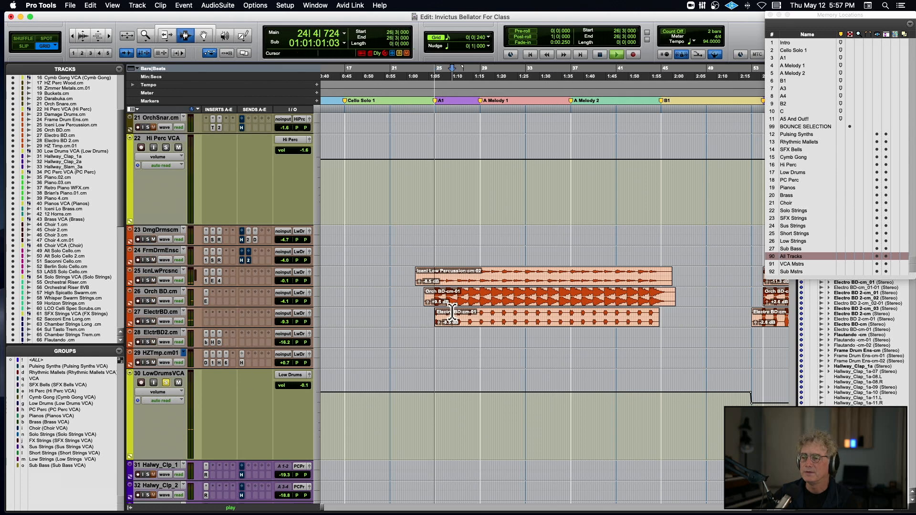
Step: Add the Iceni Lo Brass and Piano.02 tracks to the solo and audition them around the A Melody 2 marker before stopping
{"action": "scroll", "coordinate": [409, 337], "scroll_direction": "down", "scroll_amount": 10}
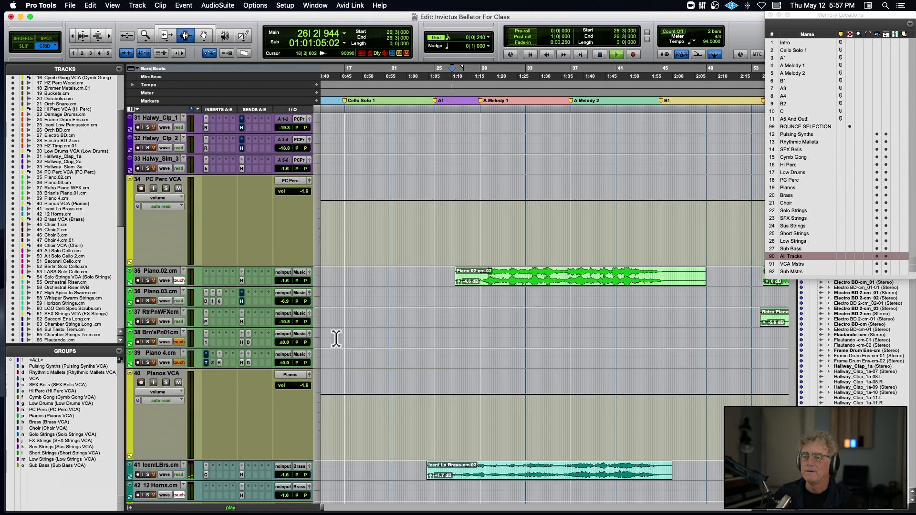
{"action": "scroll", "coordinate": [282, 441], "scroll_direction": "up", "scroll_amount": 1}
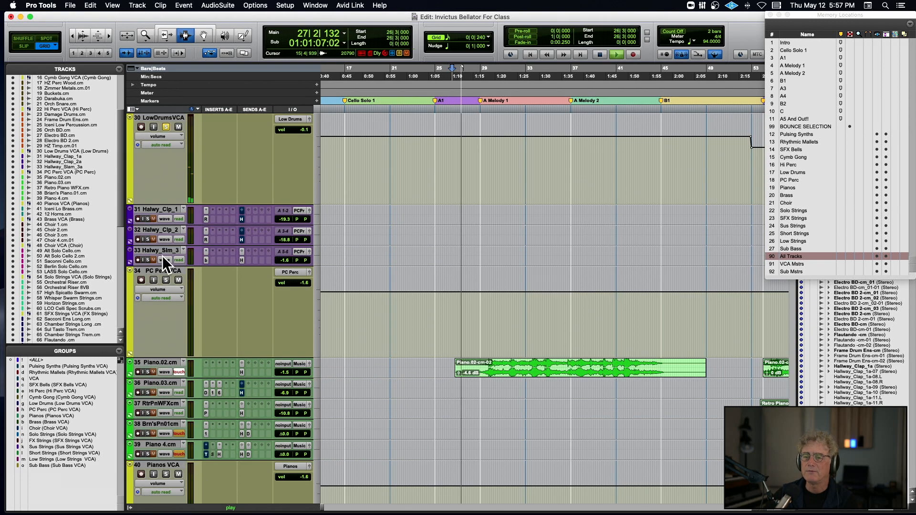
{"action": "scroll", "coordinate": [370, 387], "scroll_direction": "down", "scroll_amount": 2}
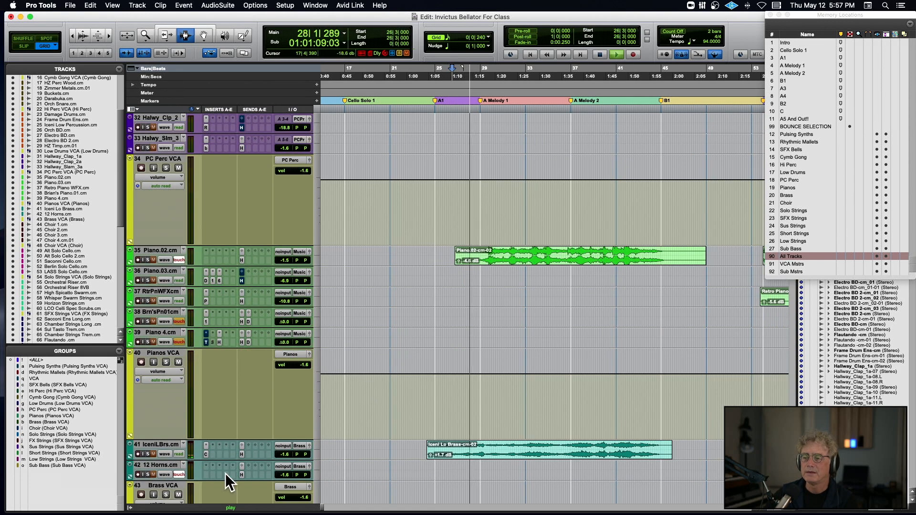
{"action": "left_click", "coordinate": [146, 453]}
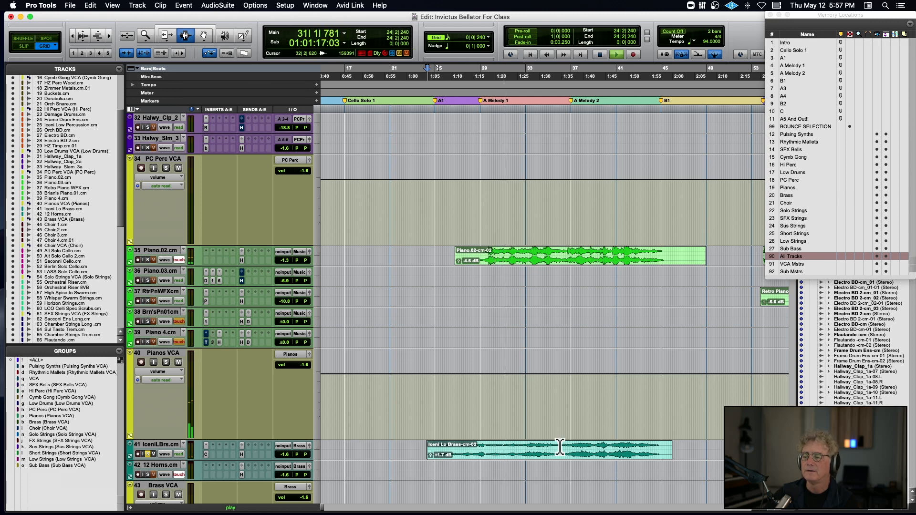
{"action": "left_click", "coordinate": [578, 450]}
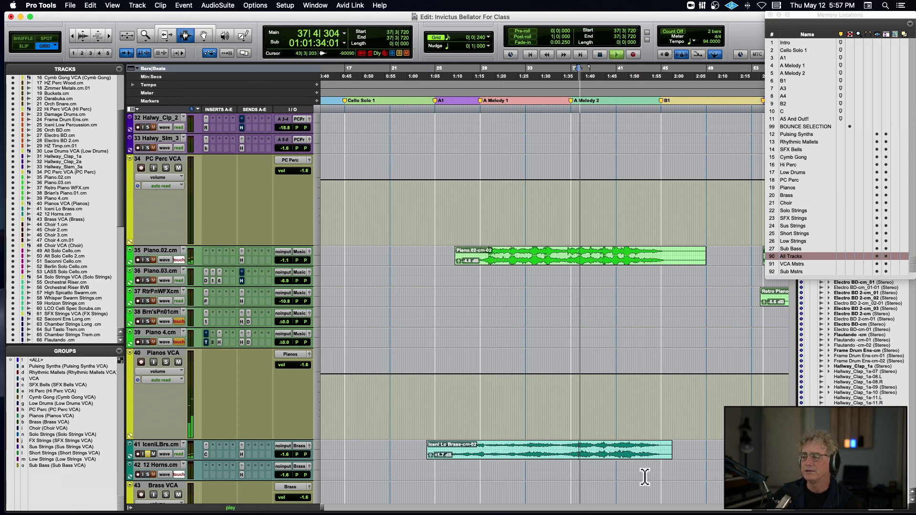
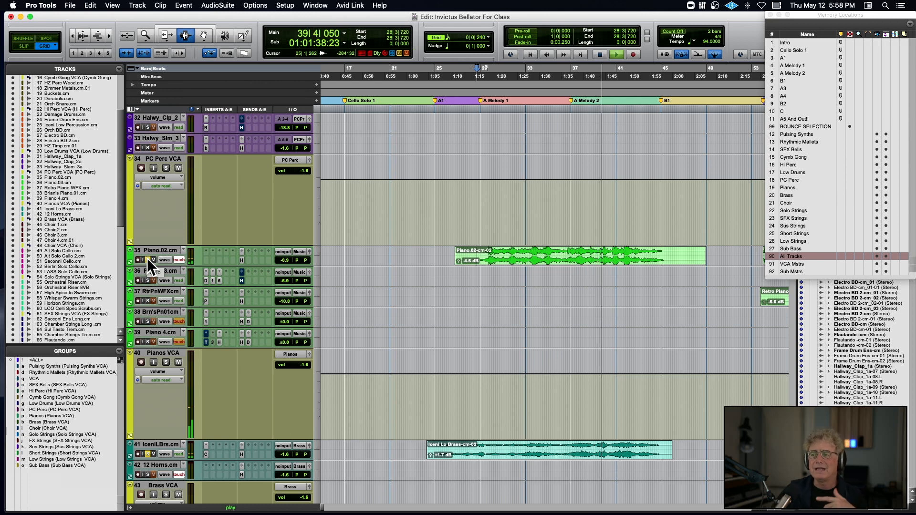
{"action": "key", "text": "space"}
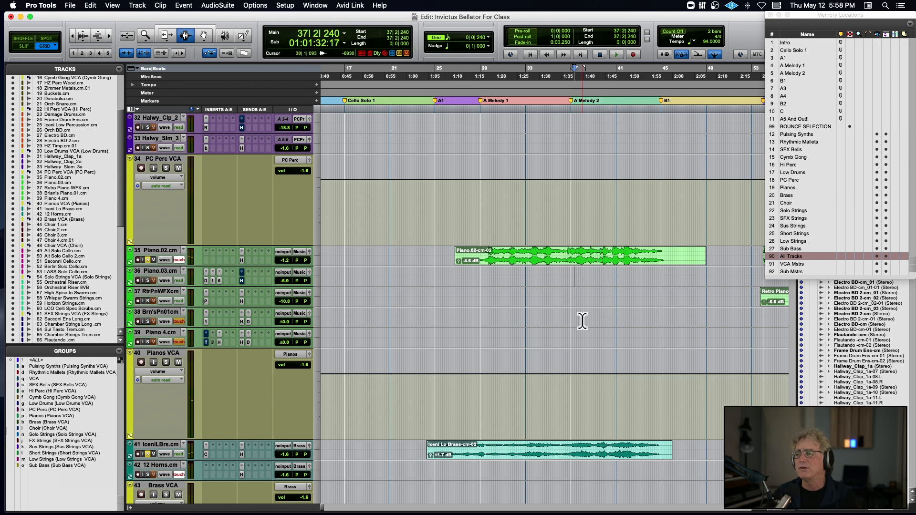
Step: Return to the soloed Flautando track and play its clip from the A Melody 2 marker and again from bar 33
{"action": "scroll", "coordinate": [582, 320], "scroll_direction": "down", "scroll_amount": 15}
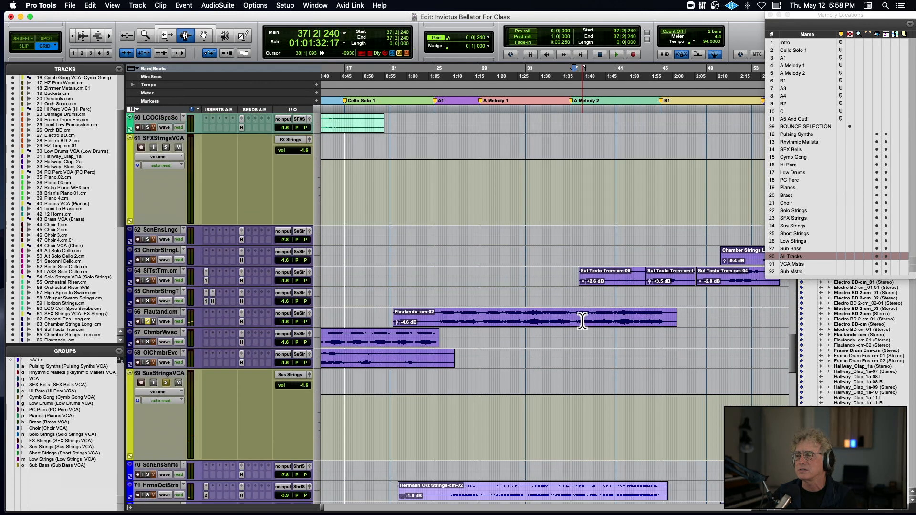
{"action": "left_click", "coordinate": [148, 321]}
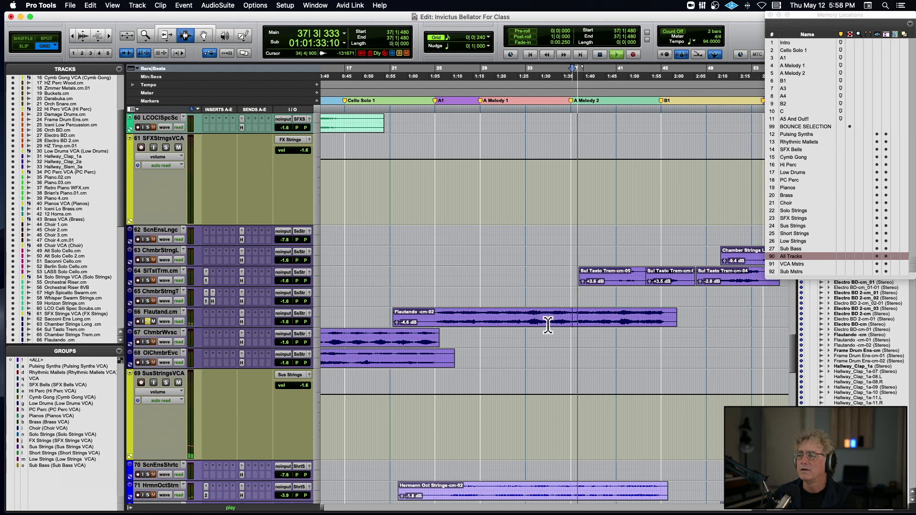
{"action": "left_click", "coordinate": [525, 318]}
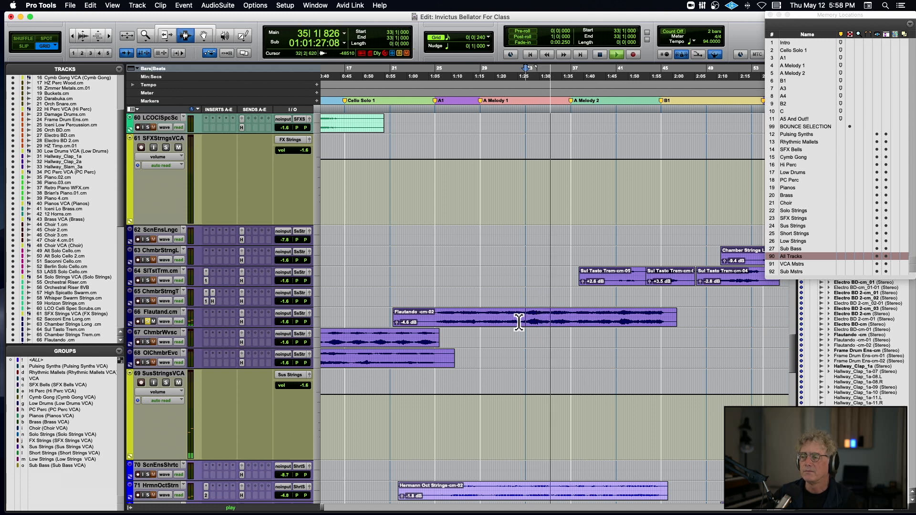
Step: Add the Sul Tasto Trem track to the solo as its clip plays in A Melody 2, and stop playback
{"action": "key", "text": "super+bracketright"}
{"action": "key", "text": "super+bracketright"}
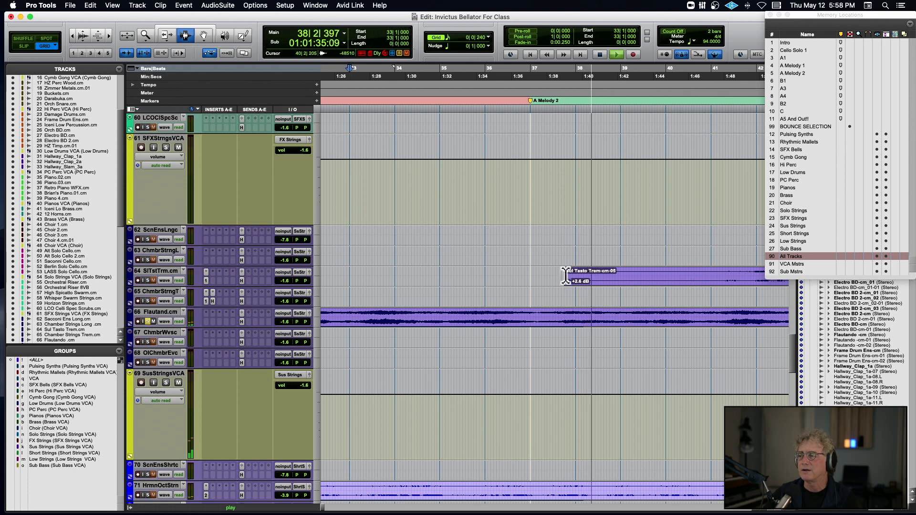
{"action": "left_click", "coordinate": [149, 280]}
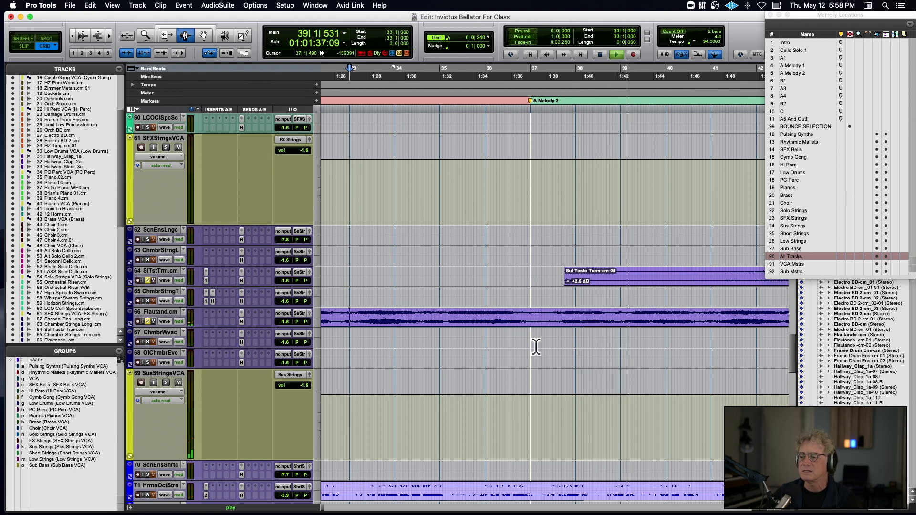
{"action": "key", "text": "space"}
Step: Solo the Hermann Oct Strings track and play its clip from bar 26, in the A1 section
{"action": "key", "text": "super+bracketleft"}
{"action": "scroll", "coordinate": [496, 357], "scroll_direction": "down", "scroll_amount": 5}
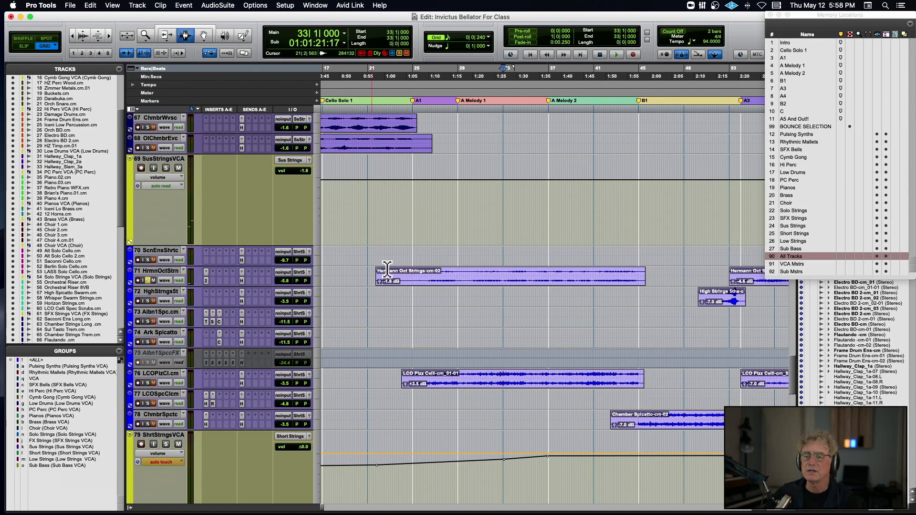
{"action": "left_click", "coordinate": [425, 276]}
{"action": "key", "text": "space"}
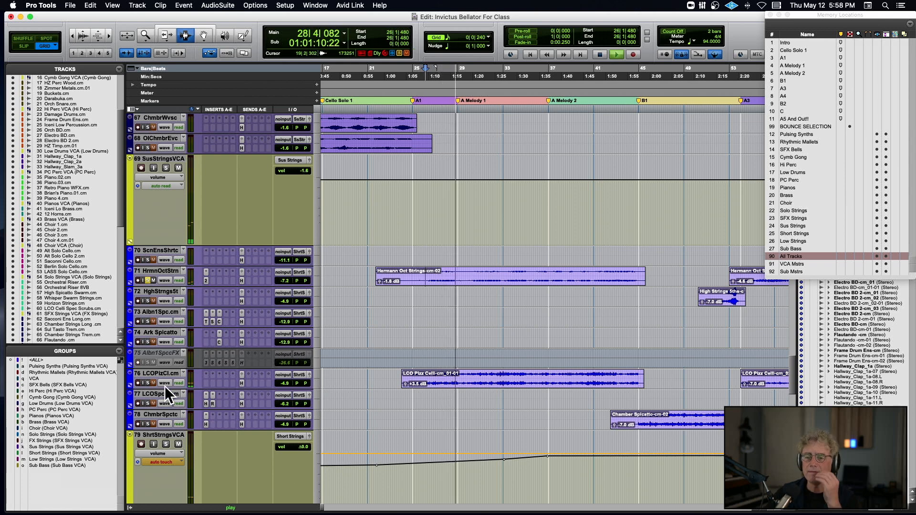
Step: Add the LCO Pizz Celli track to the Hermann Oct Strings solo and restart playback from bar 26
{"action": "left_click", "coordinate": [148, 382]}
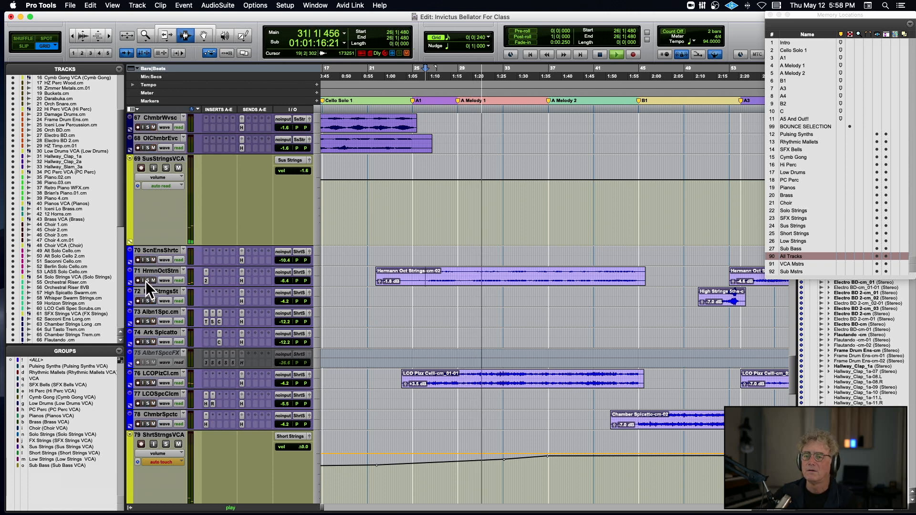
{"action": "key", "text": "space"}
{"action": "key", "text": "space"}
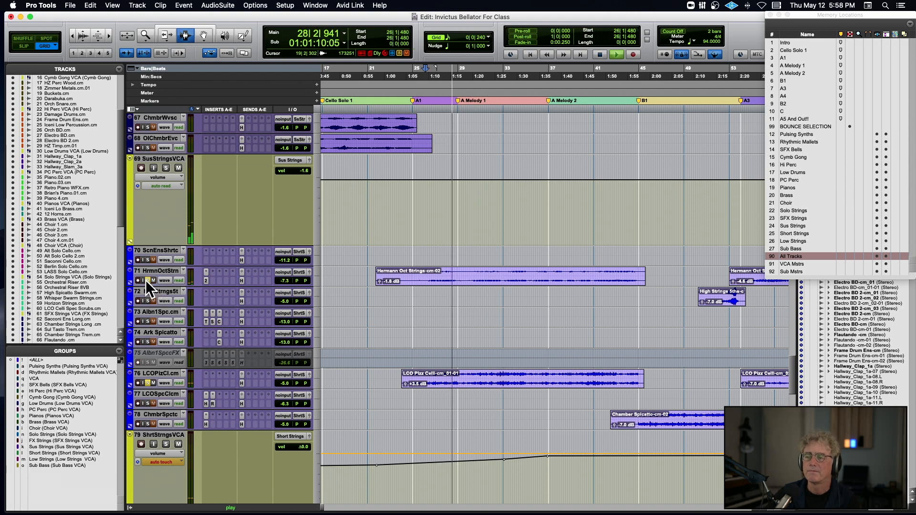
Step: Solo the Rhodes and Lo Pass Barmbau Pulse tracks in the pulsing synths while playing from bar 24
{"action": "scroll", "coordinate": [148, 286], "scroll_direction": "up", "scroll_amount": 15}
{"action": "scroll", "coordinate": [145, 281], "scroll_direction": "up", "scroll_amount": 15}
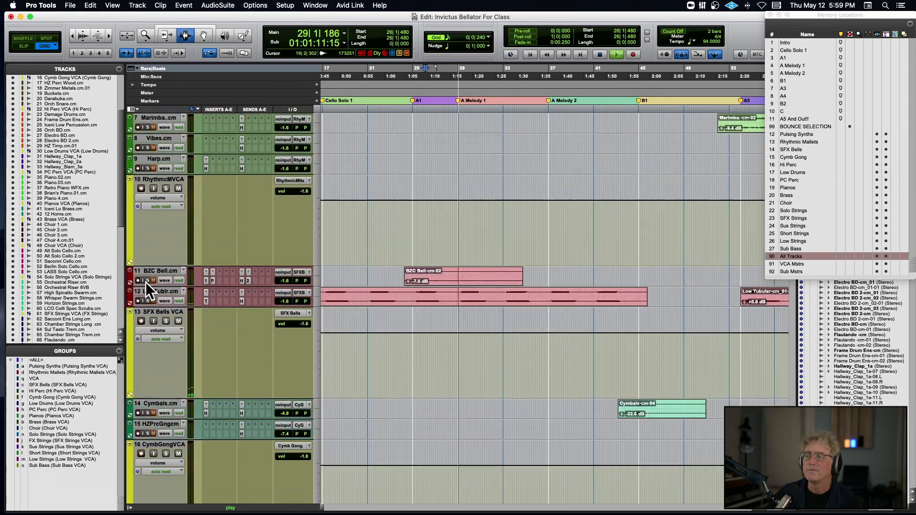
{"action": "left_click", "coordinate": [148, 188]}
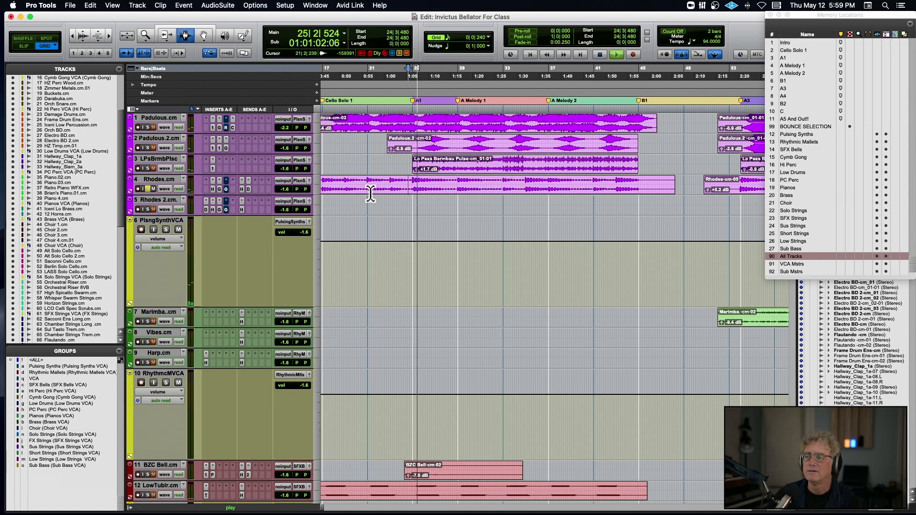
{"action": "left_click", "coordinate": [148, 168]}
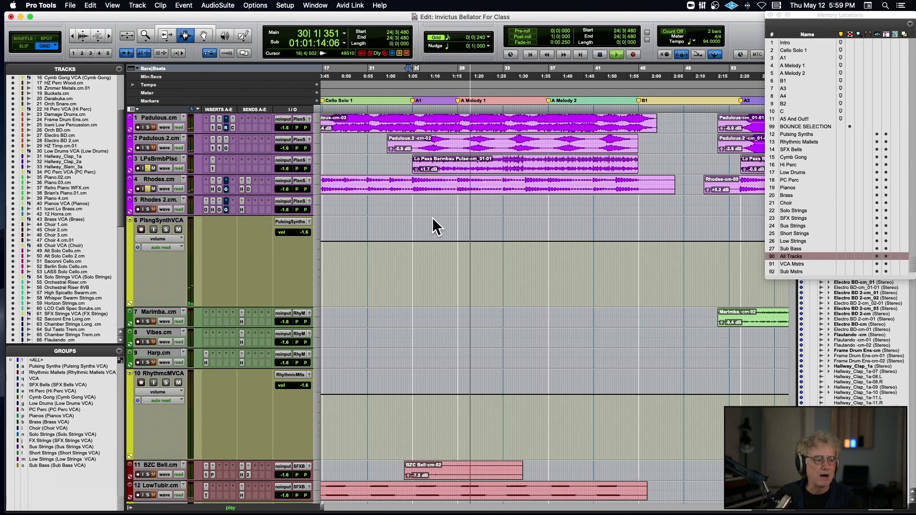
Step: Find the Sul Tasto Trem clips among the sustained strings and restart playback from bar 40
{"action": "scroll", "coordinate": [660, 253], "scroll_direction": "down", "scroll_amount": 10}
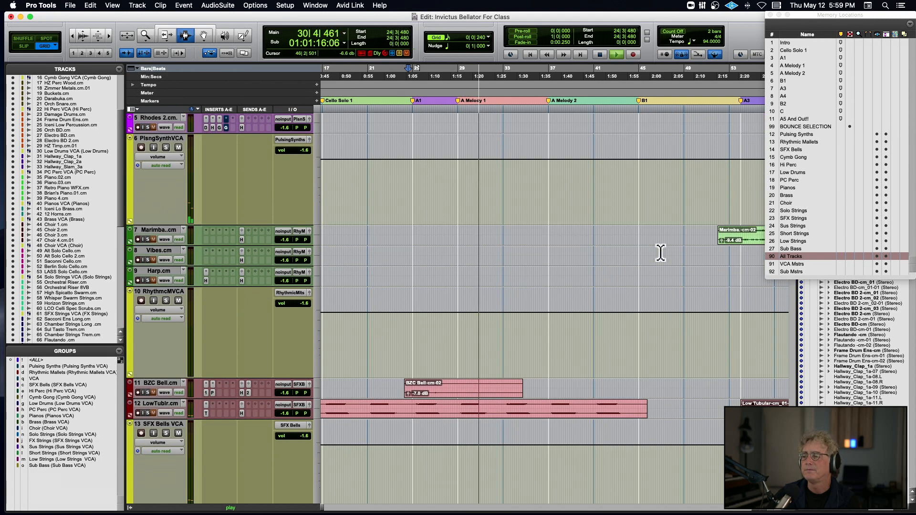
{"action": "scroll", "coordinate": [660, 253], "scroll_direction": "down", "scroll_amount": 15}
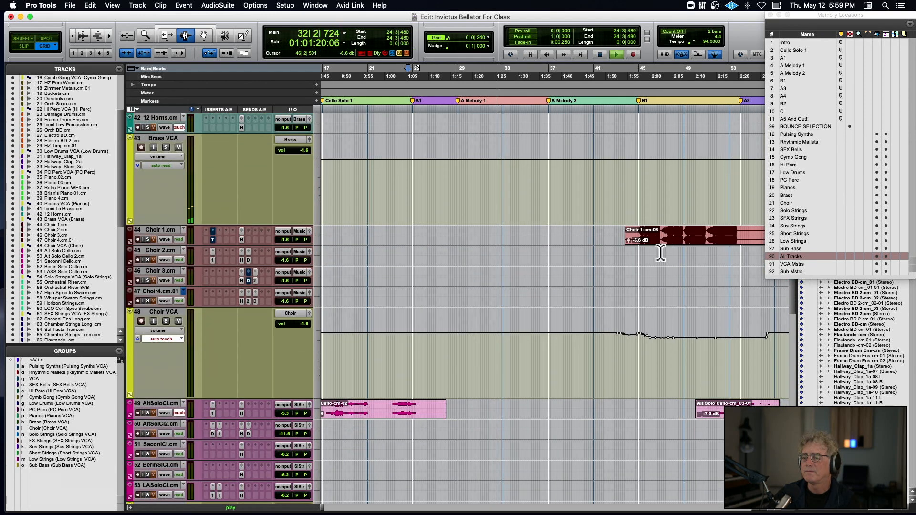
{"action": "scroll", "coordinate": [660, 253], "scroll_direction": "down", "scroll_amount": 12}
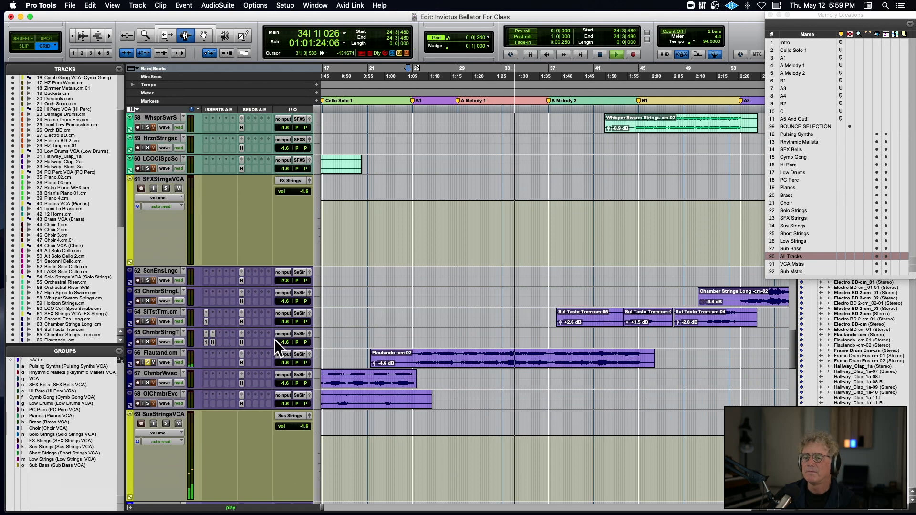
{"action": "scroll", "coordinate": [274, 339], "scroll_direction": "up", "scroll_amount": 2}
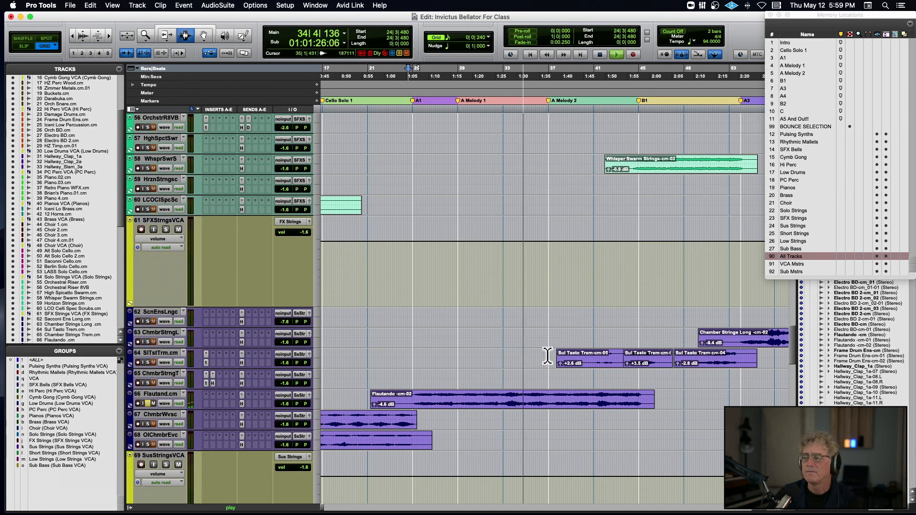
{"action": "left_click", "coordinate": [567, 358]}
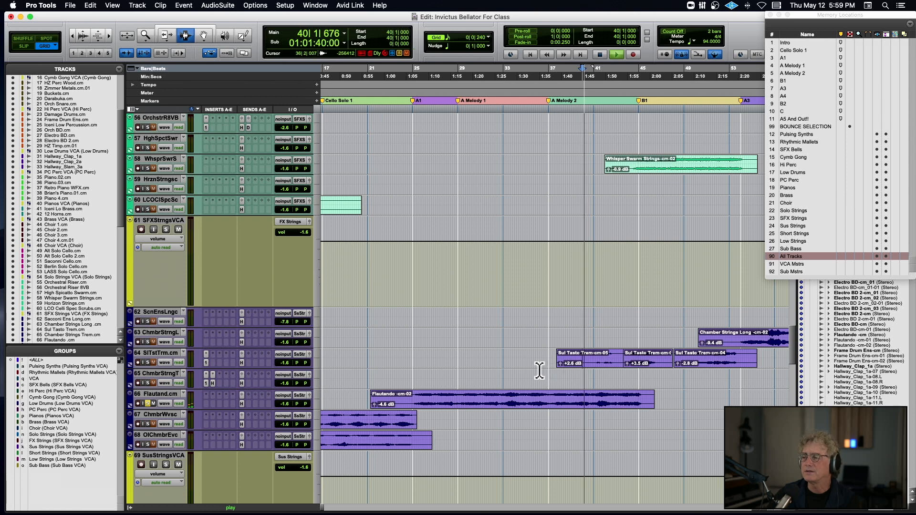
Step: Solo the Sul Tasto Trem track, turn off Flautando's solo and restart playback from around bar 40
{"action": "left_click", "coordinate": [148, 363]}
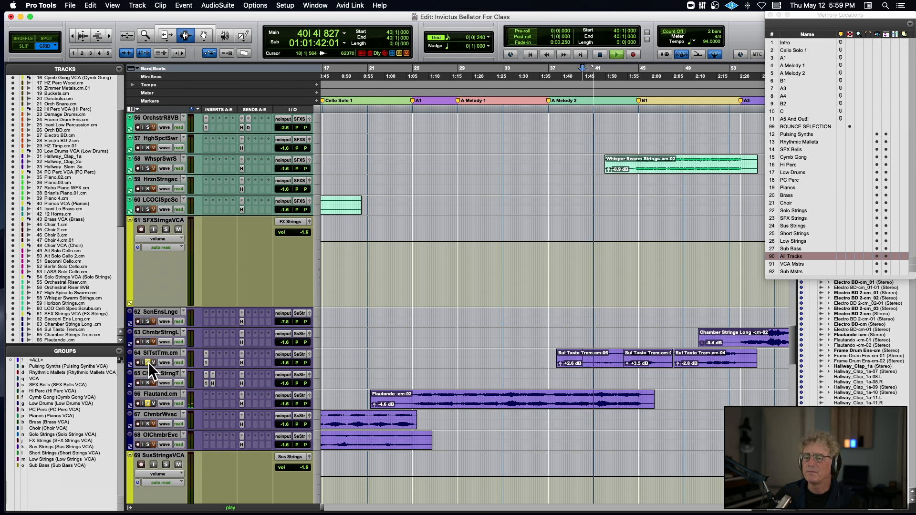
{"action": "left_click", "coordinate": [147, 403]}
{"action": "key", "text": "space"}
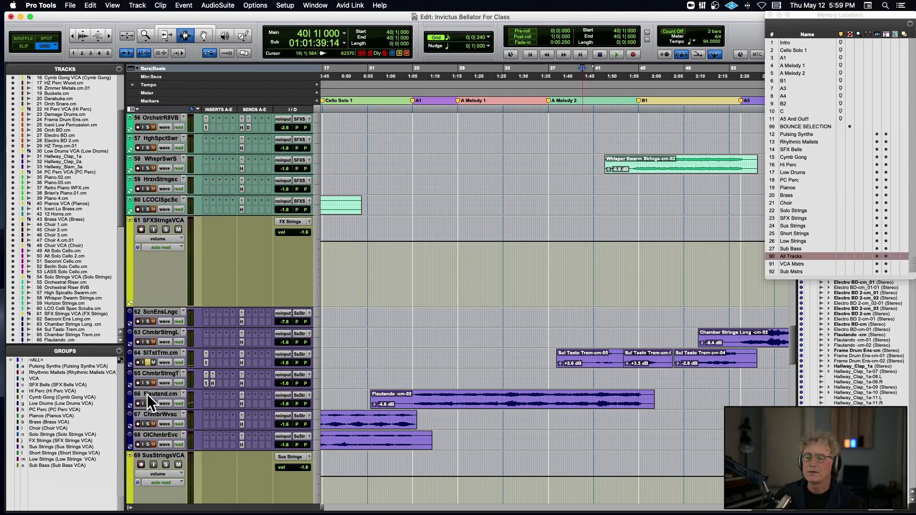
{"action": "left_click", "coordinate": [148, 402], "text": "super"}
{"action": "key", "text": "space"}
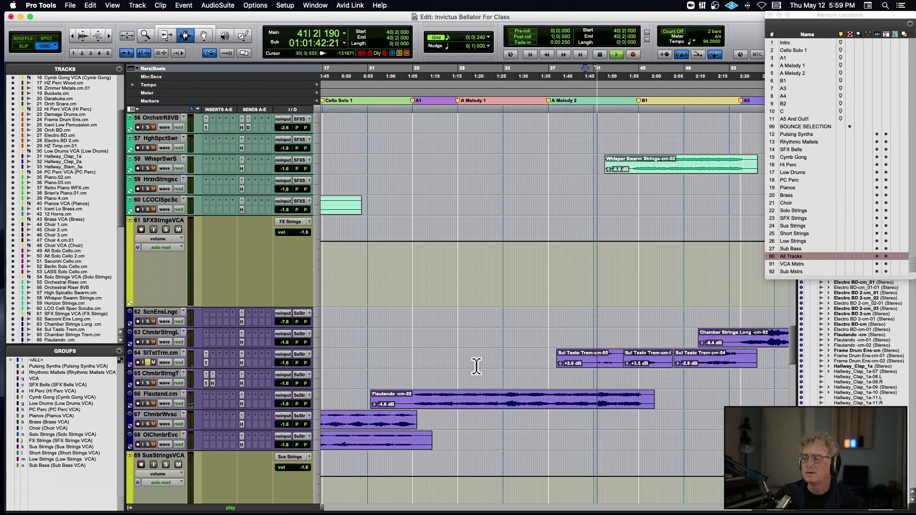
Step: Solo the Whisper Swarm Strings track and play its clip from bar 42
{"action": "scroll", "coordinate": [462, 362], "scroll_direction": "up", "scroll_amount": 1}
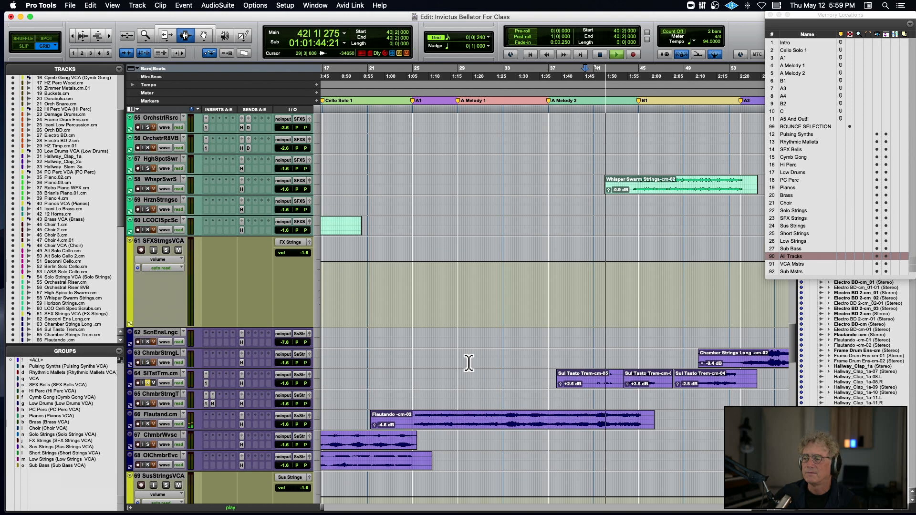
{"action": "scroll", "coordinate": [424, 399], "scroll_direction": "up", "scroll_amount": 1}
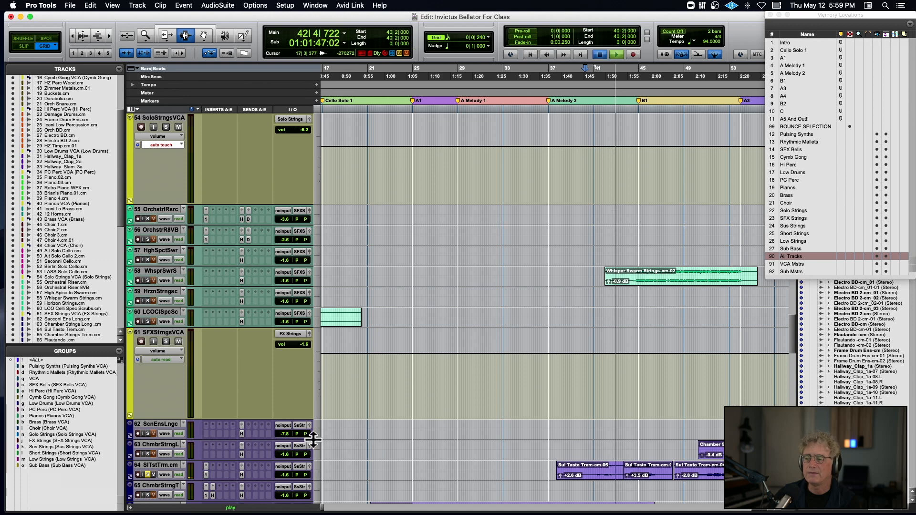
{"action": "scroll", "coordinate": [415, 434], "scroll_direction": "down", "scroll_amount": 3}
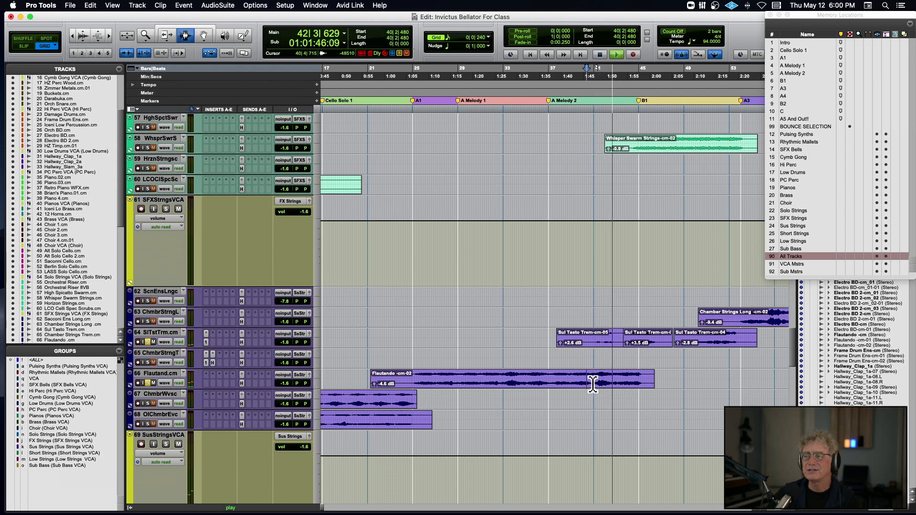
{"action": "left_click", "coordinate": [148, 148]}
{"action": "left_click", "coordinate": [620, 147]}
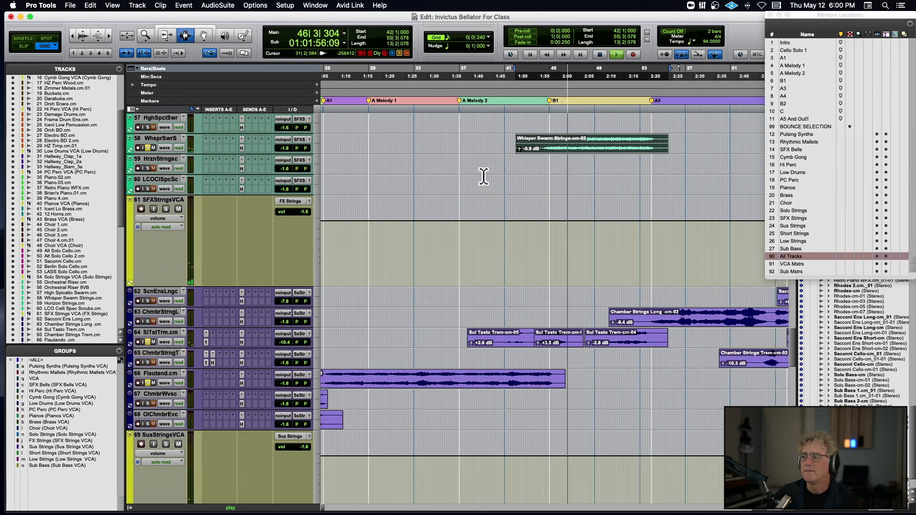
Step: Solo the Choir 1 track and restart playback from bar 45, at the B1 section
{"action": "scroll", "coordinate": [483, 176], "scroll_direction": "up", "scroll_amount": 15}
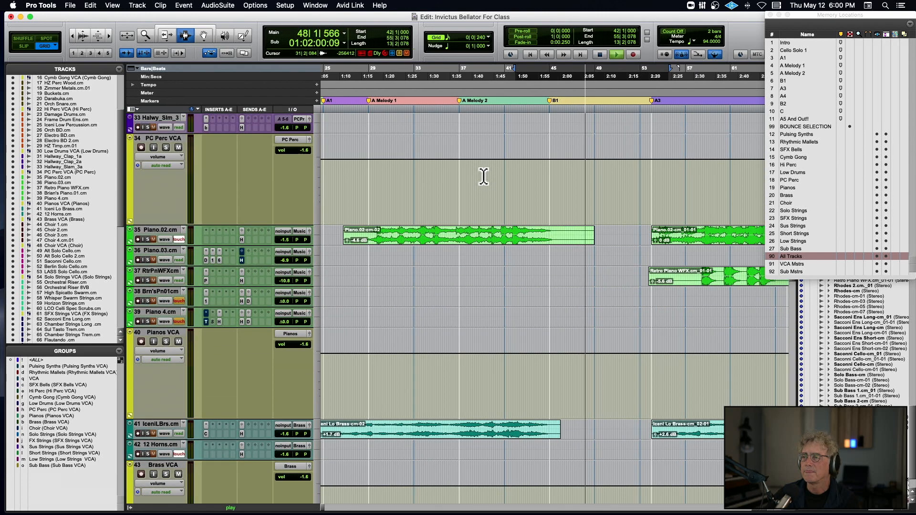
{"action": "scroll", "coordinate": [483, 177], "scroll_direction": "down", "scroll_amount": 8}
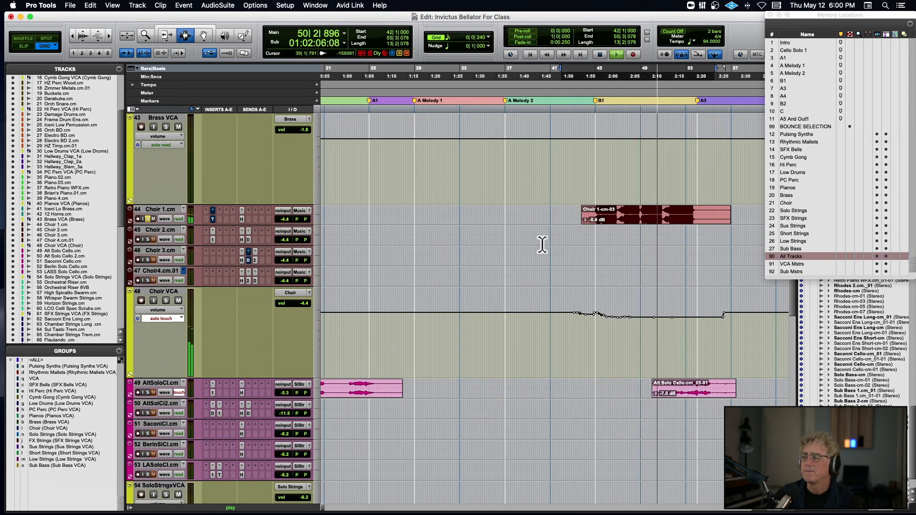
{"action": "left_click", "coordinate": [591, 231]}
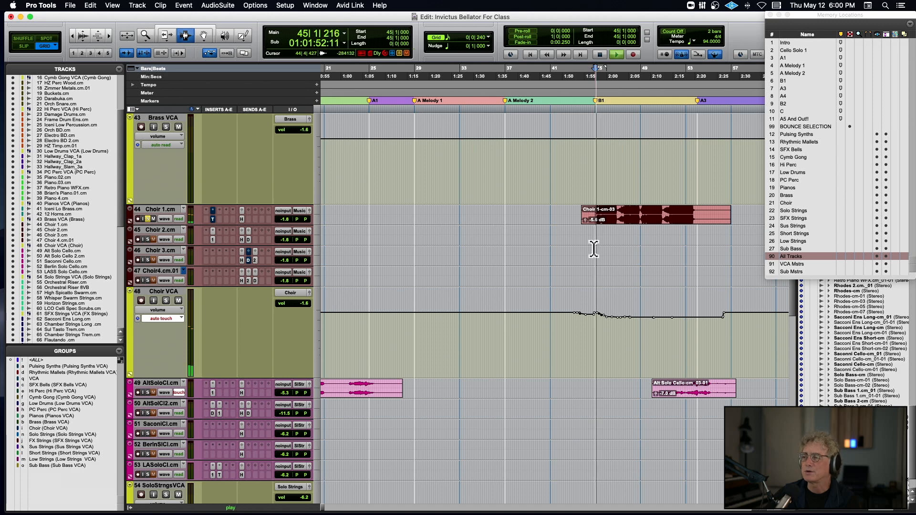
Step: Solo the Chamber Spiccato and Chamber Pizz tracks and replay from the B1 section
{"action": "scroll", "coordinate": [573, 254], "scroll_direction": "down", "scroll_amount": 10}
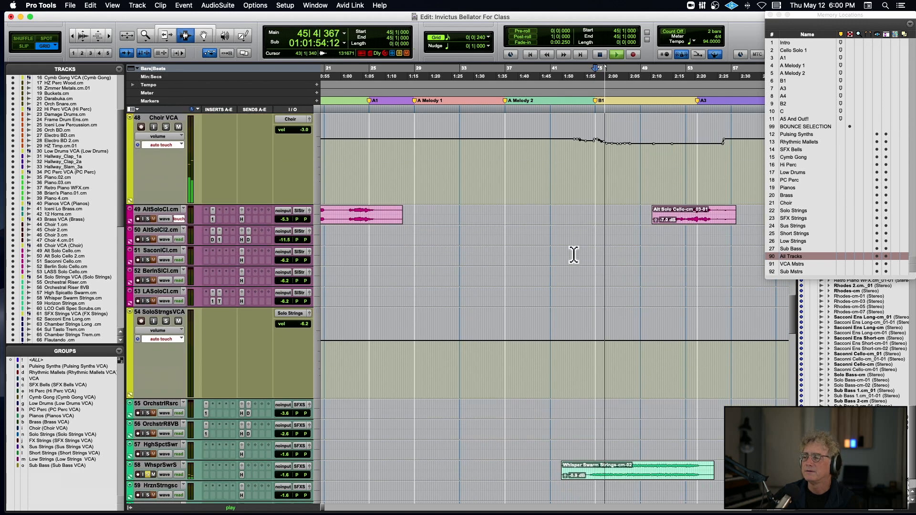
{"action": "scroll", "coordinate": [574, 254], "scroll_direction": "down", "scroll_amount": 1}
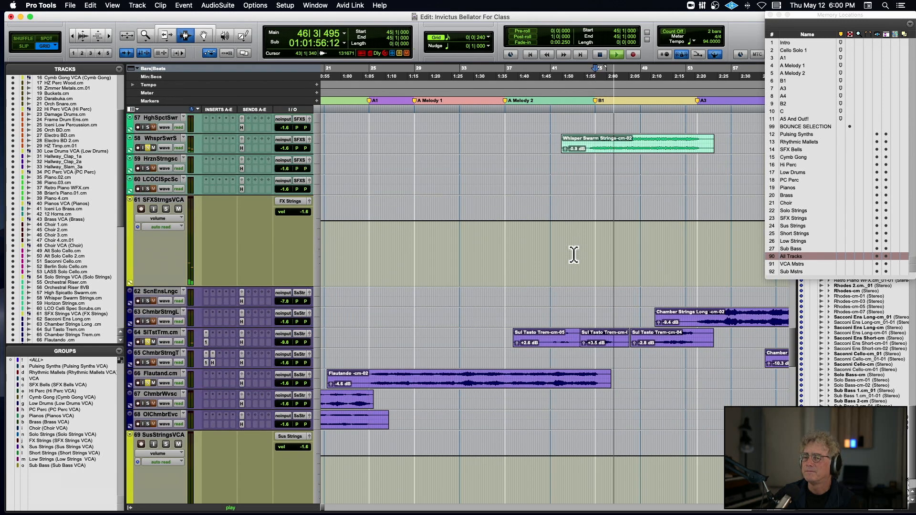
{"action": "scroll", "coordinate": [573, 255], "scroll_direction": "down", "scroll_amount": 6}
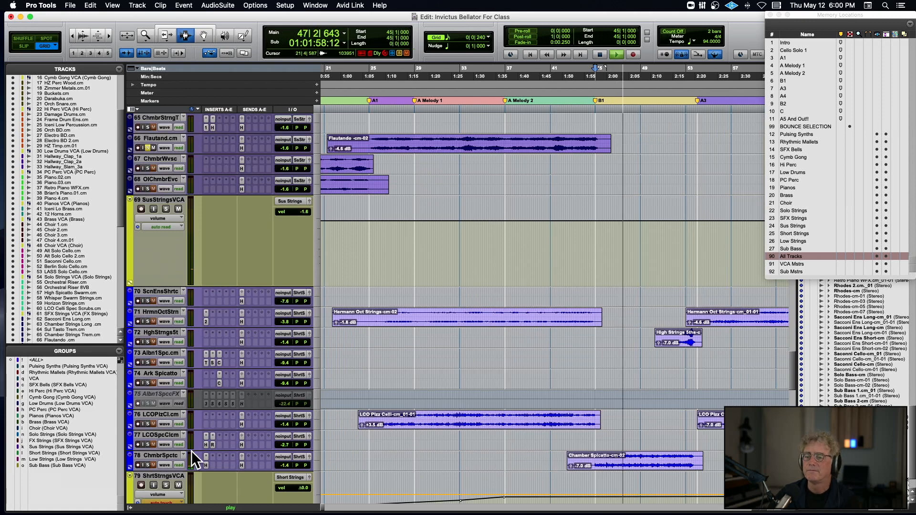
{"action": "left_click", "coordinate": [148, 465]}
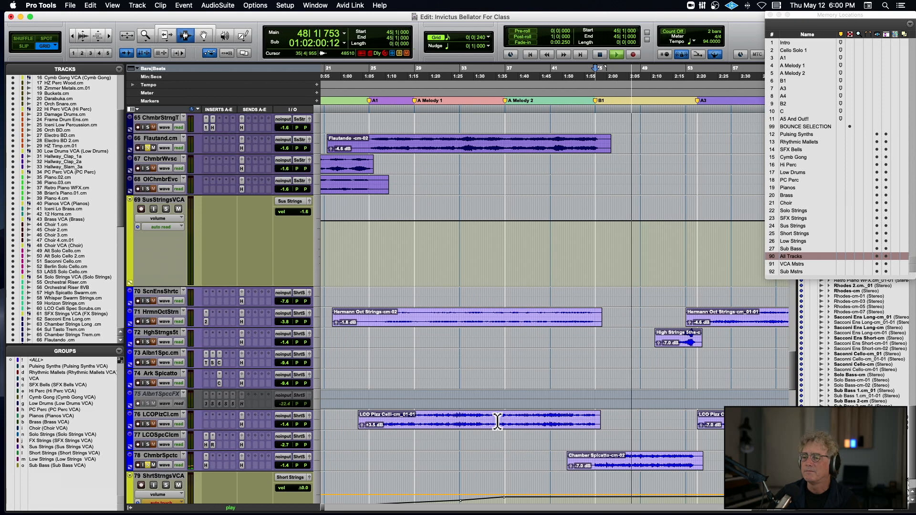
{"action": "scroll", "coordinate": [497, 421], "scroll_direction": "down", "scroll_amount": 5}
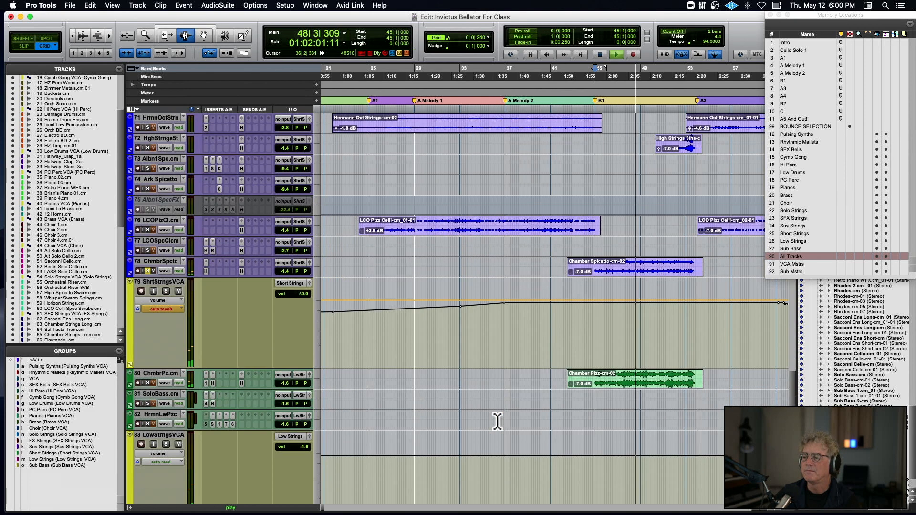
{"action": "left_click", "coordinate": [147, 383]}
{"action": "key", "text": "space"}
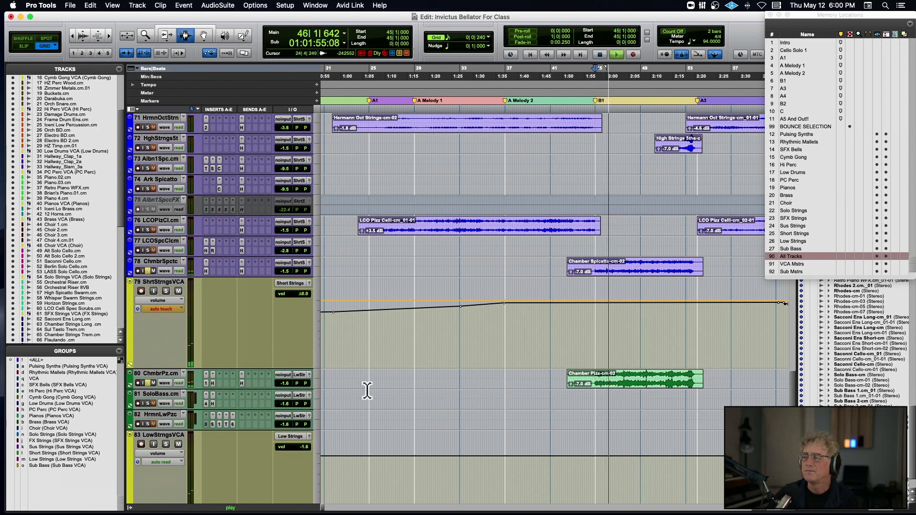
Step: Solo the High Strings 5ths track and play its clip ahead of the A3 section
{"action": "scroll", "coordinate": [367, 390], "scroll_direction": "right", "scroll_amount": 5}
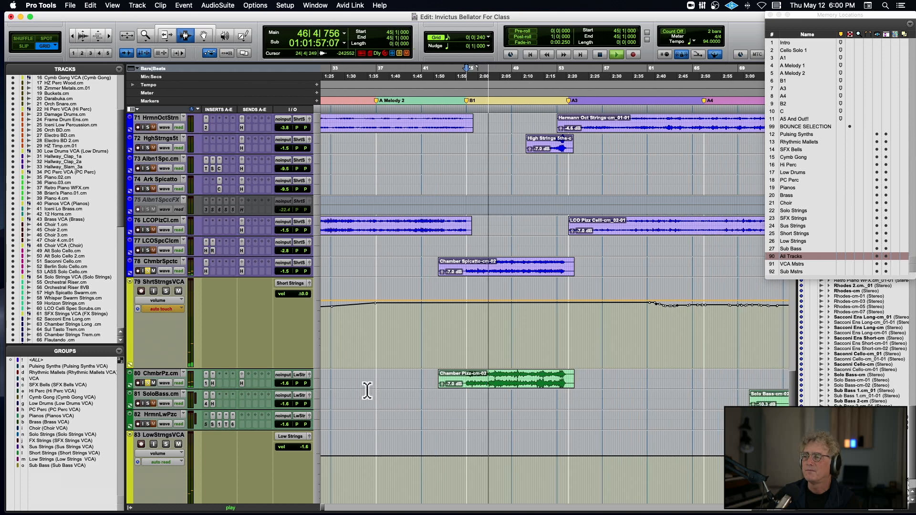
{"action": "scroll", "coordinate": [366, 390], "scroll_direction": "up", "scroll_amount": 3}
{"action": "scroll", "coordinate": [367, 390], "scroll_direction": "right", "scroll_amount": 1}
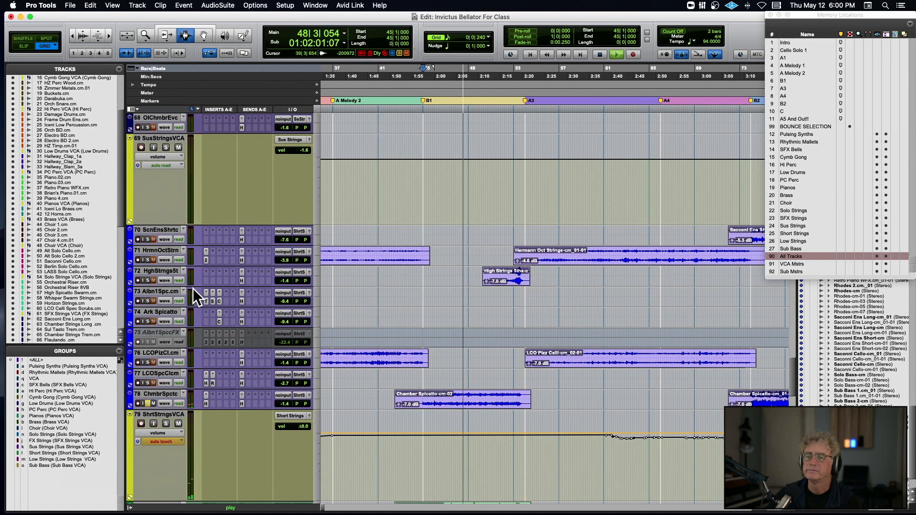
{"action": "left_click", "coordinate": [148, 280]}
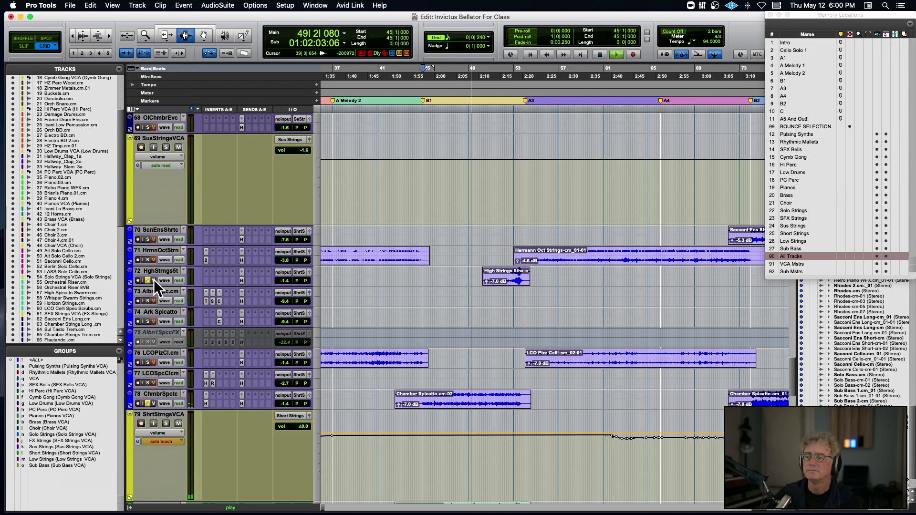
{"action": "left_click", "coordinate": [496, 276]}
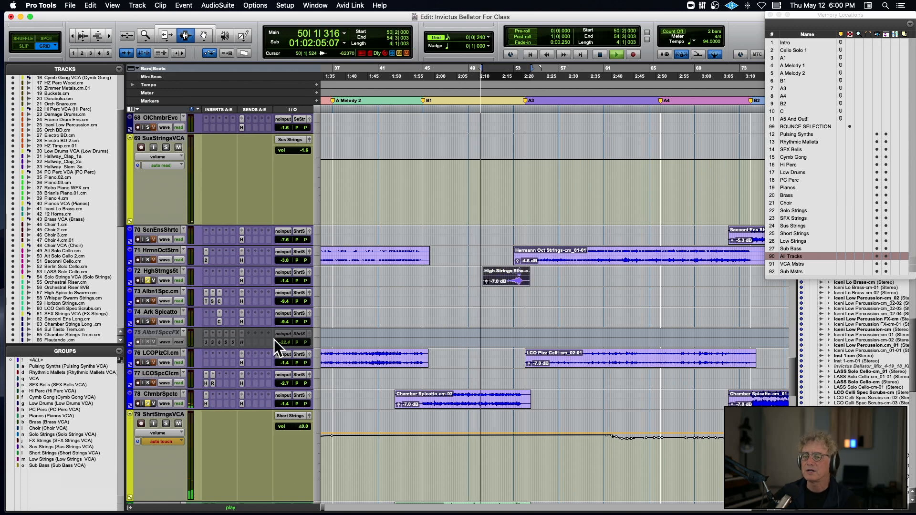
Step: Audition the High Strings 5ths clip zoomed in, stop playback and clear the solos on its track and Chamber Spiccato
{"action": "key", "text": "super+bracketright"}
{"action": "key", "text": "super+bracketright"}
{"action": "key", "text": "super+bracketright"}
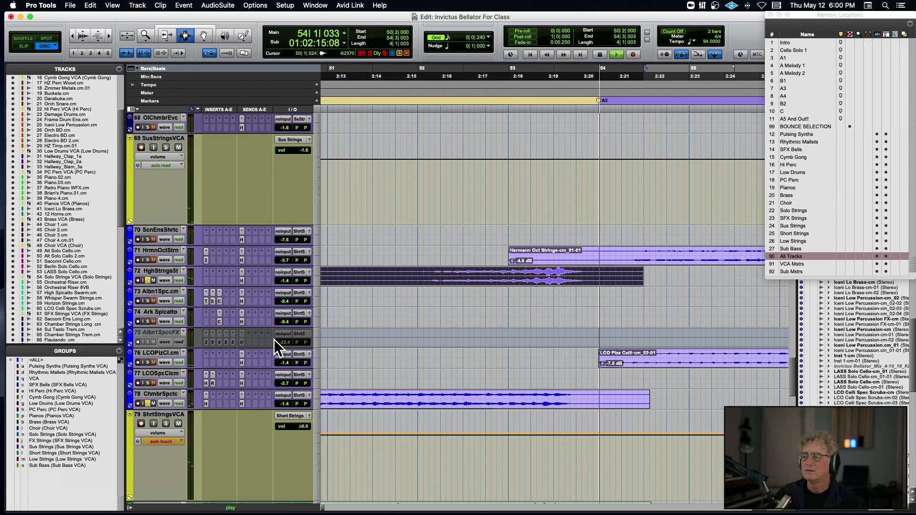
{"action": "key", "text": "space"}
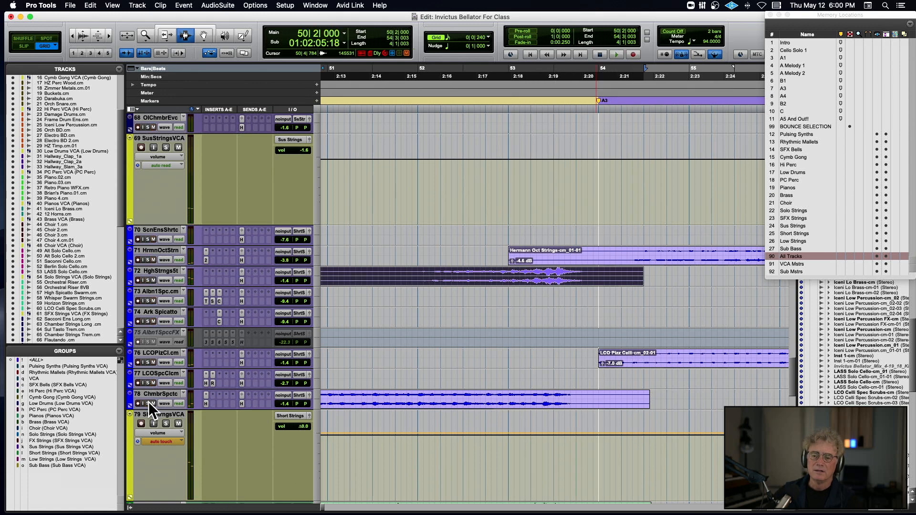
Step: Solo the LCO Spicc Celli track and play from bar 92, at the A5 And Out section
{"action": "scroll", "coordinate": [325, 384], "scroll_direction": "down", "scroll_amount": 8}
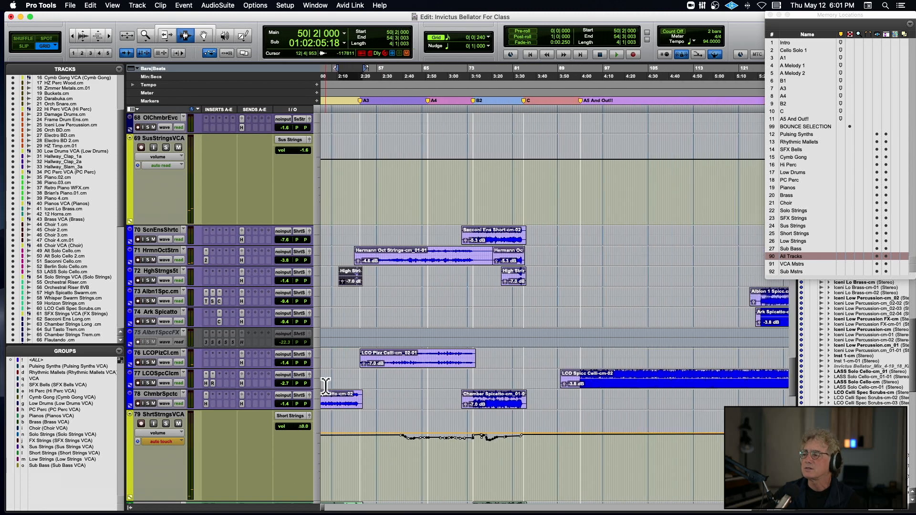
{"action": "scroll", "coordinate": [325, 385], "scroll_direction": "right", "scroll_amount": 5}
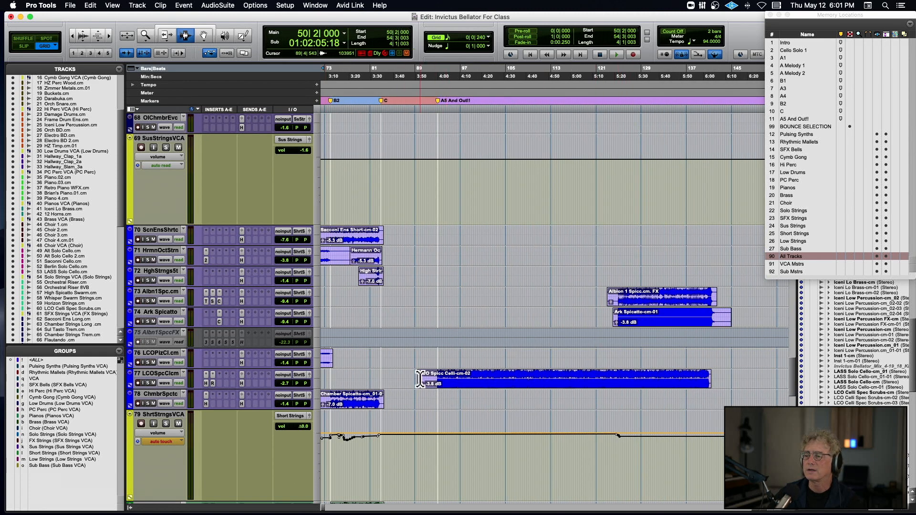
{"action": "left_click", "coordinate": [147, 383]}
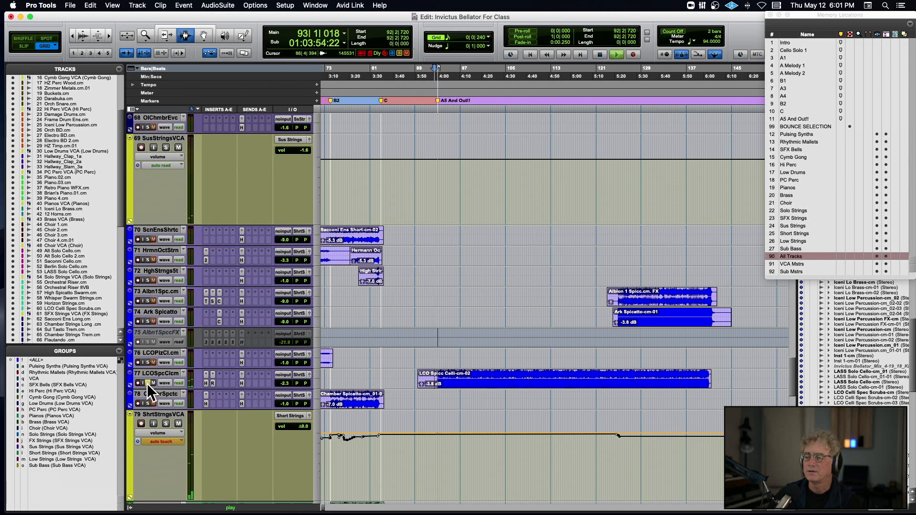
Step: Solo the Sub Bass 2 and Sub Bass 1 tracks along with Hermann Low Pizz and replay from bar 92
{"action": "scroll", "coordinate": [356, 368], "scroll_direction": "down", "scroll_amount": 10}
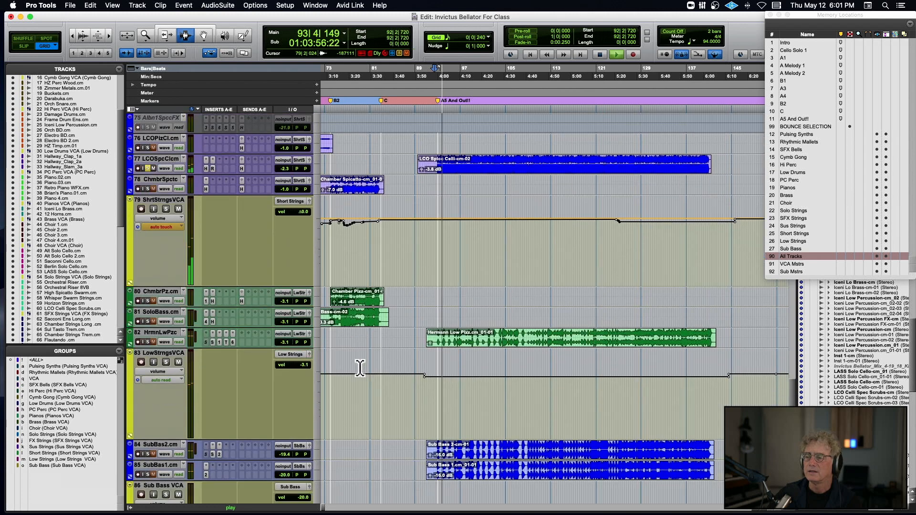
{"action": "scroll", "coordinate": [360, 368], "scroll_direction": "down", "scroll_amount": 3}
{"action": "scroll", "coordinate": [360, 368], "scroll_direction": "left", "scroll_amount": 1}
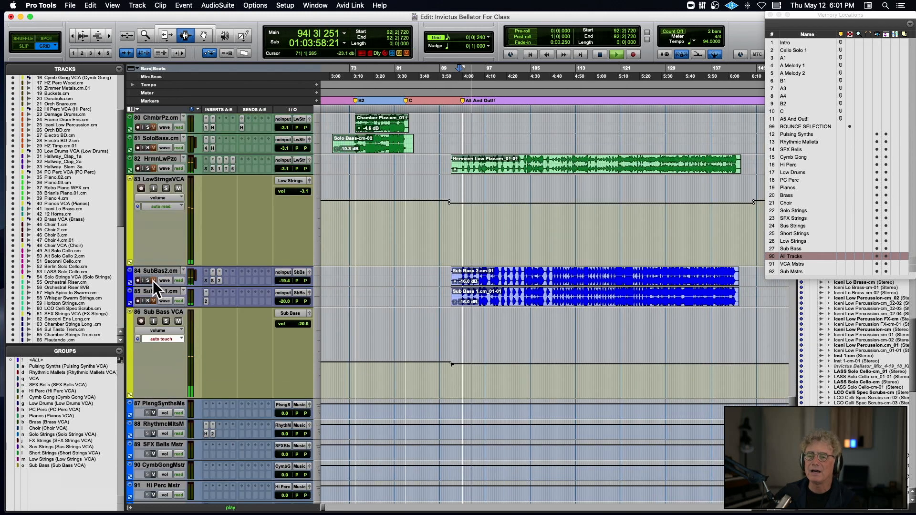
{"action": "left_click", "coordinate": [148, 301]}
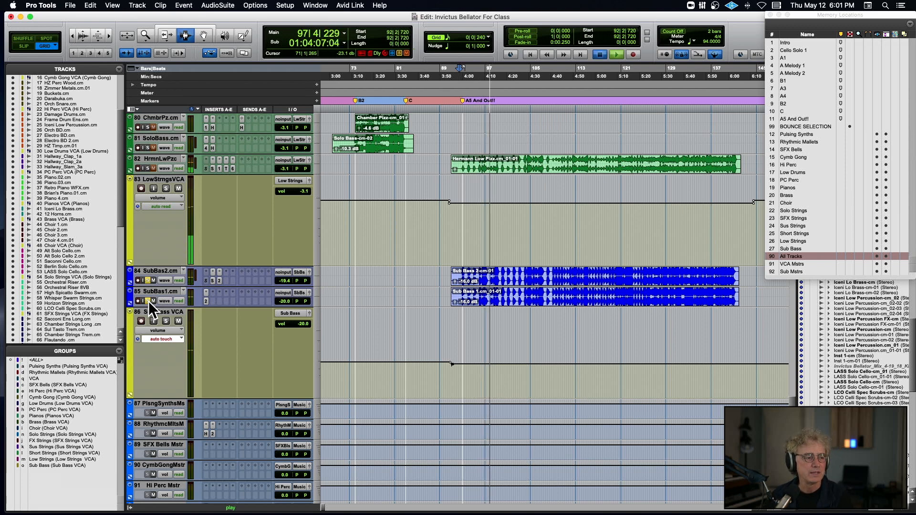
{"action": "key", "text": "space"}
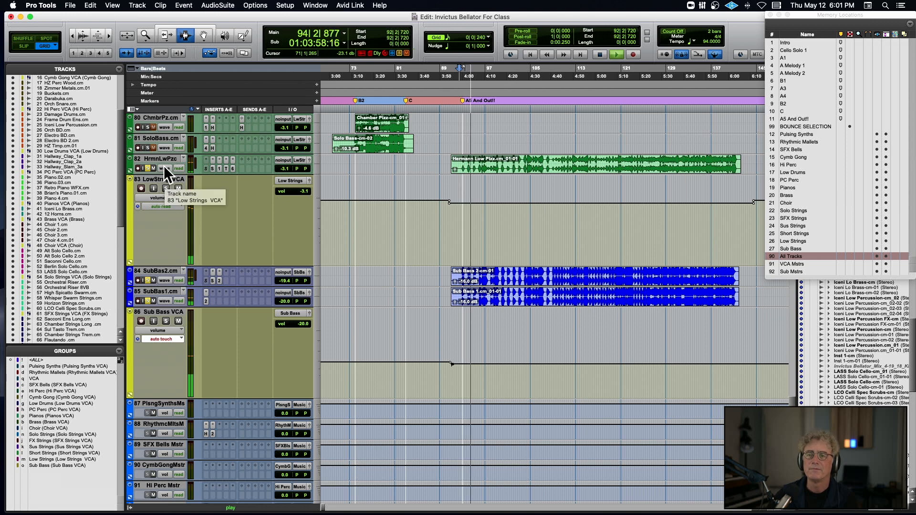
Step: Listen to the soloed Hermann Low Pizz track by itself and bring both Sub Bass tracks back into solo
{"action": "scroll", "coordinate": [165, 162], "scroll_direction": "up", "scroll_amount": 3}
{"action": "scroll", "coordinate": [165, 159], "scroll_direction": "up", "scroll_amount": 1}
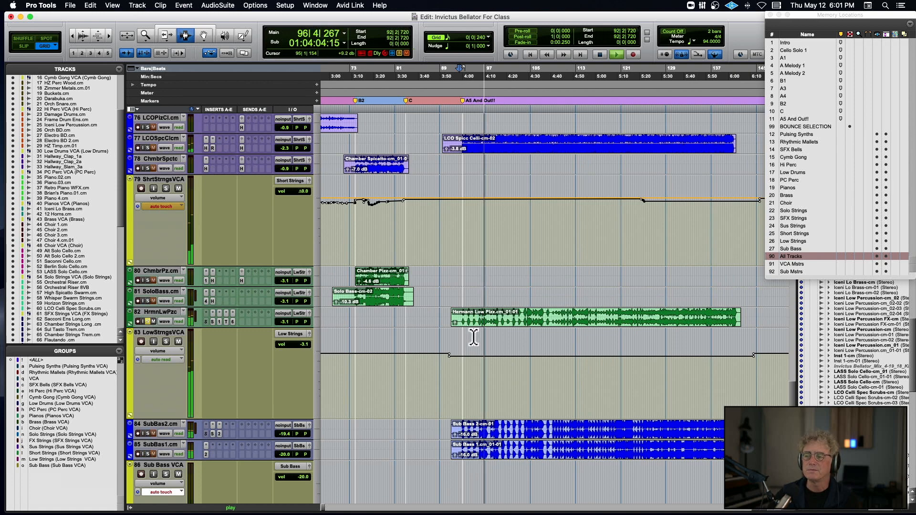
{"action": "left_click", "coordinate": [148, 434]}
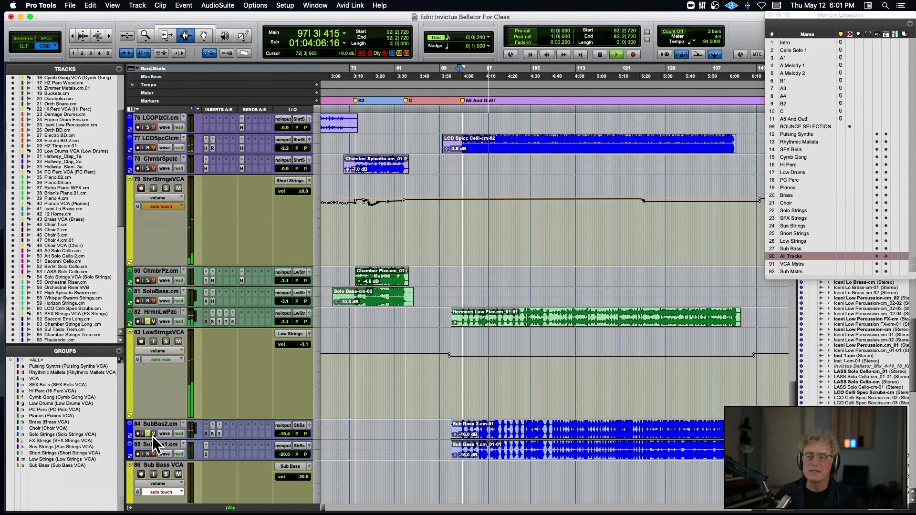
{"action": "left_click", "coordinate": [148, 452]}
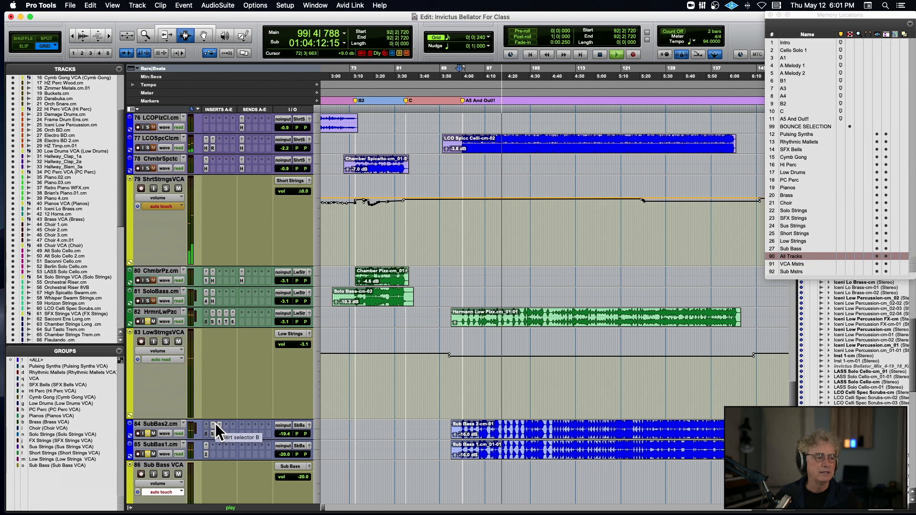
Step: Replay the mix from bar 92, comparing it with the Sub Bass VCA soloed, muted and unmuted, and stop playback
{"action": "scroll", "coordinate": [210, 423], "scroll_direction": "down", "scroll_amount": 10}
{"action": "key", "text": "super+bracketright"}
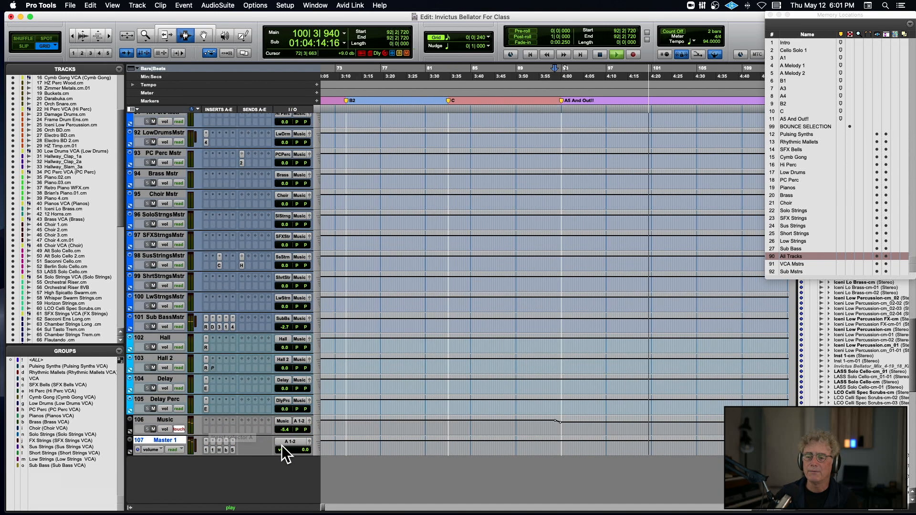
{"action": "scroll", "coordinate": [184, 341], "scroll_direction": "up", "scroll_amount": 5}
{"action": "key", "text": "space"}
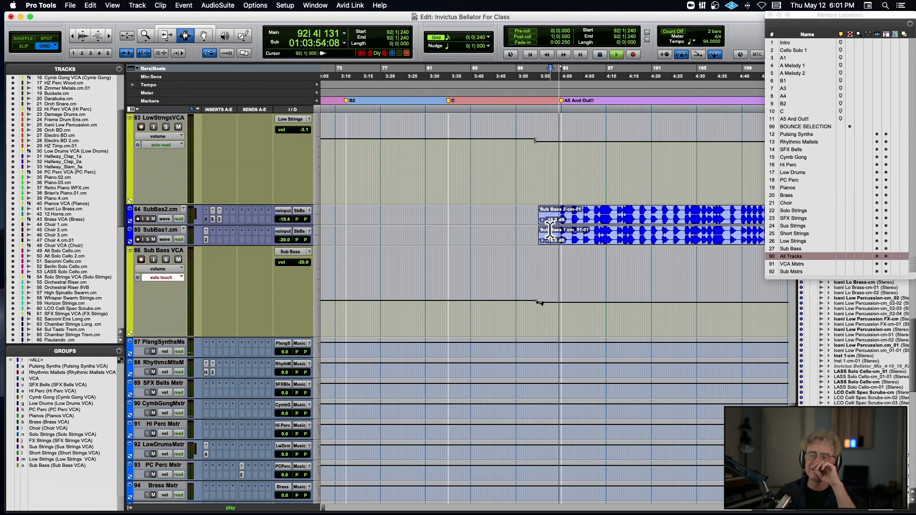
{"action": "left_click", "coordinate": [165, 260]}
{"action": "left_click", "coordinate": [165, 259]}
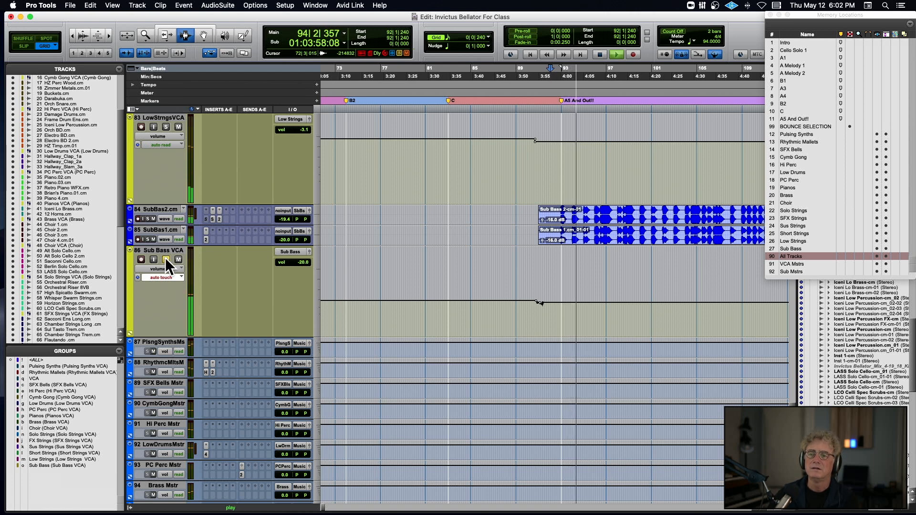
{"action": "left_click", "coordinate": [179, 259]}
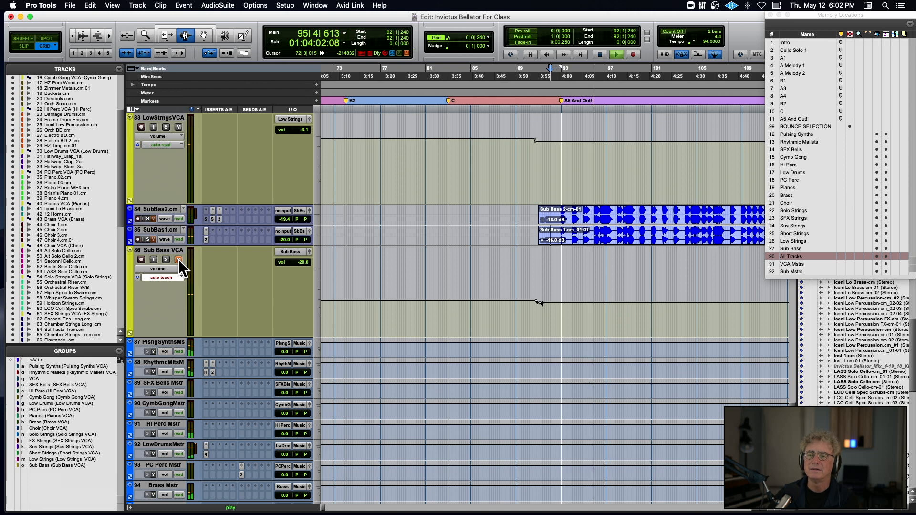
{"action": "left_click", "coordinate": [179, 260]}
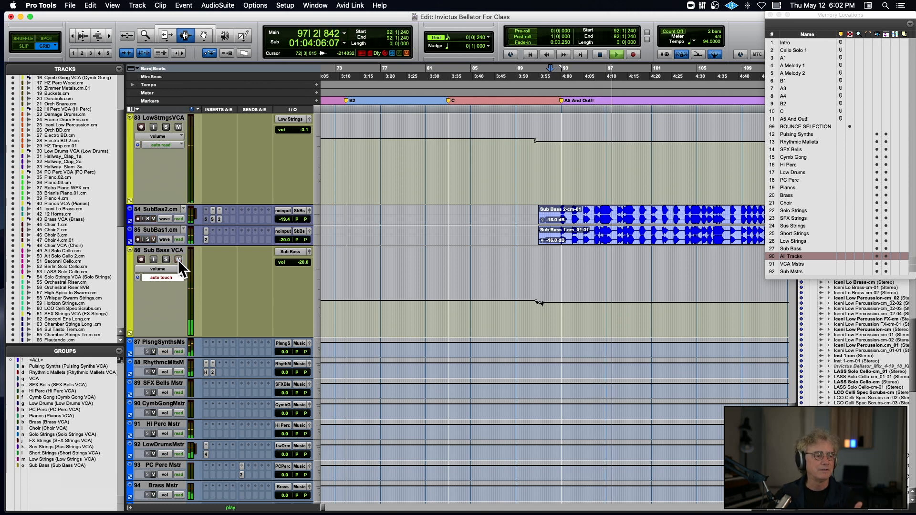
{"action": "key", "text": "space"}
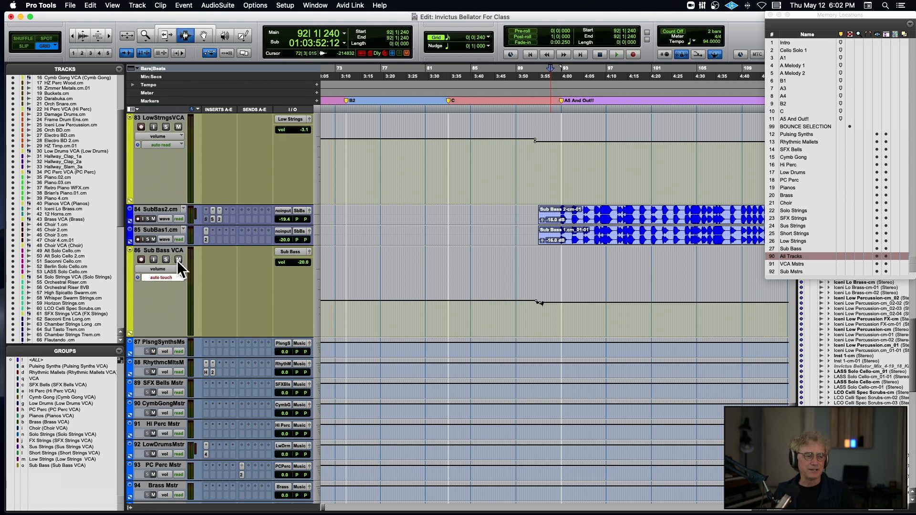
Step: Solo the Albion 1 Spicc, Ark Spiccato and LCO Spicc Celli tracks in turn while playing from bar 124
{"action": "scroll", "coordinate": [176, 260], "scroll_direction": "up", "scroll_amount": 12}
{"action": "scroll", "coordinate": [176, 260], "scroll_direction": "down", "scroll_amount": 7}
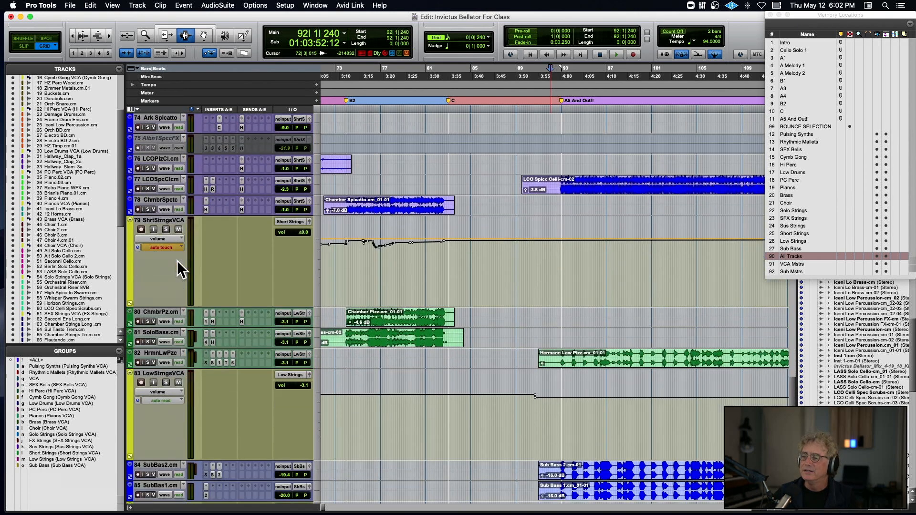
{"action": "scroll", "coordinate": [177, 261], "scroll_direction": "right", "scroll_amount": 2}
{"action": "scroll", "coordinate": [176, 260], "scroll_direction": "right", "scroll_amount": 5}
{"action": "scroll", "coordinate": [176, 261], "scroll_direction": "up", "scroll_amount": 6}
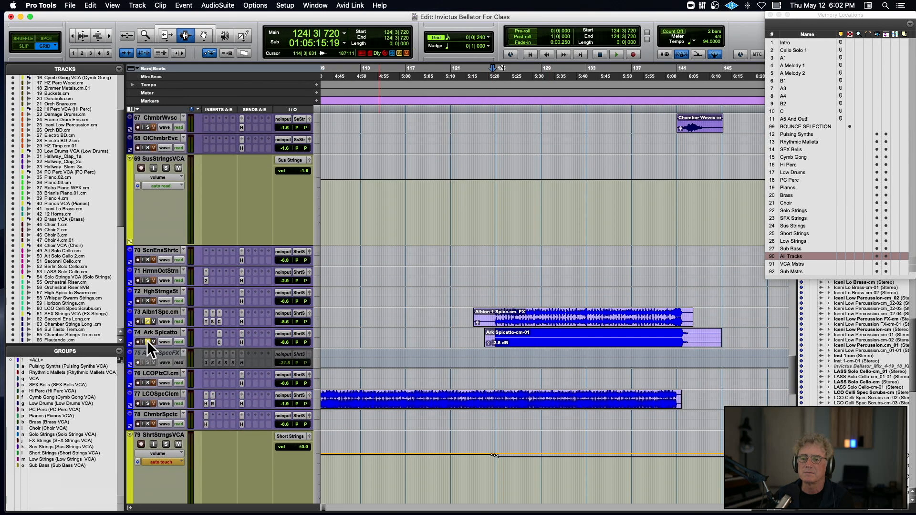
{"action": "key", "text": "space"}
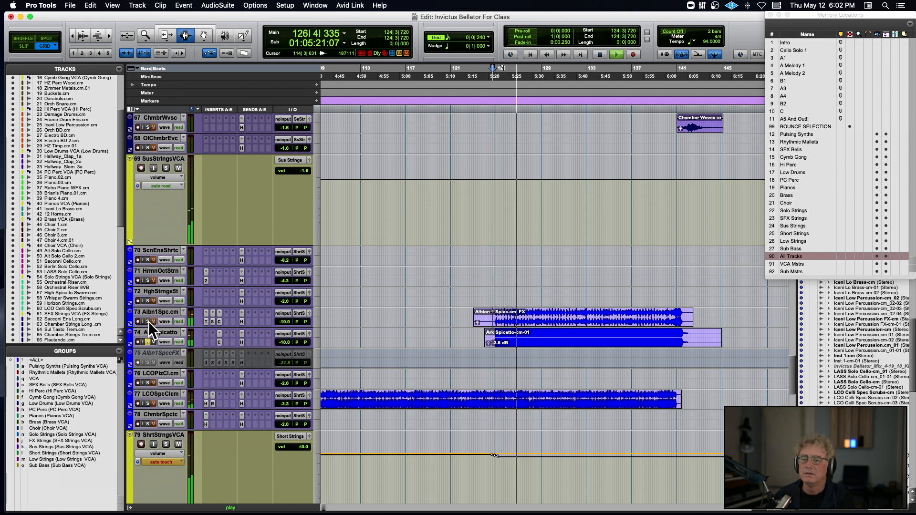
{"action": "double_click", "coordinate": [523, 339]}
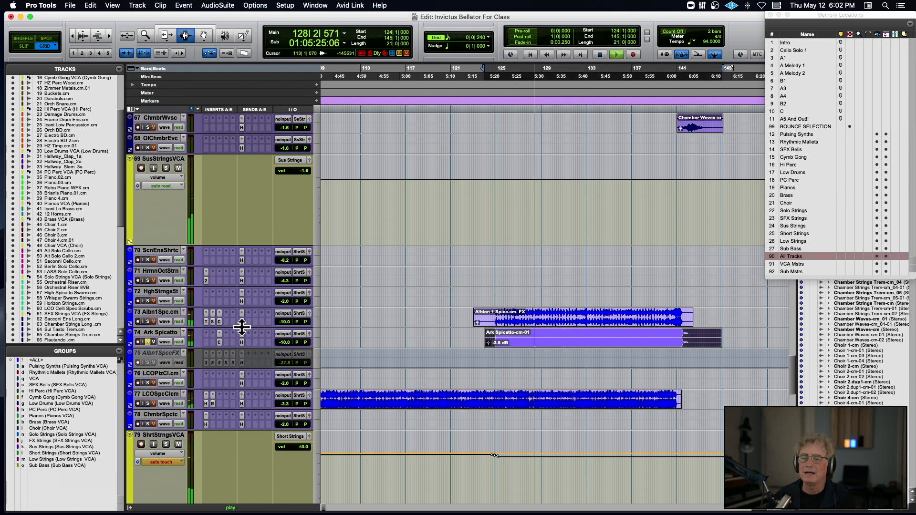
{"action": "left_click", "coordinate": [148, 341]}
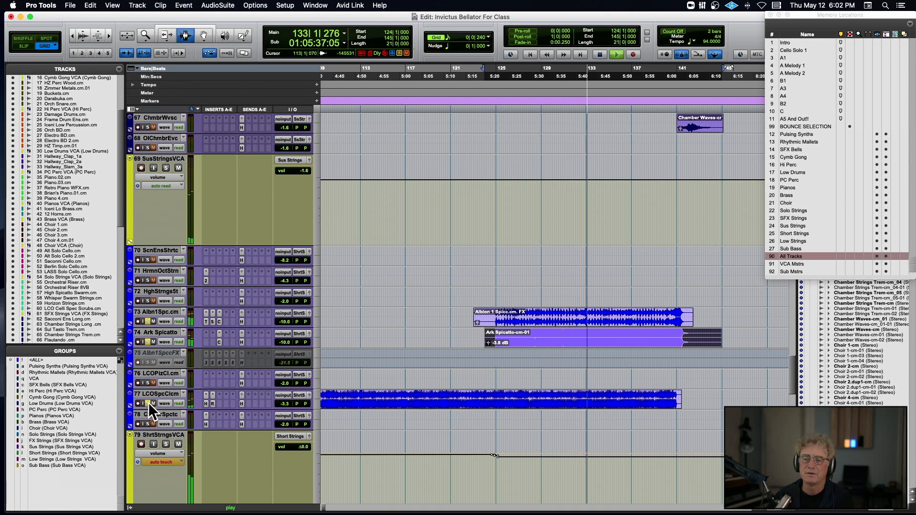
Step: Solo the Choir 4 track, play its clip from bars 121 and 128, clear the solo and stop playback
{"action": "scroll", "coordinate": [393, 307], "scroll_direction": "up", "scroll_amount": 5}
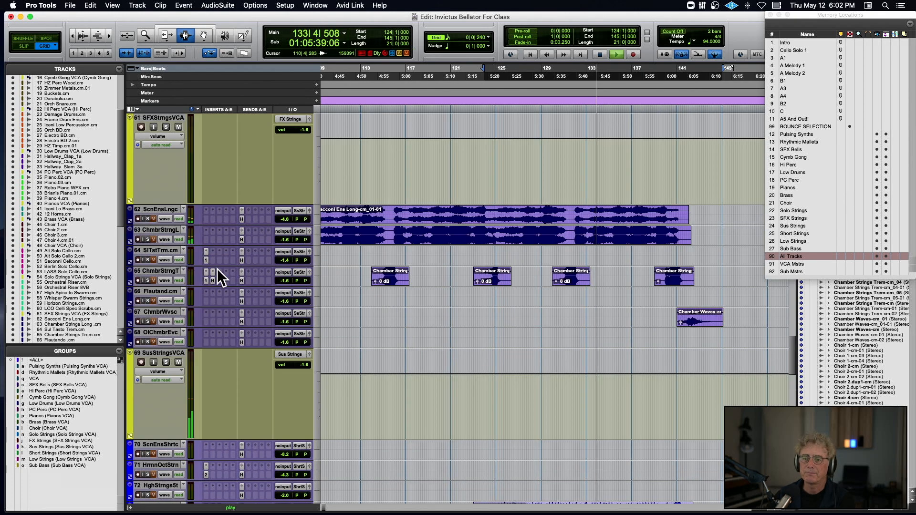
{"action": "scroll", "coordinate": [164, 249], "scroll_direction": "up", "scroll_amount": 10}
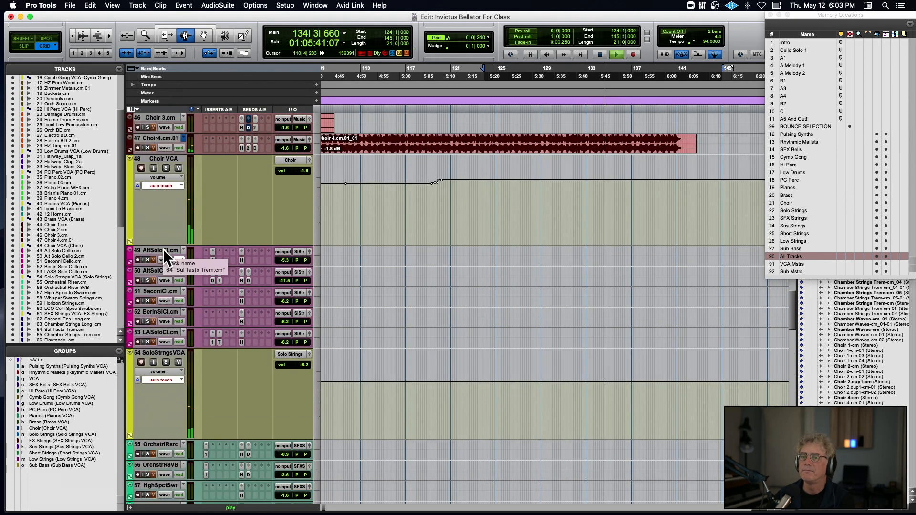
{"action": "scroll", "coordinate": [163, 249], "scroll_direction": "up", "scroll_amount": 2}
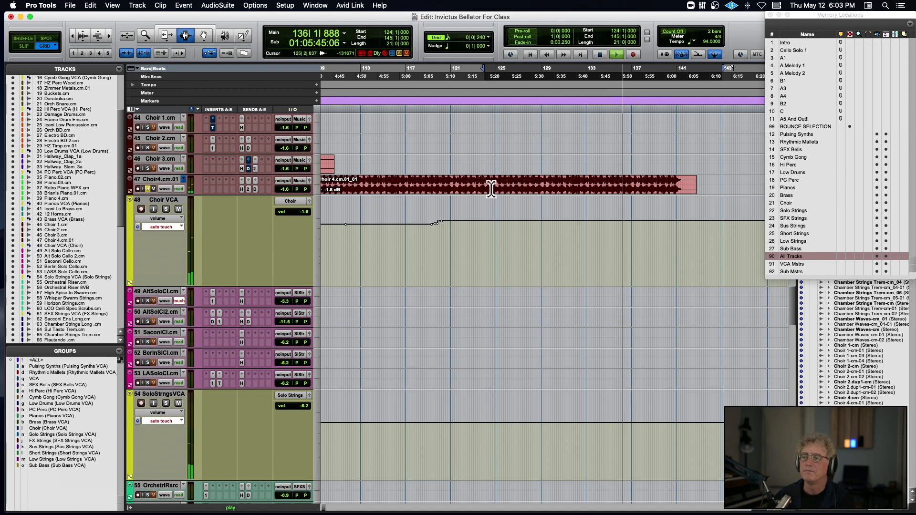
{"action": "left_click", "coordinate": [461, 189]}
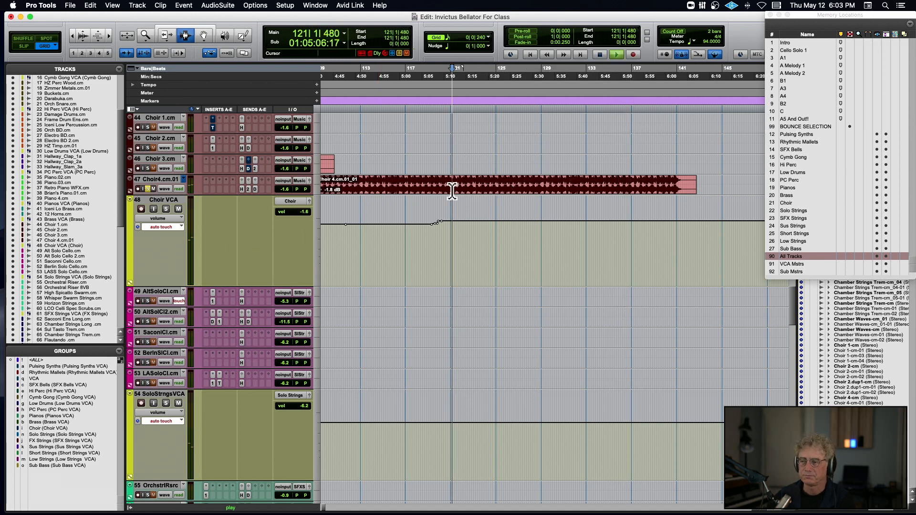
{"action": "left_click", "coordinate": [538, 185]}
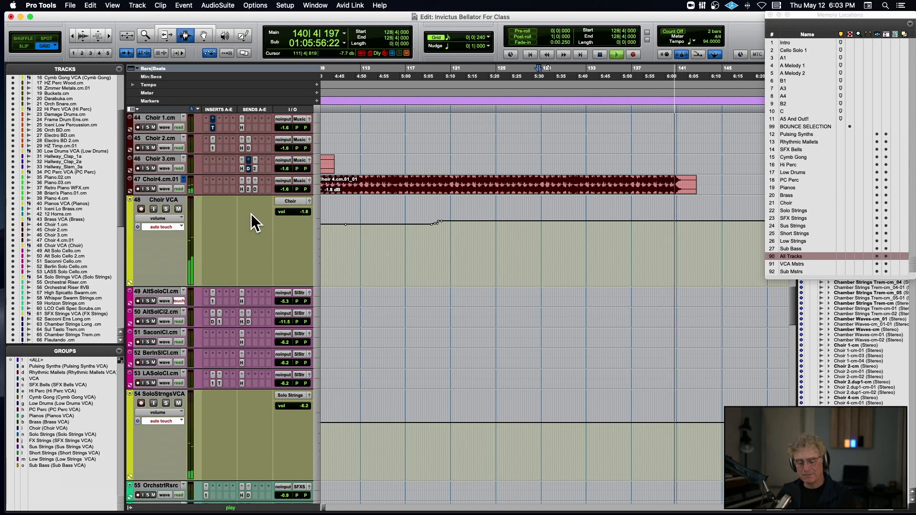
{"action": "key", "text": "space"}
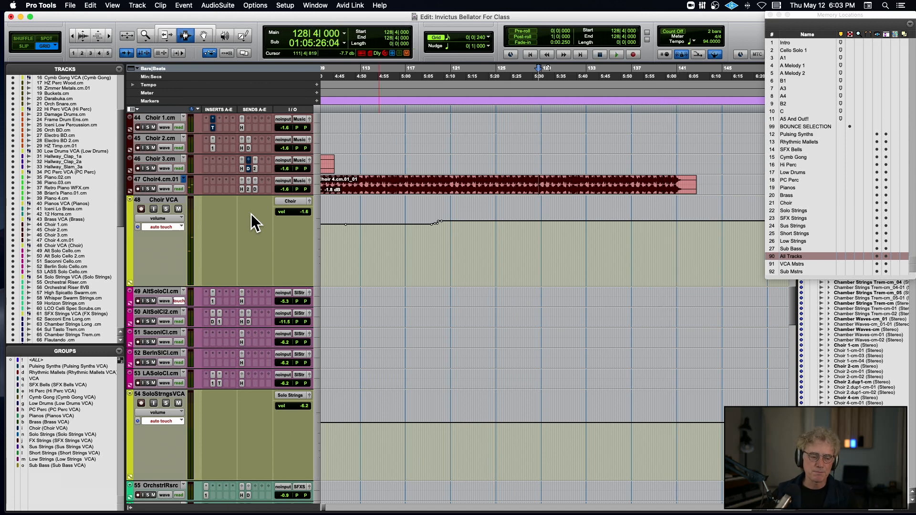
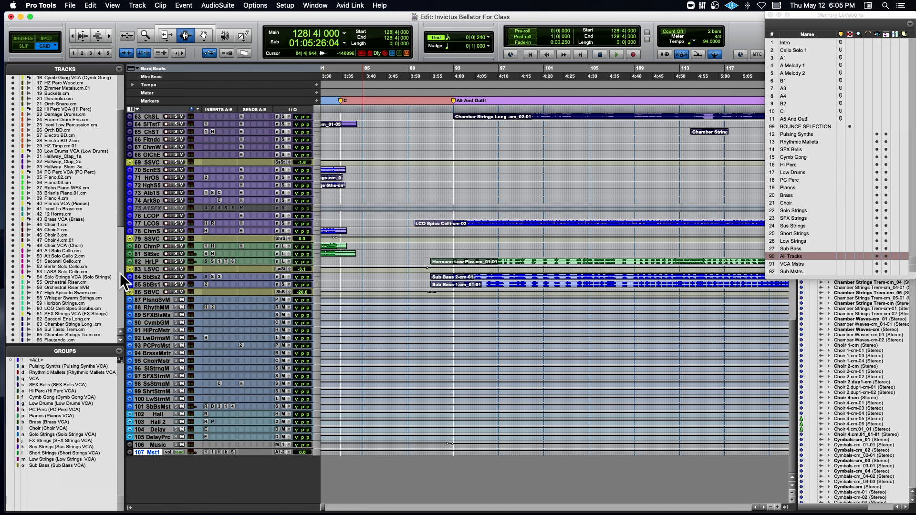
Step: Enlarge the Hermann Low Pizz and LCO Spicc Celli tracks and audition LCO Spicc Celli soloed from bar 93
{"action": "left_click_drag", "start_coordinate": [152, 264], "coordinate": [155, 349]}
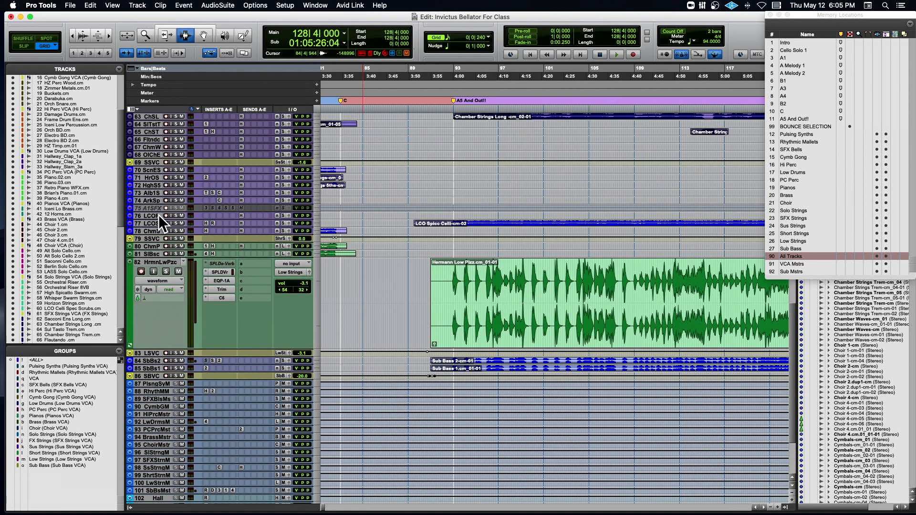
{"action": "left_click_drag", "start_coordinate": [151, 225], "coordinate": [154, 302]}
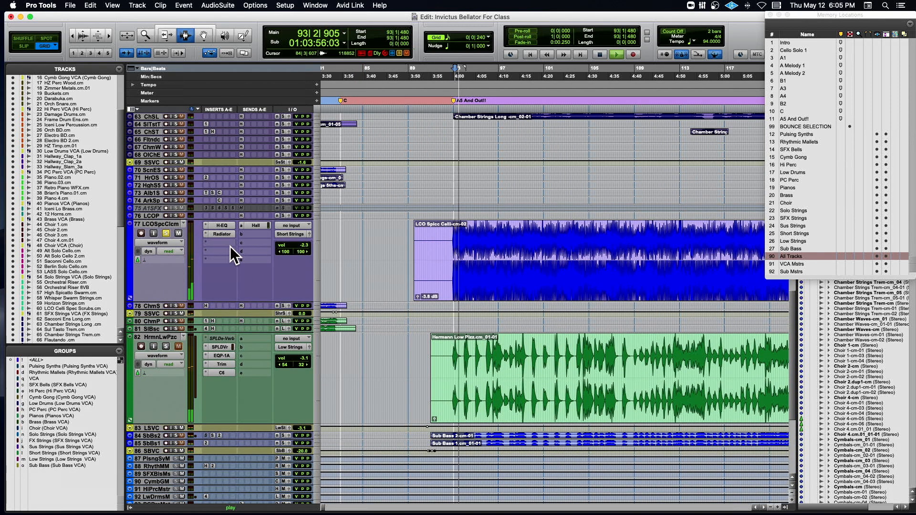
{"action": "key", "text": "space"}
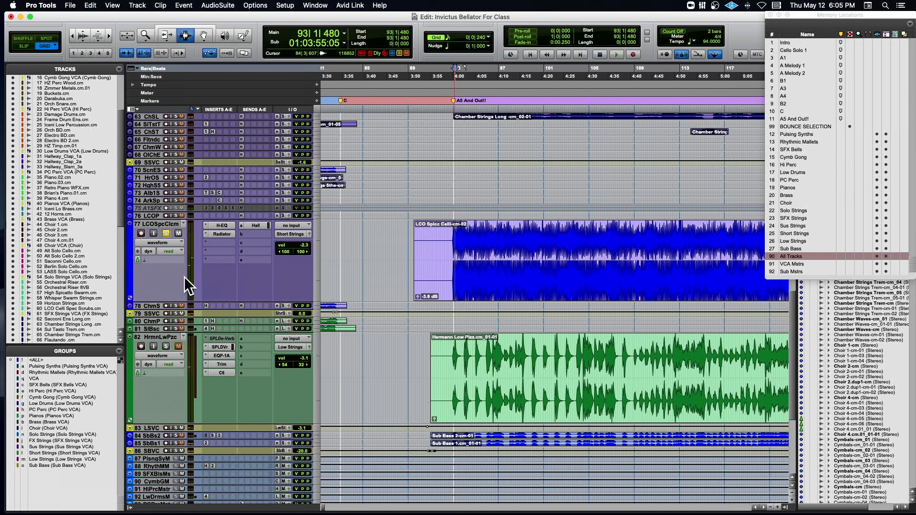
{"action": "left_click_drag", "start_coordinate": [140, 302], "coordinate": [135, 387]}
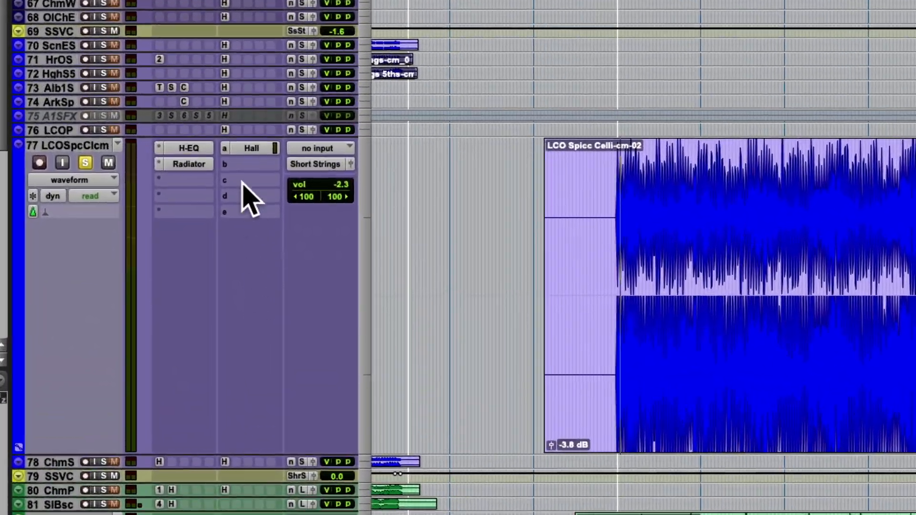
Step: Add Avid's stereo multichannel Lo-Fi plug-in to insert c of LCO Spicc Celli and move its window clear of the track's inserts
{"action": "left_click", "coordinate": [185, 181]}
{"action": "mouse_move", "coordinate": [248, 180]}
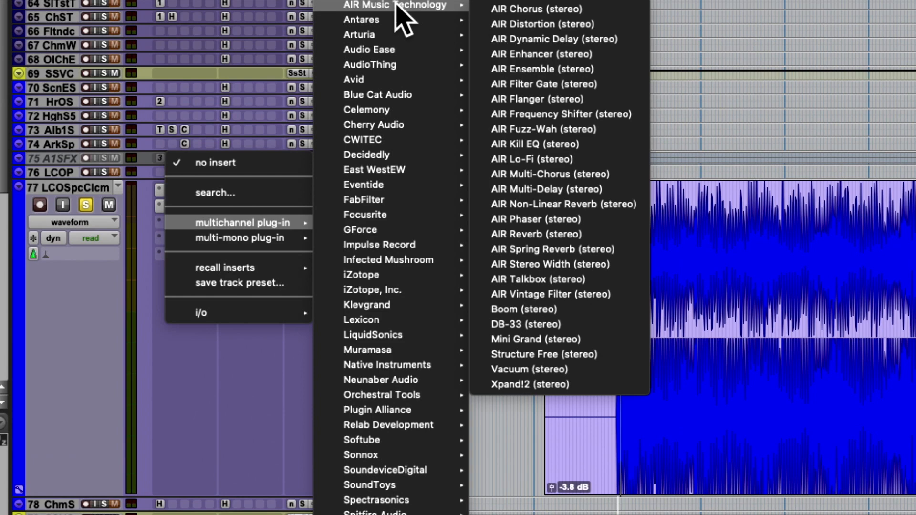
{"action": "mouse_move", "coordinate": [400, 2]}
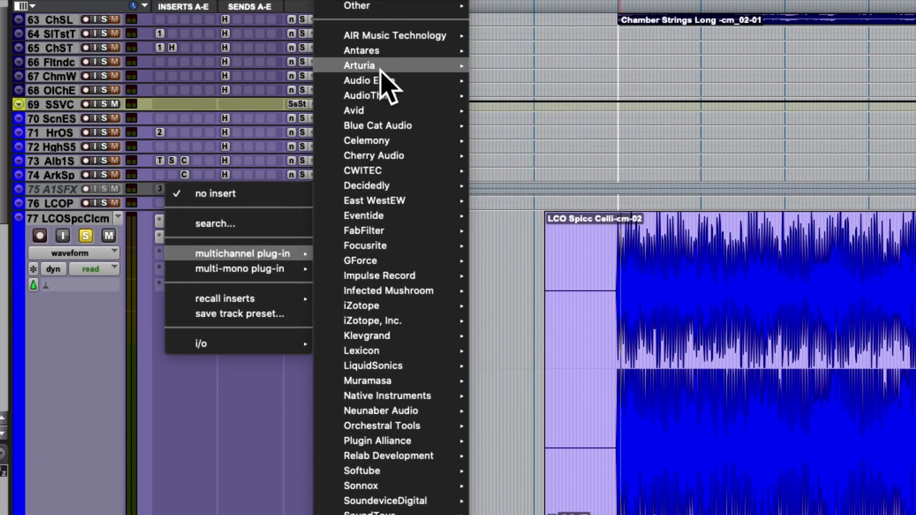
{"action": "mouse_move", "coordinate": [431, 113]}
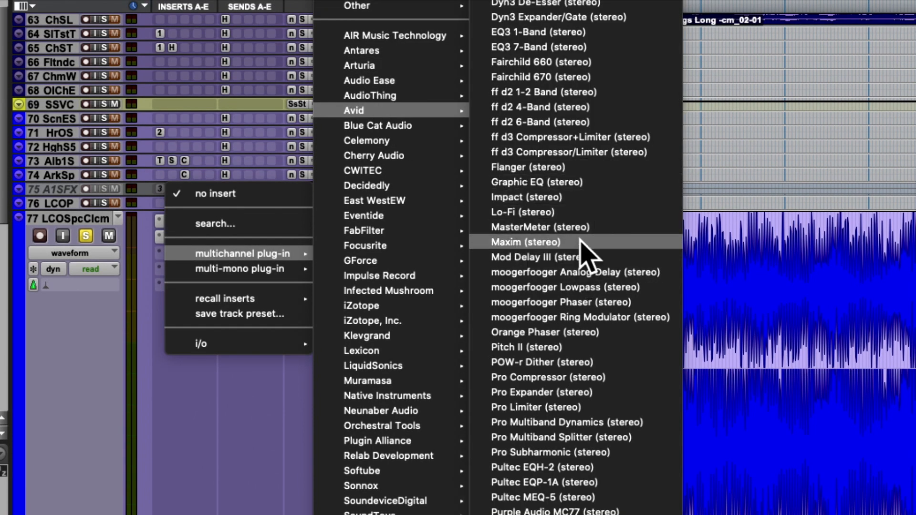
{"action": "left_click", "coordinate": [592, 213]}
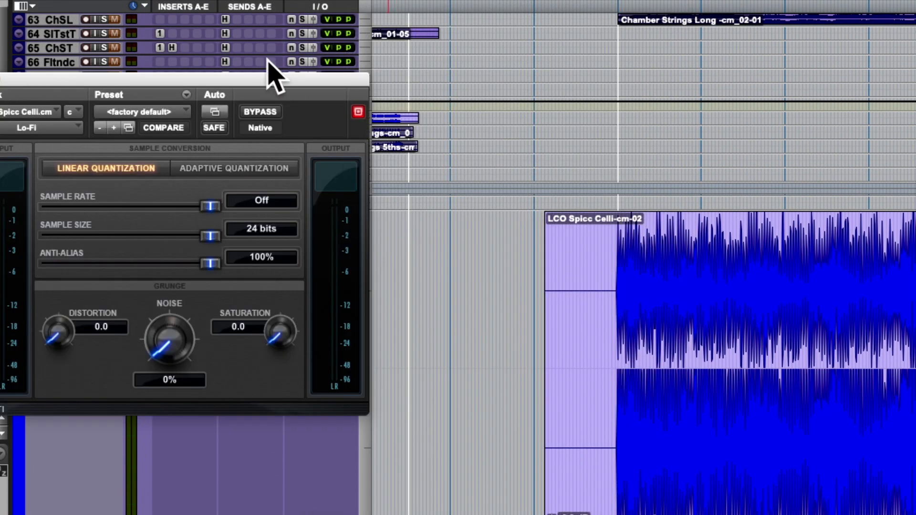
{"action": "left_click_drag", "start_coordinate": [257, 80], "coordinate": [486, 58]}
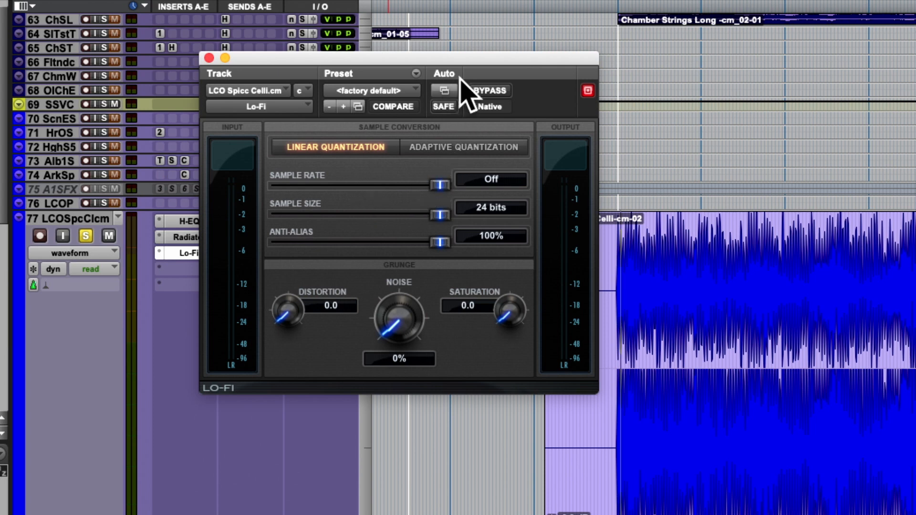
Step: Enable automation of the Sample Rate parameter for the Lo-Fi plug-in on LCO Spicc Celli
{"action": "left_click", "coordinate": [444, 90]}
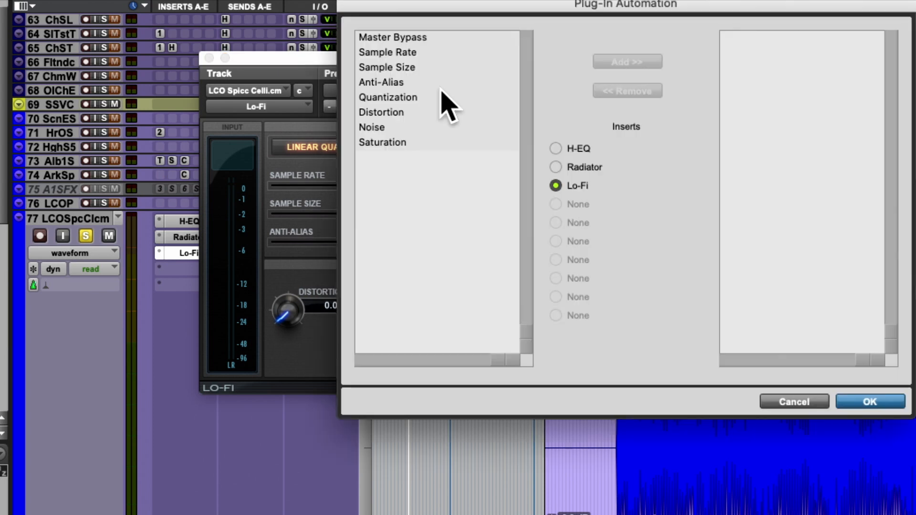
{"action": "left_click", "coordinate": [395, 54]}
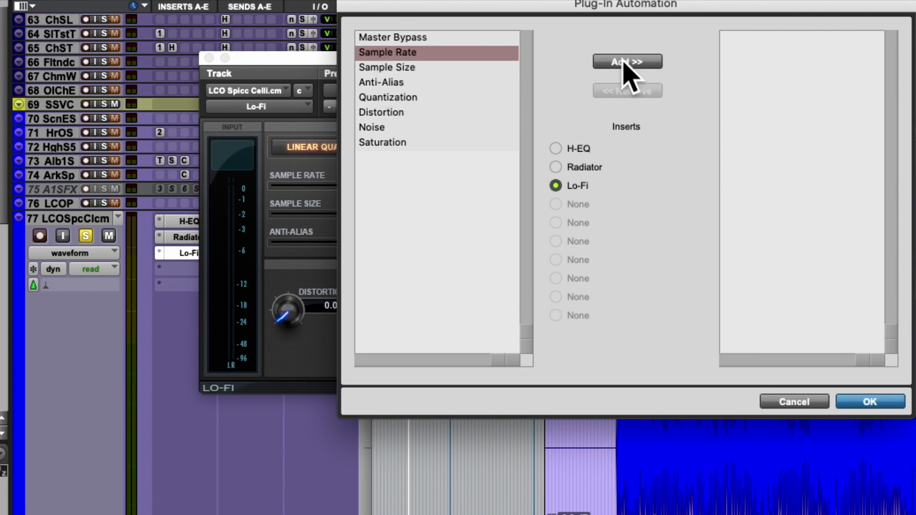
{"action": "left_click_drag", "start_coordinate": [548, 8], "coordinate": [366, 69]}
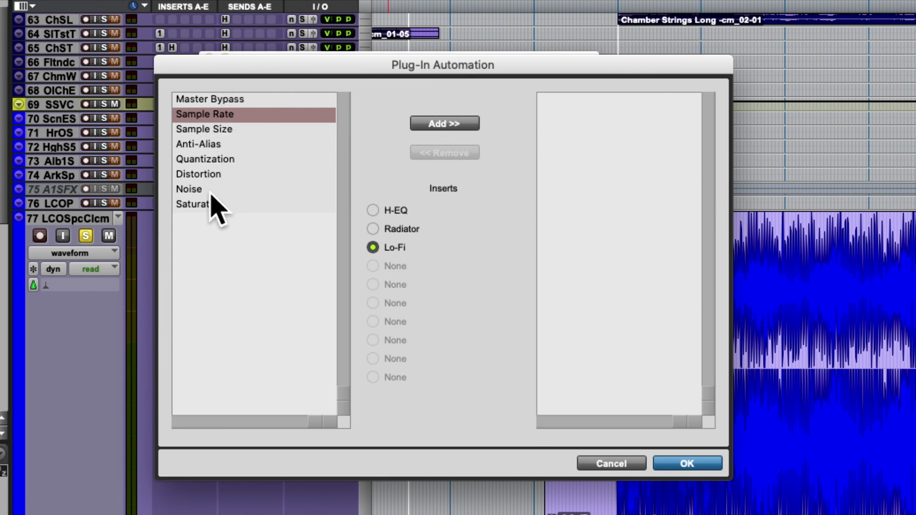
{"action": "left_click", "coordinate": [456, 125]}
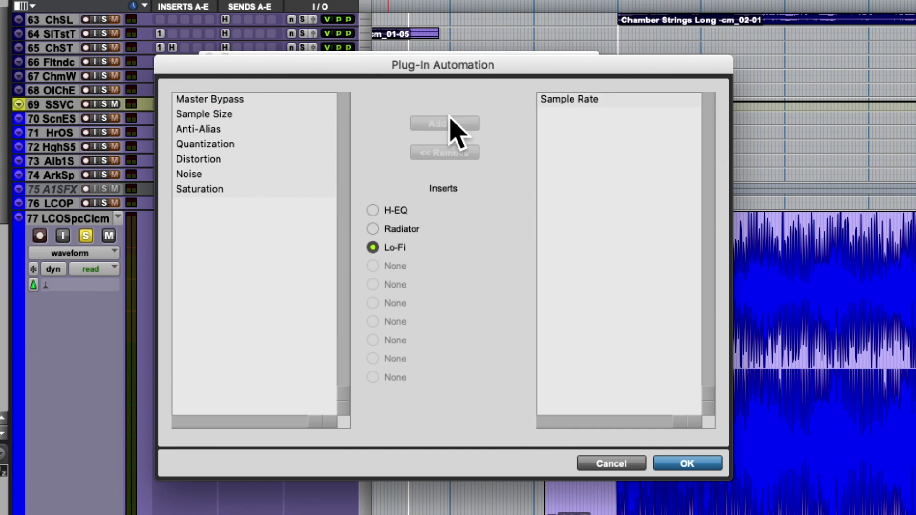
{"action": "left_click", "coordinate": [692, 462]}
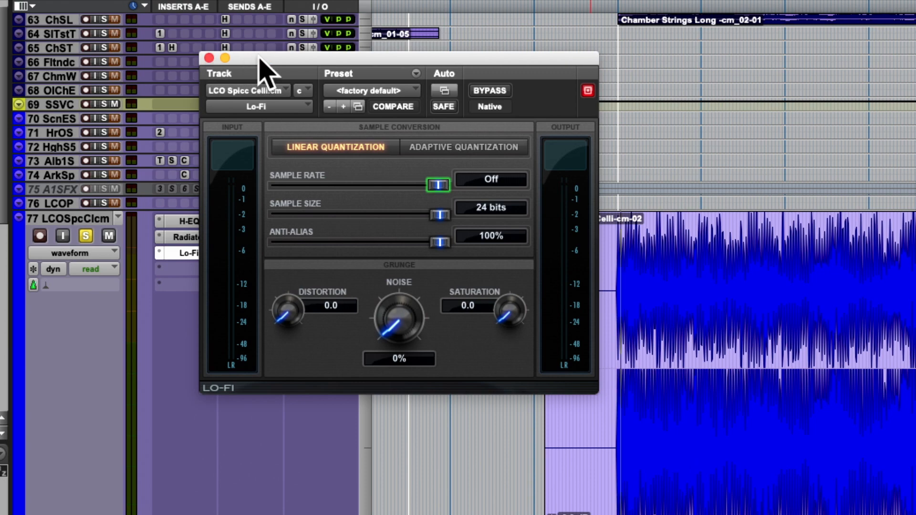
Step: Move the Lo-Fi window off the track controls and show the Lo-Fi Sample Rate automation on the LCO Spicc Celli track
{"action": "left_click_drag", "start_coordinate": [266, 61], "coordinate": [688, 58]}
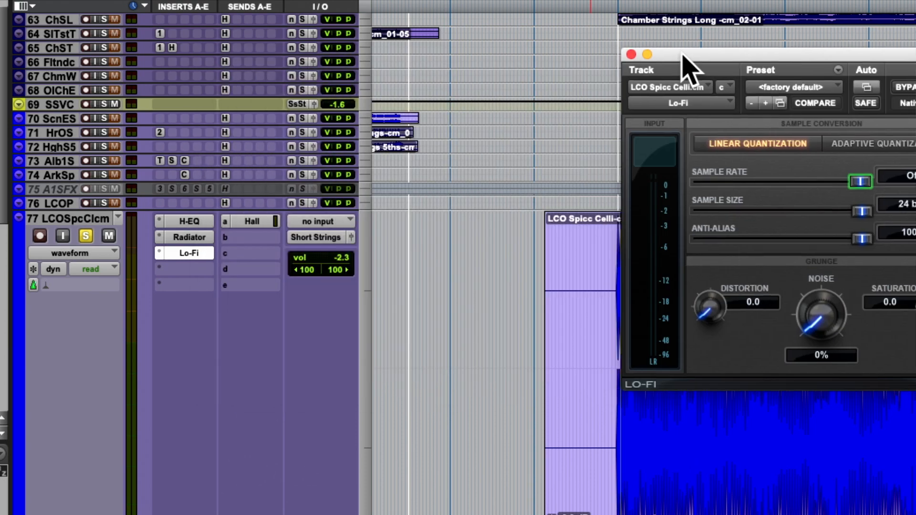
{"action": "left_click", "coordinate": [87, 255]}
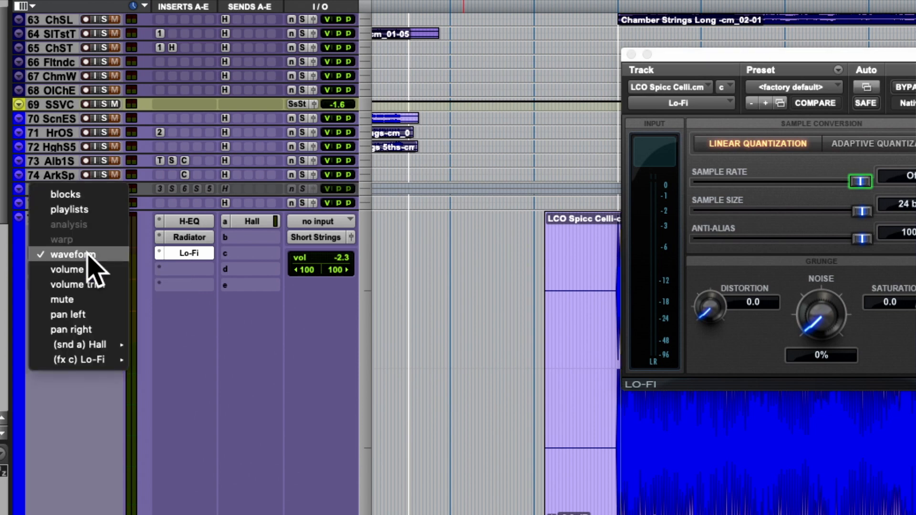
{"action": "mouse_move", "coordinate": [118, 361]}
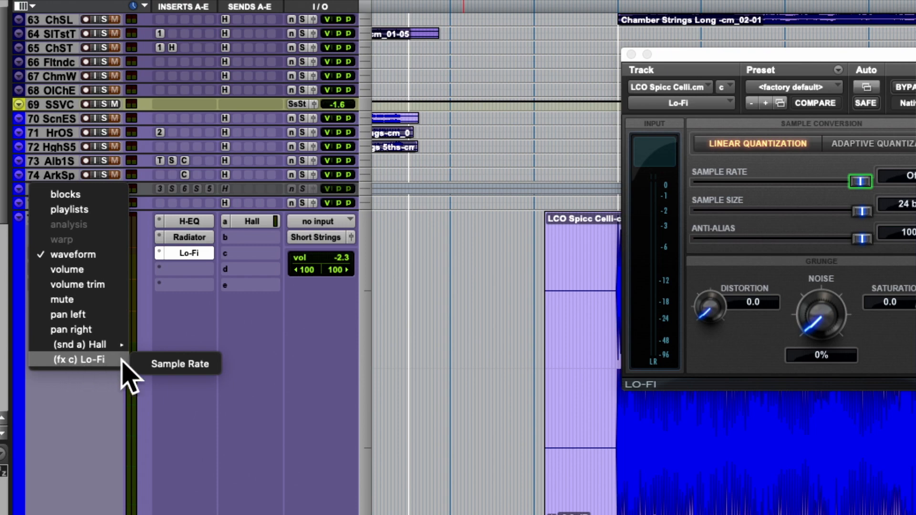
{"action": "left_click", "coordinate": [200, 364]}
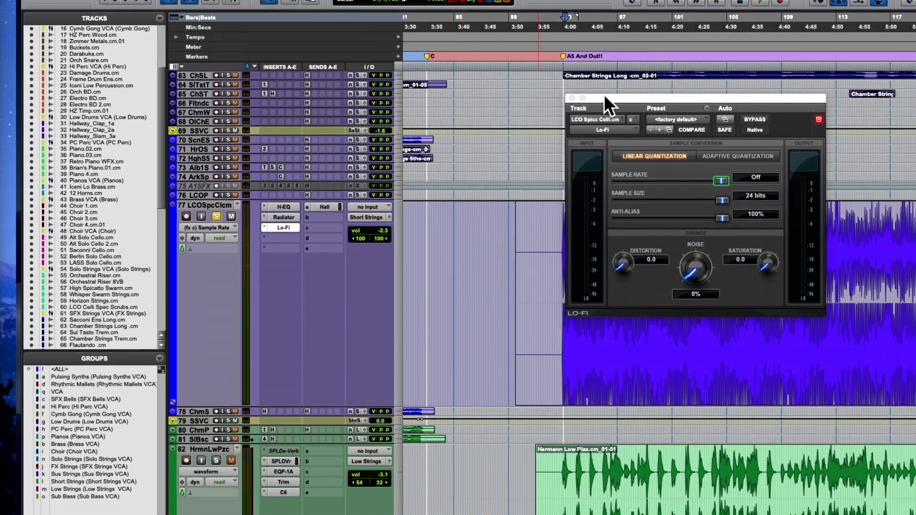
Step: Draw a straight Sample Rate automation ramp with the Pencil tool, rising from just before bar 93 to the maximum at about bar 117
{"action": "left_click_drag", "start_coordinate": [604, 95], "coordinate": [87, 108]}
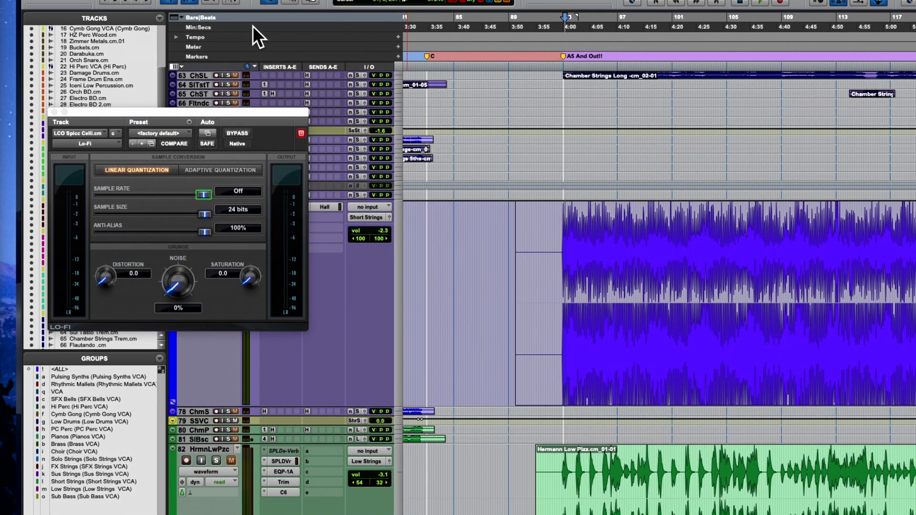
{"action": "scroll", "coordinate": [248, 40], "scroll_direction": "up", "scroll_amount": 3}
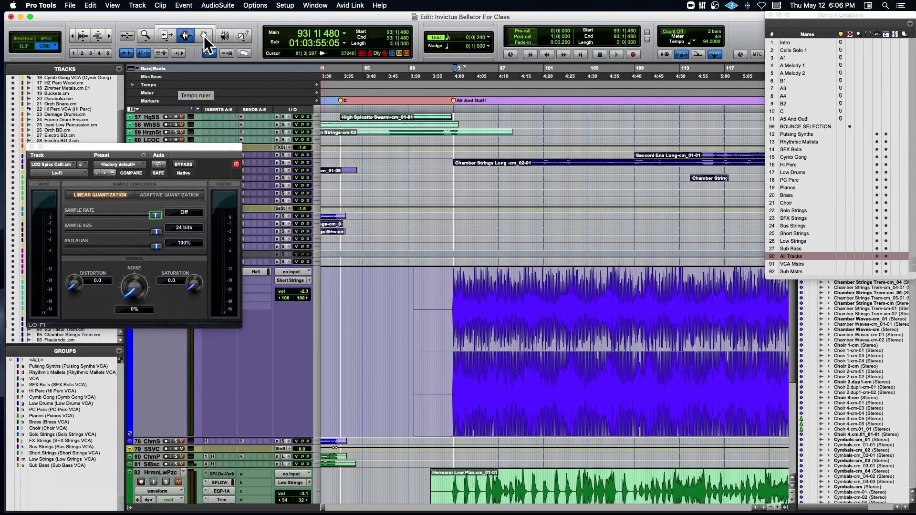
{"action": "left_click", "coordinate": [242, 35]}
{"action": "left_click", "coordinate": [250, 50]}
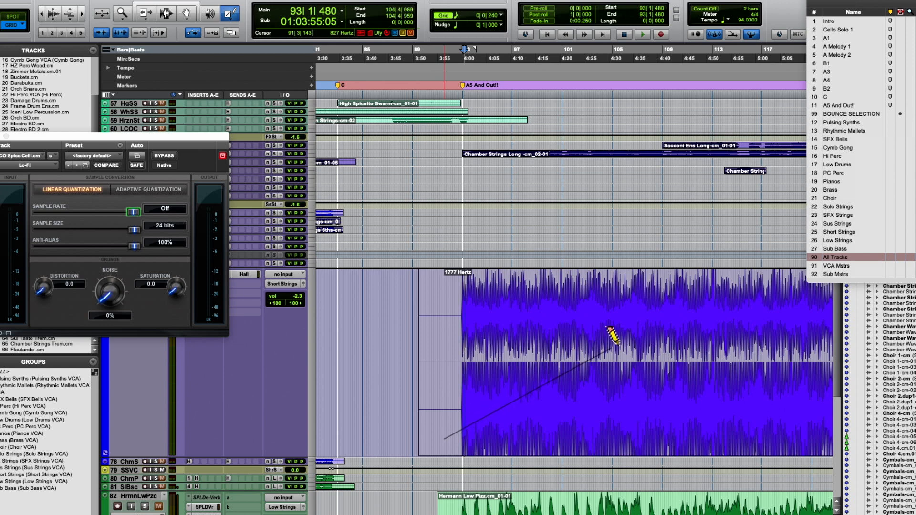
{"action": "mouse_move", "coordinate": [688, 312]}
{"action": "left_mouse_down"}
{"action": "mouse_move", "coordinate": [748, 282]}
{"action": "mouse_move", "coordinate": [764, 253]}
{"action": "left_mouse_up"}
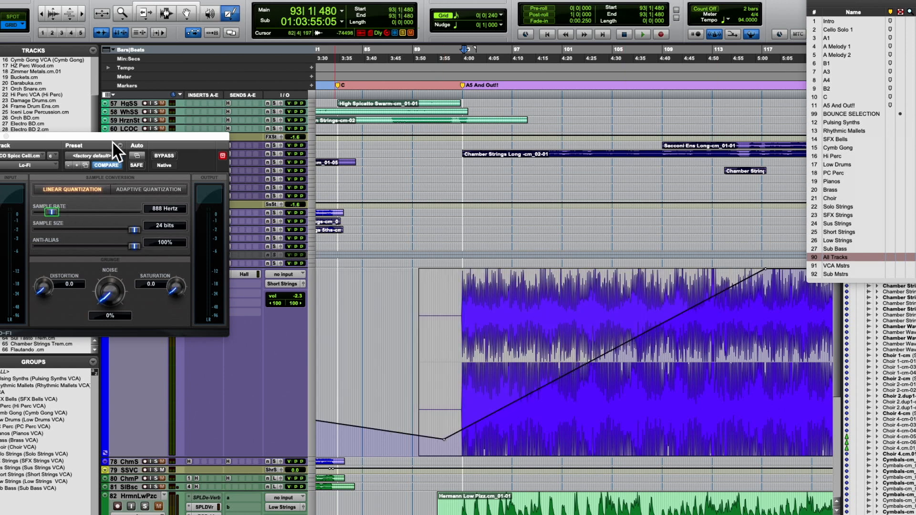
Step: Place the Lo-Fi window beside the waveform, play the Sample Rate ramp from bars 93 and 109, and stop playback
{"action": "left_click_drag", "start_coordinate": [113, 141], "coordinate": [297, 148]}
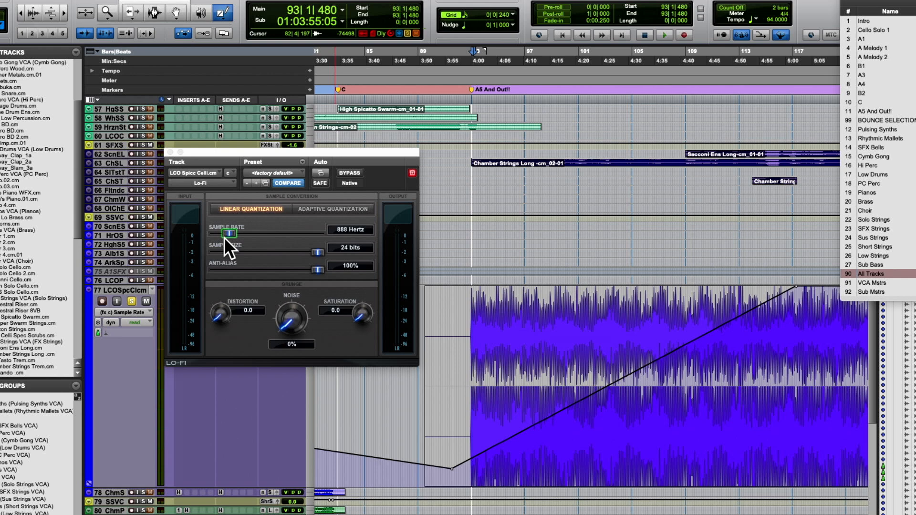
{"action": "key", "text": "space"}
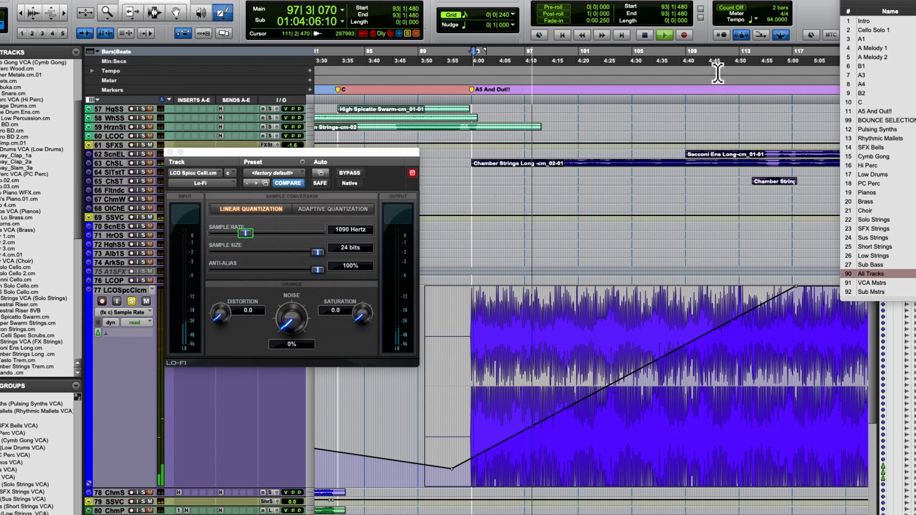
{"action": "left_click", "coordinate": [687, 61]}
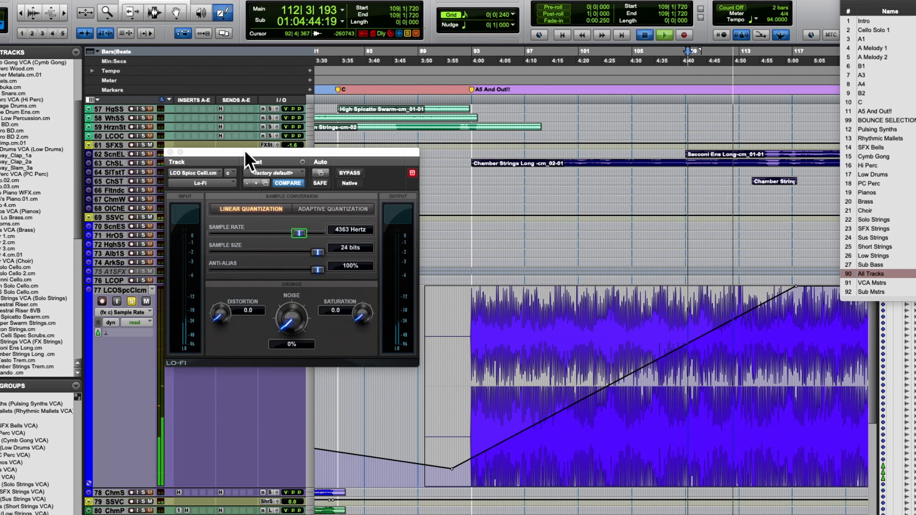
{"action": "key", "text": "space"}
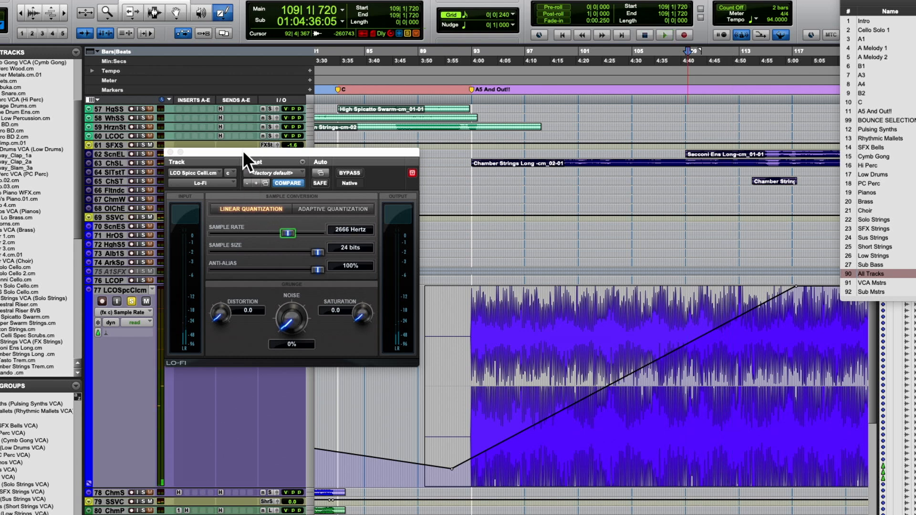
Step: Close the Lo-Fi window and remove the plug-in with its automation from insert c of LCO Spicc Celli
{"action": "left_click", "coordinate": [170, 152]}
{"action": "left_click", "coordinate": [181, 310]}
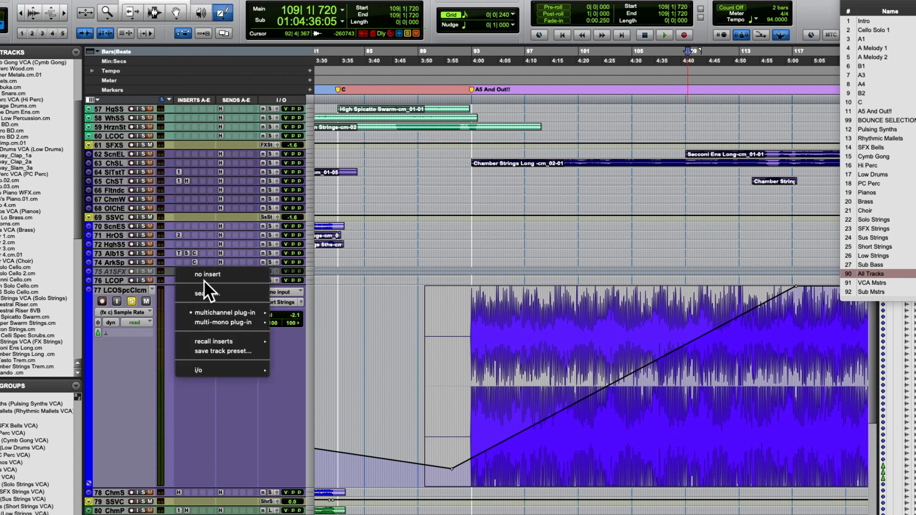
{"action": "left_click", "coordinate": [207, 274]}
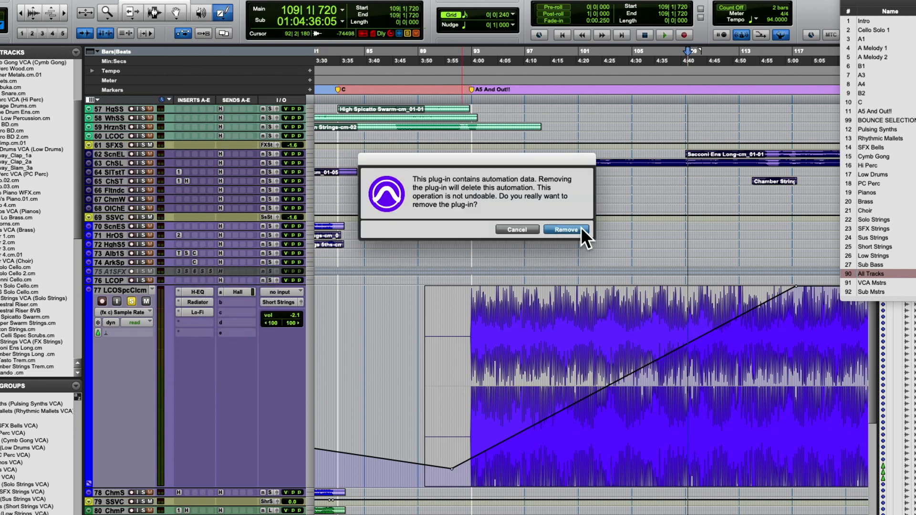
{"action": "left_click", "coordinate": [568, 229]}
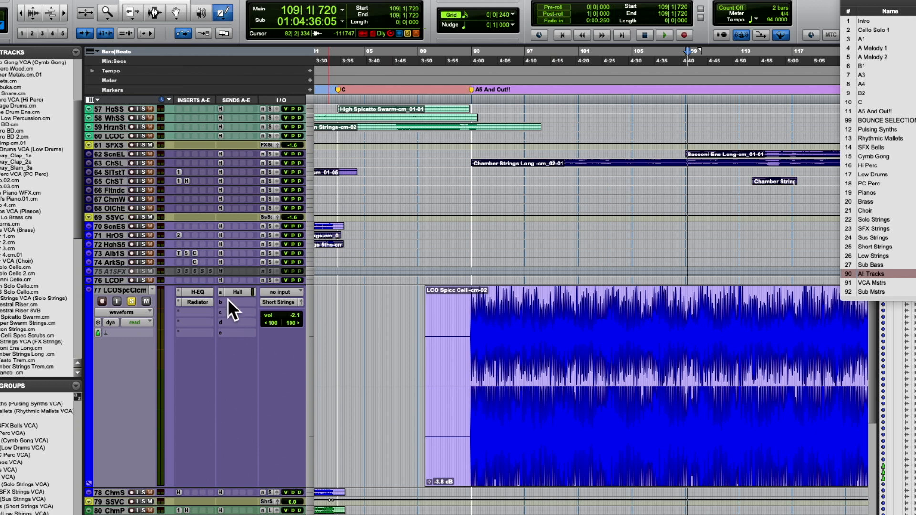
Step: Add Avid's stereo multichannel EQ3 1-Band to insert c of LCO Spicc Celli and set its filter type to Low-Pass
{"action": "left_click", "coordinate": [178, 311]}
{"action": "mouse_move", "coordinate": [220, 313]}
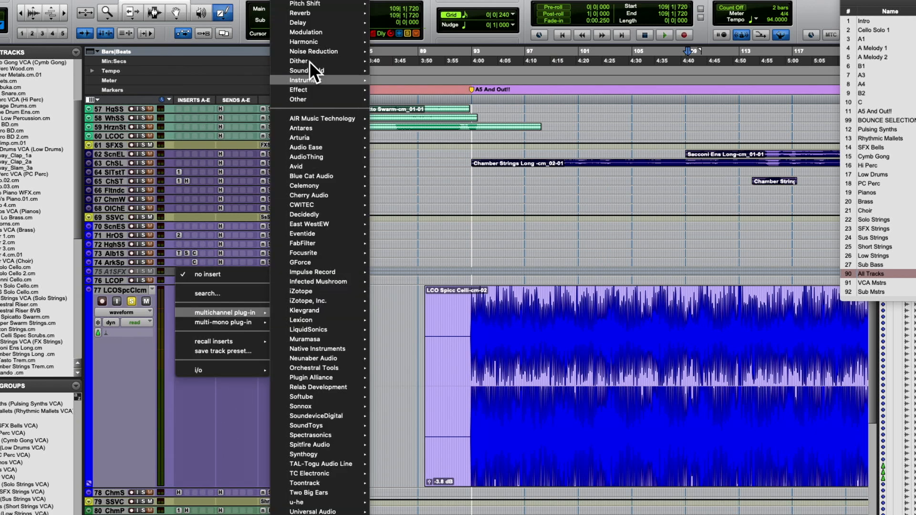
{"action": "mouse_move", "coordinate": [310, 8]}
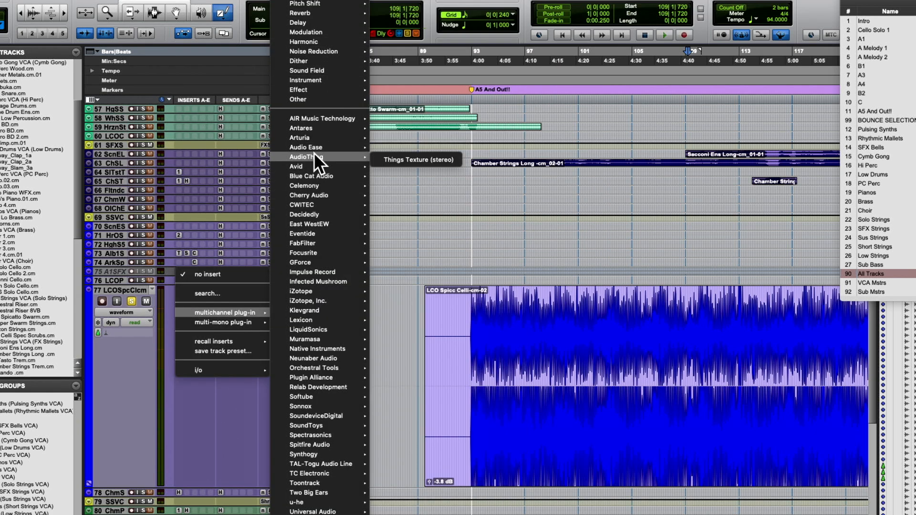
{"action": "mouse_move", "coordinate": [310, 167]}
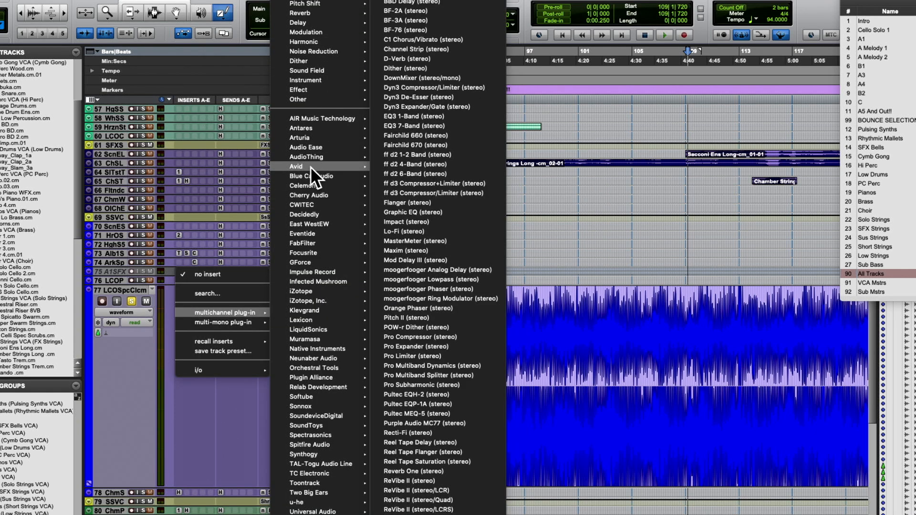
{"action": "left_click", "coordinate": [436, 115]}
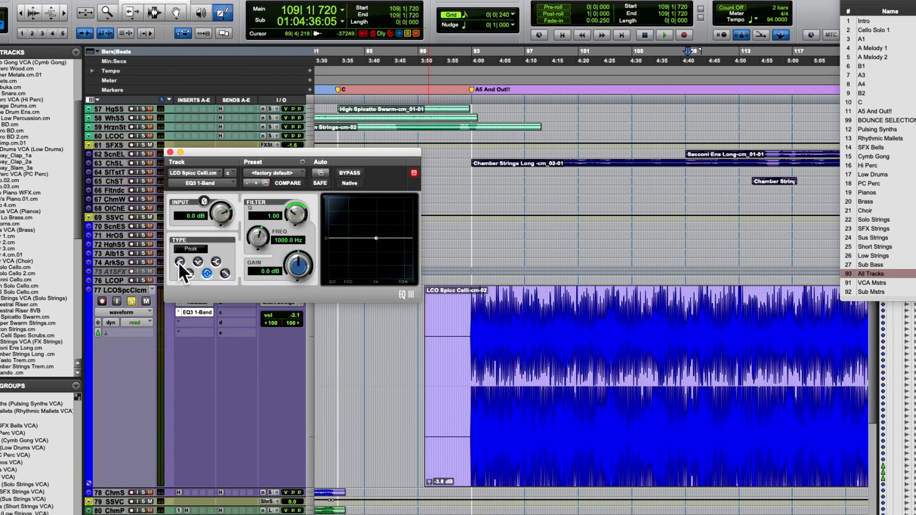
{"action": "left_click", "coordinate": [179, 261]}
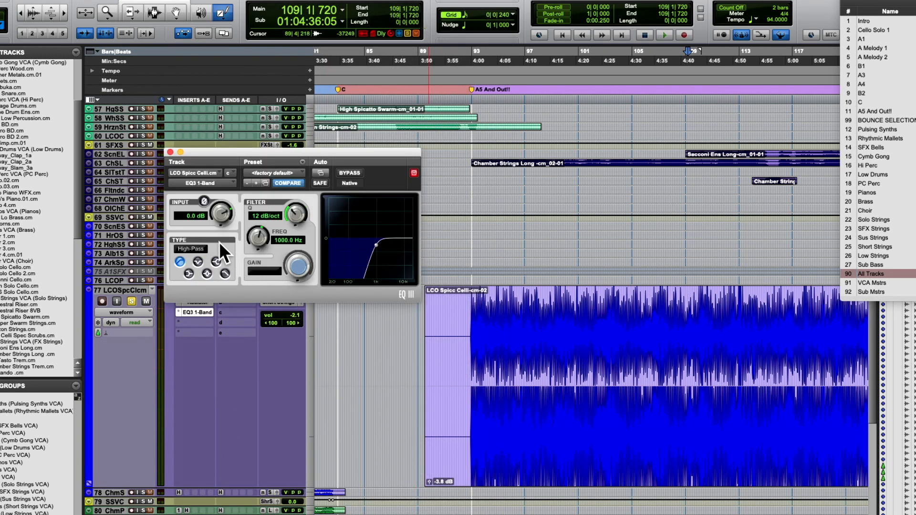
{"action": "left_click", "coordinate": [225, 272]}
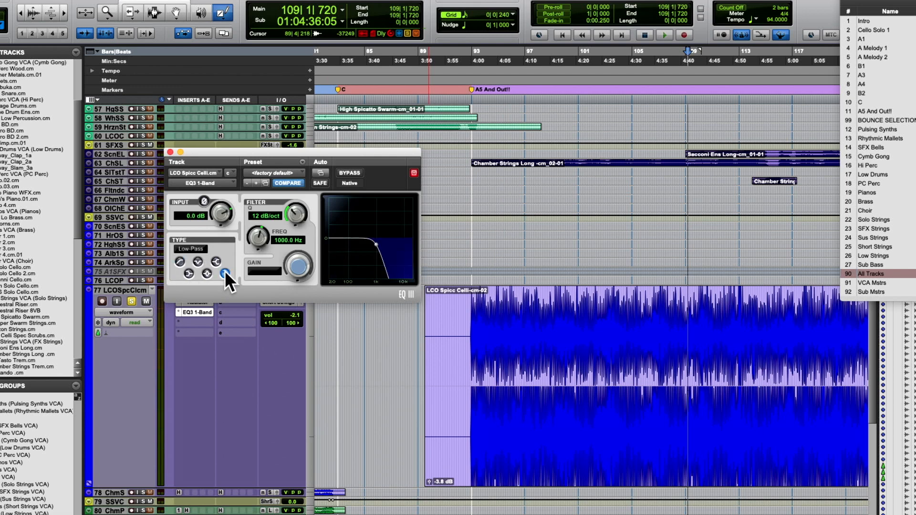
Step: Enable automation of the Frequency parameter for the EQ3 1-Band plug-in
{"action": "left_click", "coordinate": [320, 173]}
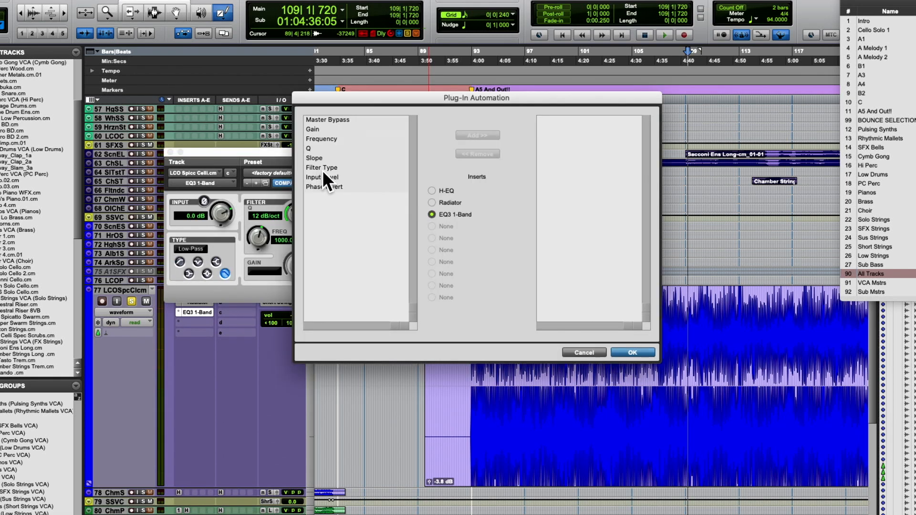
{"action": "left_click", "coordinate": [322, 139]}
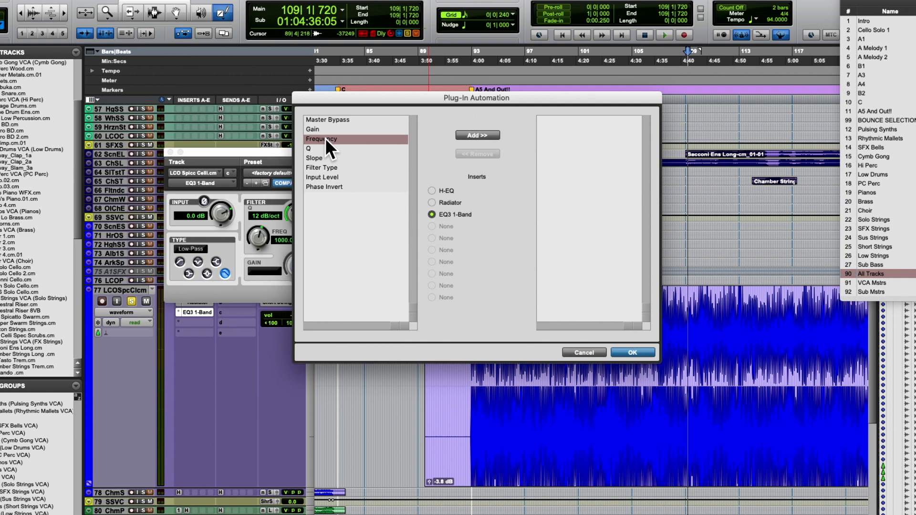
{"action": "left_click", "coordinate": [482, 135]}
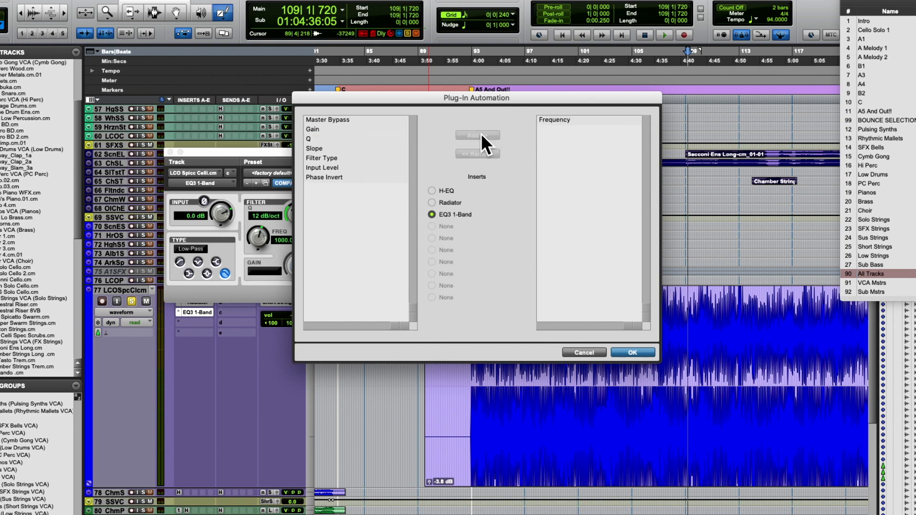
{"action": "left_click", "coordinate": [622, 352]}
Step: Show the EQ3 Frequency automation on LCO Spicc Celli and draw a straight ramp from low at about bar 91 to maximum at about bar 101
{"action": "left_click", "coordinate": [133, 313]}
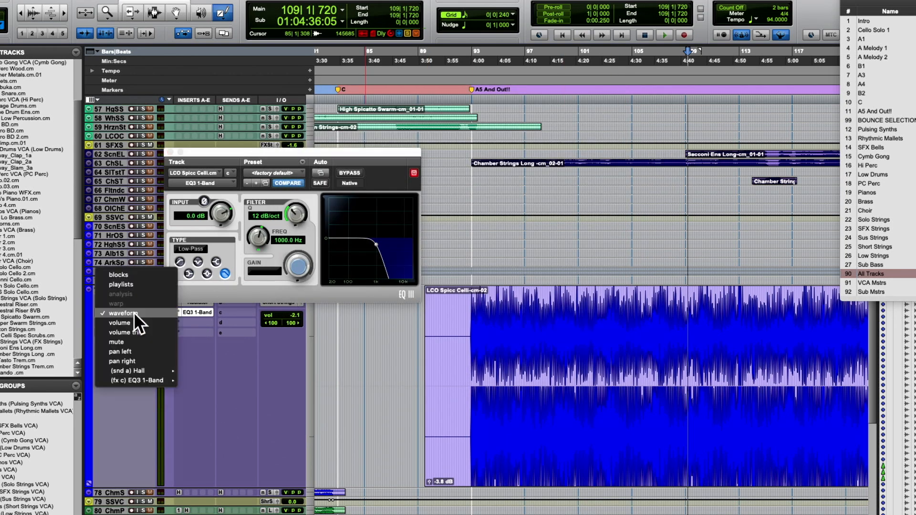
{"action": "mouse_move", "coordinate": [153, 379]}
{"action": "left_click", "coordinate": [202, 383]}
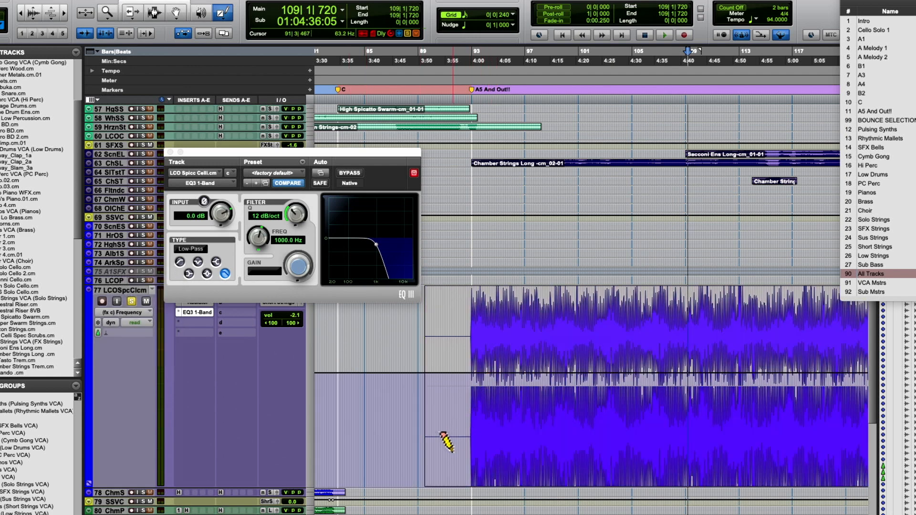
{"action": "mouse_move", "coordinate": [450, 444]}
{"action": "left_mouse_down"}
{"action": "mouse_move", "coordinate": [533, 358]}
{"action": "mouse_move", "coordinate": [585, 278]}
{"action": "mouse_move", "coordinate": [577, 300]}
{"action": "left_mouse_up"}
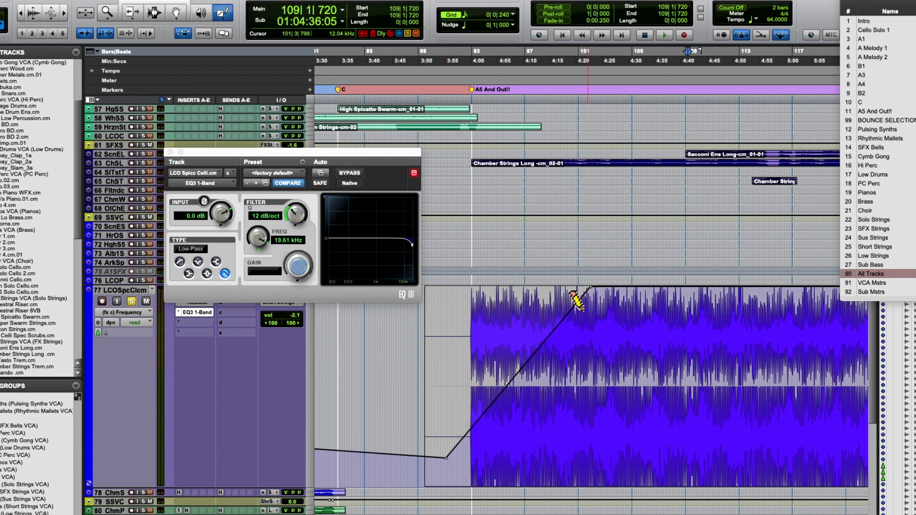
Step: Play the low-pass filter sweep from just before bar 93, stop playback and close the EQ3 1-Band window
{"action": "left_click", "coordinate": [463, 87]}
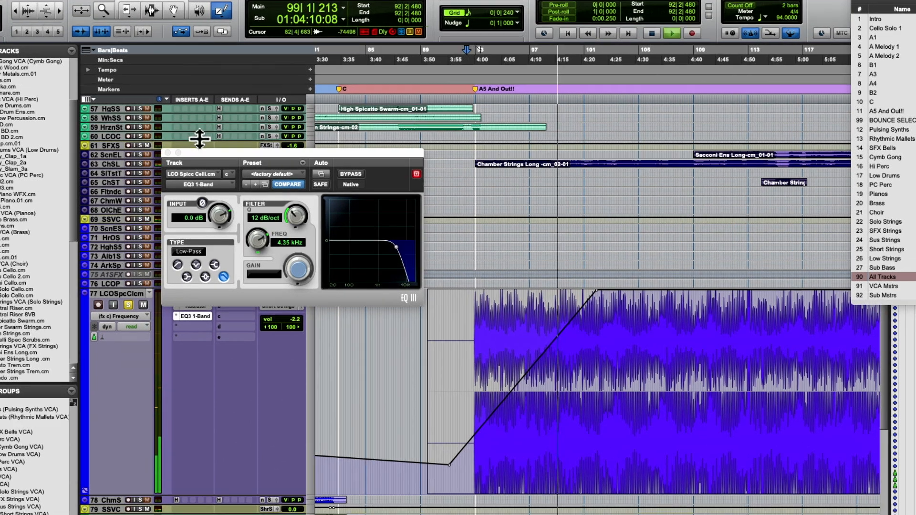
{"action": "key", "text": "space"}
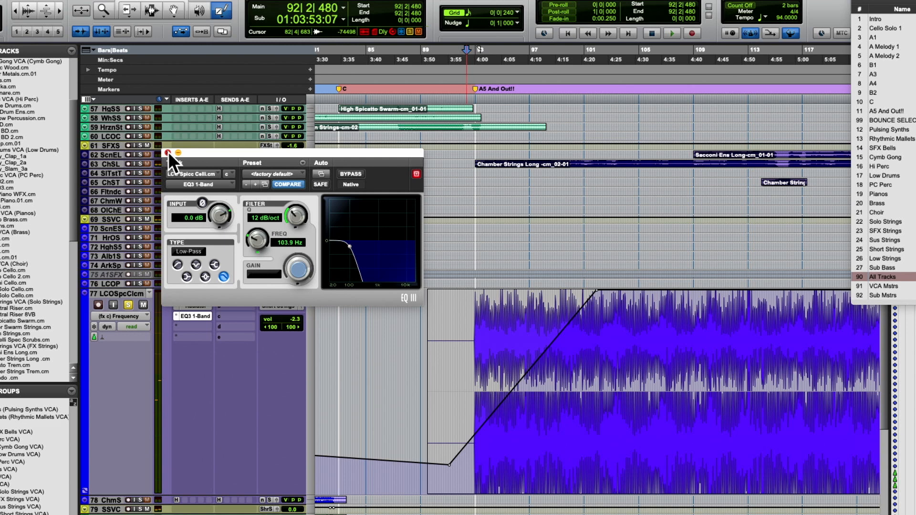
{"action": "left_click", "coordinate": [167, 152]}
{"action": "scroll", "coordinate": [206, 323], "scroll_direction": "up", "scroll_amount": 1}
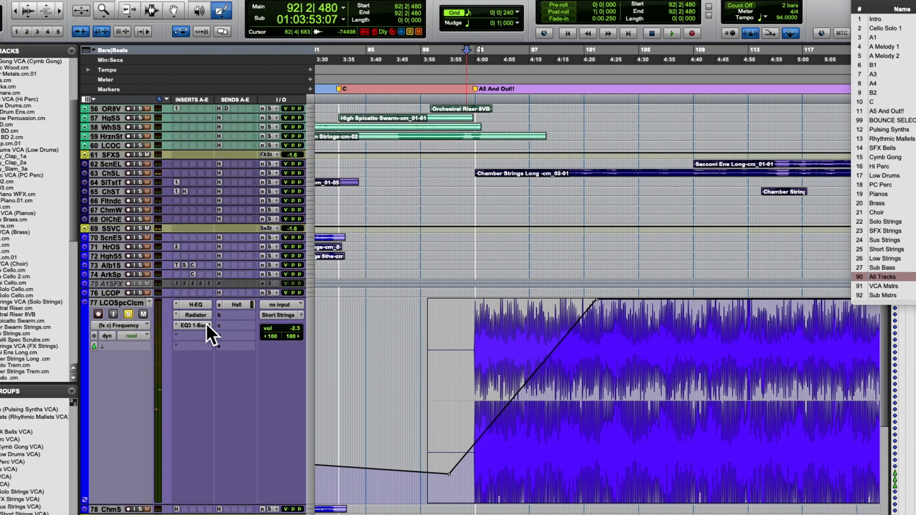
Step: Replace the EQ3 1-Band on insert c of LCO Spicc Celli with Avid's stereo multichannel EQ3 7-Band, discarding the old automation
{"action": "left_click", "coordinate": [173, 324]}
{"action": "left_click", "coordinate": [206, 287]}
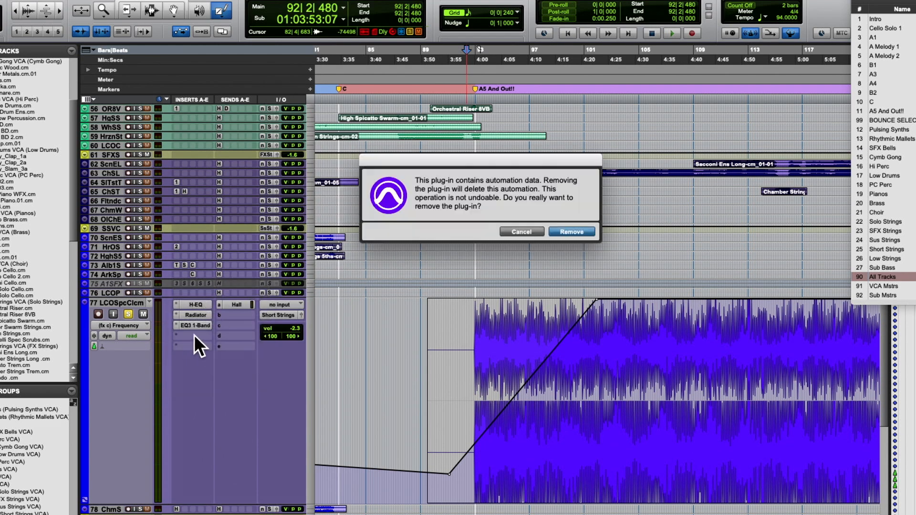
{"action": "left_click", "coordinate": [586, 229]}
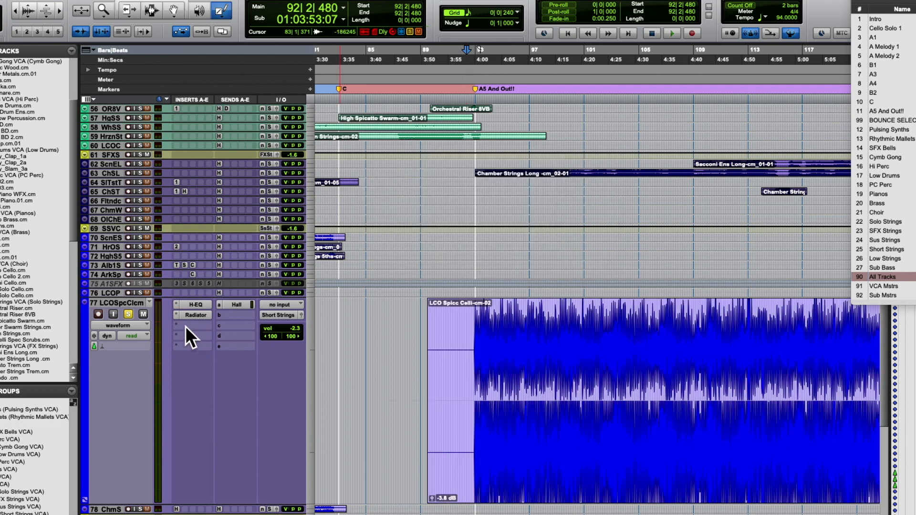
{"action": "left_click", "coordinate": [185, 326]}
{"action": "mouse_move", "coordinate": [239, 325]}
{"action": "mouse_move", "coordinate": [319, 166]}
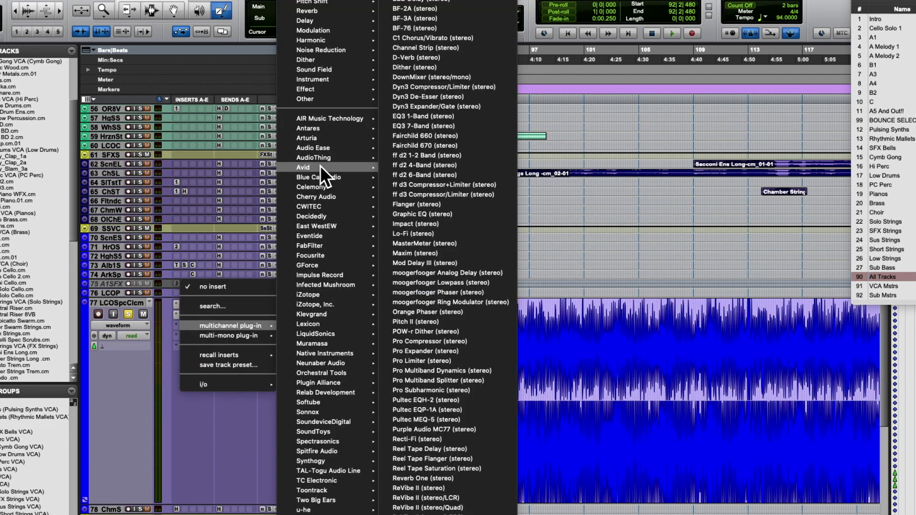
{"action": "left_click", "coordinate": [433, 126]}
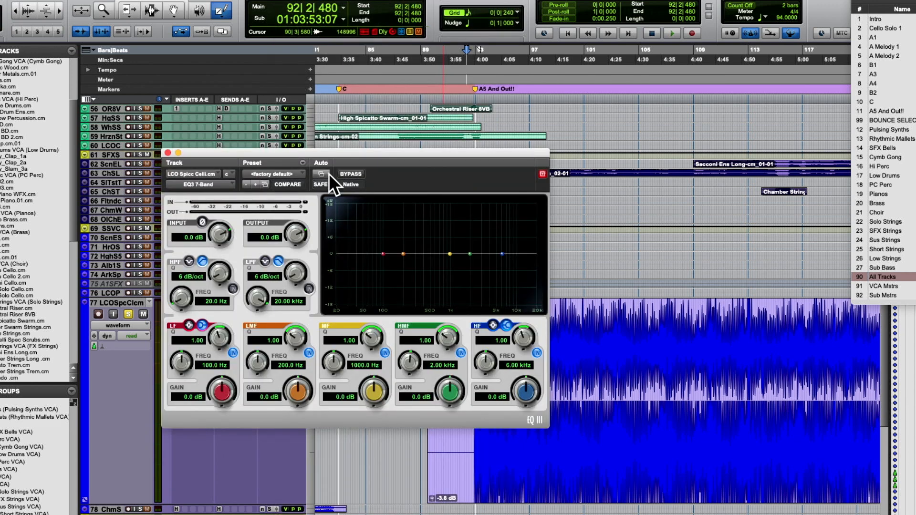
Step: Enable the EQ3 7-Band's high-pass and low-pass filters and set both slopes to 24 dB/oct
{"action": "left_click", "coordinate": [232, 289]}
{"action": "left_click", "coordinate": [308, 288]}
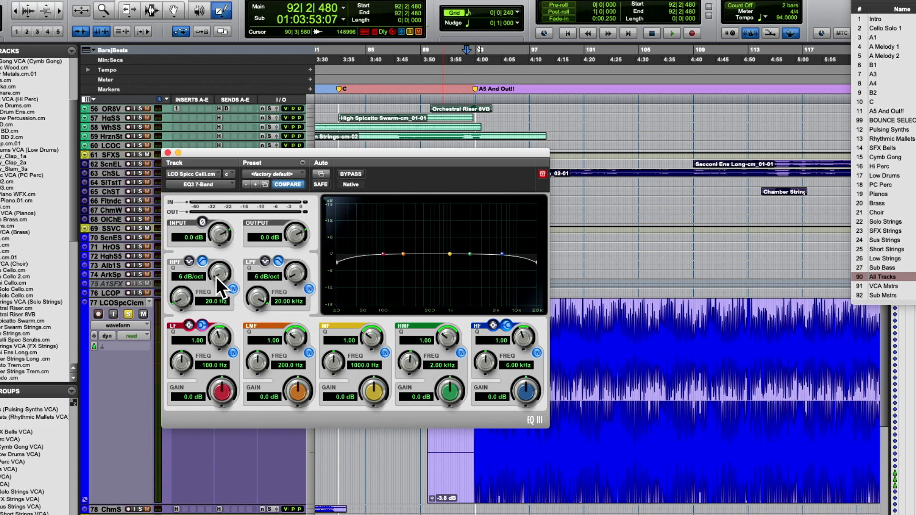
{"action": "left_click_drag", "start_coordinate": [215, 276], "coordinate": [236, 205]}
{"action": "left_click_drag", "start_coordinate": [291, 273], "coordinate": [312, 197]}
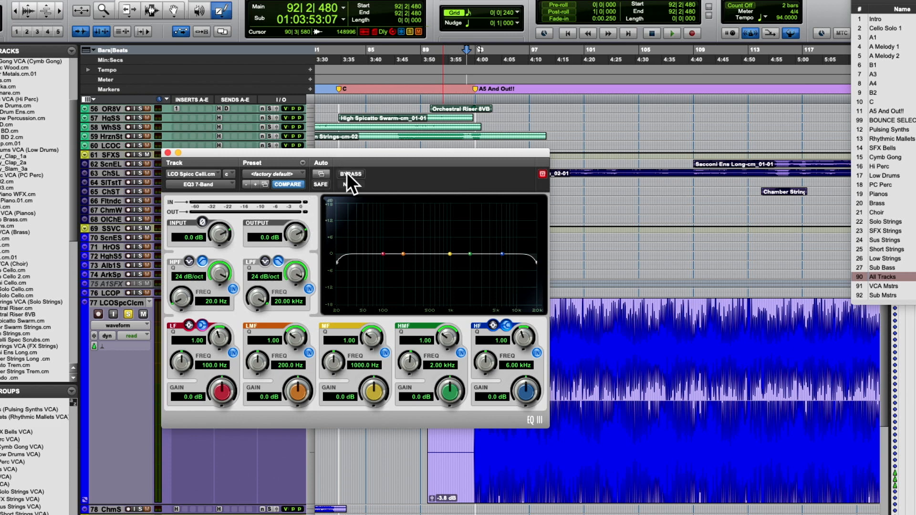
Step: Enable automation of the High-Pass Freq and Low-Pass Freq parameters for the EQ3 7-Band plug-in
{"action": "left_click", "coordinate": [322, 173]}
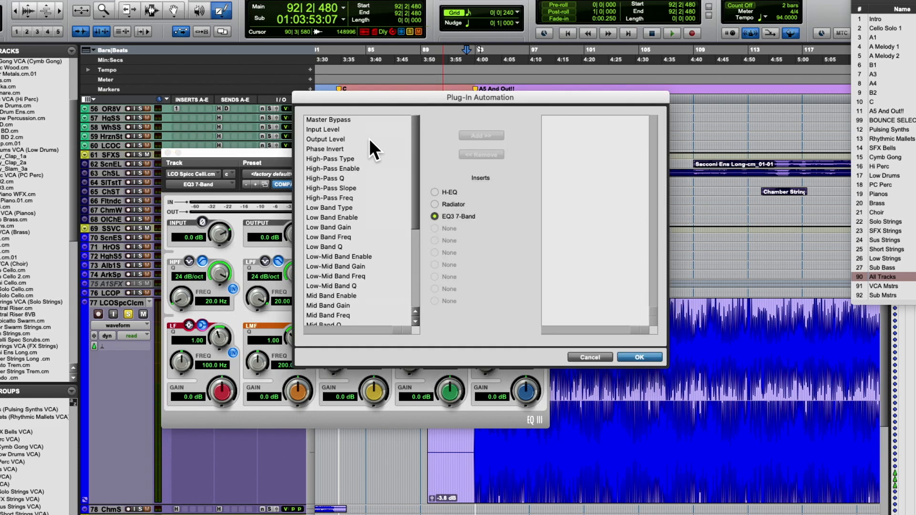
{"action": "left_click", "coordinate": [334, 197]}
{"action": "left_click", "coordinate": [476, 133]}
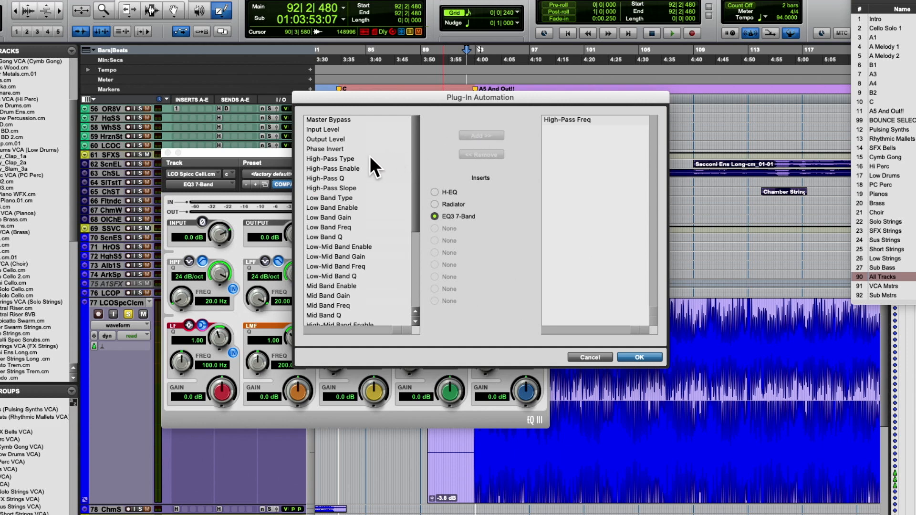
{"action": "scroll", "coordinate": [370, 155], "scroll_direction": "down", "scroll_amount": 5}
{"action": "left_click", "coordinate": [334, 319]}
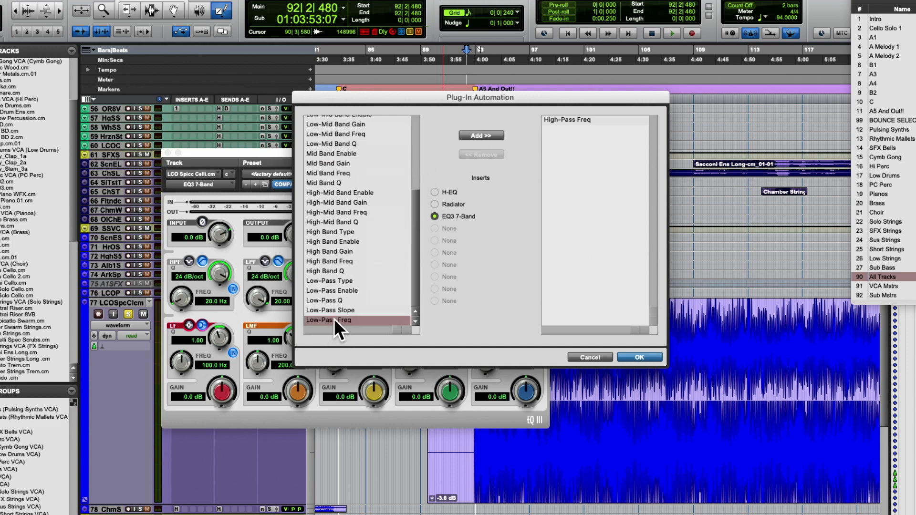
{"action": "left_click", "coordinate": [476, 134]}
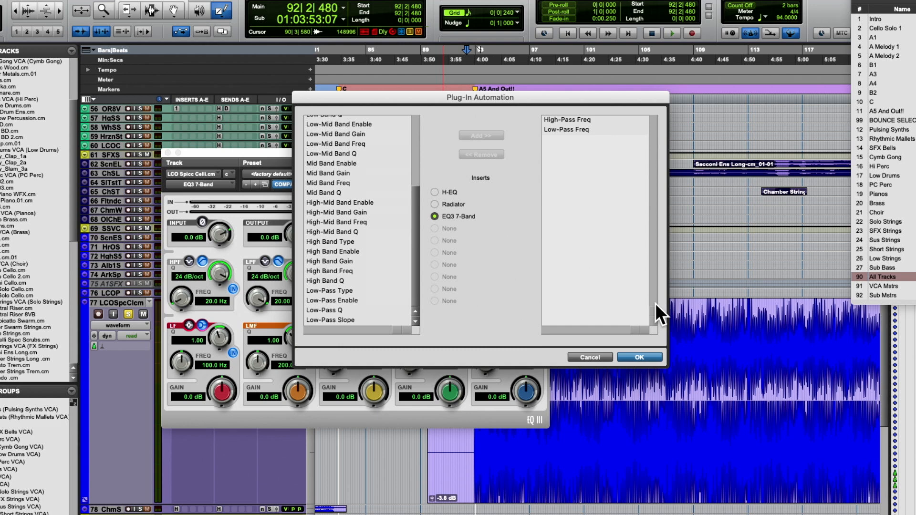
{"action": "left_click", "coordinate": [638, 357]}
Step: Move the EQ3 7-Band window clear of the LCO Spicc Celli track and show the track's High-Pass Freq automation
{"action": "left_click_drag", "start_coordinate": [464, 152], "coordinate": [525, 44]}
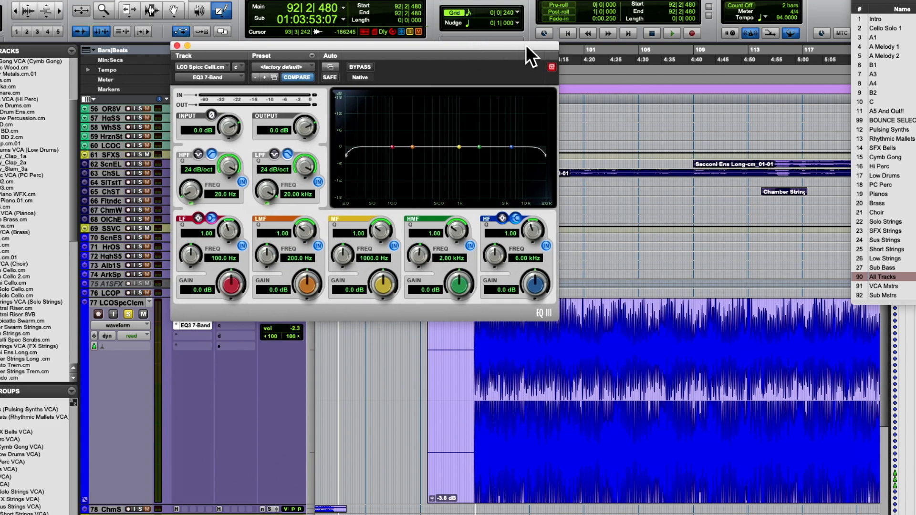
{"action": "left_click", "coordinate": [135, 325]}
{"action": "mouse_move", "coordinate": [141, 392]}
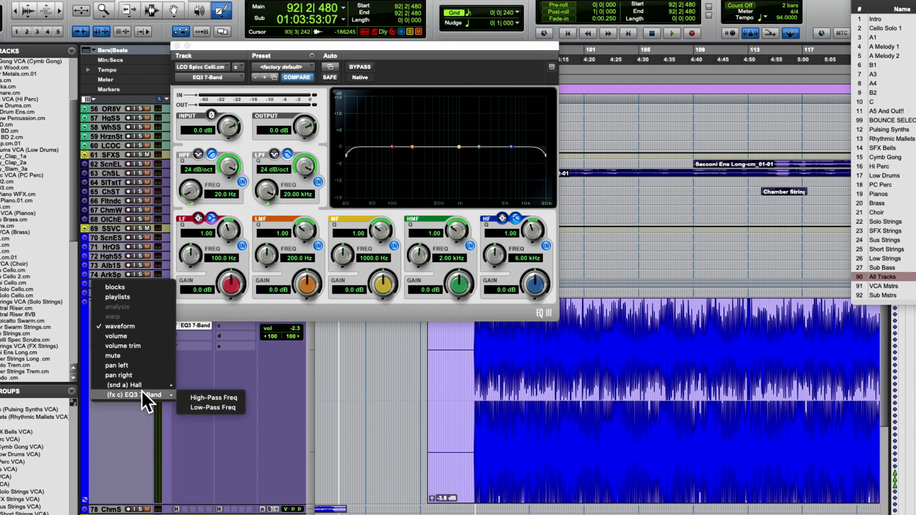
{"action": "left_click", "coordinate": [219, 398]}
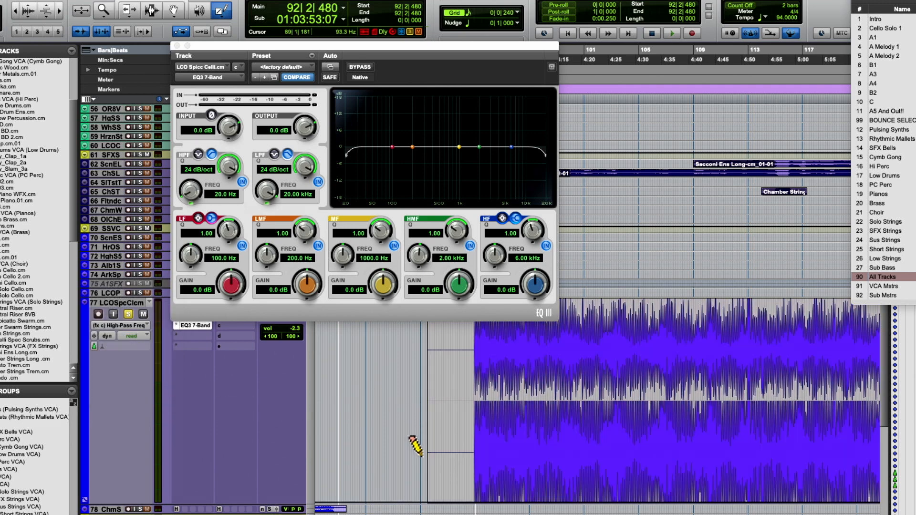
{"action": "left_click", "coordinate": [426, 337]}
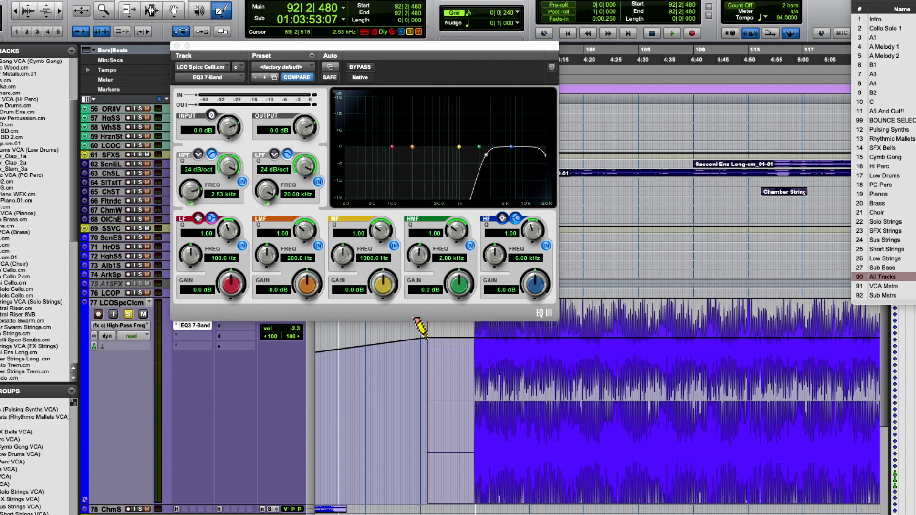
{"action": "left_click_drag", "start_coordinate": [426, 338], "coordinate": [415, 405]}
{"action": "key", "text": "super+z"}
{"action": "key", "text": "super+z"}
Step: Draw a High-Pass Freq ramp rising from bar 93 to about bar 102, and a Low-Pass Freq ramp falling from bar 93 to about bar 108
{"action": "mouse_move", "coordinate": [473, 498]}
{"action": "left_mouse_down"}
{"action": "mouse_move", "coordinate": [556, 393]}
{"action": "mouse_move", "coordinate": [597, 360]}
{"action": "left_mouse_up"}
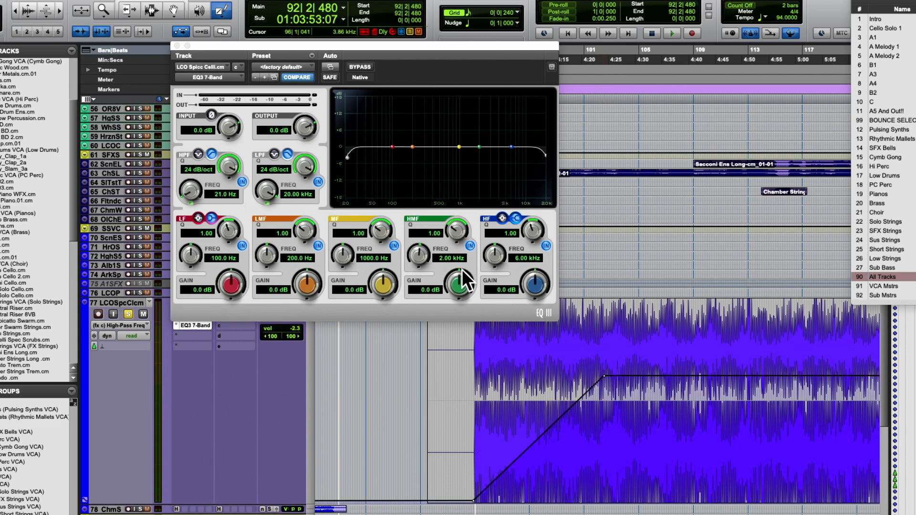
{"action": "left_click", "coordinate": [130, 325]}
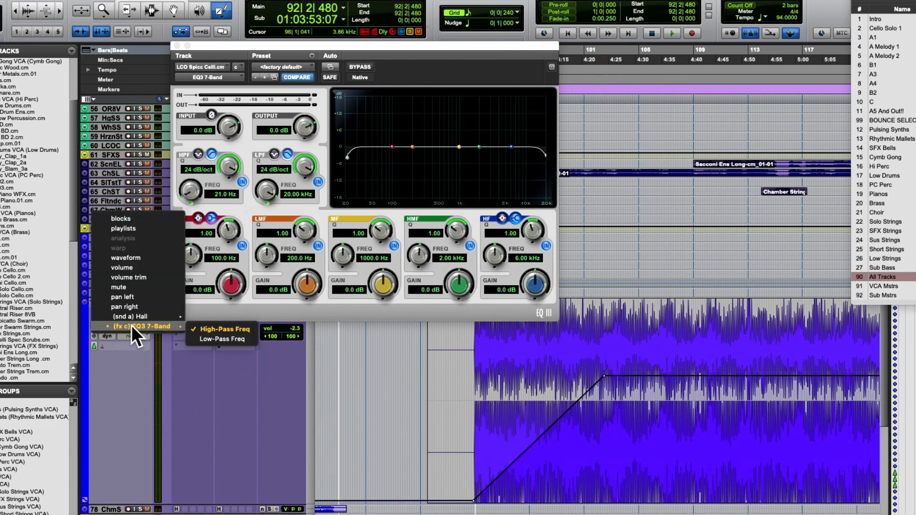
{"action": "left_click", "coordinate": [210, 338]}
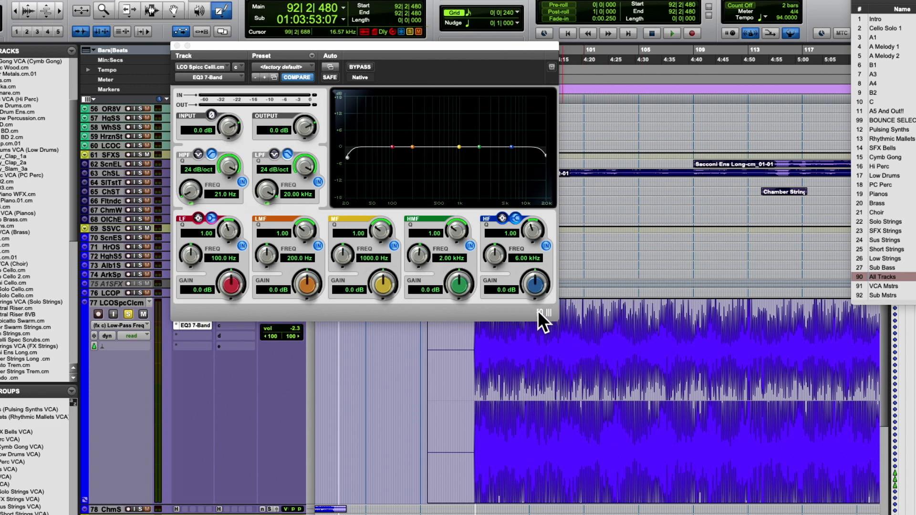
{"action": "left_click_drag", "start_coordinate": [445, 48], "coordinate": [328, 27]}
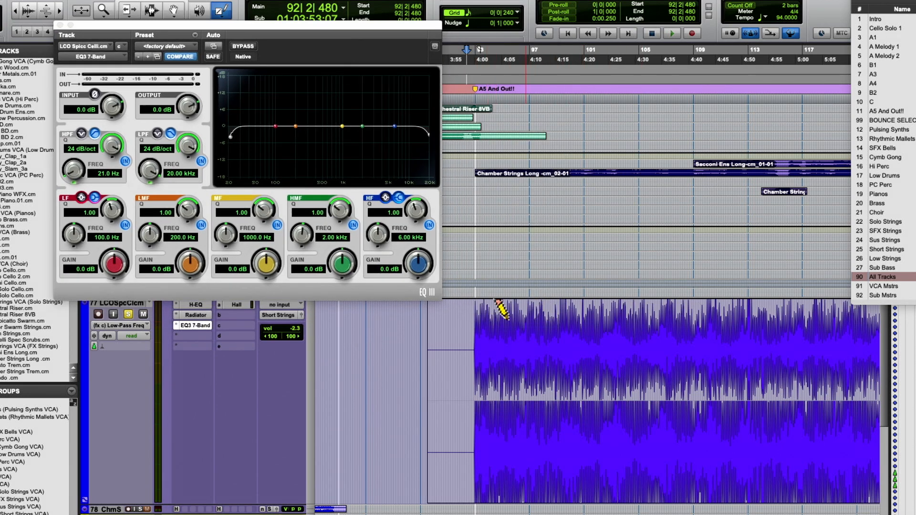
{"action": "mouse_move", "coordinate": [477, 304]}
{"action": "left_mouse_down"}
{"action": "mouse_move", "coordinate": [559, 321]}
{"action": "mouse_move", "coordinate": [652, 363]}
{"action": "mouse_move", "coordinate": [694, 406]}
{"action": "left_mouse_up"}
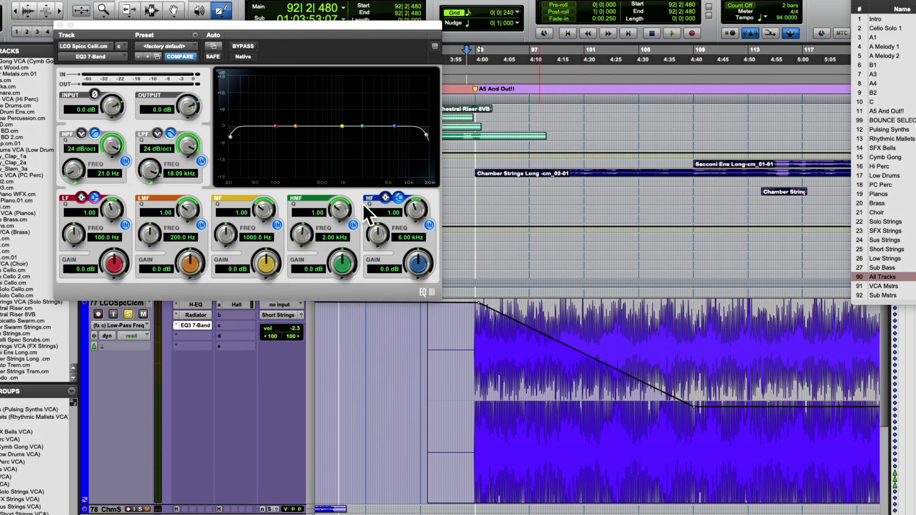
Step: Play the combined high-pass and low-pass filter sweep from just before bar 93
{"action": "left_click", "coordinate": [468, 78]}
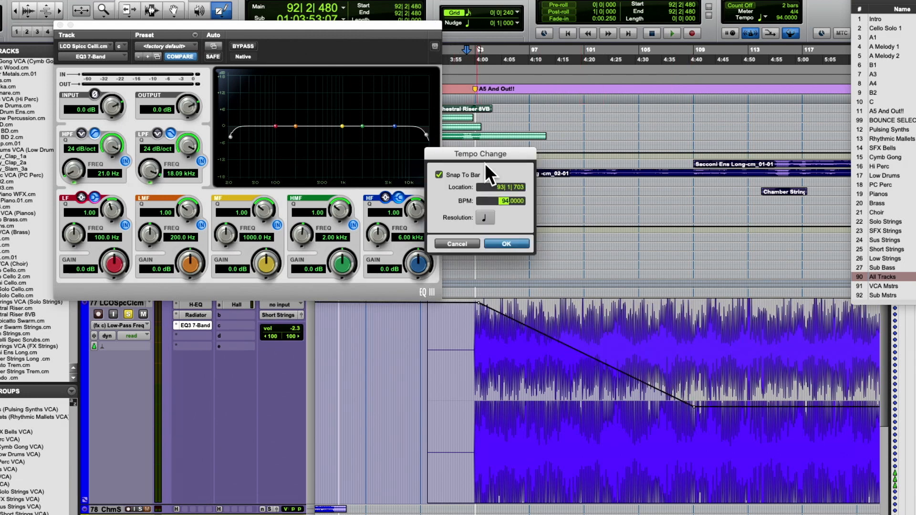
{"action": "left_click", "coordinate": [457, 244]}
{"action": "key", "text": "space"}
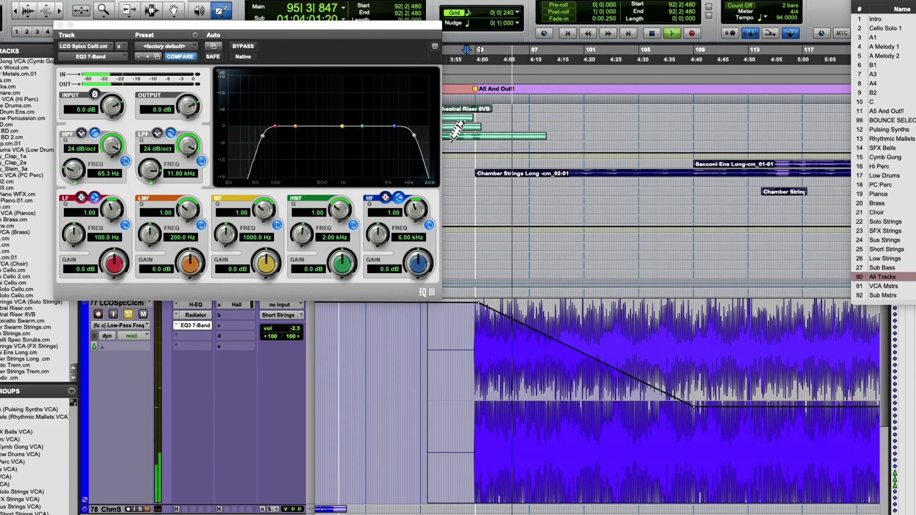
Step: Redraw the Low-Pass Freq ramp during playback to a lower end point at about bar 109, and close the EQ3 7-Band window
{"action": "mouse_move", "coordinate": [478, 303]}
{"action": "left_mouse_down"}
{"action": "mouse_move", "coordinate": [665, 432]}
{"action": "mouse_move", "coordinate": [697, 444]}
{"action": "mouse_move", "coordinate": [706, 460]}
{"action": "left_mouse_up"}
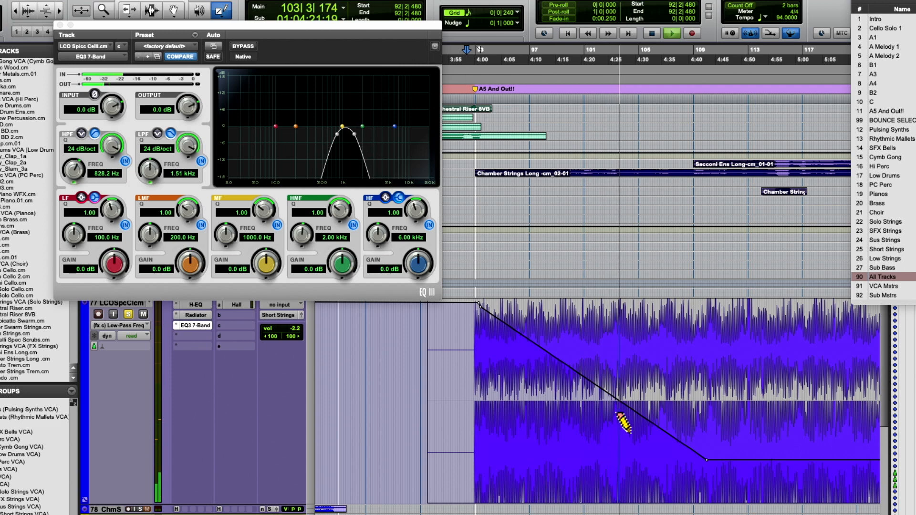
{"action": "key", "text": "space"}
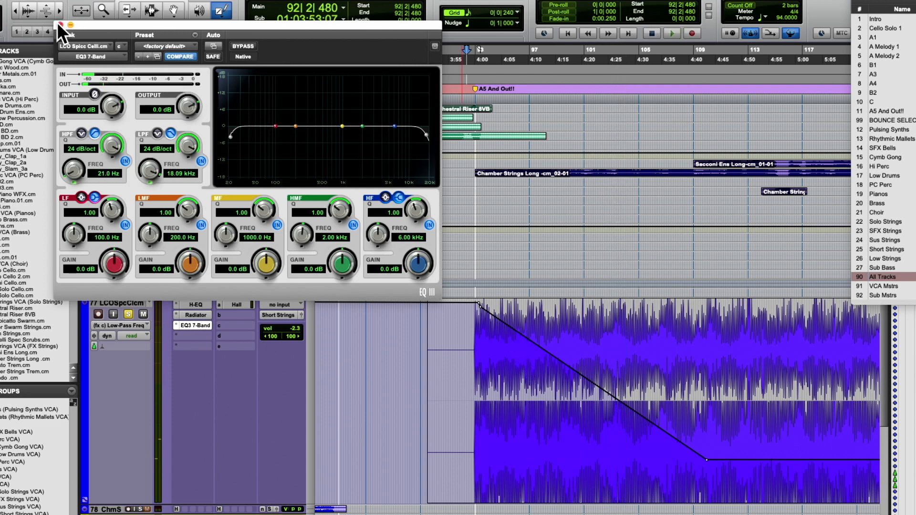
{"action": "left_click", "coordinate": [58, 23]}
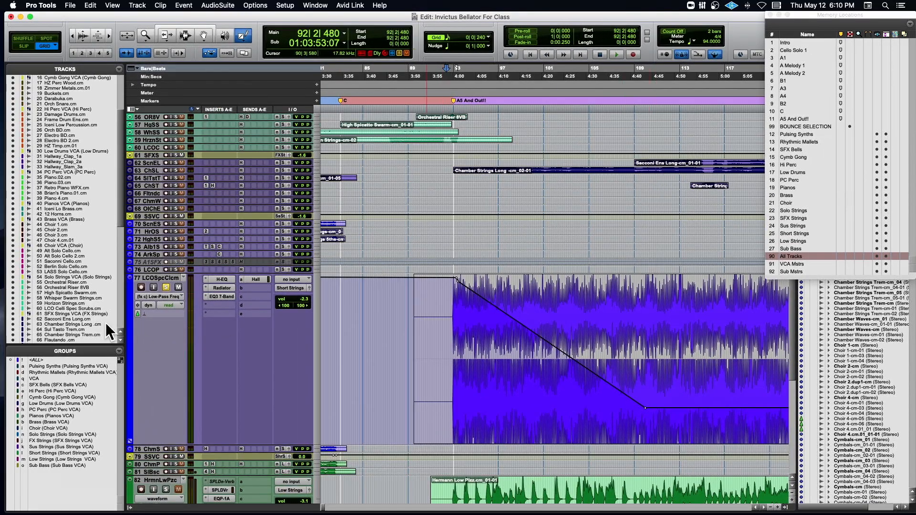
Step: Remove the EQ3 7-Band and its automation data from insert c of LCO Spicc Celli
{"action": "left_click", "coordinate": [149, 297]}
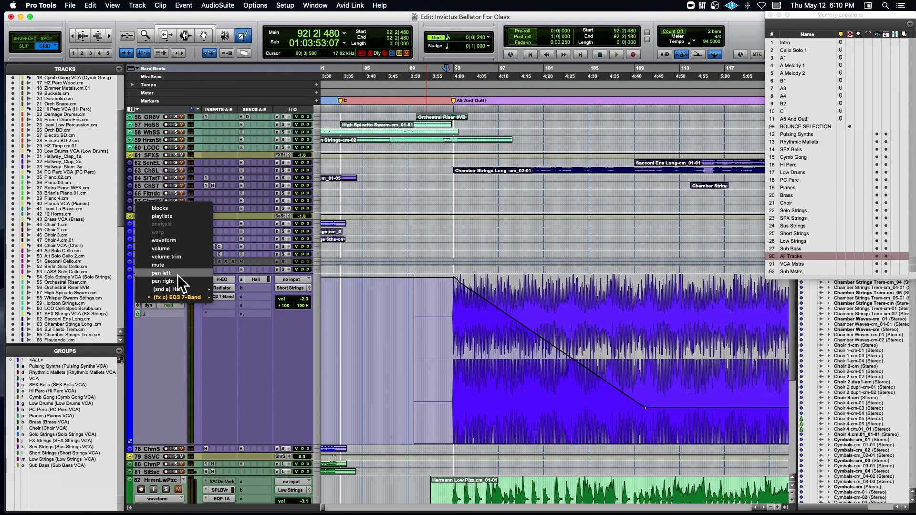
{"action": "mouse_move", "coordinate": [205, 294]}
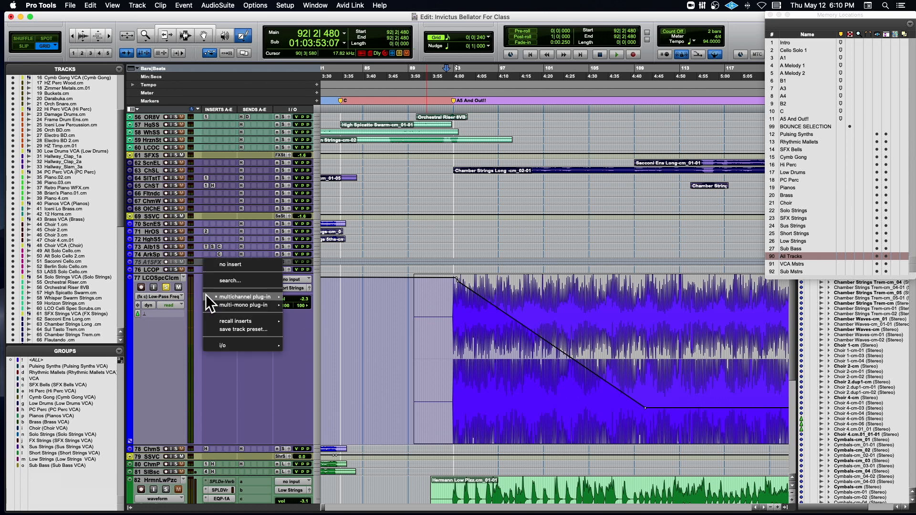
{"action": "left_click", "coordinate": [223, 259]}
{"action": "left_click_drag", "start_coordinate": [229, 266], "coordinate": [504, 231]}
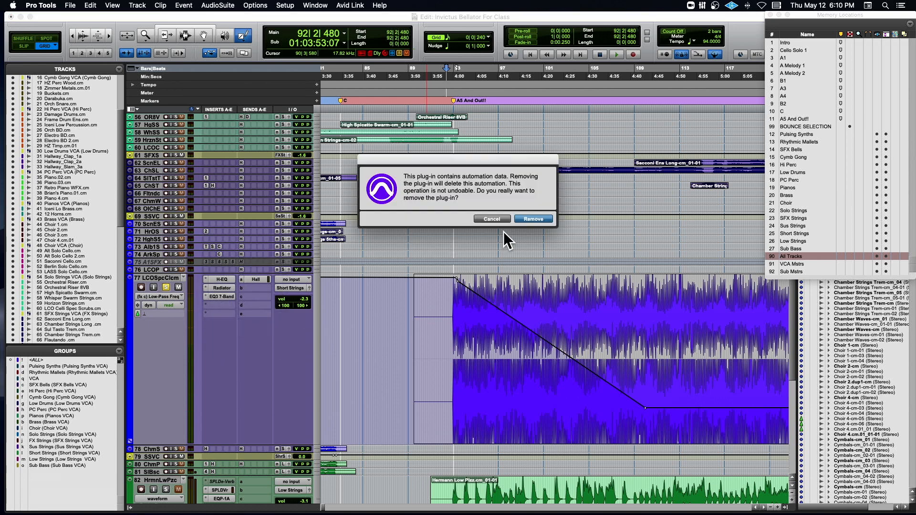
{"action": "left_click", "coordinate": [527, 218]}
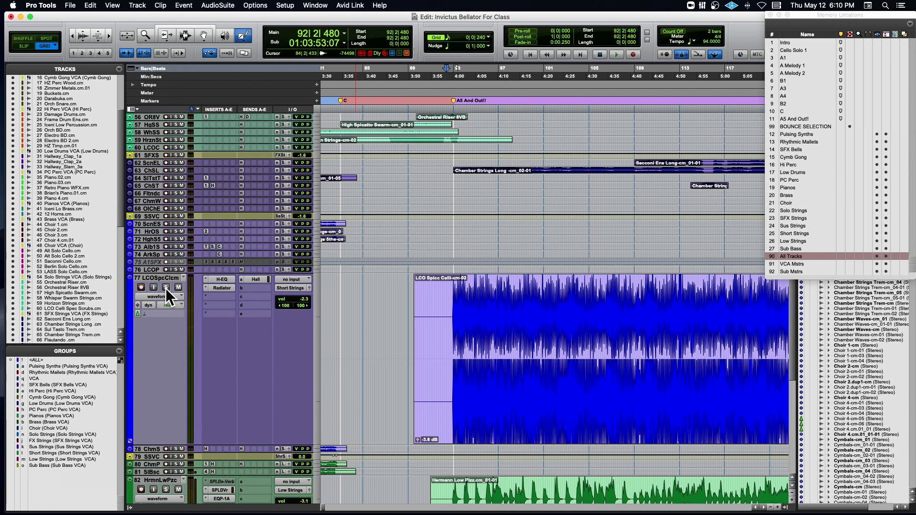
Step: Reduce the enlarged tracks, including LCO Spicc Celli, to the smallest track height
{"action": "key", "text": "ctrl+Down"}
{"action": "key", "text": "ctrl+Down"}
{"action": "key", "text": "ctrl+Down"}
{"action": "key", "text": "ctrl+Down"}
{"action": "key", "text": "ctrl+Down"}
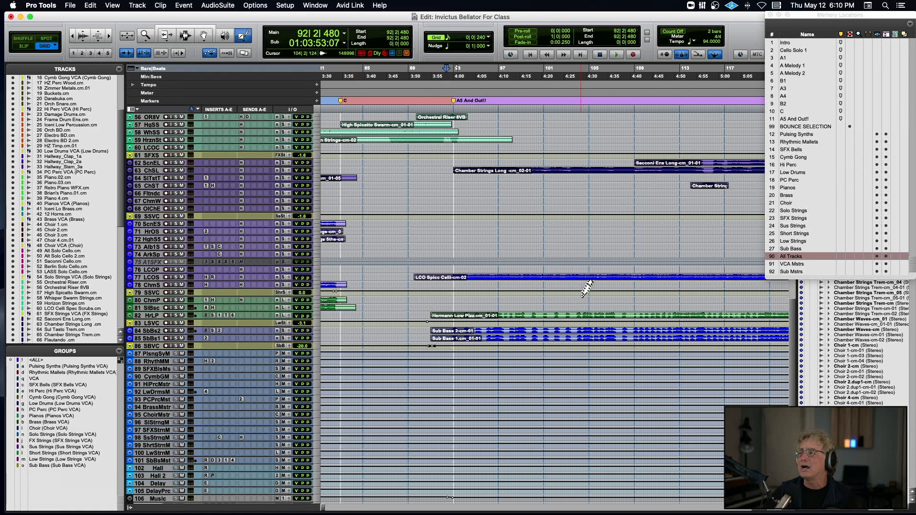
Step: Hide all tracks and show only the Pulsing Synths tracks, from Padulous.cm through PulsingSynthsVCA
{"action": "scroll", "coordinate": [587, 286], "scroll_direction": "up", "scroll_amount": 15}
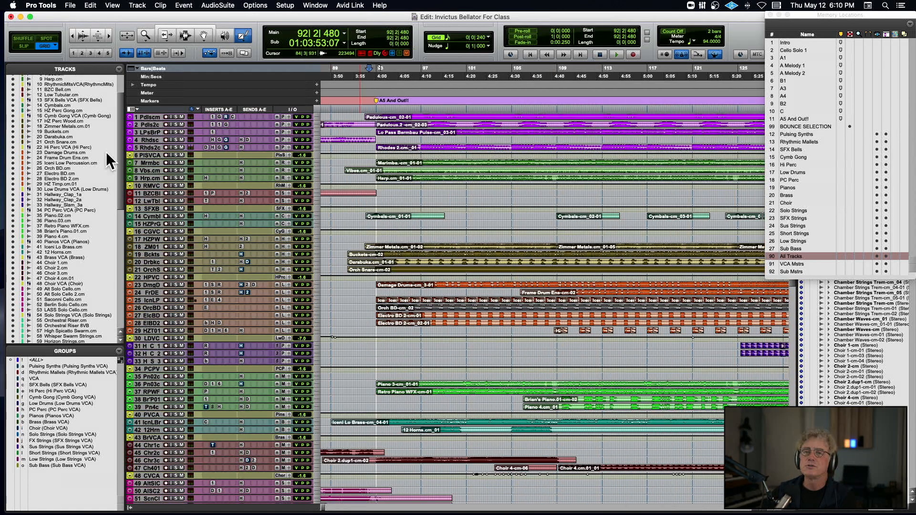
{"action": "scroll", "coordinate": [112, 158], "scroll_direction": "up", "scroll_amount": 3}
{"action": "left_click_drag", "start_coordinate": [169, 16], "coordinate": [228, 16]}
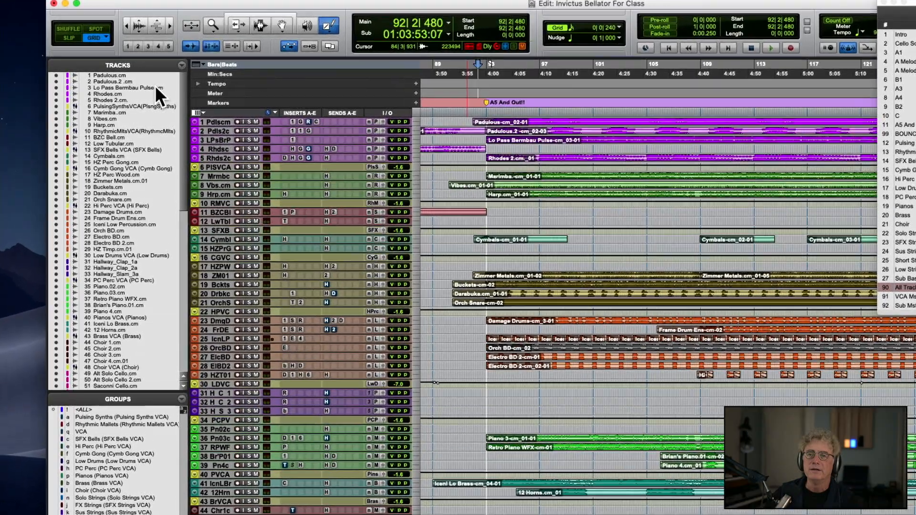
{"action": "scroll", "coordinate": [155, 84], "scroll_direction": "down", "scroll_amount": 5}
{"action": "scroll", "coordinate": [156, 85], "scroll_direction": "up", "scroll_amount": 5}
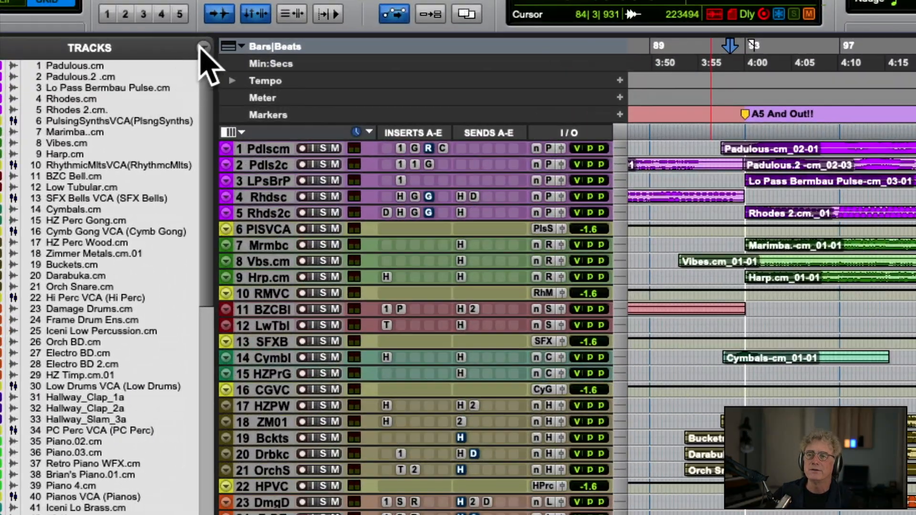
{"action": "left_click", "coordinate": [183, 63]}
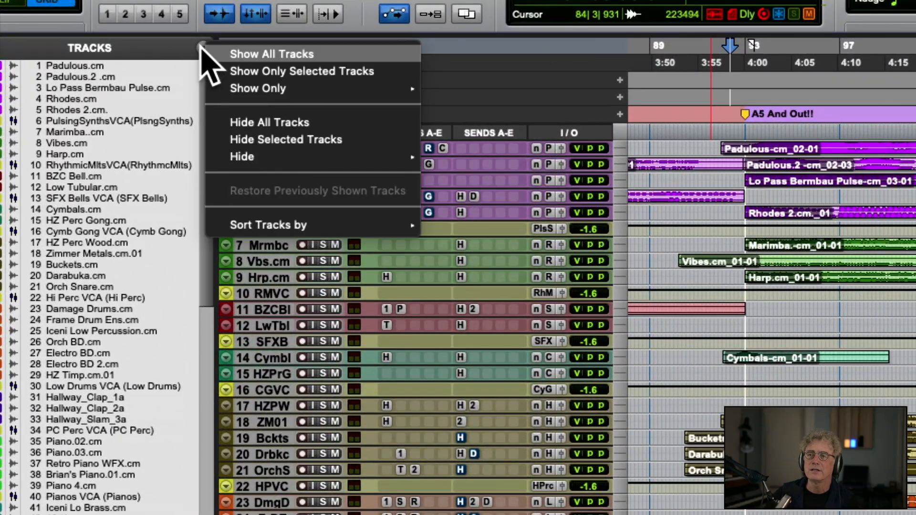
{"action": "left_click", "coordinate": [263, 119]}
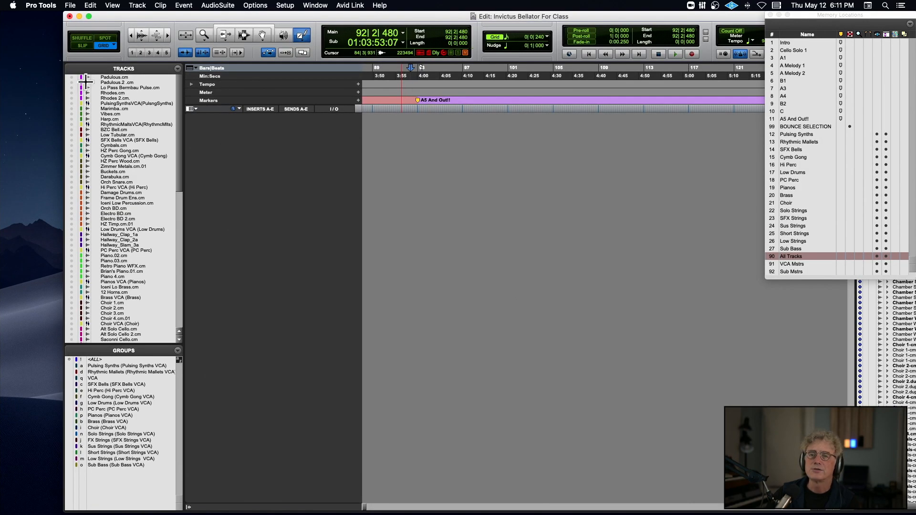
{"action": "left_click_drag", "start_coordinate": [74, 77], "coordinate": [74, 91]}
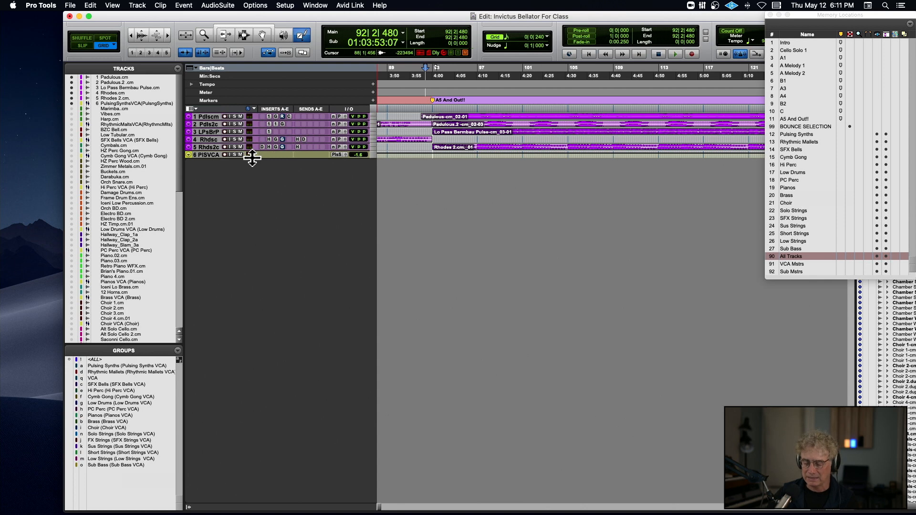
Step: Enlarge the Pulsing Synths tracks, fit the song from Intro to A5 And Out!! in the timeline, and move the Memory Locations window aside
{"action": "key", "text": "ctrl+alt+Up"}
{"action": "key", "text": "ctrl+alt+Up"}
{"action": "key", "text": "ctrl+alt+Up"}
{"action": "key", "text": "ctrl+alt+Up"}
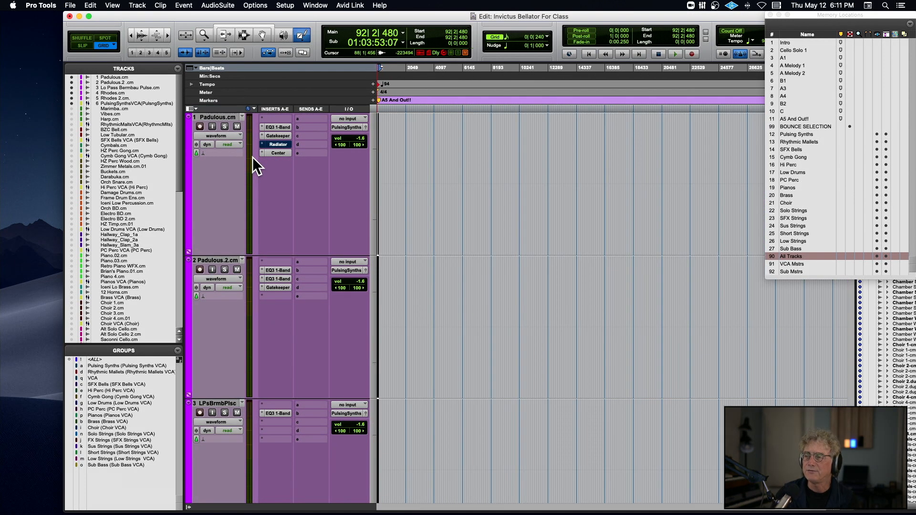
{"action": "left_click", "coordinate": [245, 34]}
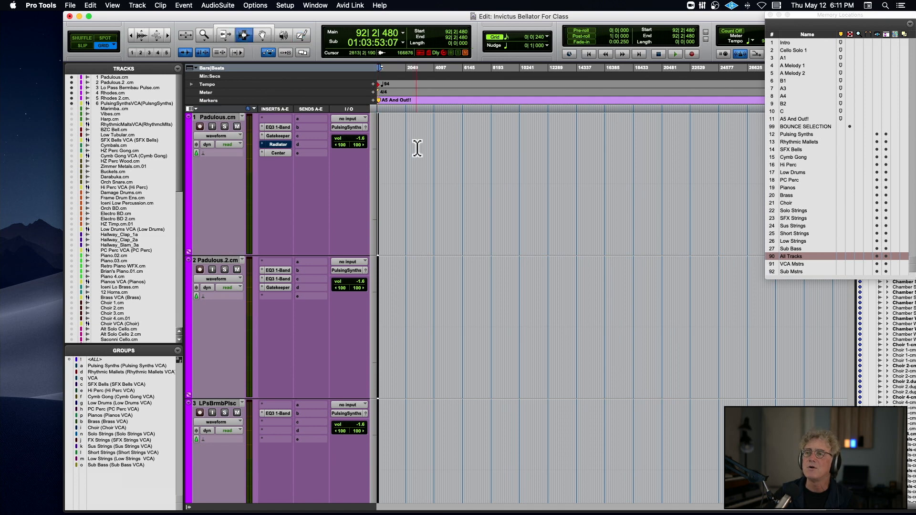
{"action": "left_click_drag", "start_coordinate": [378, 141], "coordinate": [370, 143]}
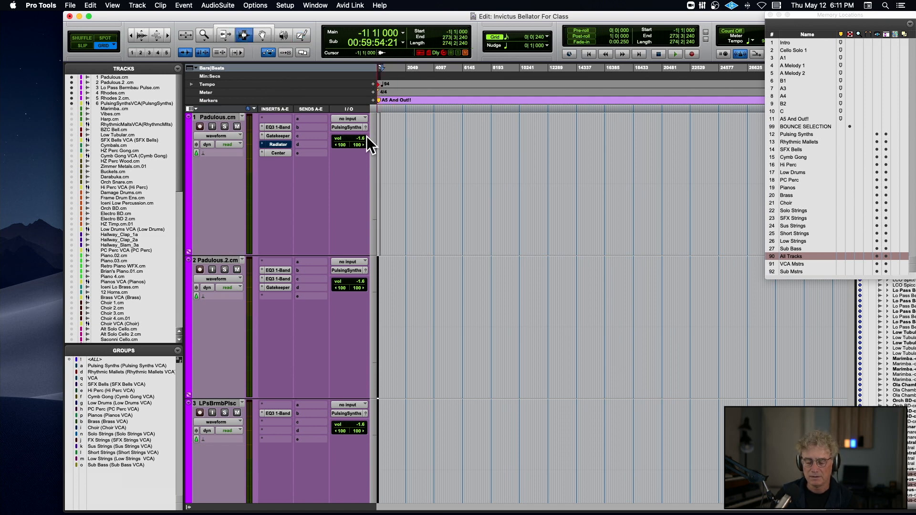
{"action": "key", "text": "alt+f"}
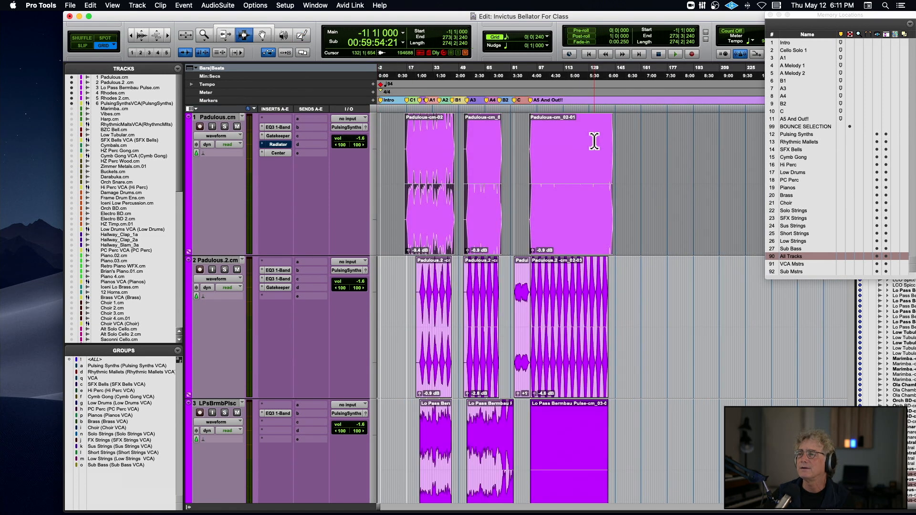
{"action": "key", "text": "super+bracketright"}
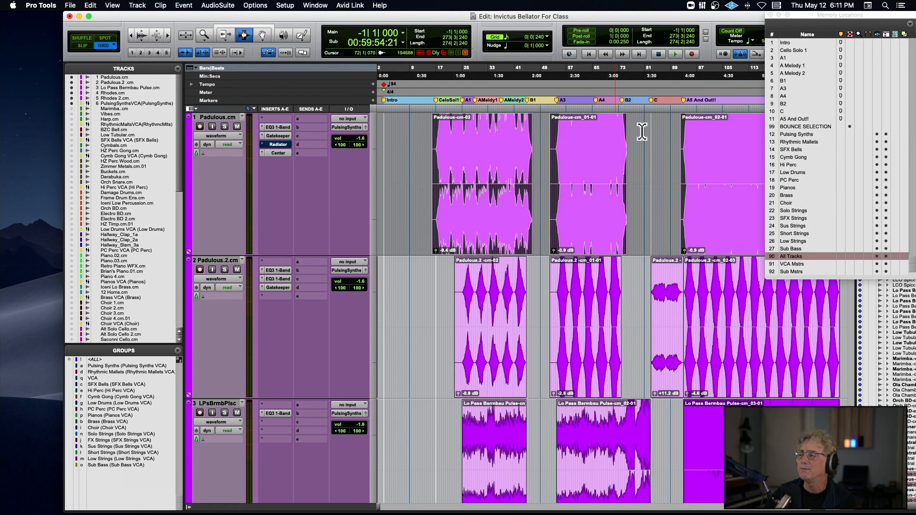
{"action": "left_click_drag", "start_coordinate": [801, 18], "coordinate": [882, 101]}
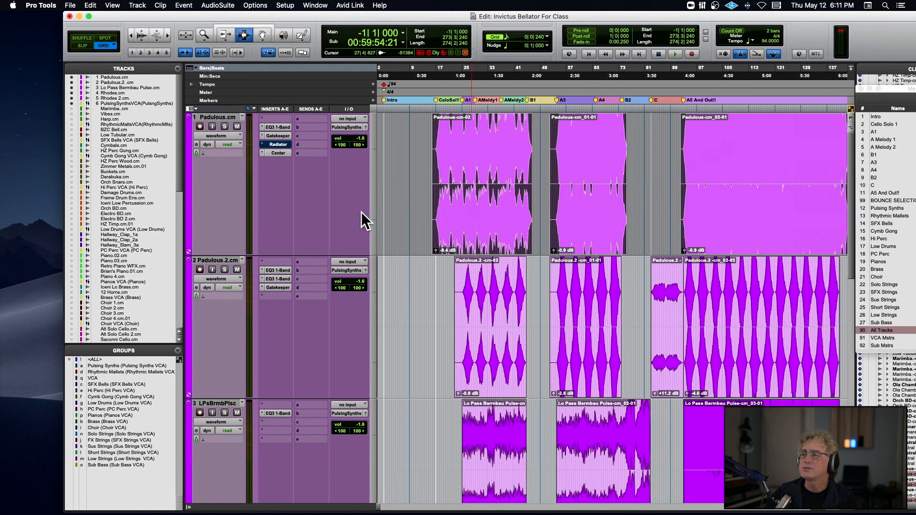
Step: Place the edit cursor near bar 2 and start a new memory location named Pulsing Keys with its time property set to None
{"action": "left_click", "coordinate": [388, 199]}
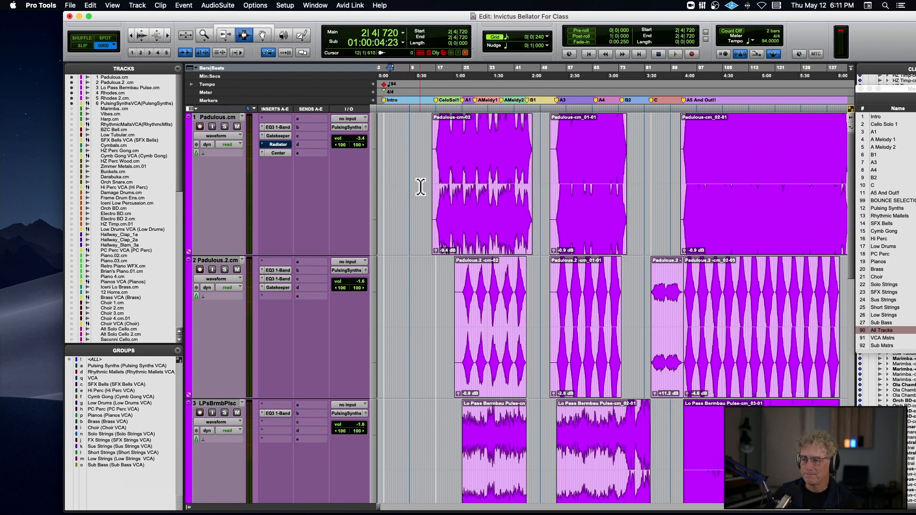
{"action": "key", "text": "KP_Enter"}
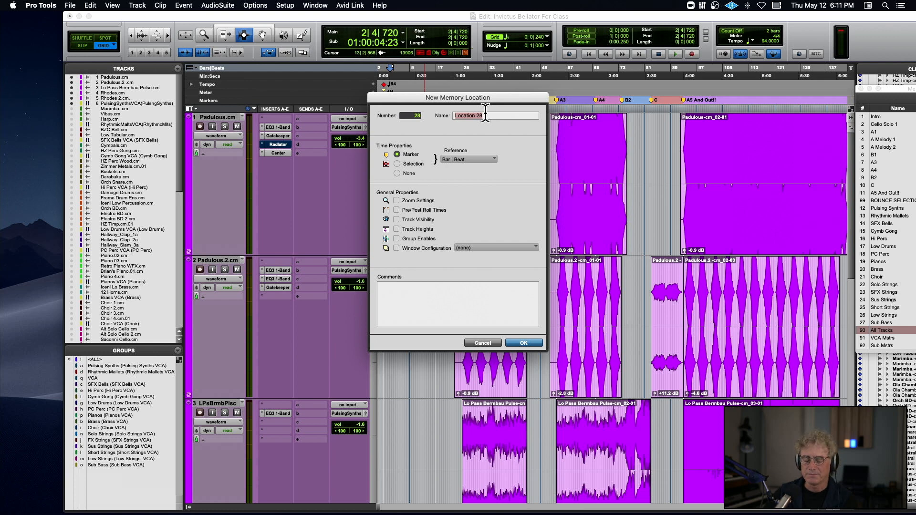
{"action": "type", "text": "Pulsing Keyd"}
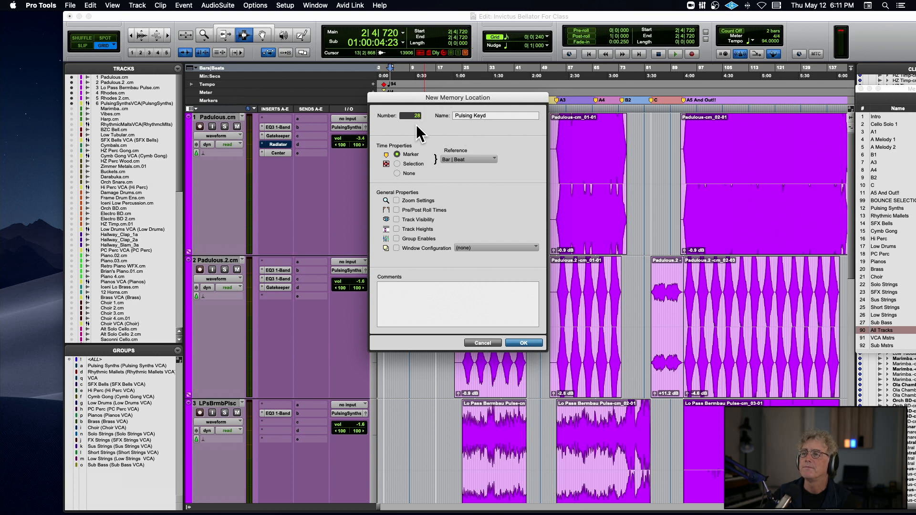
{"action": "left_click", "coordinate": [464, 160]}
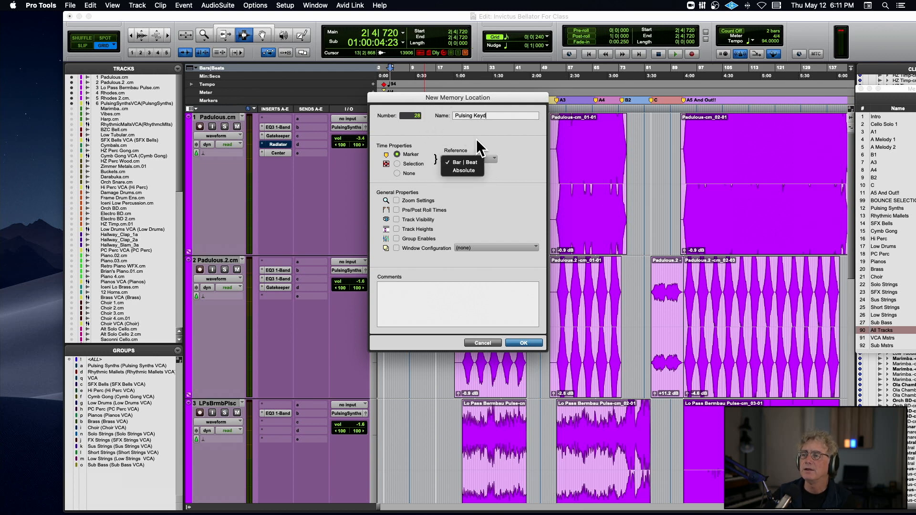
{"action": "left_click", "coordinate": [408, 163]}
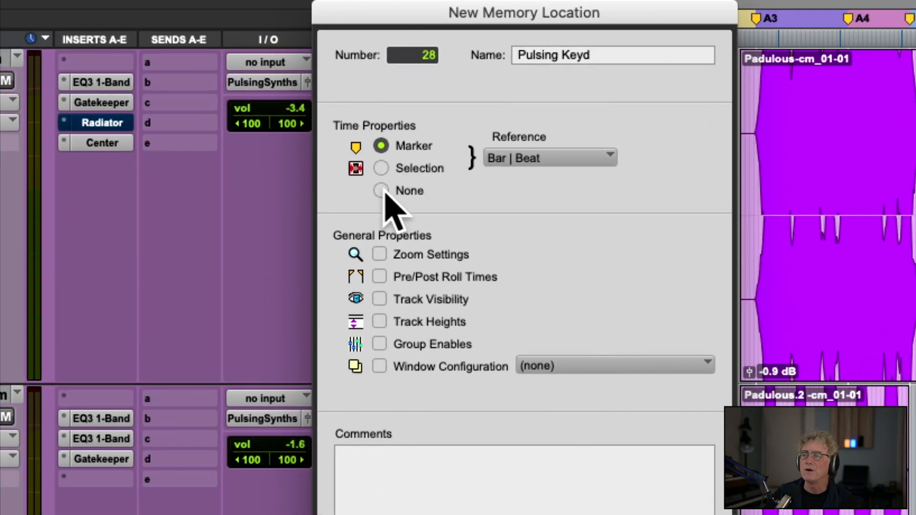
{"action": "left_click", "coordinate": [394, 178]}
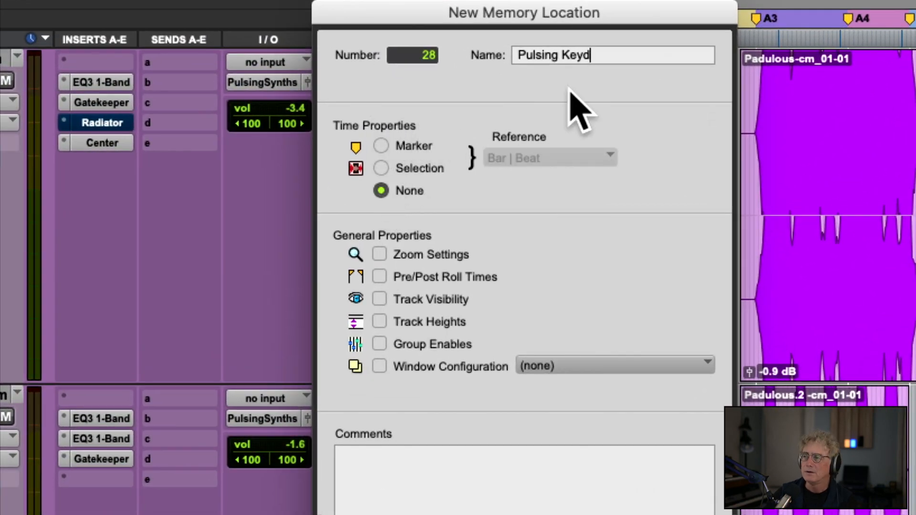
{"action": "key", "text": "BackSpace"}
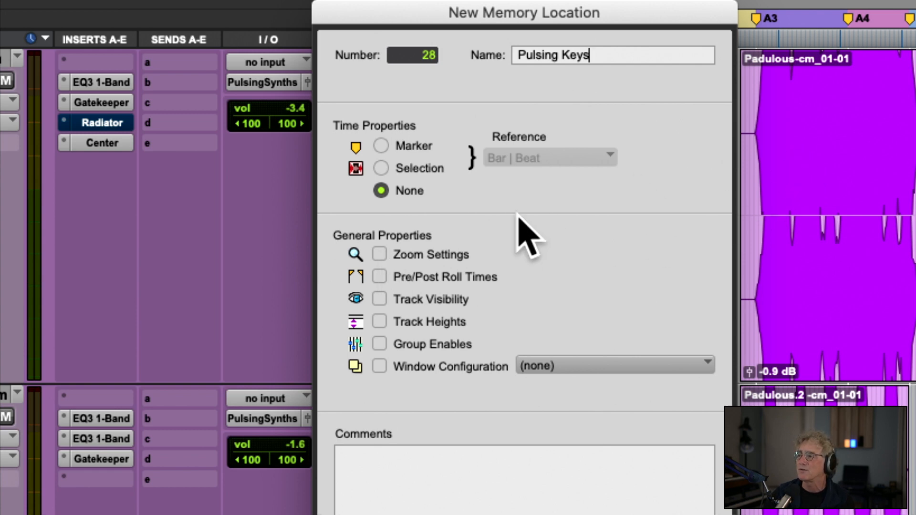
Step: Store Zoom Settings, Track Visibility and Track Heights in the Pulsing Keys memory location, leaving Window Configuration out, and save it
{"action": "left_click", "coordinate": [380, 253]}
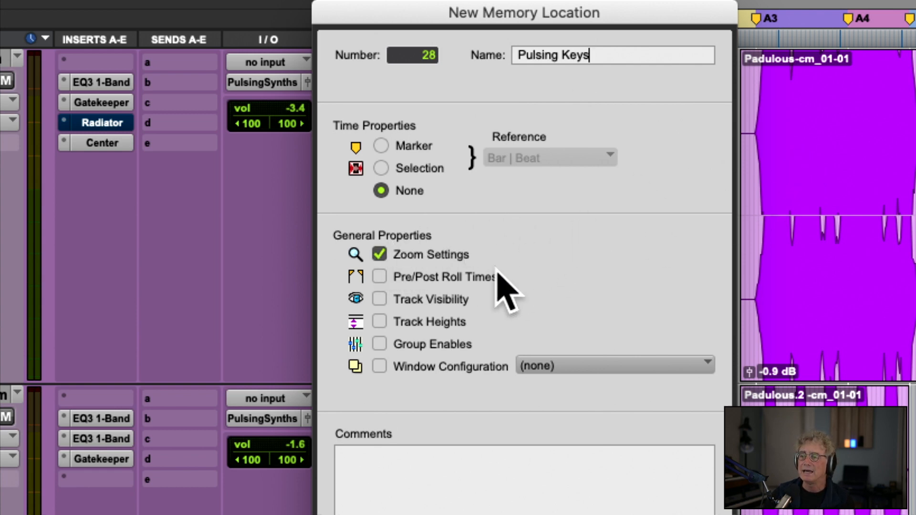
{"action": "left_click", "coordinate": [380, 299]}
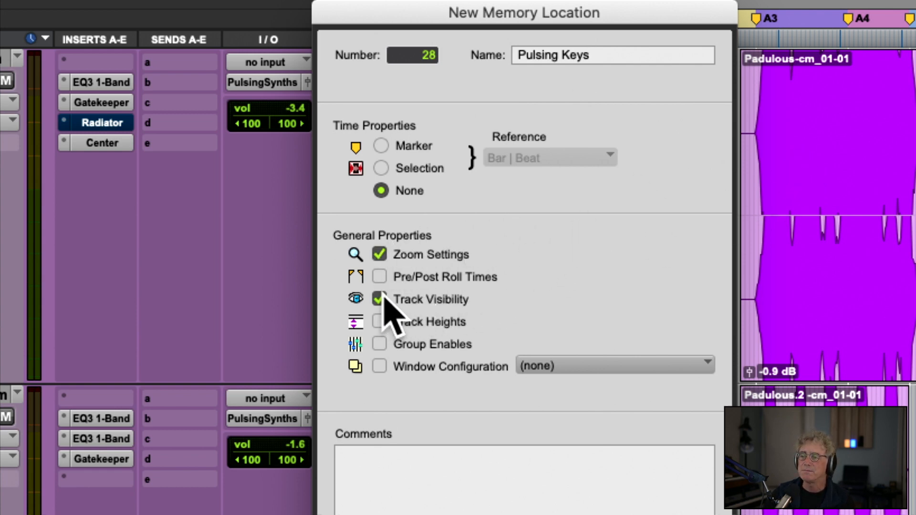
{"action": "left_click", "coordinate": [380, 322]}
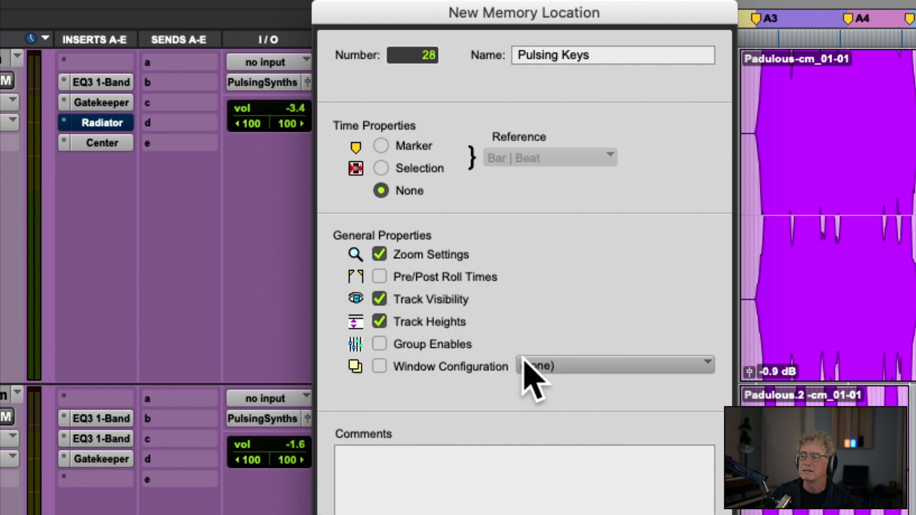
{"action": "left_click", "coordinate": [376, 367]}
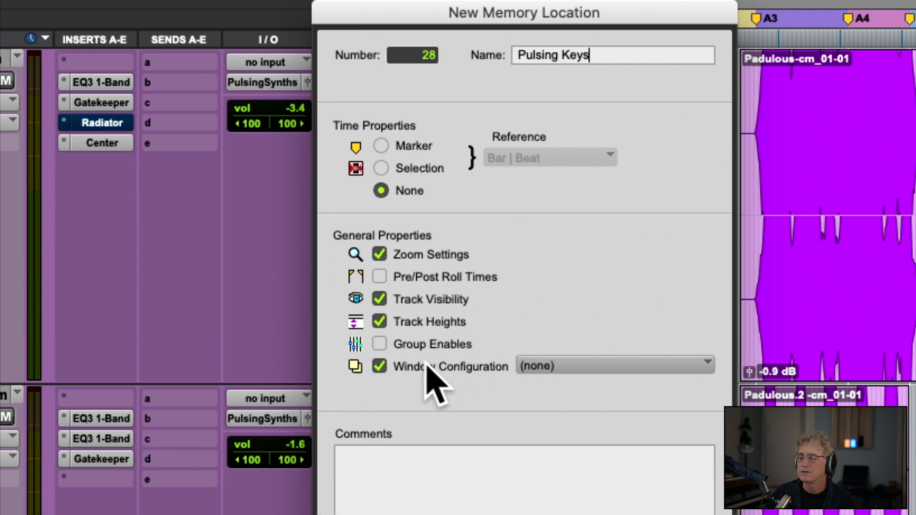
{"action": "left_click", "coordinate": [379, 366]}
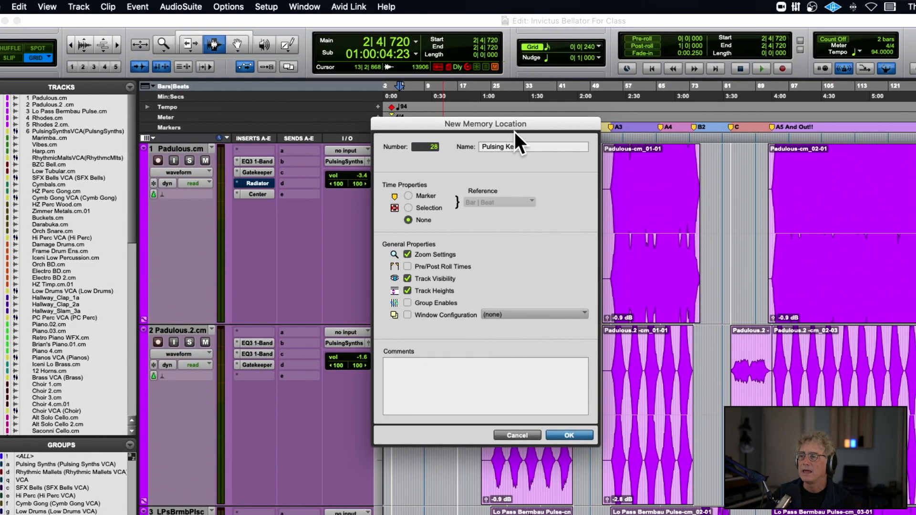
{"action": "left_click", "coordinate": [577, 433]}
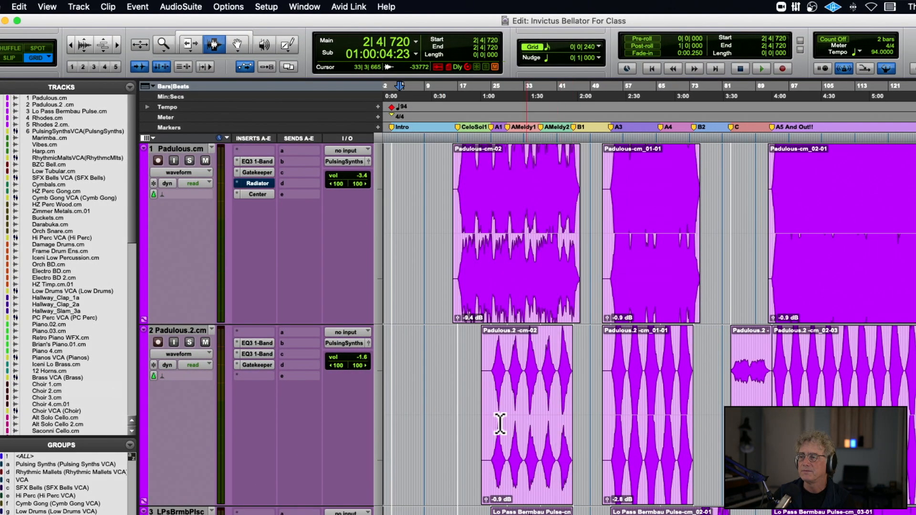
Step: Show all tracks of the session and reduce them to the smallest track height
{"action": "left_click", "coordinate": [128, 87]}
{"action": "left_click", "coordinate": [142, 90]}
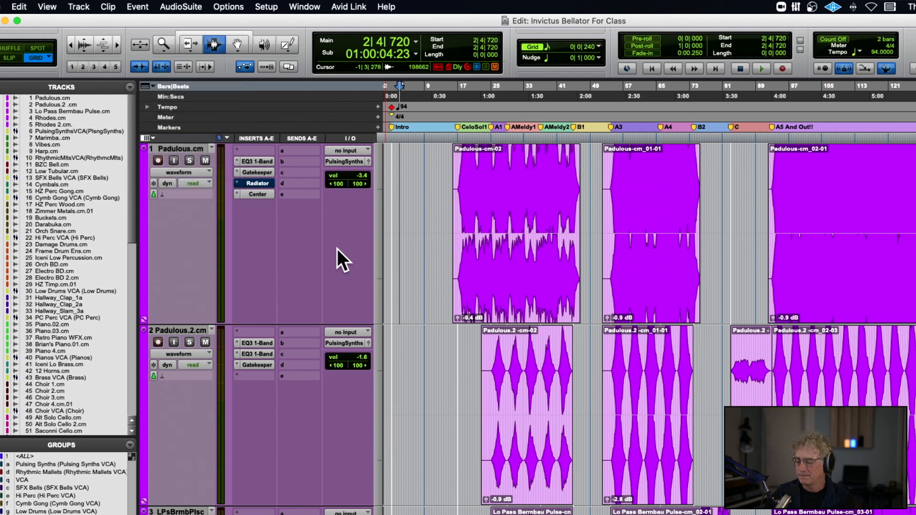
{"action": "key", "text": "ctrl+alt+Down"}
{"action": "key", "text": "ctrl+alt+Down"}
{"action": "key", "text": "ctrl+alt+Down"}
{"action": "key", "text": "ctrl+alt+Down"}
{"action": "key", "text": "ctrl+alt+Down"}
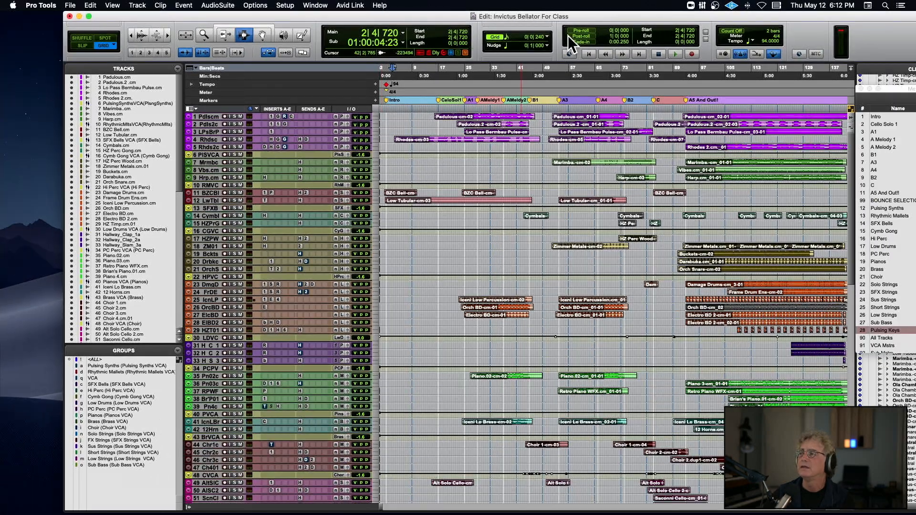
Step: Bring the Memory Locations window into view and recall Pulsing Keys, closing its edit dialog without changes
{"action": "left_click_drag", "start_coordinate": [579, 20], "coordinate": [563, 22]}
{"action": "key", "text": "super+KP_5"}
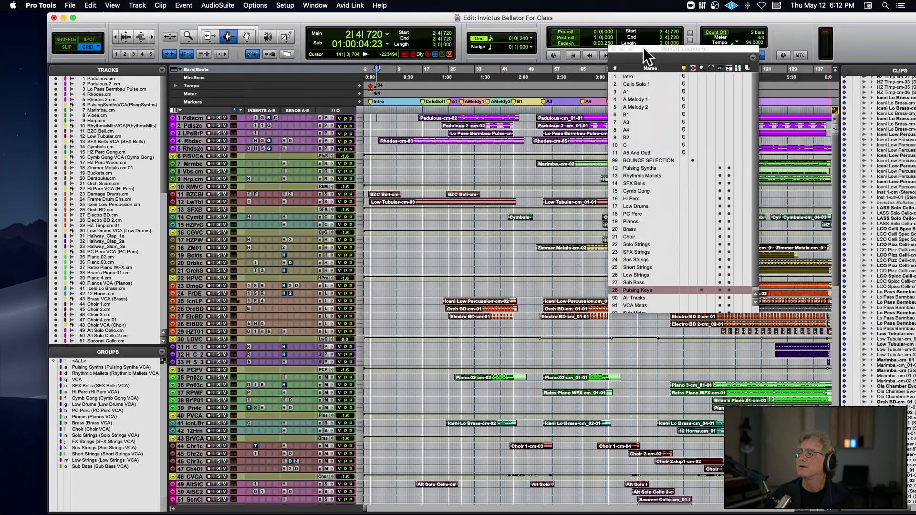
{"action": "scroll", "coordinate": [645, 250], "scroll_direction": "down", "scroll_amount": 1}
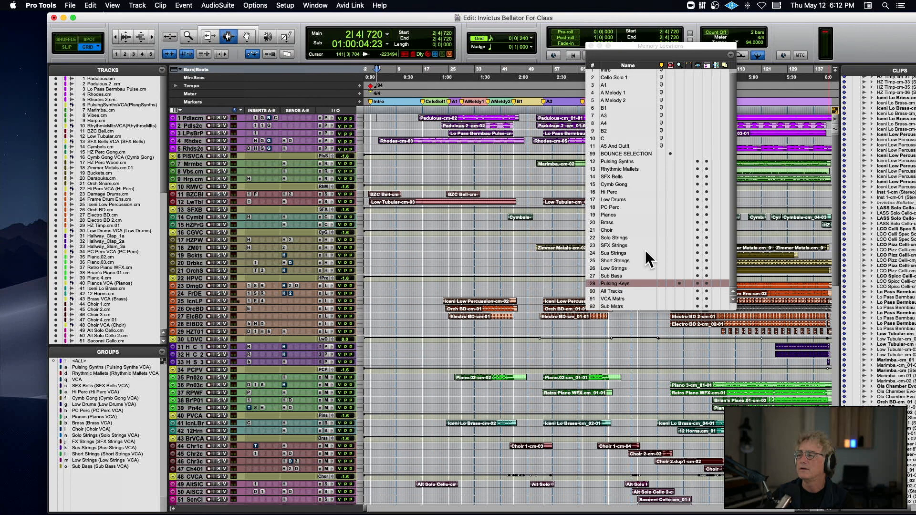
{"action": "double_click", "coordinate": [616, 282]}
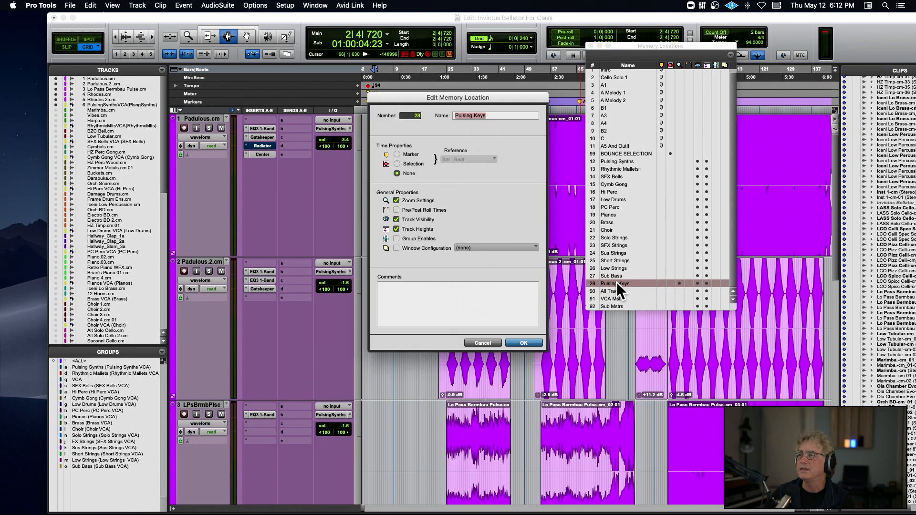
{"action": "left_click", "coordinate": [483, 343]}
{"action": "scroll", "coordinate": [523, 319], "scroll_direction": "right", "scroll_amount": 3}
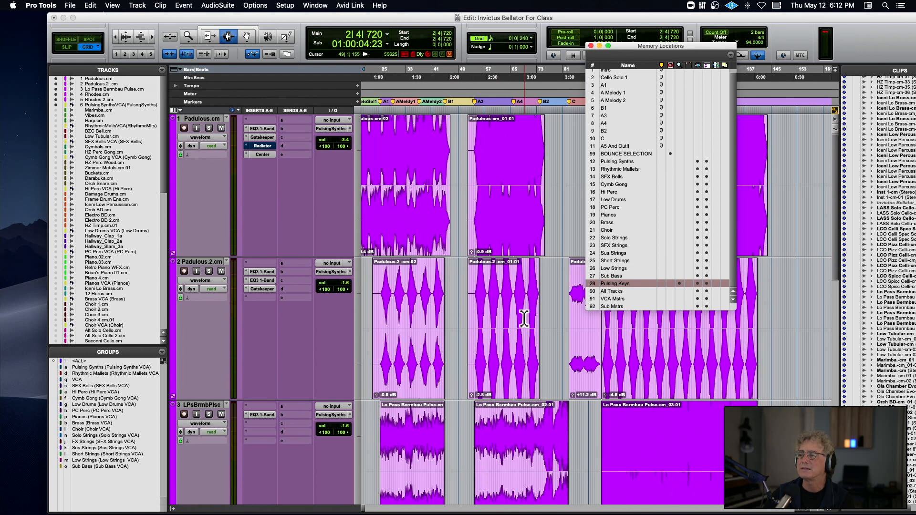
Step: Edit the Pulsing Keys memory location to exclude Zoom Settings from its stored properties
{"action": "double_click", "coordinate": [677, 282]}
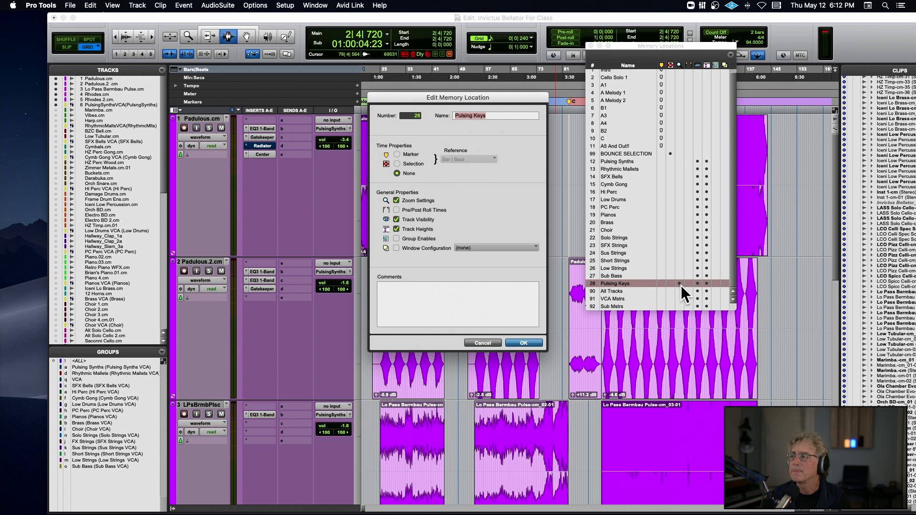
{"action": "left_click", "coordinate": [395, 201]}
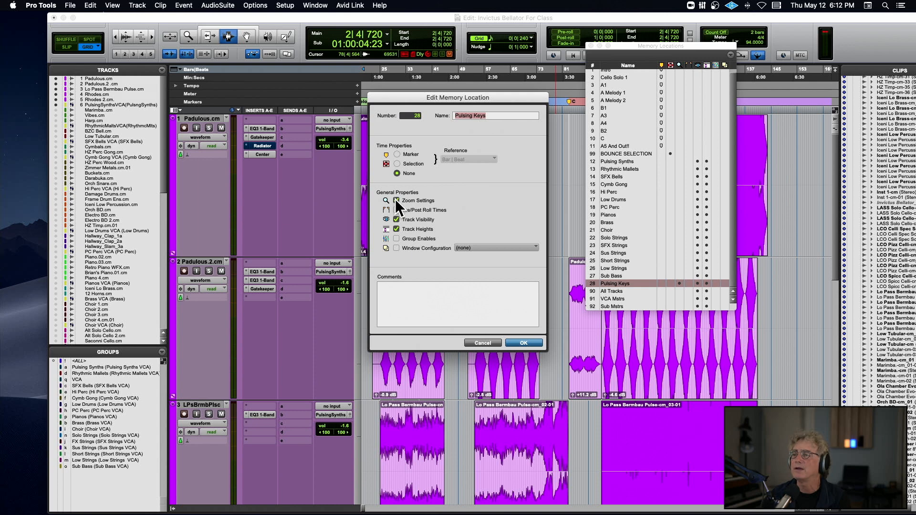
{"action": "left_click", "coordinate": [521, 342]}
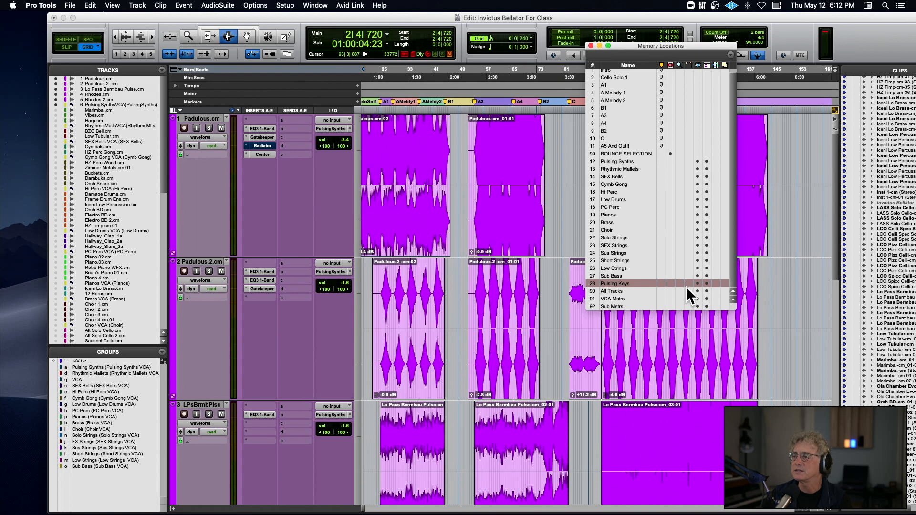
Step: Look through the recalled Pulsing Synths tracks and reduce them all to a compact single-row height
{"action": "scroll", "coordinate": [424, 270], "scroll_direction": "left", "scroll_amount": 2}
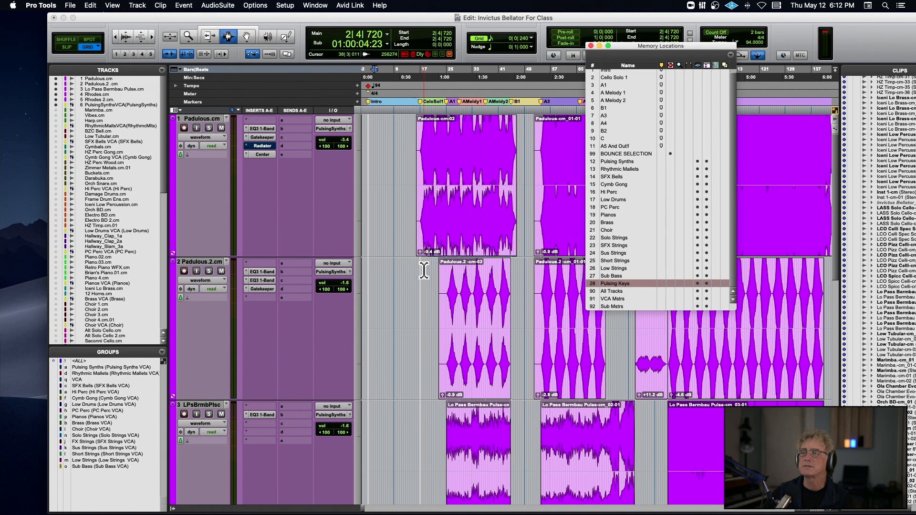
{"action": "scroll", "coordinate": [428, 268], "scroll_direction": "left", "scroll_amount": 4}
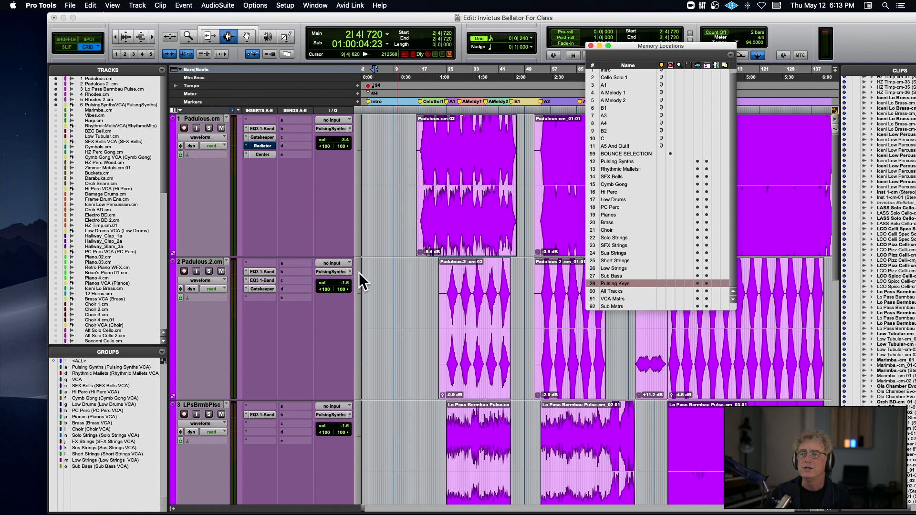
{"action": "scroll", "coordinate": [370, 259], "scroll_direction": "down", "scroll_amount": 10}
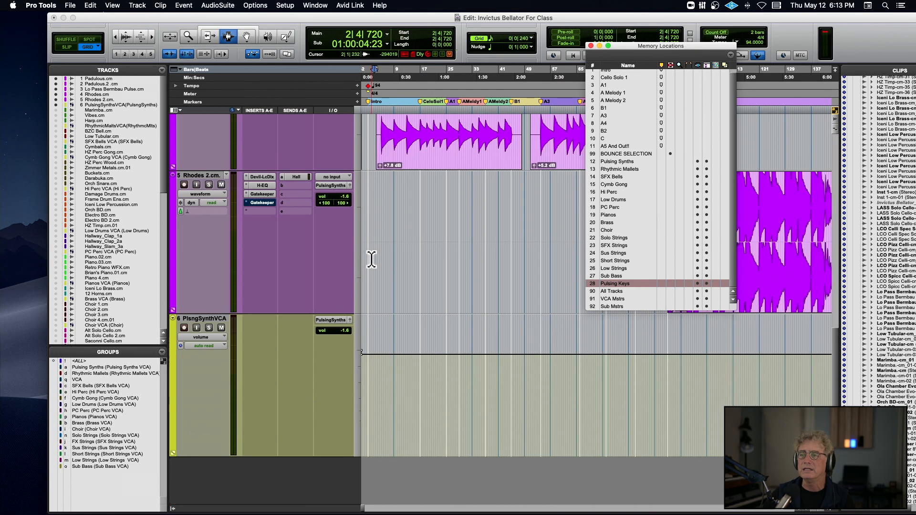
{"action": "scroll", "coordinate": [371, 260], "scroll_direction": "up", "scroll_amount": 5}
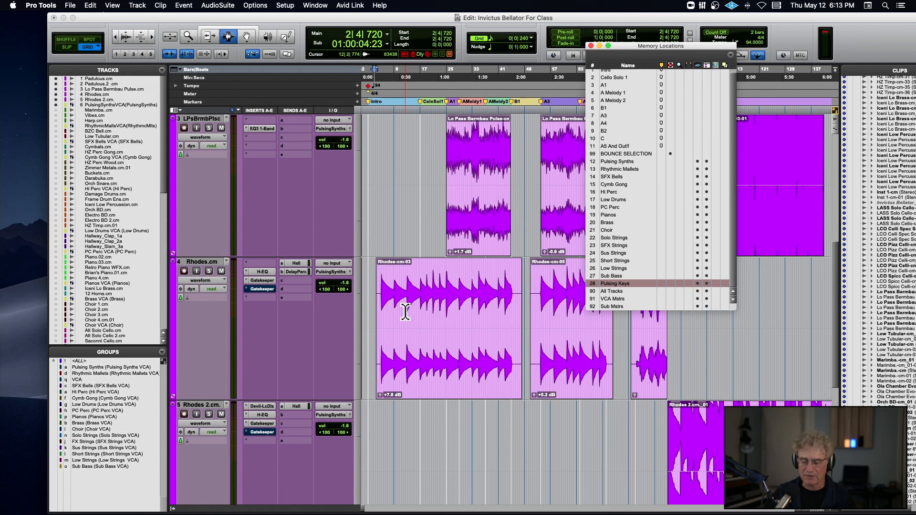
{"action": "key", "text": "ctrl+alt+Down"}
{"action": "key", "text": "ctrl+alt+Up"}
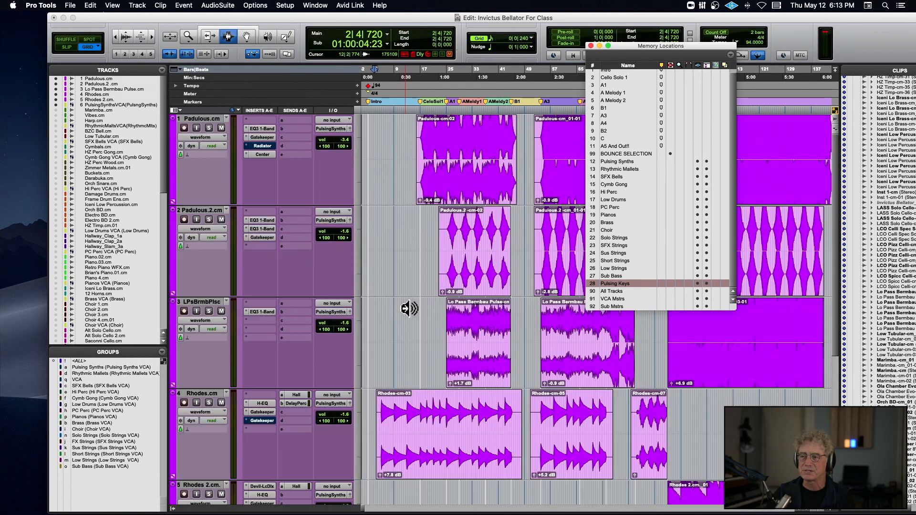
{"action": "key", "text": "ctrl+alt+Down"}
{"action": "key", "text": "ctrl+alt+Down"}
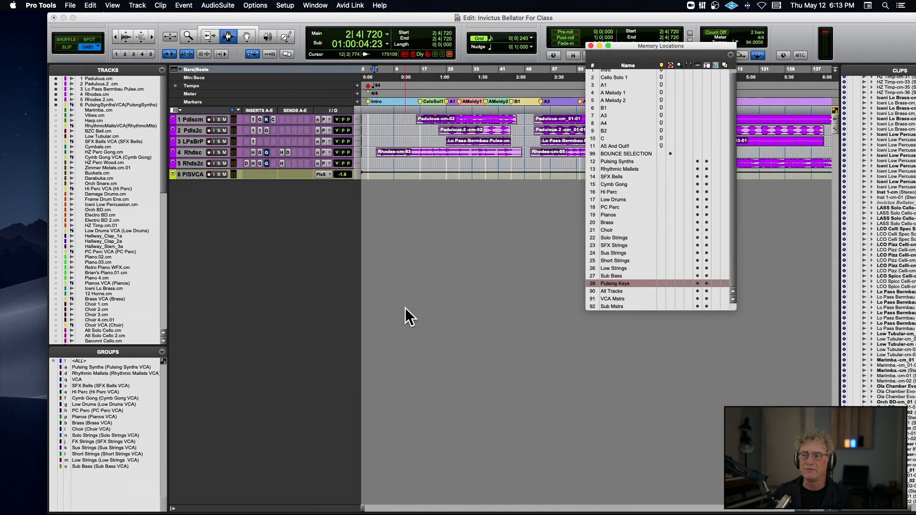
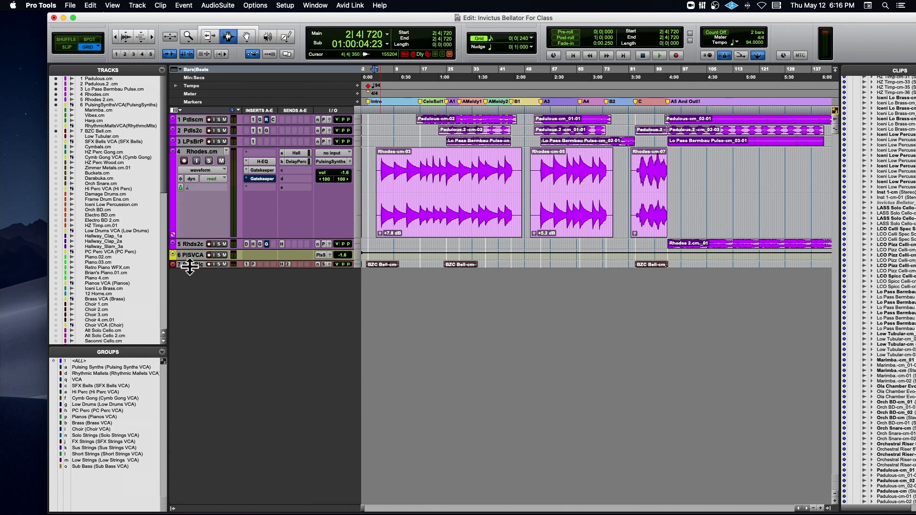
Step: Enlarge the BZC Bell track's height and hide the tracks from Padulous.cm through the Pulsing Synths VCA
{"action": "left_click_drag", "start_coordinate": [189, 268], "coordinate": [186, 451]}
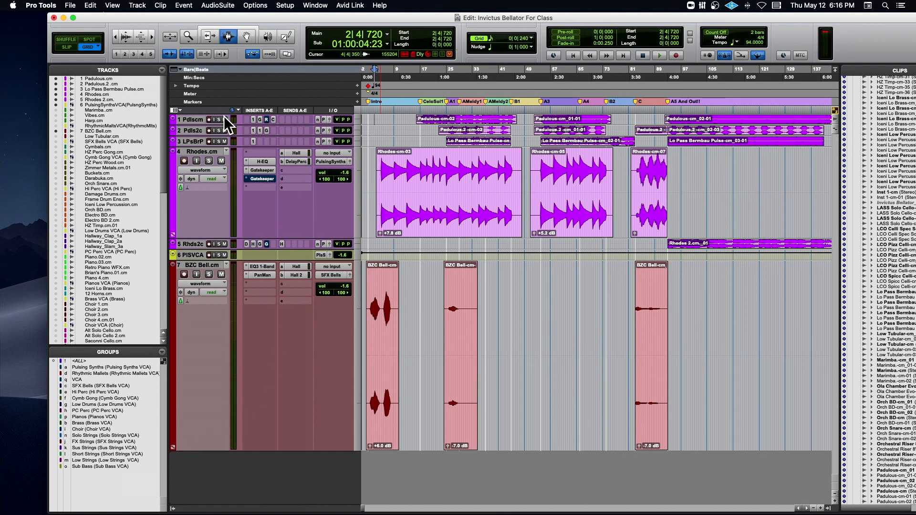
{"action": "left_click_drag", "start_coordinate": [194, 248], "coordinate": [194, 237]}
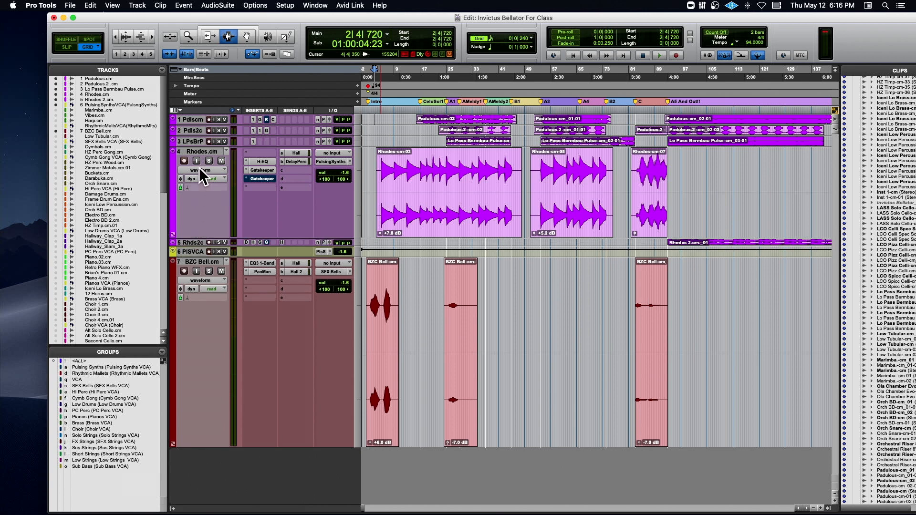
{"action": "left_click", "coordinate": [190, 250]}
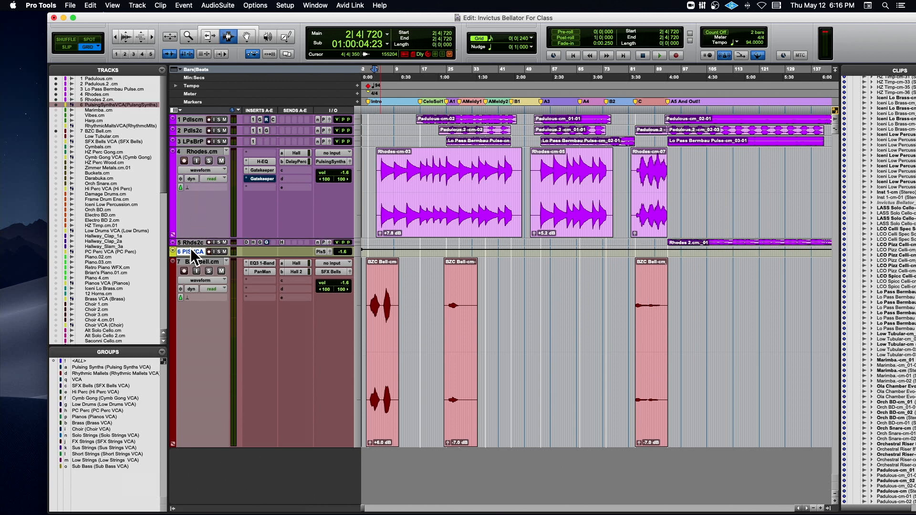
{"action": "left_click", "coordinate": [193, 117], "text": "shift"}
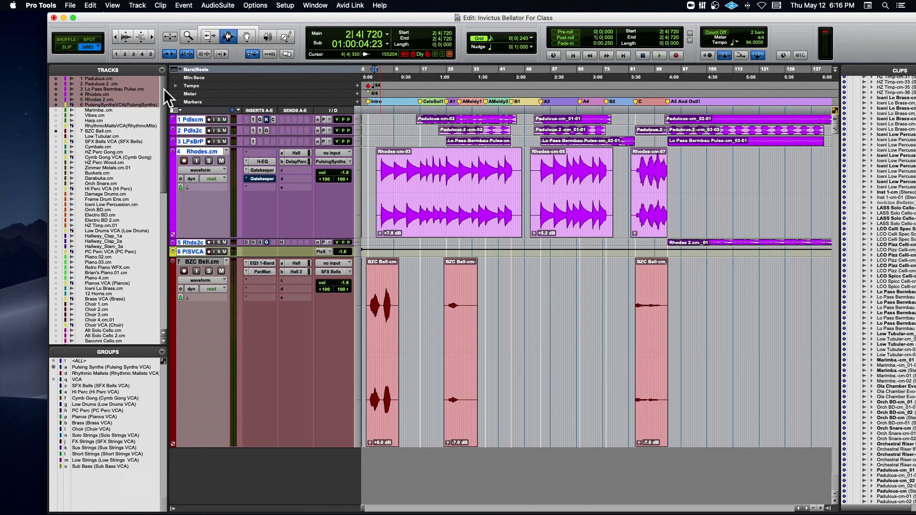
{"action": "left_click", "coordinate": [56, 79]}
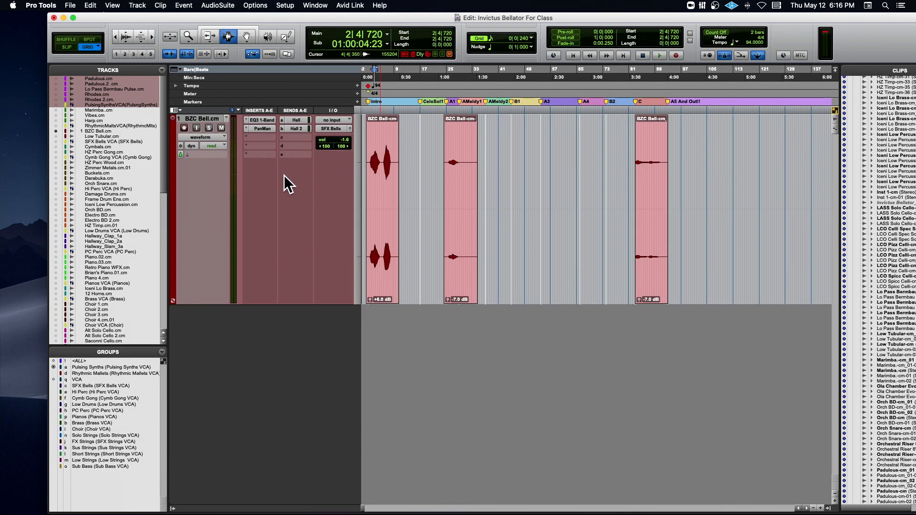
Step: Solo the BZC Bell track and play it from the start of the second swell in its first clip
{"action": "left_click", "coordinate": [384, 167]}
{"action": "key", "text": "super+bracketright"}
{"action": "key", "text": "super+bracketright"}
{"action": "key", "text": "super+bracketright"}
{"action": "key", "text": "super+bracketright"}
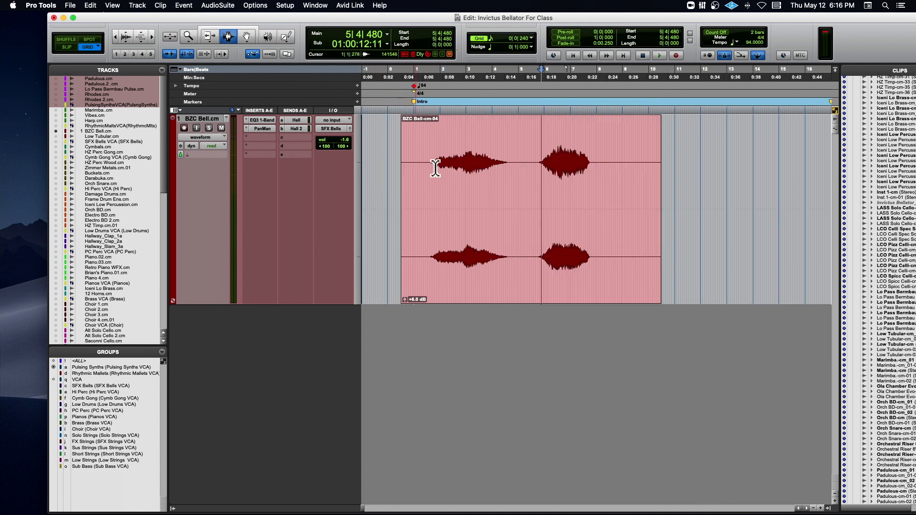
{"action": "left_click", "coordinate": [208, 128]}
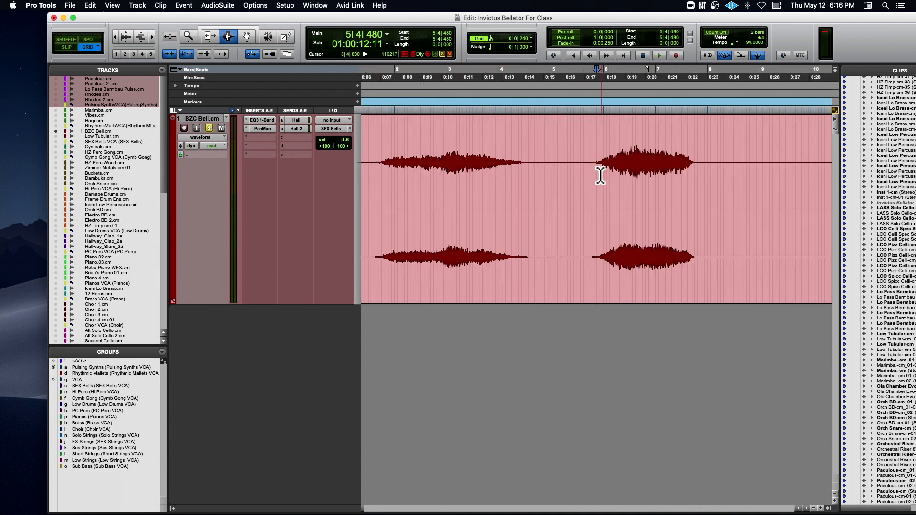
{"action": "left_click", "coordinate": [594, 176]}
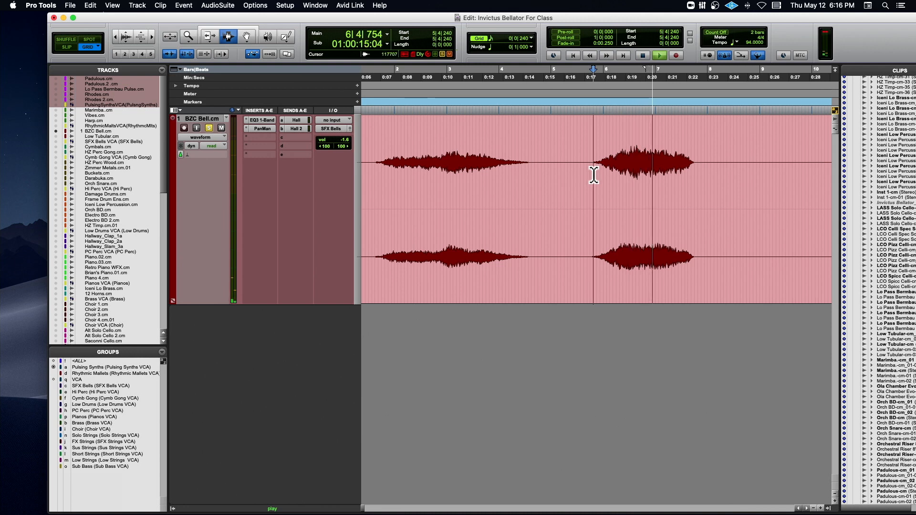
Step: Separate the second bell swell from 5|4|240 to 7|4|000 into its own clip and delete the leftover clip after it
{"action": "left_click_drag", "start_coordinate": [593, 176], "coordinate": [693, 182]}
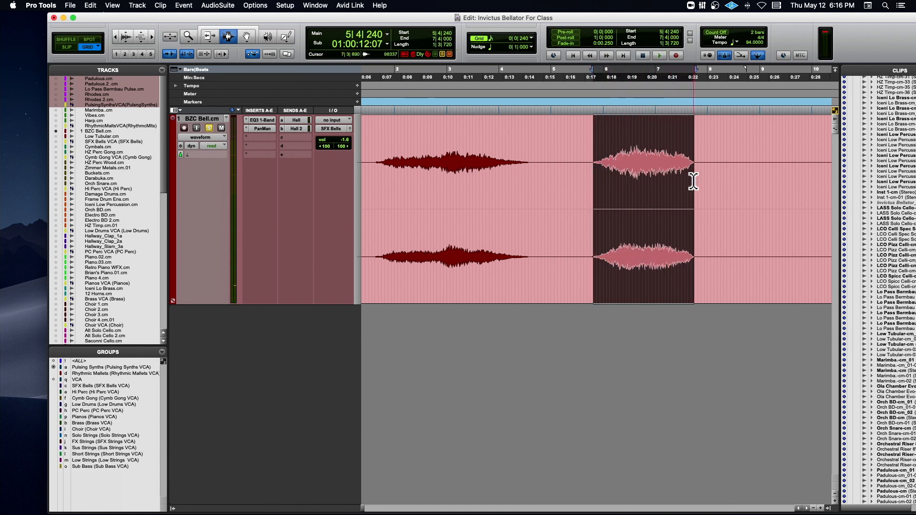
{"action": "key", "text": "super+e"}
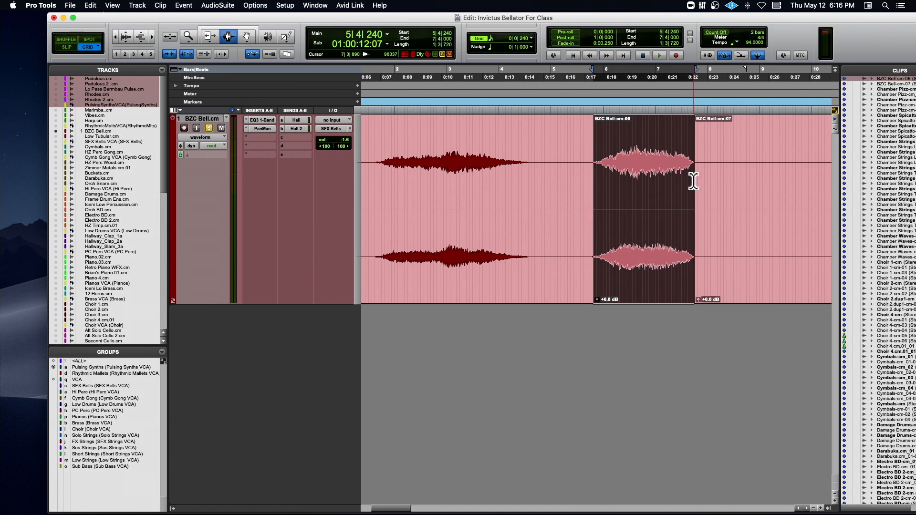
{"action": "scroll", "coordinate": [693, 181], "scroll_direction": "up", "scroll_amount": 4}
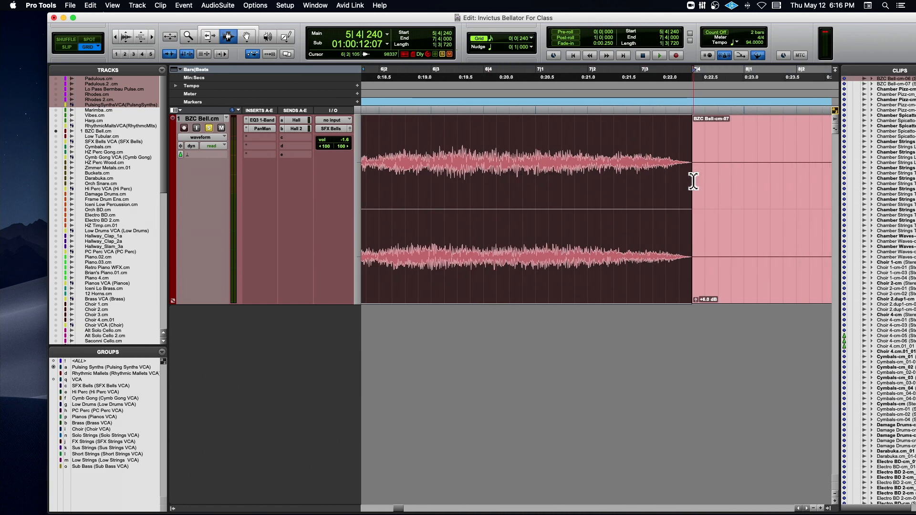
{"action": "scroll", "coordinate": [693, 181], "scroll_direction": "down", "scroll_amount": 4}
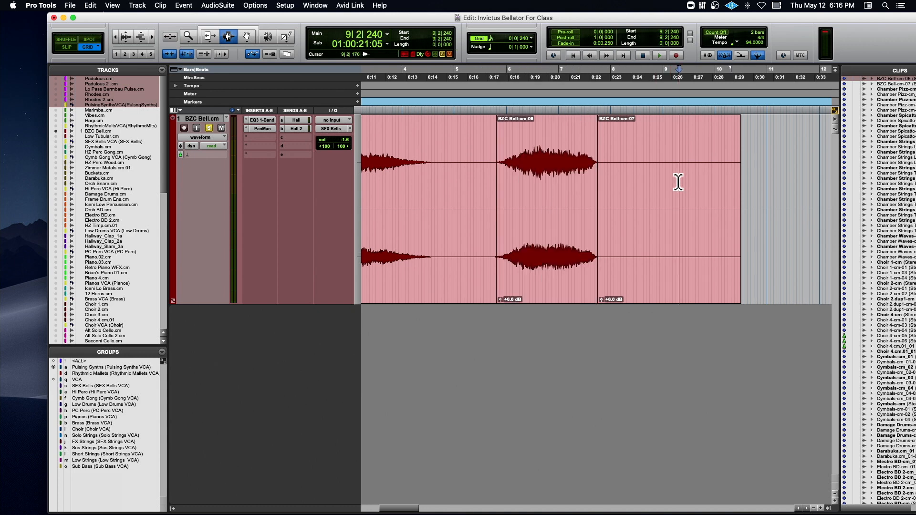
{"action": "double_click", "coordinate": [678, 182]}
{"action": "key", "text": "Delete"}
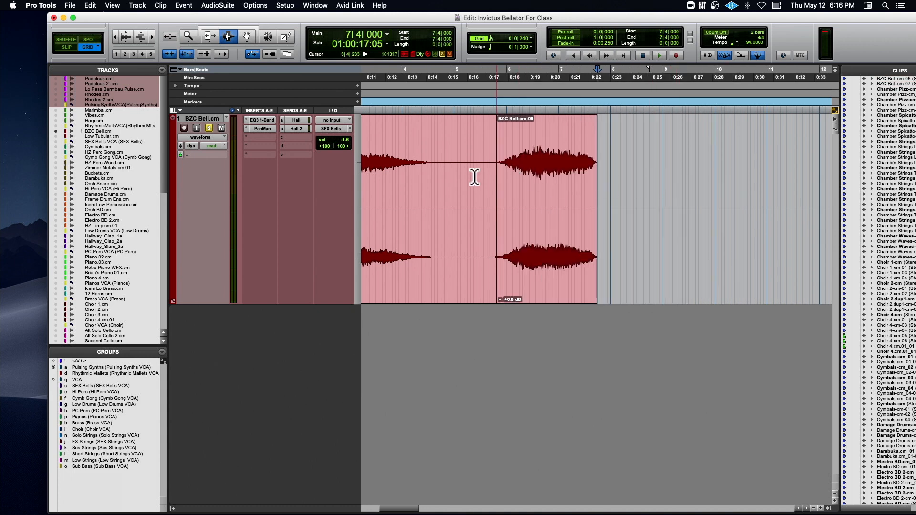
Step: Enable Polyphonic Elastic Audio on the BZC Bell track and switch the Trim tool to TCE
{"action": "left_click", "coordinate": [208, 33]}
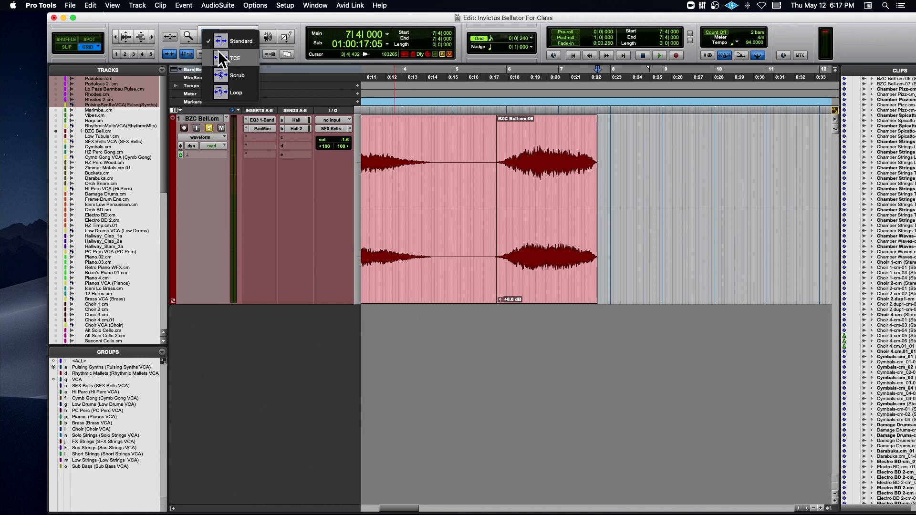
{"action": "left_click", "coordinate": [179, 58]}
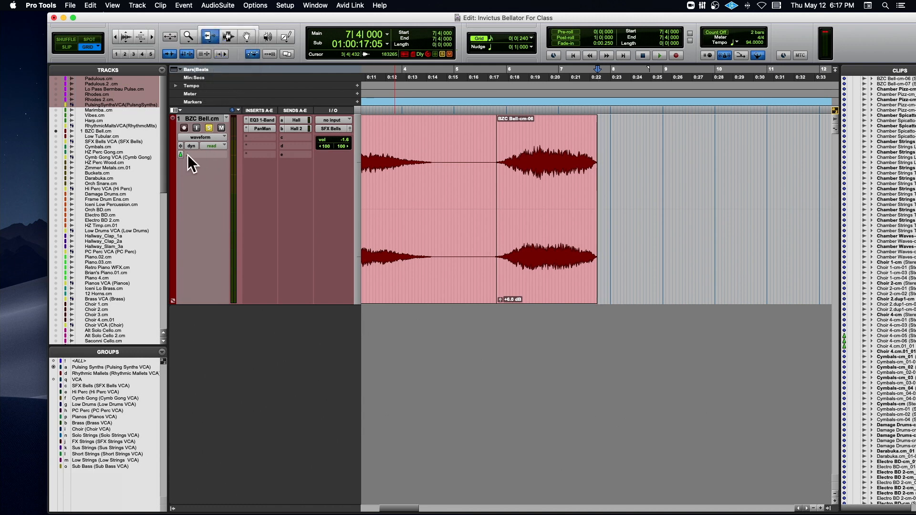
{"action": "left_click", "coordinate": [187, 154]}
{"action": "left_click", "coordinate": [181, 154]}
{"action": "left_click", "coordinate": [180, 154]}
{"action": "left_click", "coordinate": [202, 131]}
{"action": "left_click", "coordinate": [193, 147]}
{"action": "left_click", "coordinate": [316, 153]}
{"action": "left_click", "coordinate": [210, 36]}
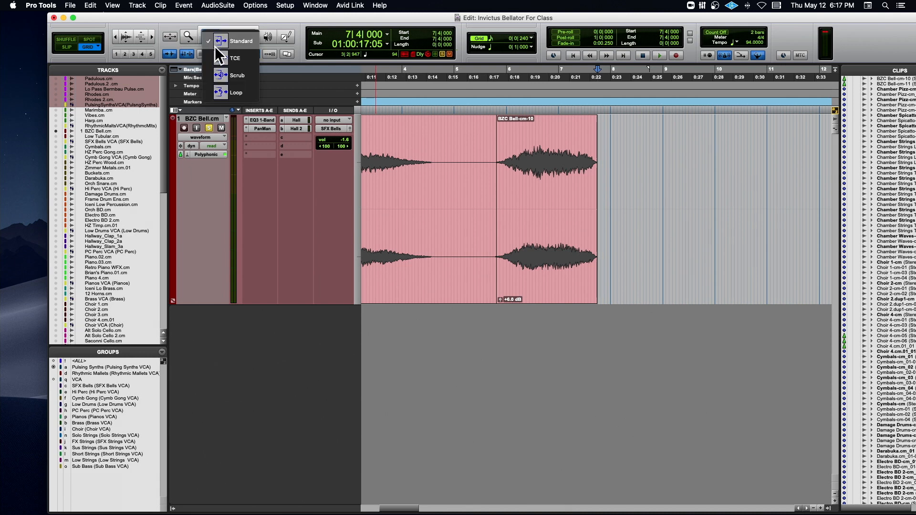
{"action": "left_click", "coordinate": [220, 57]}
Step: Try stretching the second bell swell to end at 8|2|240 with playback, undo it and turn off Elastic Audio on the track
{"action": "left_click_drag", "start_coordinate": [597, 182], "coordinate": [624, 181]}
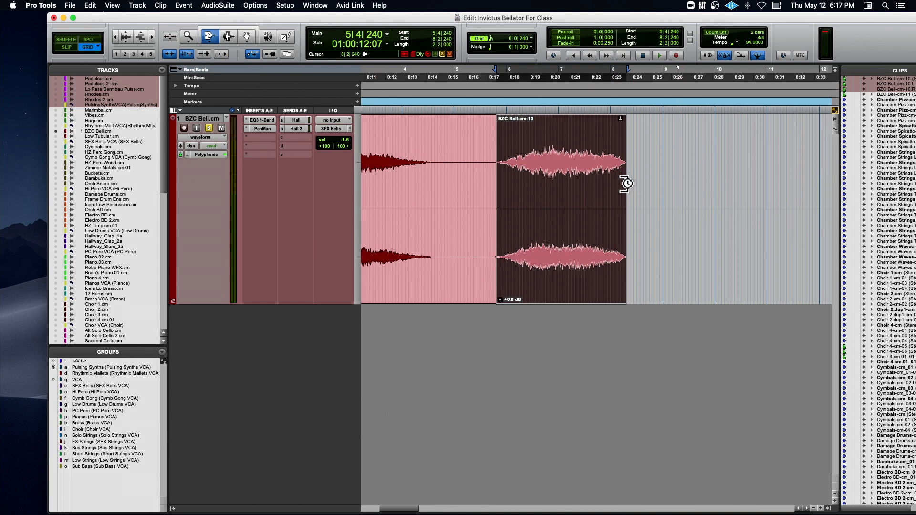
{"action": "left_click", "coordinate": [536, 83]}
{"action": "key", "text": "space"}
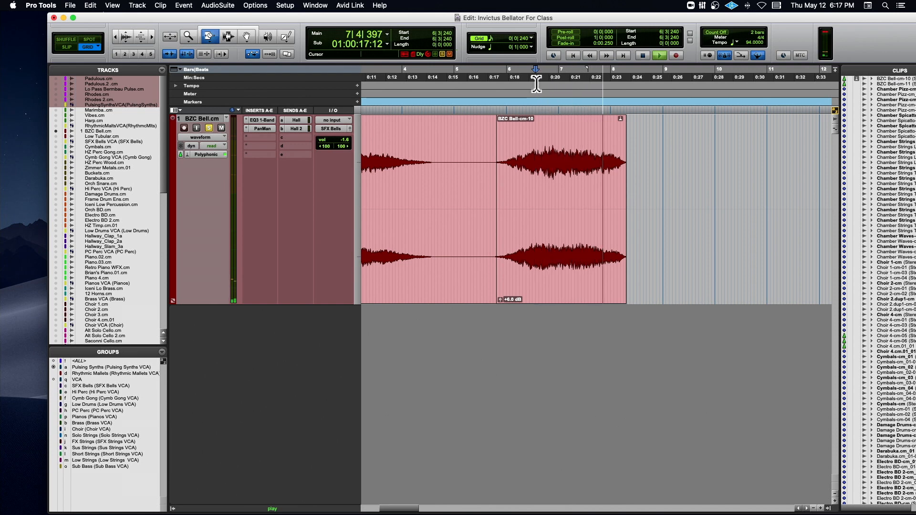
{"action": "key", "text": "super+z"}
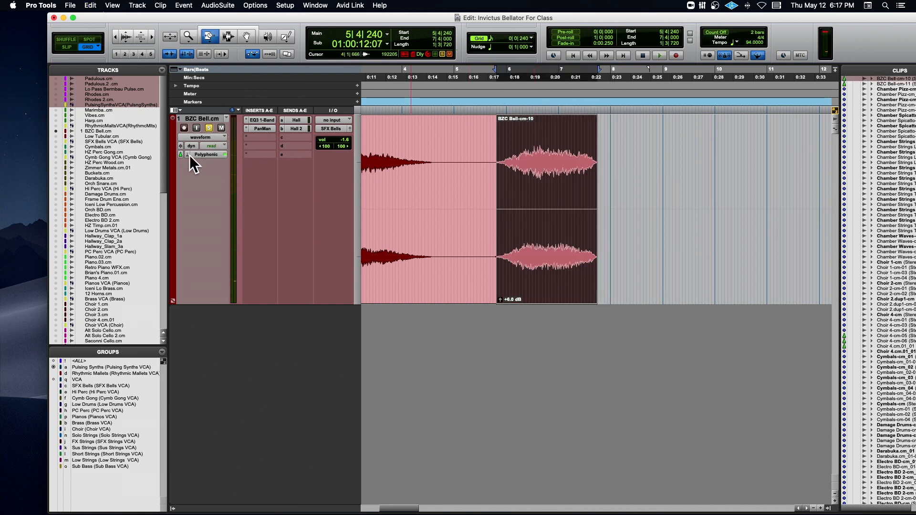
{"action": "left_click", "coordinate": [190, 156]}
{"action": "left_click", "coordinate": [204, 134]}
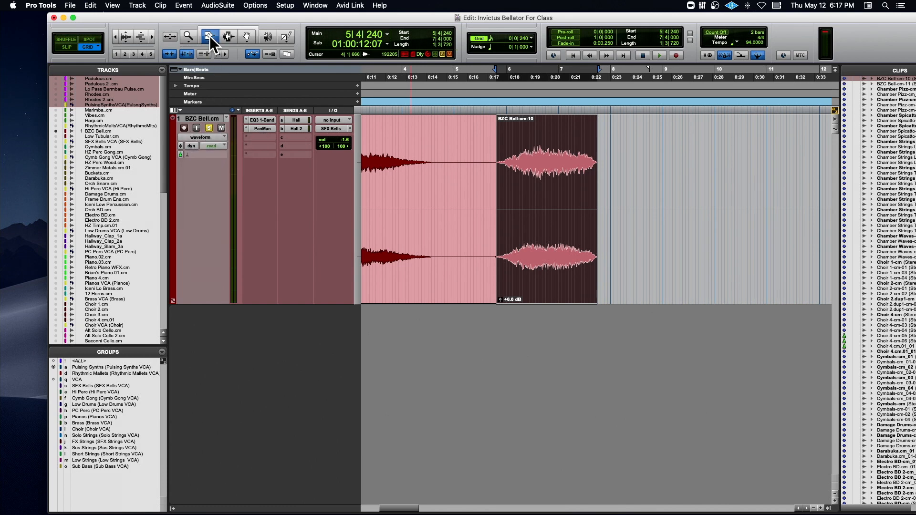
Step: Try stretching the second bell swell to 8|2|240 with the TCE Trim tool without Elastic Audio, audition it and undo the stretch
{"action": "left_click_drag", "start_coordinate": [596, 206], "coordinate": [624, 213]}
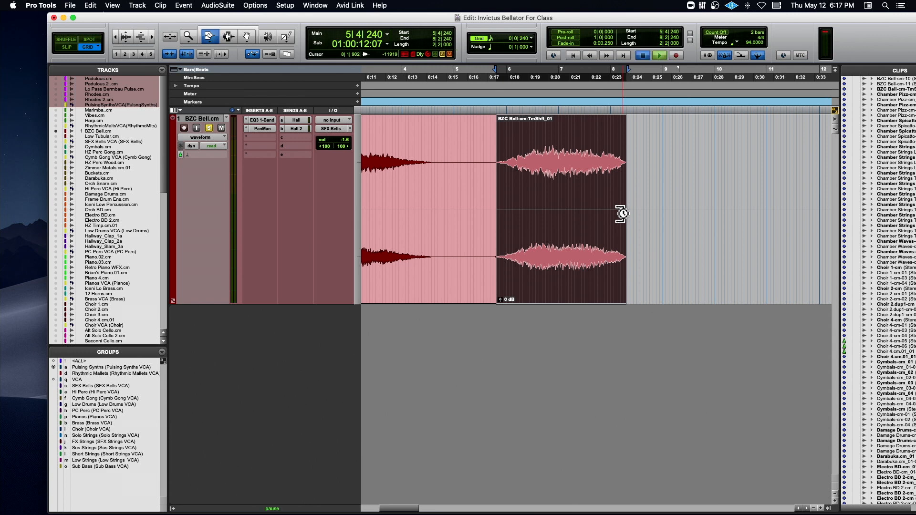
{"action": "key", "text": "space"}
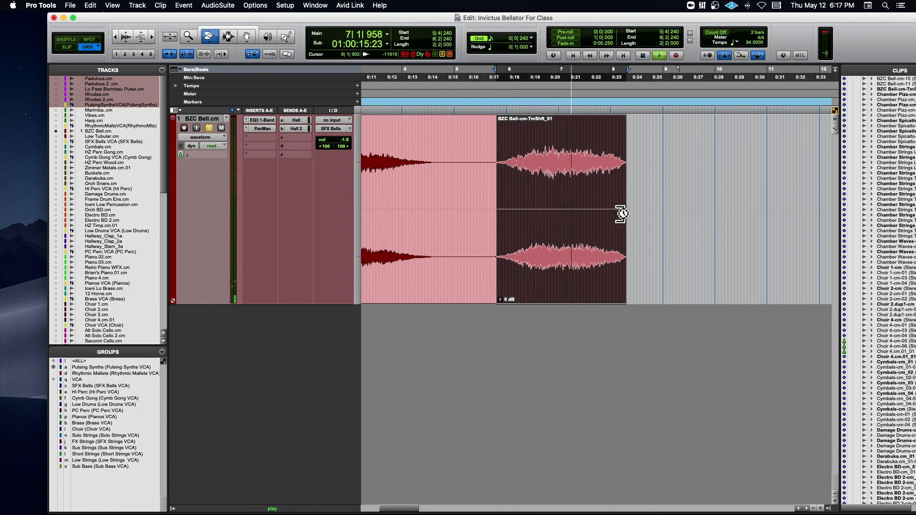
{"action": "key", "text": "space"}
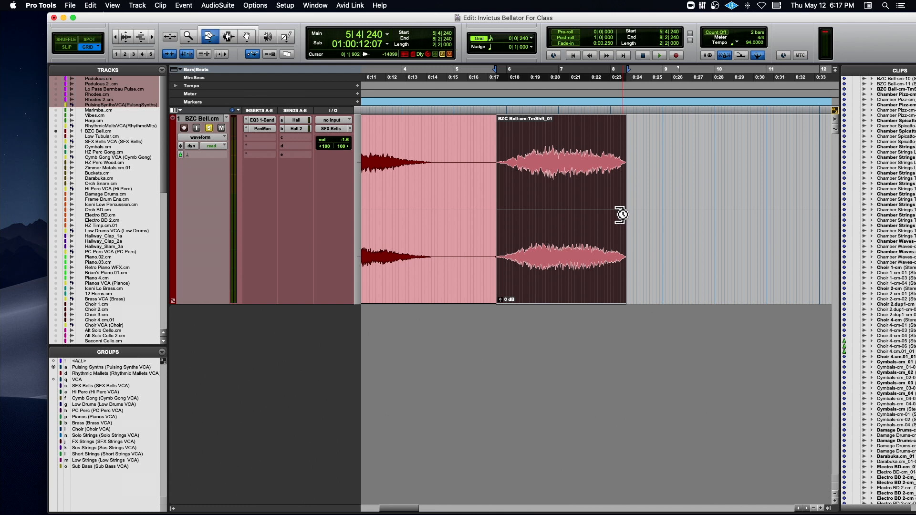
{"action": "key", "text": "super+z"}
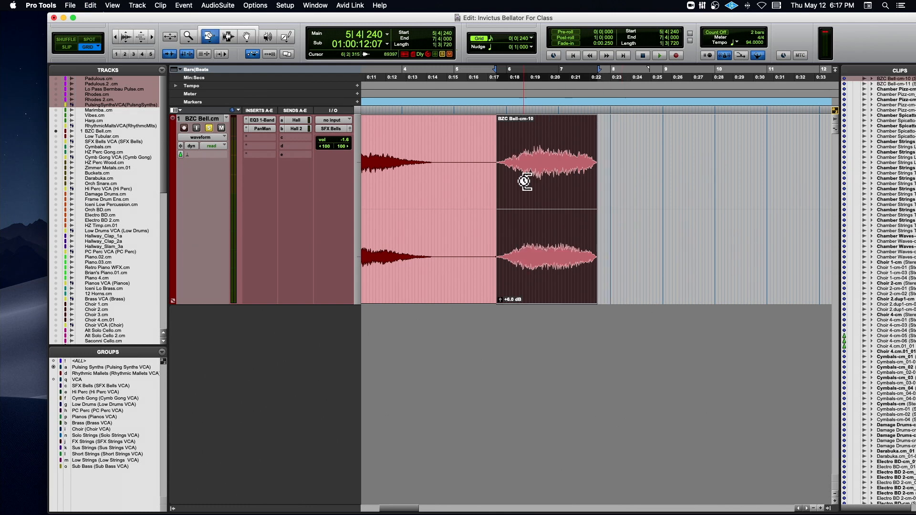
Step: Open Avid's Time Compression Expansion AudioSuite processor for the selected bell clip and set its ratio to about 1.642:1
{"action": "left_click", "coordinate": [255, 5]}
{"action": "mouse_move", "coordinate": [217, 5]}
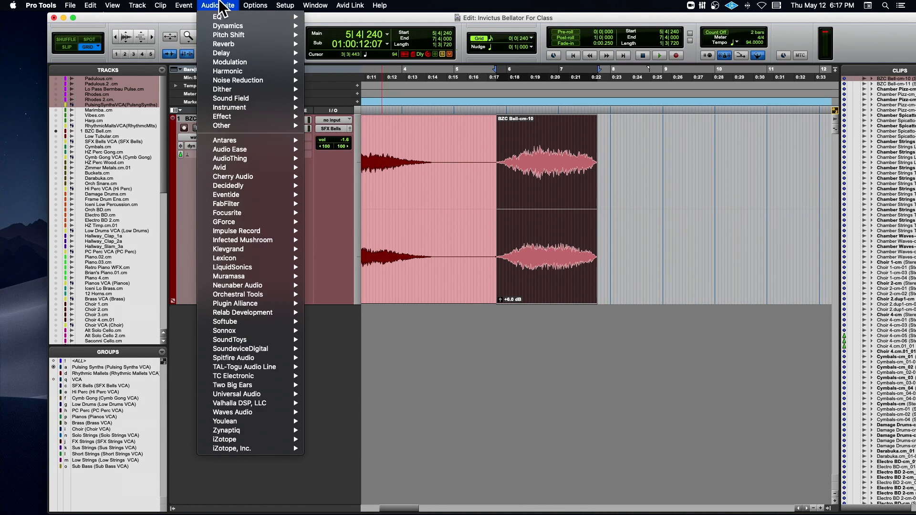
{"action": "mouse_move", "coordinate": [224, 167]}
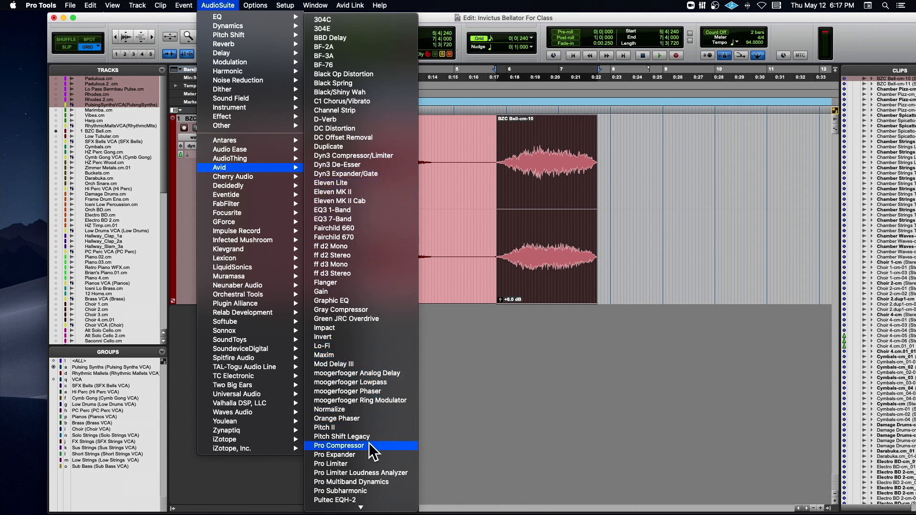
{"action": "scroll", "coordinate": [370, 443], "scroll_direction": "down", "scroll_amount": 10}
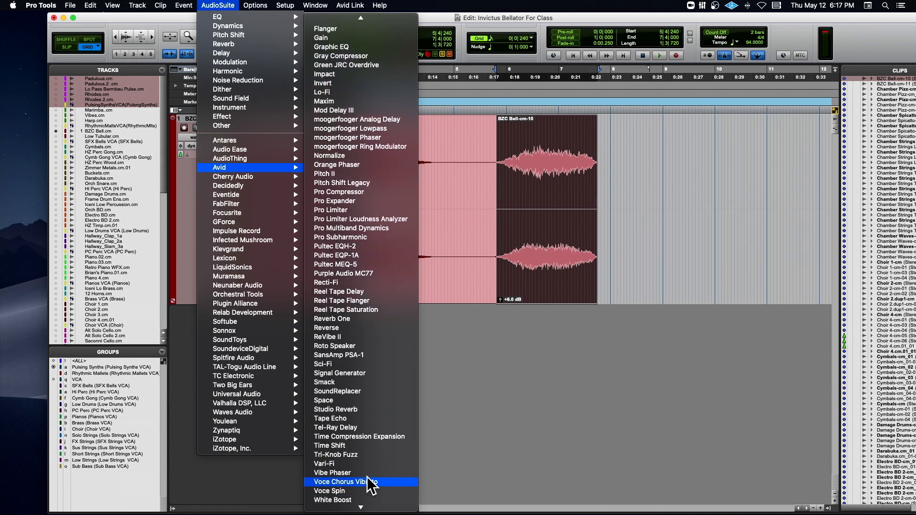
{"action": "left_click", "coordinate": [372, 436]}
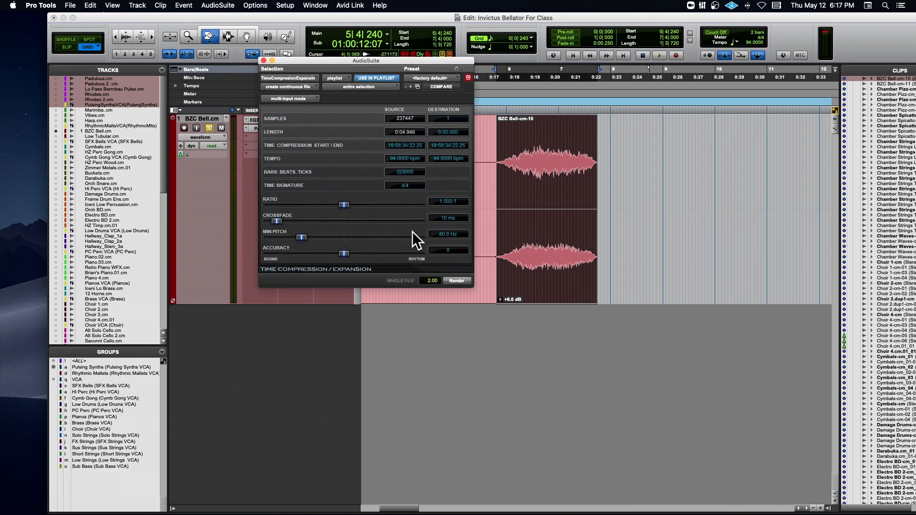
{"action": "left_click_drag", "start_coordinate": [404, 63], "coordinate": [385, 89]}
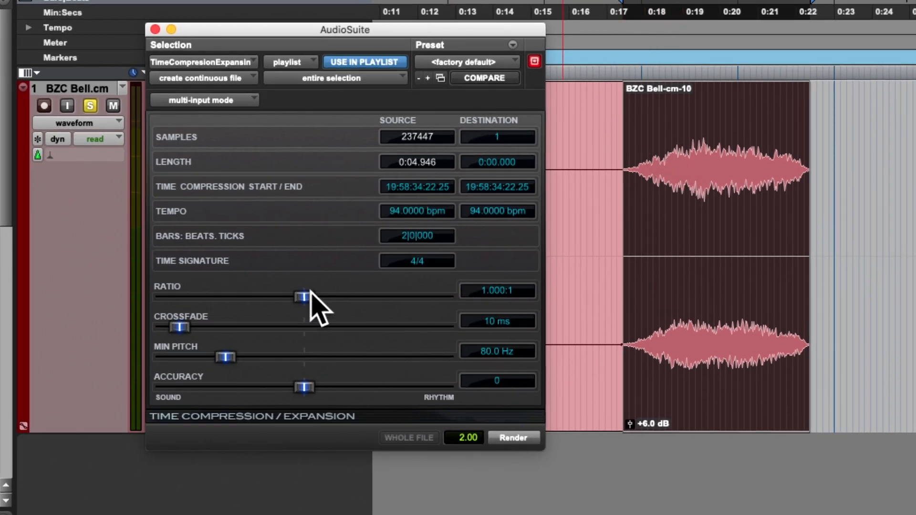
{"action": "left_click_drag", "start_coordinate": [308, 295], "coordinate": [355, 298]}
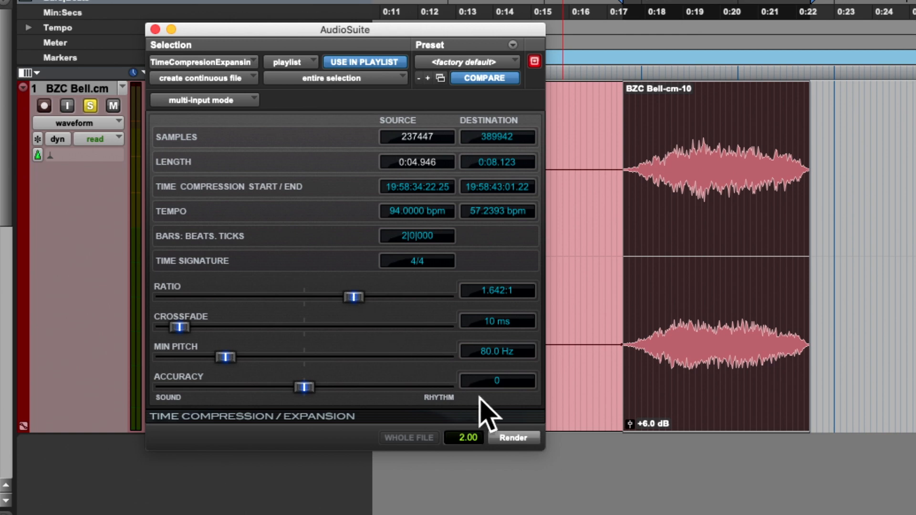
Step: Render the time expansion on the bell clip, audition it, undo the render and close the AudioSuite window
{"action": "left_click", "coordinate": [512, 436]}
{"action": "key", "text": "space"}
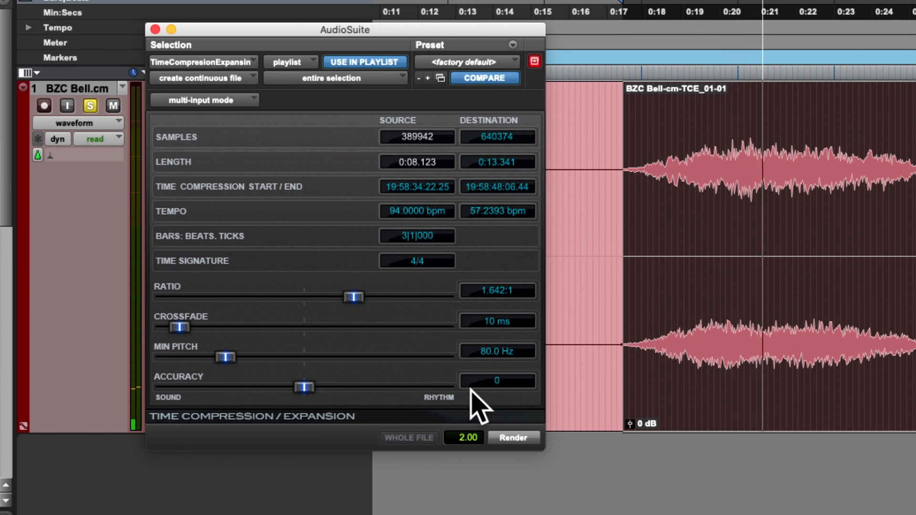
{"action": "key", "text": "space"}
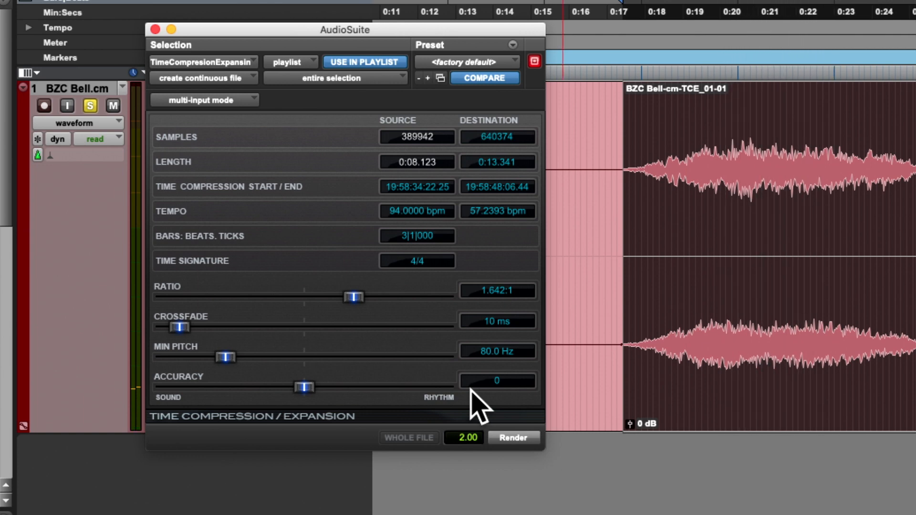
{"action": "key", "text": "super+z"}
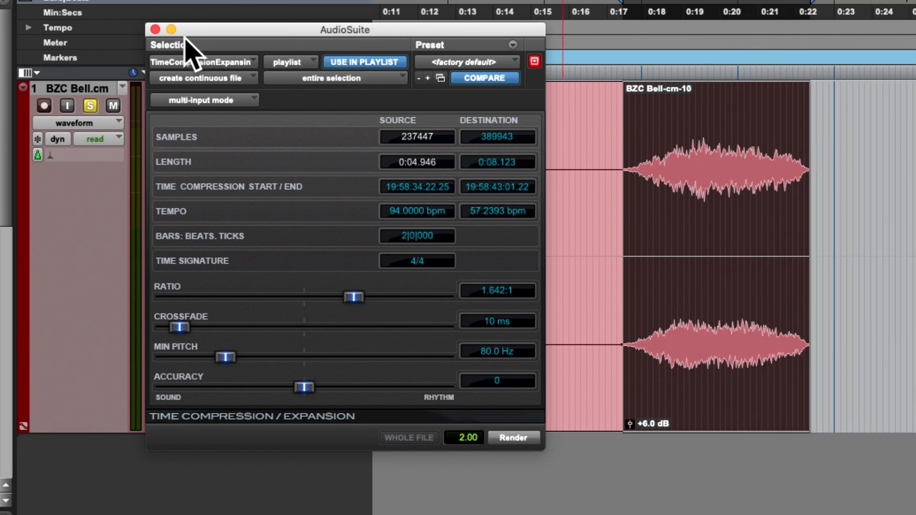
{"action": "left_click", "coordinate": [155, 29]}
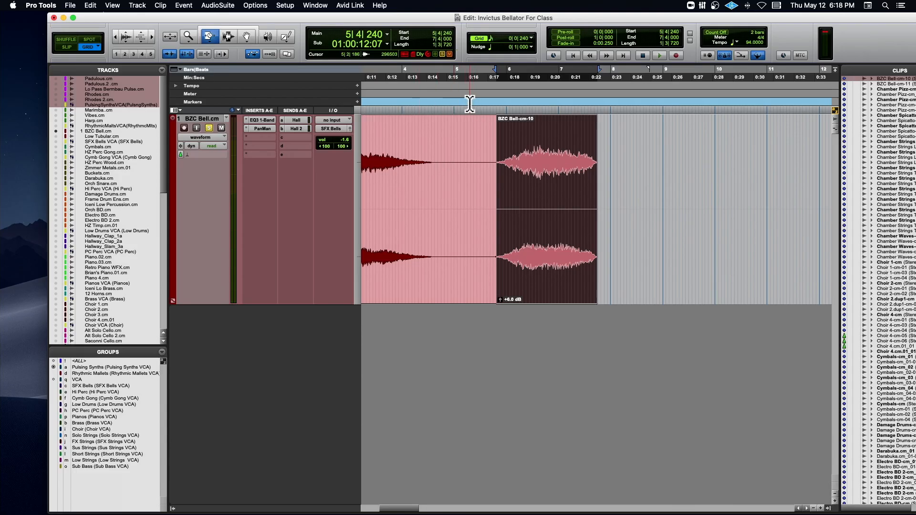
Step: Select the BZC Bell.cm track and close the Invictus Bellator For Class session
{"action": "left_click", "coordinate": [210, 118]}
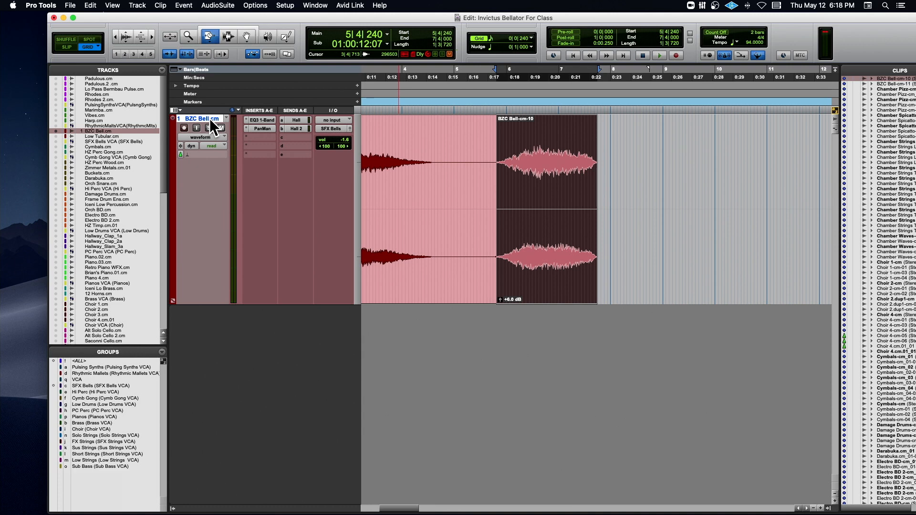
{"action": "key", "text": "super+shift+w"}
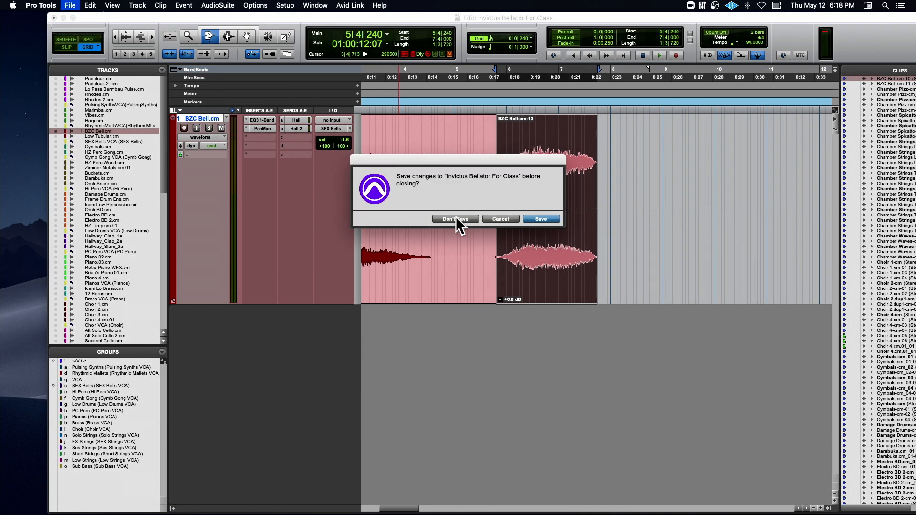
{"action": "key", "text": "Return"}
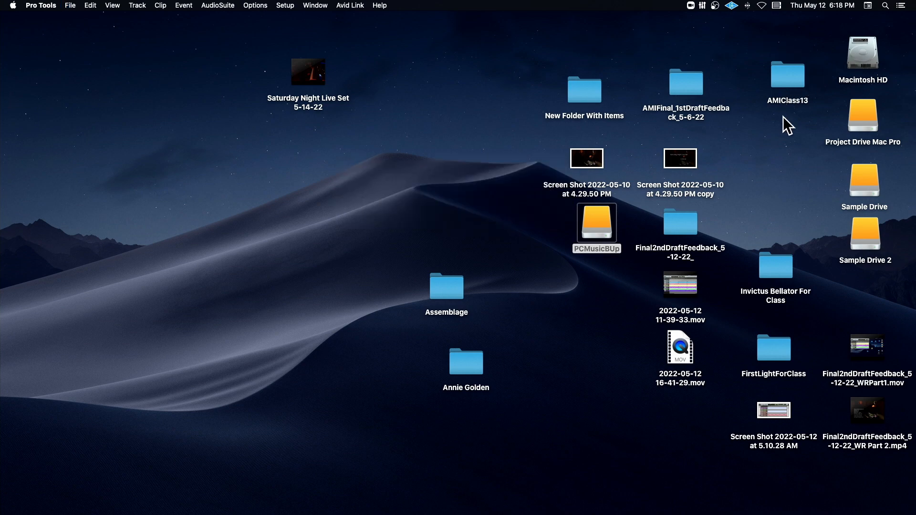
Step: Switch to Finder, open Final_Project_WR.ptx from the Final_Project_WR folder in Downloads, and decline the session notes report
{"action": "double_click", "coordinate": [852, 63]}
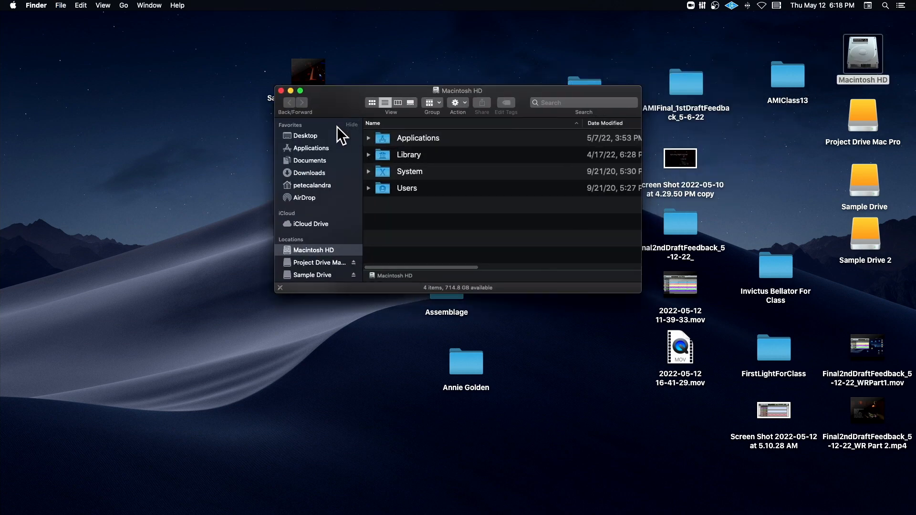
{"action": "left_click", "coordinate": [309, 173]}
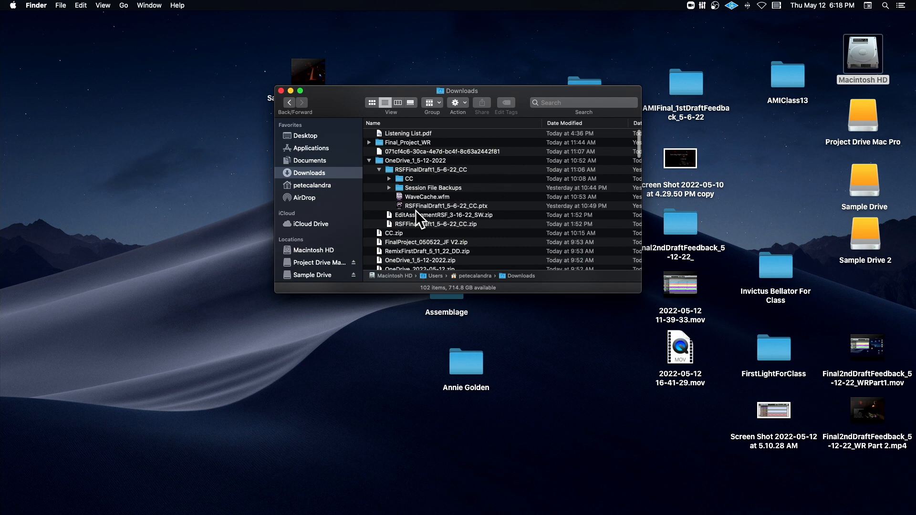
{"action": "left_click", "coordinate": [398, 207]}
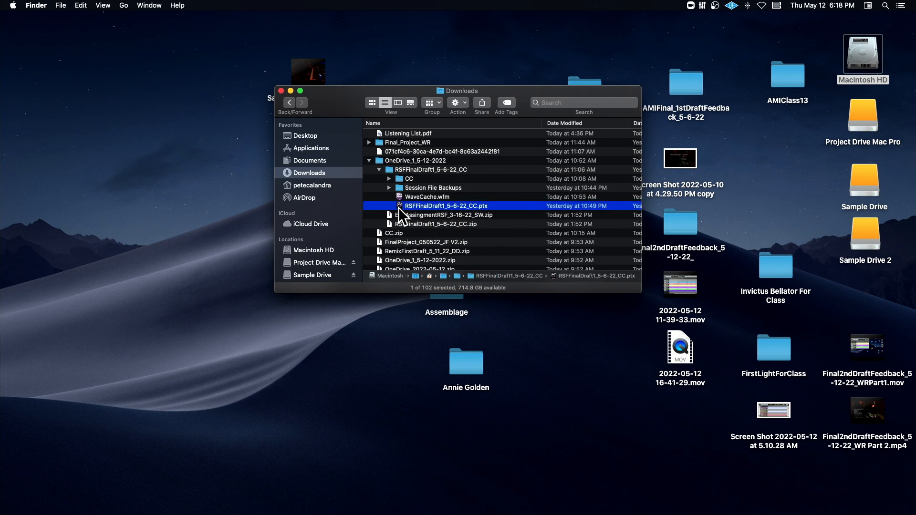
{"action": "left_click", "coordinate": [368, 142]}
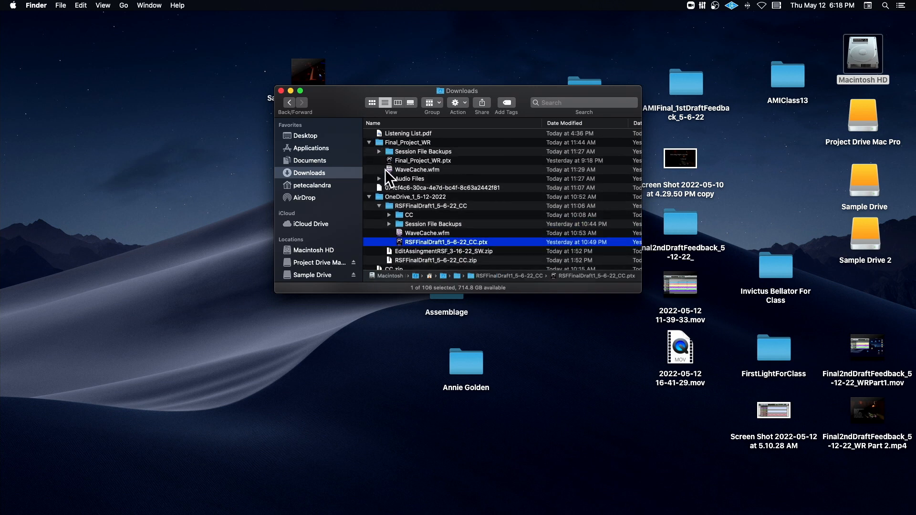
{"action": "double_click", "coordinate": [387, 159]}
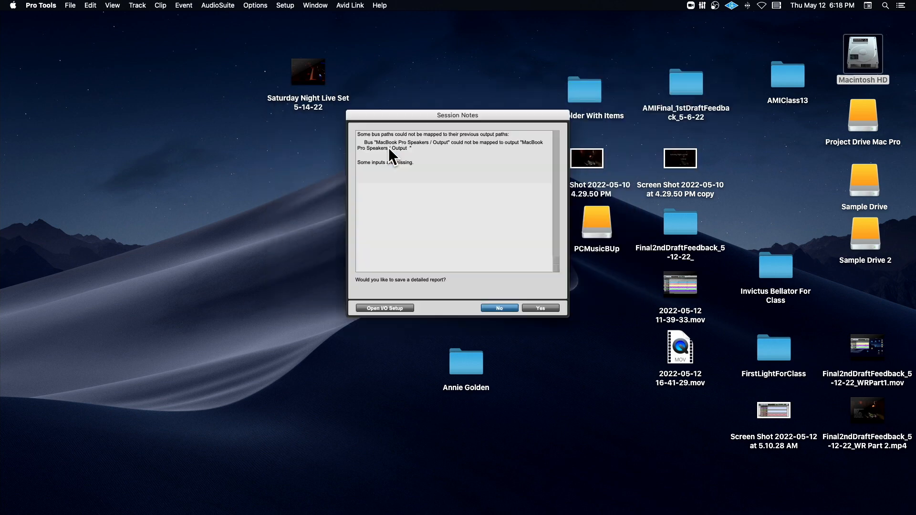
{"action": "left_click", "coordinate": [499, 307]}
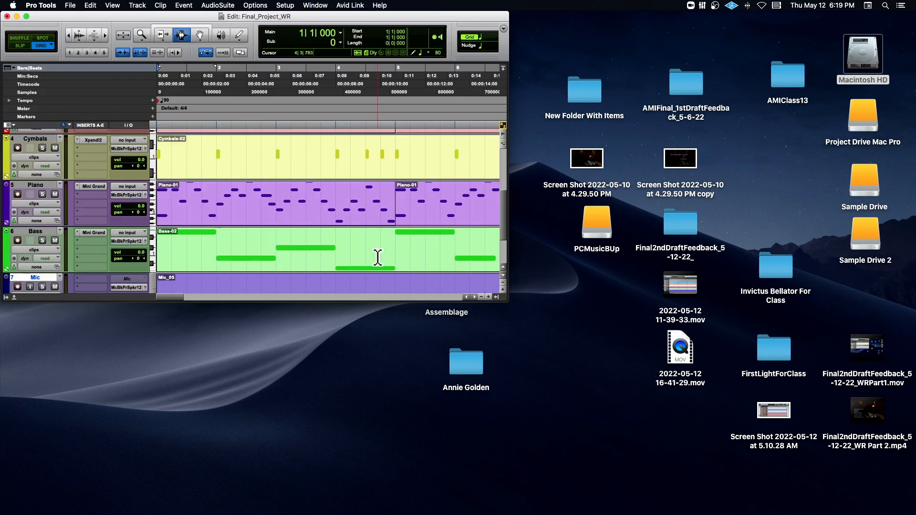
Step: Enlarge the Edit window and delete the clips on the Bass drum, Tamb, Cymbals, Bass and Mic tracks
{"action": "left_click_drag", "start_coordinate": [502, 300], "coordinate": [874, 509]}
{"action": "left_click", "coordinate": [196, 33]}
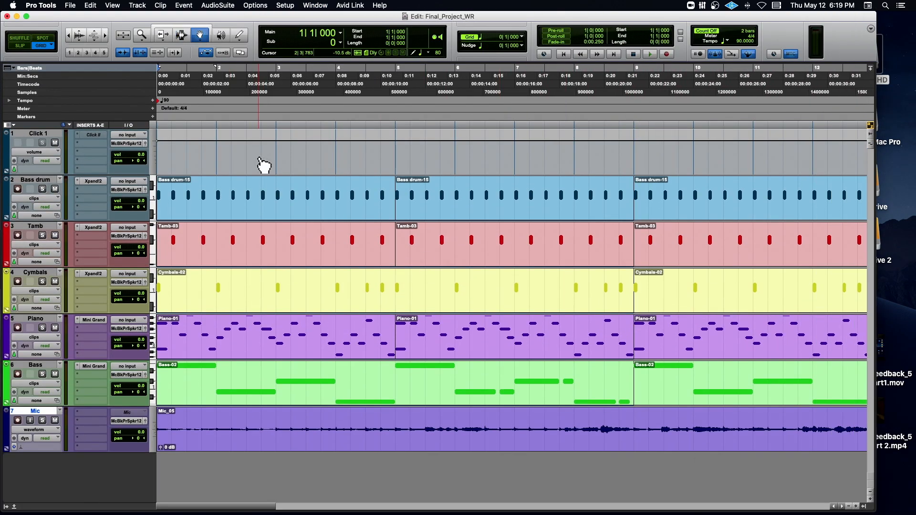
{"action": "left_click", "coordinate": [251, 190]}
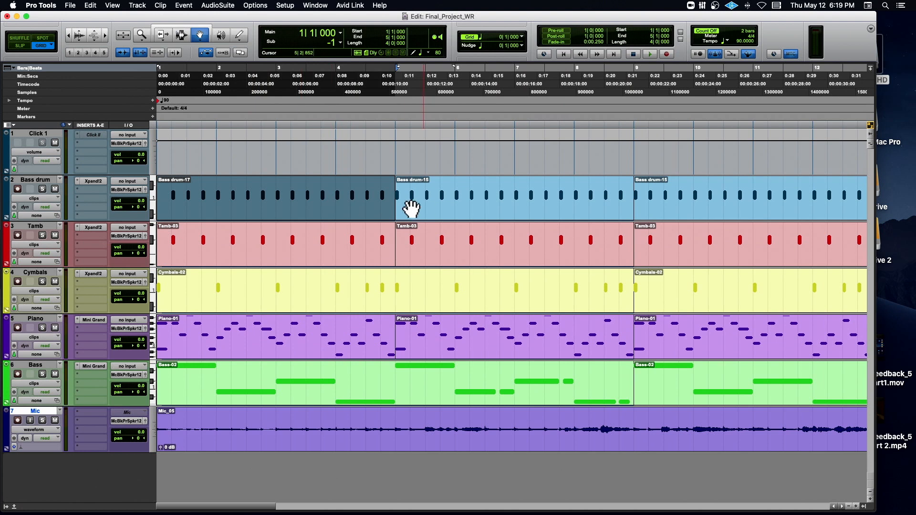
{"action": "triple_click", "coordinate": [298, 210]}
{"action": "left_click", "coordinate": [363, 255], "text": "shift"}
{"action": "left_click", "coordinate": [357, 288], "text": "shift"}
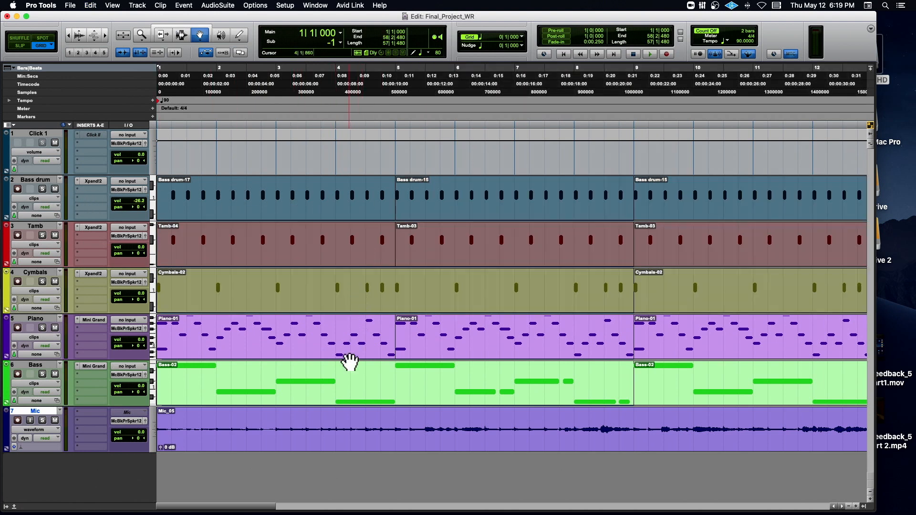
{"action": "left_click", "coordinate": [334, 383], "text": "shift"}
{"action": "left_click", "coordinate": [316, 433], "text": "shift"}
{"action": "key", "text": "Delete"}
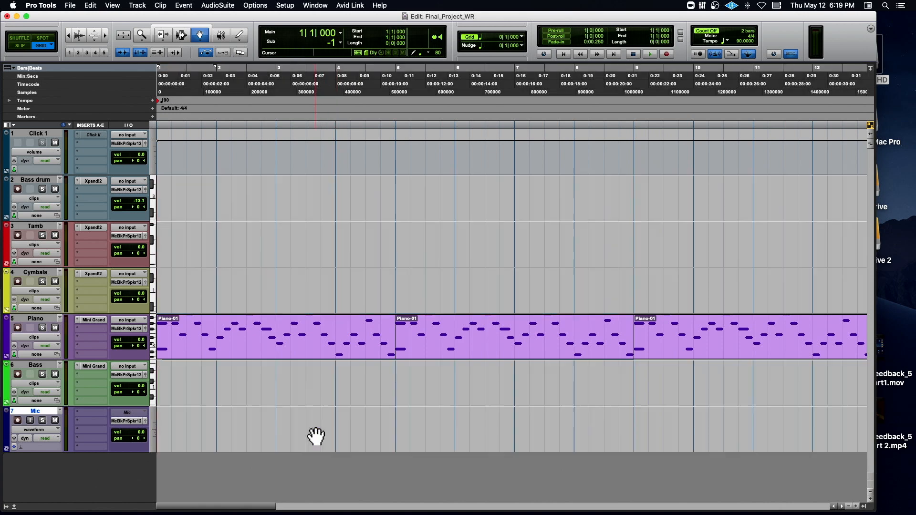
Step: Delete every piano clip from bar 5 onward together with the leftover Tamb, Cymbals and Bass clips near the song's end
{"action": "left_click", "coordinate": [460, 340]}
{"action": "key", "text": "super+["}
{"action": "key", "text": "super+["}
{"action": "key", "text": "super+["}
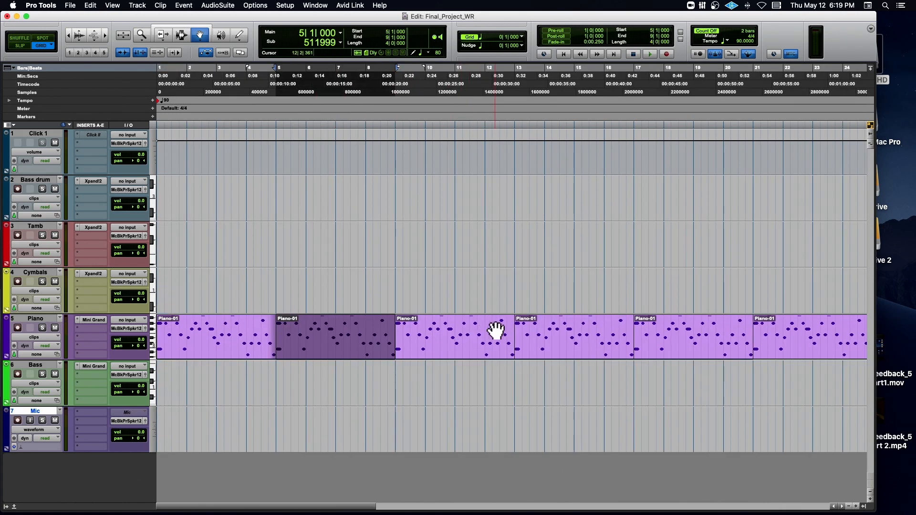
{"action": "left_click", "coordinate": [591, 333], "text": "shift"}
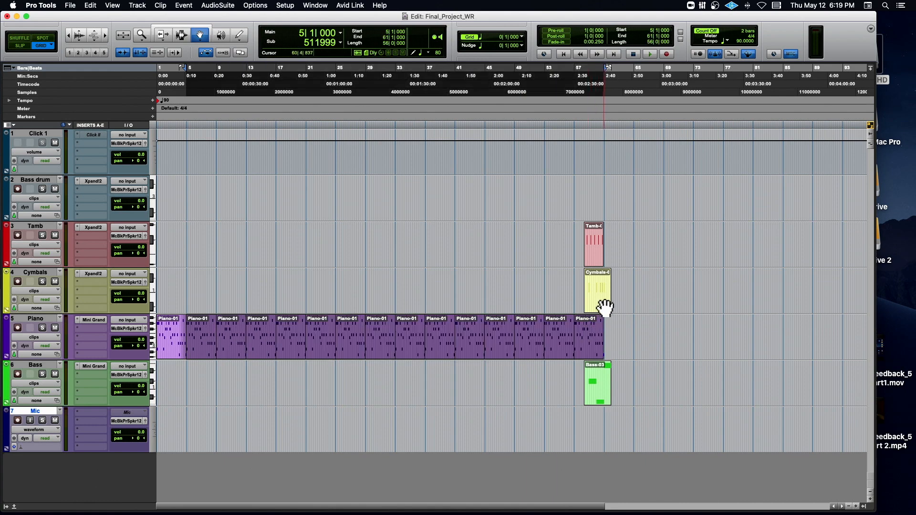
{"action": "left_click", "coordinate": [602, 300], "text": "shift"}
{"action": "left_click", "coordinate": [599, 253], "text": "shift"}
{"action": "left_click", "coordinate": [607, 388], "text": "shift"}
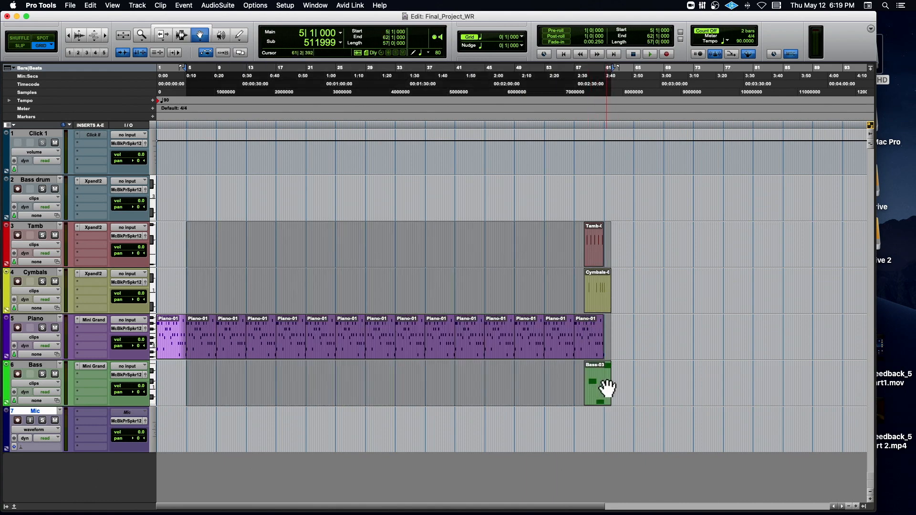
{"action": "key", "text": "Delete"}
Step: Zoom in on the remaining four-bar piano clip and audition it
{"action": "left_click", "coordinate": [178, 344]}
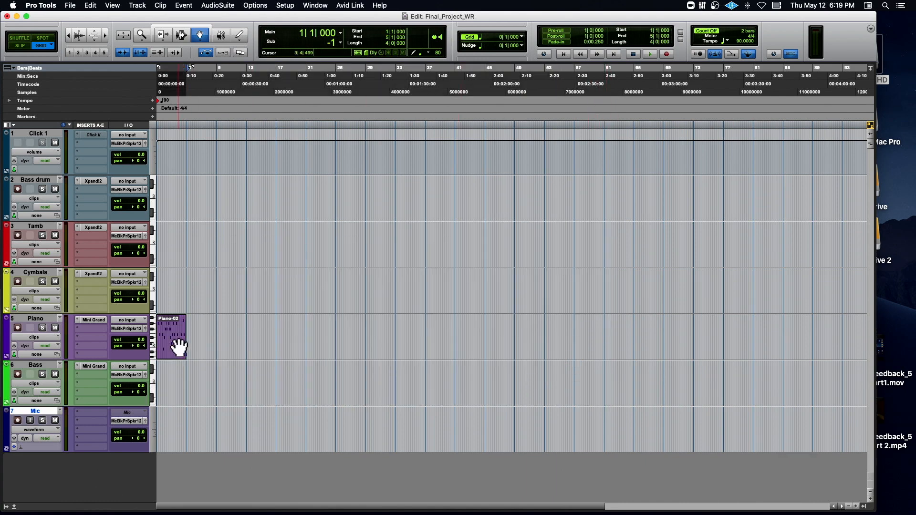
{"action": "key", "text": "alt+f"}
{"action": "key", "text": "space"}
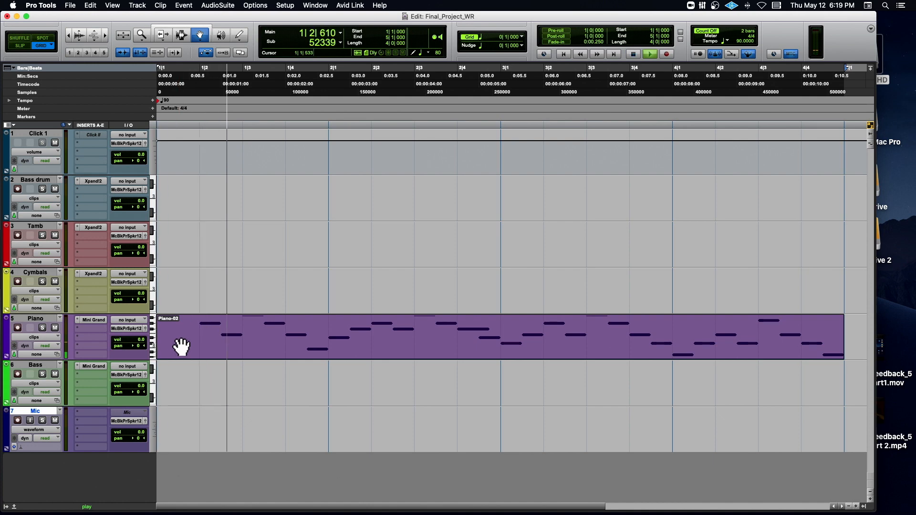
{"action": "key", "text": "space"}
Step: Raise the velocities of the piano clip's notes, audition the result and return the track to clips view
{"action": "left_click", "coordinate": [47, 336]}
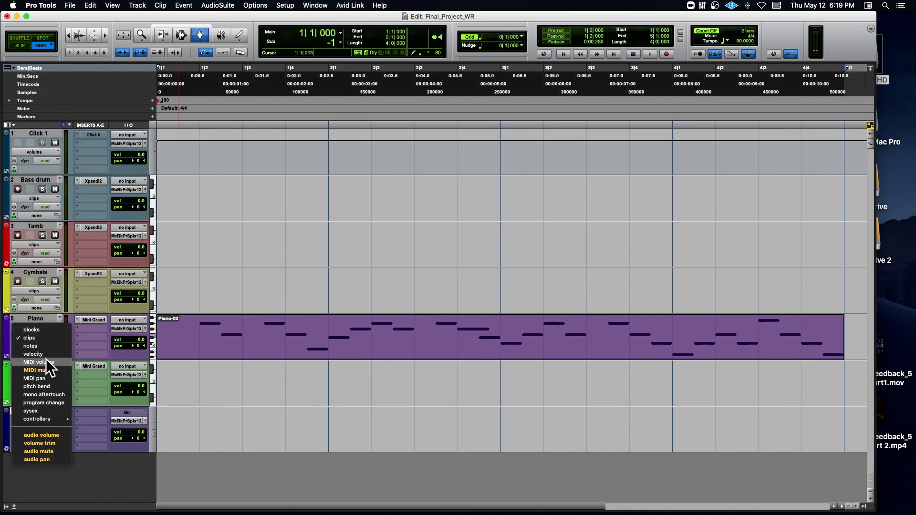
{"action": "left_click", "coordinate": [56, 354]}
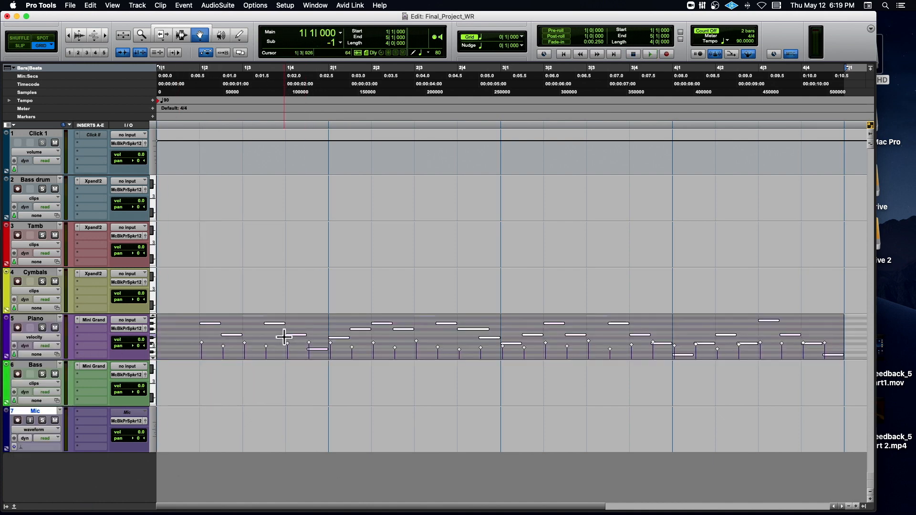
{"action": "left_click_drag", "start_coordinate": [294, 343], "coordinate": [237, 329]}
{"action": "key", "text": "space"}
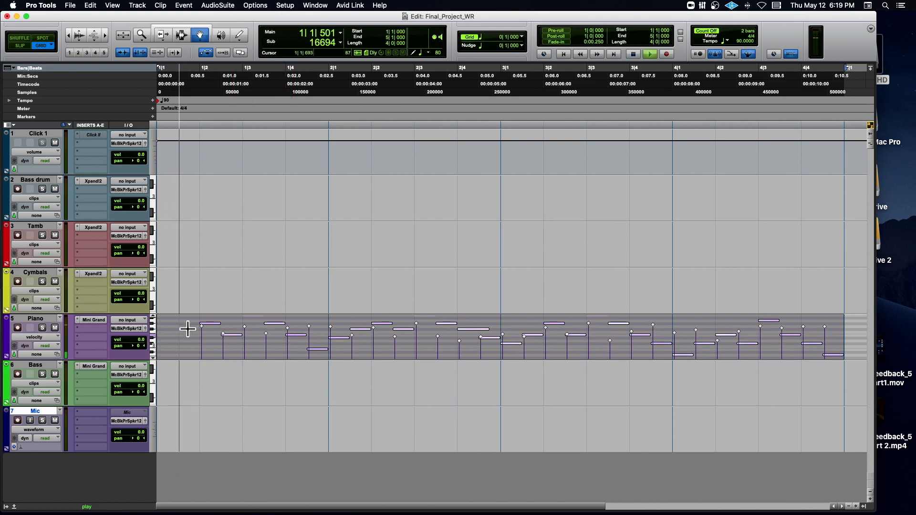
{"action": "left_click", "coordinate": [39, 334]}
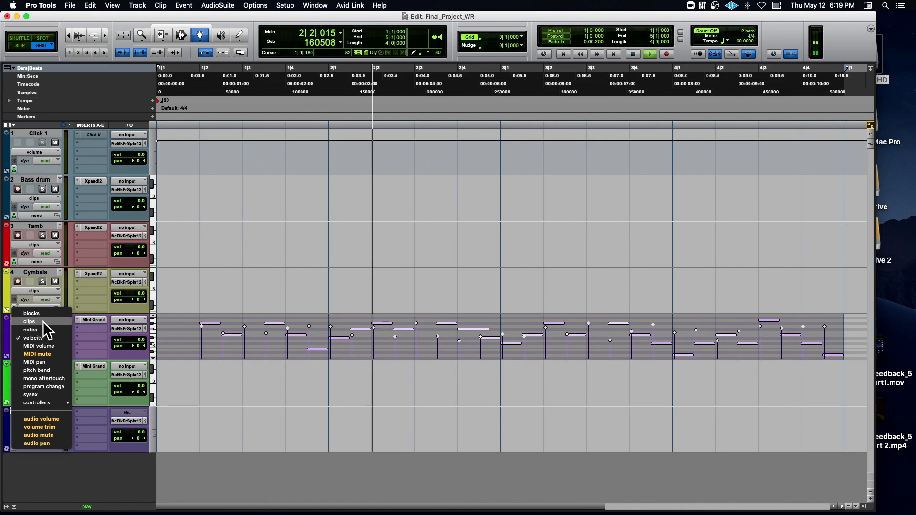
{"action": "left_click", "coordinate": [42, 321]}
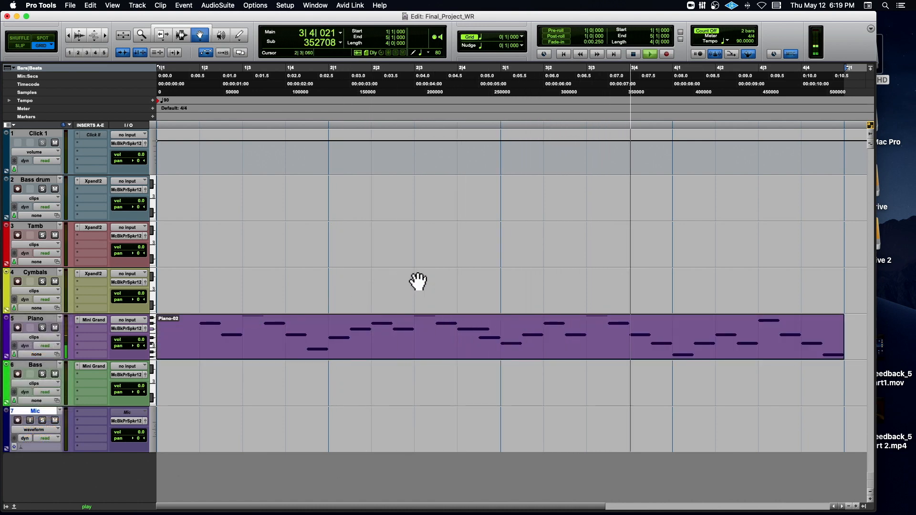
{"action": "key", "text": "space"}
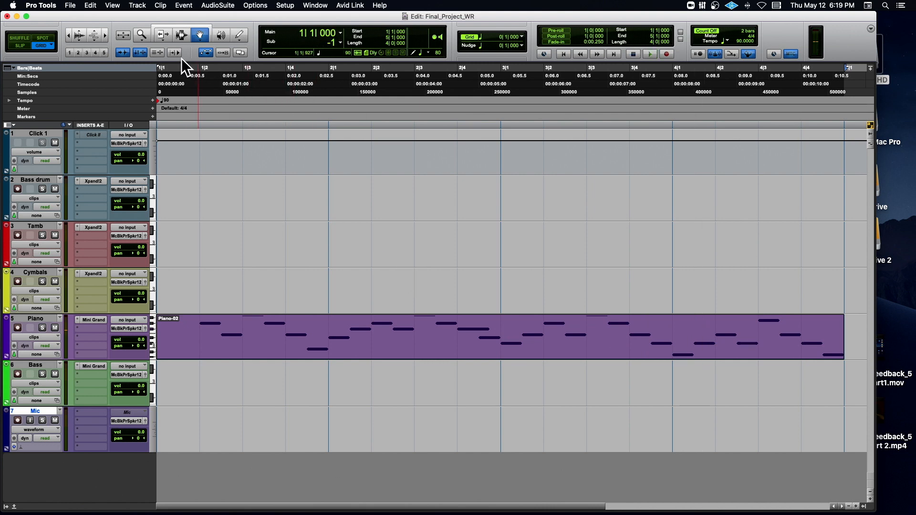
Step: Try compressing the piano clip to end at bar 3 with the TCE Trim tool, audition it and undo the compression
{"action": "left_click_drag", "start_coordinate": [167, 34], "coordinate": [178, 55]}
{"action": "left_click_drag", "start_coordinate": [829, 328], "coordinate": [506, 325]}
{"action": "key", "text": "space"}
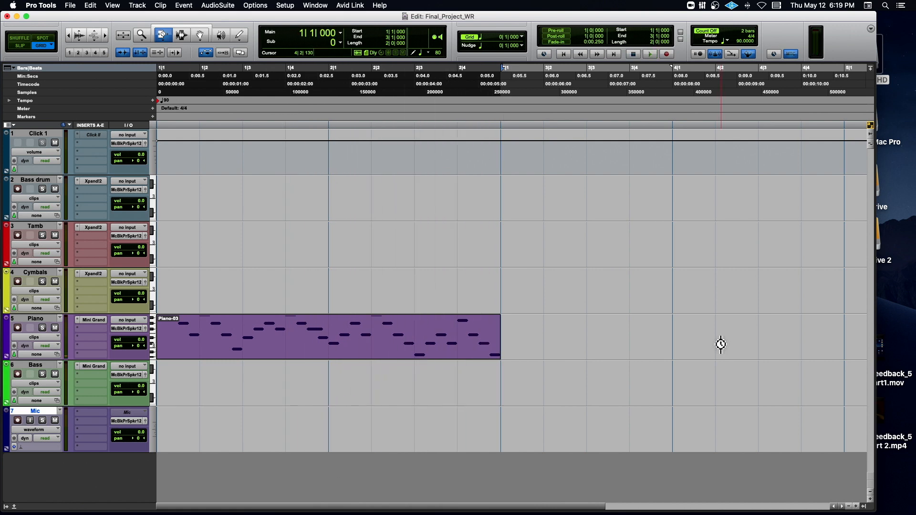
{"action": "key", "text": "super+z"}
{"action": "left_click_drag", "start_coordinate": [833, 330], "coordinate": [500, 334]}
{"action": "key", "text": "space"}
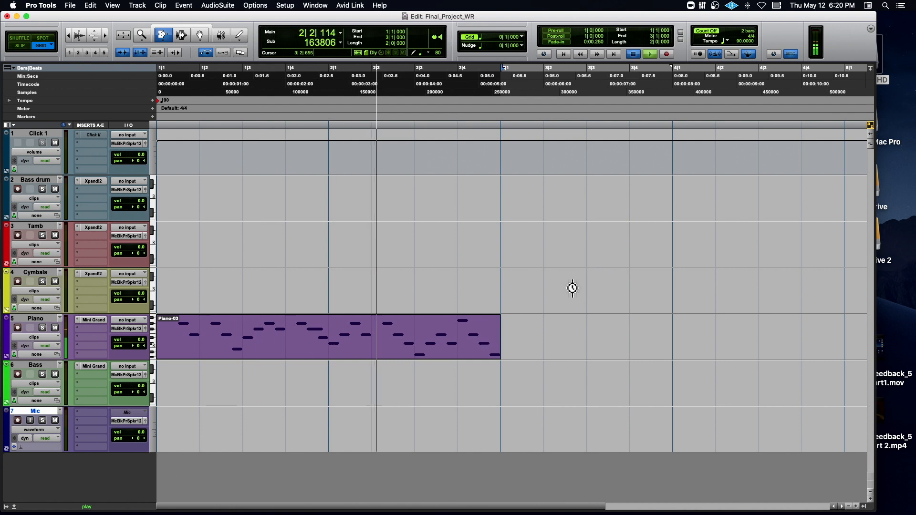
{"action": "key", "text": "space"}
{"action": "key", "text": "super+z"}
Step: Try stretching the piano clip to end at bar 9 with the TCE Trim tool, audition it and undo the stretch
{"action": "key", "text": "super+bracketleft"}
{"action": "key", "text": "super+bracketleft"}
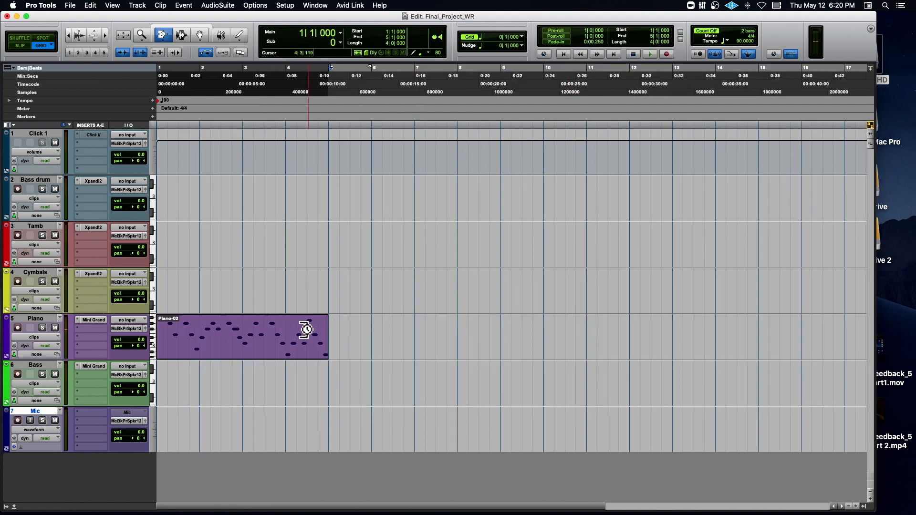
{"action": "left_click_drag", "start_coordinate": [324, 333], "coordinate": [500, 333]}
{"action": "key", "text": "space"}
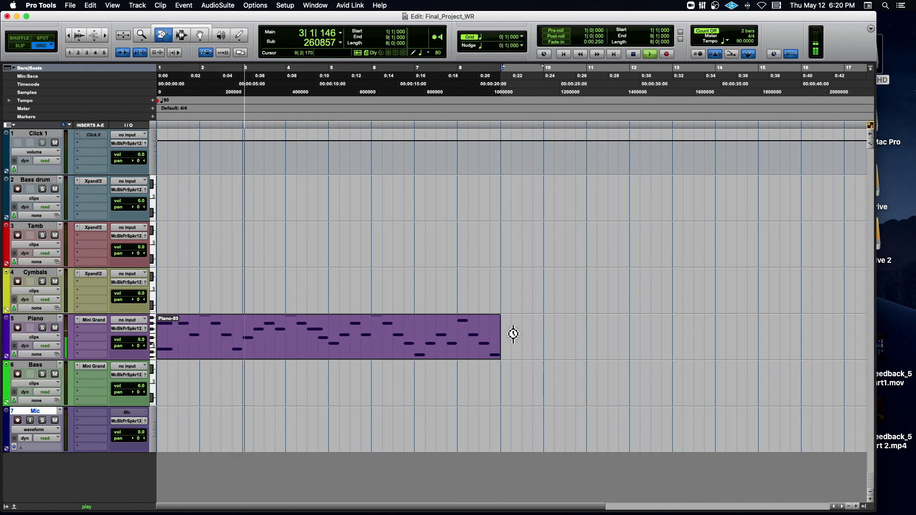
{"action": "key", "text": "space"}
{"action": "key", "text": "super+z"}
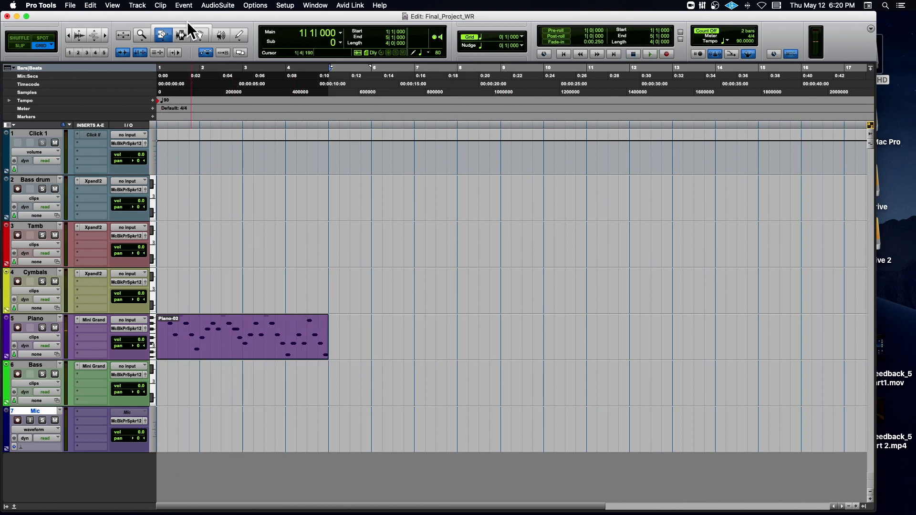
Step: Close the Final_Project_WR session and open the Downloads folder in Finder
{"action": "left_click_drag", "start_coordinate": [172, 13], "coordinate": [194, 41]}
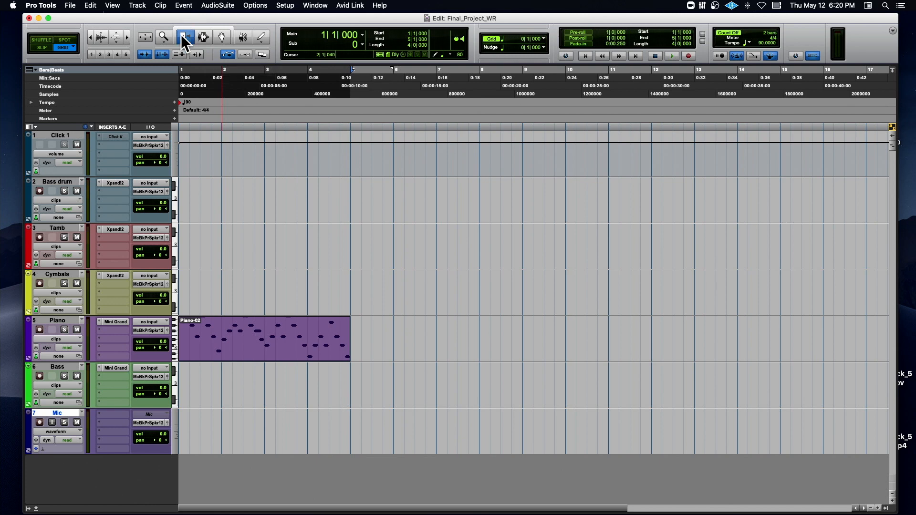
{"action": "left_click", "coordinate": [28, 18]}
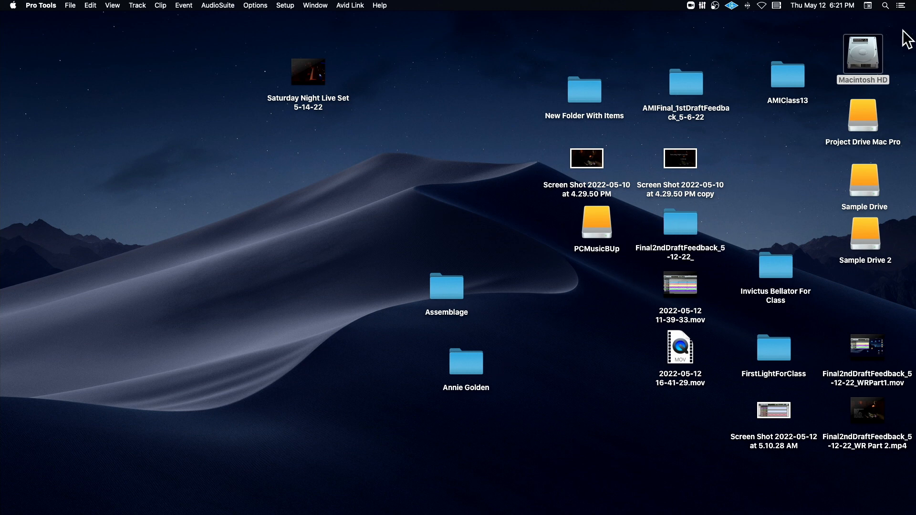
{"action": "double_click", "coordinate": [863, 56]}
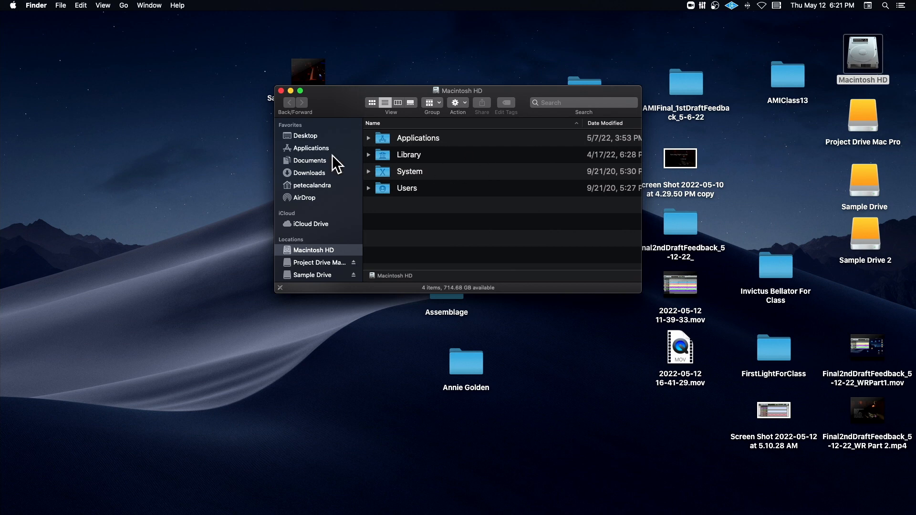
{"action": "left_click", "coordinate": [311, 172]}
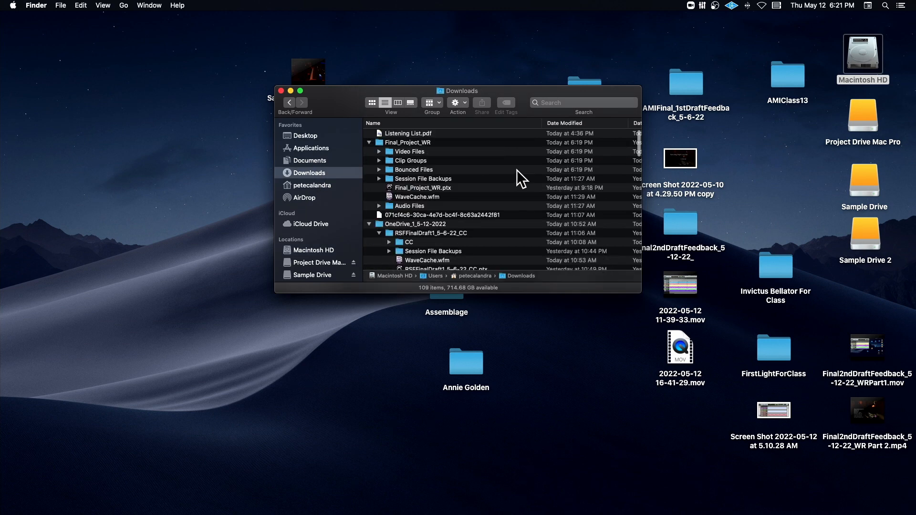
Step: Collapse the OneDrive_1_5-12-2022 folder and extract the OneDrive_2022-05-12.zip archive in Downloads
{"action": "scroll", "coordinate": [435, 179], "scroll_direction": "down", "scroll_amount": 3}
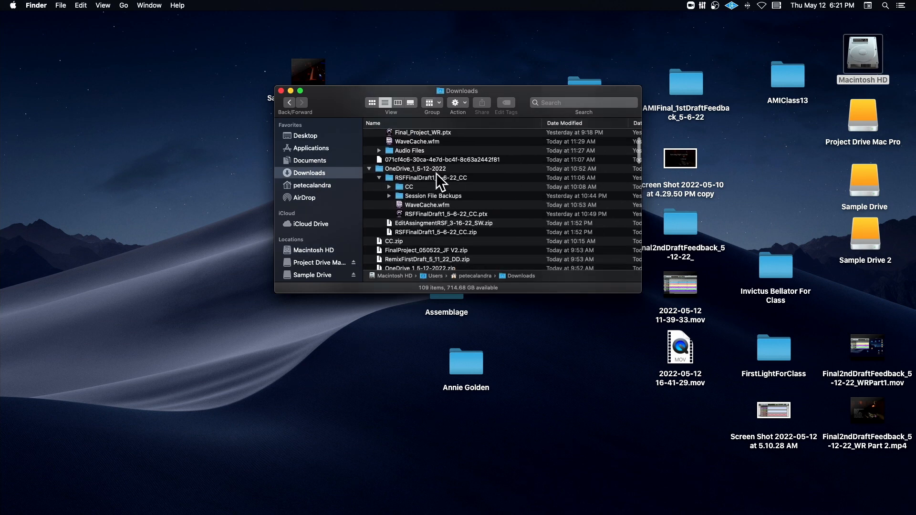
{"action": "left_click", "coordinate": [369, 168]}
{"action": "scroll", "coordinate": [496, 180], "scroll_direction": "down", "scroll_amount": 2}
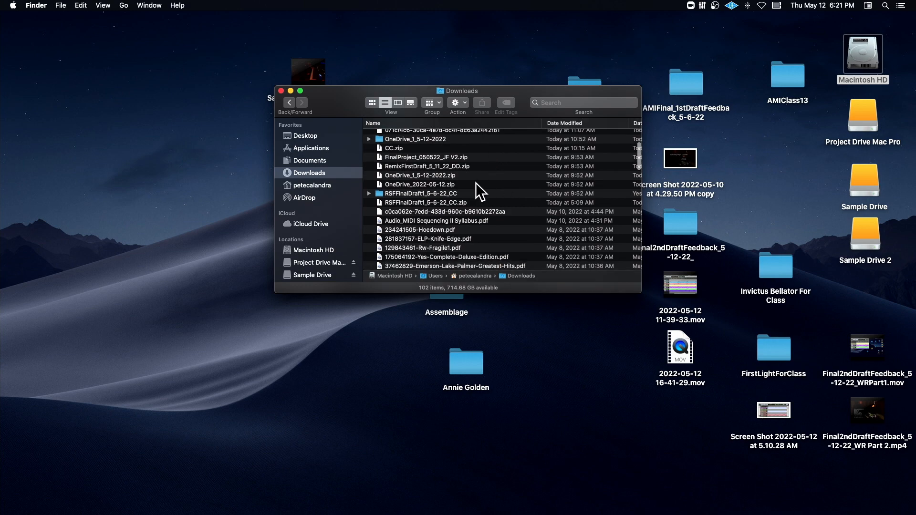
{"action": "double_click", "coordinate": [430, 184]}
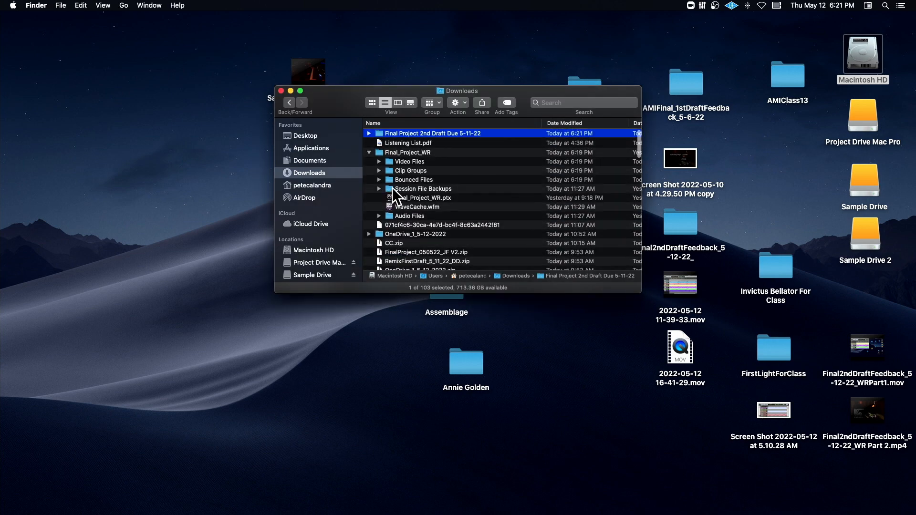
Step: Extract RSFComp_5-11-22_NO V2.zip from the Final Project 2nd Draft folder and open the extracted RSFComp_4-27-22_NO V2 folder
{"action": "left_click", "coordinate": [369, 133]}
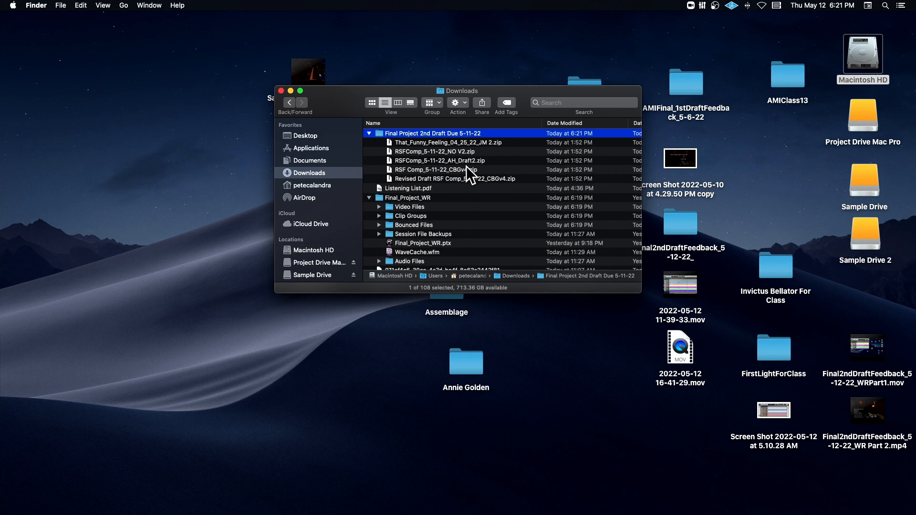
{"action": "double_click", "coordinate": [459, 150]}
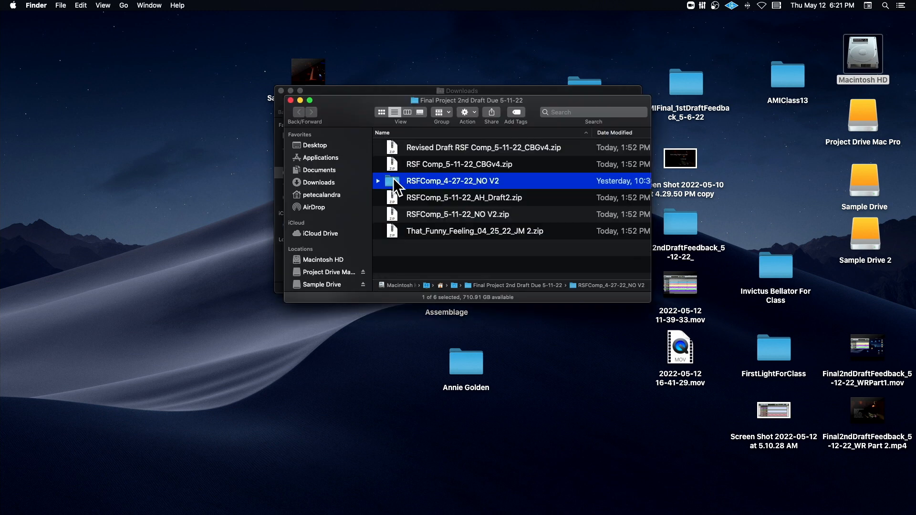
{"action": "double_click", "coordinate": [394, 181]}
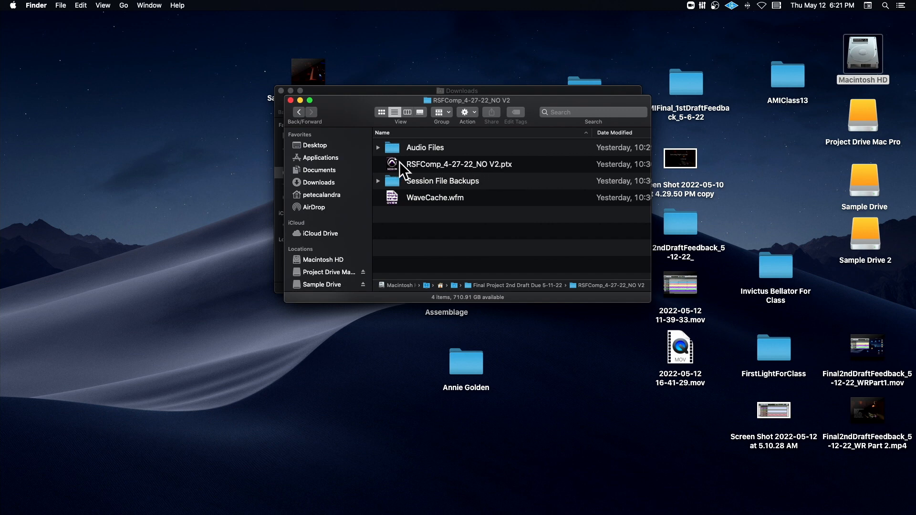
Step: Examine the recordings stored in the session's Audio Files folder, enlarging the Finder window, and collapse the folder again
{"action": "left_click", "coordinate": [378, 147]}
{"action": "scroll", "coordinate": [468, 155], "scroll_direction": "down", "scroll_amount": 2}
{"action": "scroll", "coordinate": [468, 155], "scroll_direction": "down", "scroll_amount": 10}
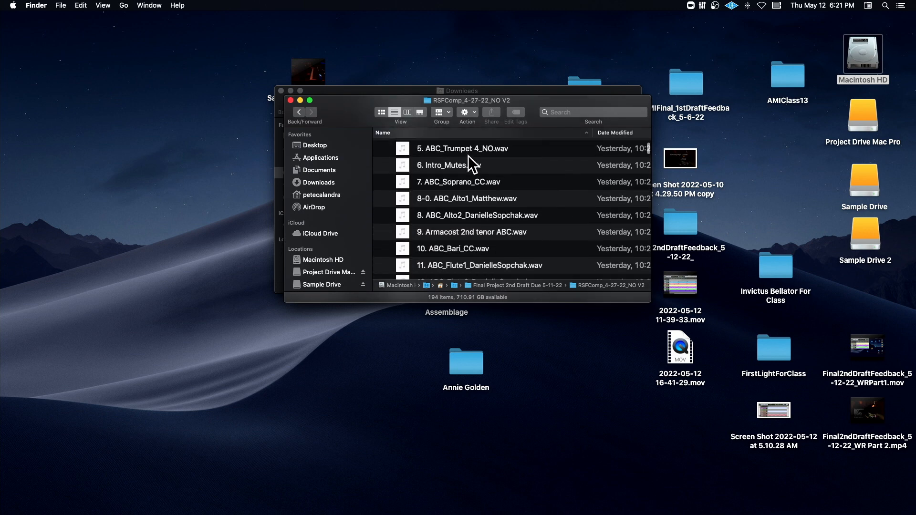
{"action": "scroll", "coordinate": [468, 155], "scroll_direction": "down", "scroll_amount": 3}
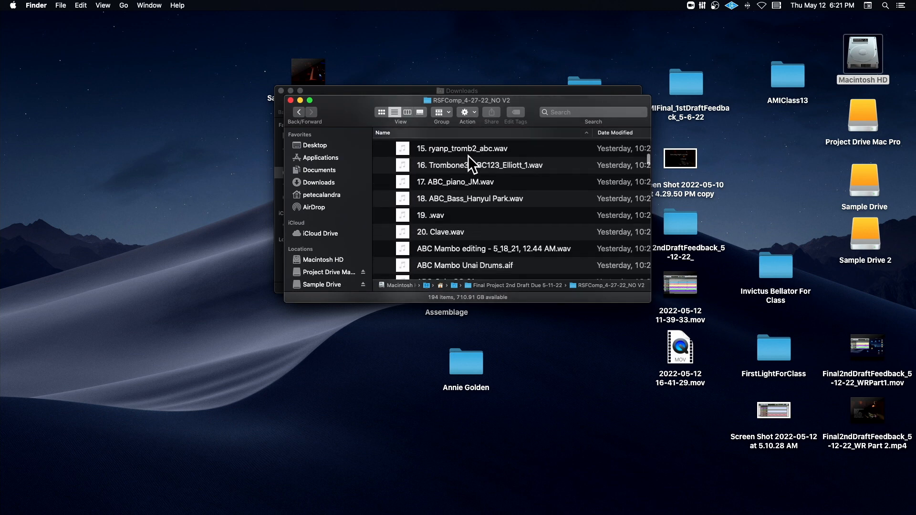
{"action": "left_click_drag", "start_coordinate": [649, 300], "coordinate": [830, 423]}
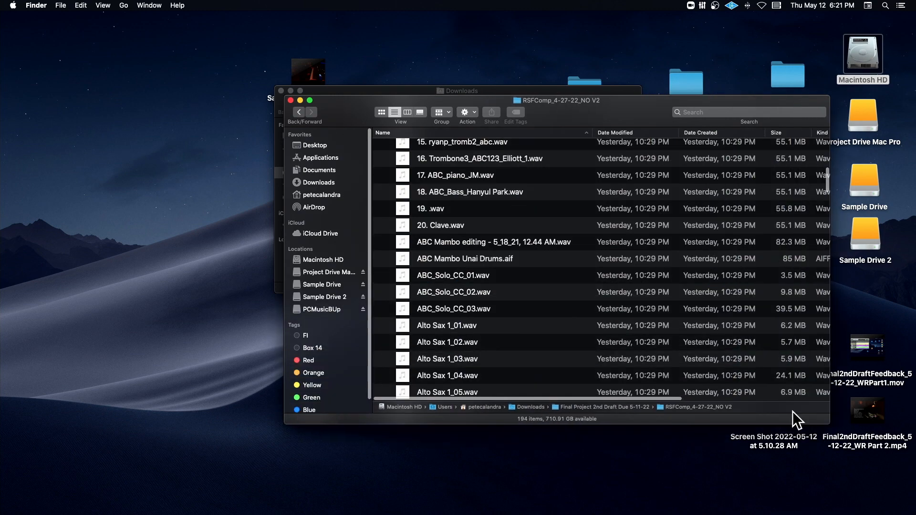
{"action": "scroll", "coordinate": [572, 342], "scroll_direction": "down", "scroll_amount": 5}
{"action": "scroll", "coordinate": [572, 342], "scroll_direction": "down", "scroll_amount": 3}
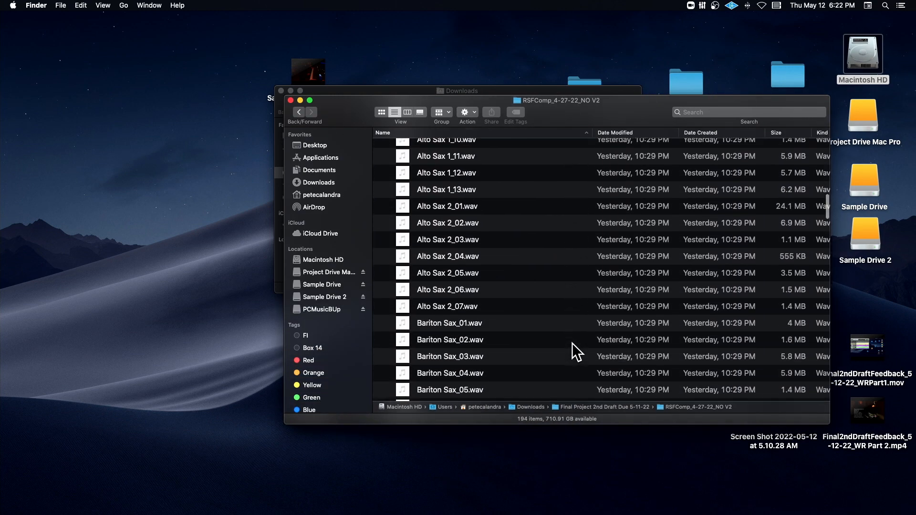
{"action": "scroll", "coordinate": [572, 343], "scroll_direction": "up", "scroll_amount": 15}
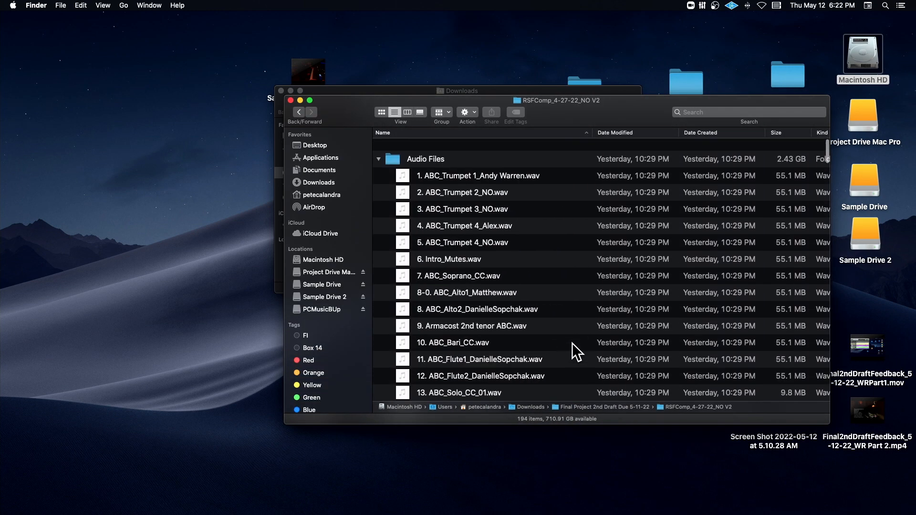
{"action": "left_click", "coordinate": [377, 147]}
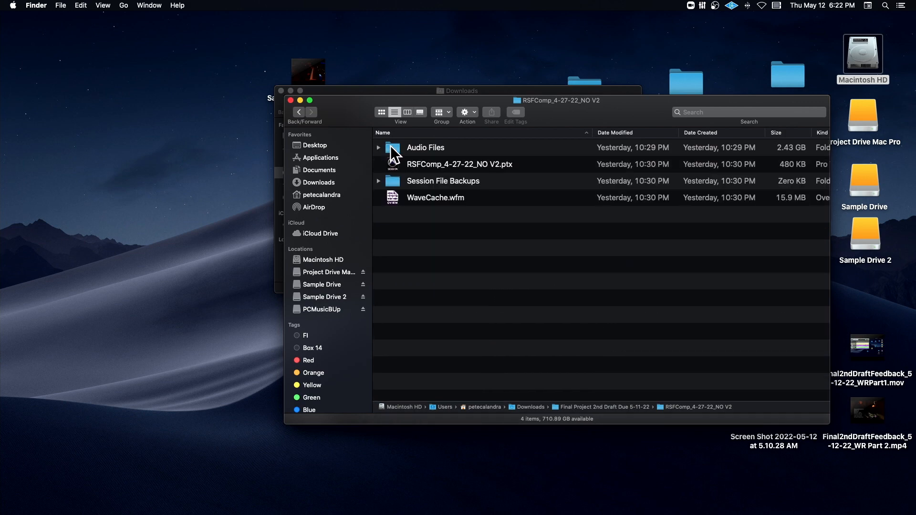
Step: Open the RSFComp_4-27-22_NO V2.ptx session without saving Final_Project_WR, and decline the detailed session notes report
{"action": "double_click", "coordinate": [391, 166]}
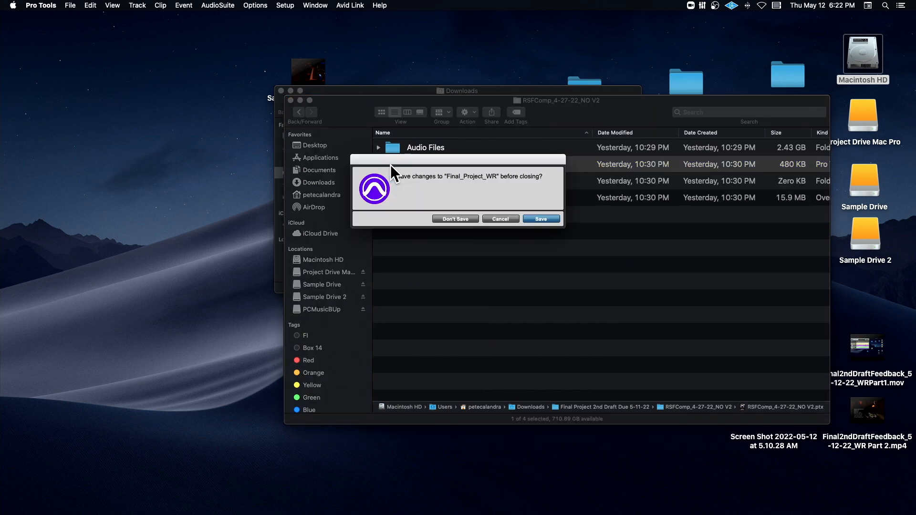
{"action": "left_click", "coordinate": [457, 219]}
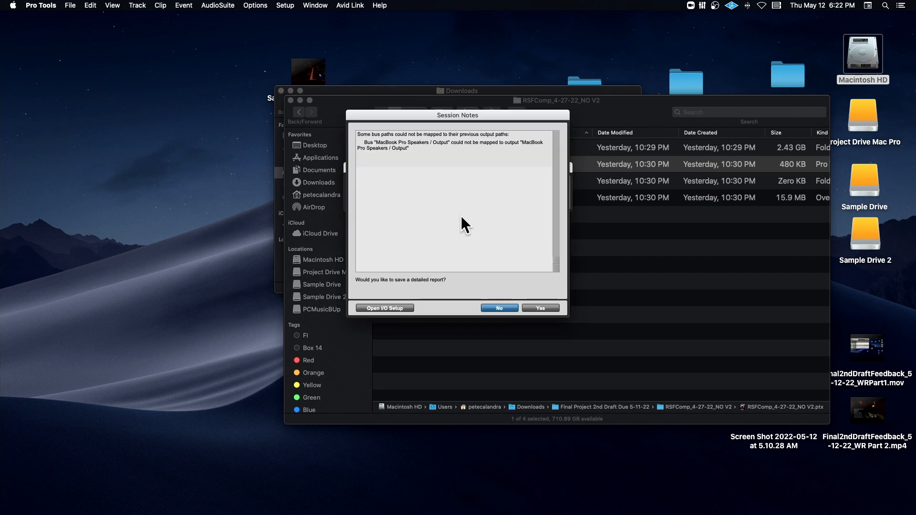
{"action": "left_click", "coordinate": [501, 308]}
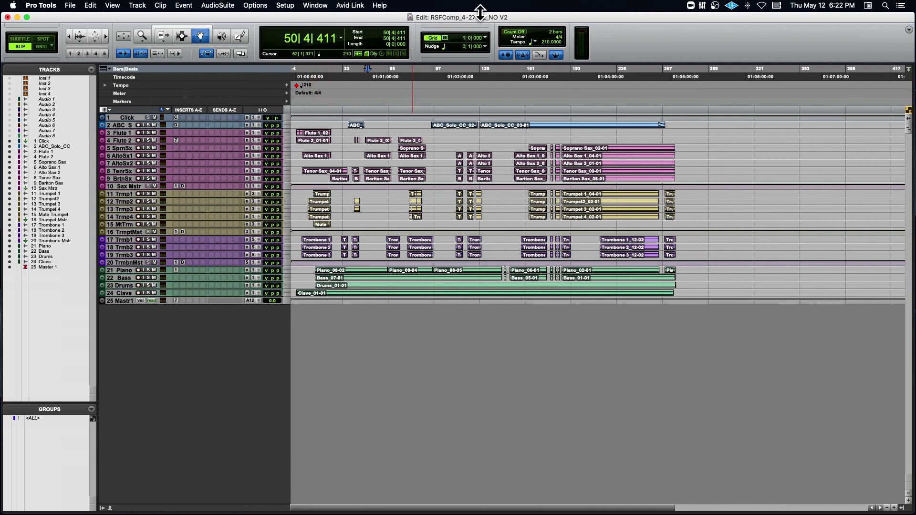
Step: Recheck the session folder's Audio Files in Finder, close that folder window and return to the Pro Tools Edit window
{"action": "left_click_drag", "start_coordinate": [478, 14], "coordinate": [489, 173]}
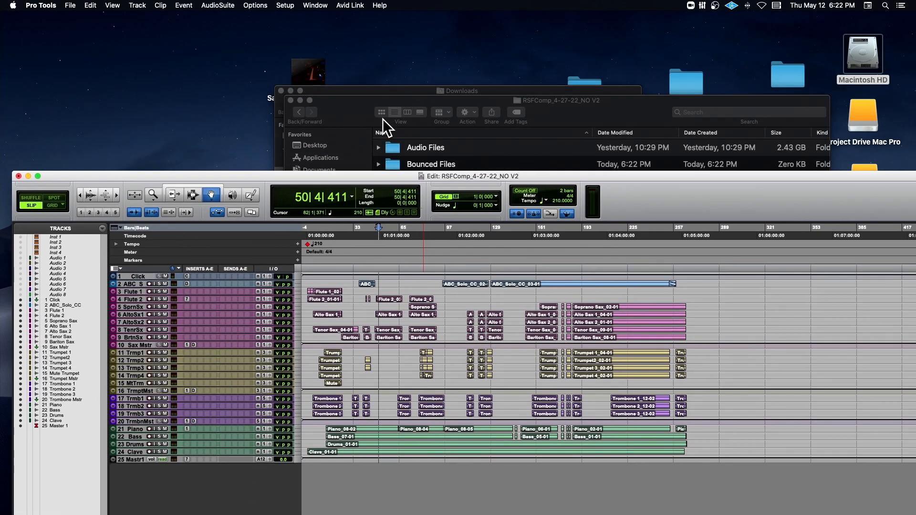
{"action": "left_click", "coordinate": [327, 107]}
{"action": "left_click", "coordinate": [379, 148]}
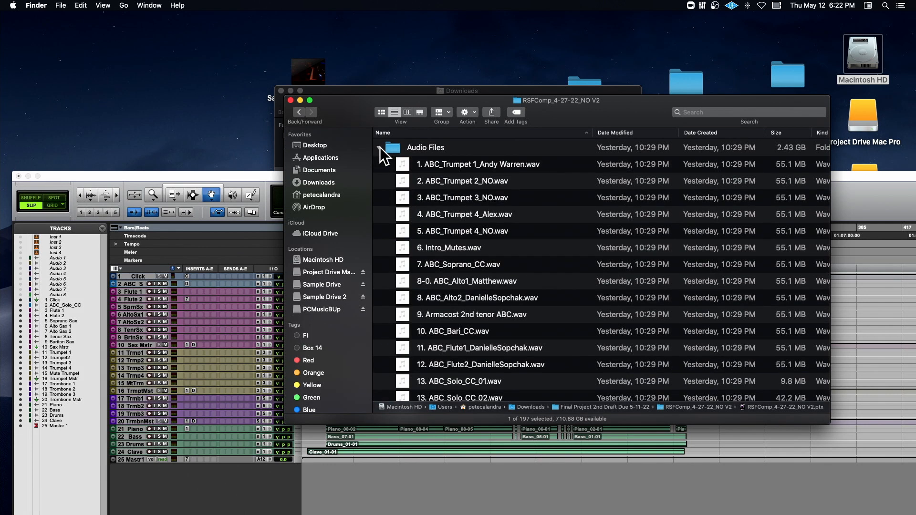
{"action": "left_click", "coordinate": [380, 147]}
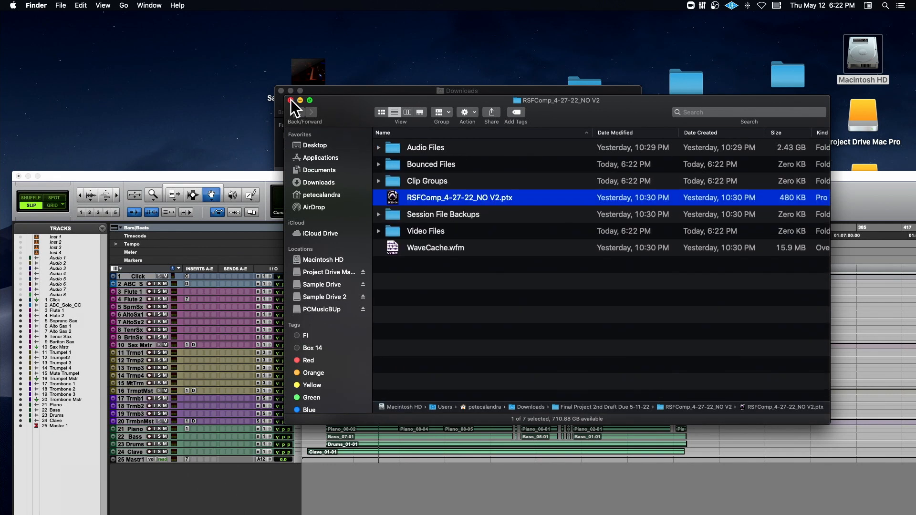
{"action": "left_click", "coordinate": [290, 99]}
{"action": "left_click_drag", "start_coordinate": [318, 94], "coordinate": [430, 21]}
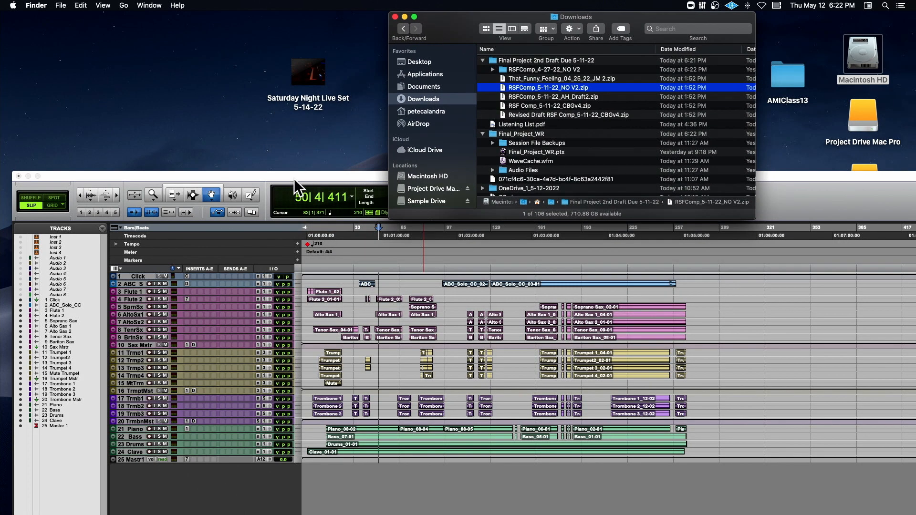
{"action": "left_click_drag", "start_coordinate": [295, 175], "coordinate": [300, 8]}
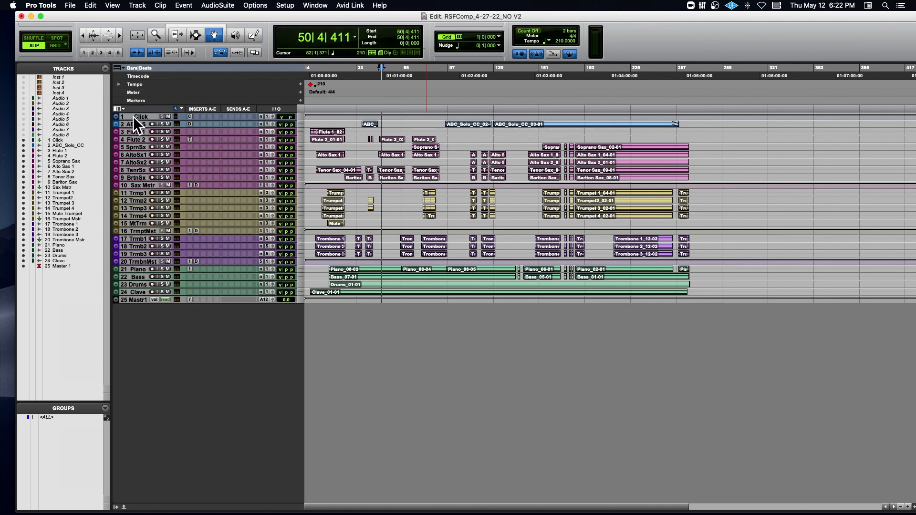
Step: Save a copy of the session including its audio files to the Desktop as RSFComp_4-27-22_NO V3
{"action": "left_click", "coordinate": [72, 5]}
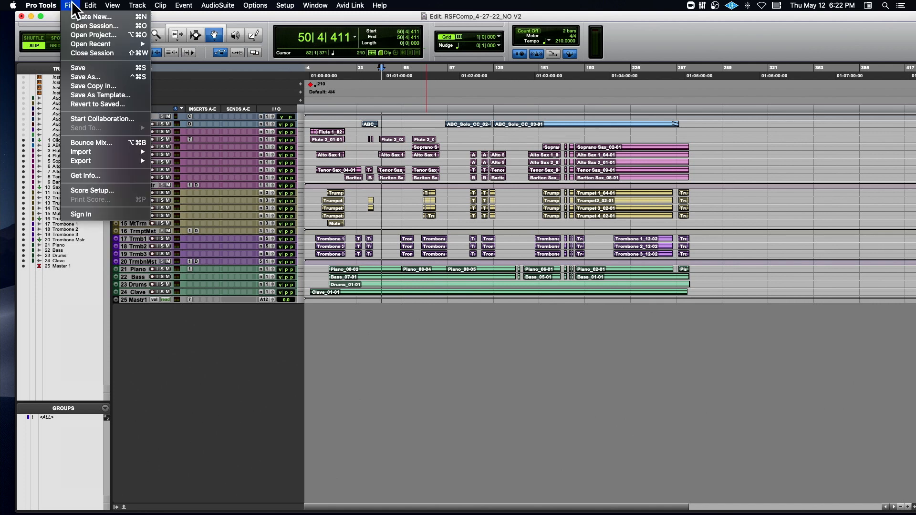
{"action": "left_click", "coordinate": [119, 86]}
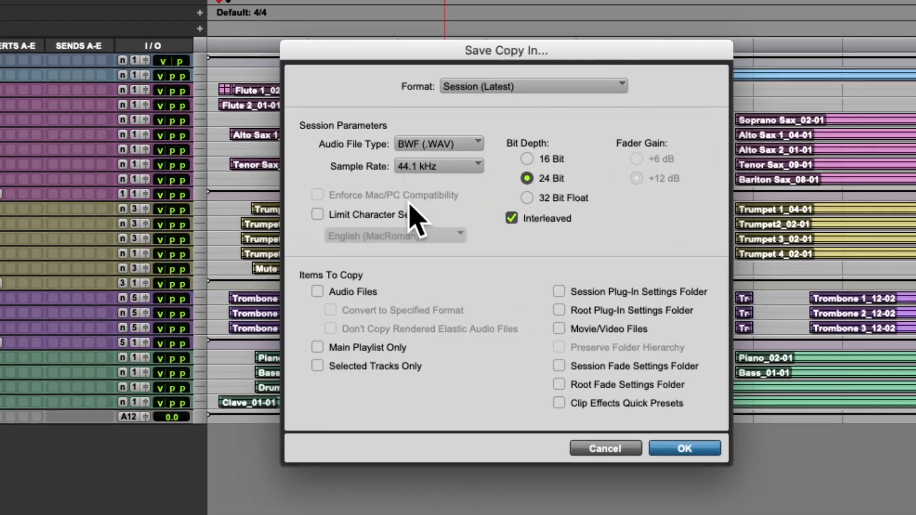
{"action": "left_click", "coordinate": [318, 292]}
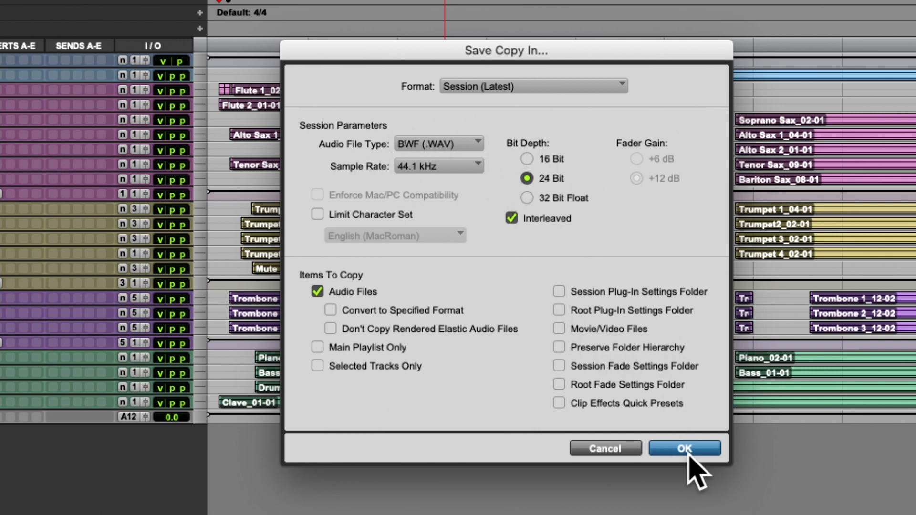
{"action": "left_click", "coordinate": [667, 447]}
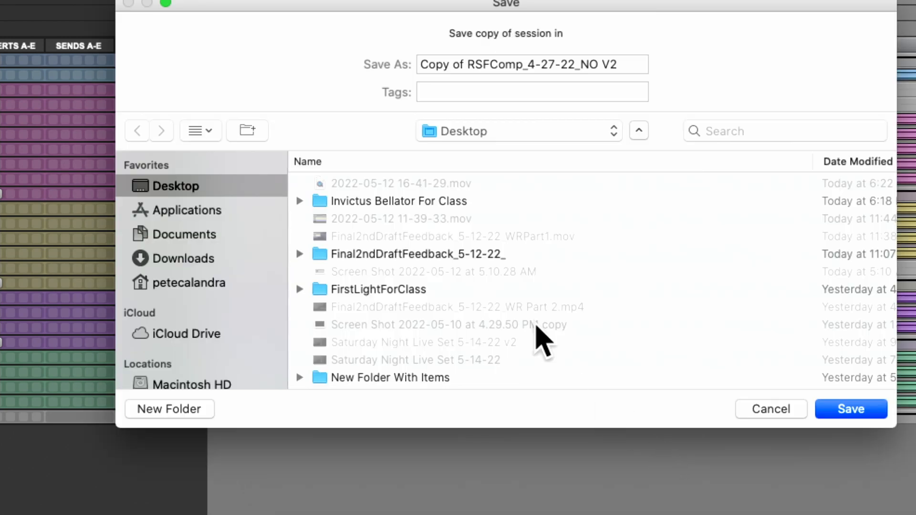
{"action": "left_click_drag", "start_coordinate": [466, 66], "coordinate": [401, 65]}
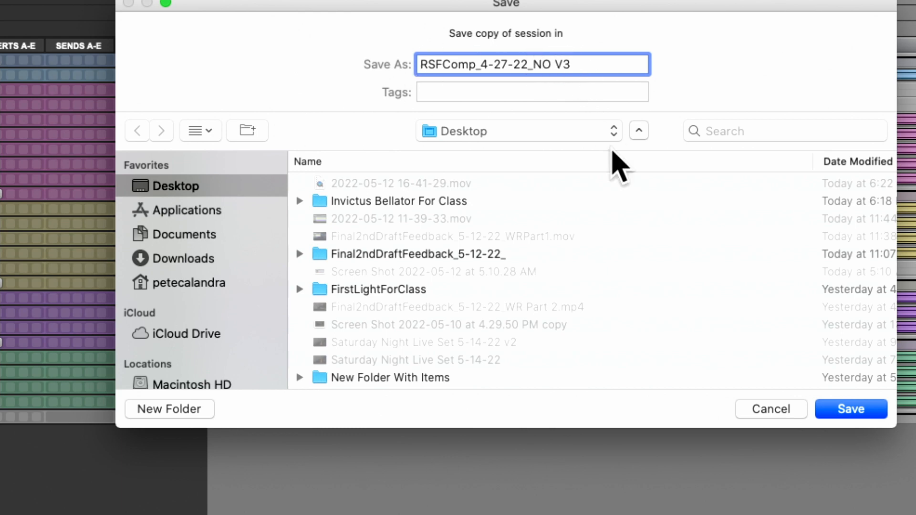
{"action": "left_click", "coordinate": [849, 413]}
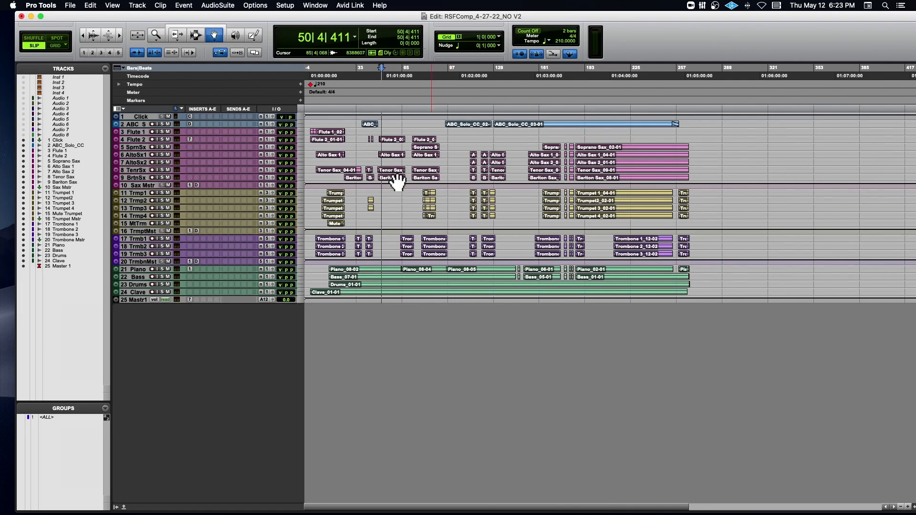
Step: Switch to Finder, open the RSFComp_4-27-22_NO V3 folder on the Desktop and inspect its Audio Files folder
{"action": "left_click_drag", "start_coordinate": [248, 13], "coordinate": [338, 180]}
{"action": "left_click", "coordinate": [442, 33]}
{"action": "left_click", "coordinate": [419, 62]}
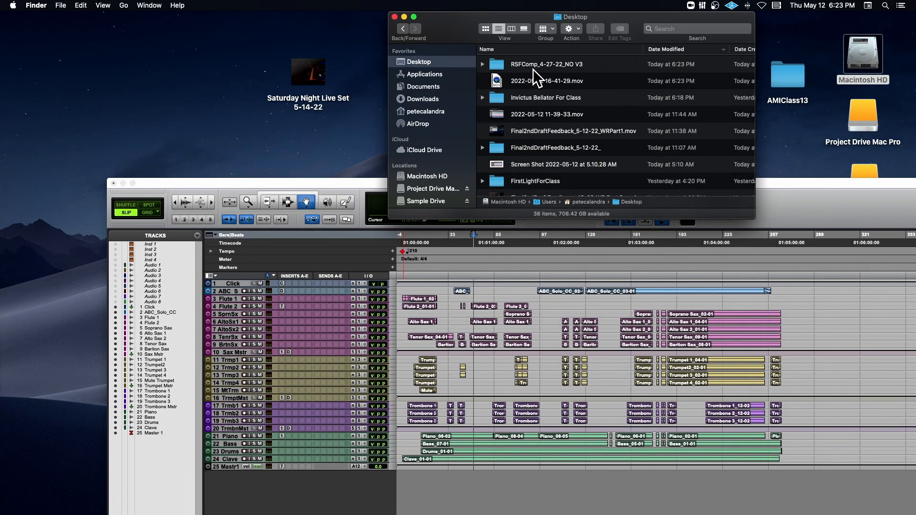
{"action": "double_click", "coordinate": [498, 65]}
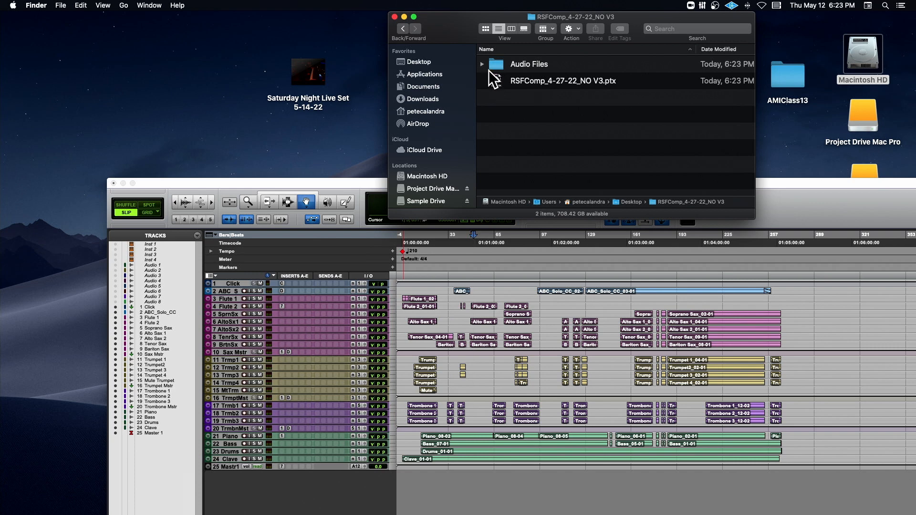
{"action": "left_click", "coordinate": [482, 64]}
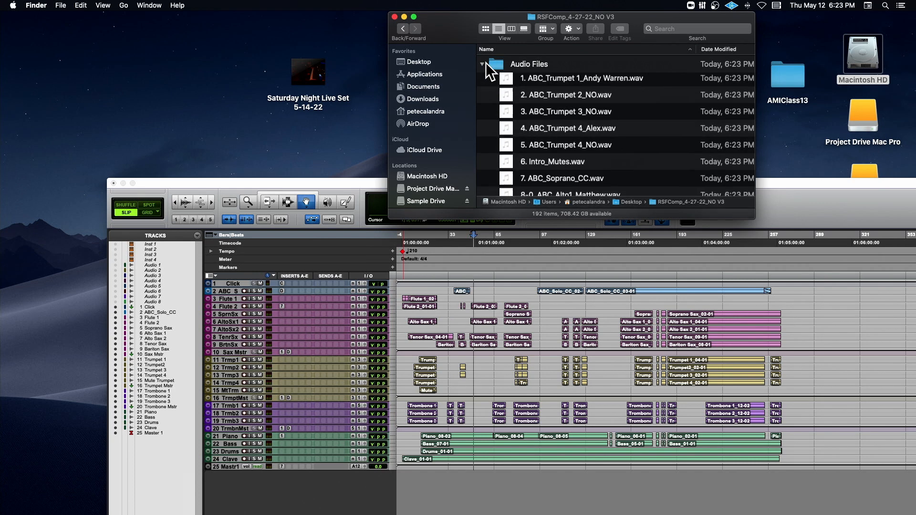
{"action": "left_click", "coordinate": [481, 65]}
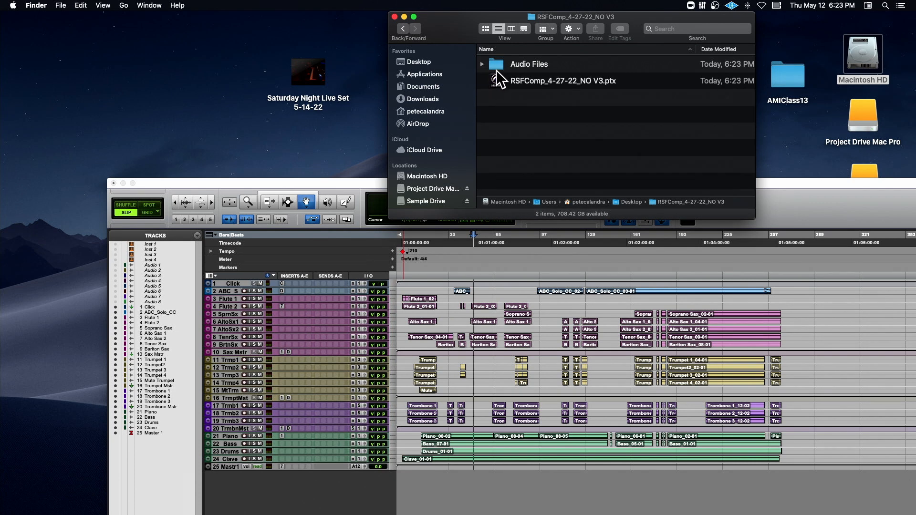
Step: Close the copied session's Finder window and bring the Pro Tools Edit window back into full view
{"action": "left_click_drag", "start_coordinate": [448, 29], "coordinate": [347, 164]}
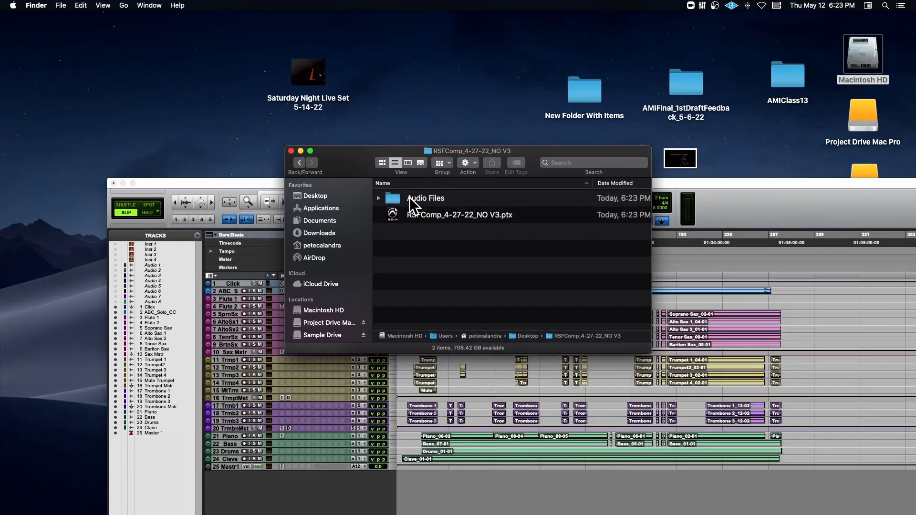
{"action": "left_click", "coordinate": [291, 151]}
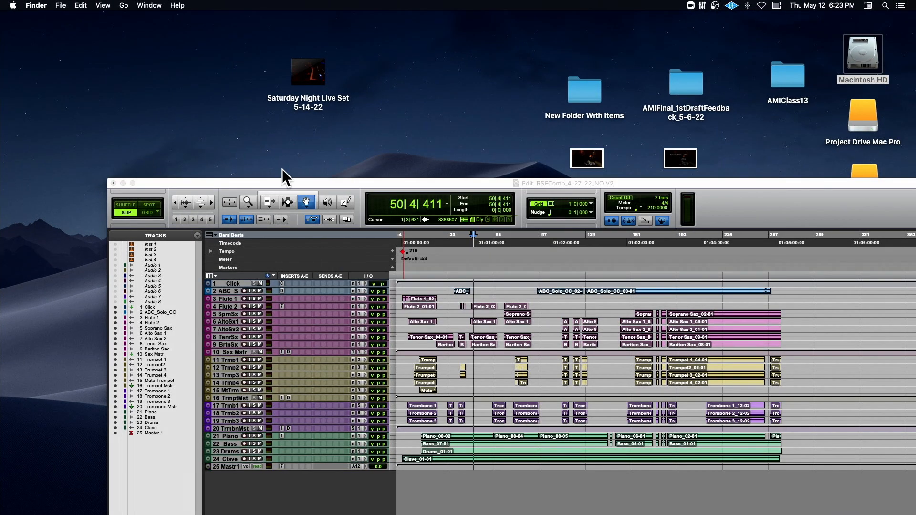
{"action": "left_click", "coordinate": [281, 179]}
{"action": "double_click", "coordinate": [272, 179]}
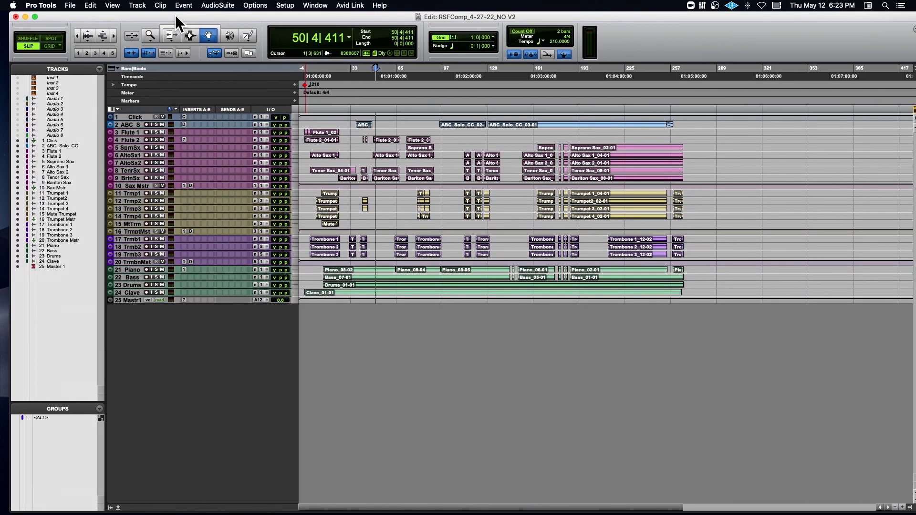